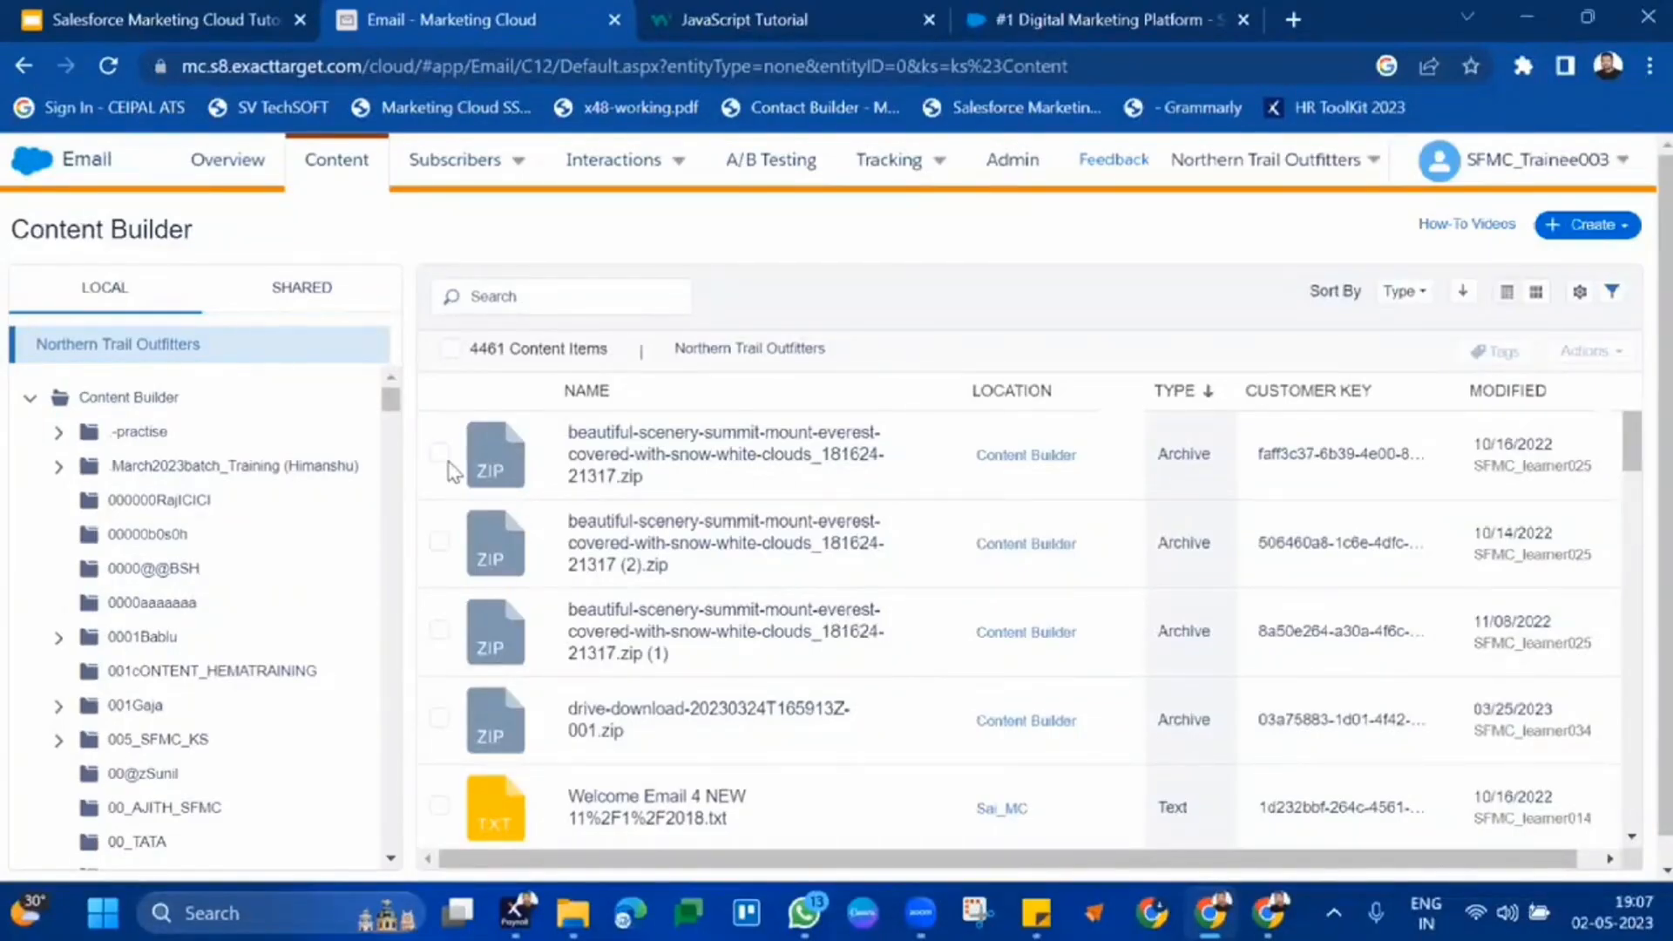
# Step: Search the Content Builder page for "36" and open the B36Content folder
pyautogui.scroll(-15, 203, 553)
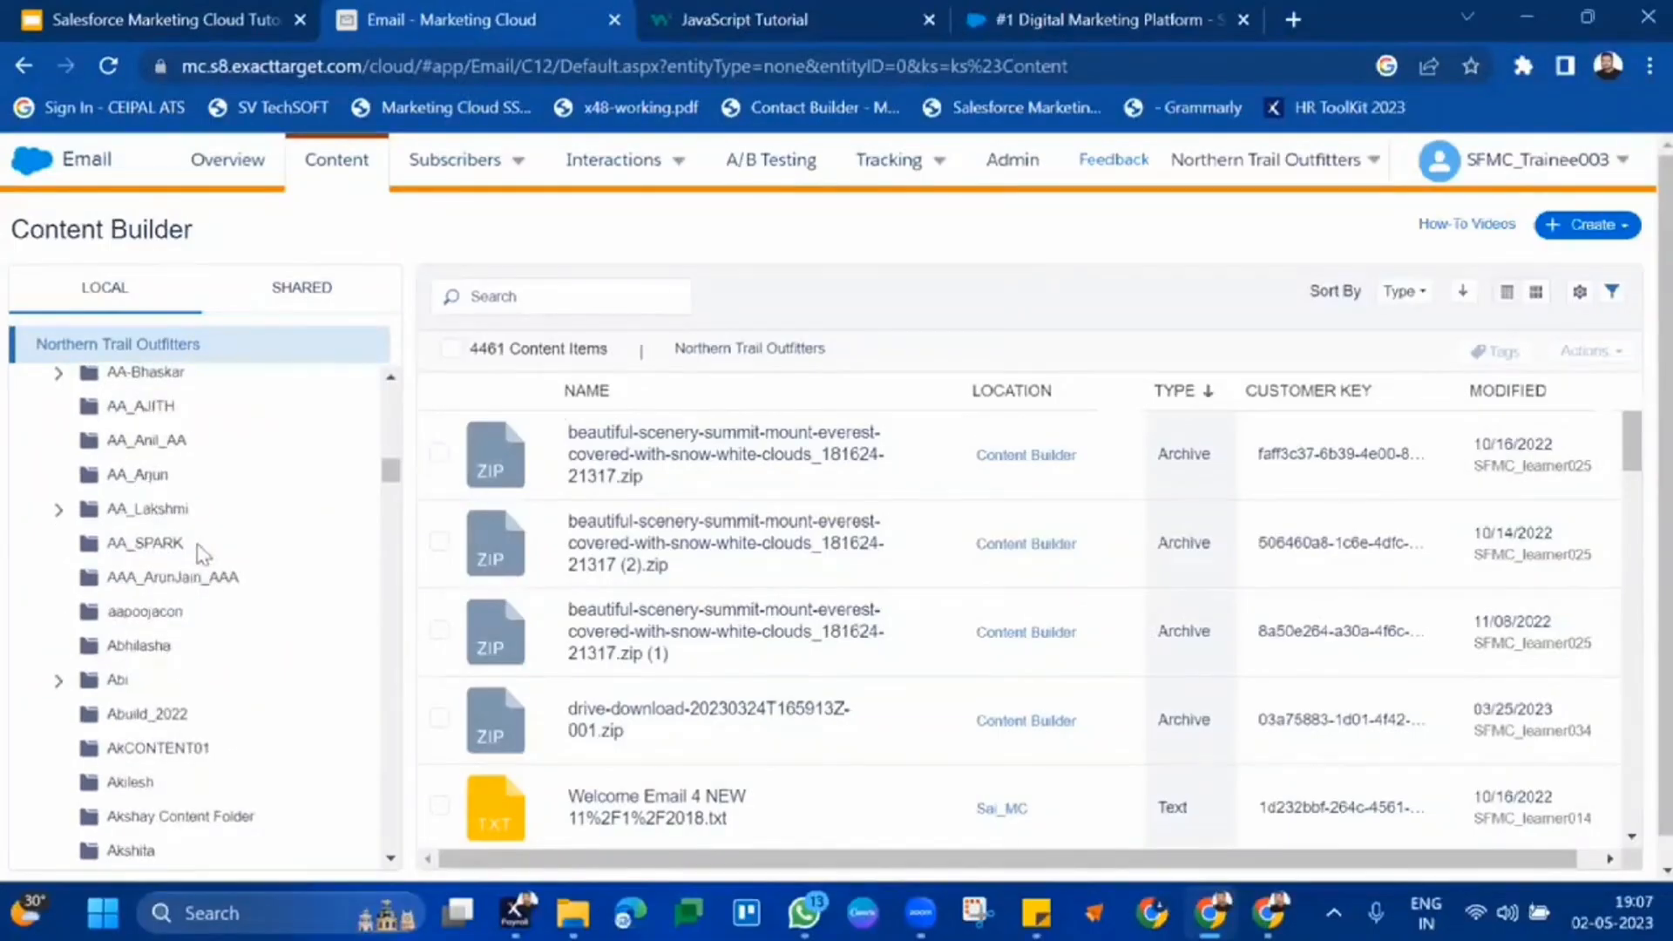
pyautogui.hotkey('ctrl', 'f')
pyautogui.write('bat')
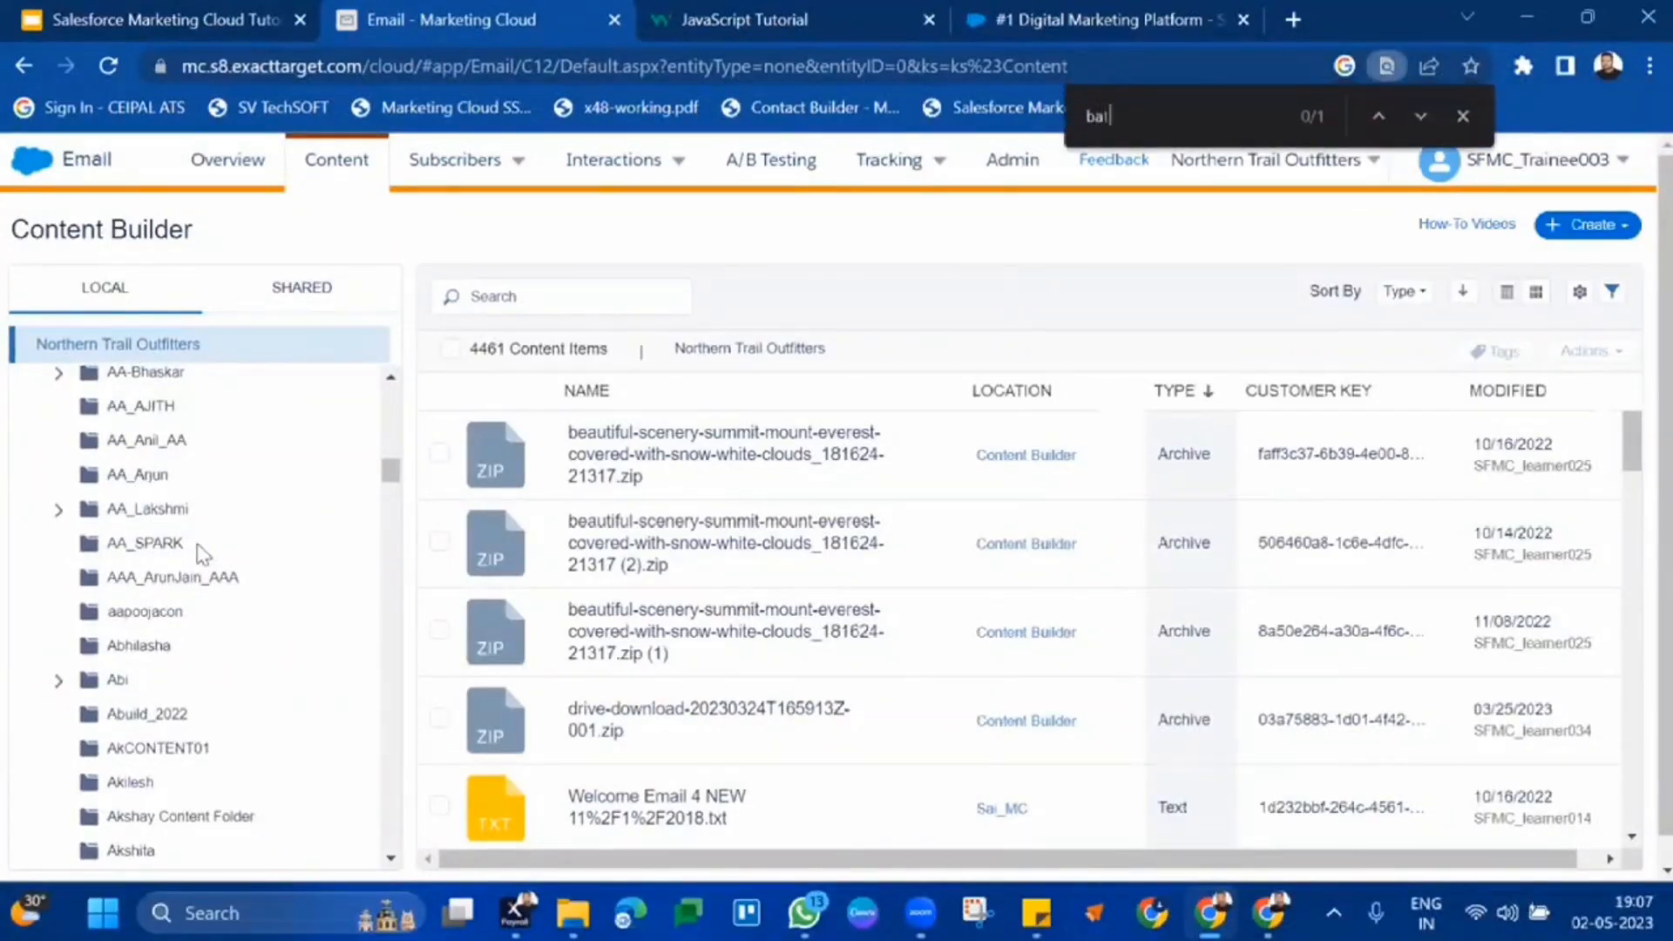
pyautogui.write('ch36')
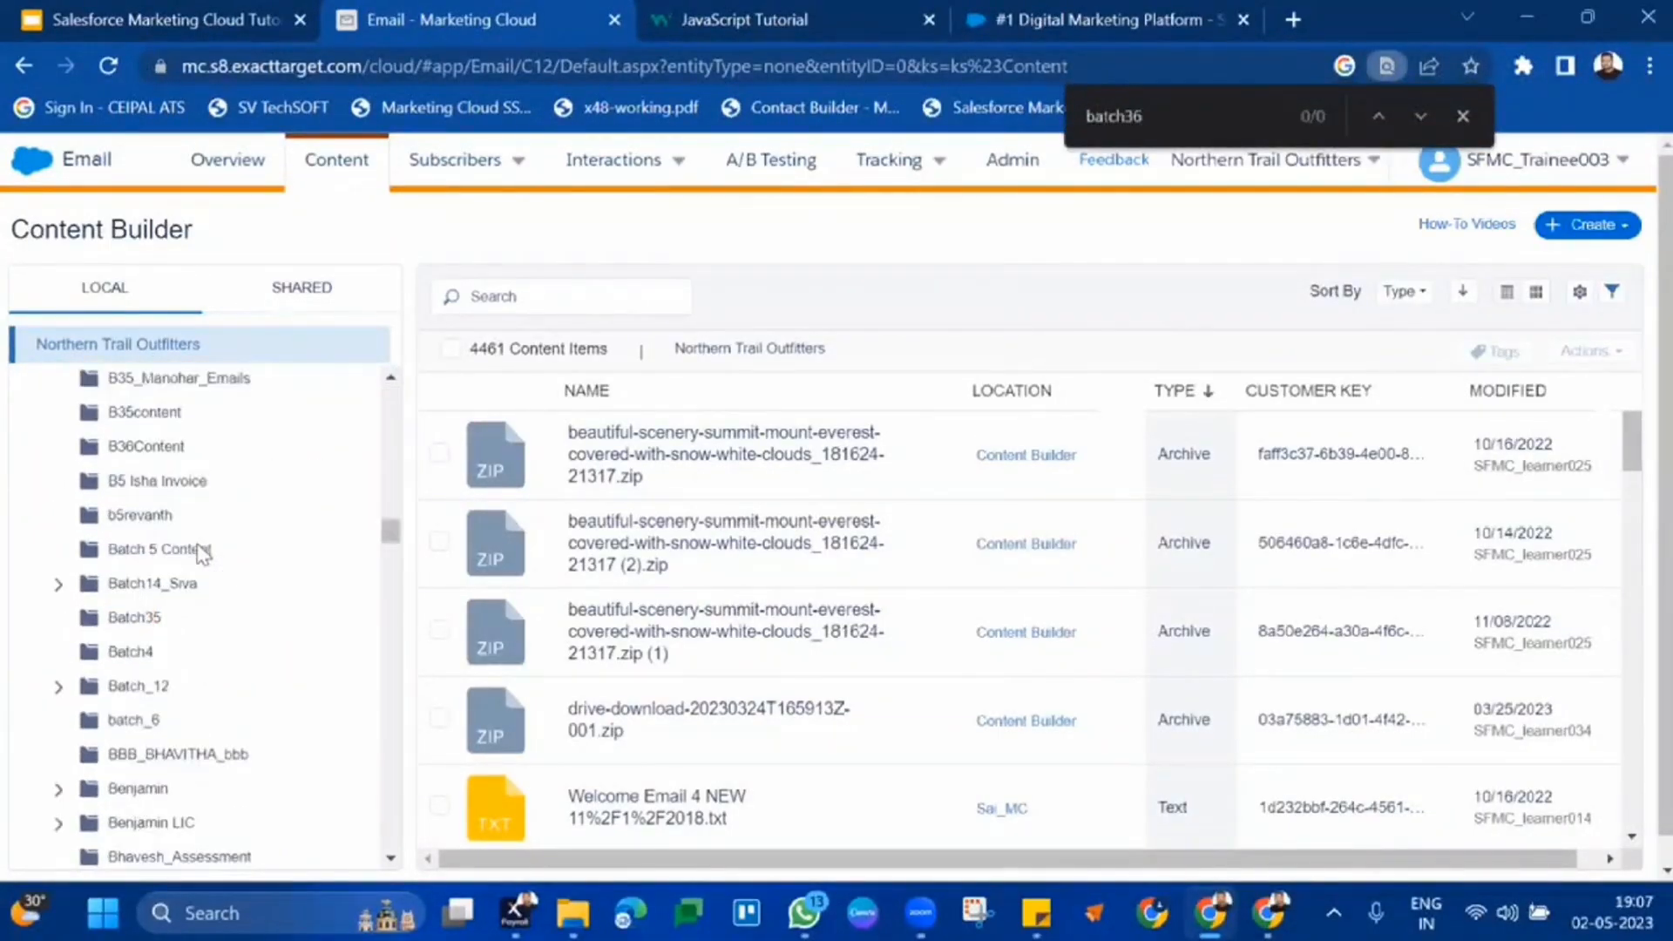
pyautogui.press('BackSpace')
pyautogui.press('BackSpace')
pyautogui.press('BackSpace')
pyautogui.press('BackSpace')
pyautogui.press('BackSpace')
pyautogui.press('BackSpace')
pyautogui.press('BackSpace')
pyautogui.click(167, 446)
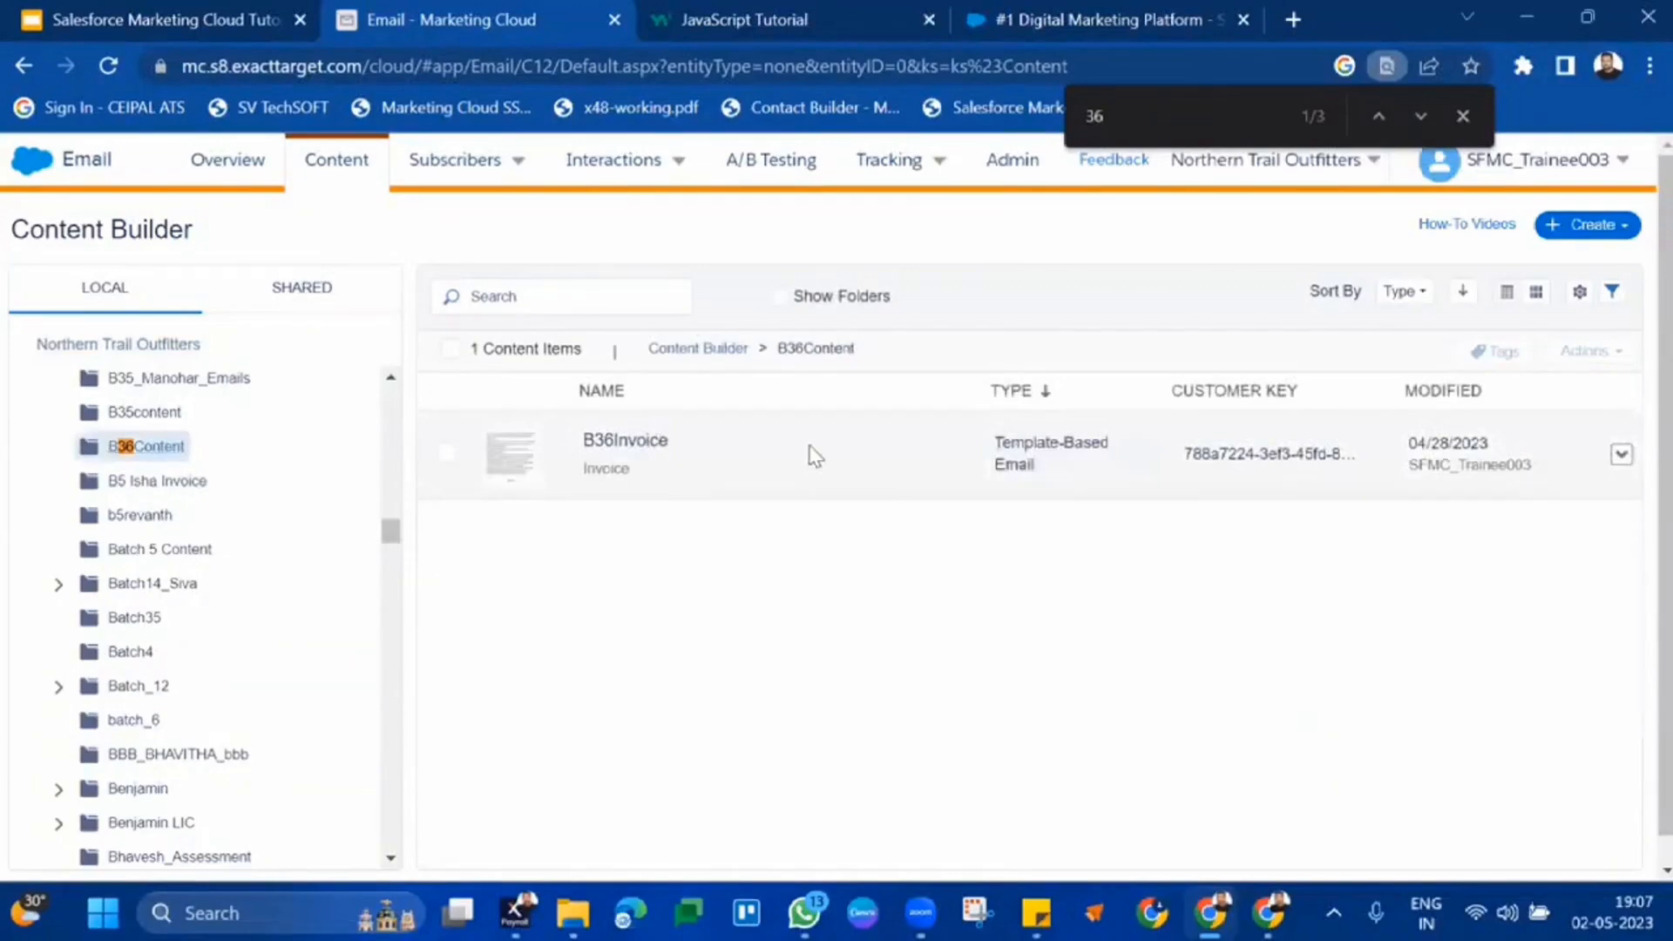
# Step: Open the B36Invoice email and start editing its content
pyautogui.click(811, 452)
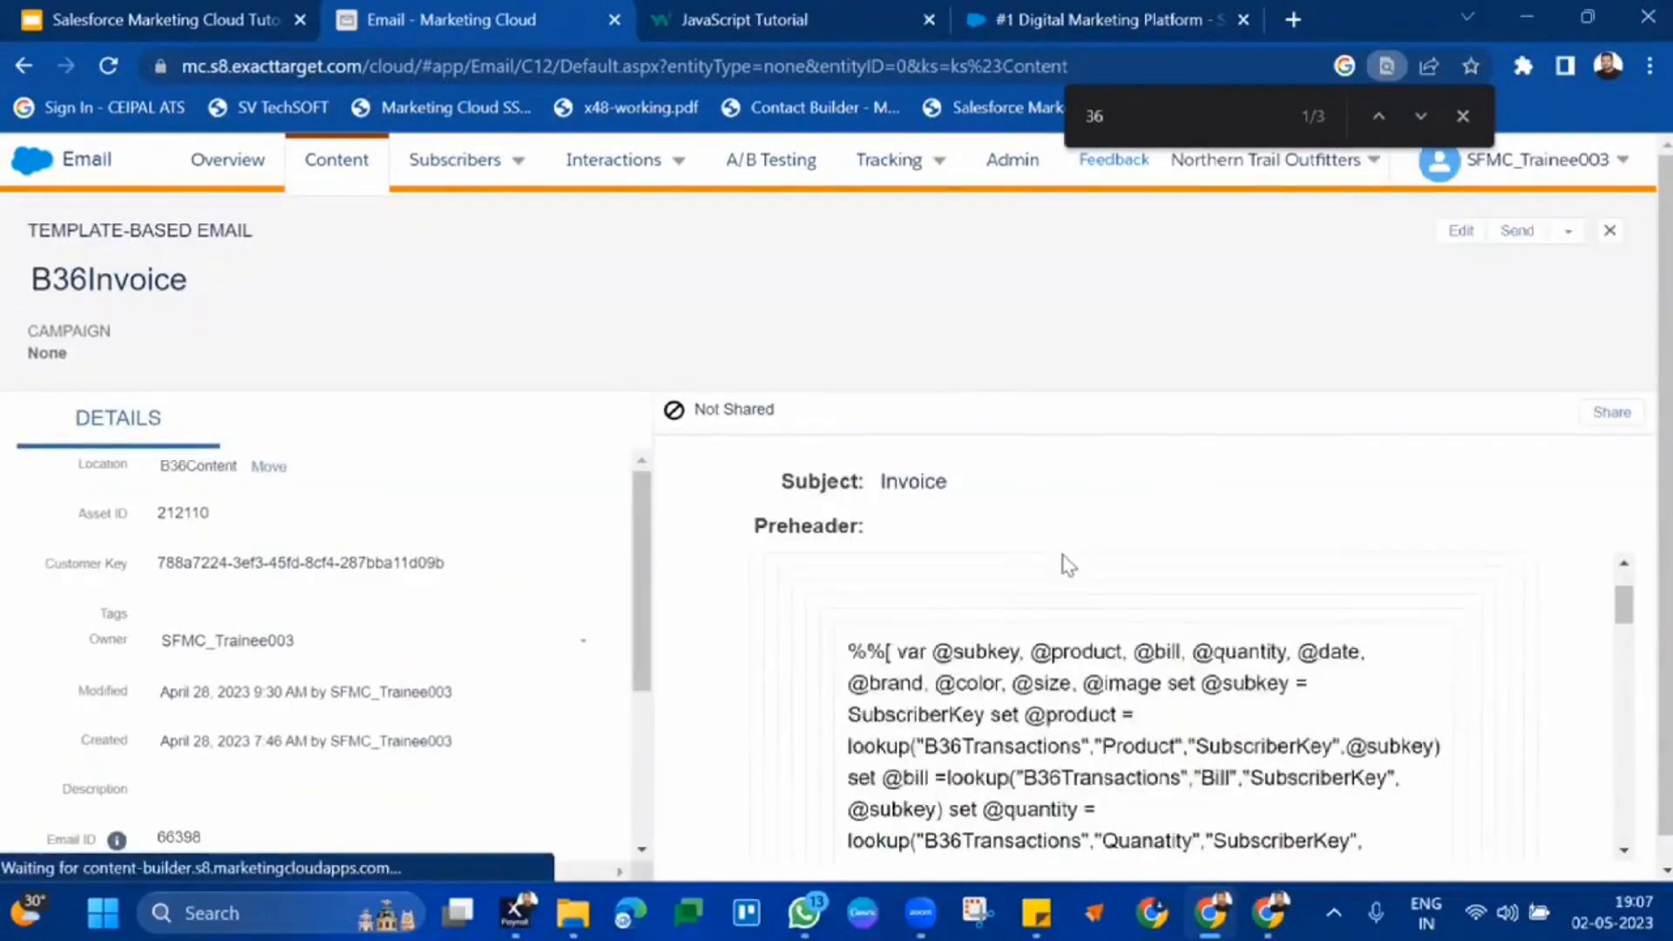
pyautogui.scroll(-8, 1063, 562)
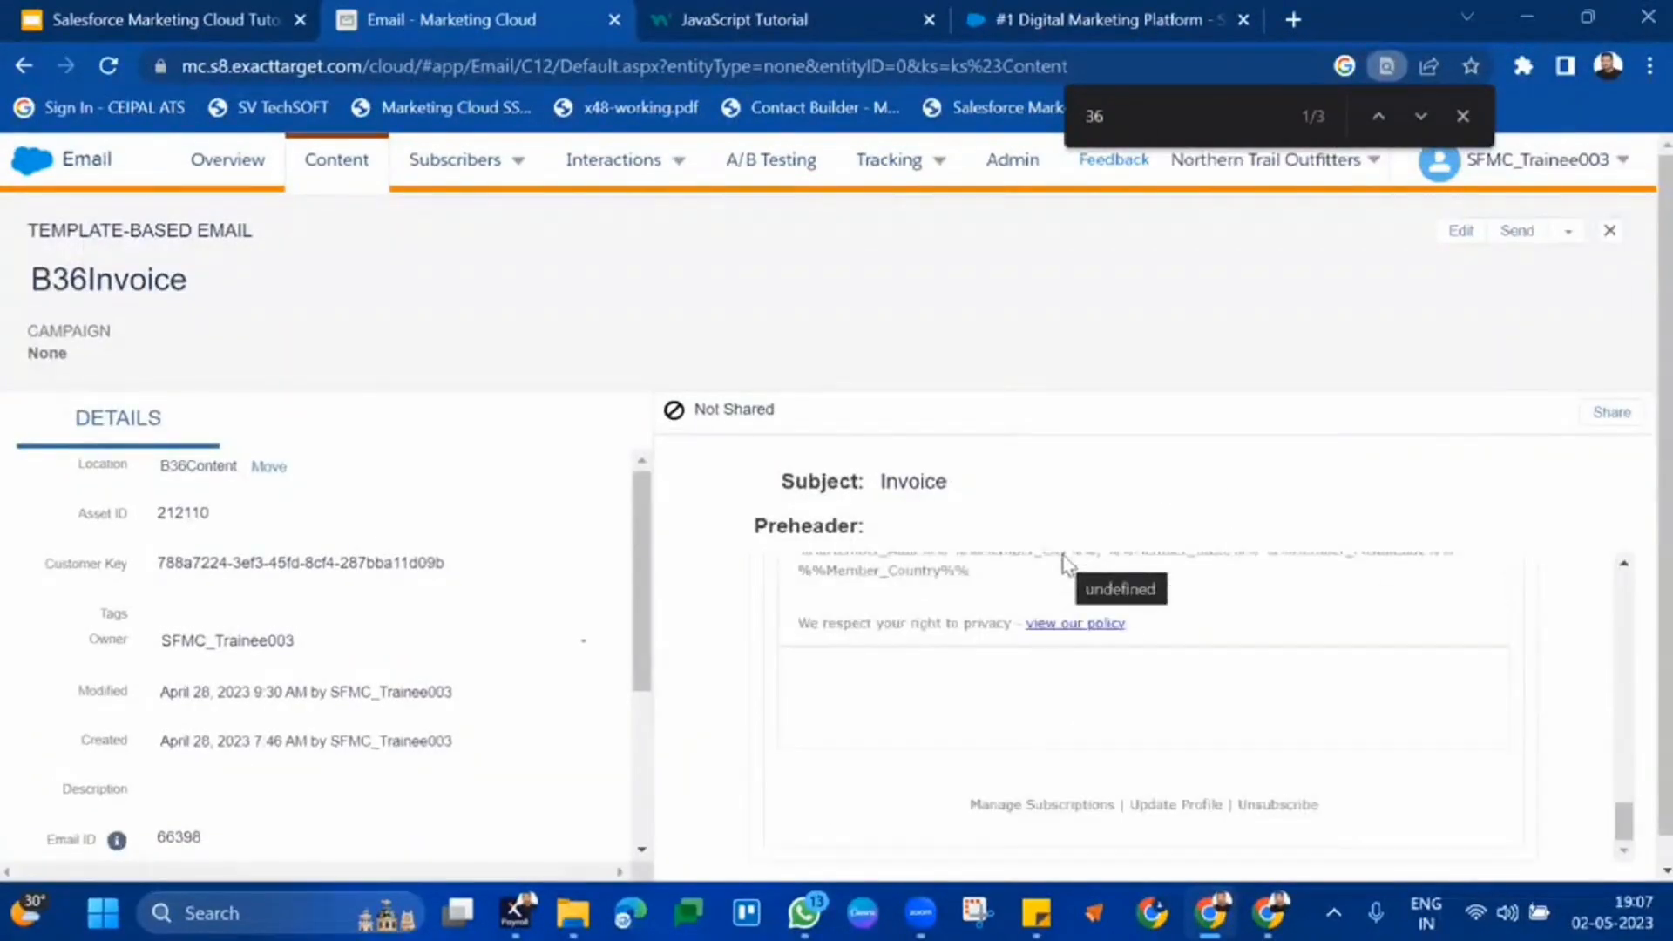
pyautogui.click(1461, 207)
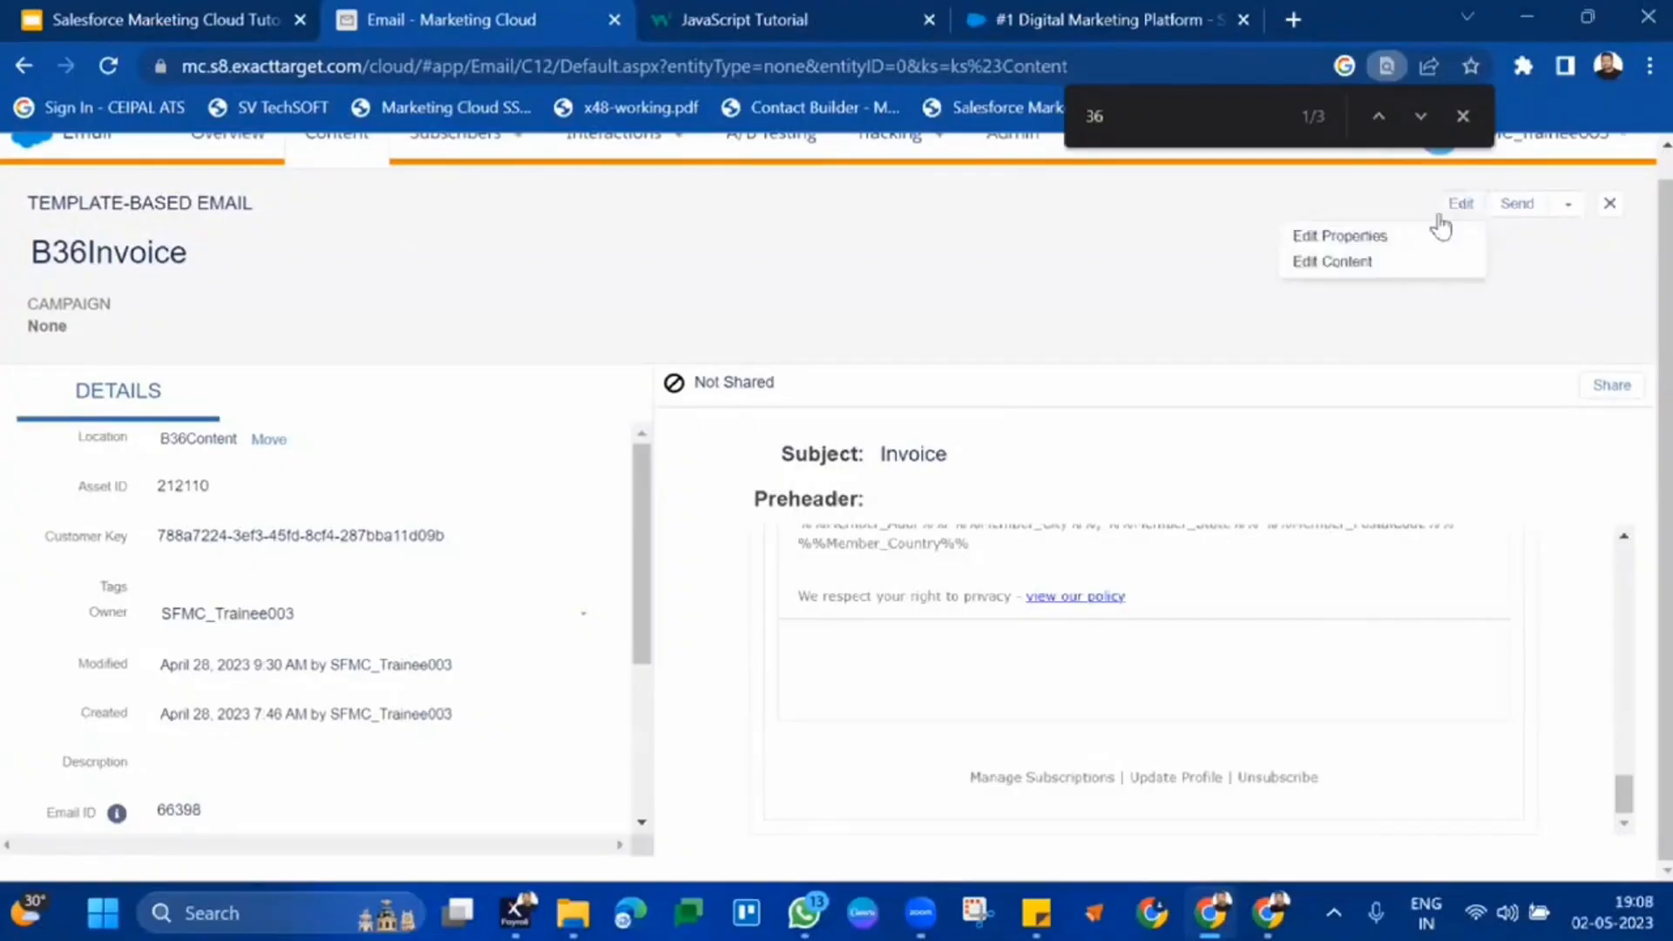
pyautogui.click(1379, 261)
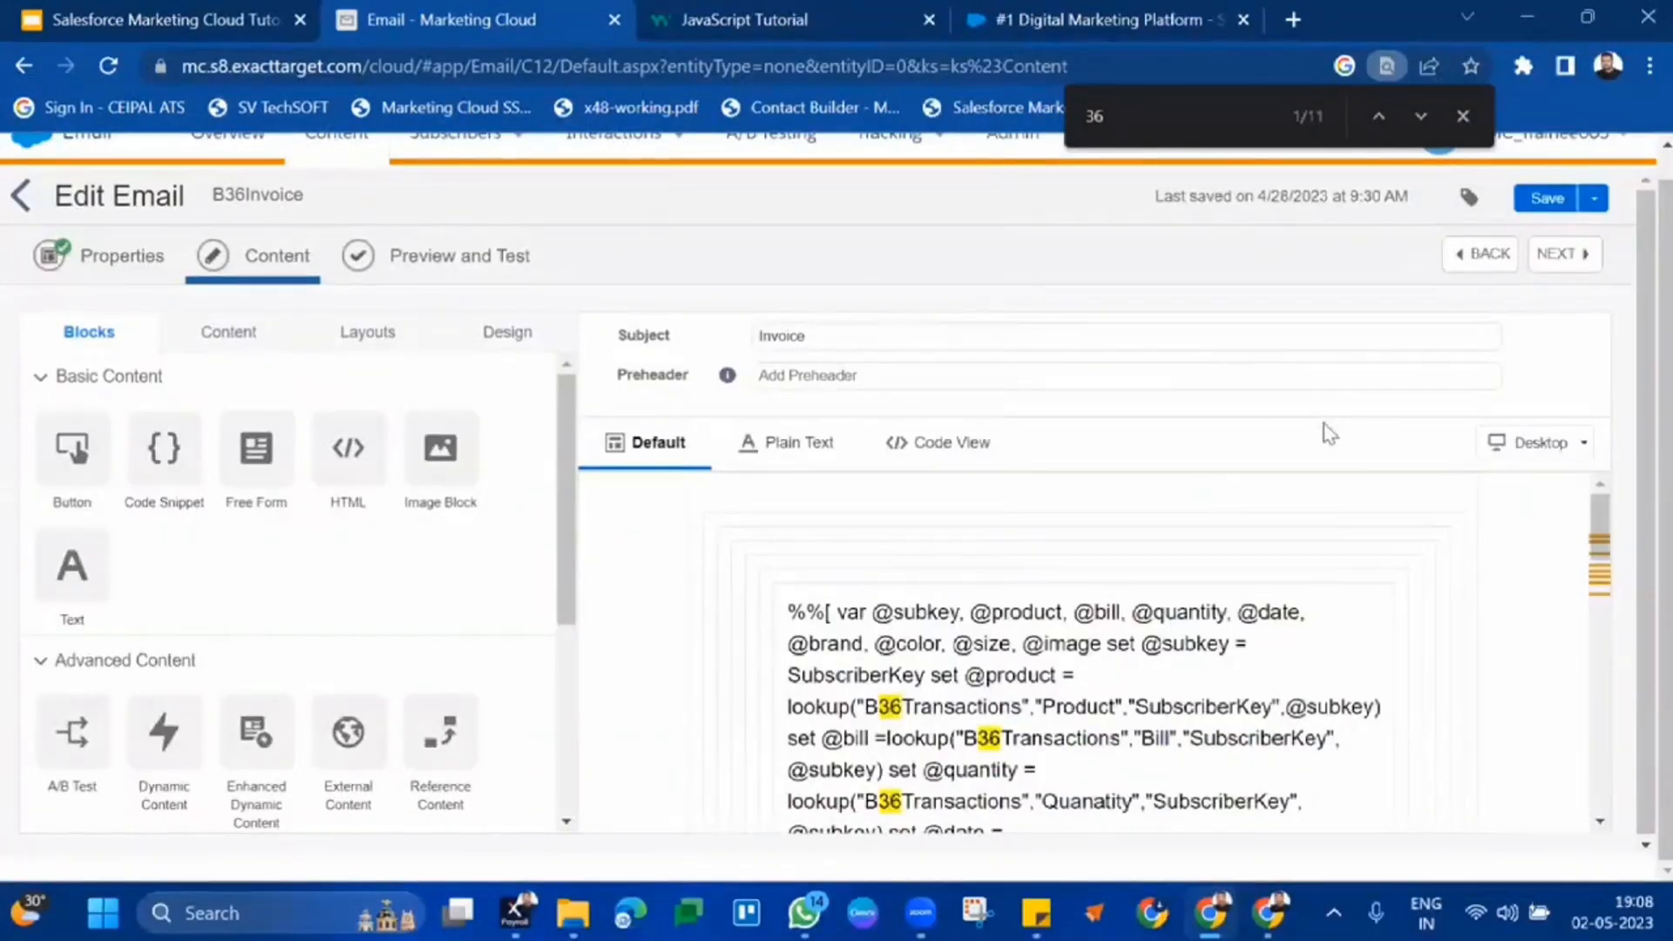
pyautogui.scroll(-8, 1015, 657)
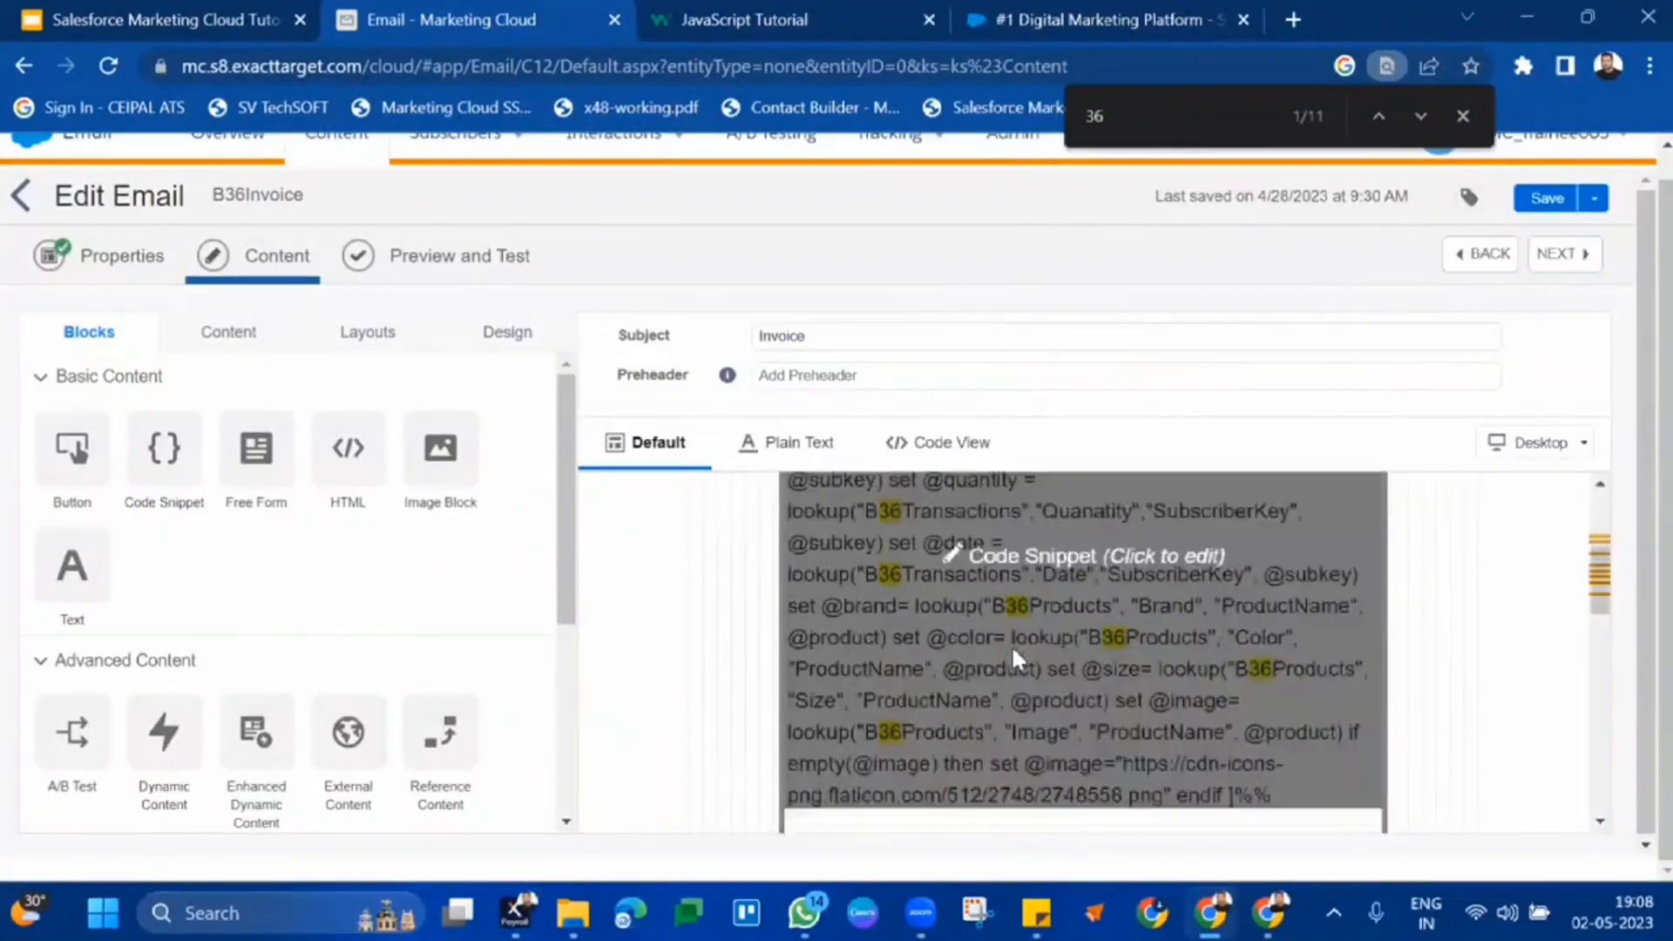
pyautogui.click(1561, 254)
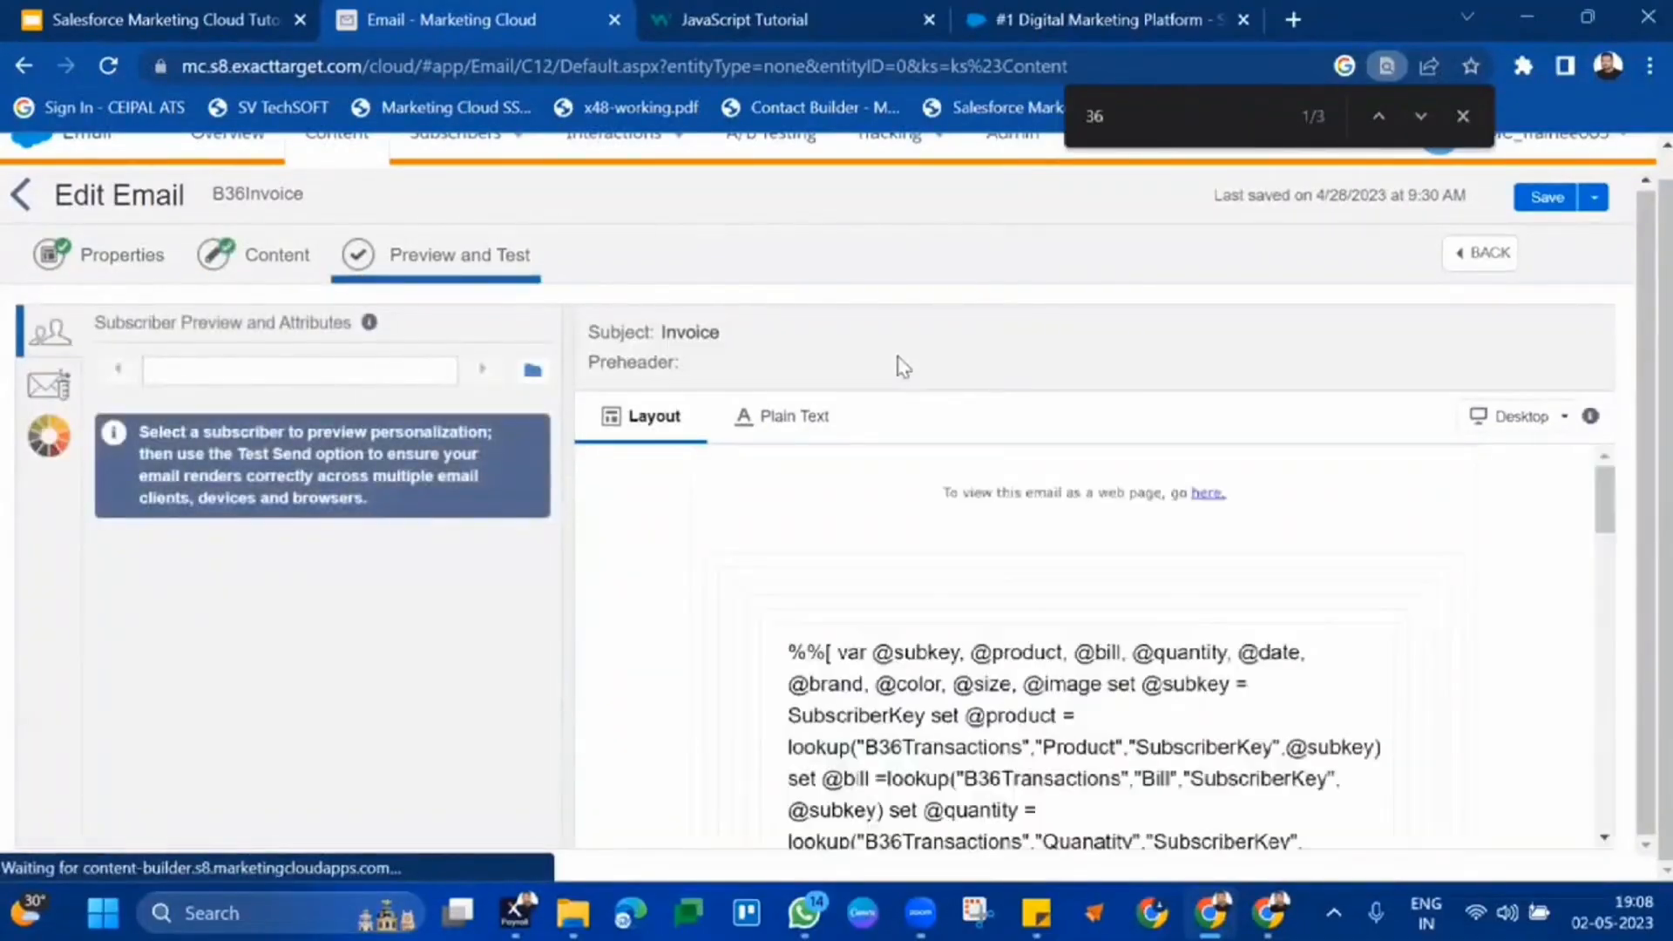
pyautogui.click(531, 373)
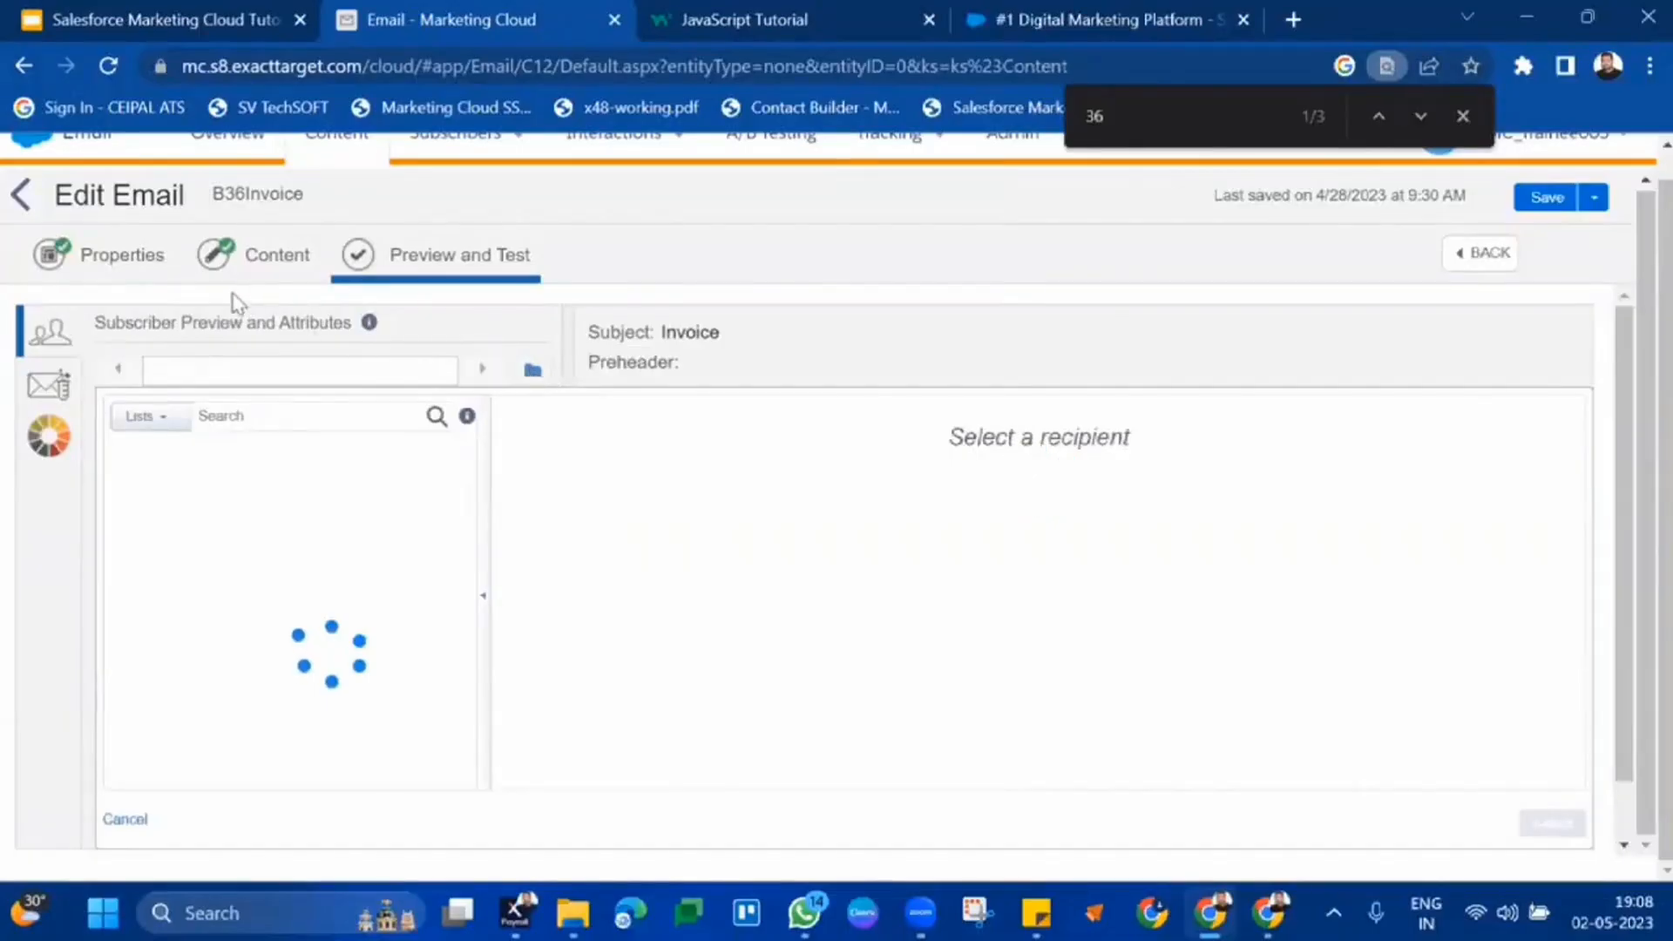
pyautogui.click(1469, 258)
pyautogui.click(1466, 257)
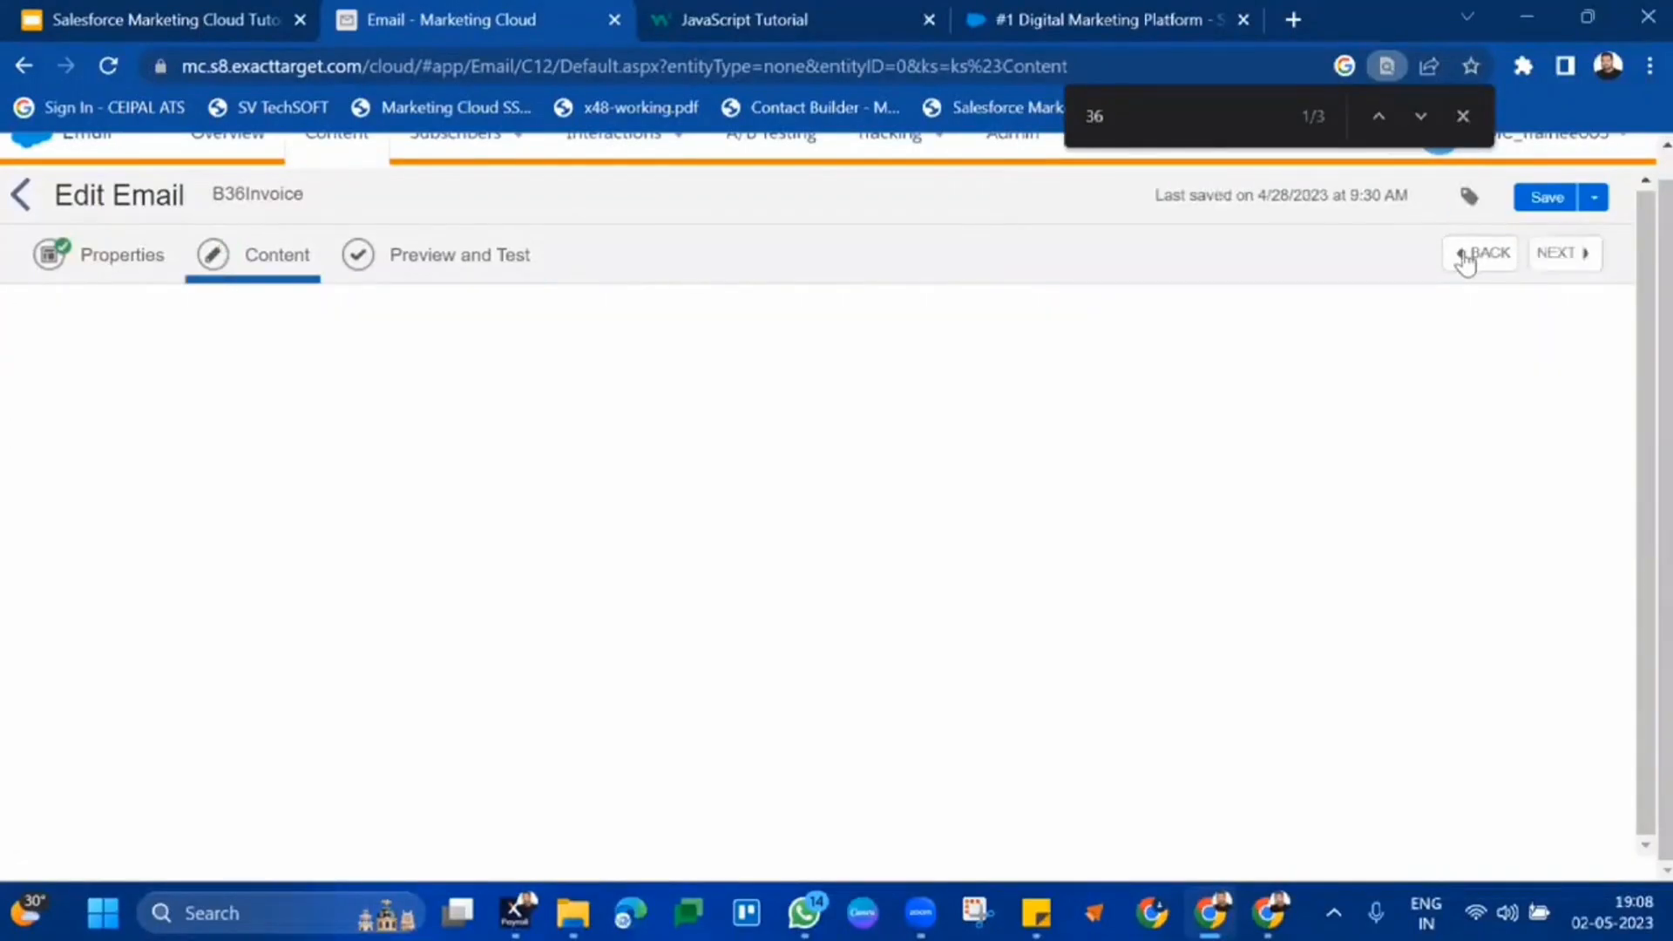
# Step: Go to Preview and Test, open the subscriber selection and expand Data Extensions
pyautogui.click(1564, 252)
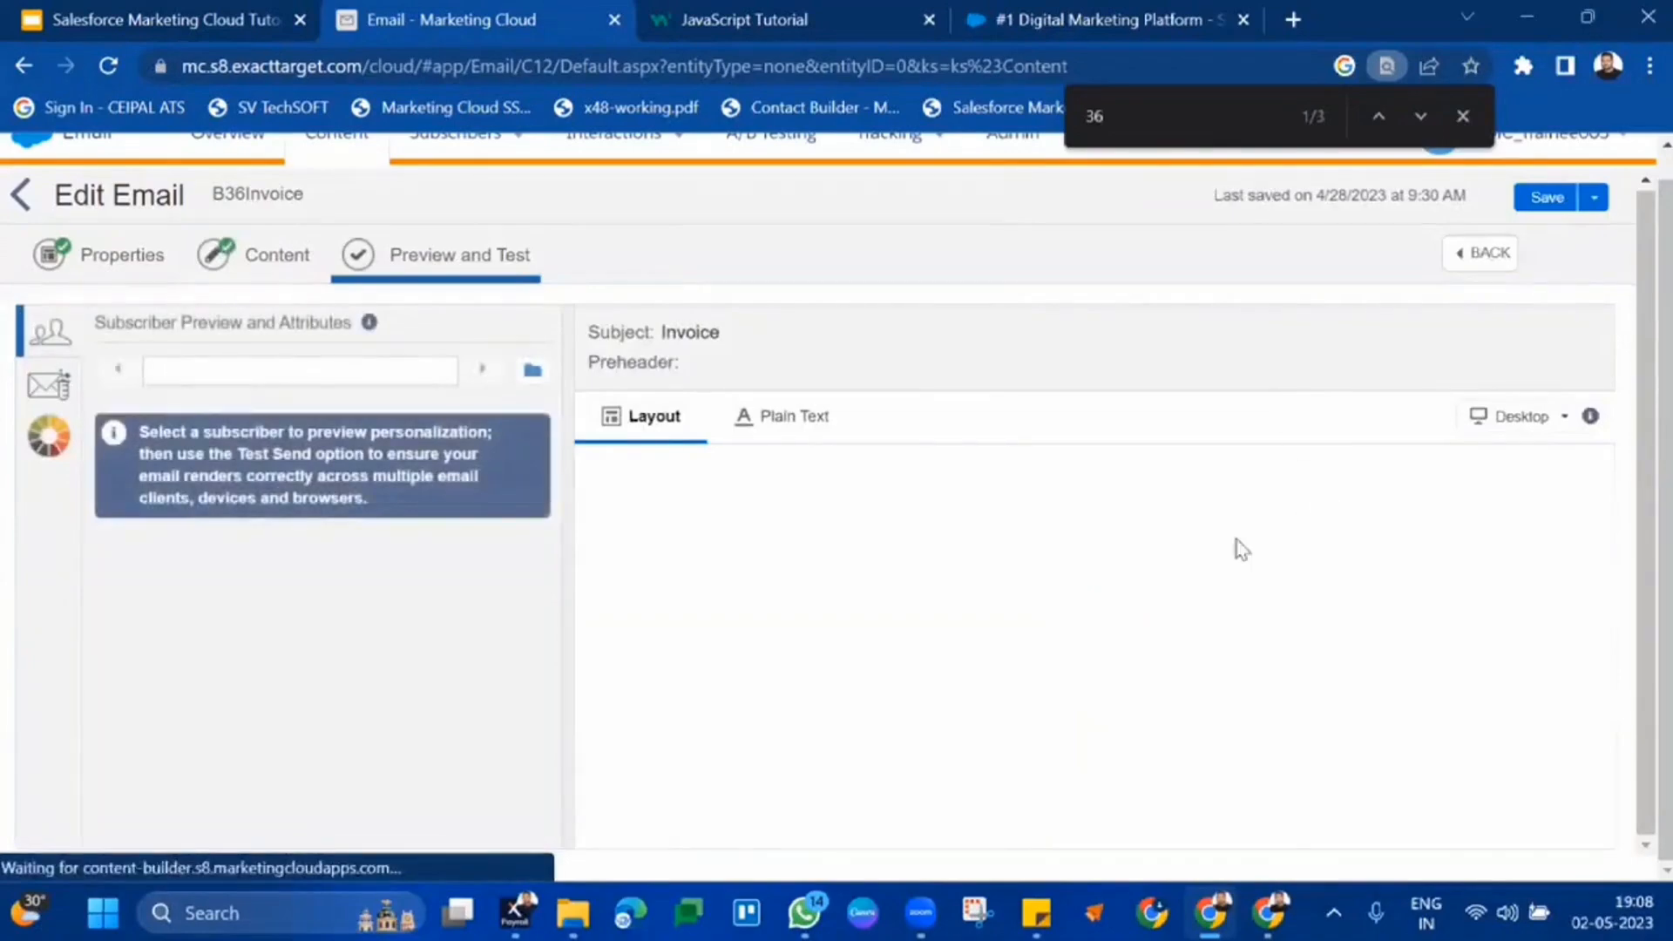
pyautogui.click(533, 374)
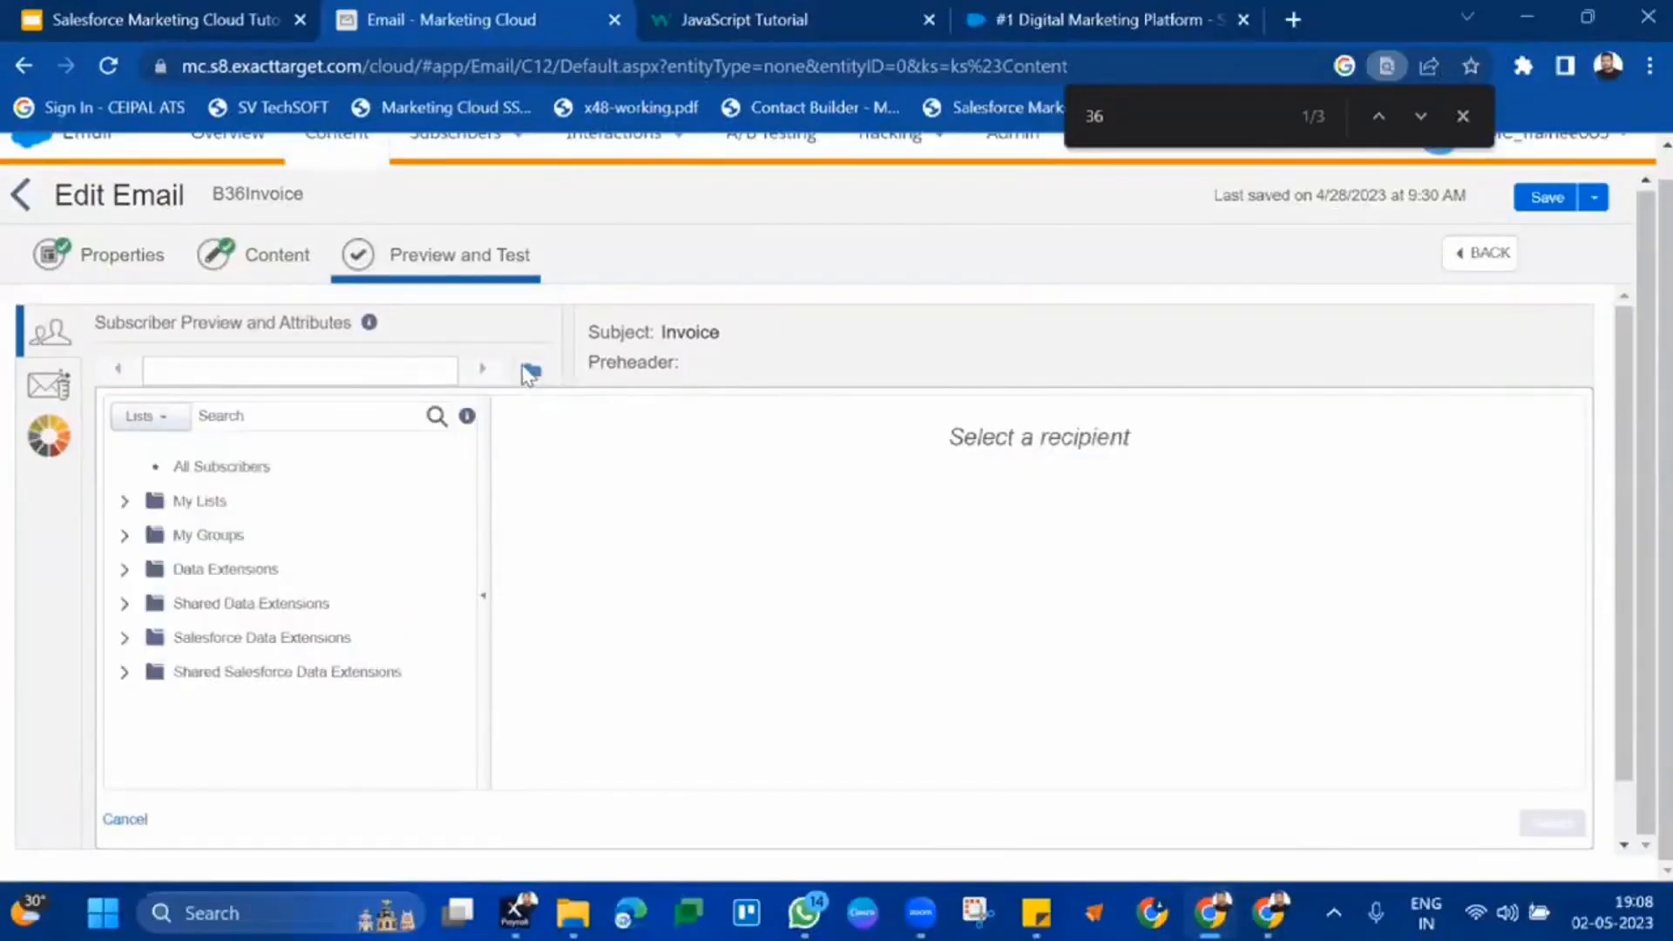
pyautogui.click(124, 570)
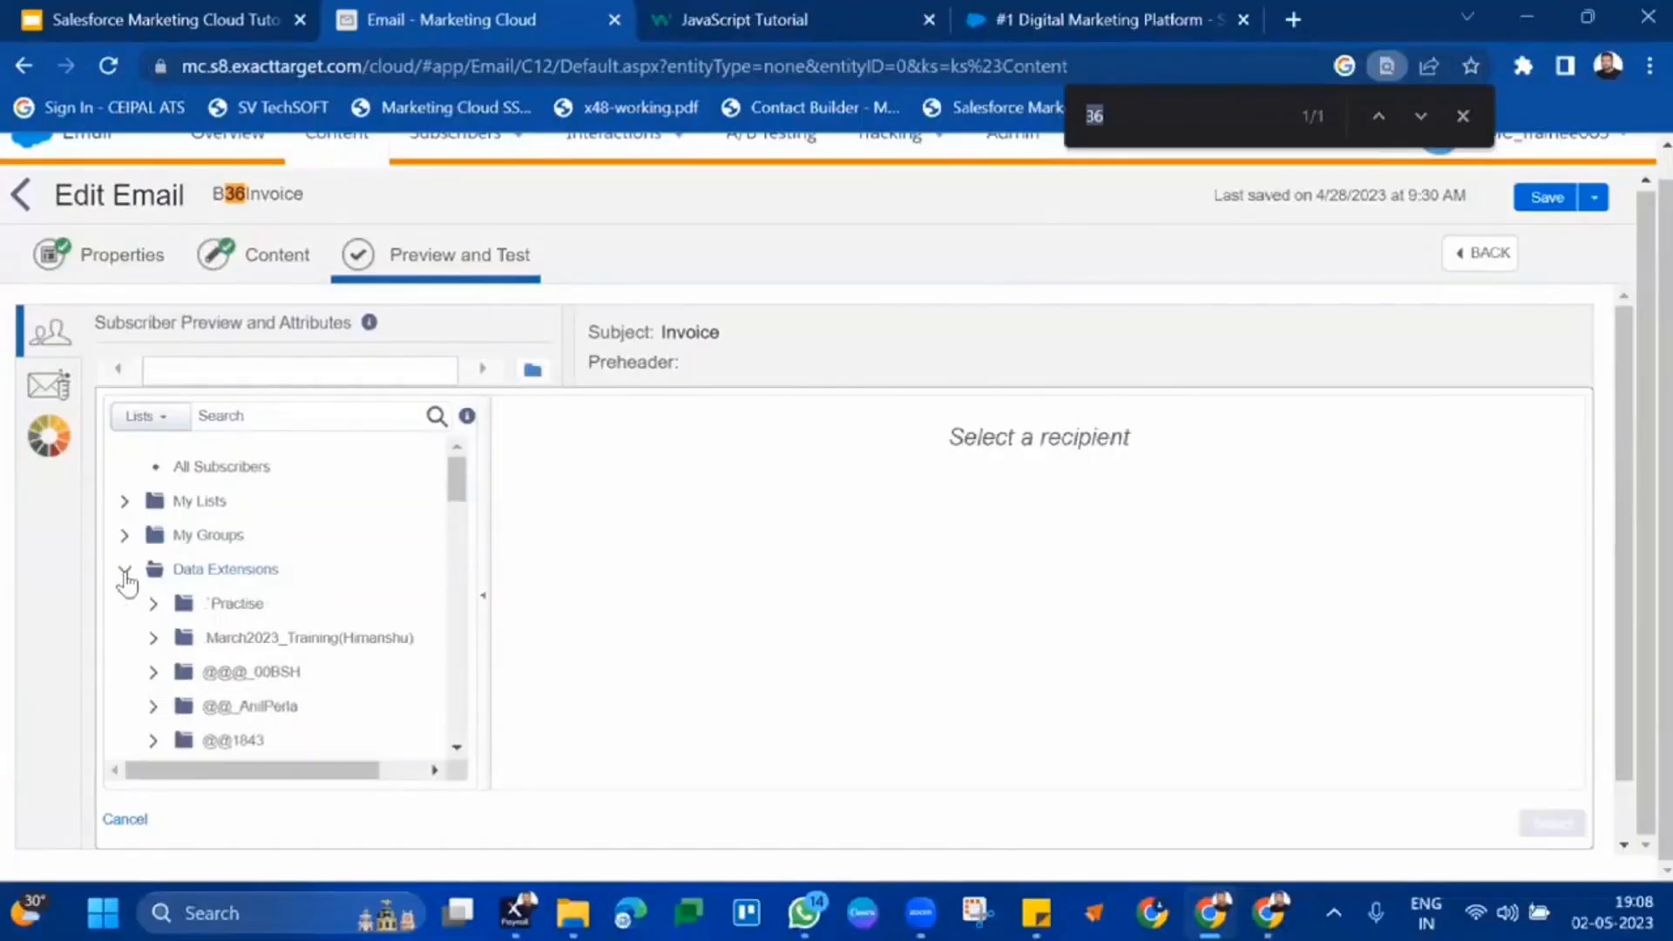
# Step: Load more data extension folders until a page search for "36" locates the Batch36 DataExtension folder, and expand it
pyautogui.scroll(-10, 127, 584)
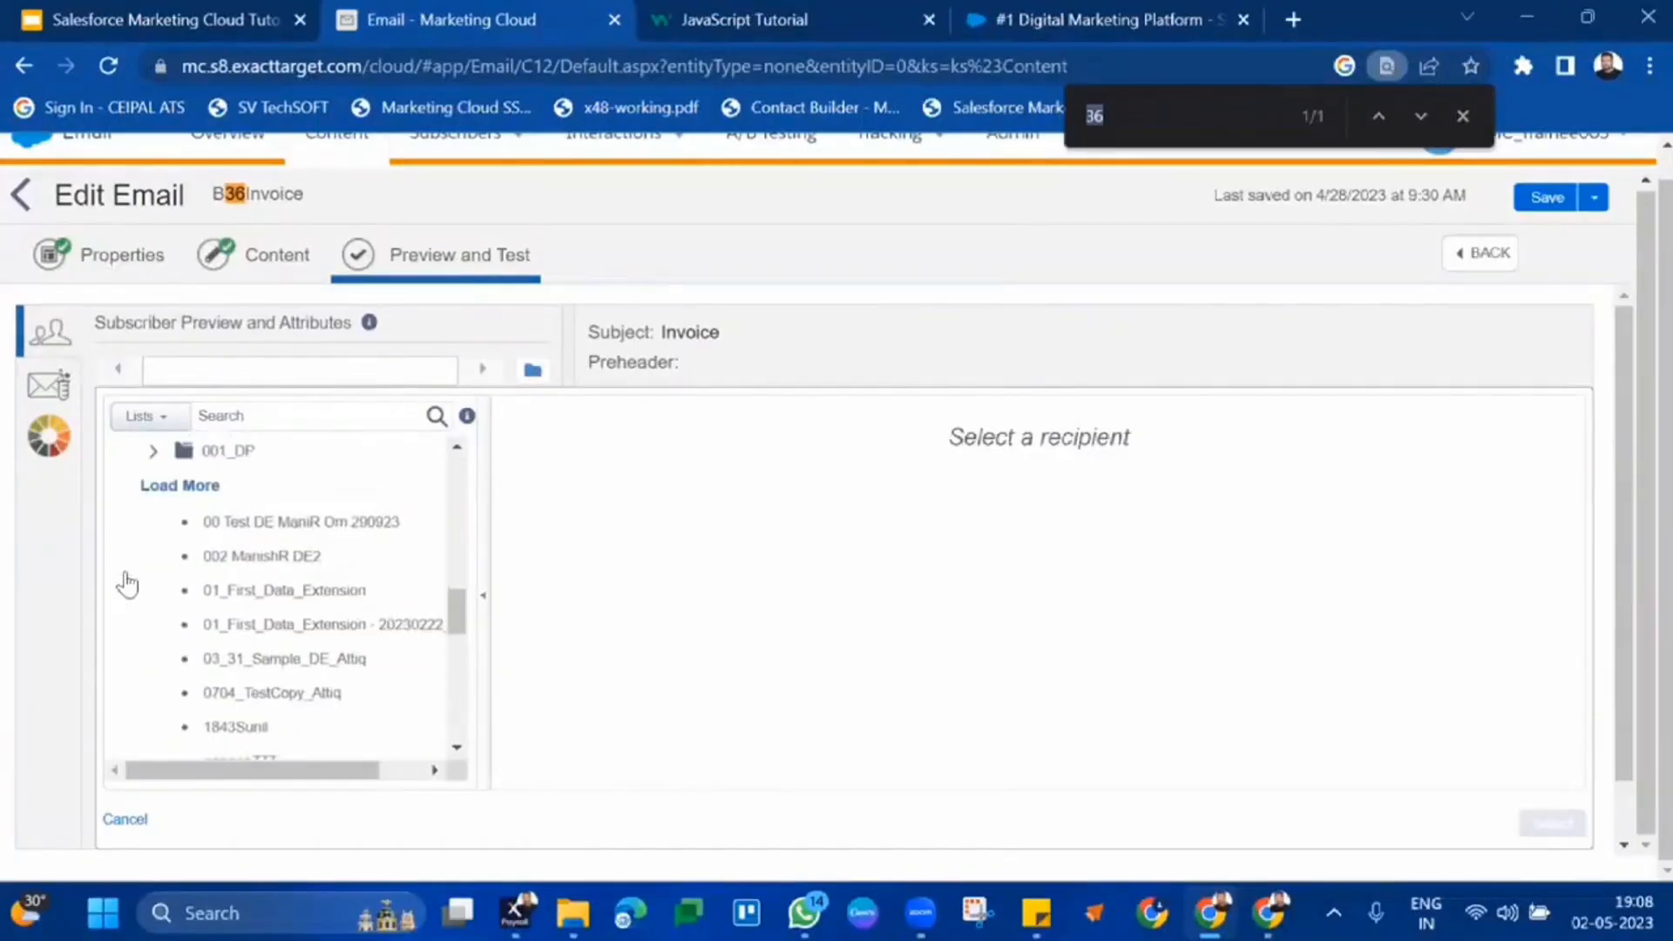
pyautogui.click(194, 493)
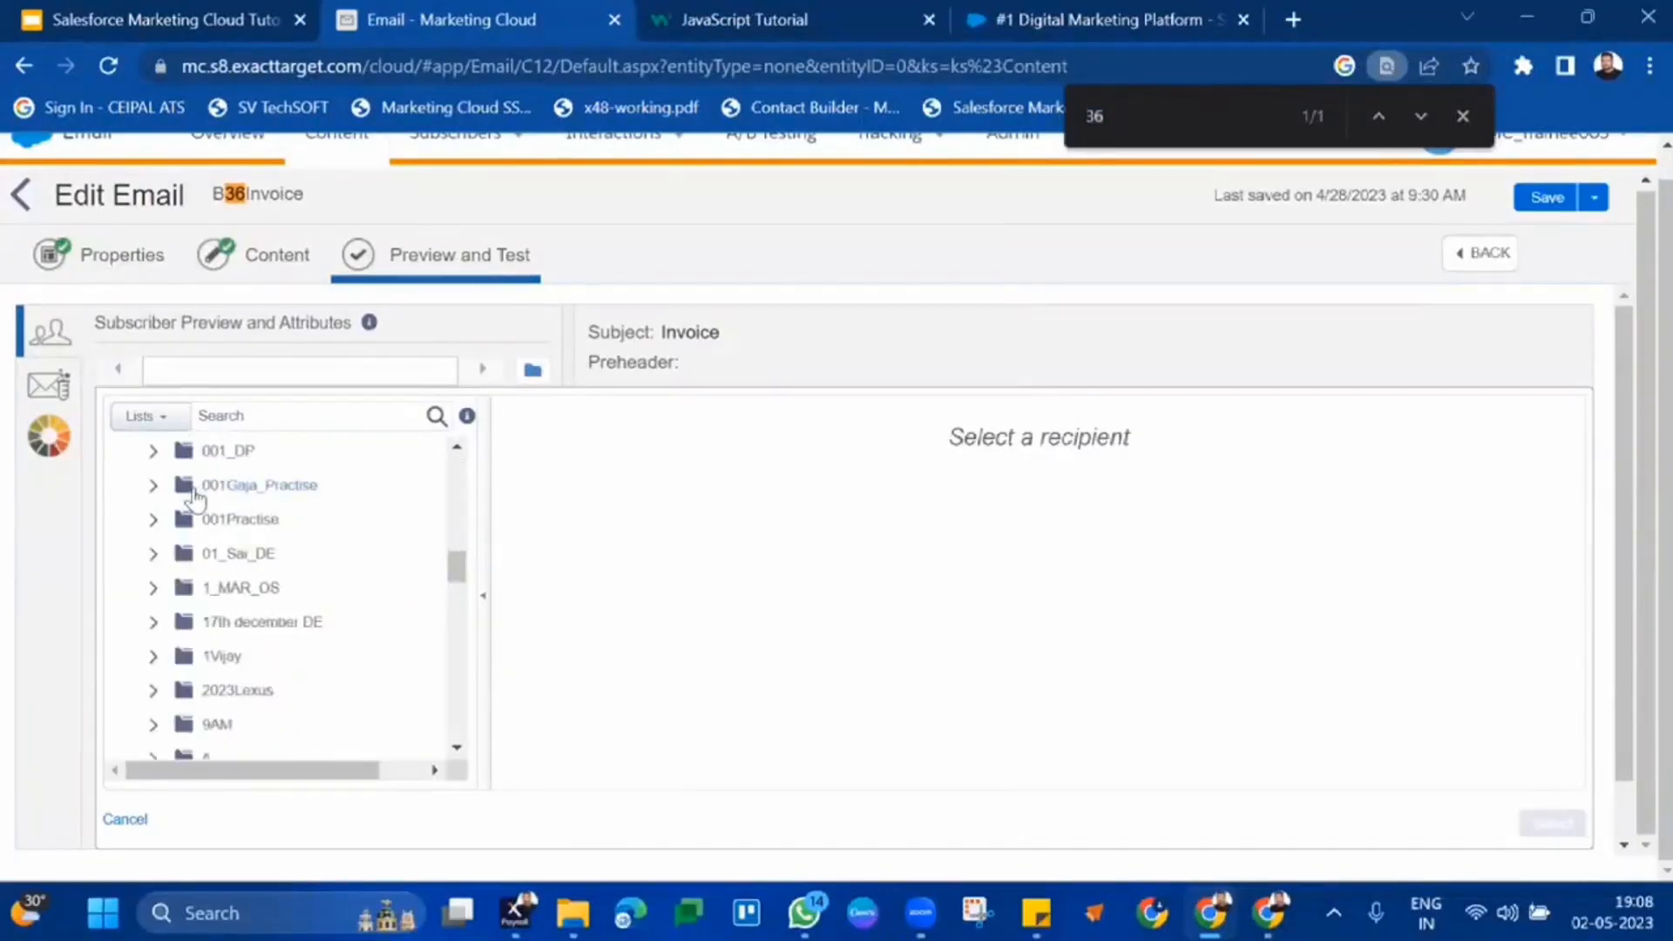
pyautogui.scroll(-10, 193, 492)
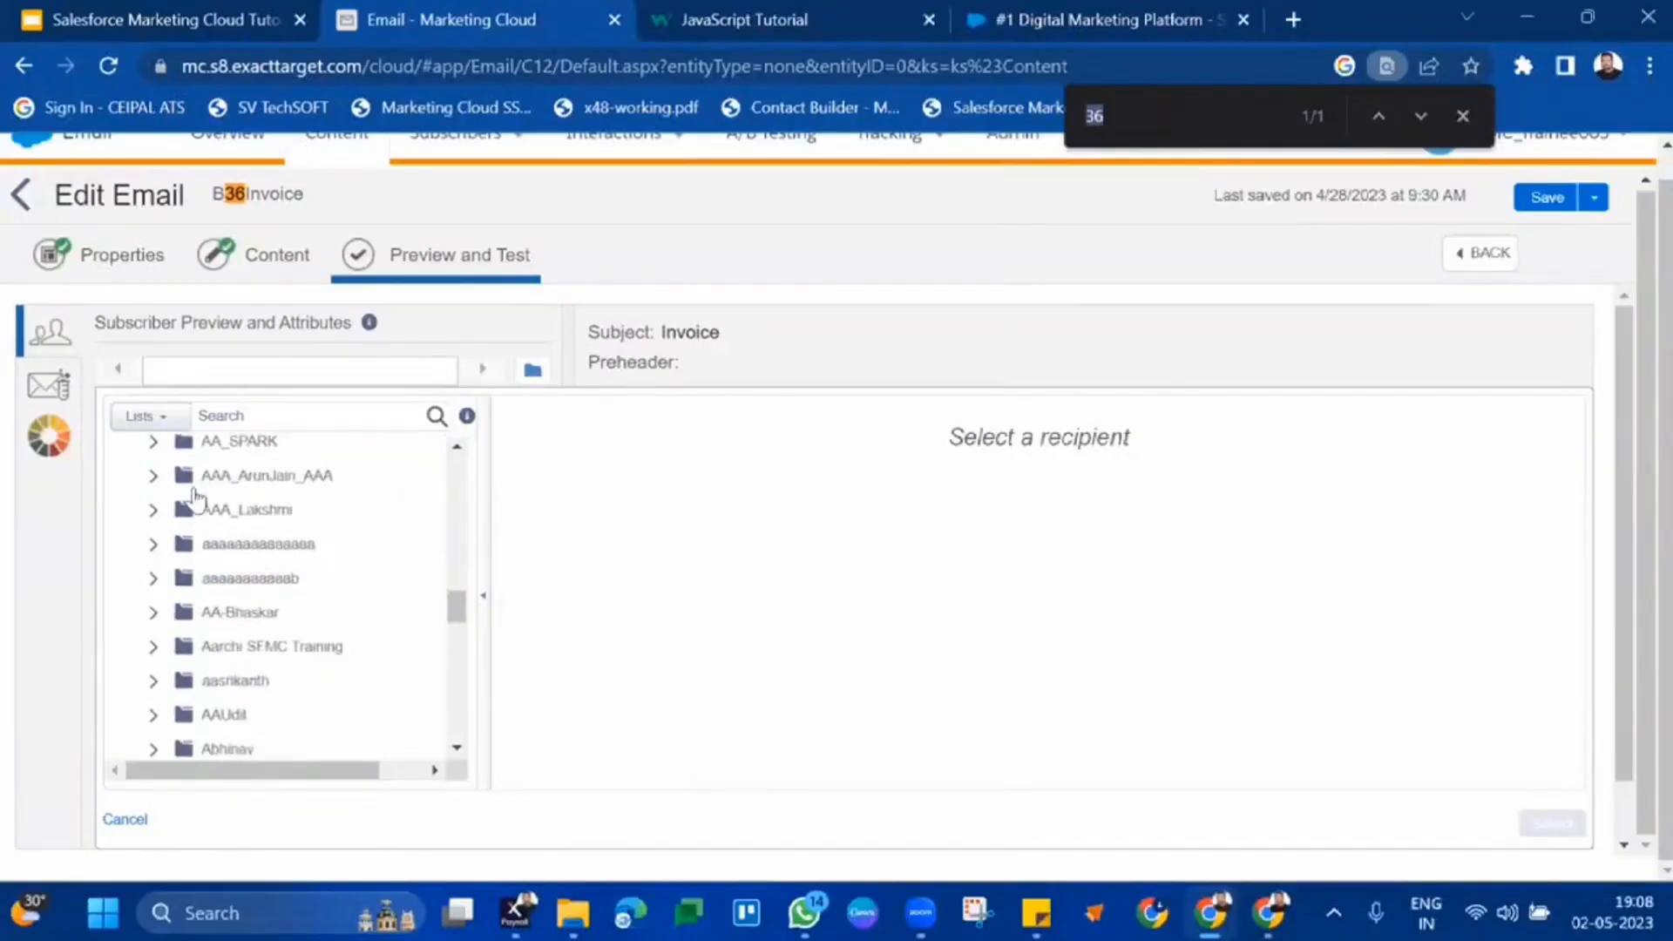
pyautogui.click(186, 508)
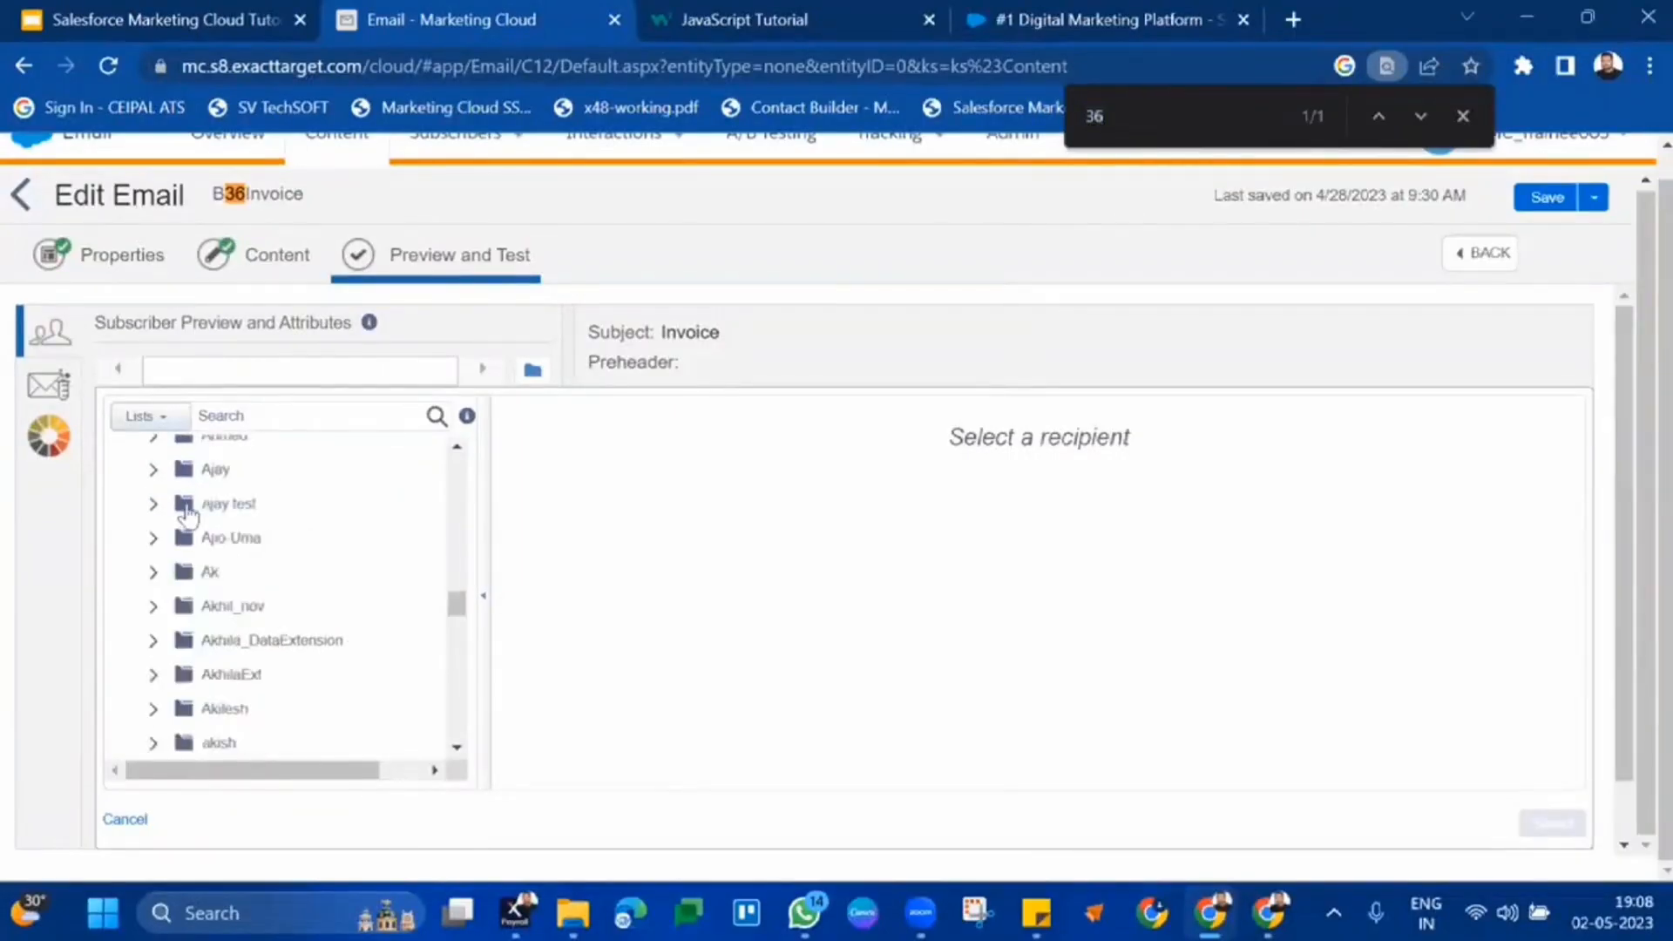
pyautogui.scroll(-5, 188, 515)
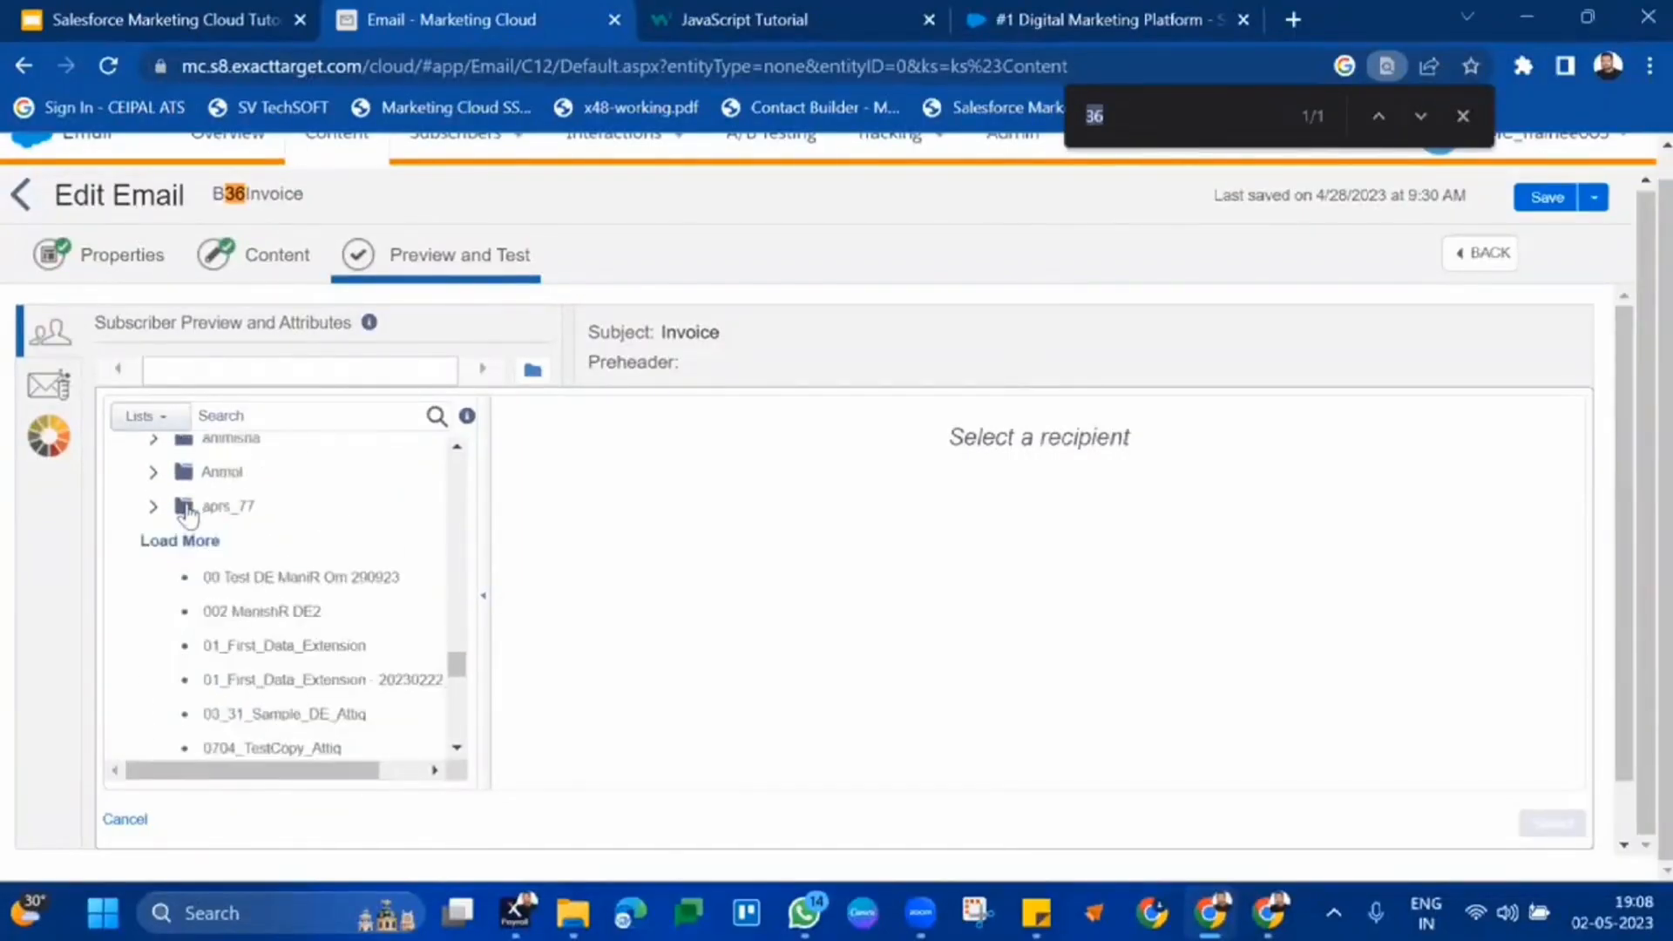
pyautogui.click(185, 545)
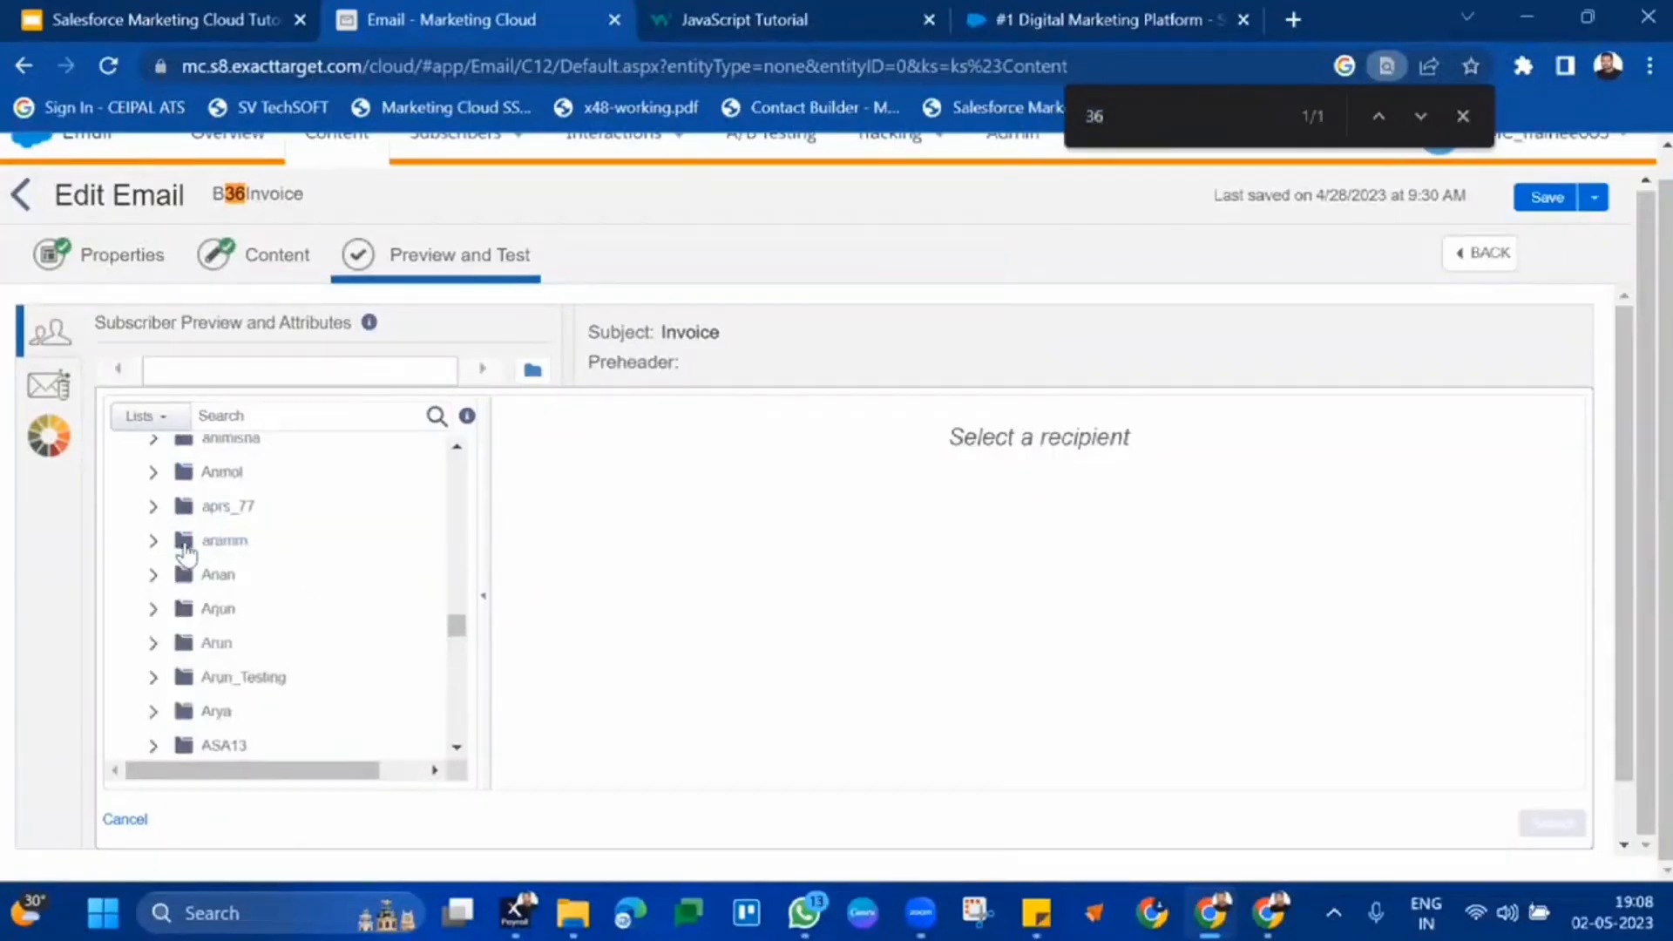
pyautogui.scroll(-10, 185, 547)
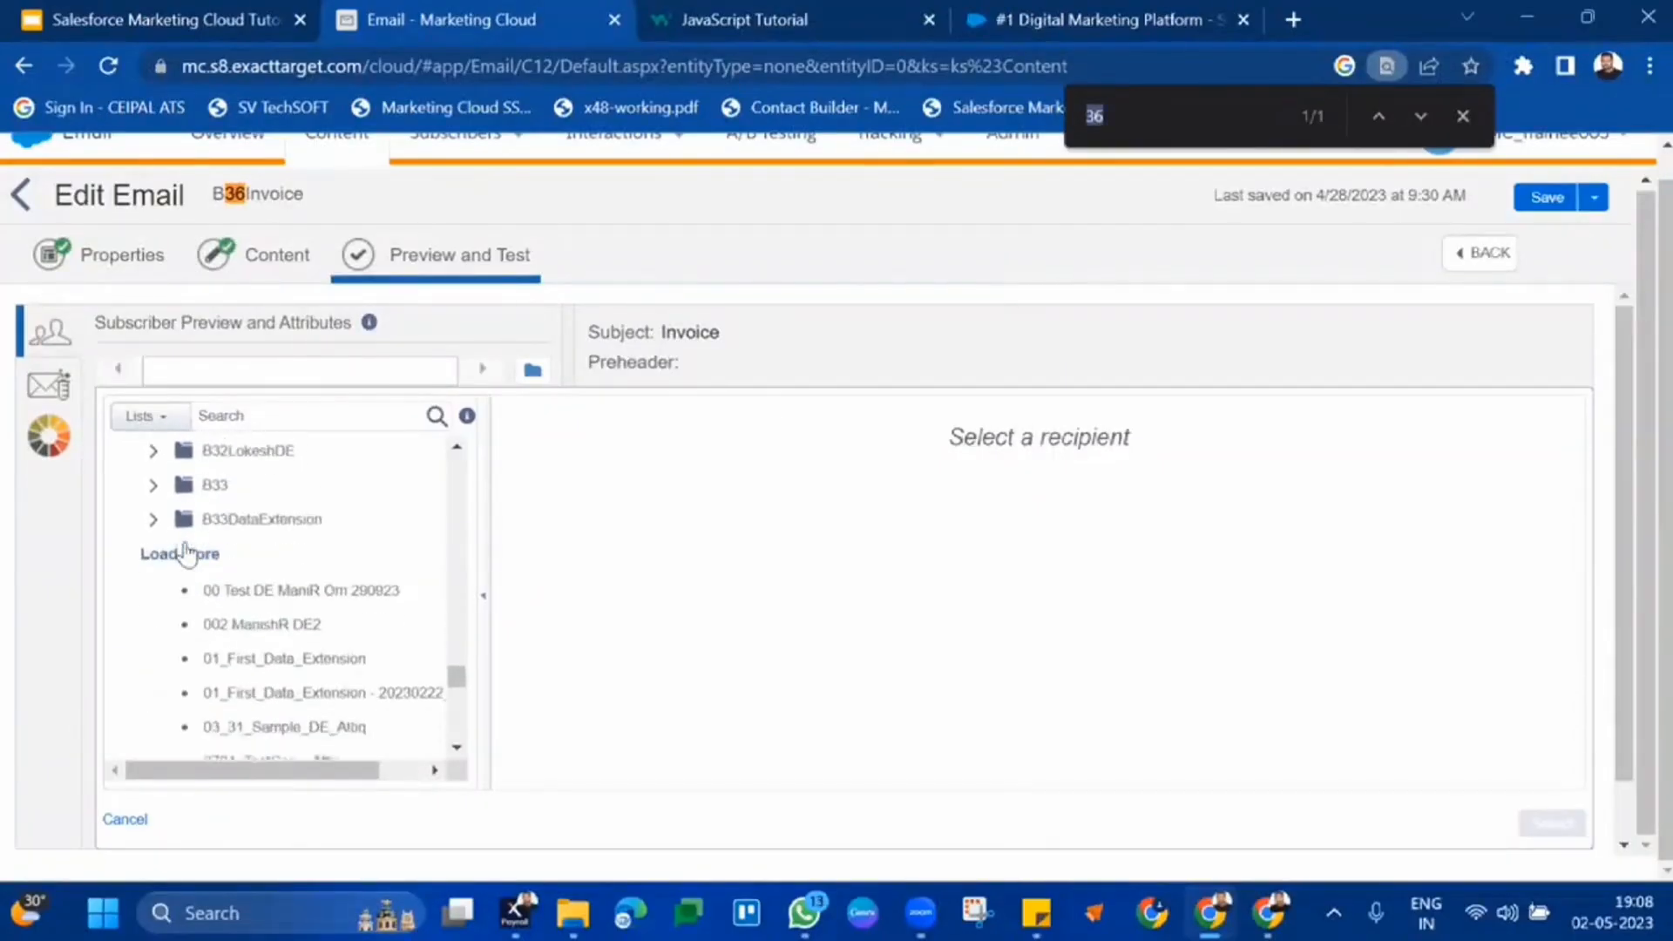
pyautogui.click(210, 501)
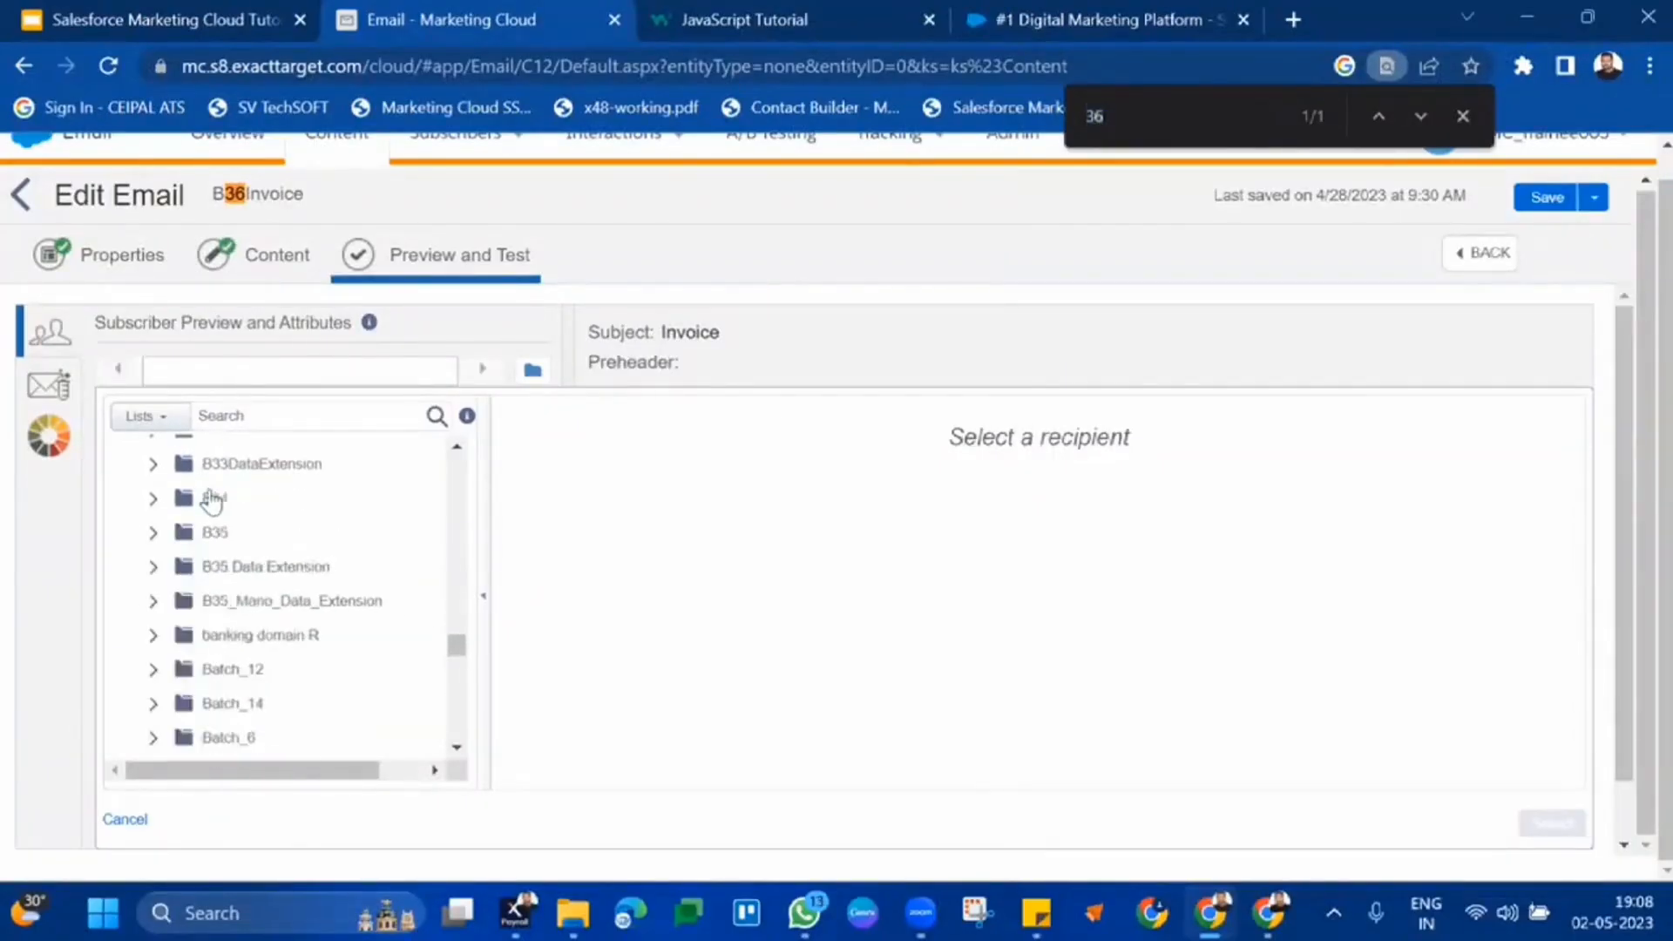
pyautogui.hotkey('ctrl', 'f')
pyautogui.press('Return')
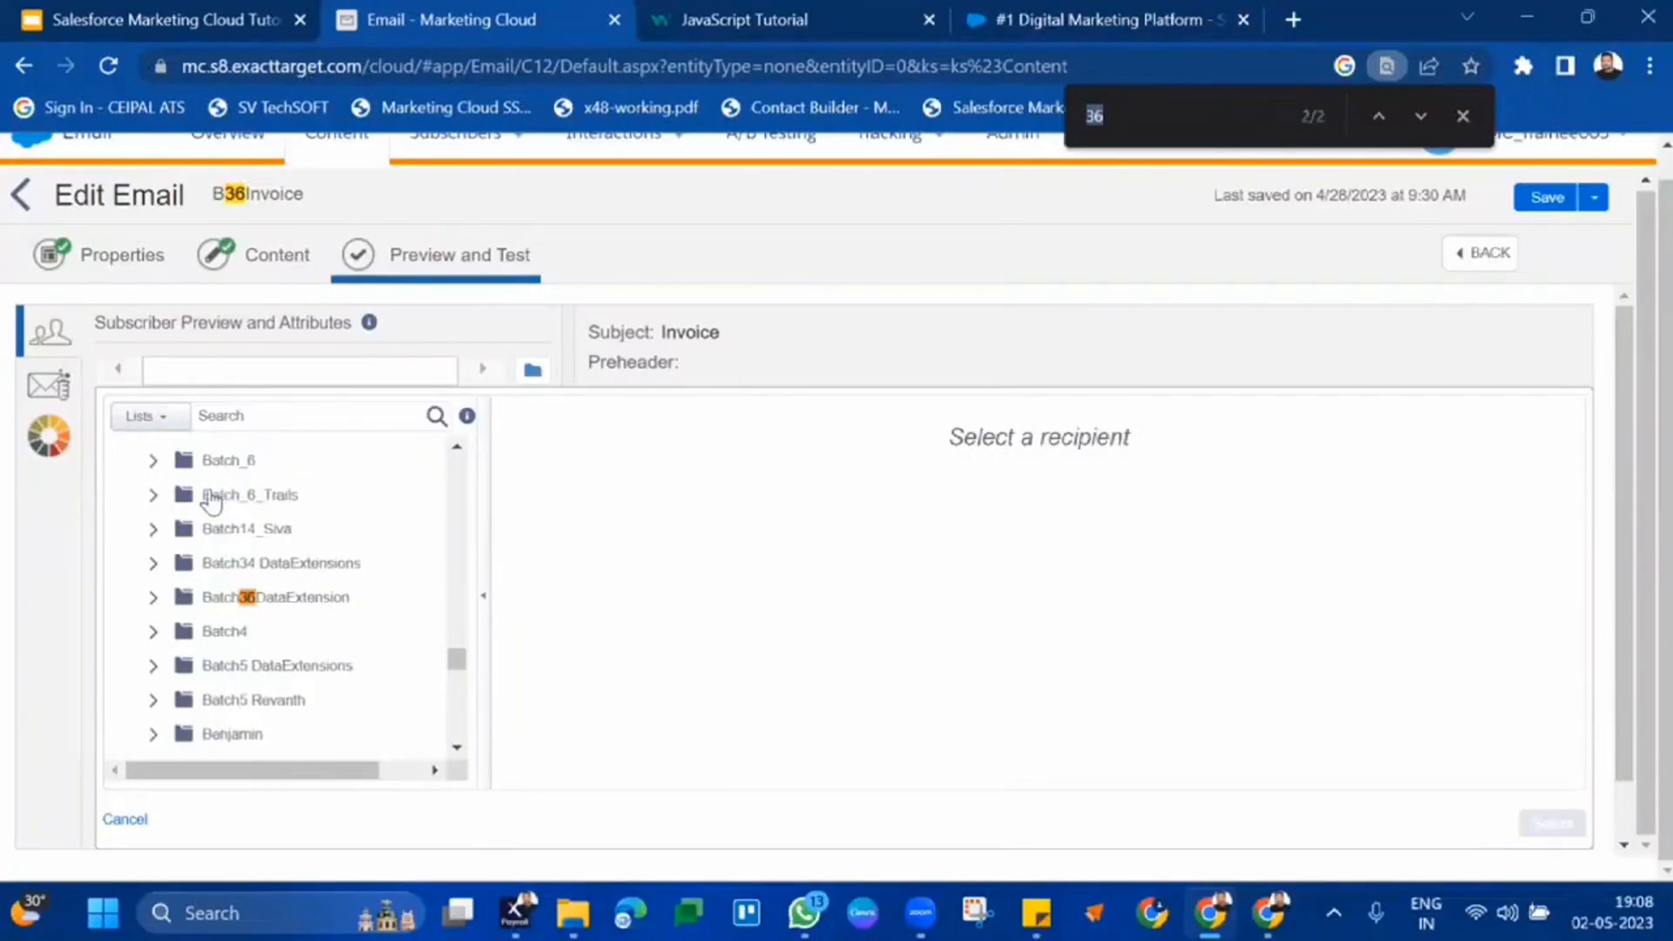
pyautogui.click(234, 596)
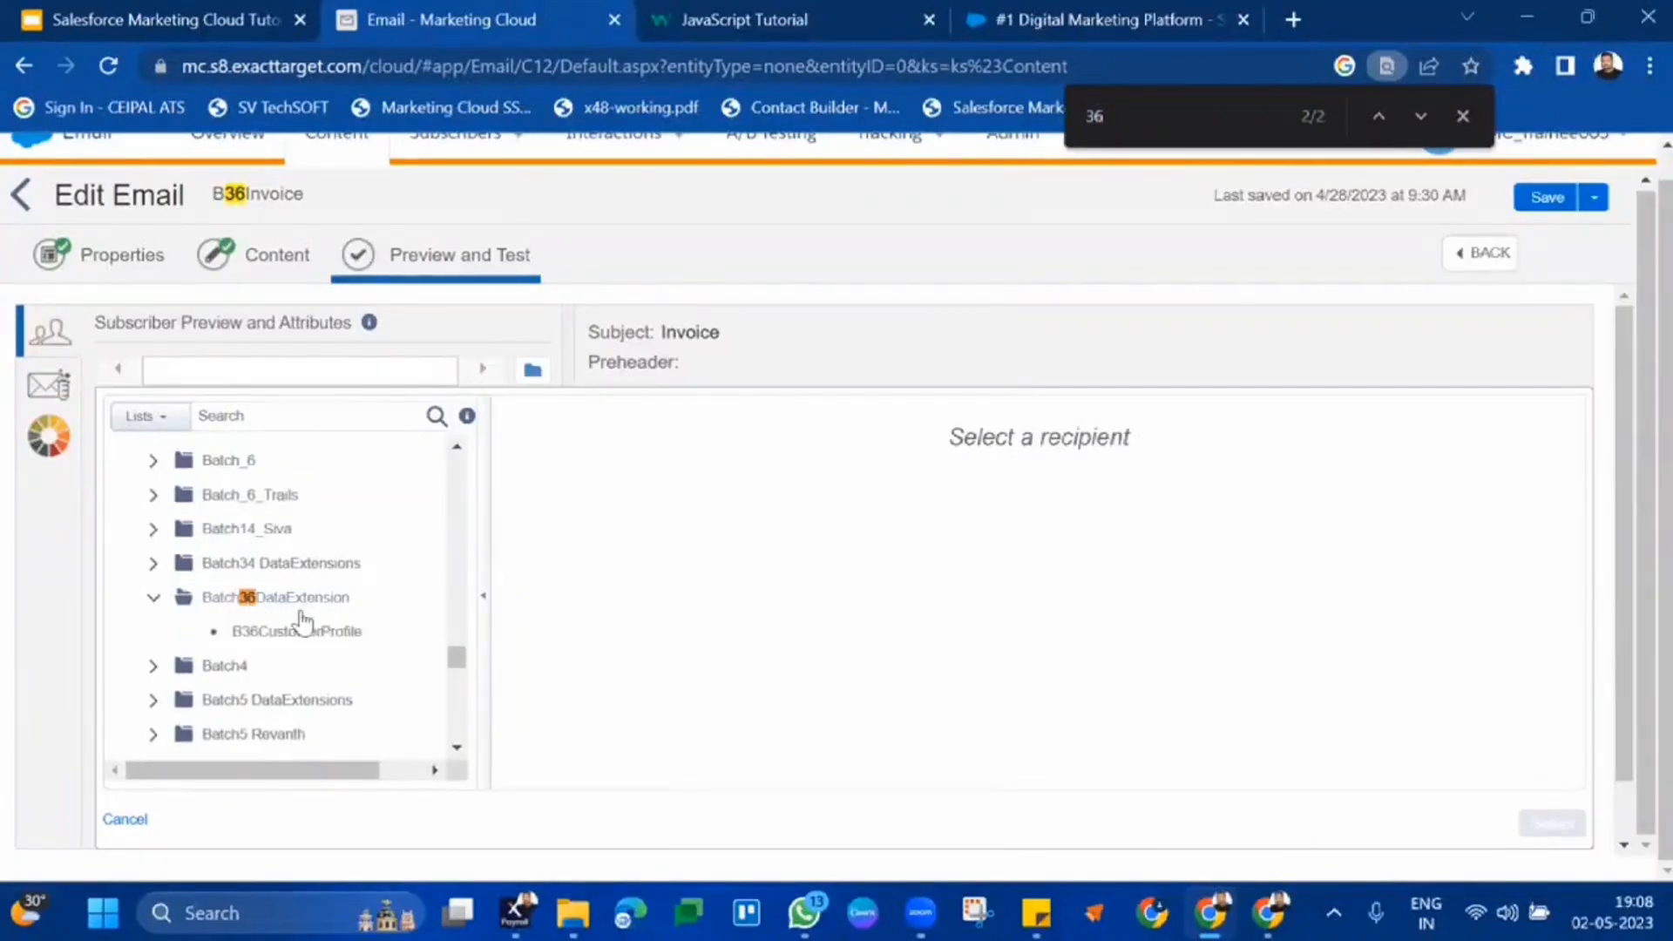
# Step: Preview the email for the second subscriber in B36CustomerProfile and review the personalized invoice from top to bottom
pyautogui.click(276, 638)
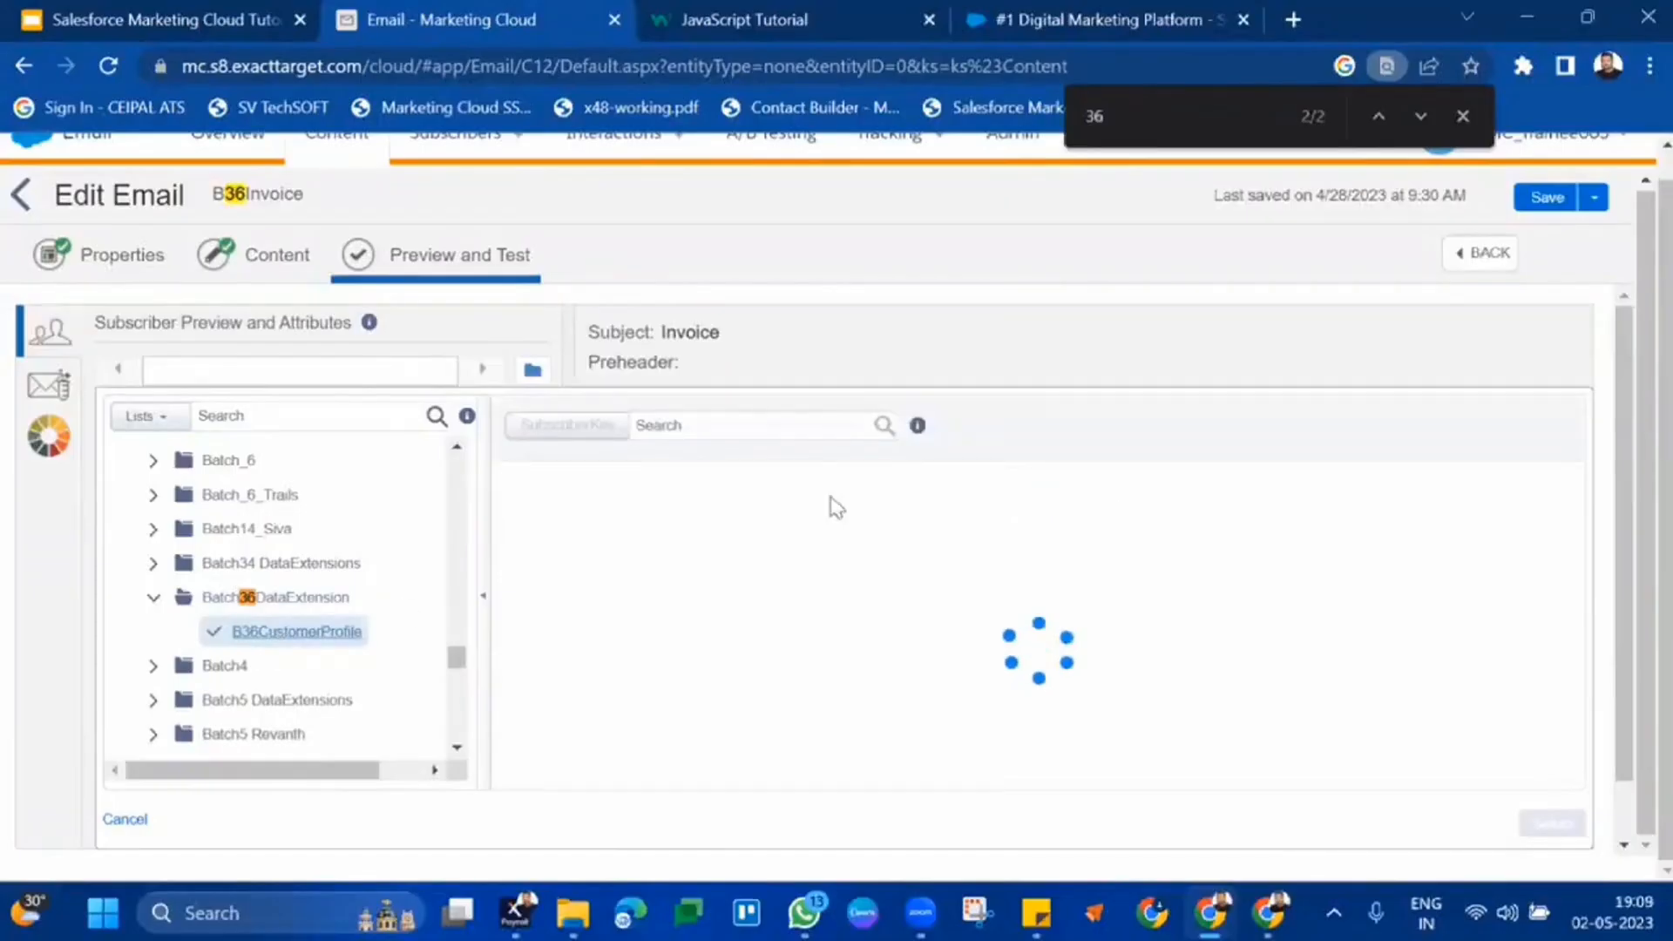
pyautogui.click(982, 564)
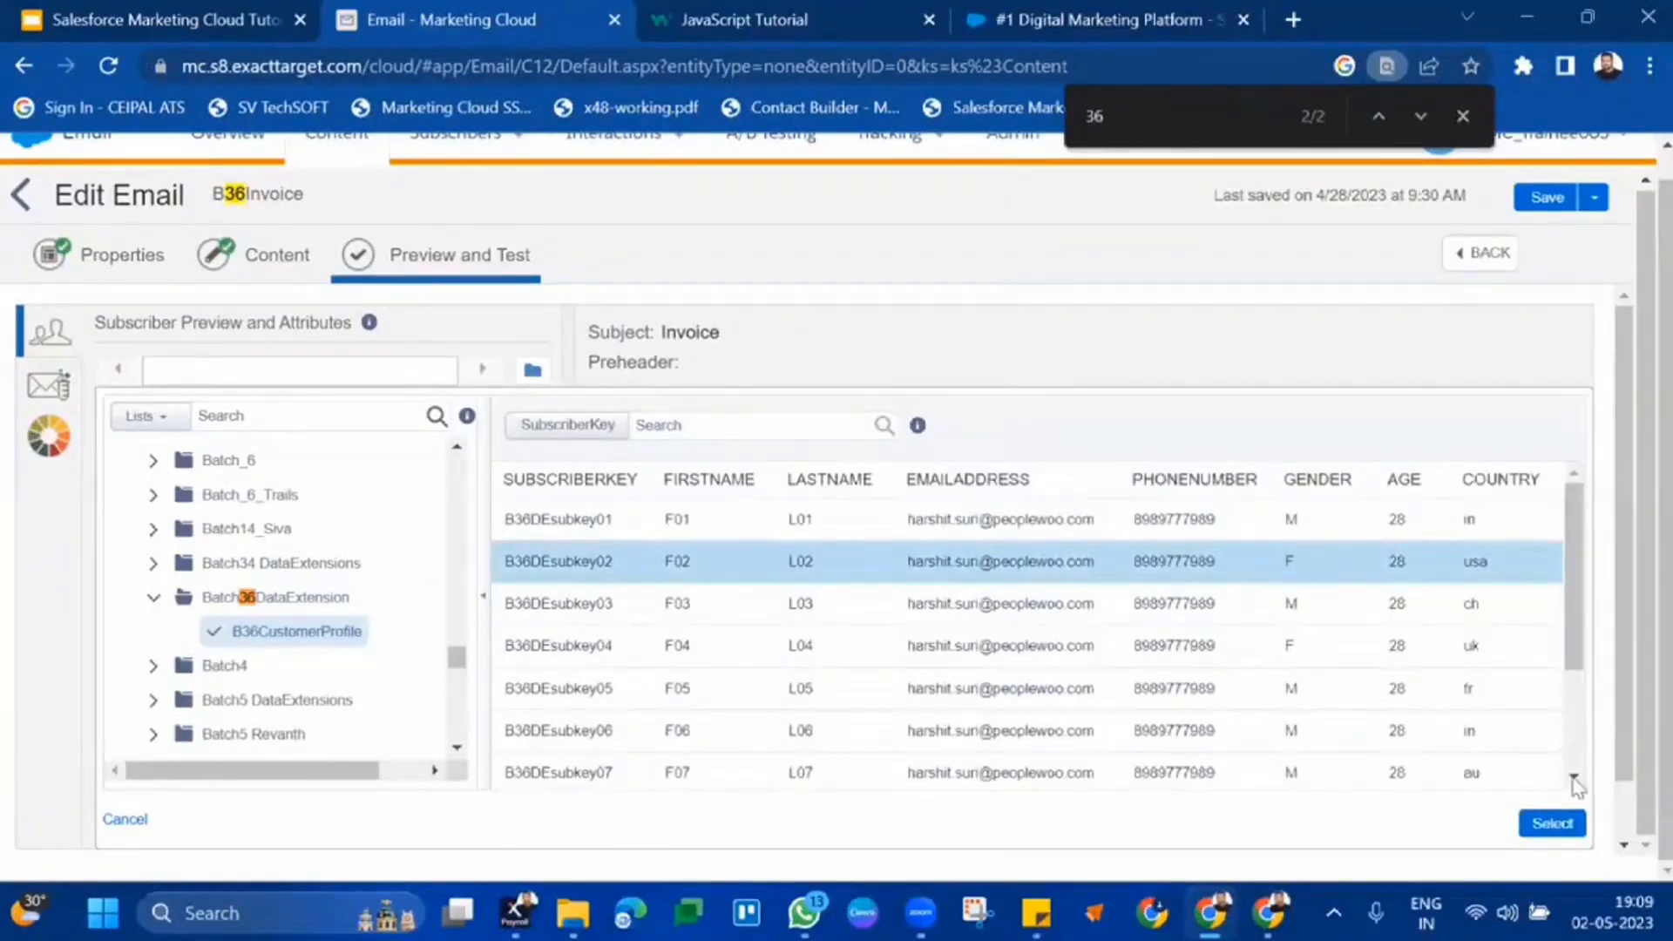
pyautogui.click(1551, 822)
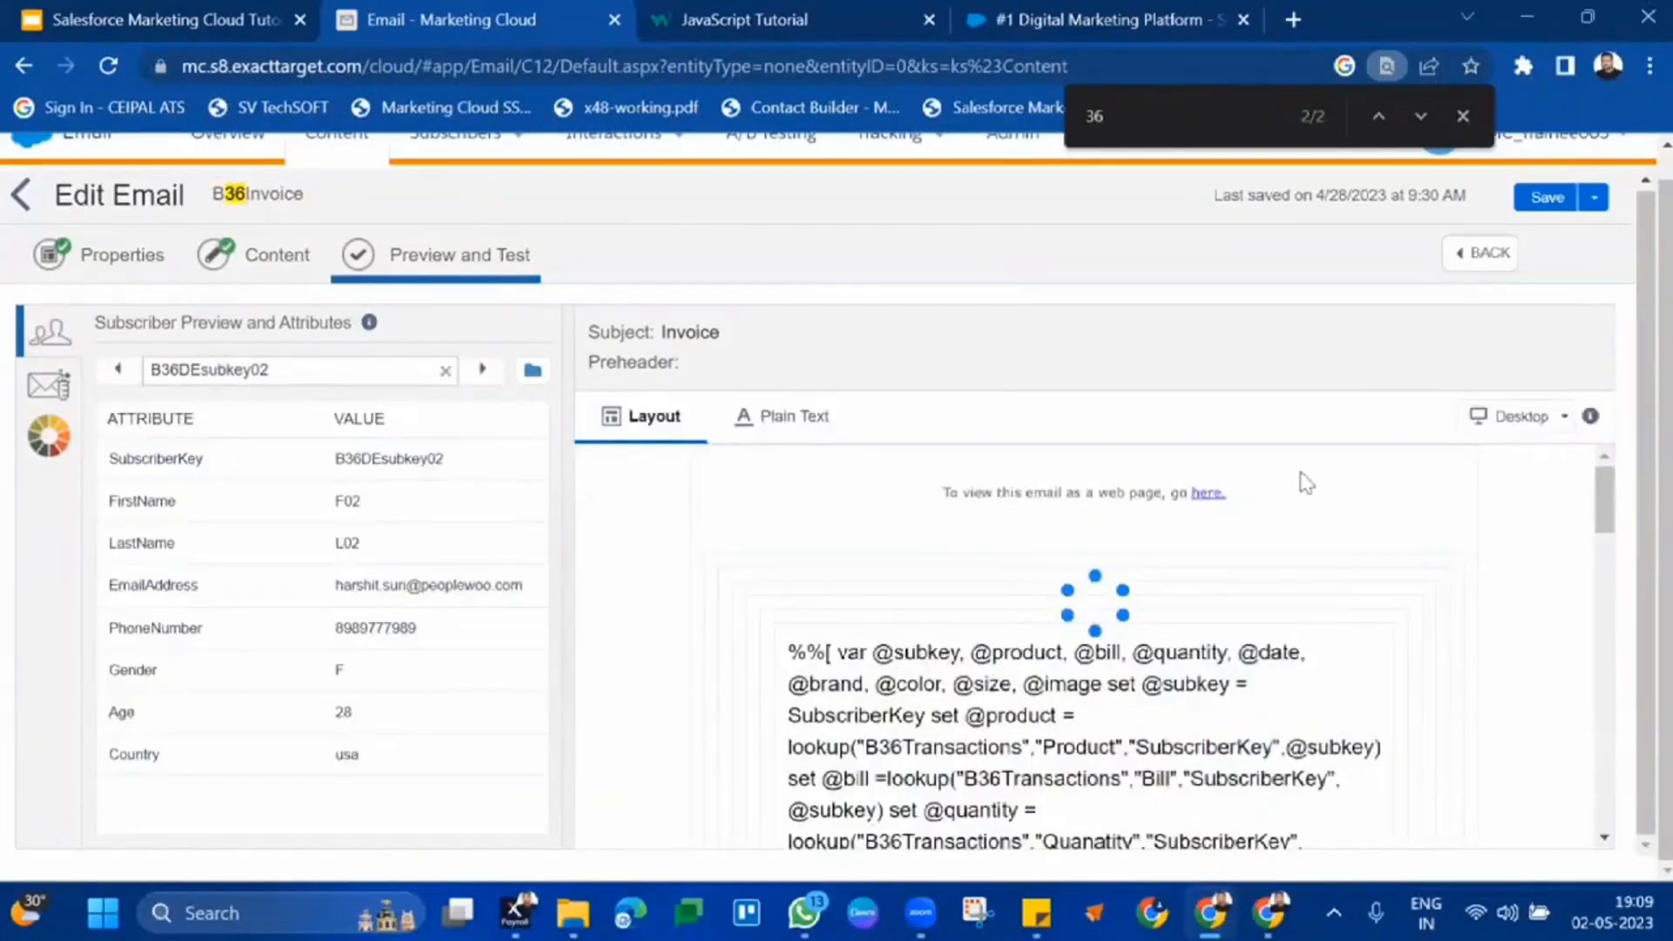
pyautogui.scroll(-5, 1304, 481)
pyautogui.scroll(2, 1304, 481)
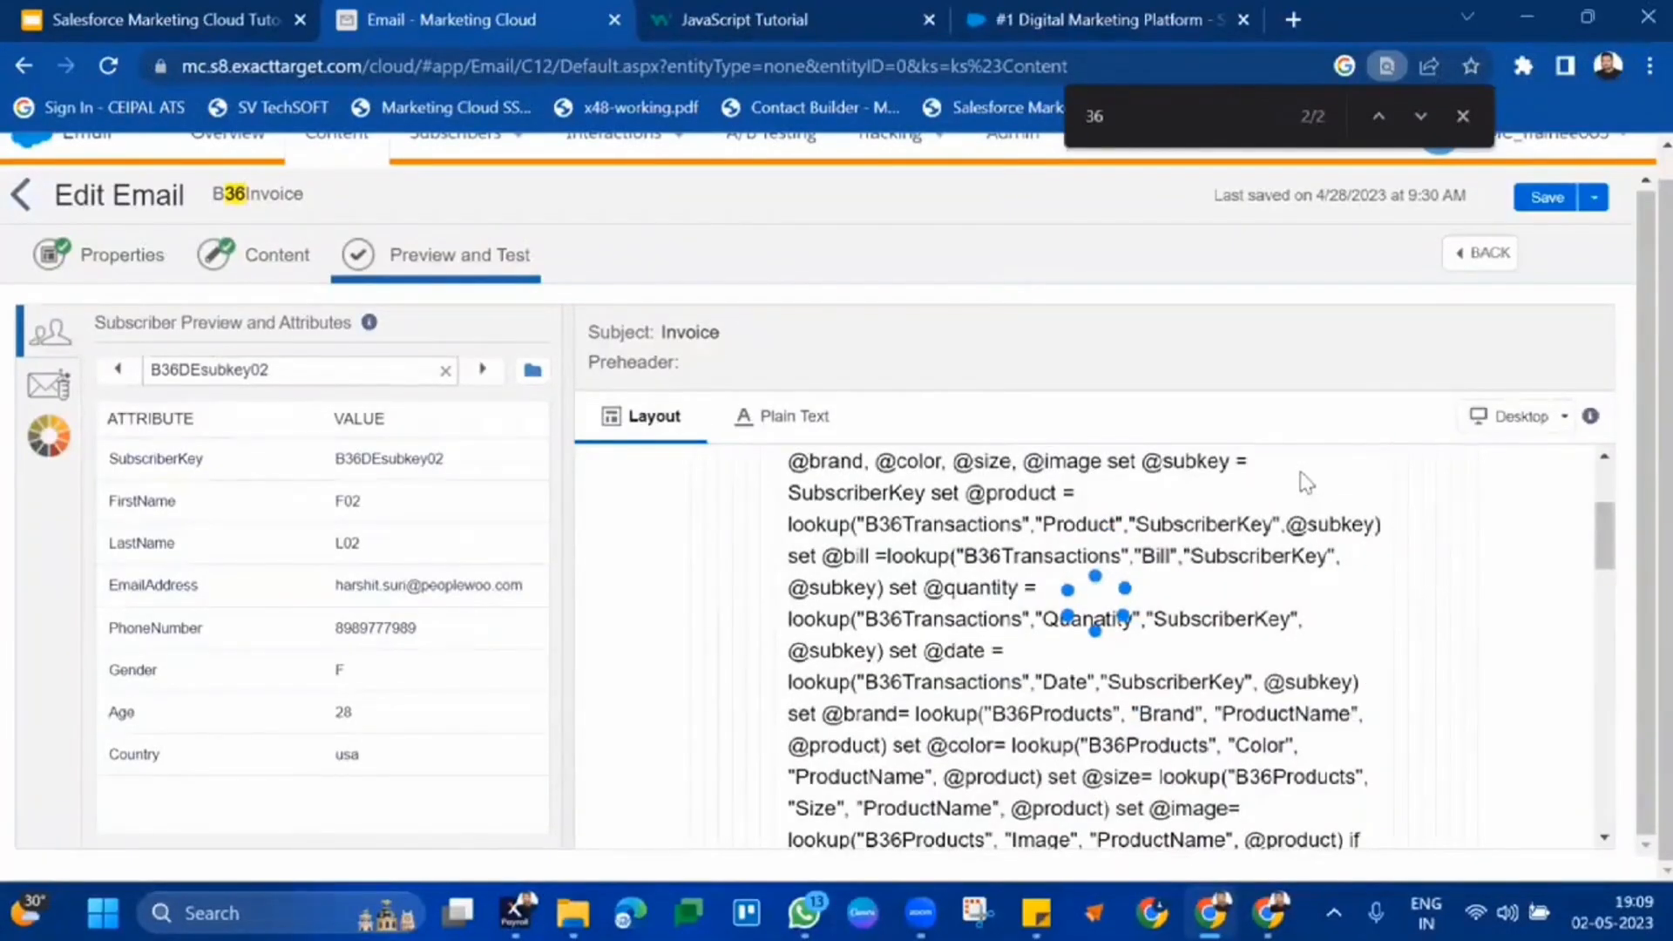
pyautogui.scroll(-8, 1272, 546)
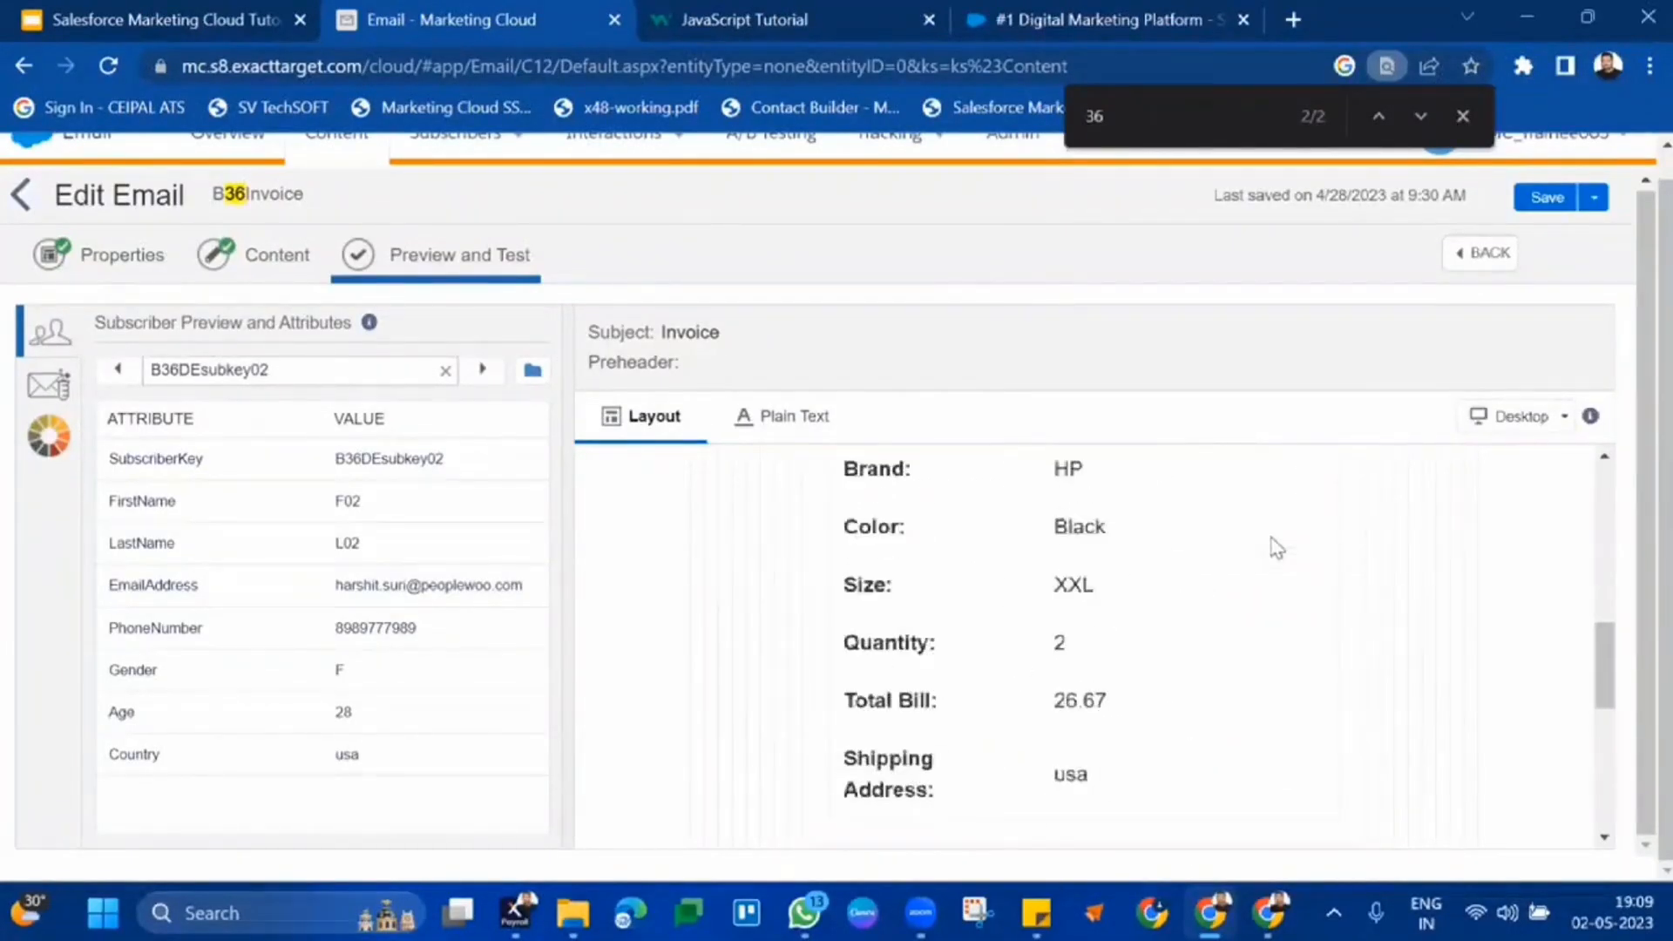
pyautogui.scroll(-2, 1275, 547)
pyautogui.scroll(10, 1274, 546)
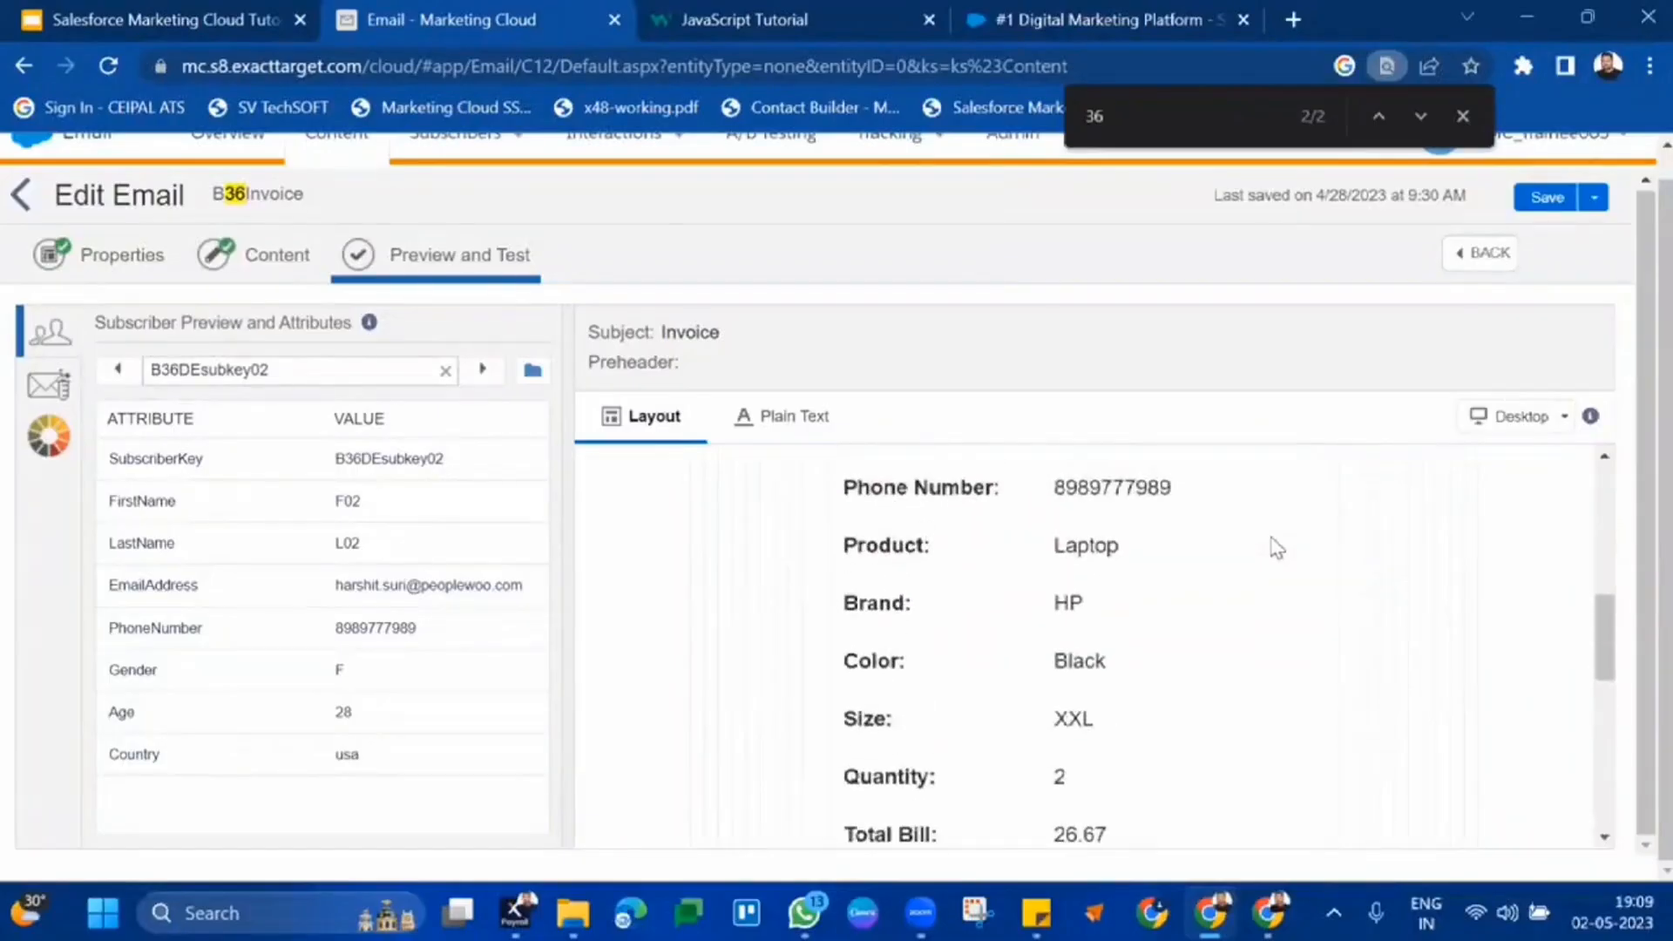
# Step: Open the Test Send settings and examine the recipient limit and the product, brand, color, size and quantity lines in the preview
pyautogui.click(51, 392)
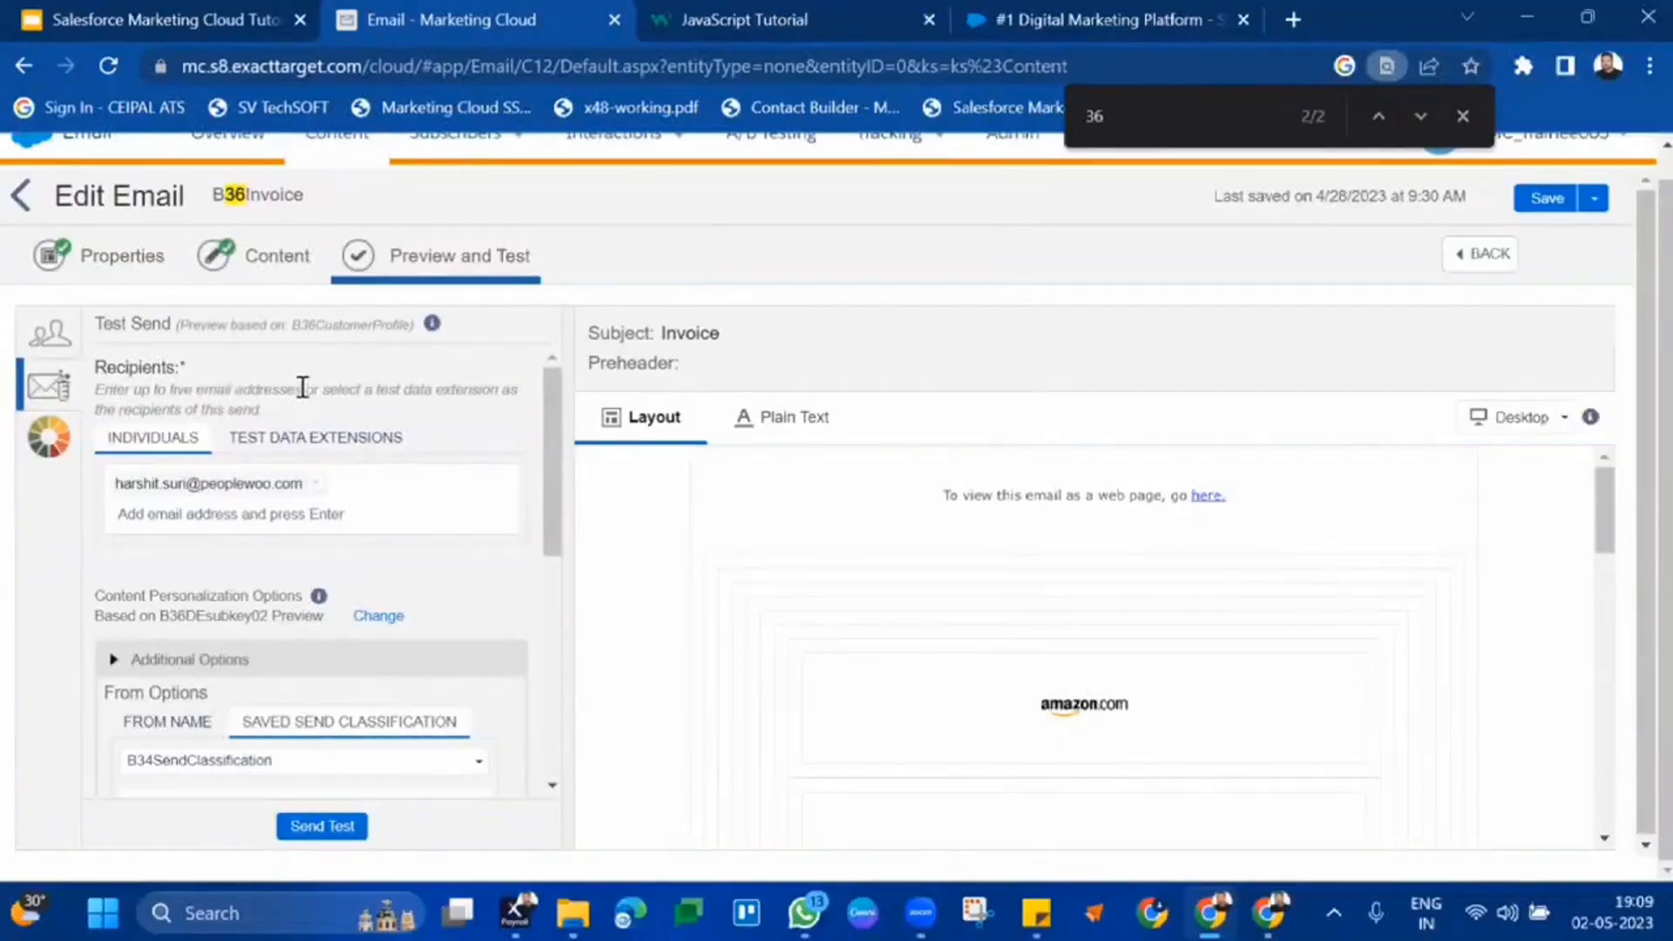
pyautogui.moveTo(301, 390); pyautogui.dragTo(166, 386)
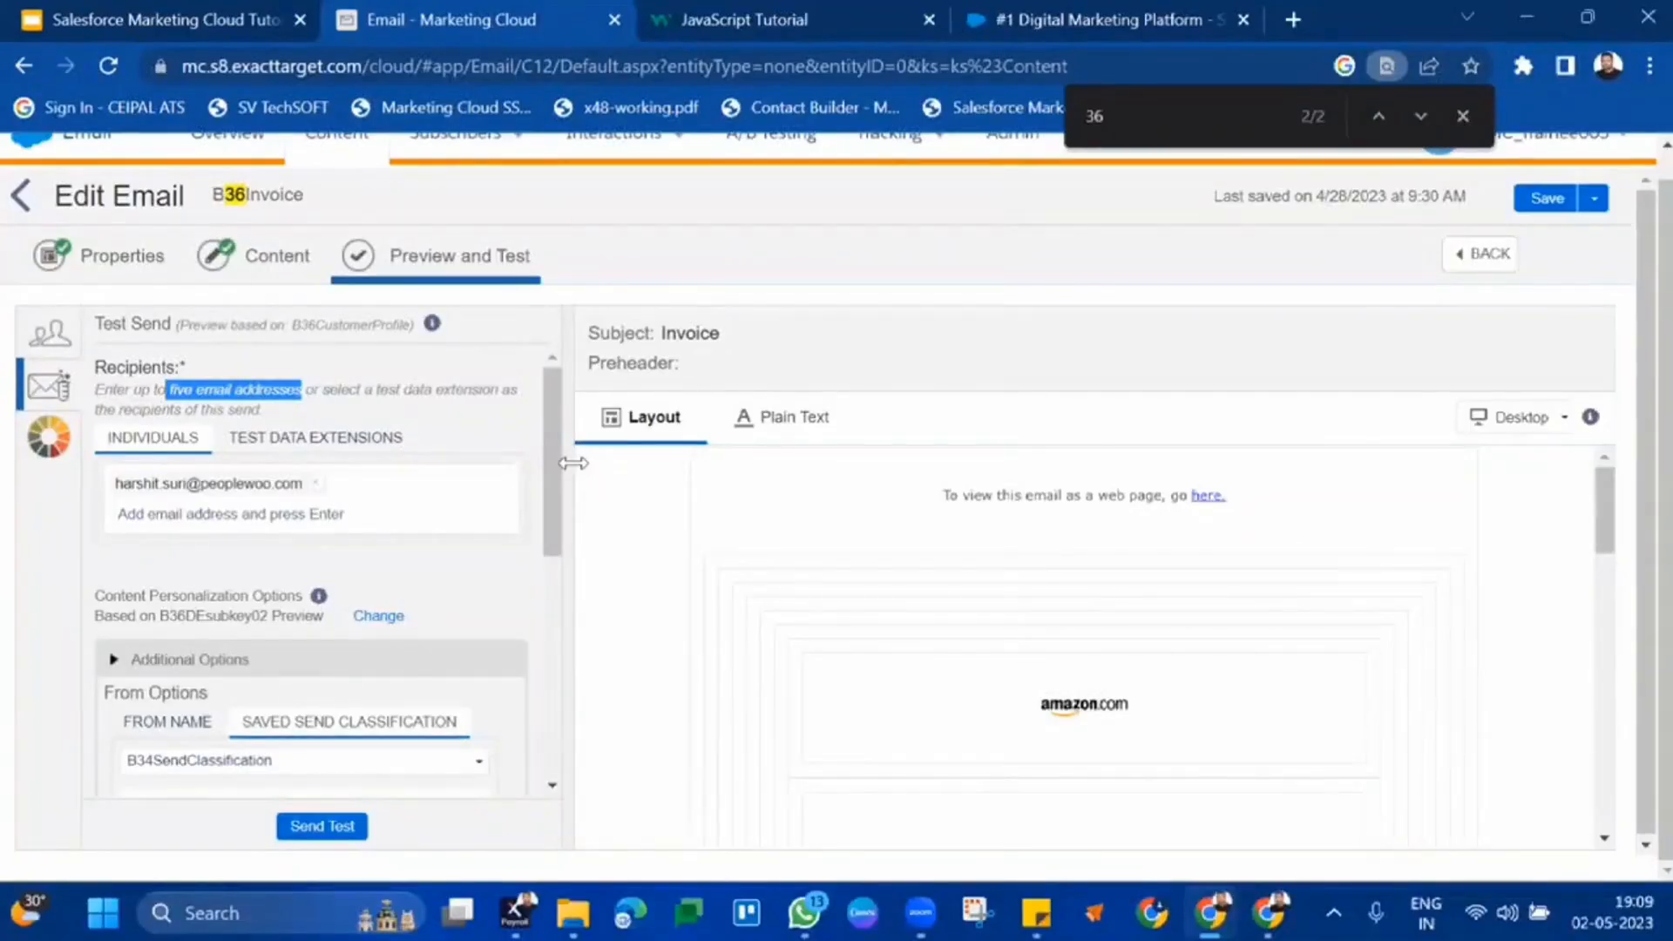
pyautogui.scroll(-5, 1290, 688)
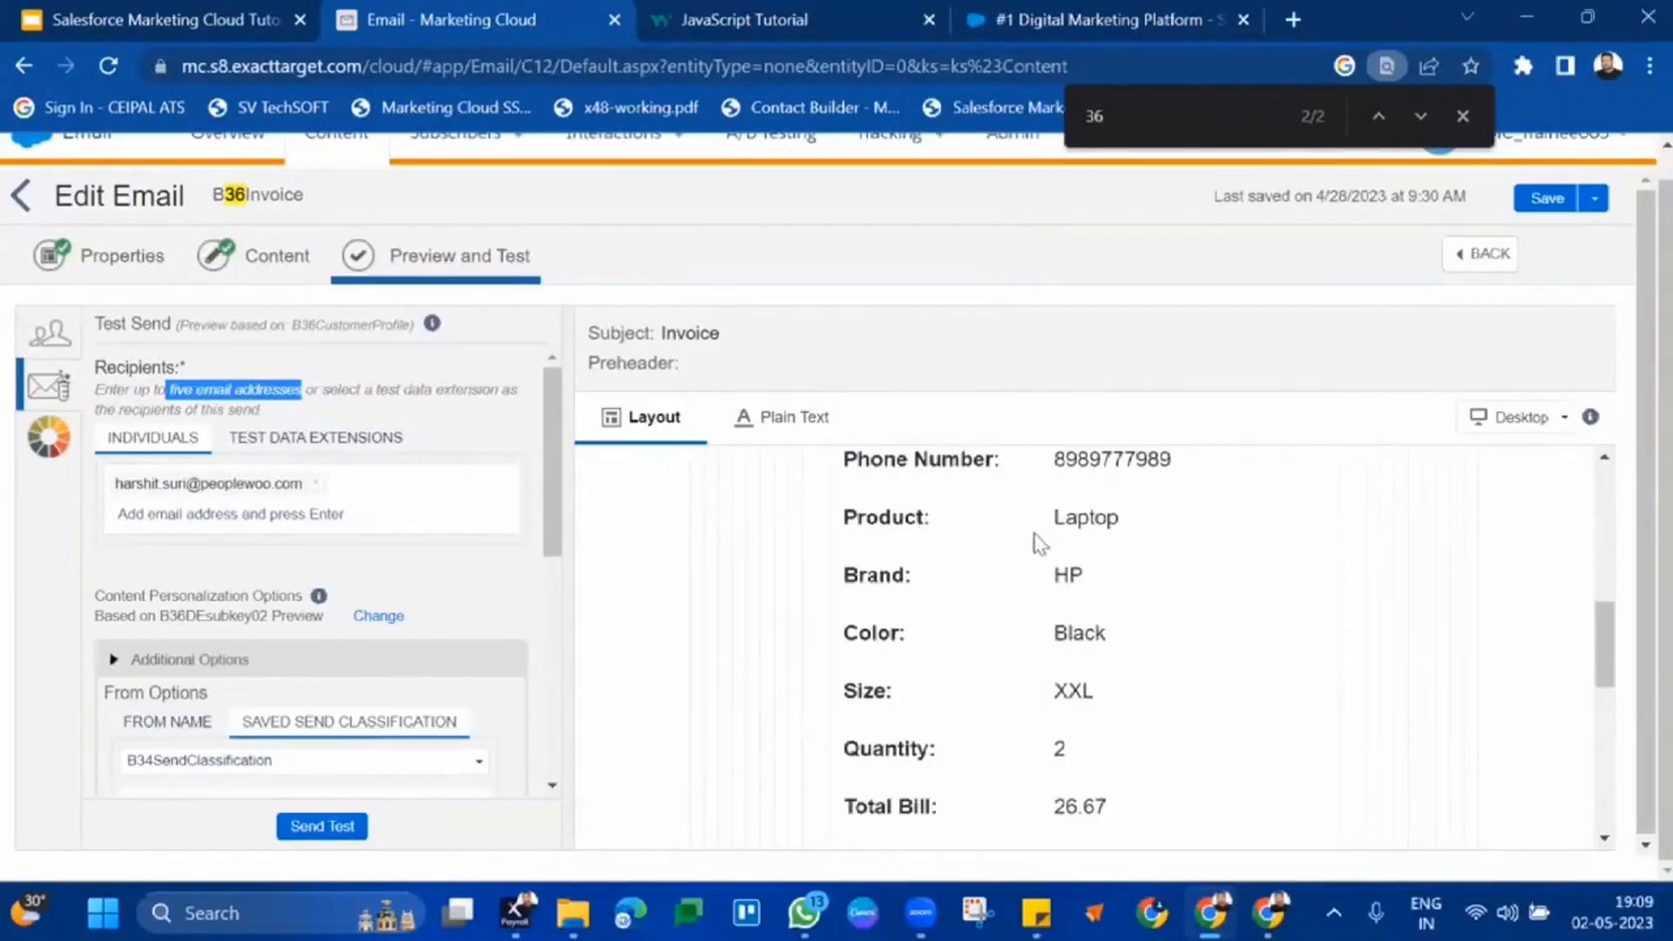
pyautogui.doubleClick(1078, 522)
pyautogui.moveTo(1078, 522); pyautogui.dragTo(1095, 766)
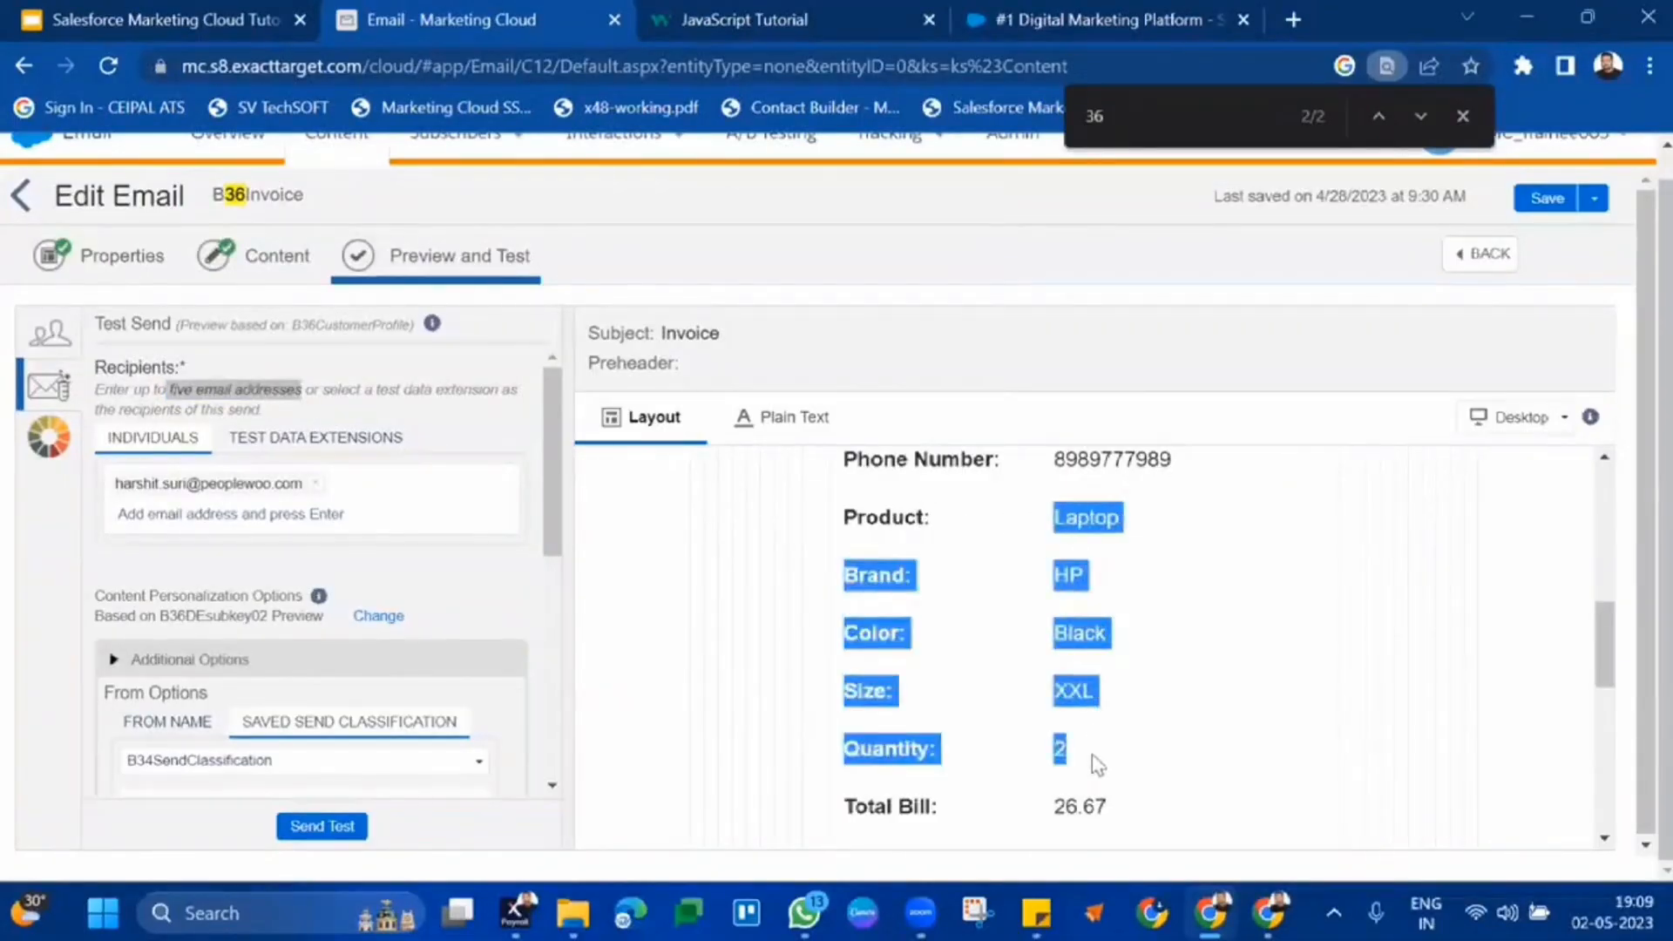
# Step: Review the invoice details in the preview, and send and confirm a test message to the single listed recipient
pyautogui.scroll(-3, 1095, 766)
pyautogui.scroll(6, 1113, 645)
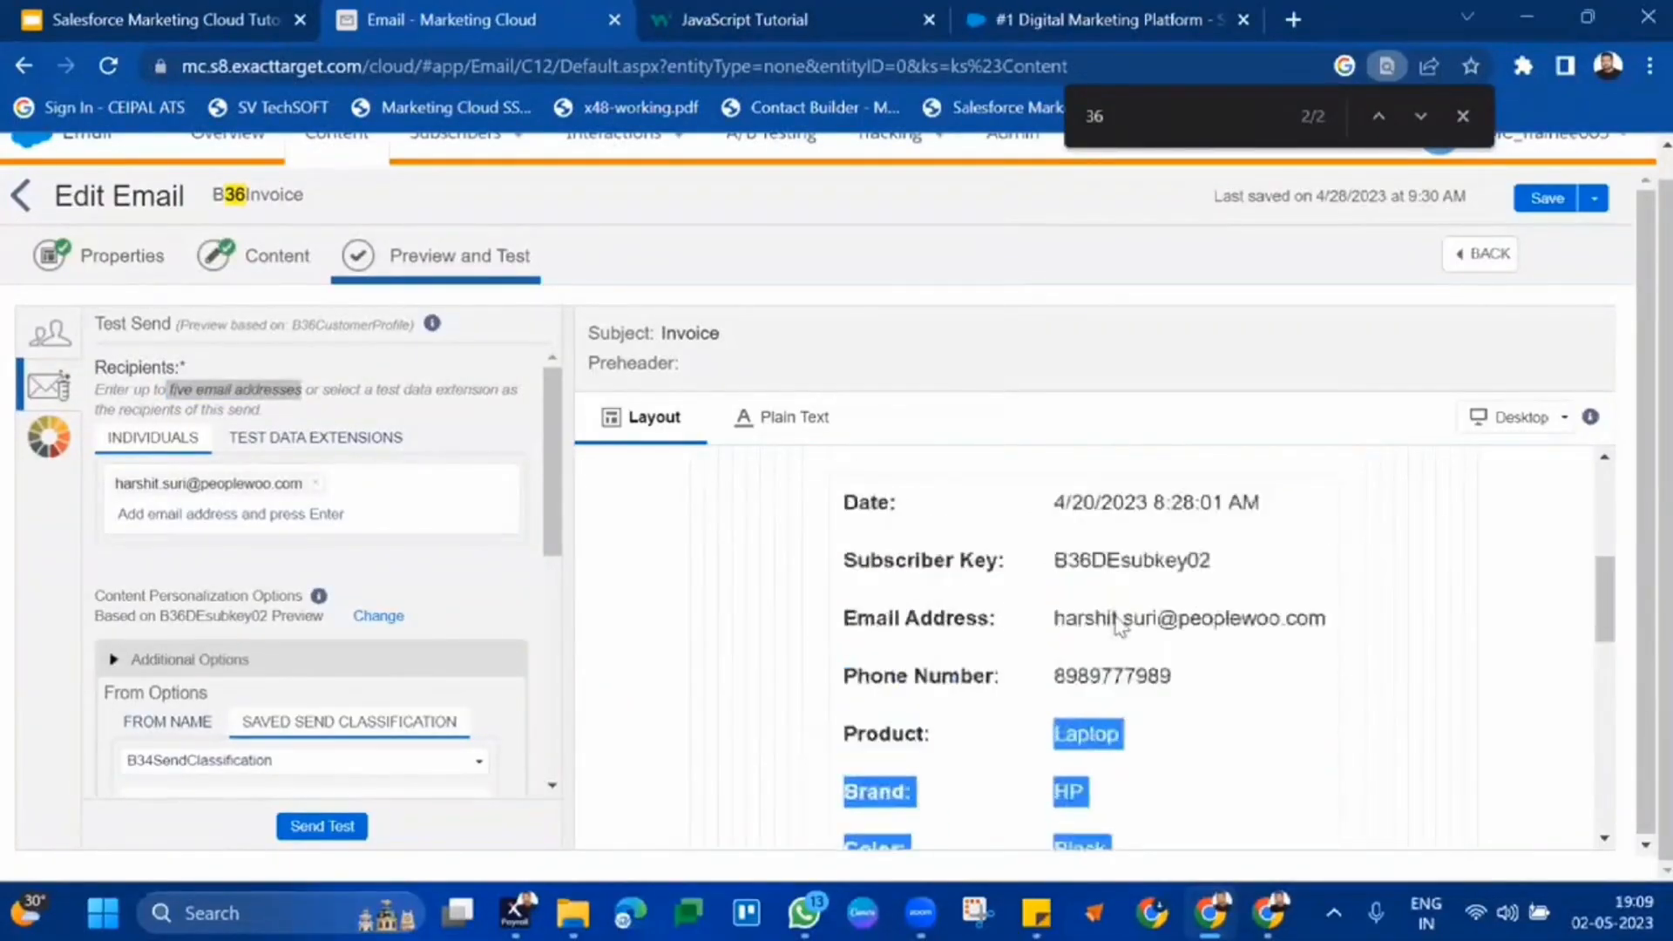
pyautogui.scroll(-3, 1120, 626)
pyautogui.click(1120, 626)
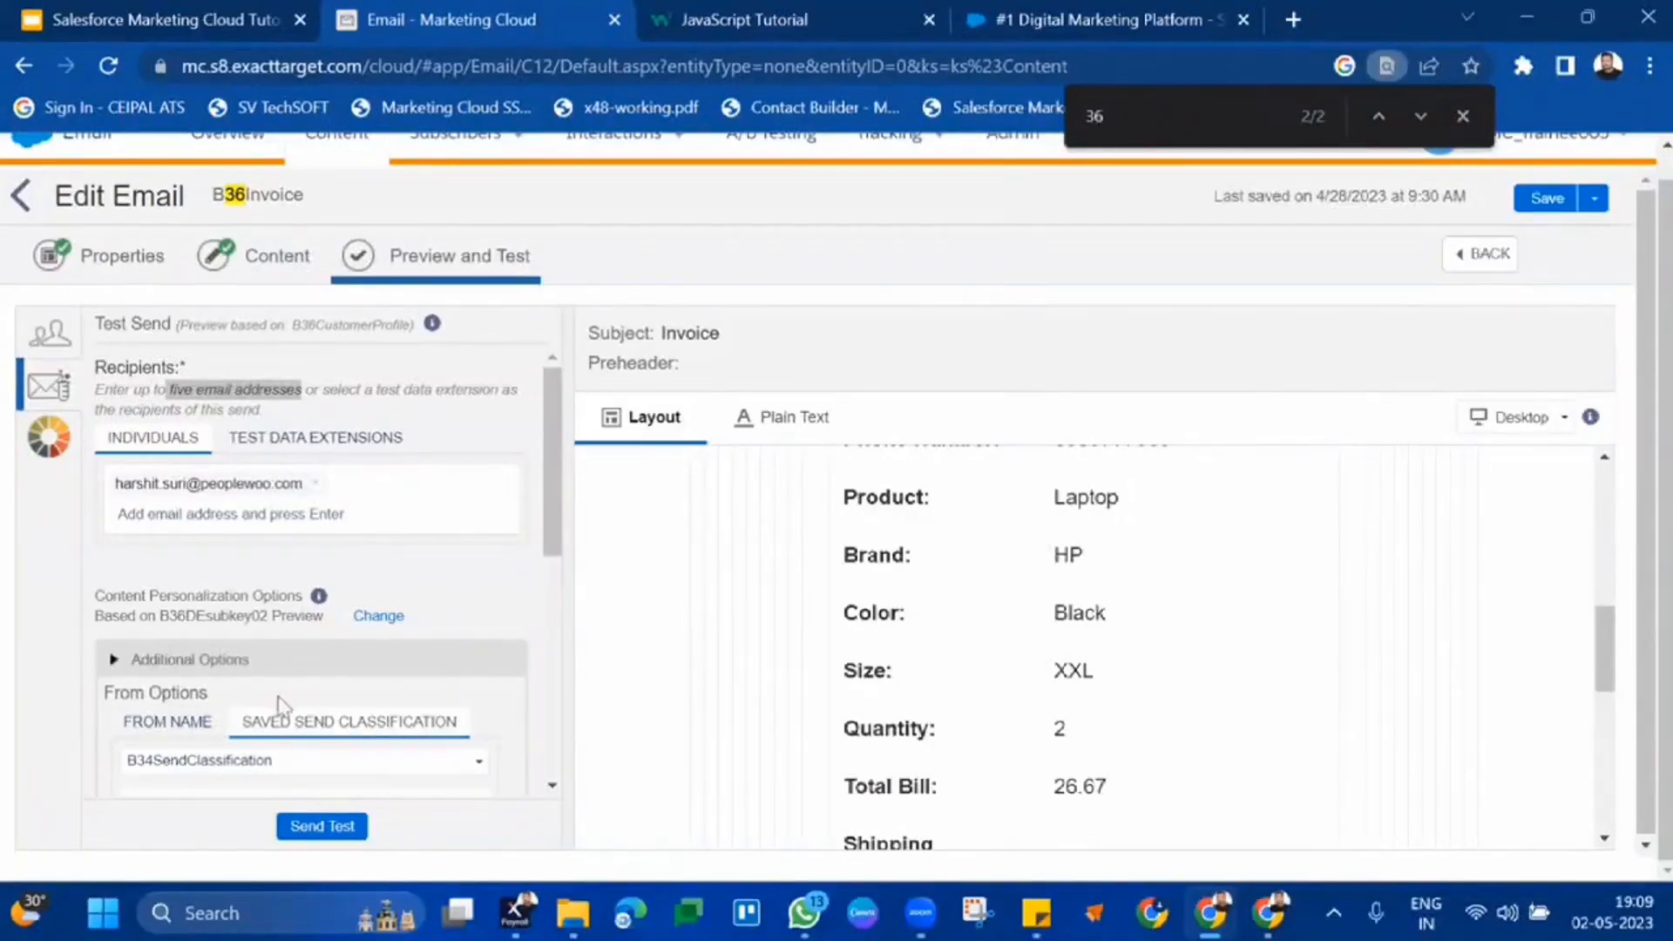
pyautogui.click(299, 834)
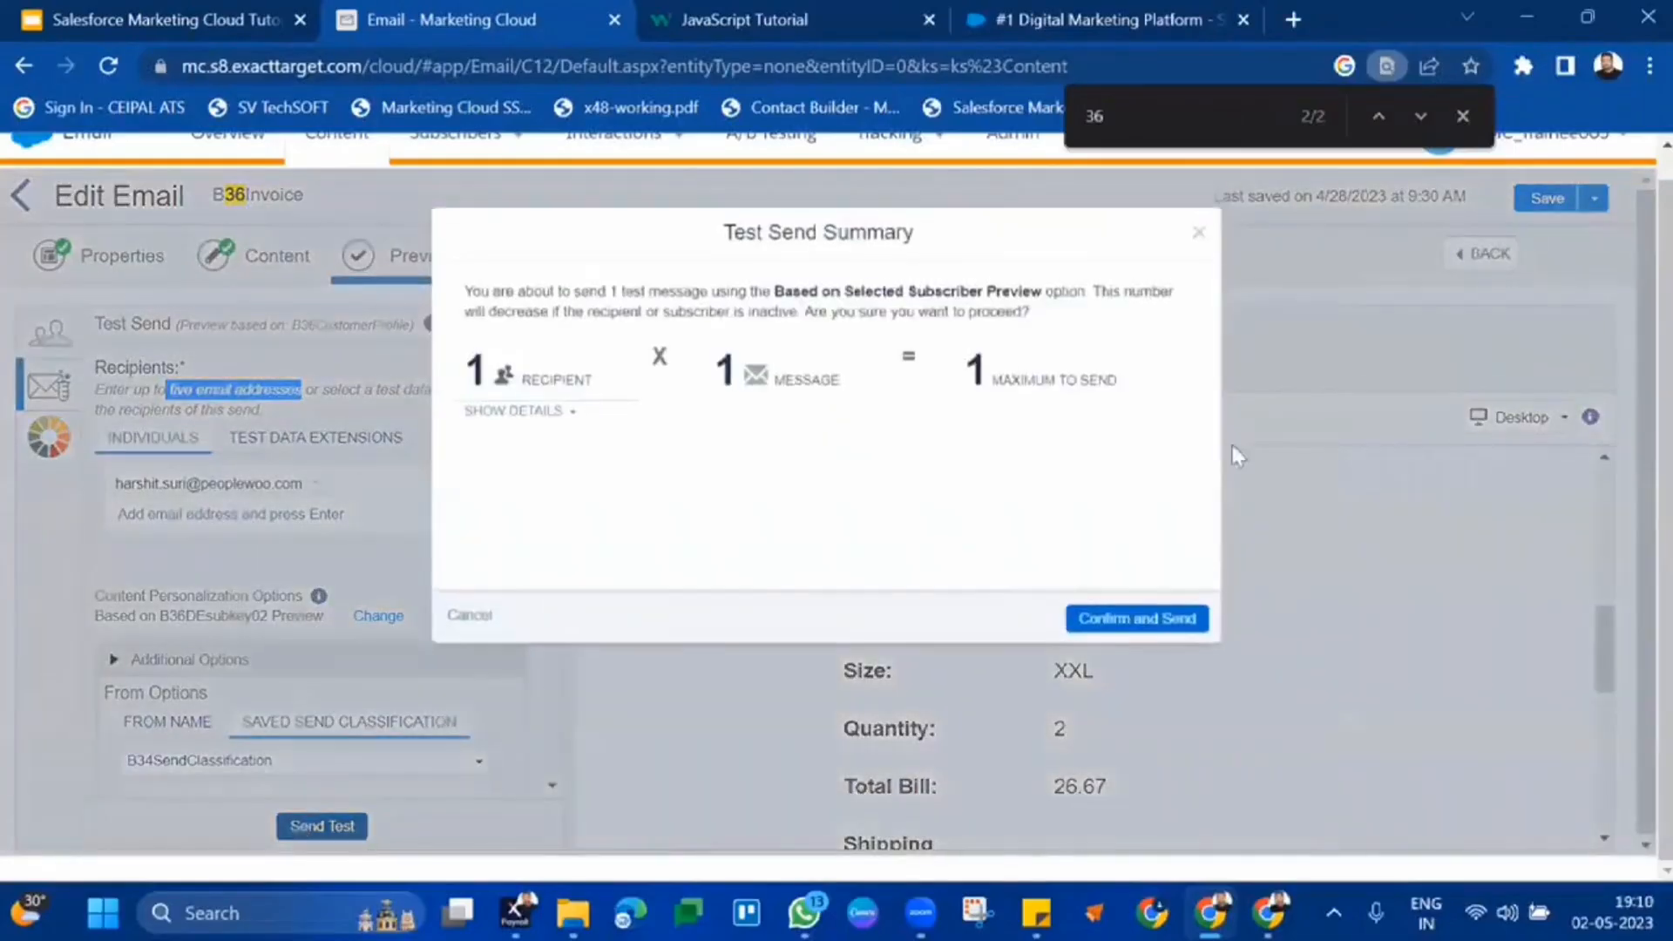
pyautogui.click(1148, 620)
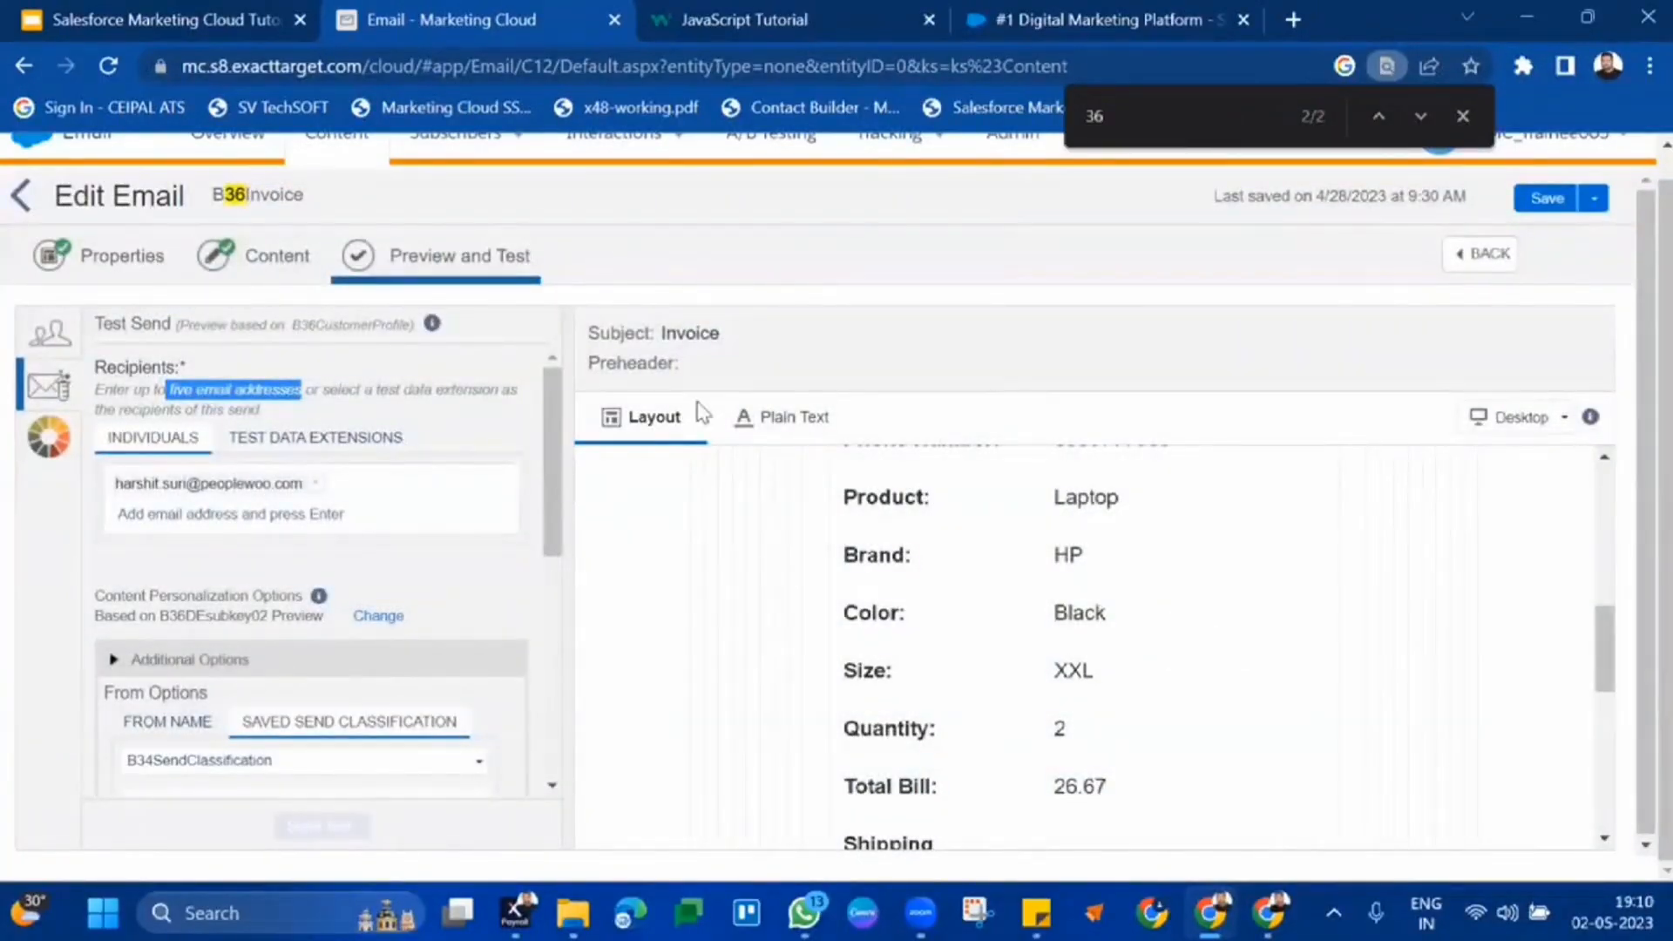
pyautogui.scroll(1, 699, 411)
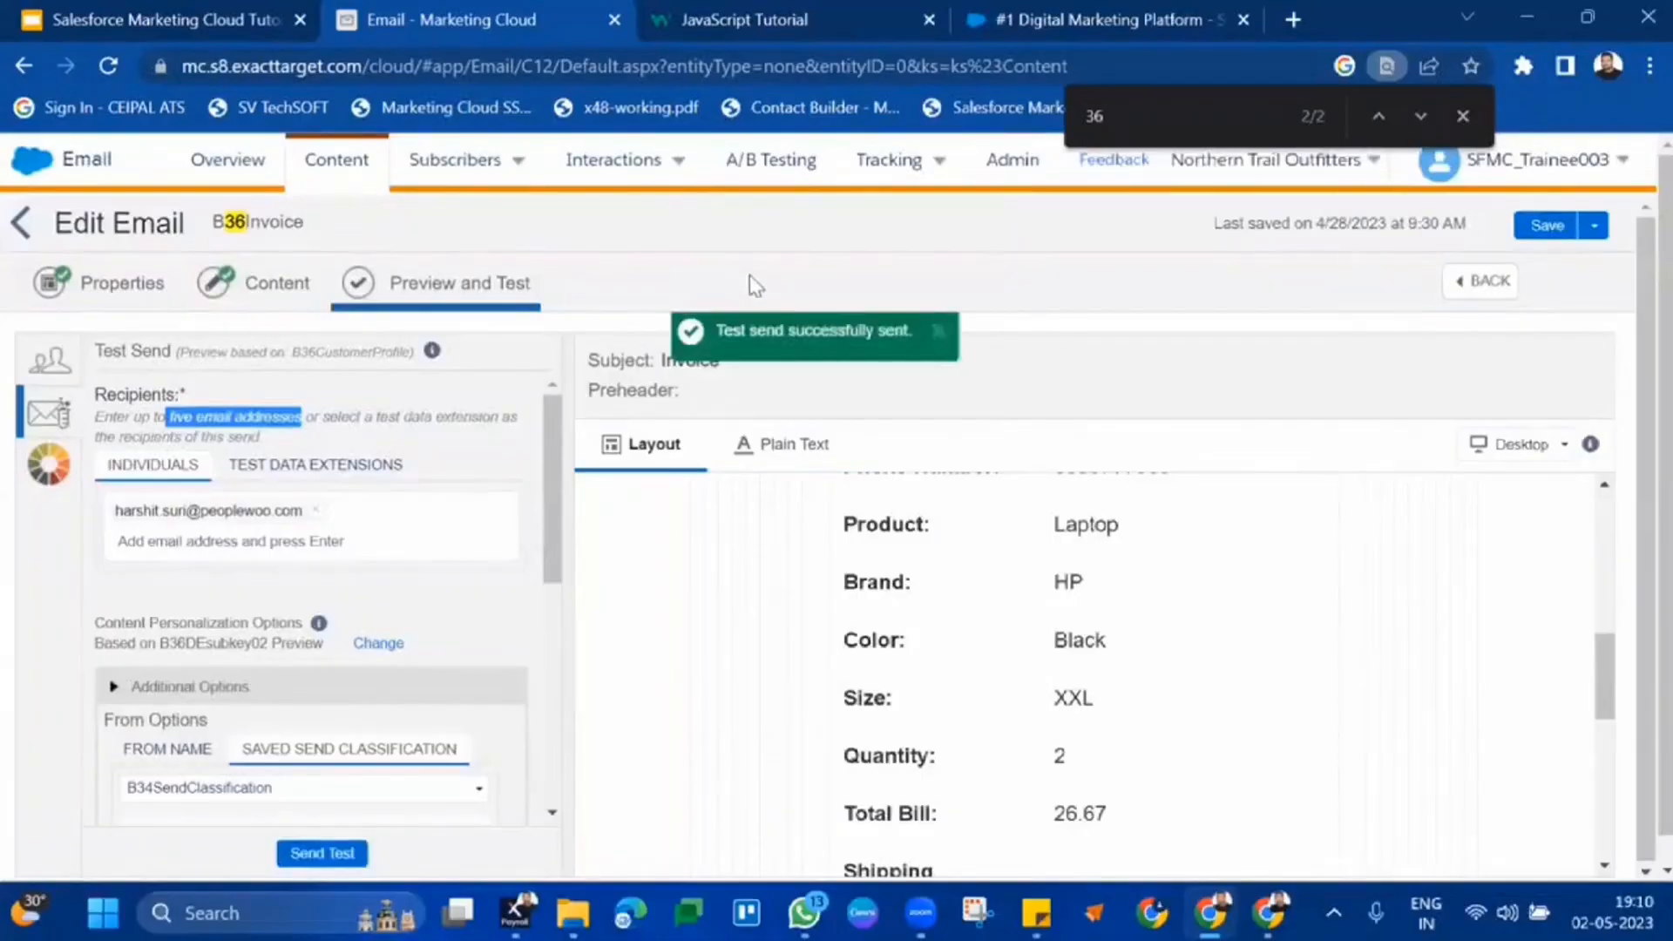
pyautogui.tripleClick(823, 337)
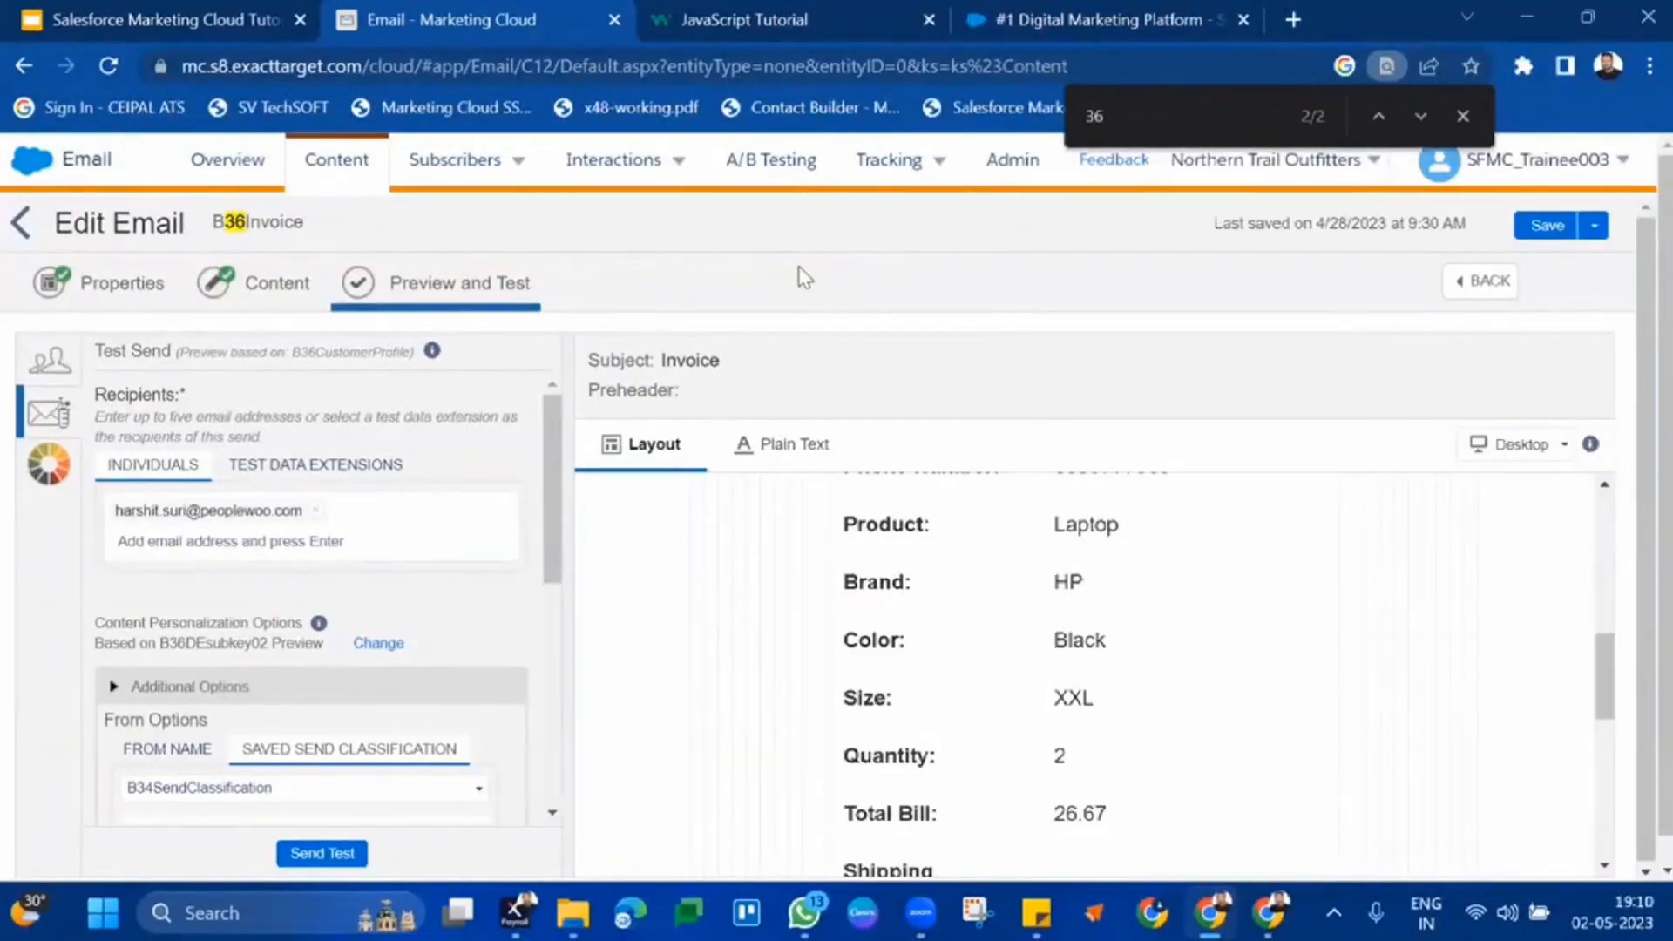
# Step: Return to the B36Content folder, open the B36Invoice email and start its send process
pyautogui.click(19, 226)
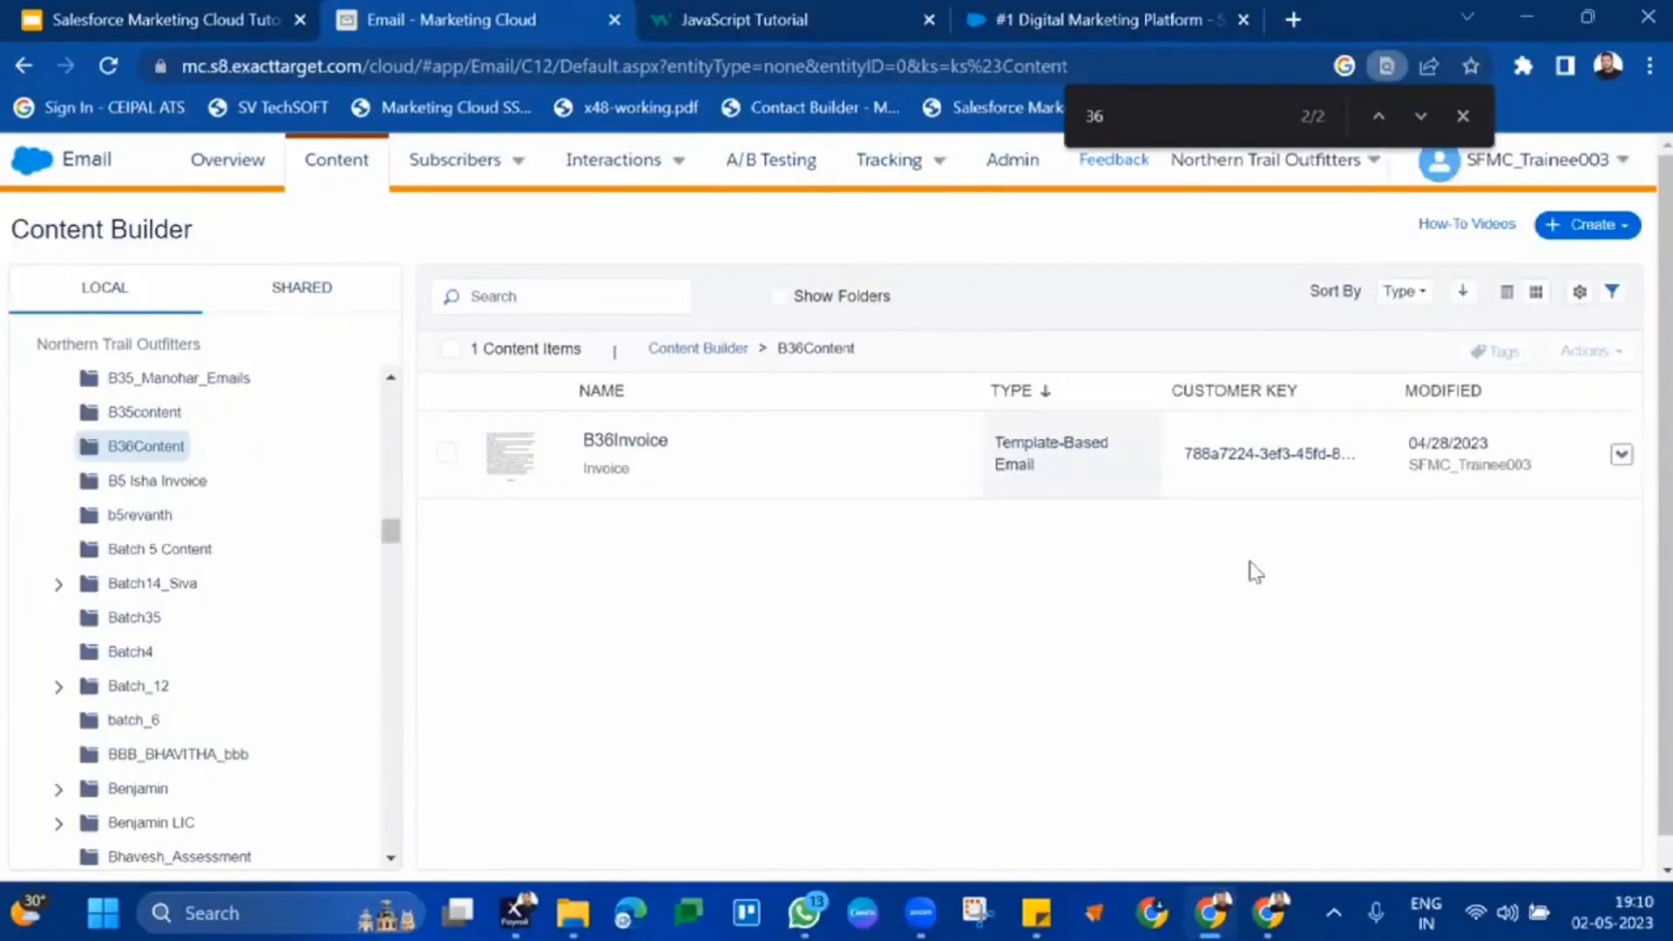
pyautogui.click(771, 459)
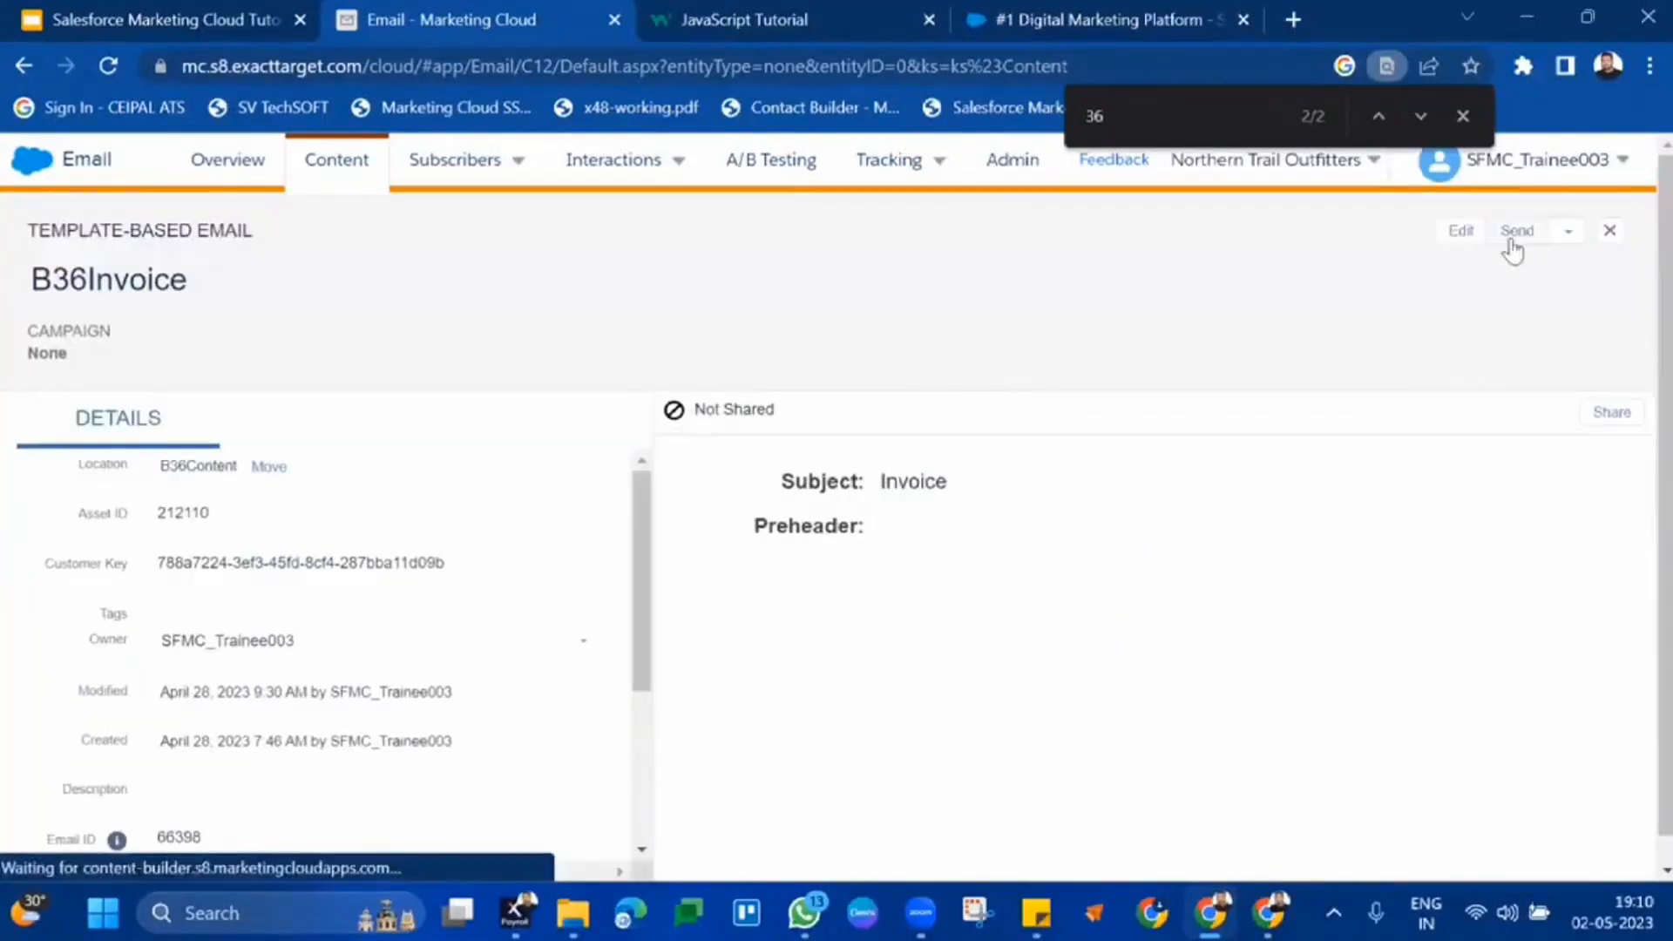
pyautogui.click(1516, 231)
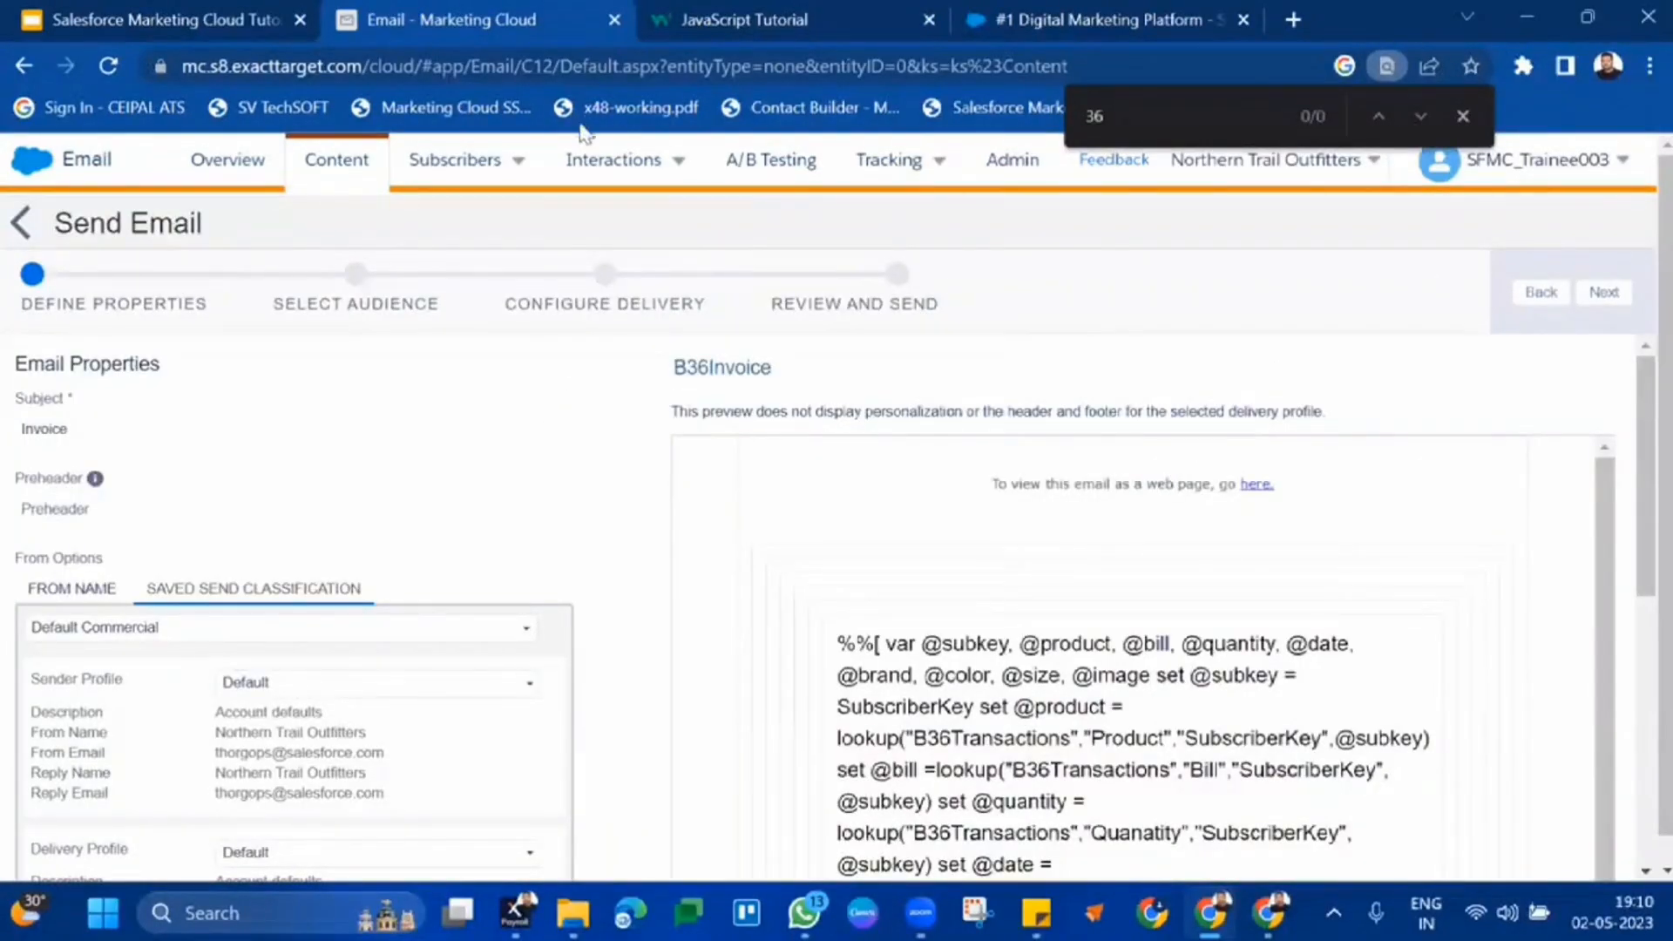
# Step: Examine the non-personalized email preview and the subject, preheader, sender profile and delivery profile in the send properties
pyautogui.scroll(-3, 1478, 516)
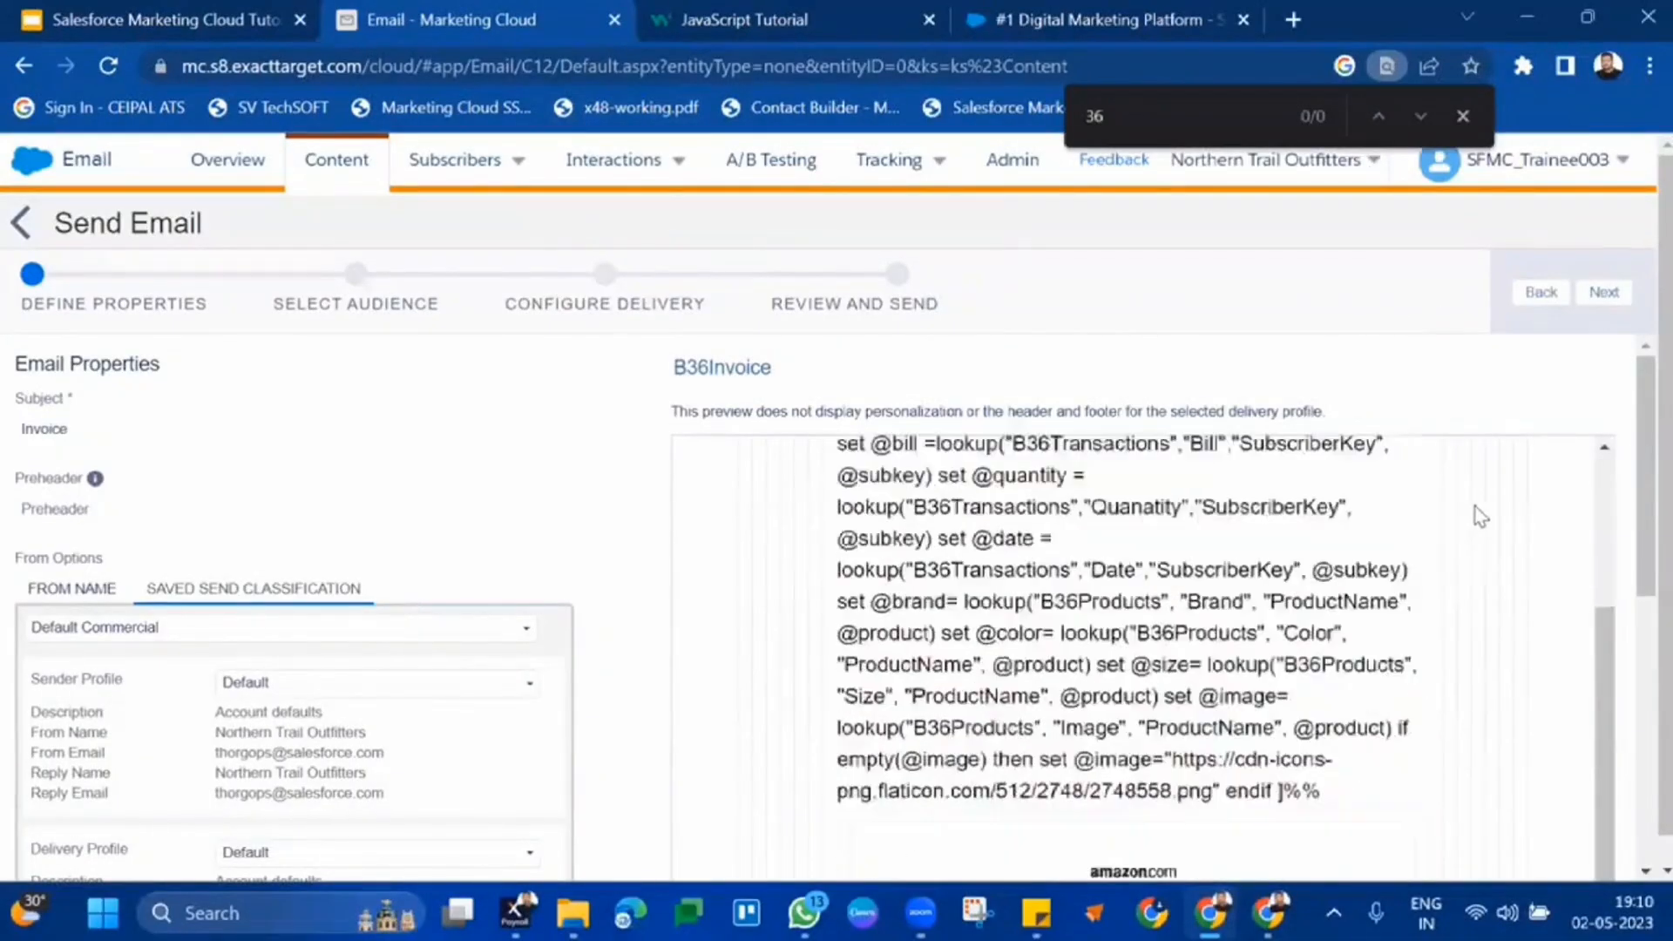
pyautogui.scroll(-10, 1480, 516)
pyautogui.scroll(5, 1480, 516)
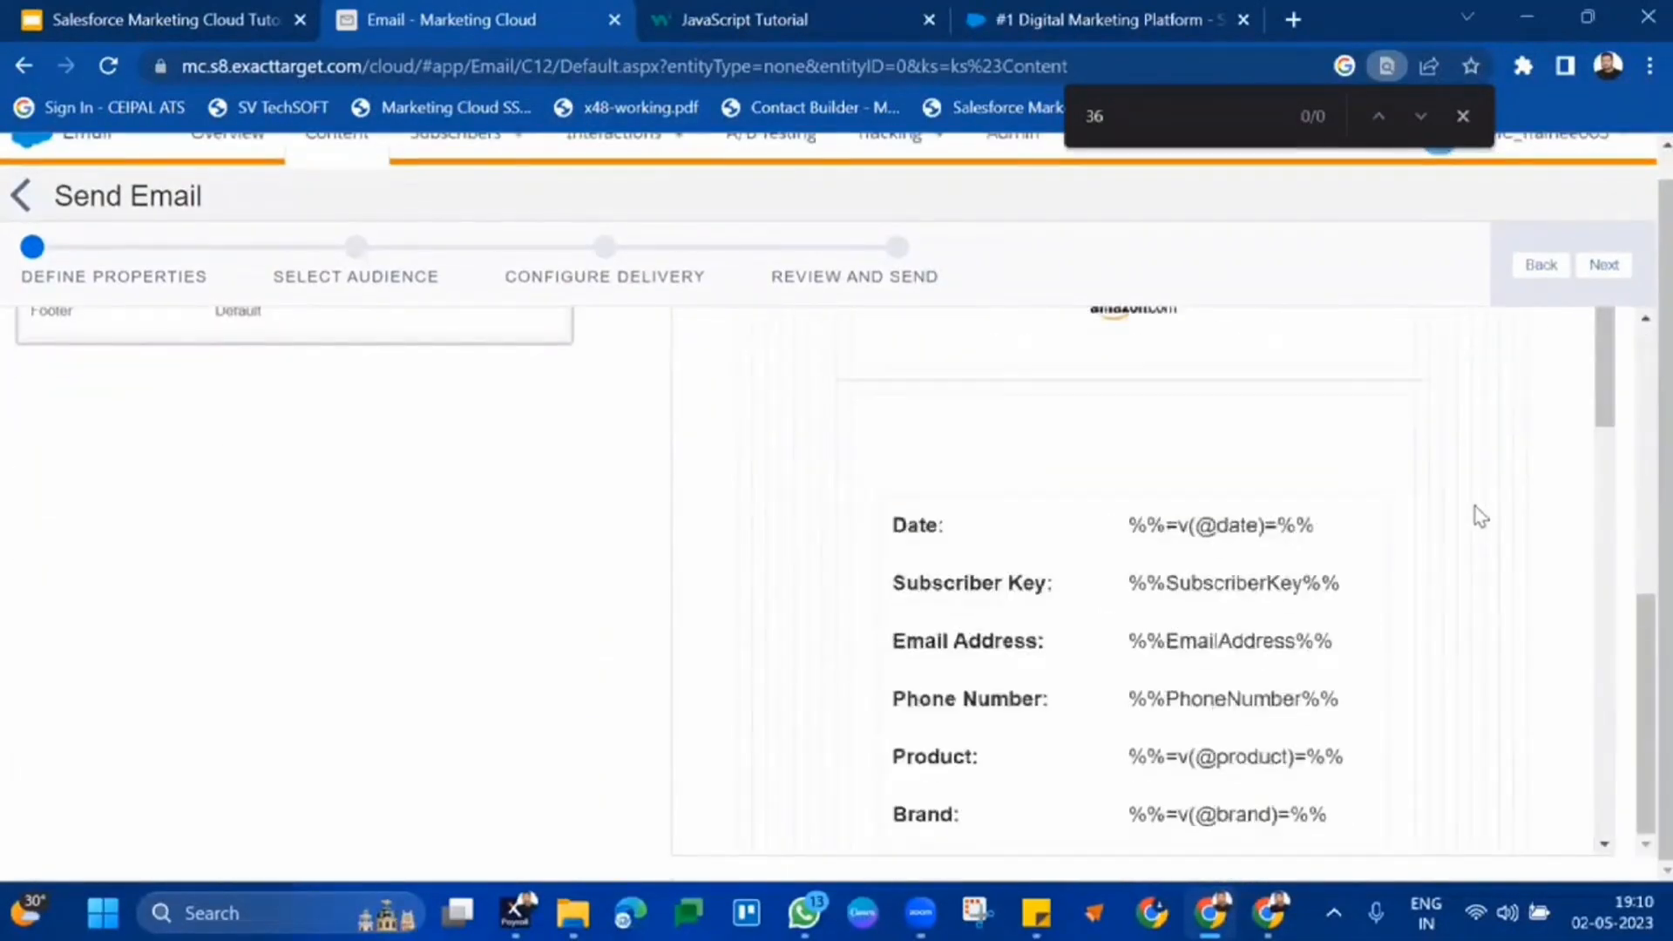
pyautogui.scroll(10, 1480, 516)
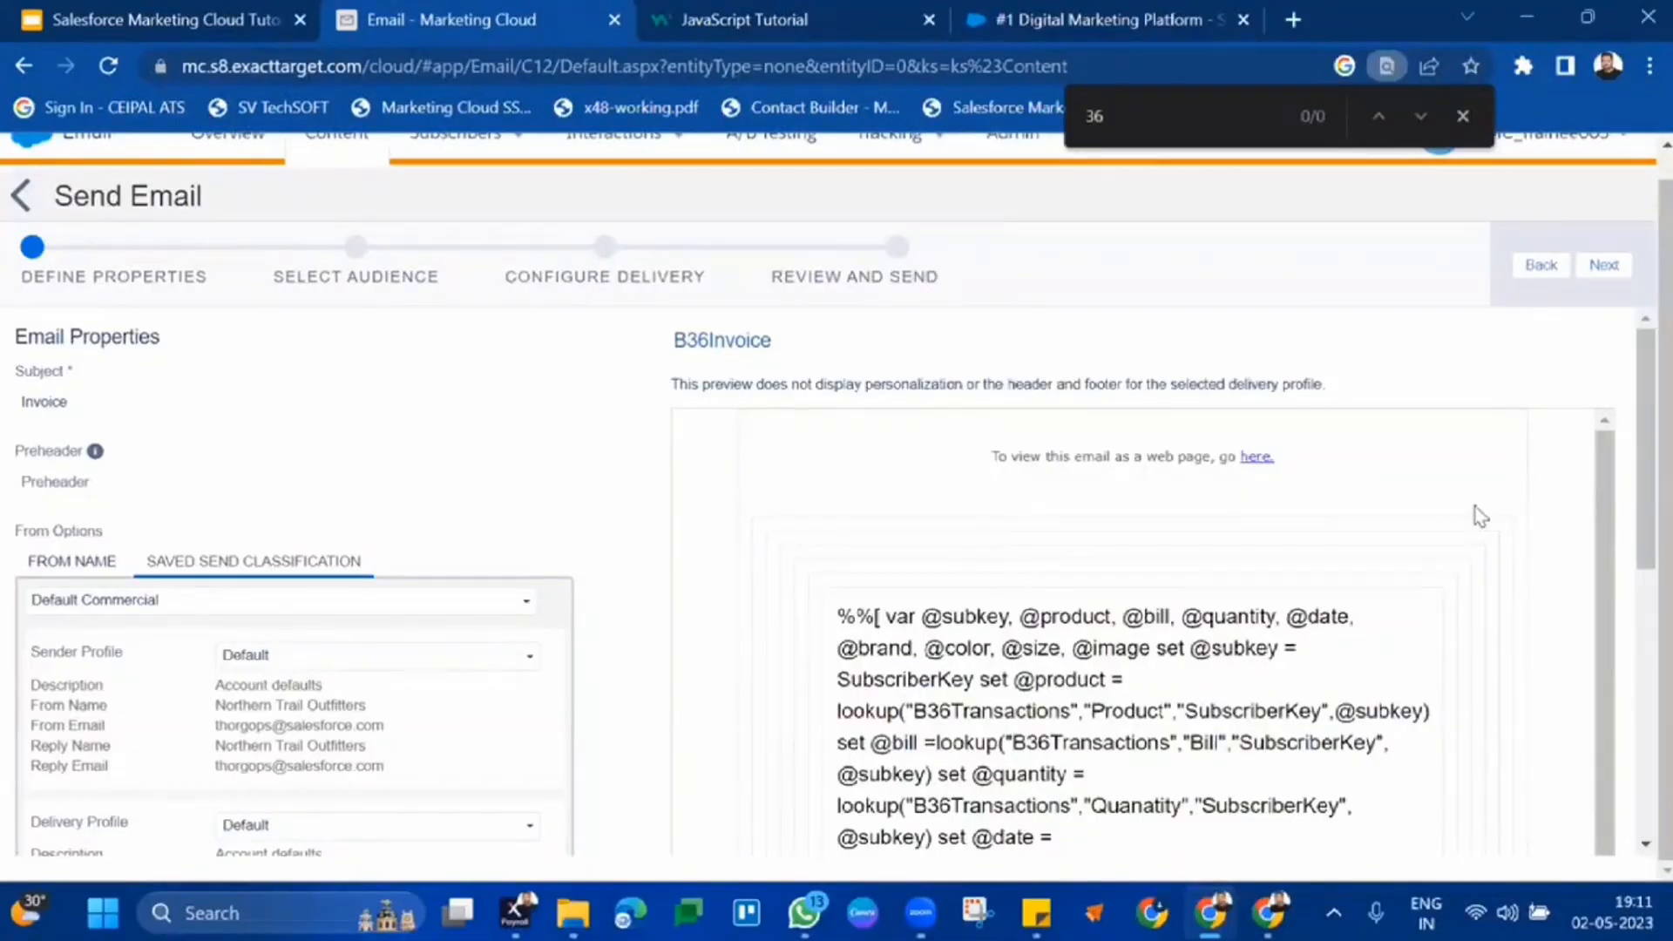
pyautogui.scroll(1, 810, 518)
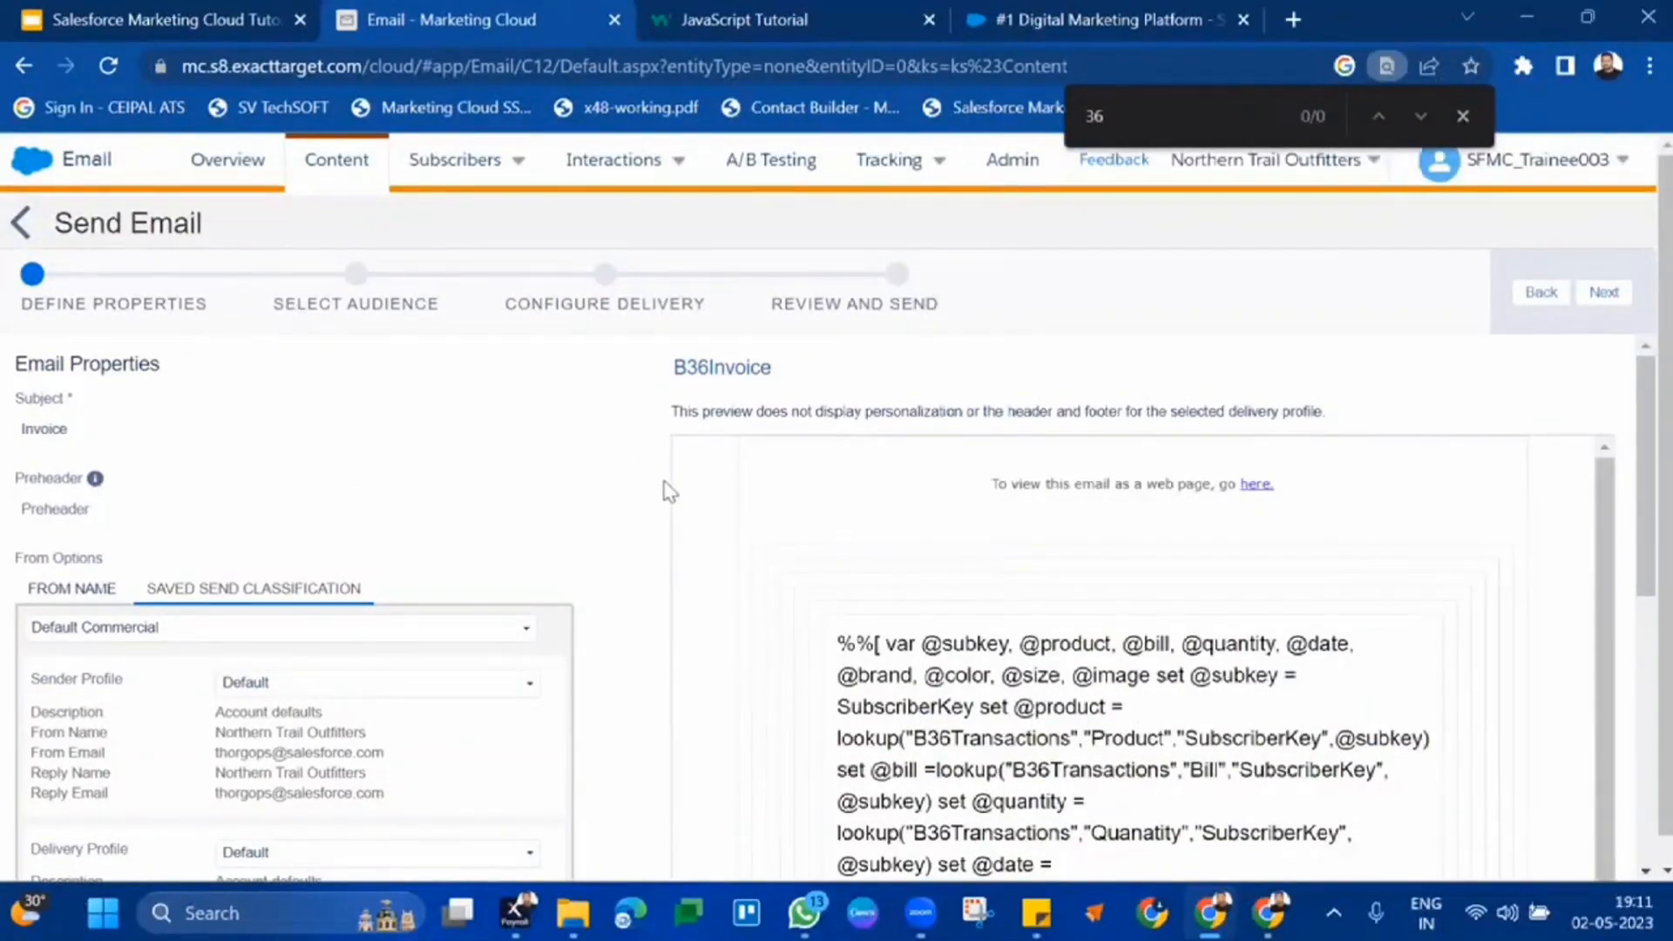
pyautogui.scroll(-1, 586, 554)
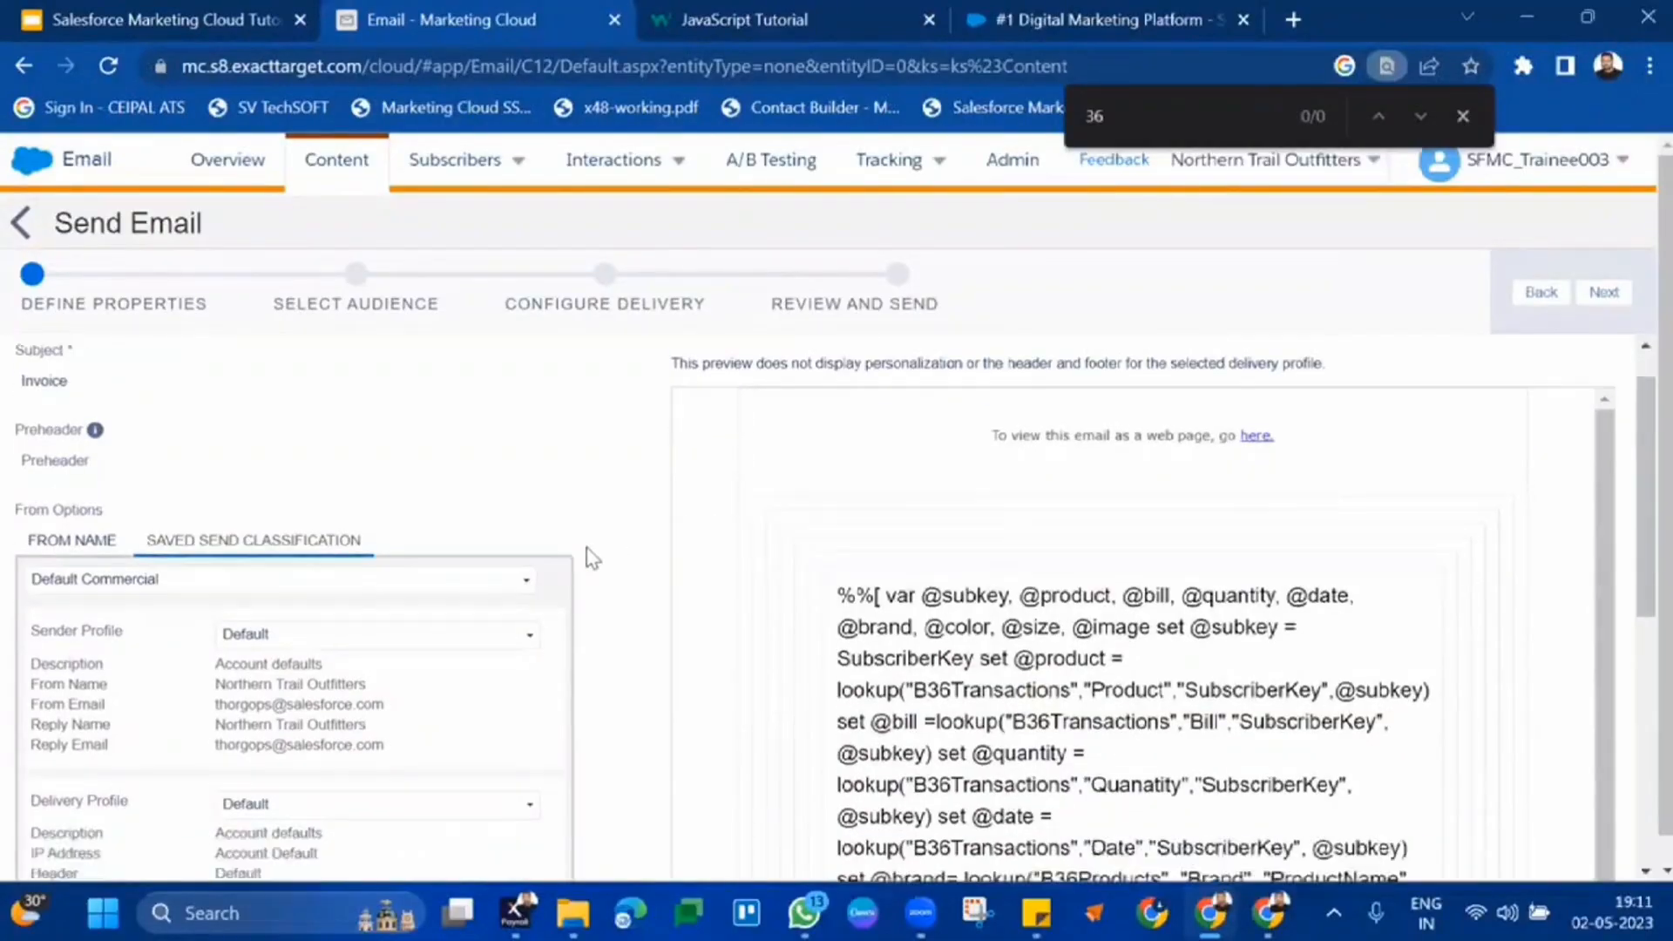
pyautogui.scroll(-3, 587, 557)
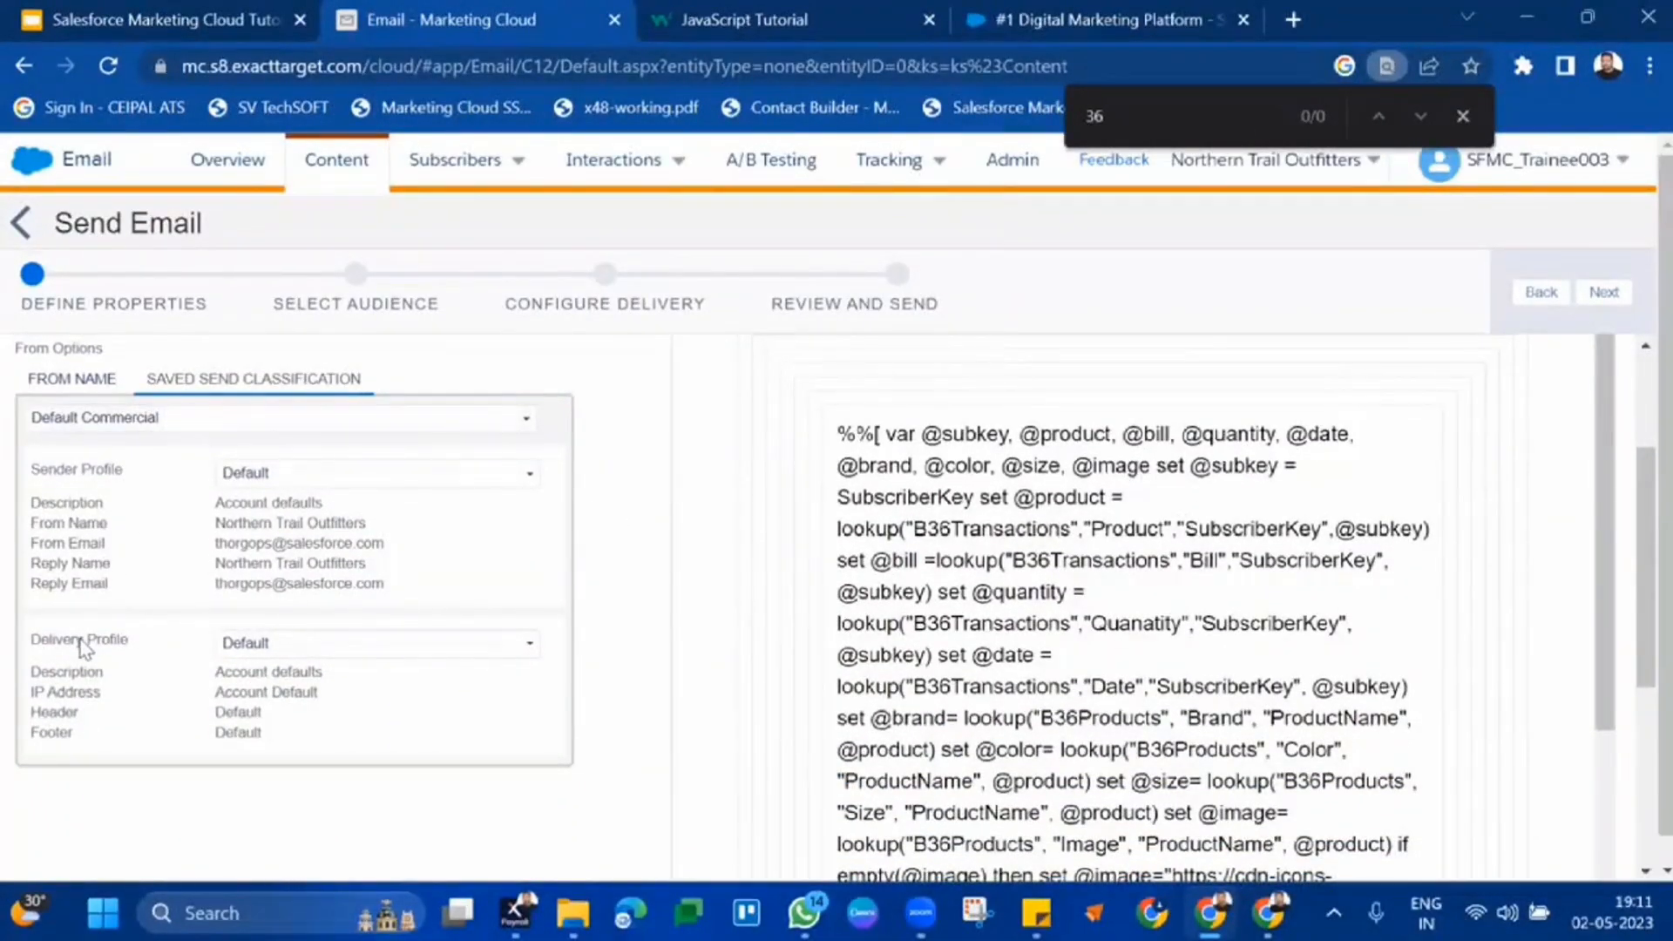
# Step: Set the saved send classification to B36SendClassification
pyautogui.scroll(1, 84, 648)
pyautogui.click(262, 451)
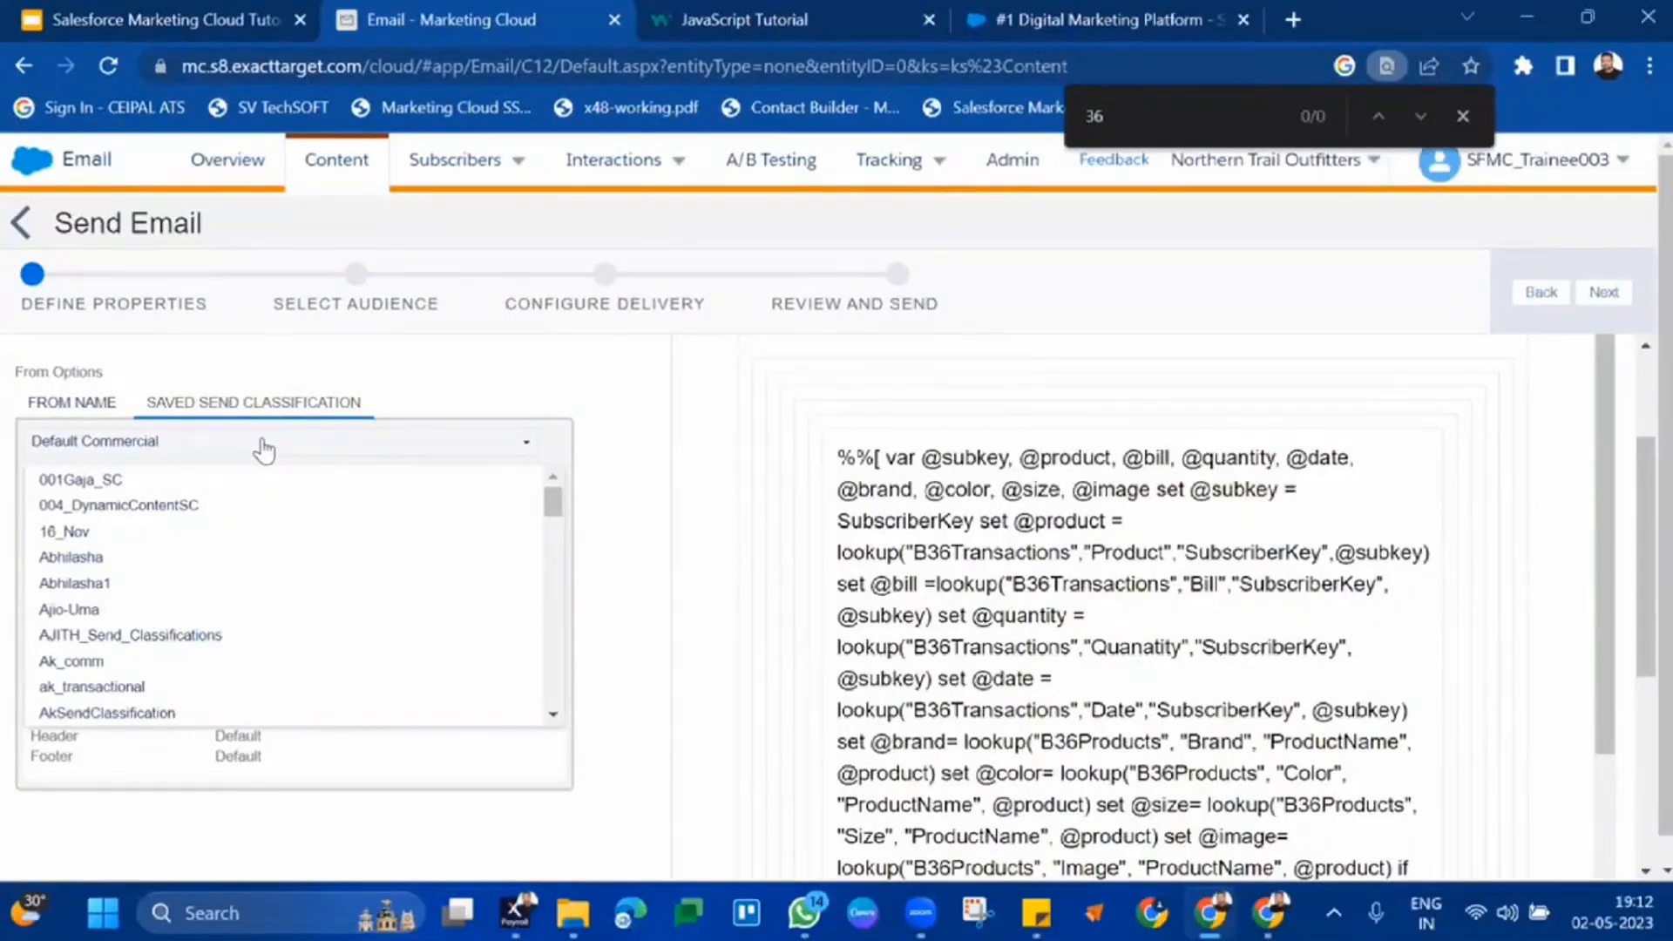
pyautogui.click(264, 450)
pyautogui.doubleClick(55, 495)
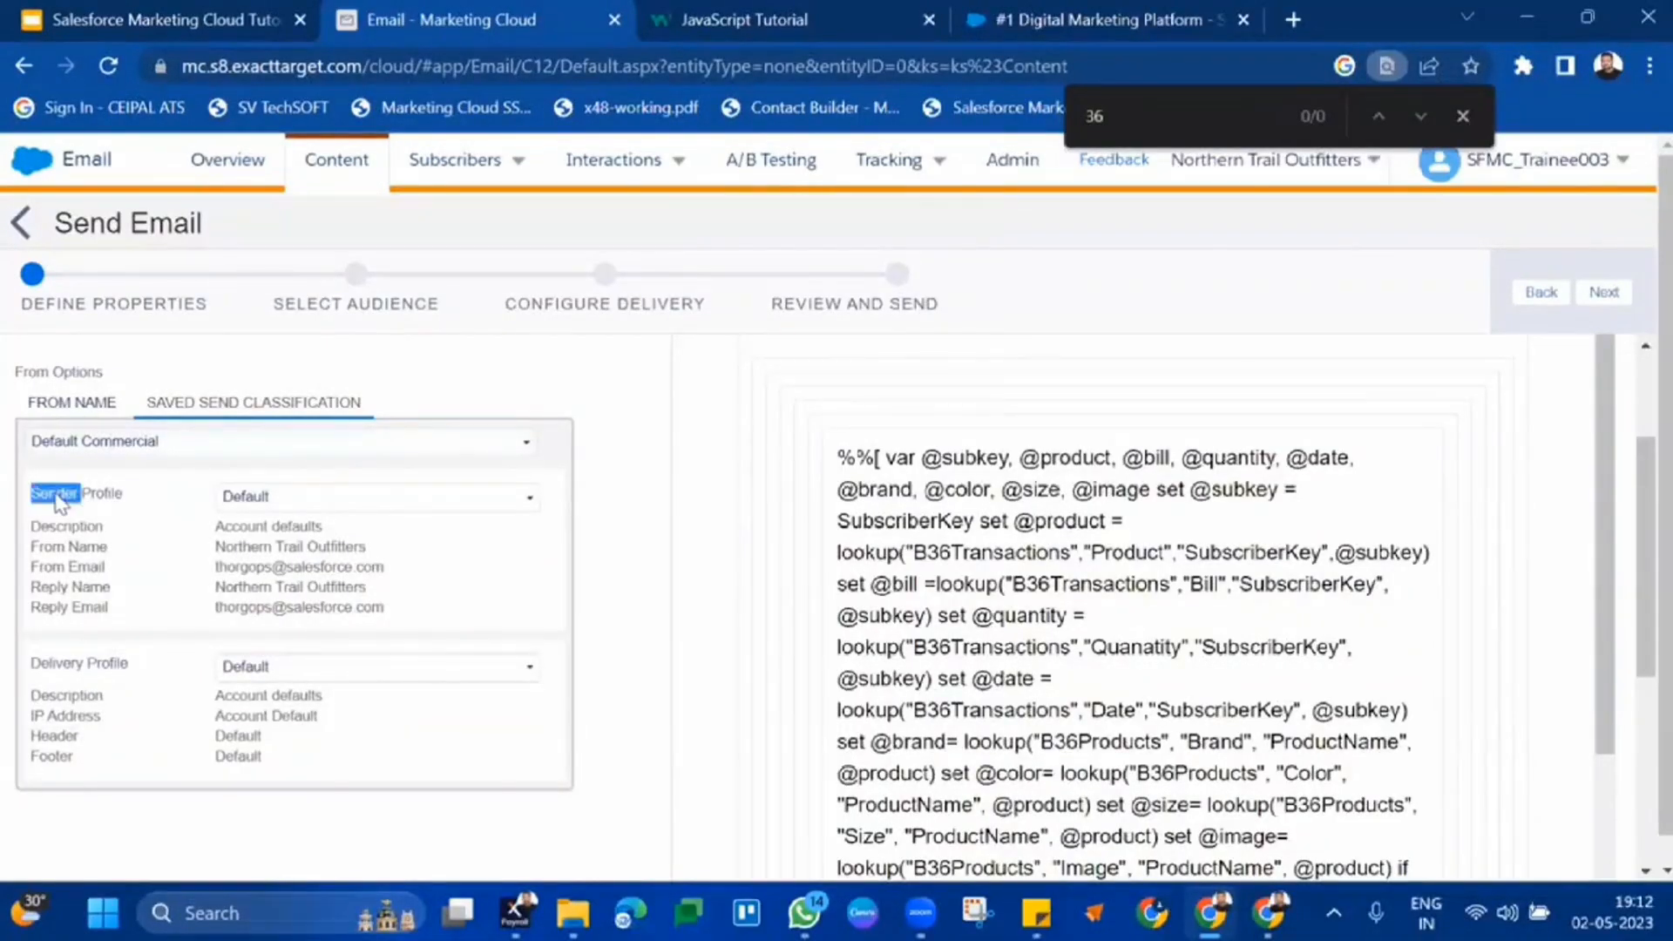
pyautogui.click(161, 446)
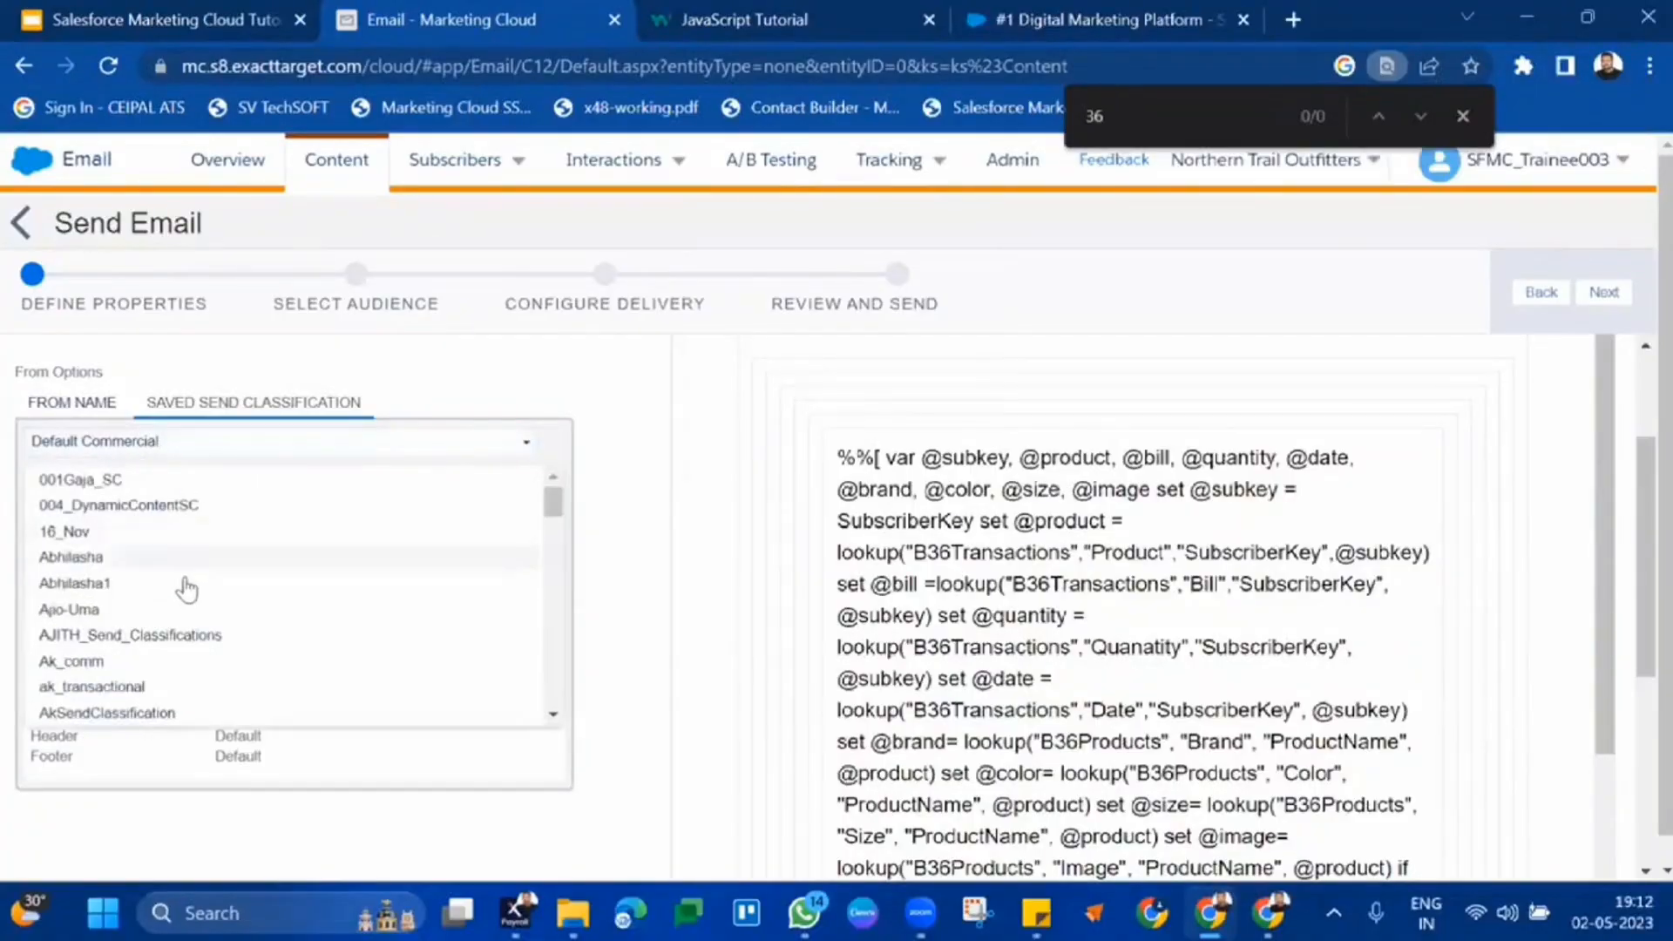
pyautogui.scroll(-10, 185, 590)
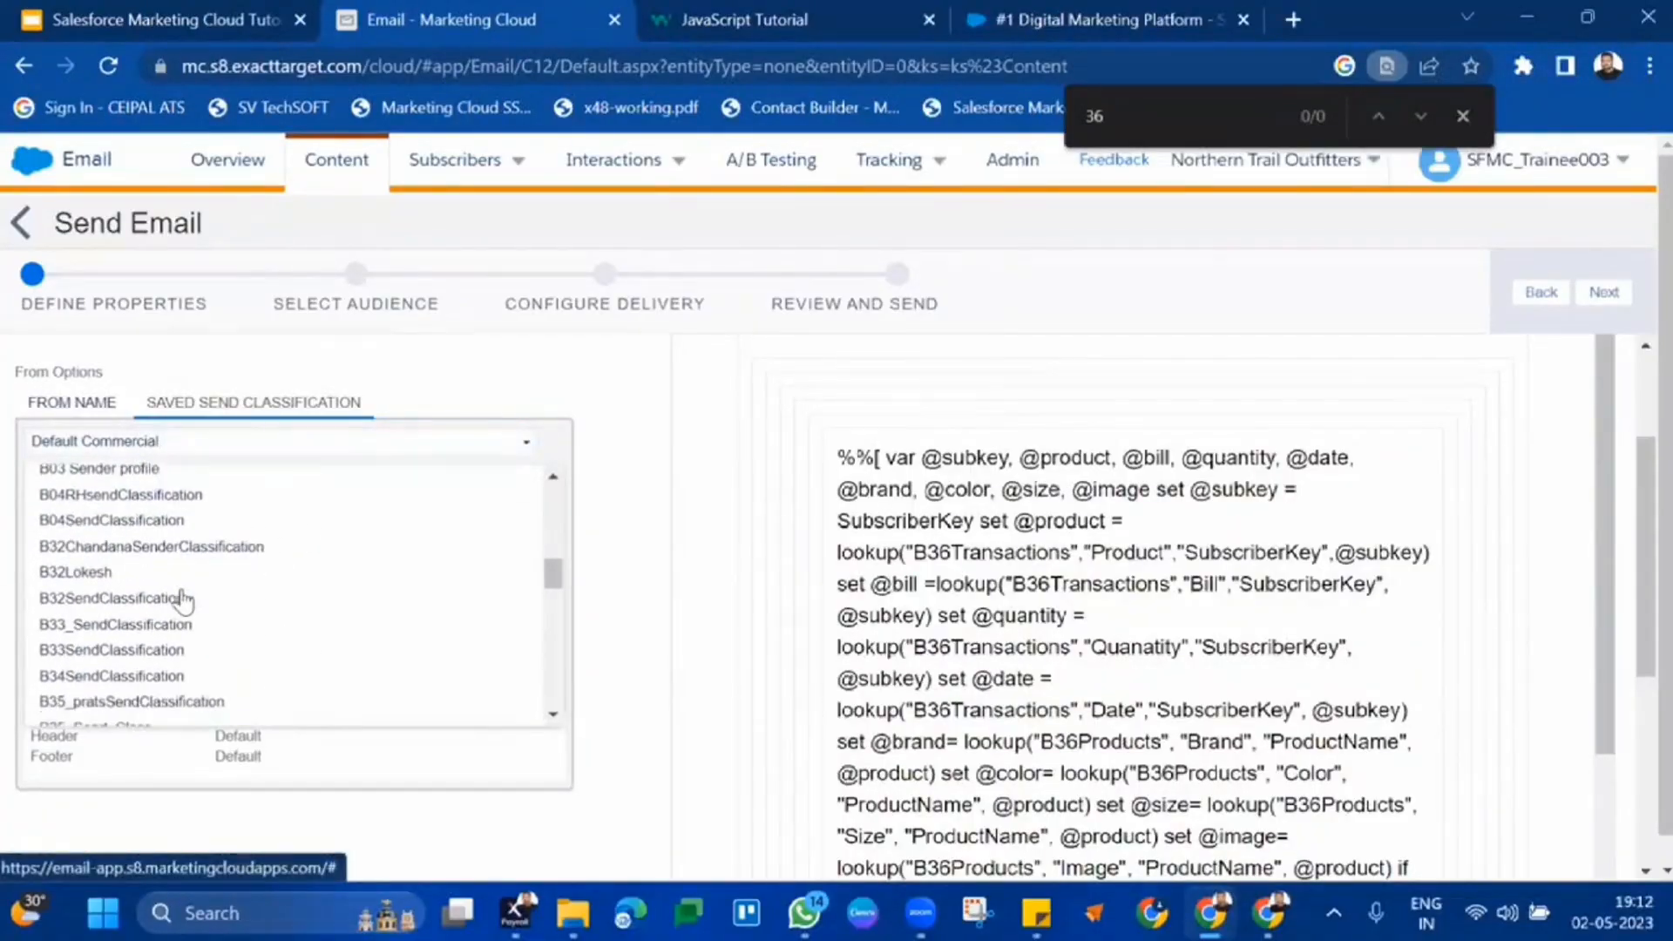
pyautogui.scroll(-3, 183, 598)
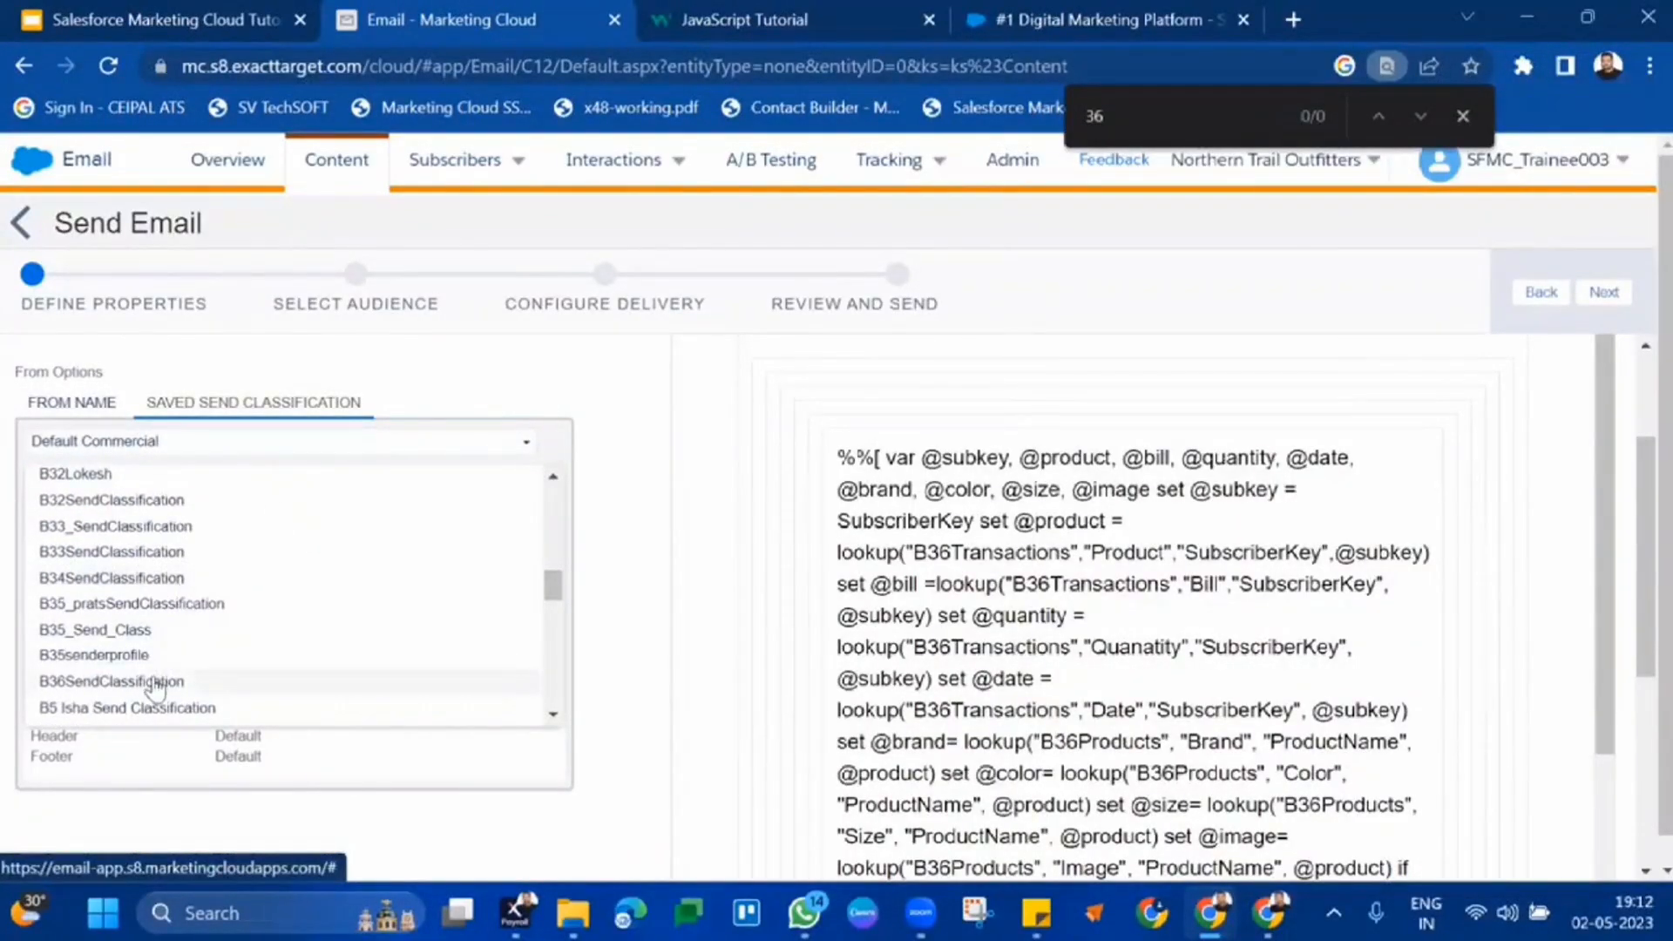
pyautogui.click(156, 688)
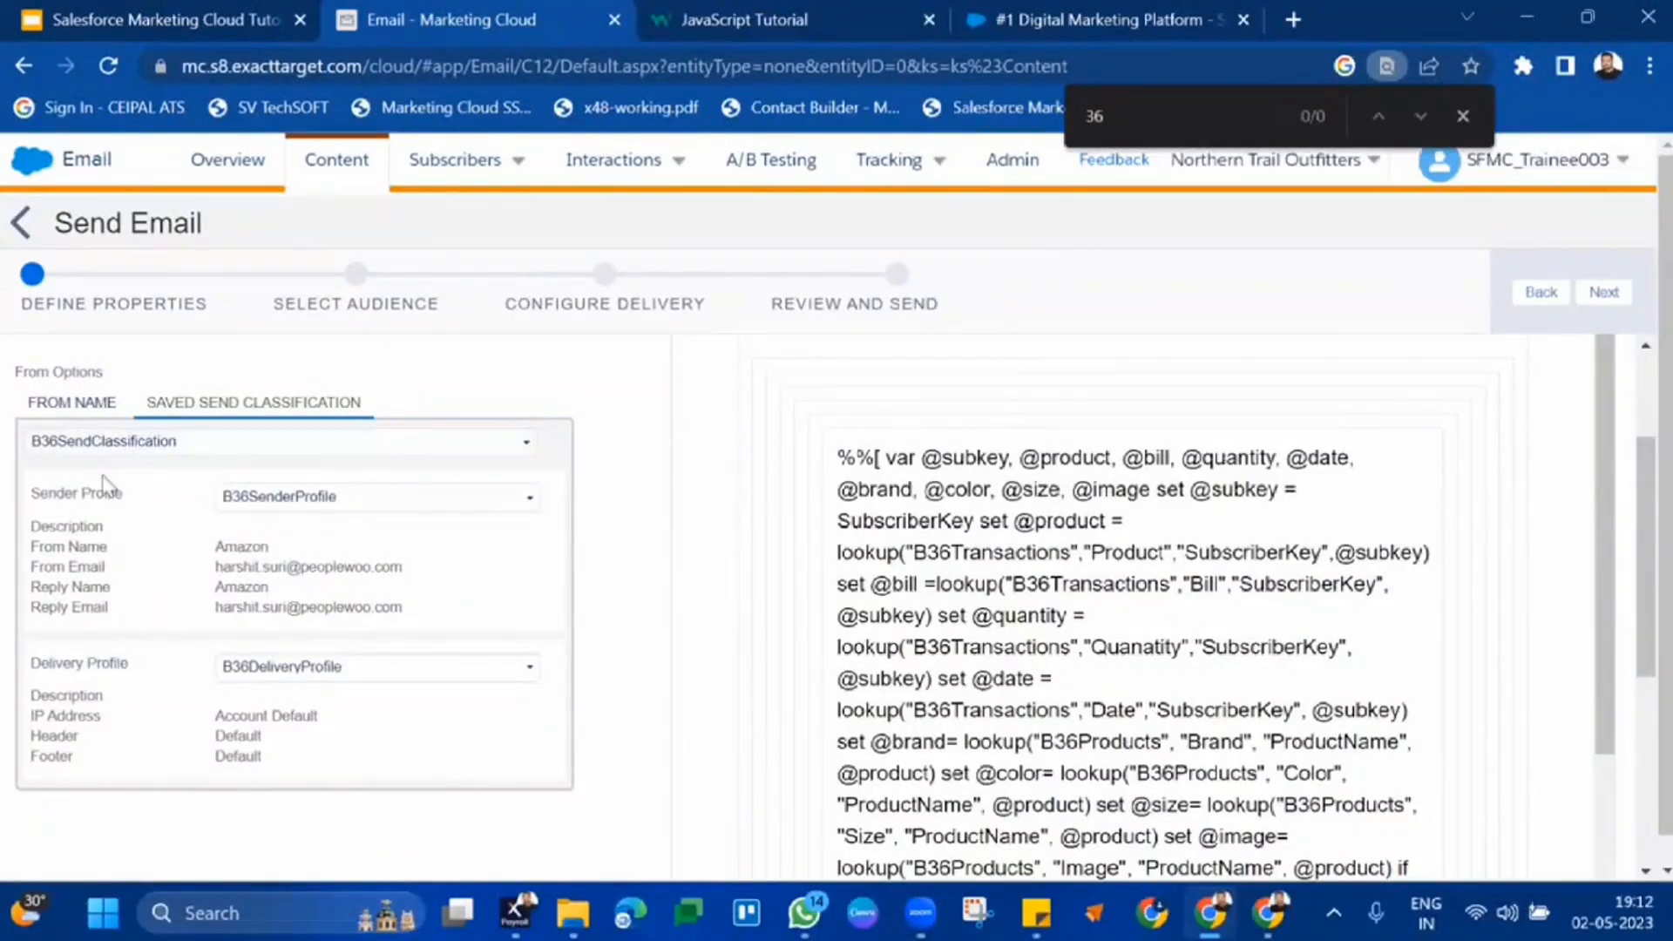
# Step: Check the sender and delivery profiles of the chosen send classification and continue to audience selection
pyautogui.tripleClick(87, 495)
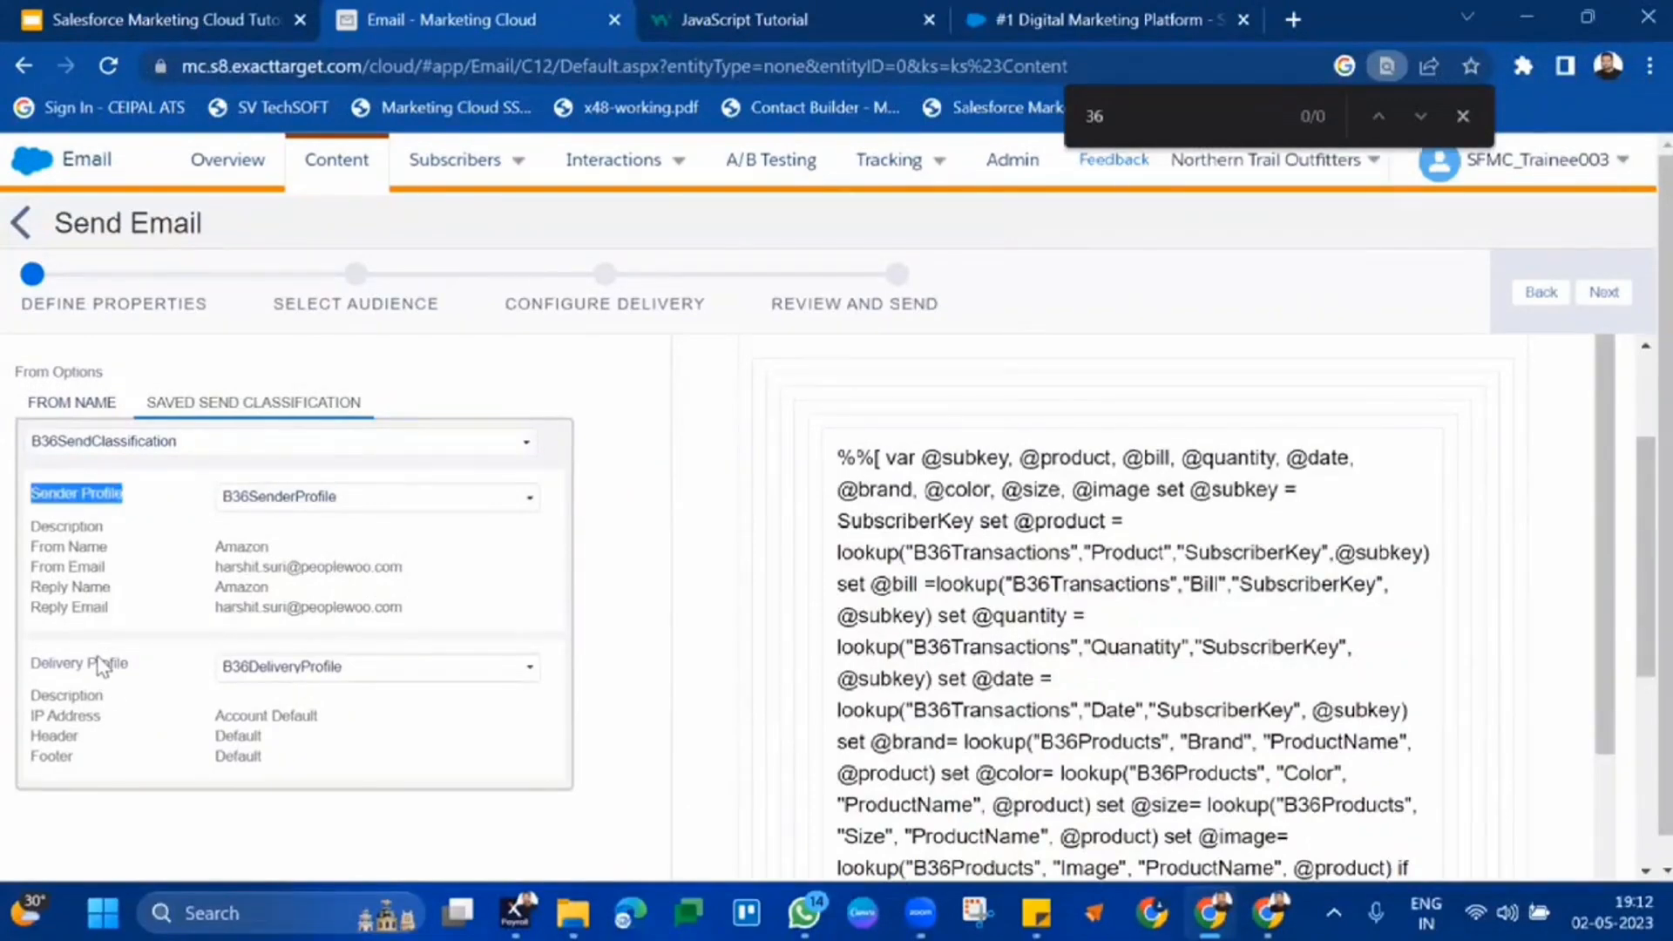
pyautogui.tripleClick(102, 665)
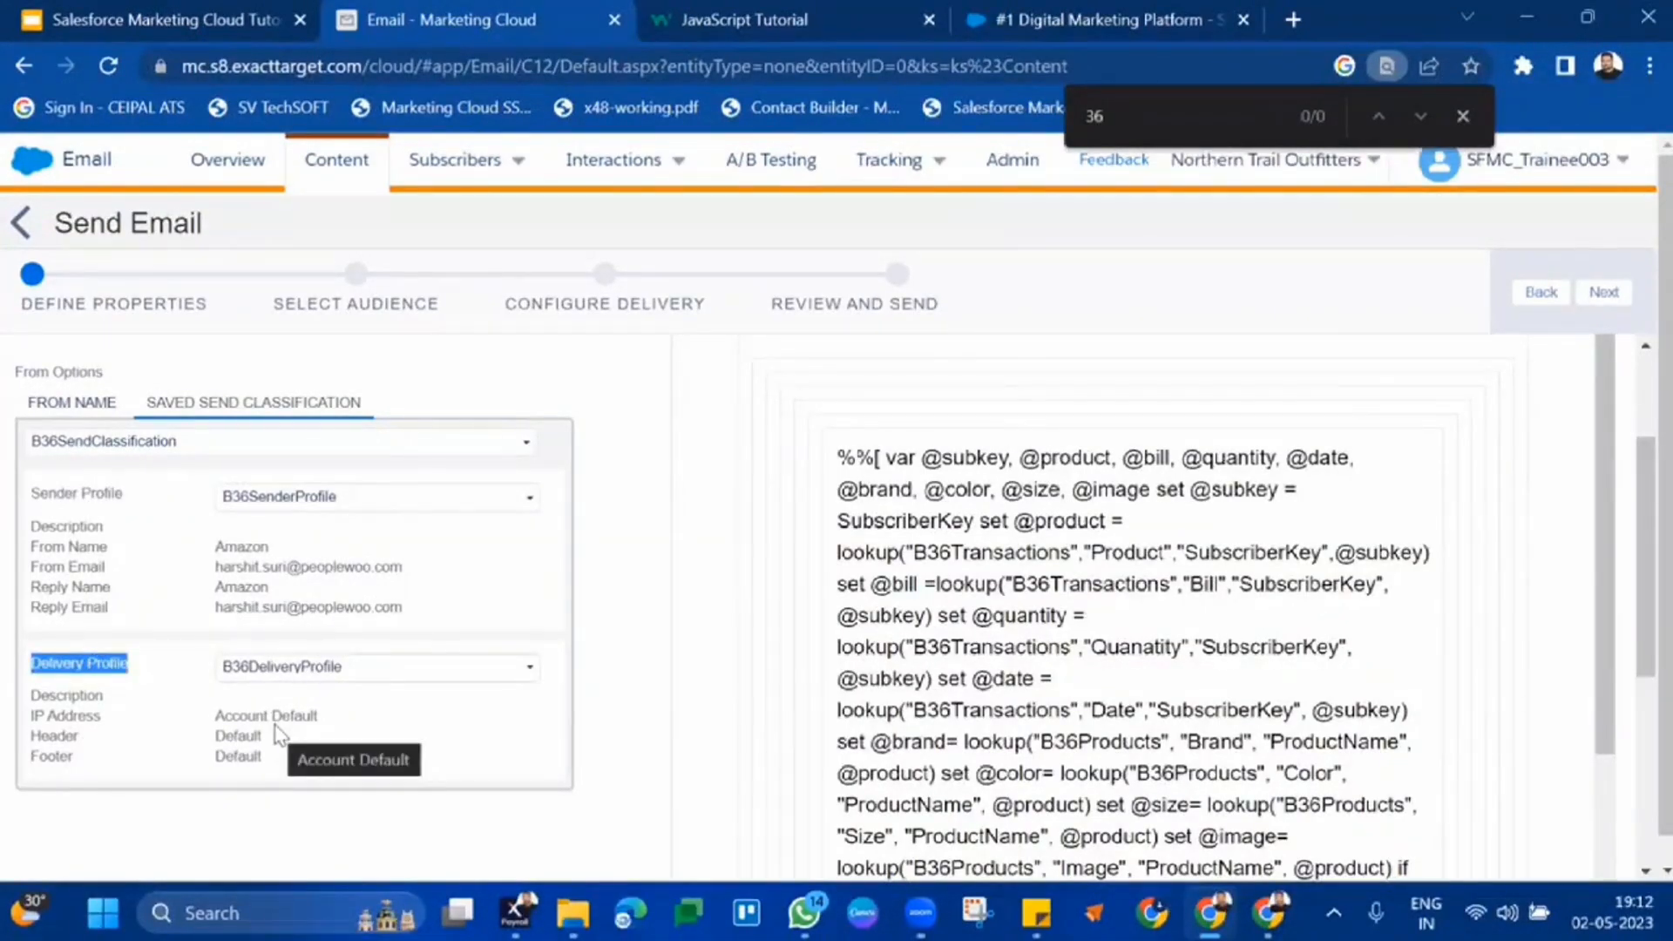
pyautogui.scroll(3, 817, 547)
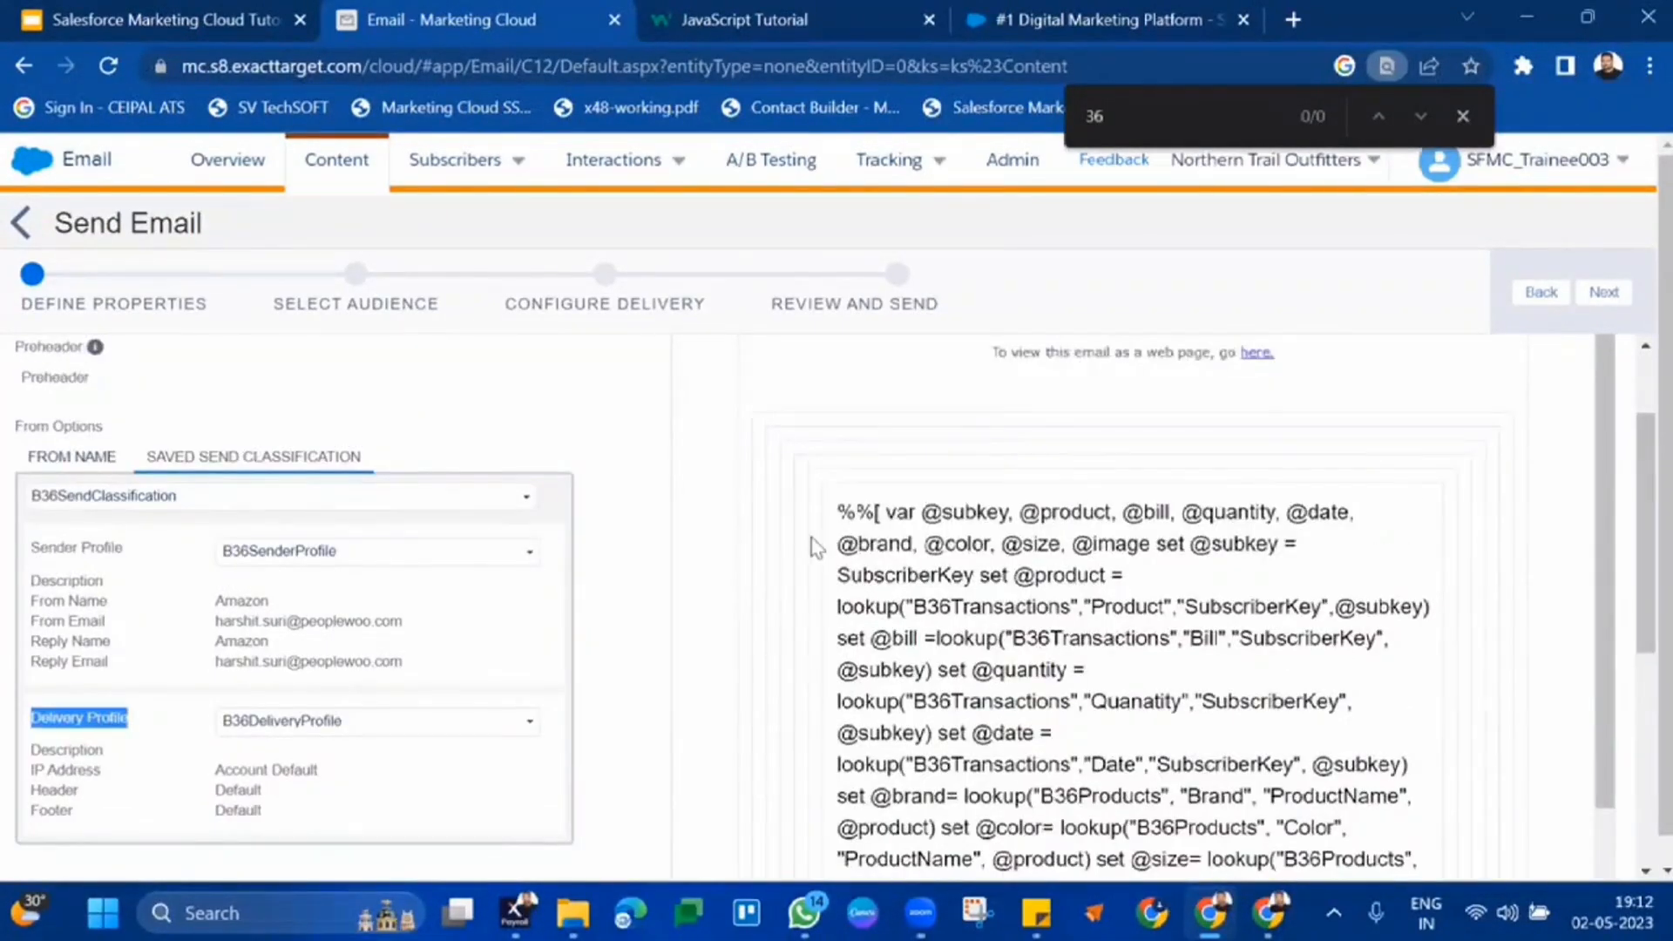
pyautogui.scroll(-5, 816, 547)
pyautogui.click(1603, 293)
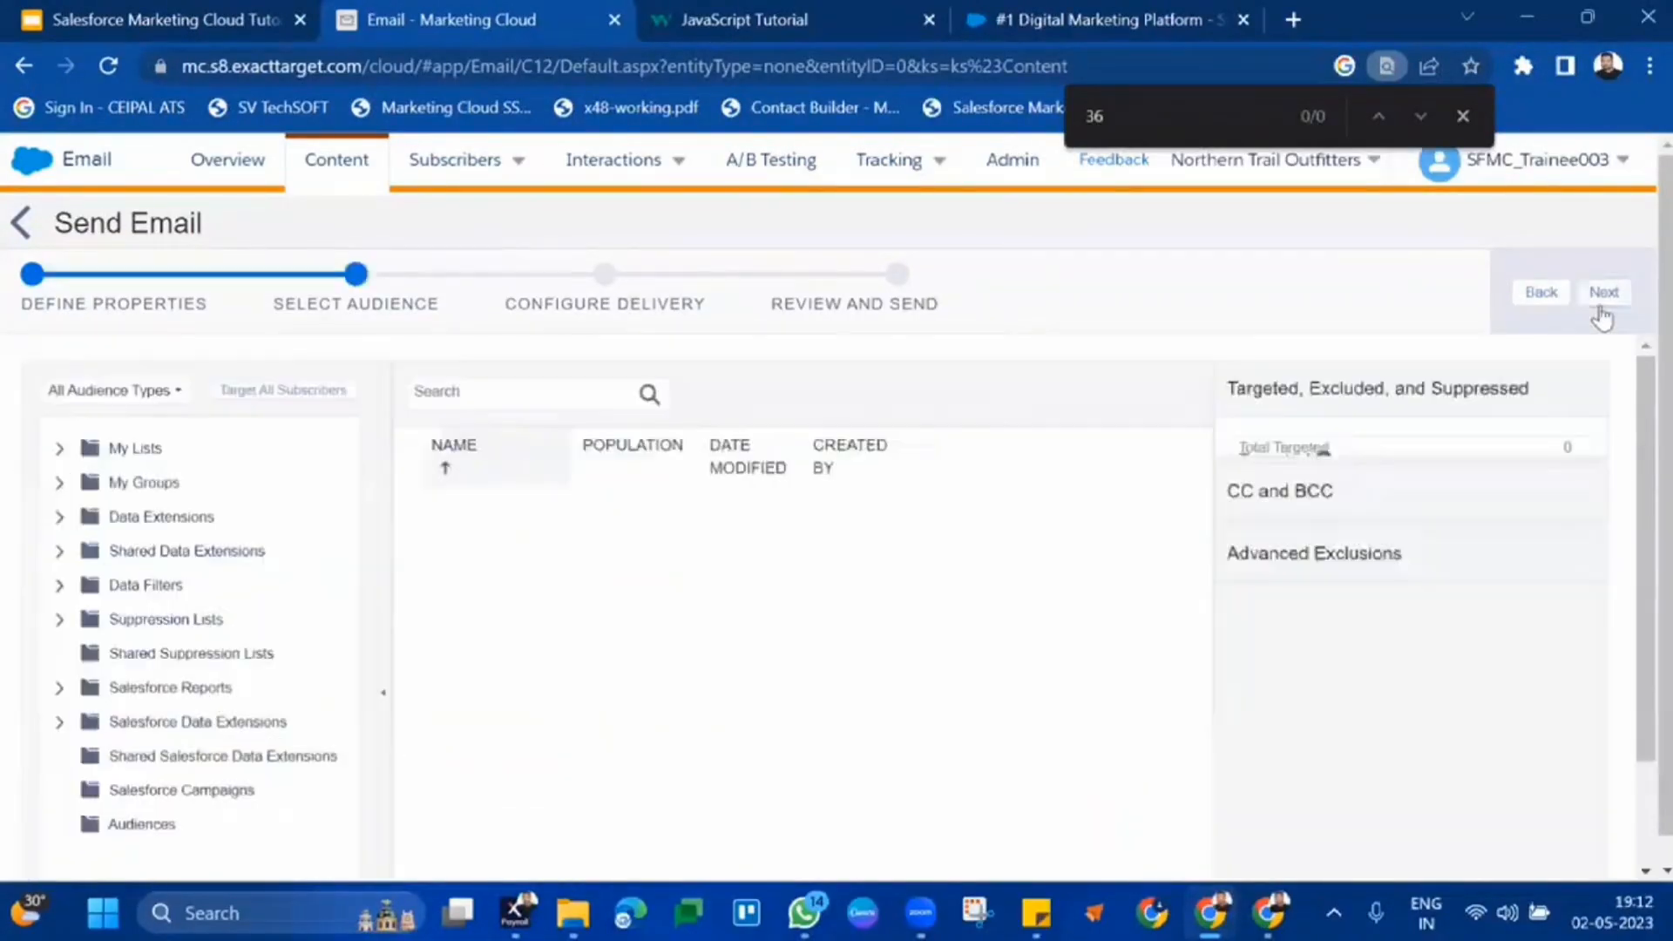
# Step: Expand My Lists to view the available list folders and collapse it again
pyautogui.scroll(-1, 859, 277)
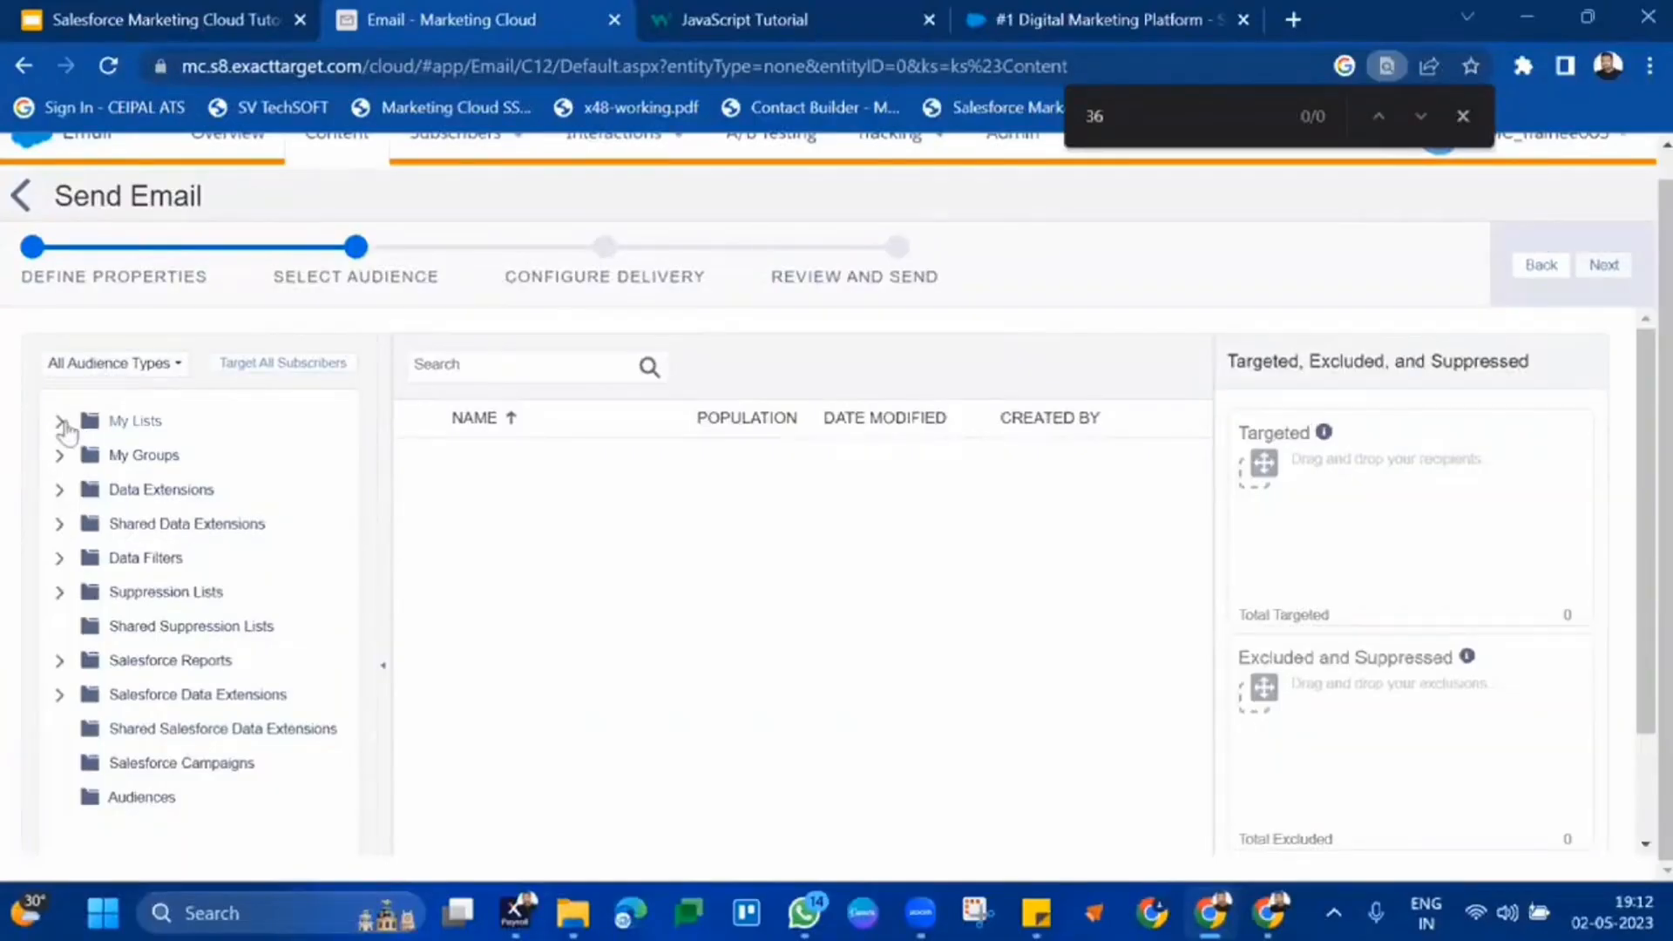
pyautogui.click(61, 422)
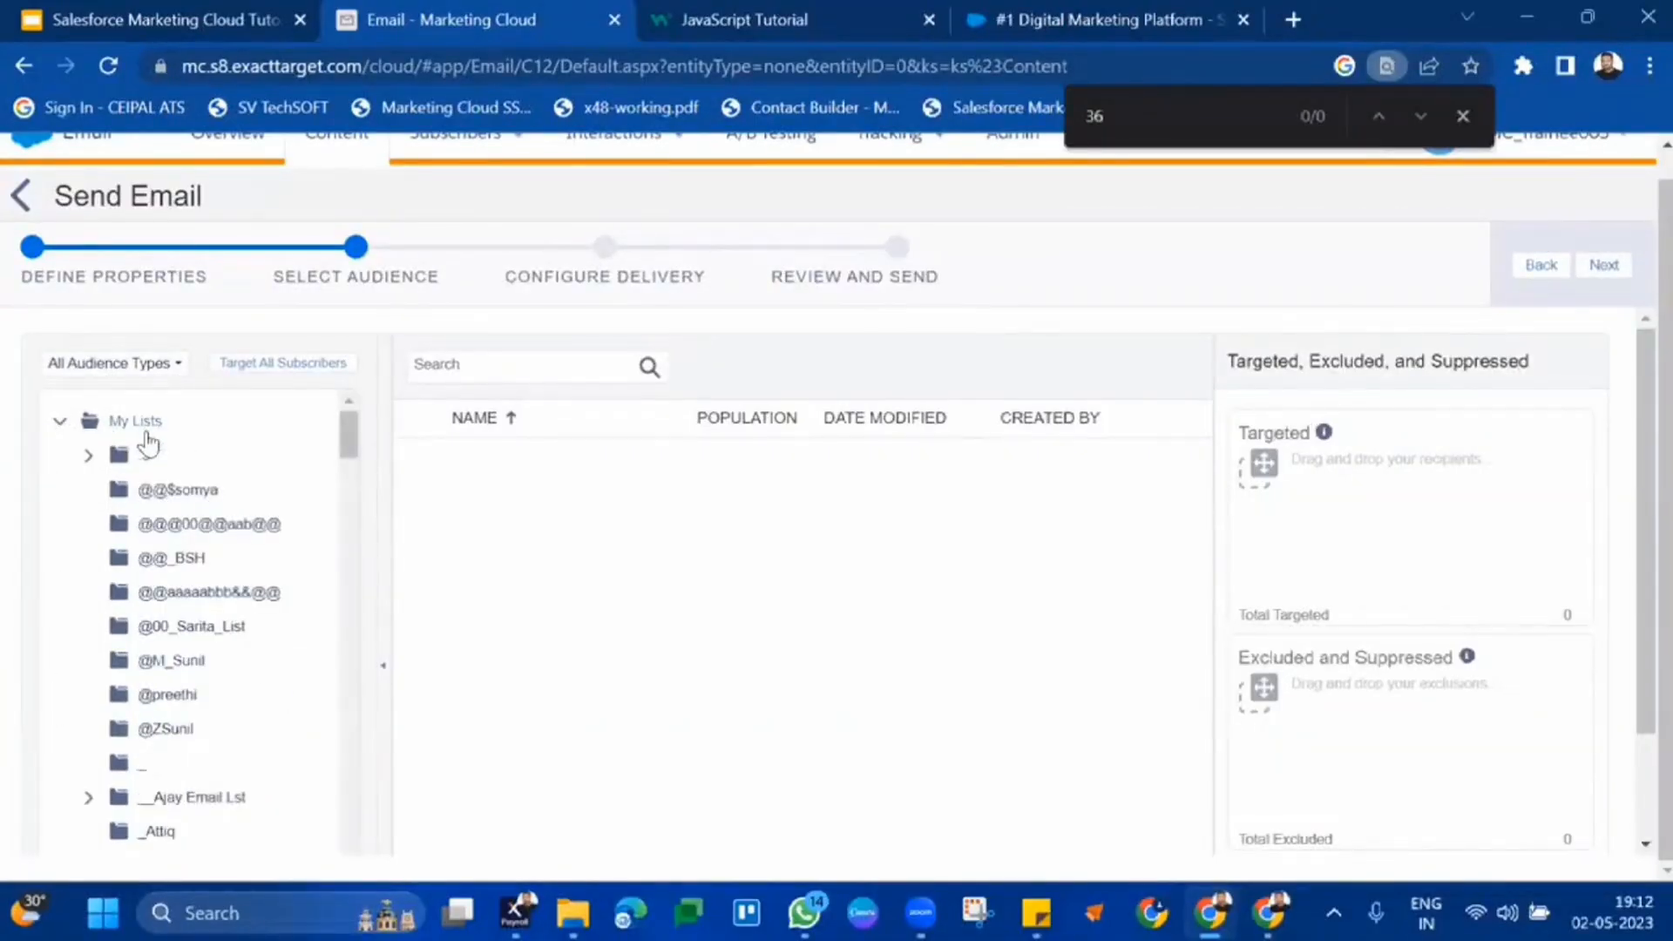
pyautogui.click(61, 421)
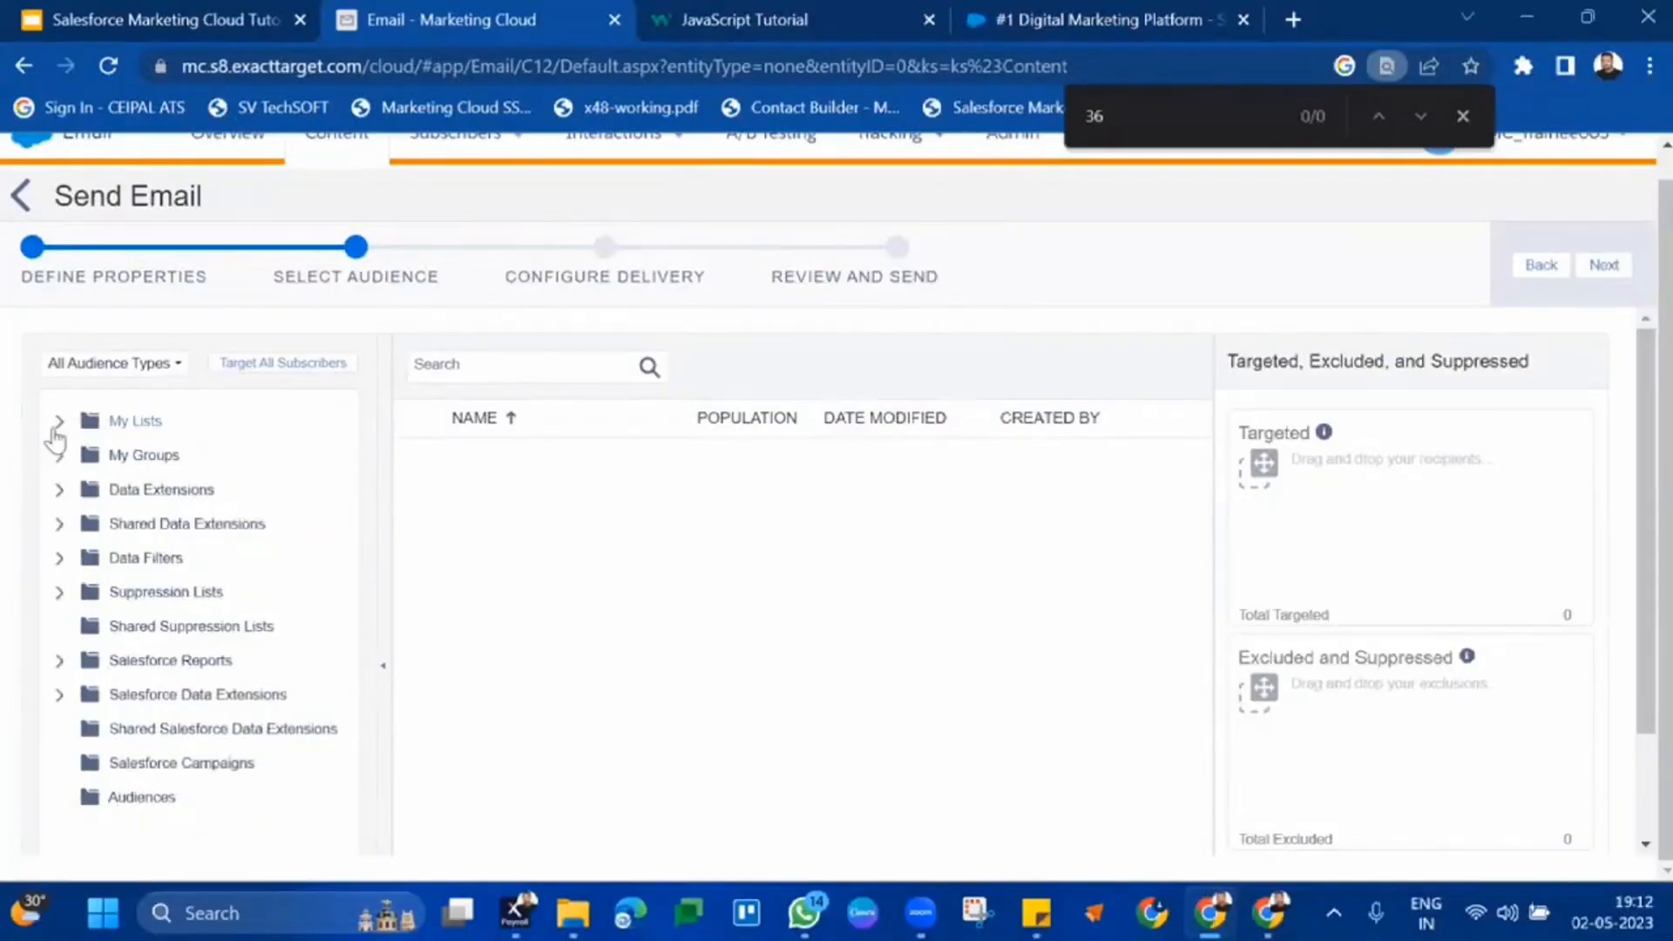
# Step: Expand the Data Extensions audience folder and search the page for "36" to locate the Batch36 DataExtension folder
pyautogui.click(60, 490)
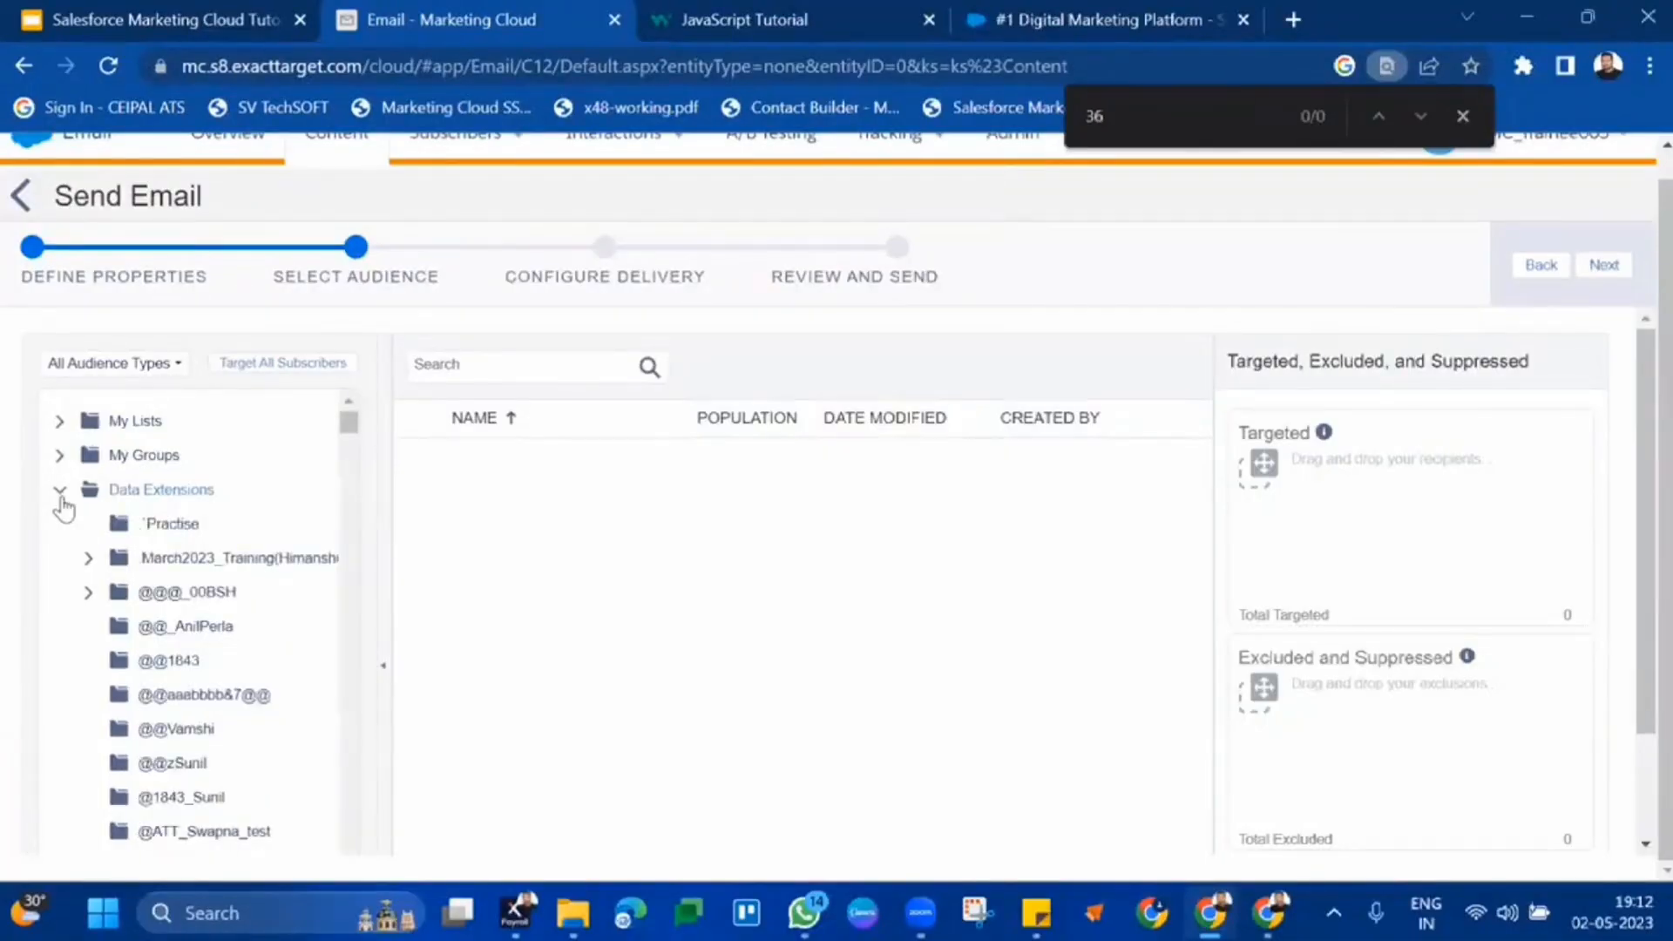
pyautogui.scroll(-10, 247, 709)
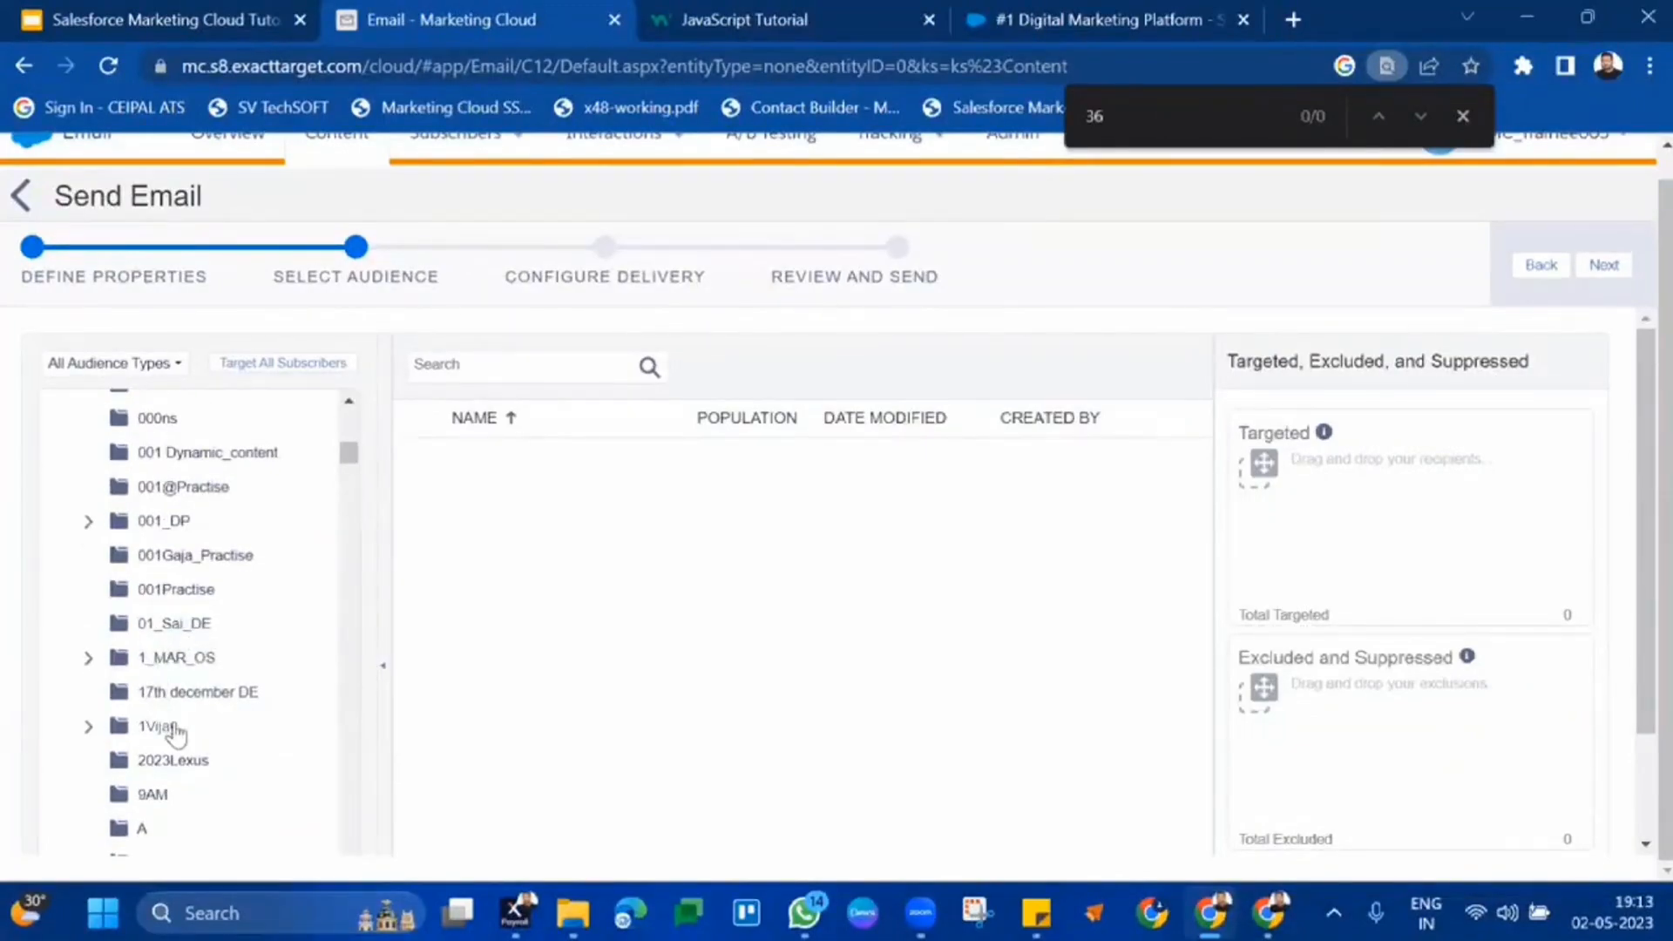
pyautogui.scroll(-10, 175, 731)
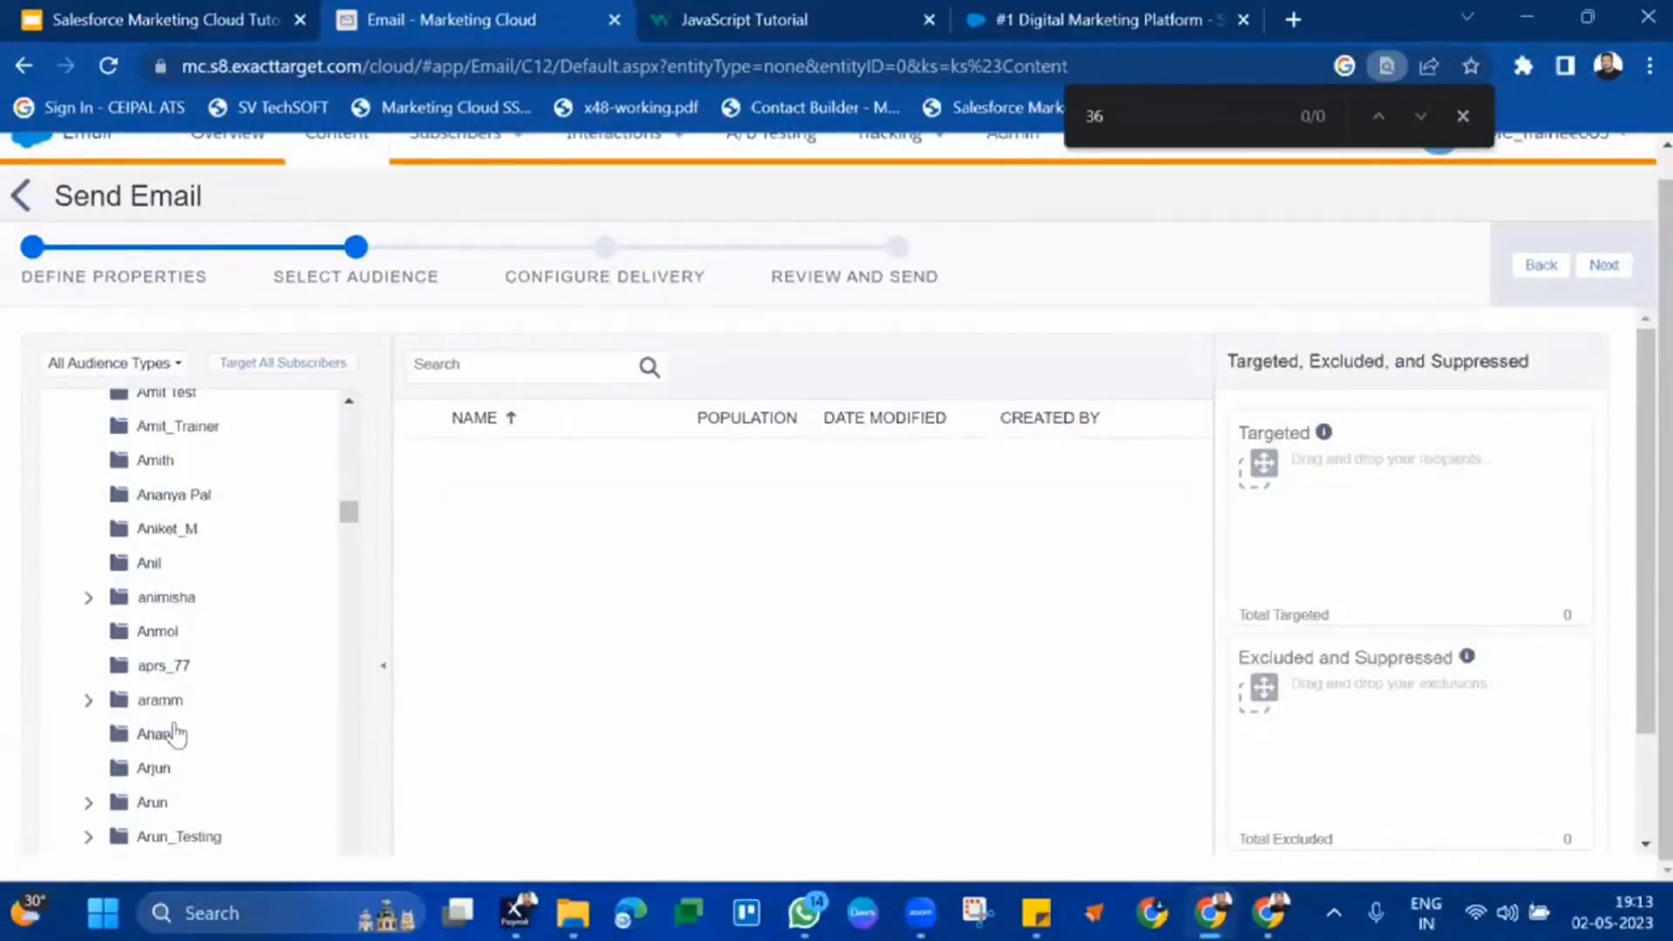
pyautogui.hotkey('ctrl', 'f')
pyautogui.press('Return')
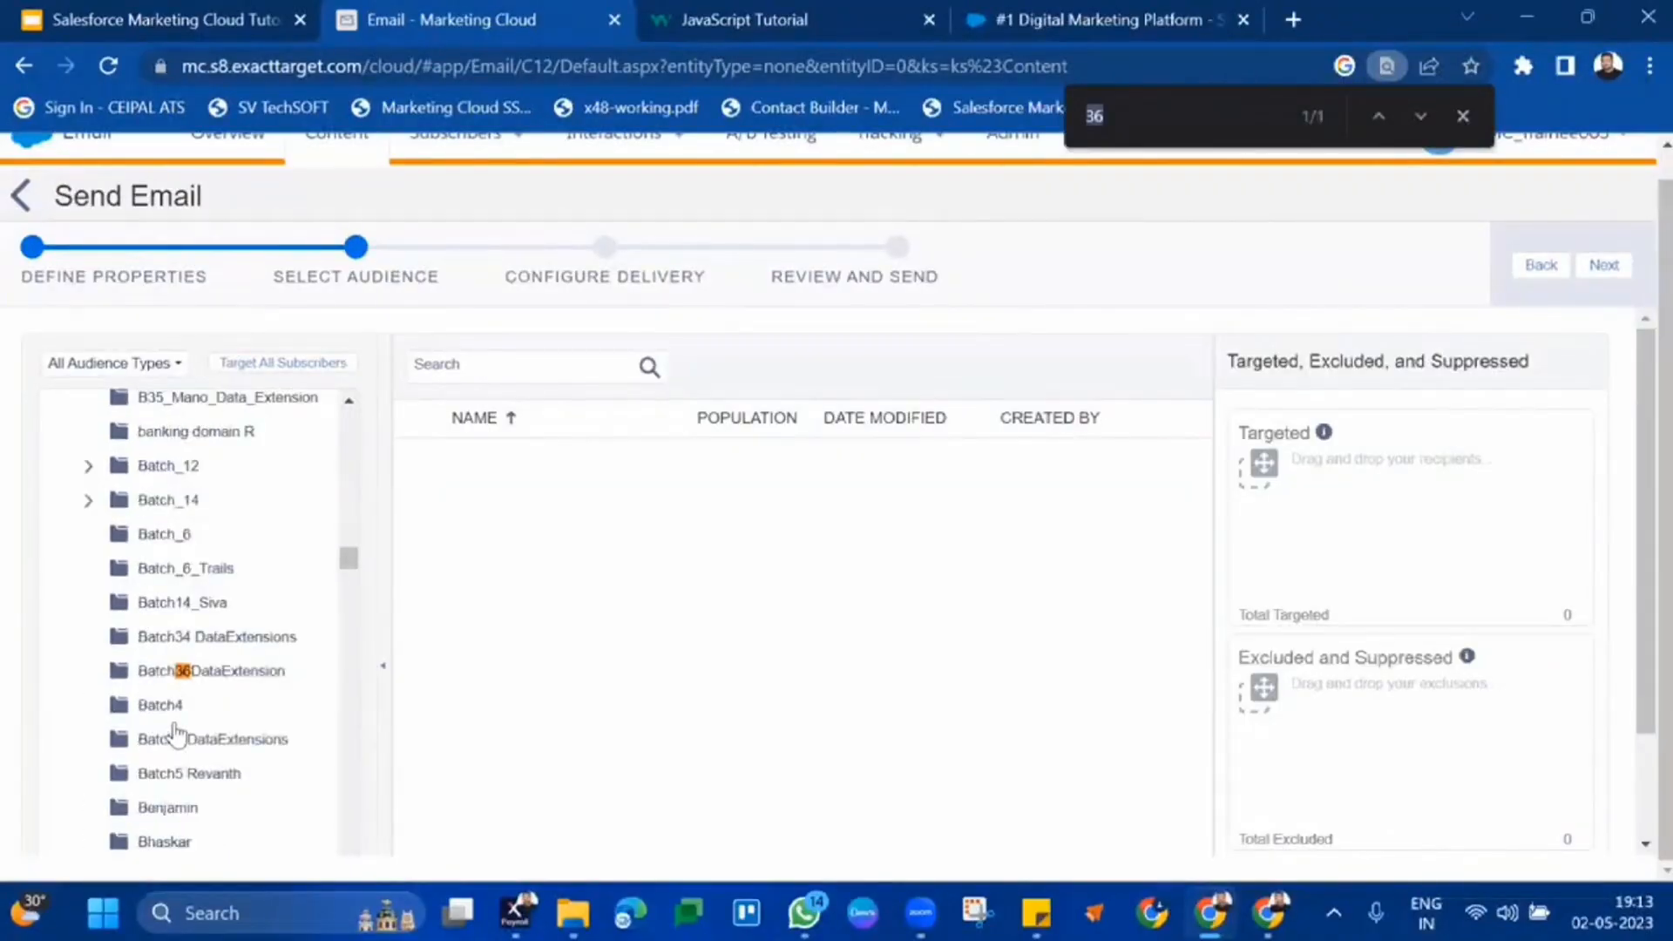
# Step: Open the Batch36 DataExtension folder and target B36CustomerProfile with the All Subscribers publication list
pyautogui.click(231, 673)
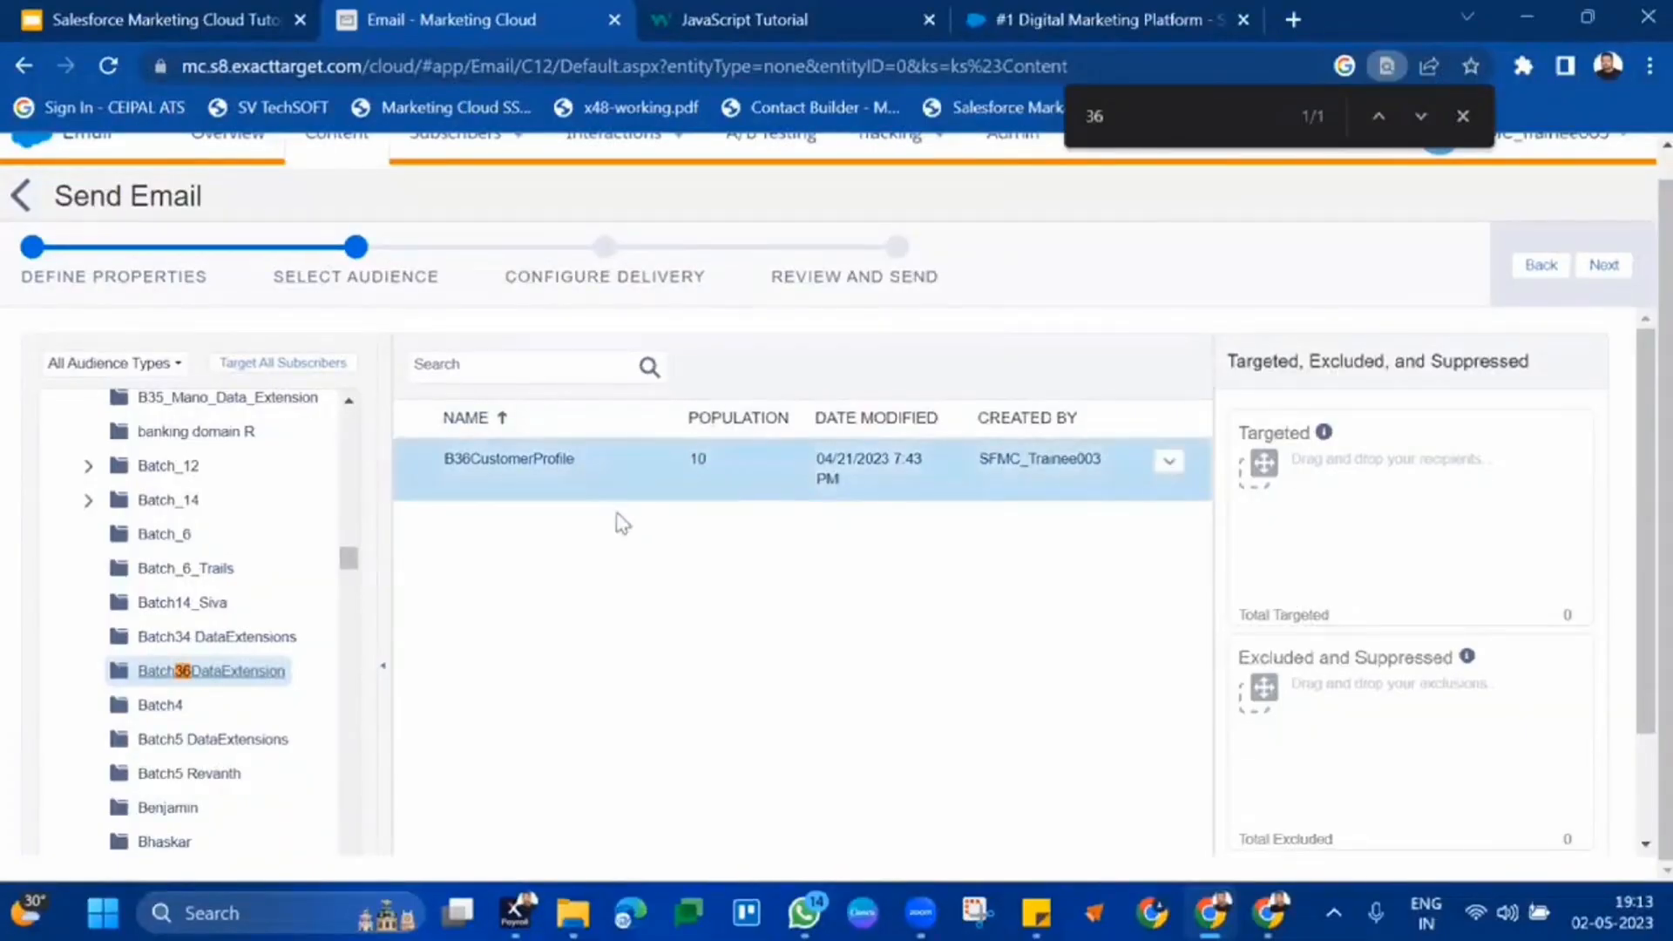
pyautogui.moveTo(647, 473); pyautogui.dragTo(1366, 504)
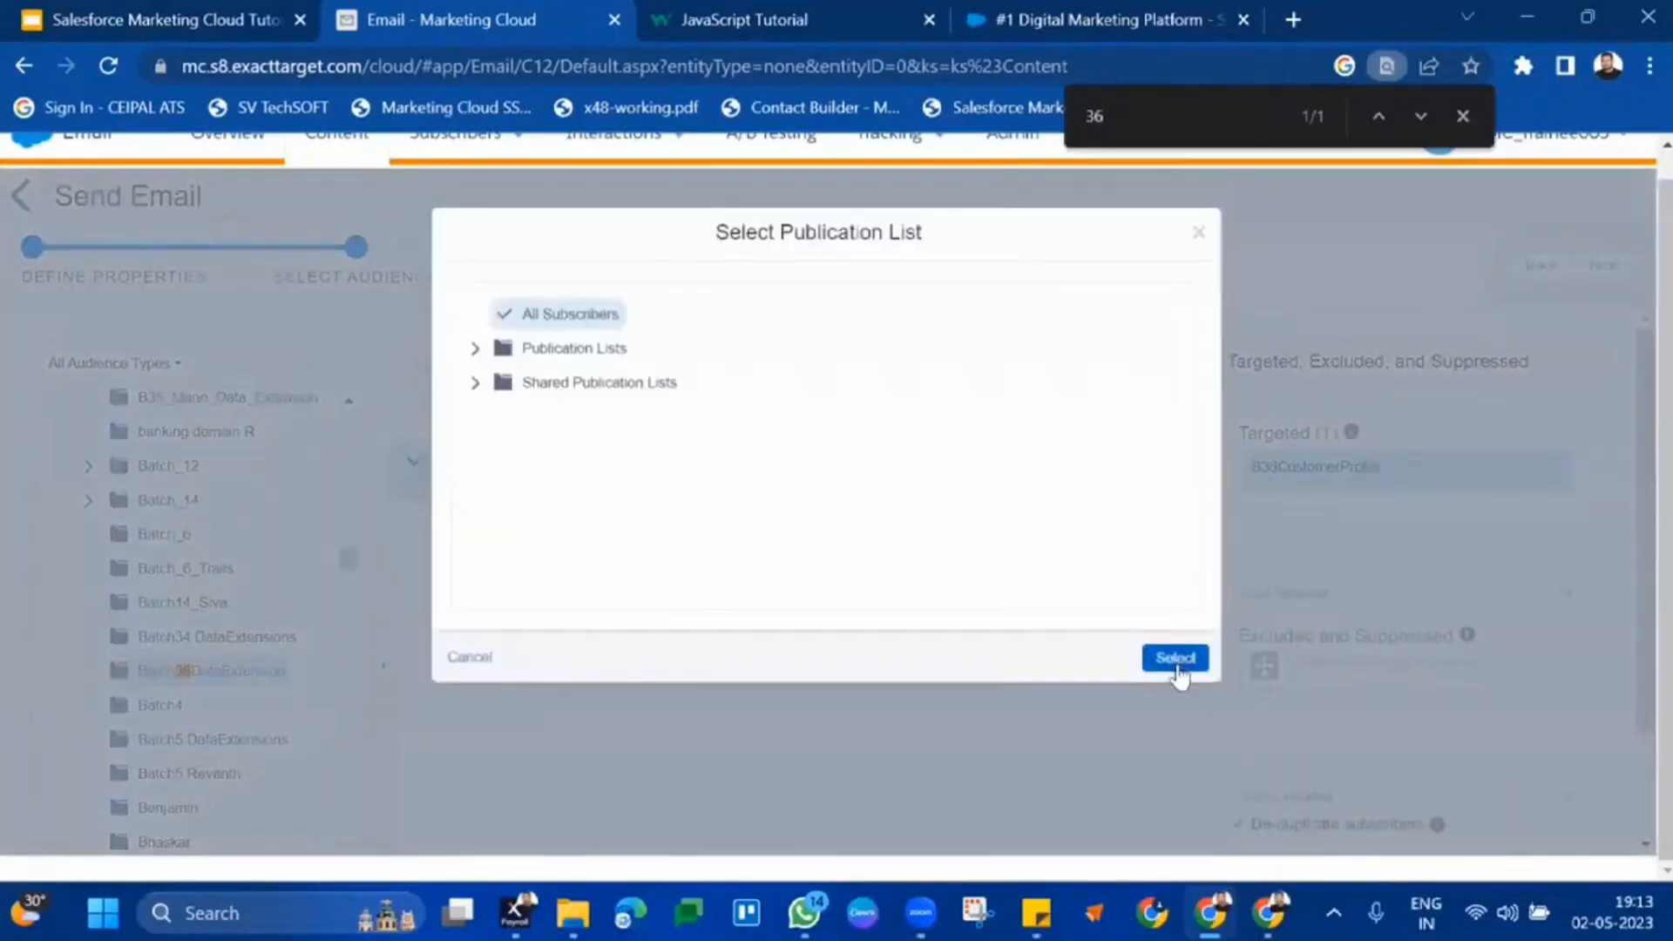
pyautogui.click(1174, 659)
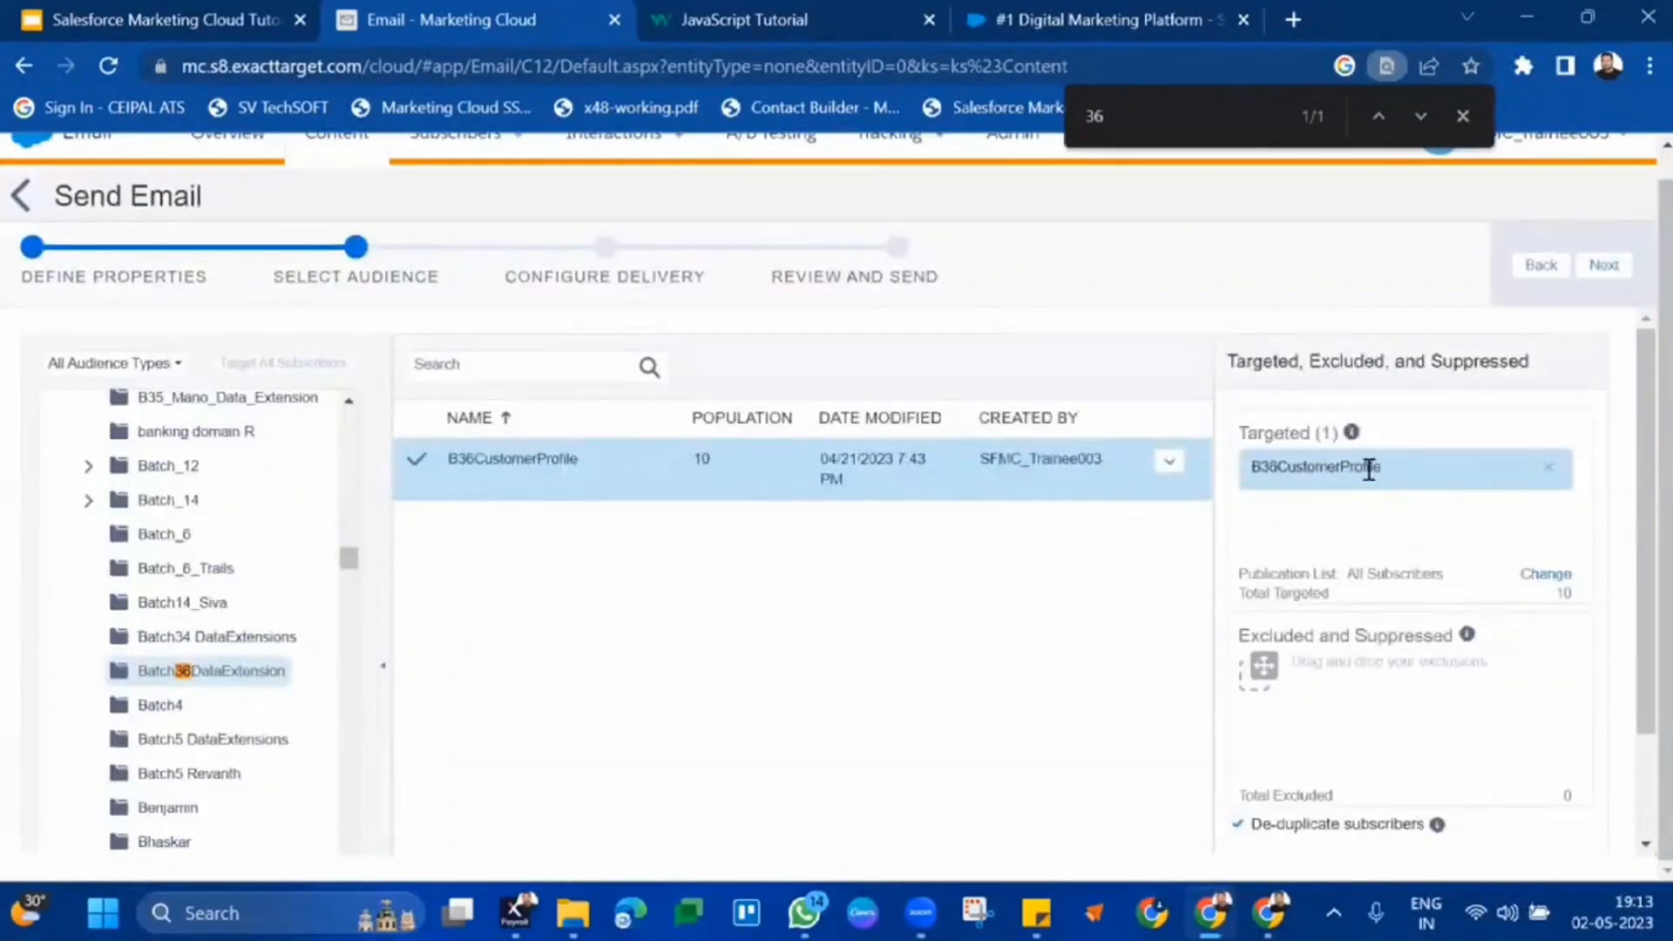
# Step: Check the targeted audience and its total, and continue through delivery configuration with immediate sending to the review stage
pyautogui.doubleClick(1368, 468)
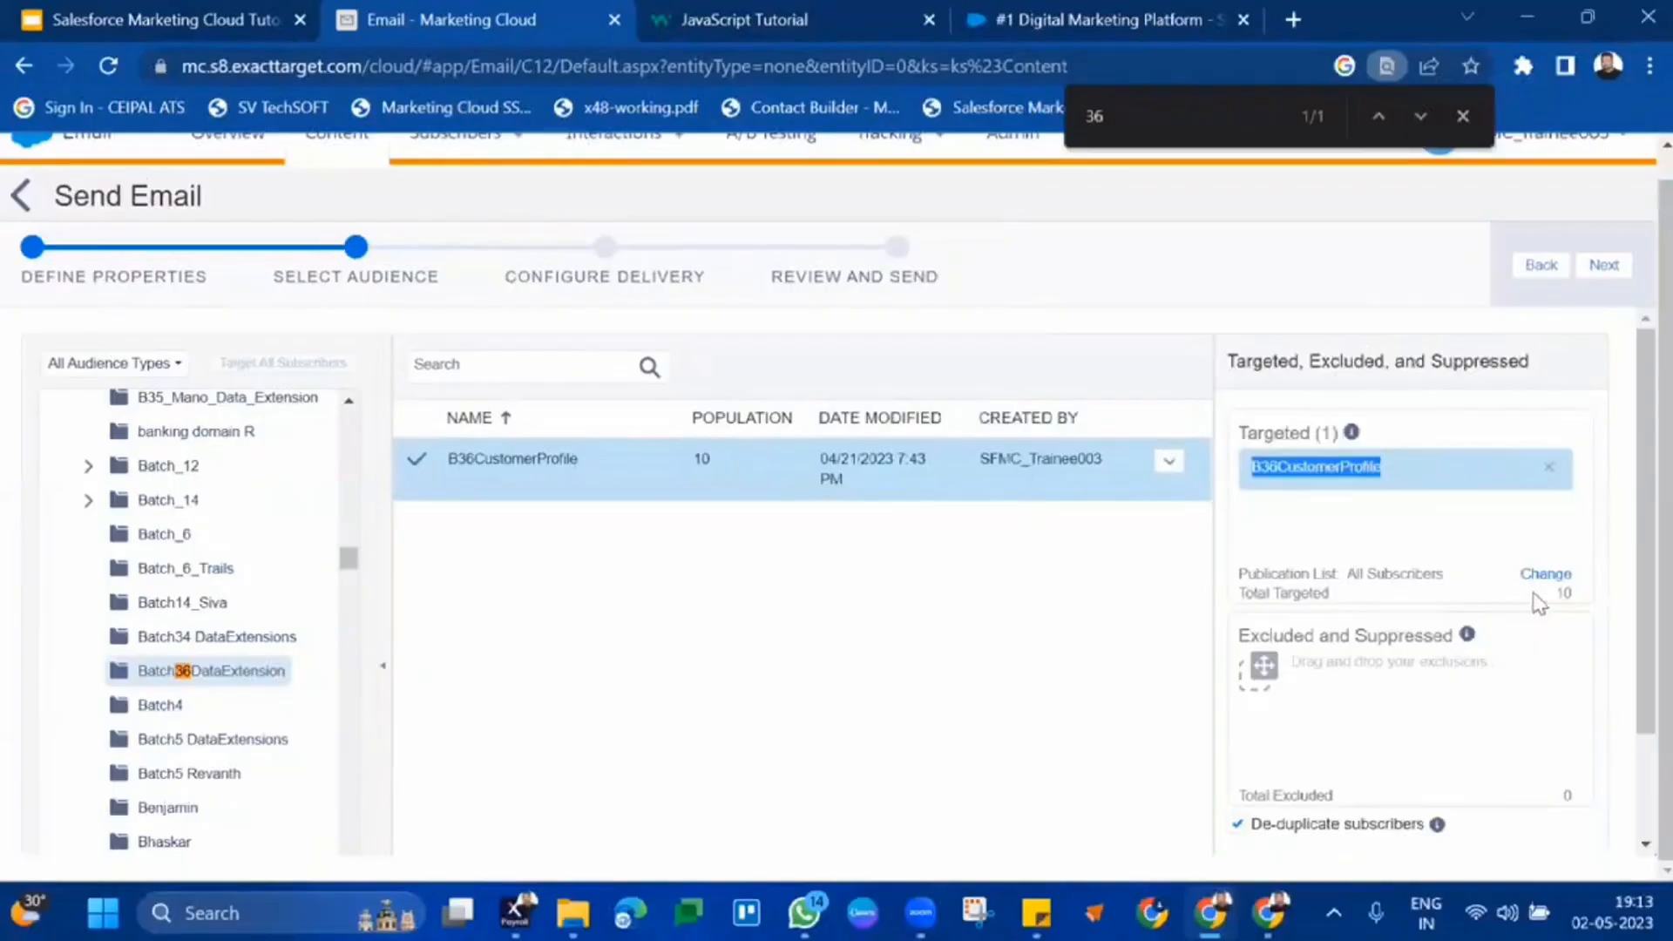
pyautogui.click(1539, 605)
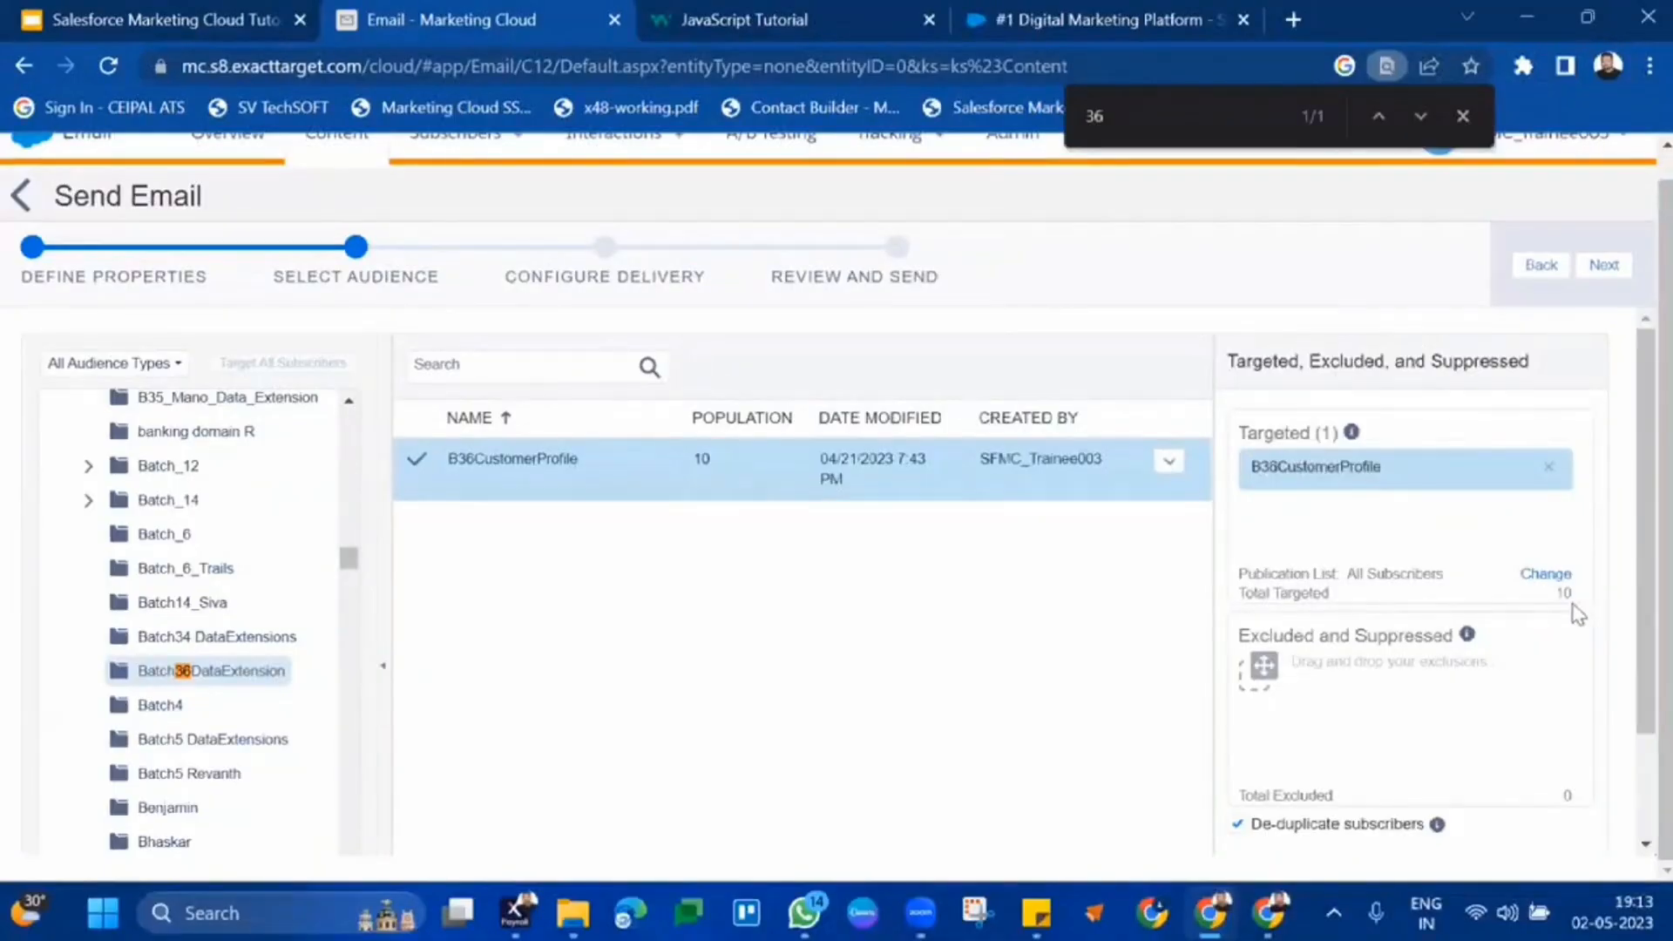
pyautogui.doubleClick(1566, 593)
pyautogui.click(1580, 590)
pyautogui.click(1601, 268)
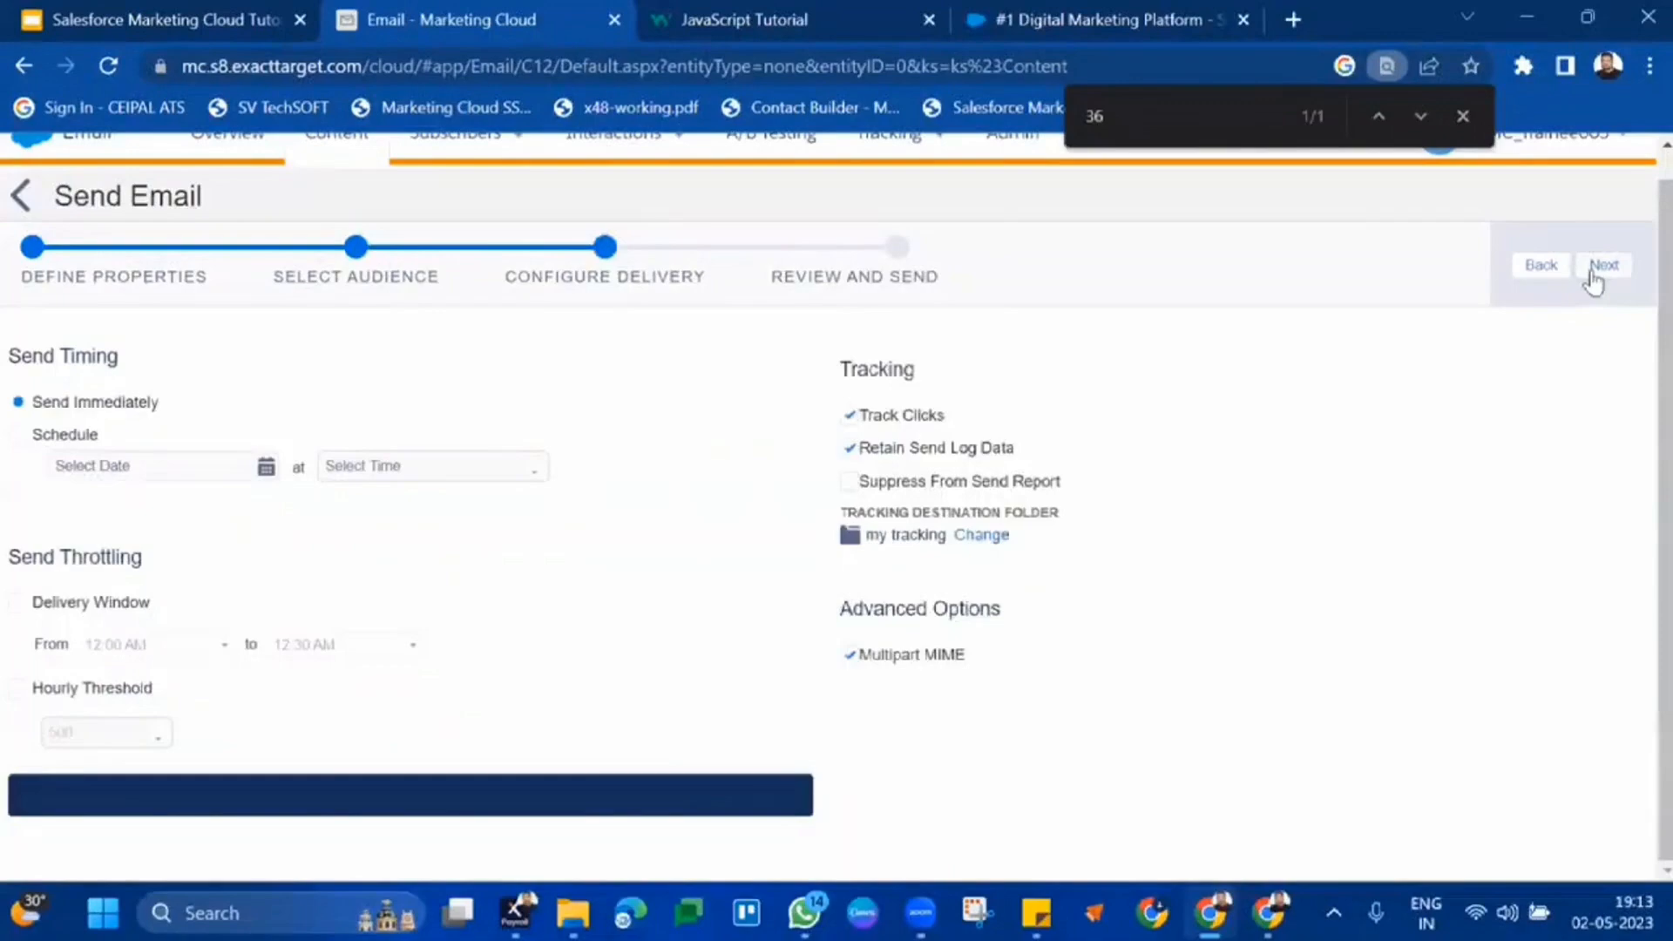
pyautogui.click(1594, 272)
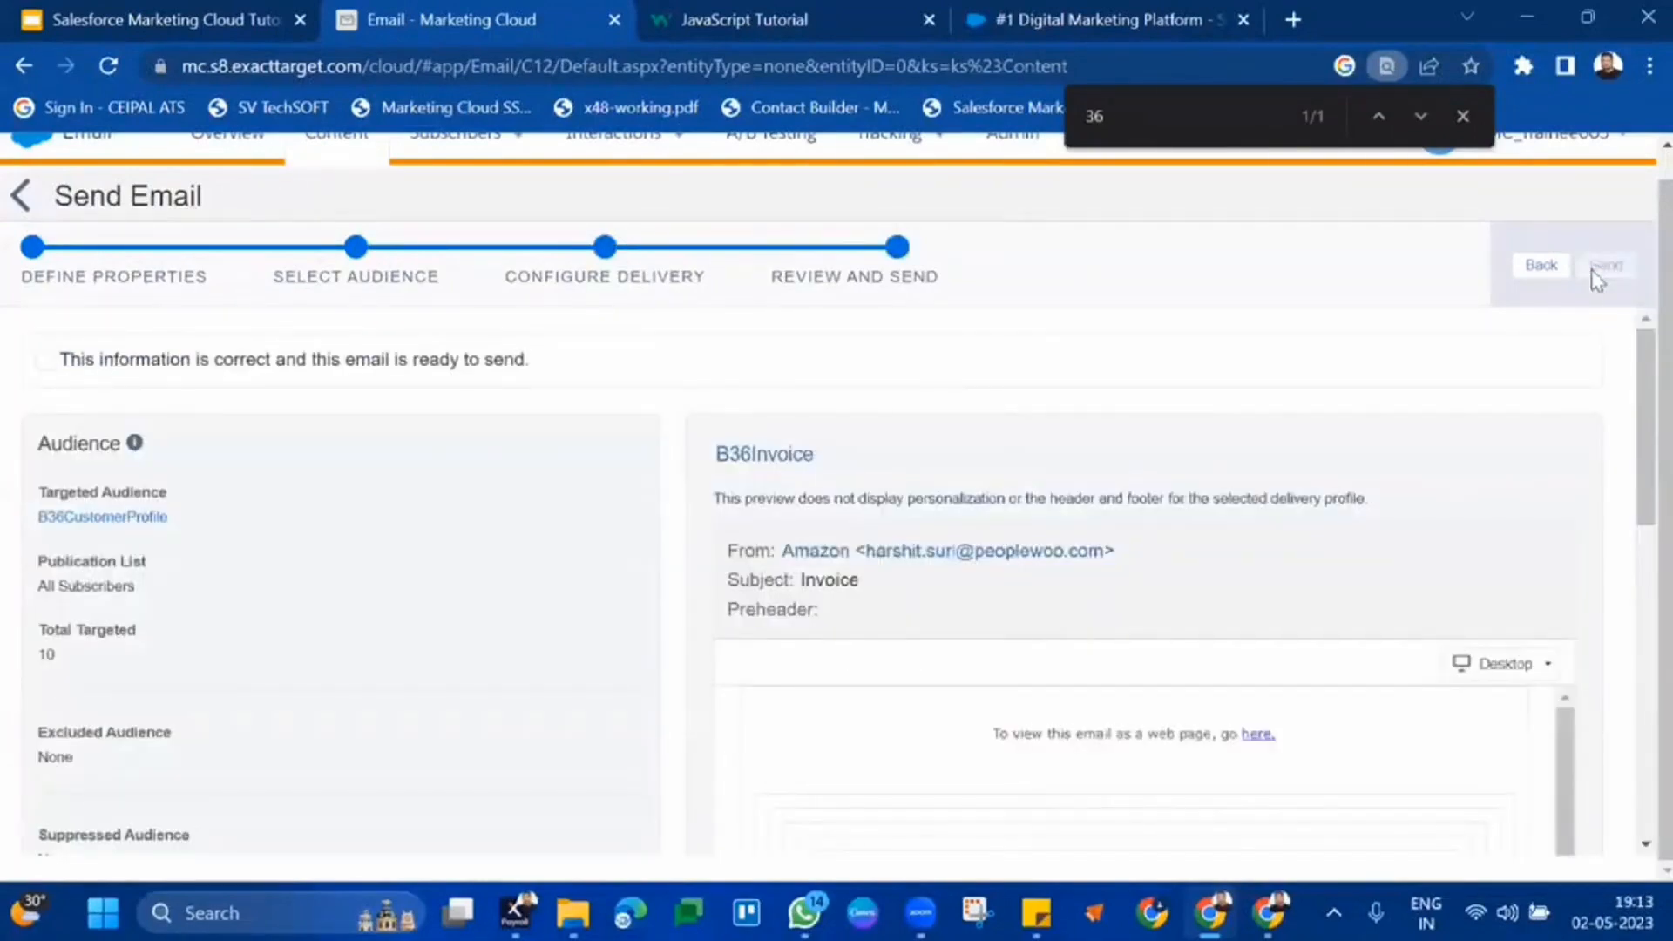
# Step: Review the B36Invoice email preview and the audience summary, including the targeted audience and publication list
pyautogui.scroll(-6, 911, 498)
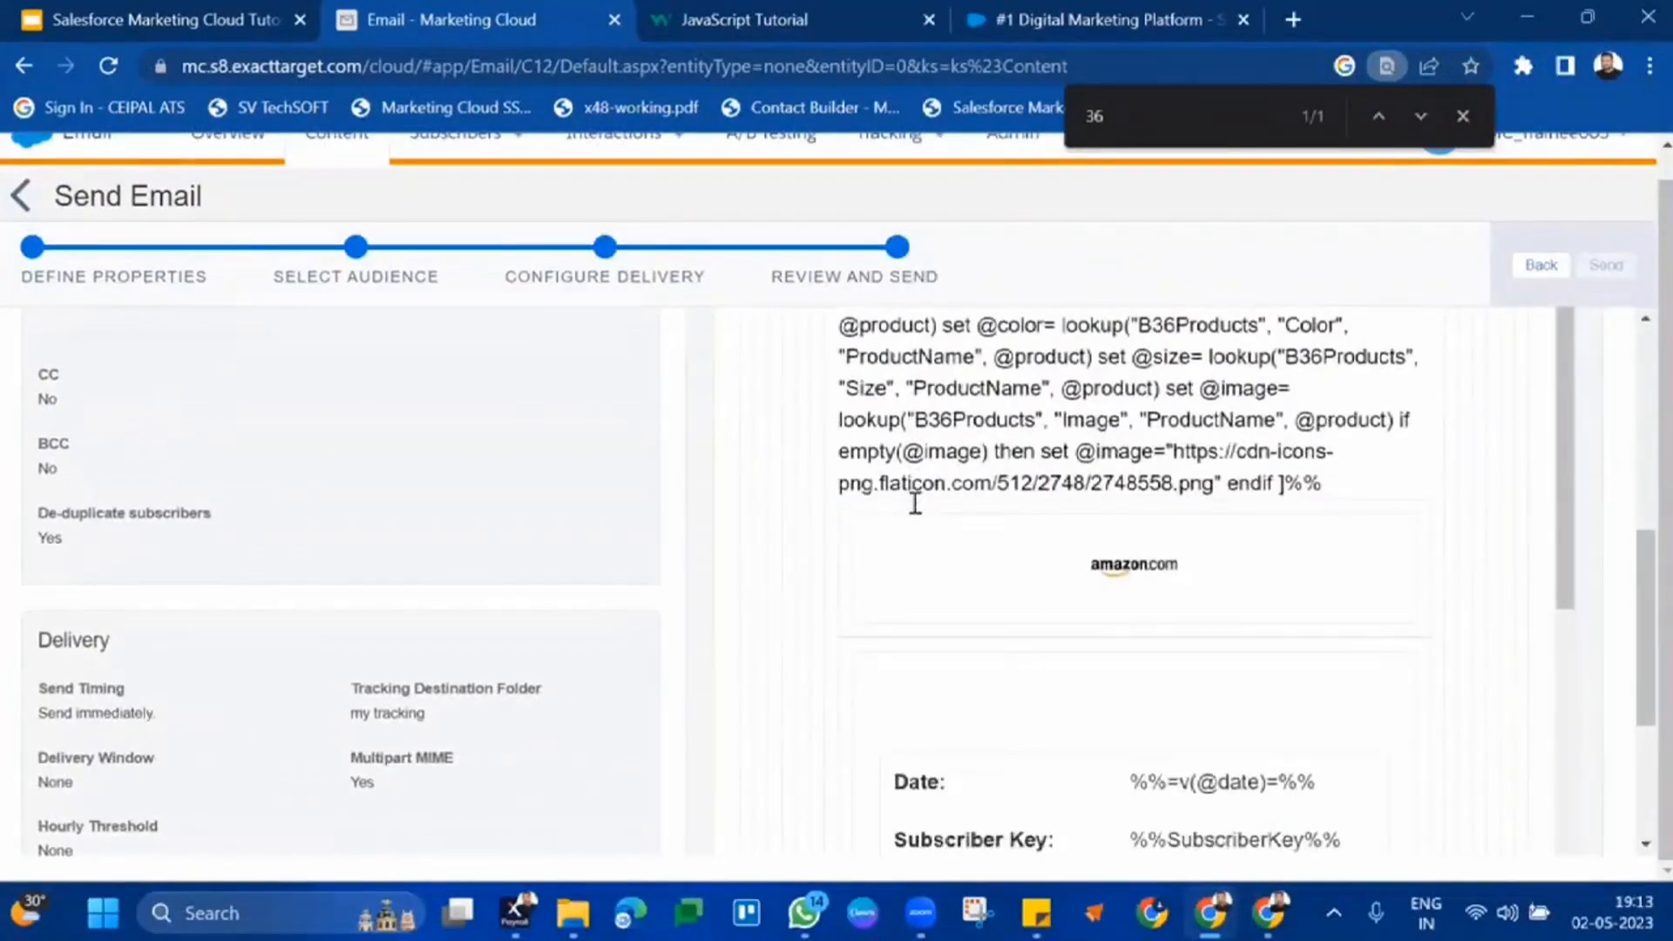
pyautogui.scroll(-5, 915, 504)
pyautogui.scroll(-4, 276, 605)
pyautogui.scroll(12, 277, 604)
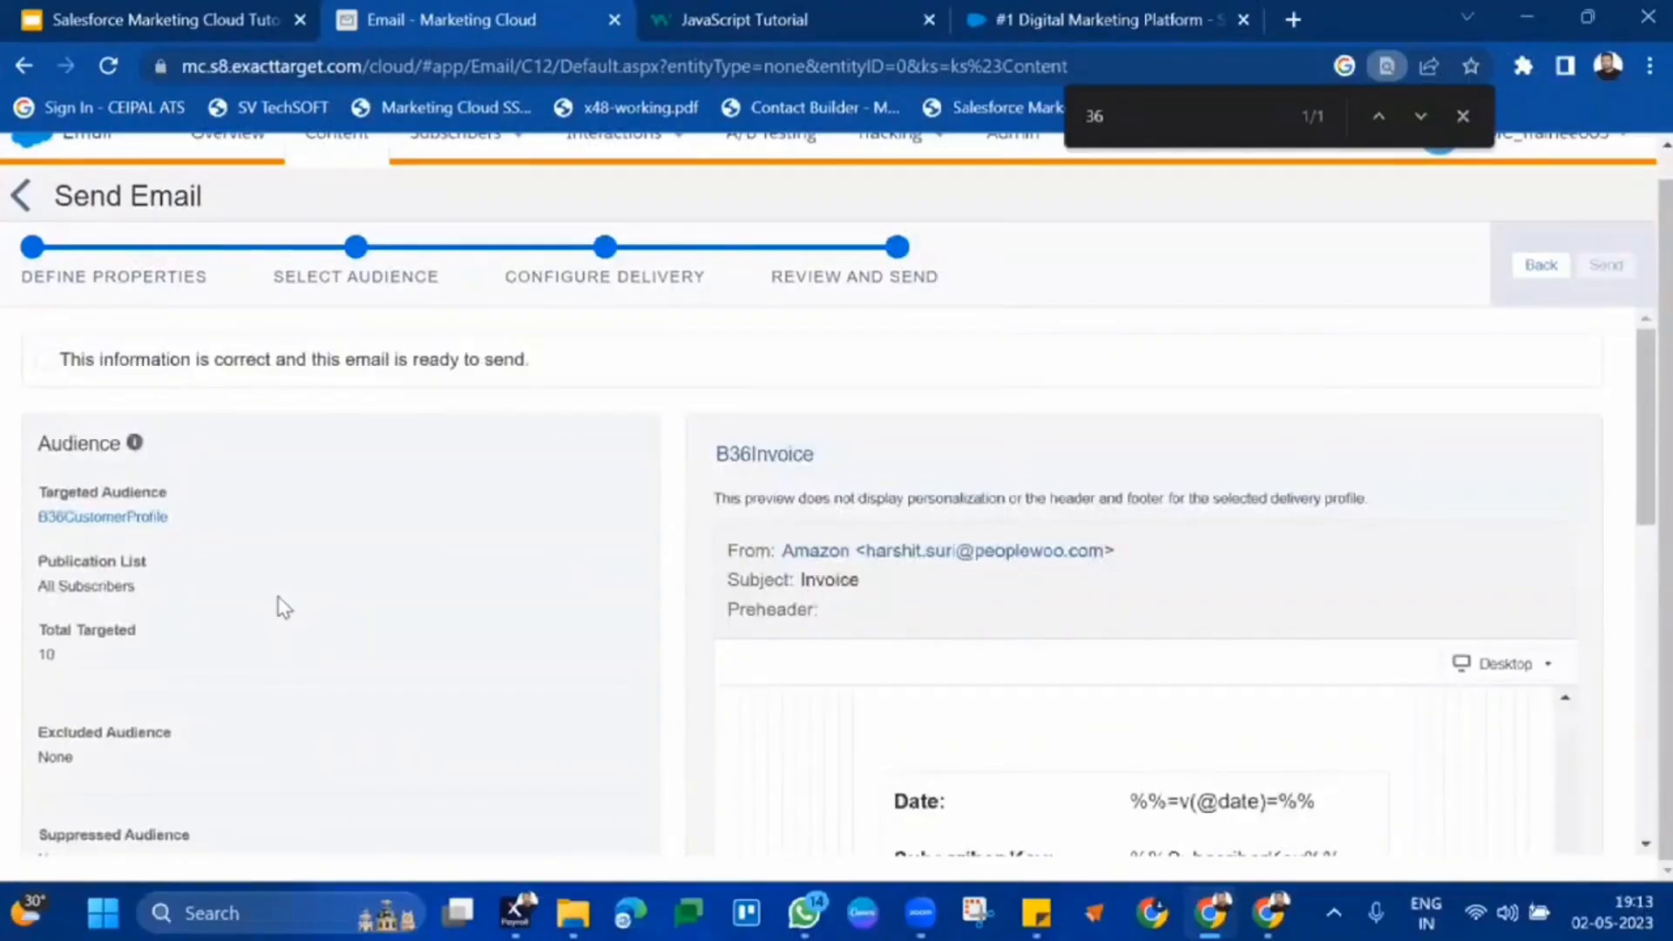
pyautogui.doubleClick(181, 516)
pyautogui.scroll(-1, 347, 575)
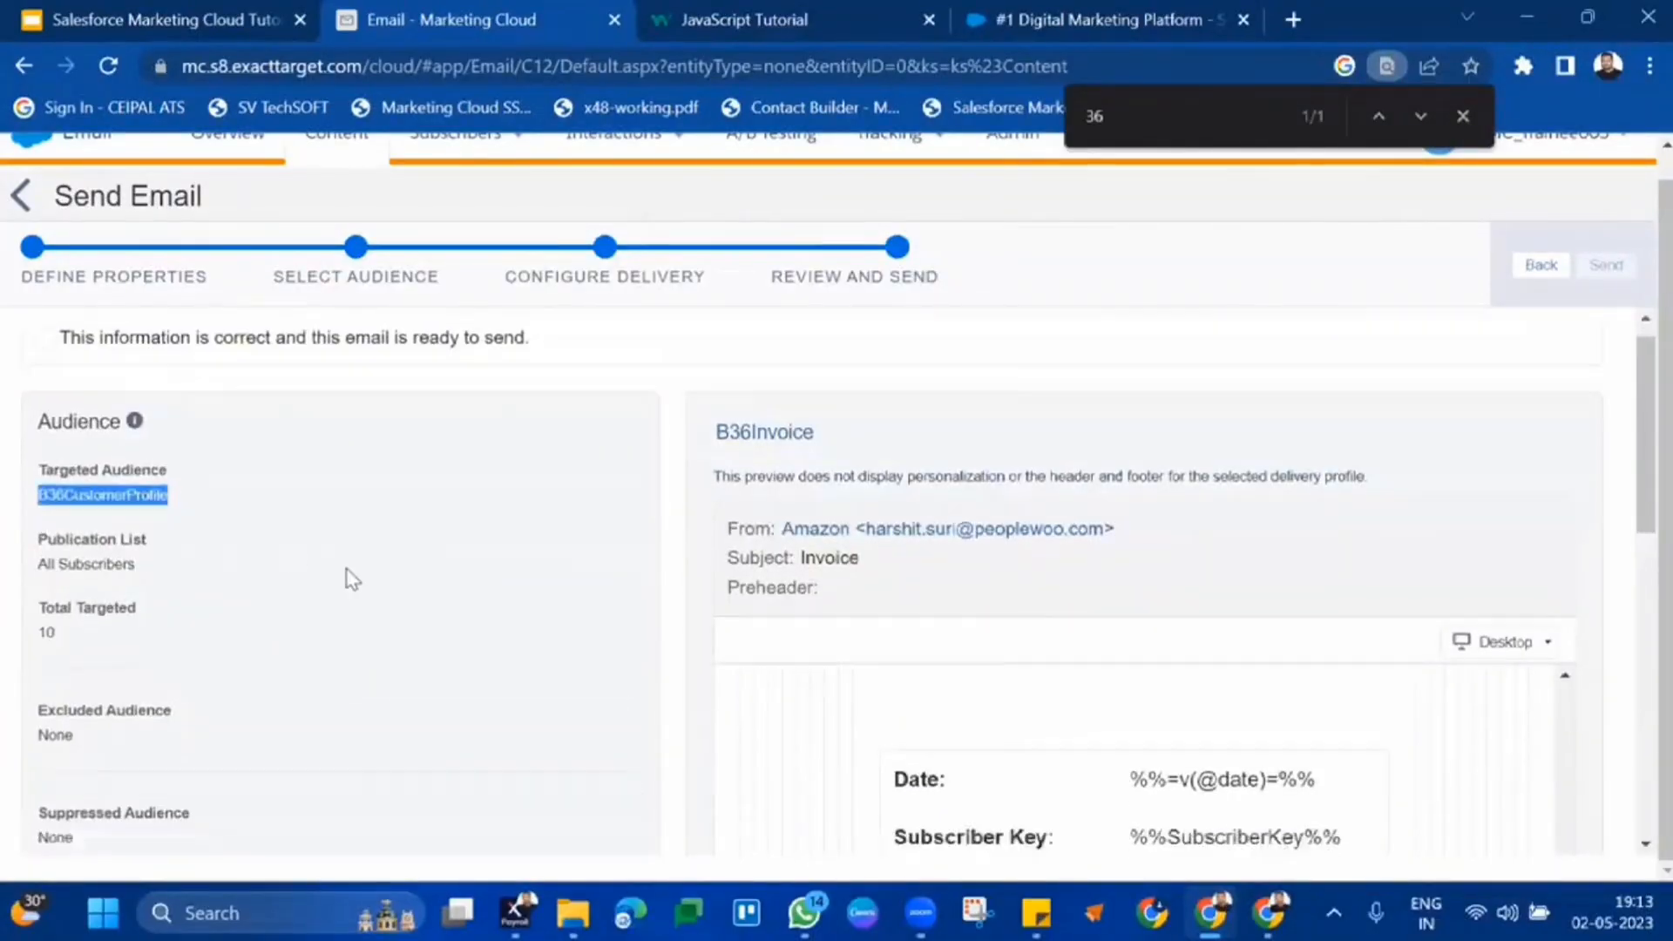
pyautogui.scroll(-1, 352, 579)
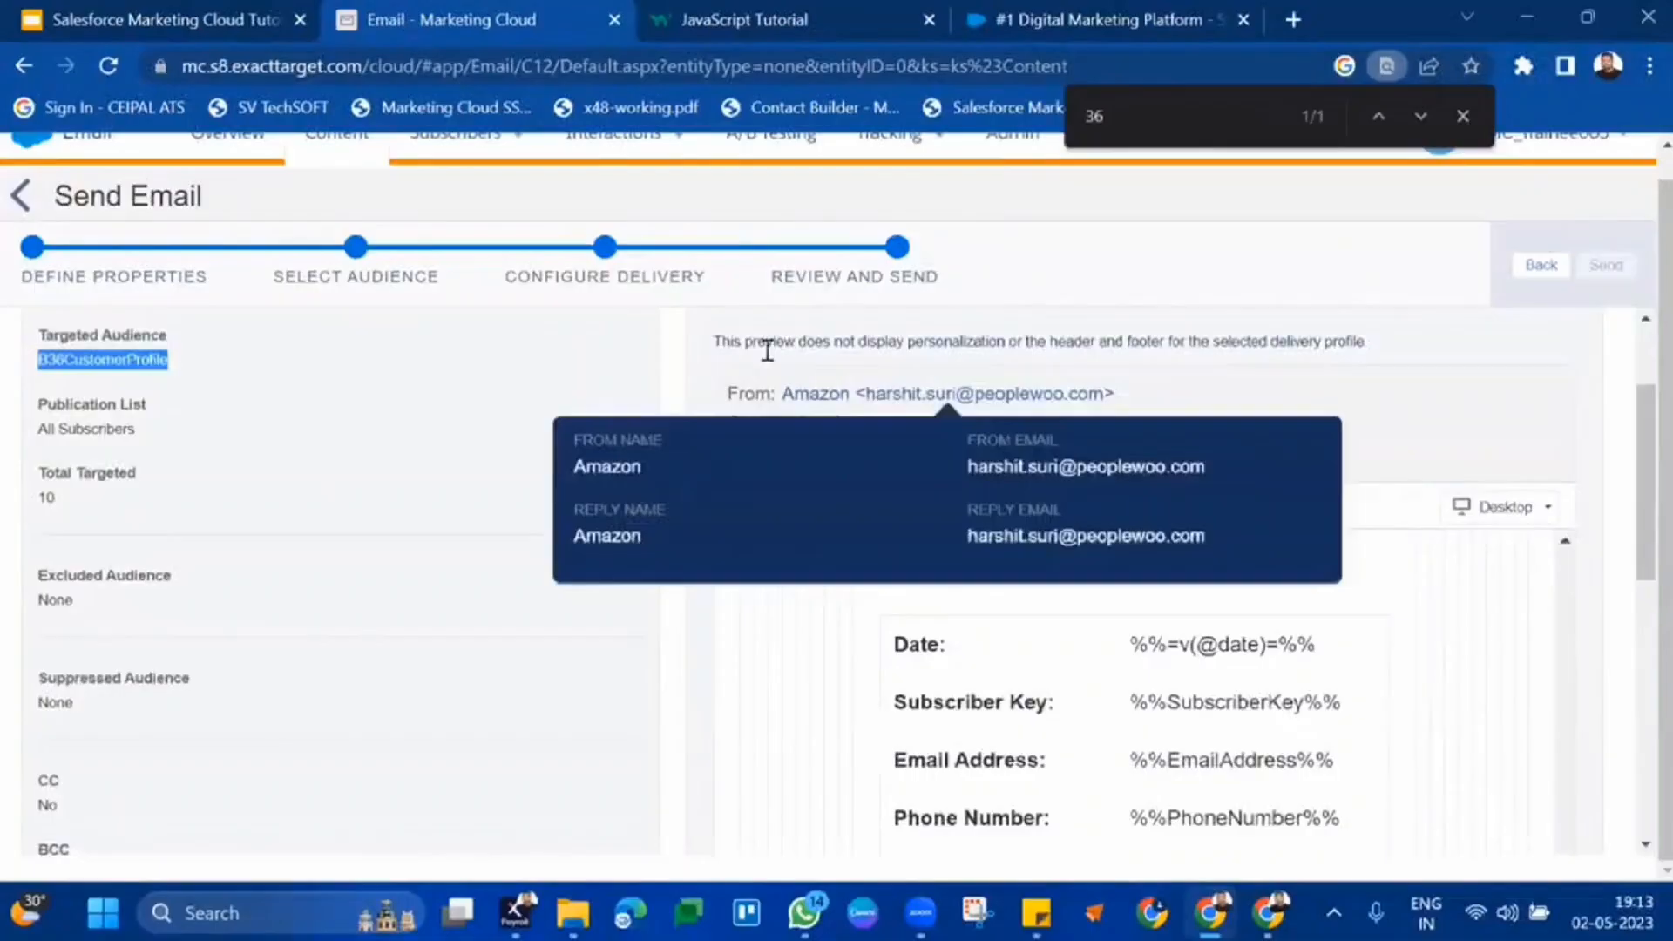
# Step: Check the sender name, the remaining email preview content and the delivery settings on the review page
pyautogui.doubleClick(720, 395)
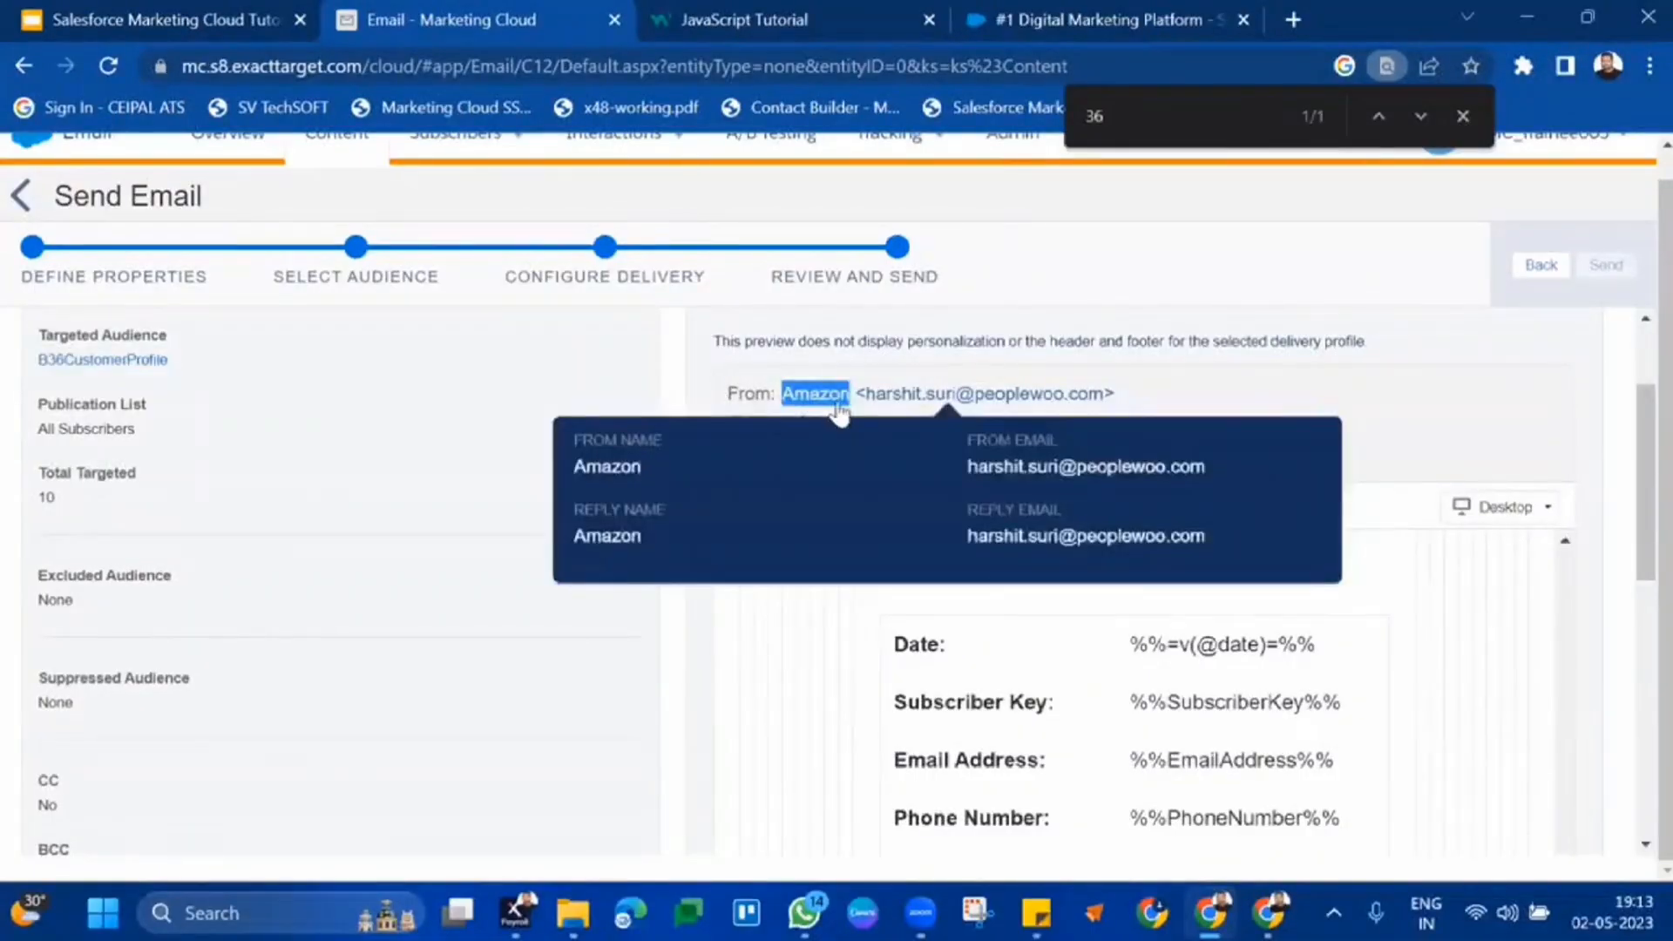
pyautogui.click(1143, 636)
pyautogui.scroll(-3, 1145, 639)
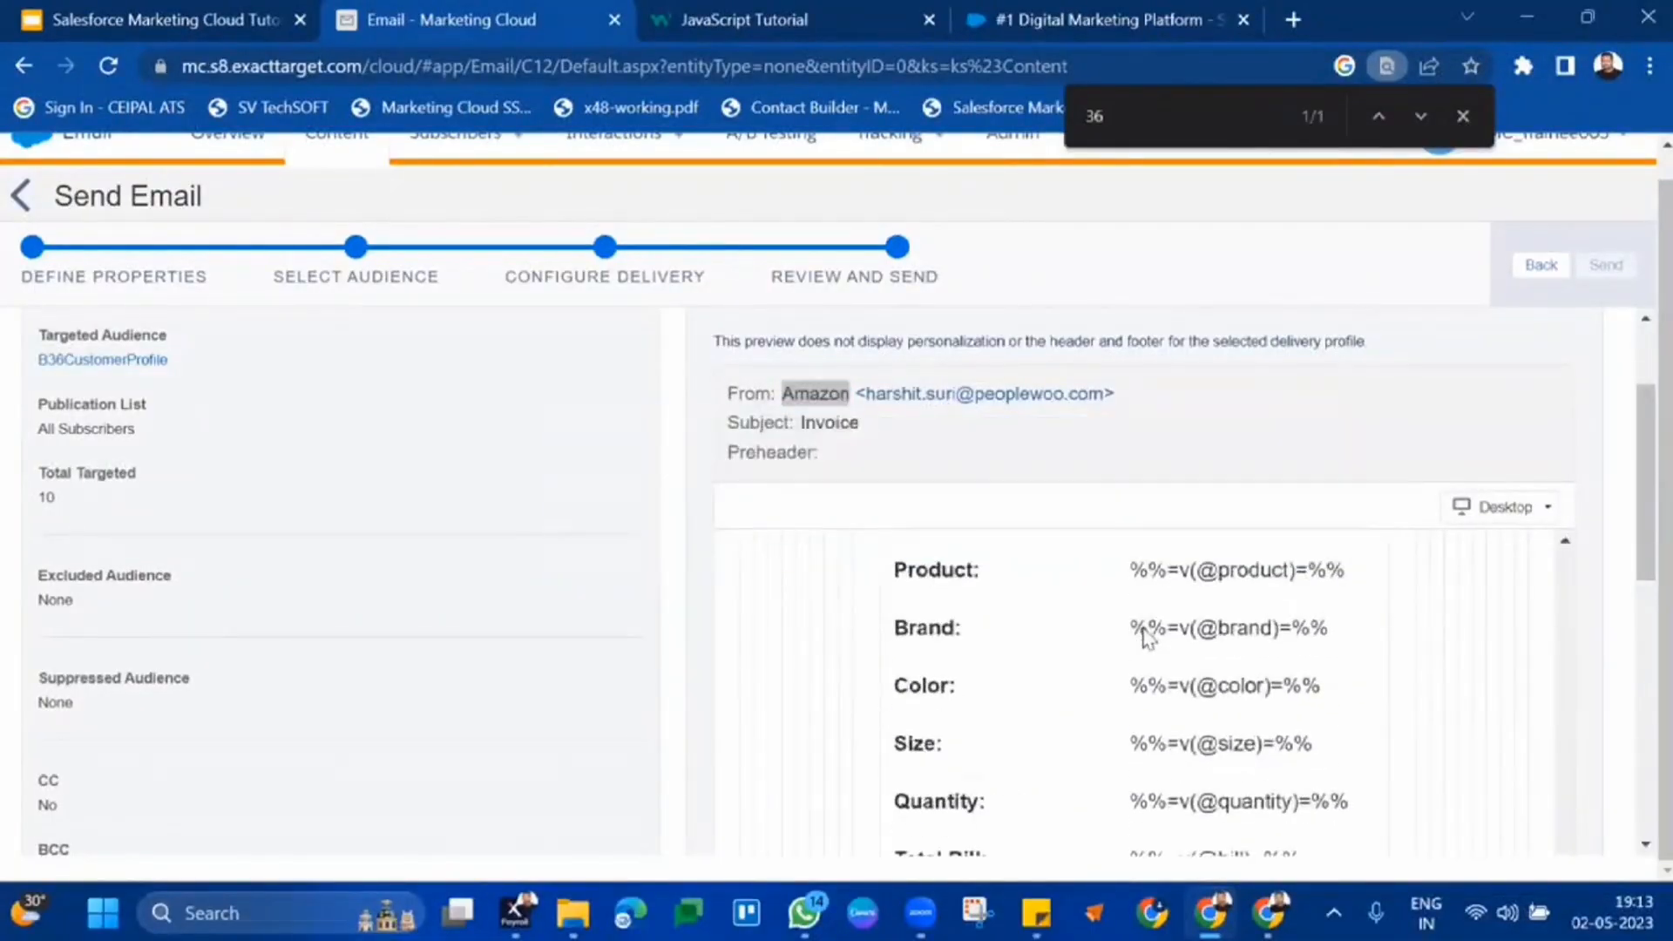
pyautogui.scroll(-2, 1145, 640)
pyautogui.scroll(-10, 602, 624)
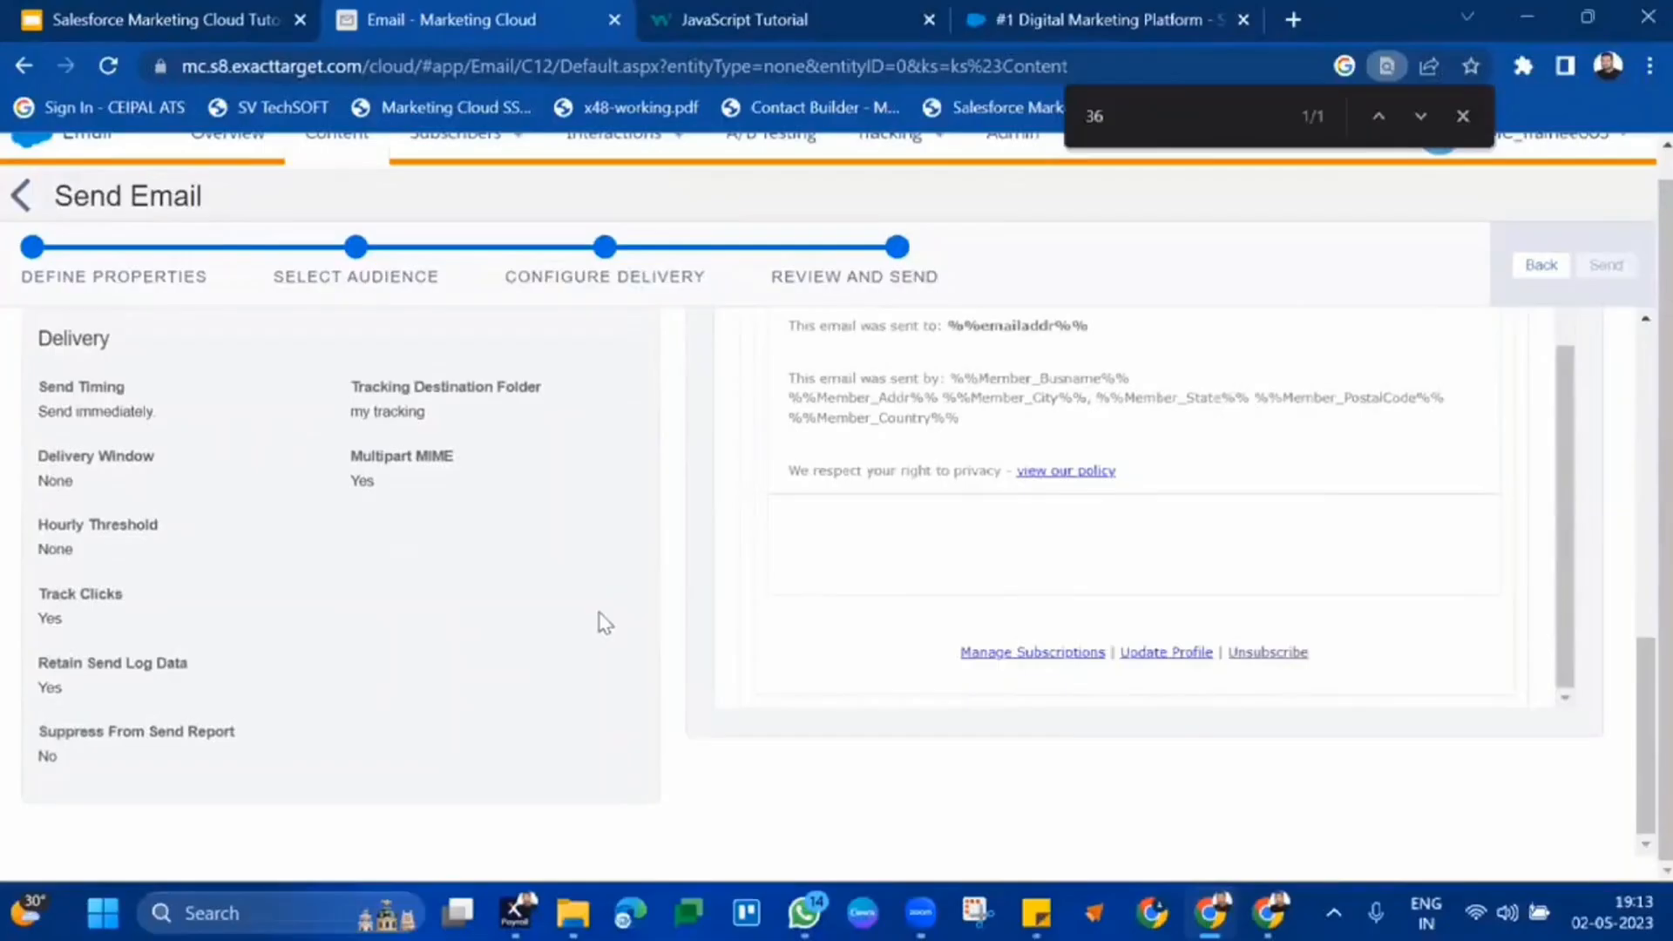
# Step: Confirm that the information is correct and the email is ready, and send the B36Invoice email
pyautogui.scroll(8, 1094, 370)
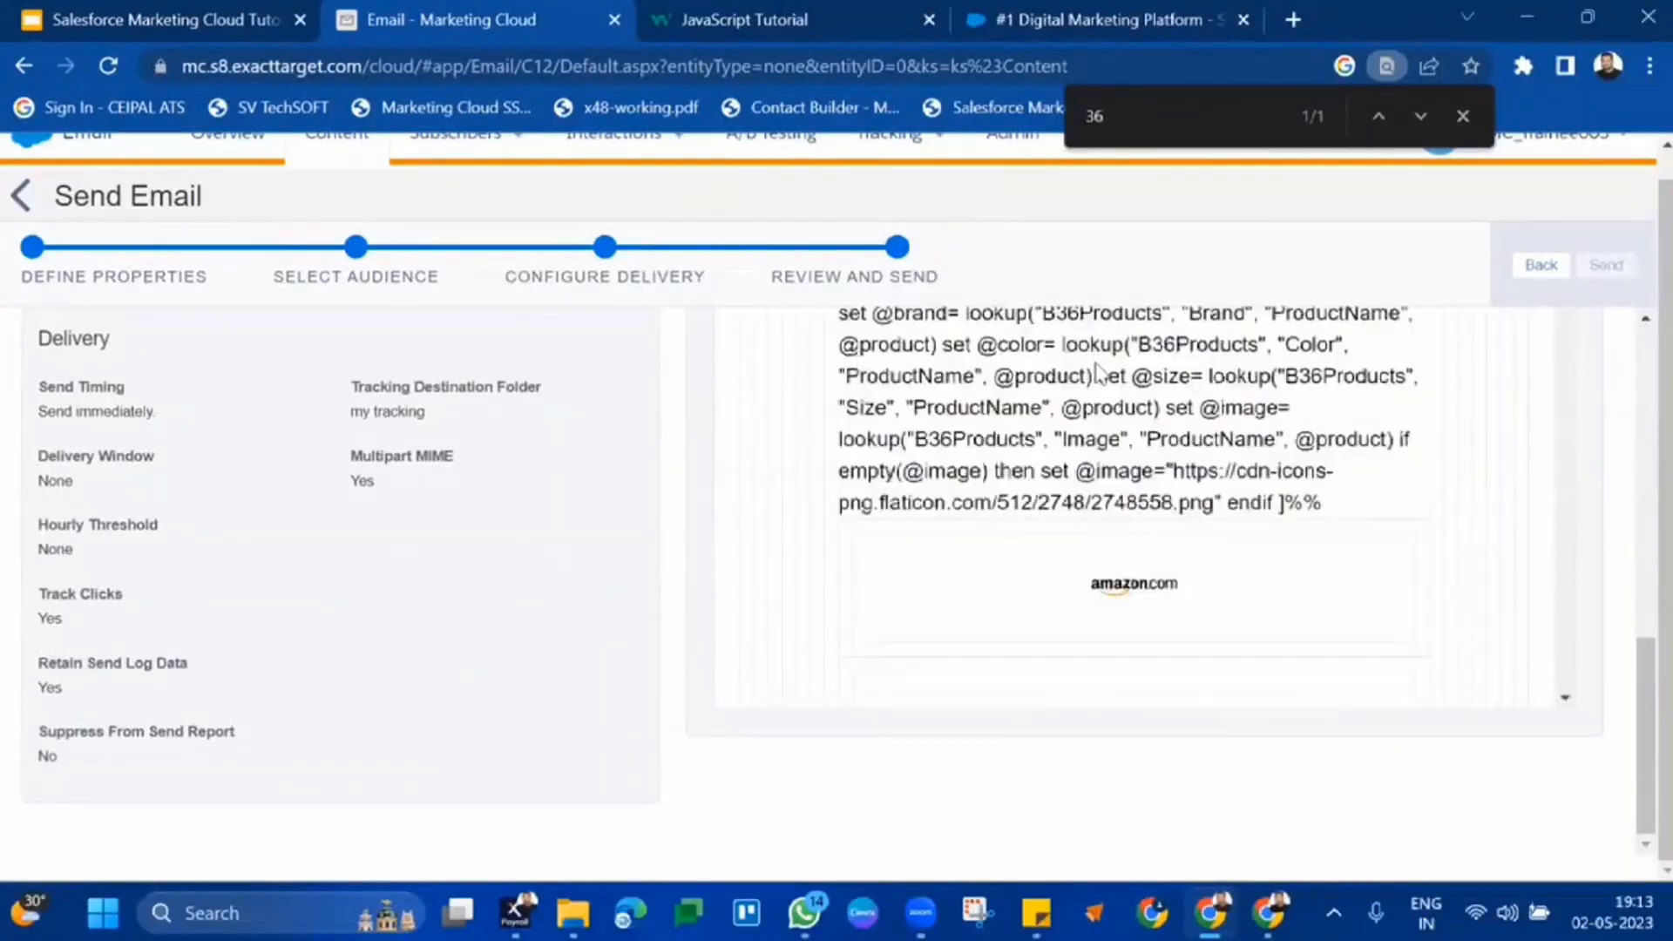
pyautogui.scroll(2, 1097, 372)
pyautogui.scroll(10, 508, 462)
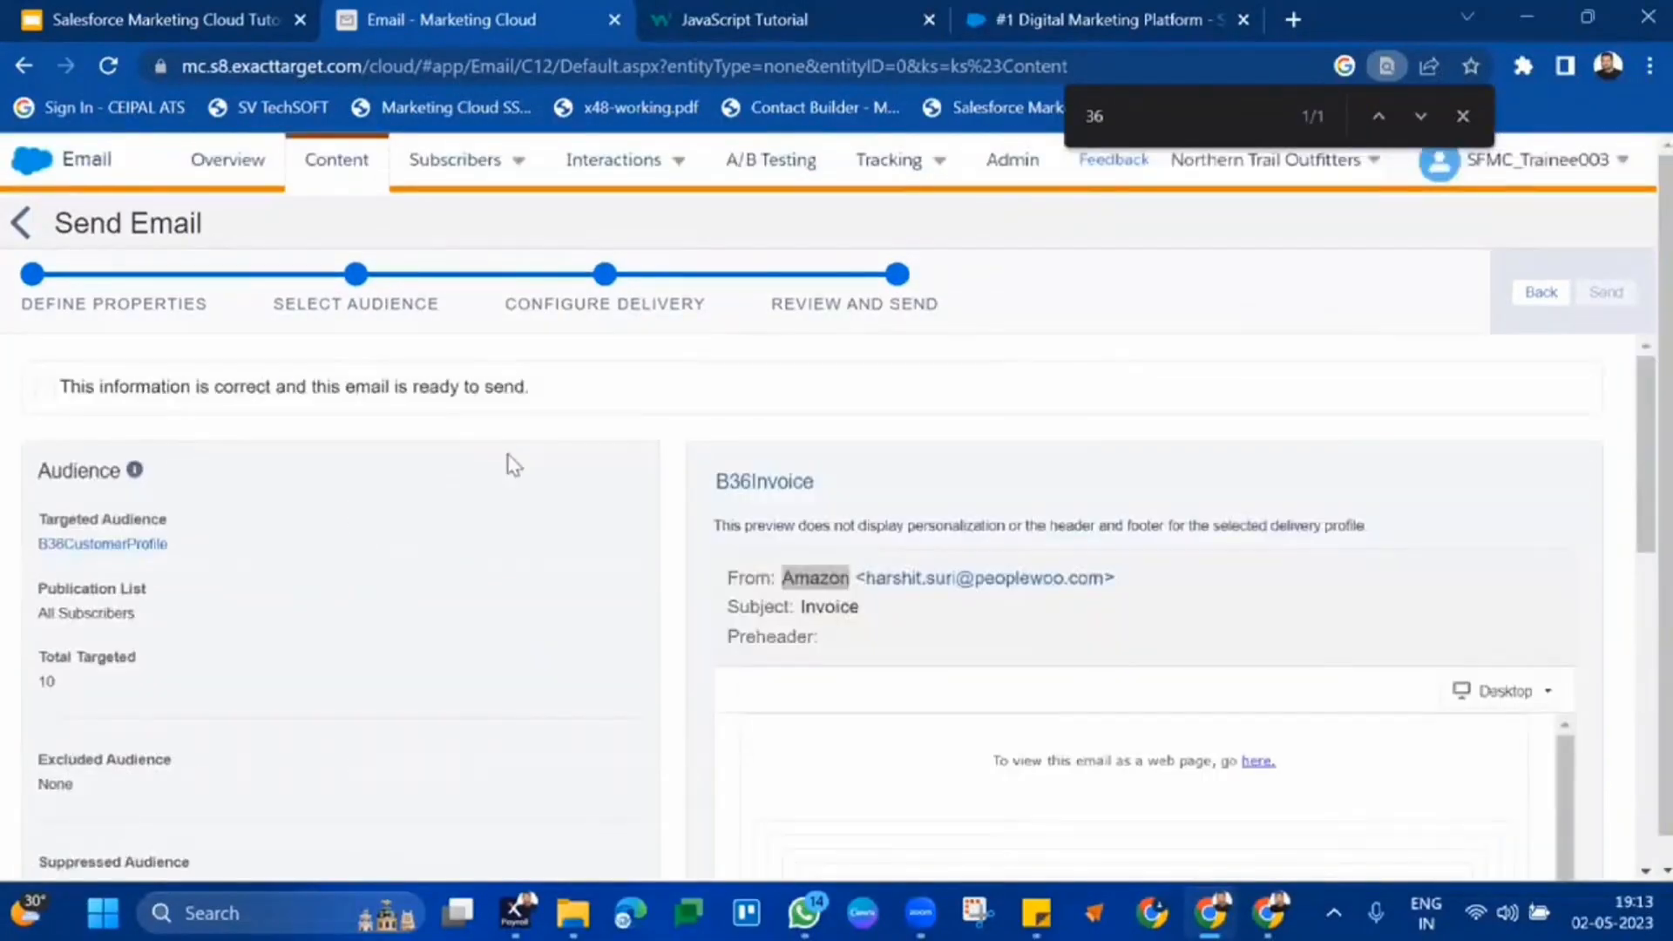
pyautogui.click(442, 385)
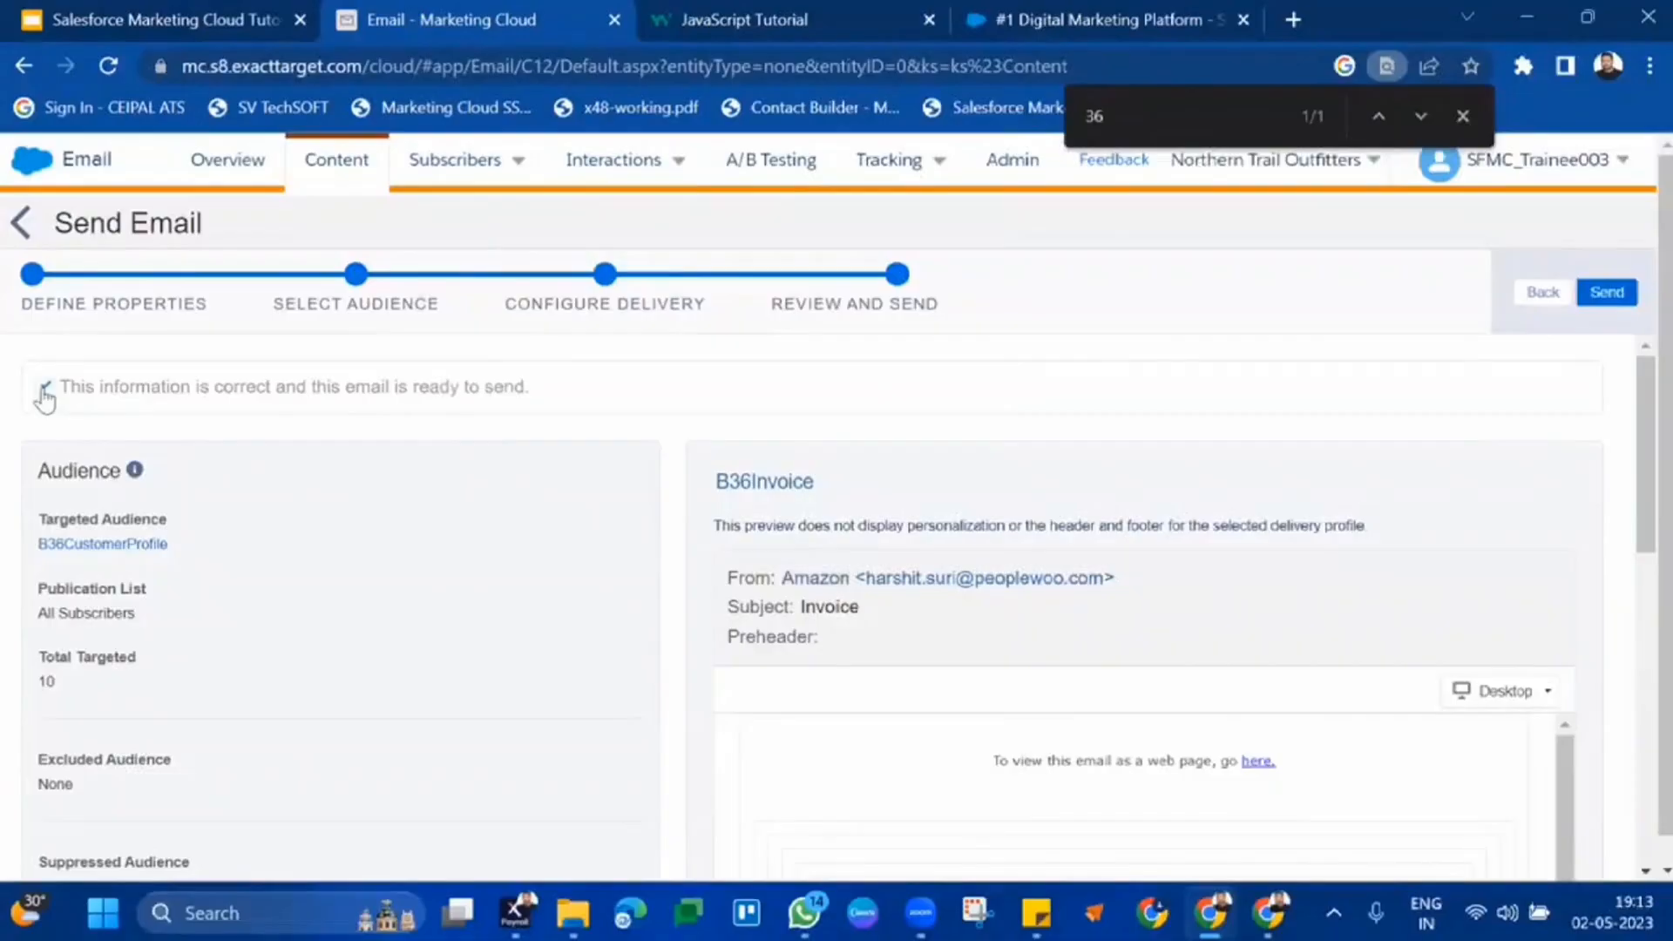
pyautogui.click(1618, 296)
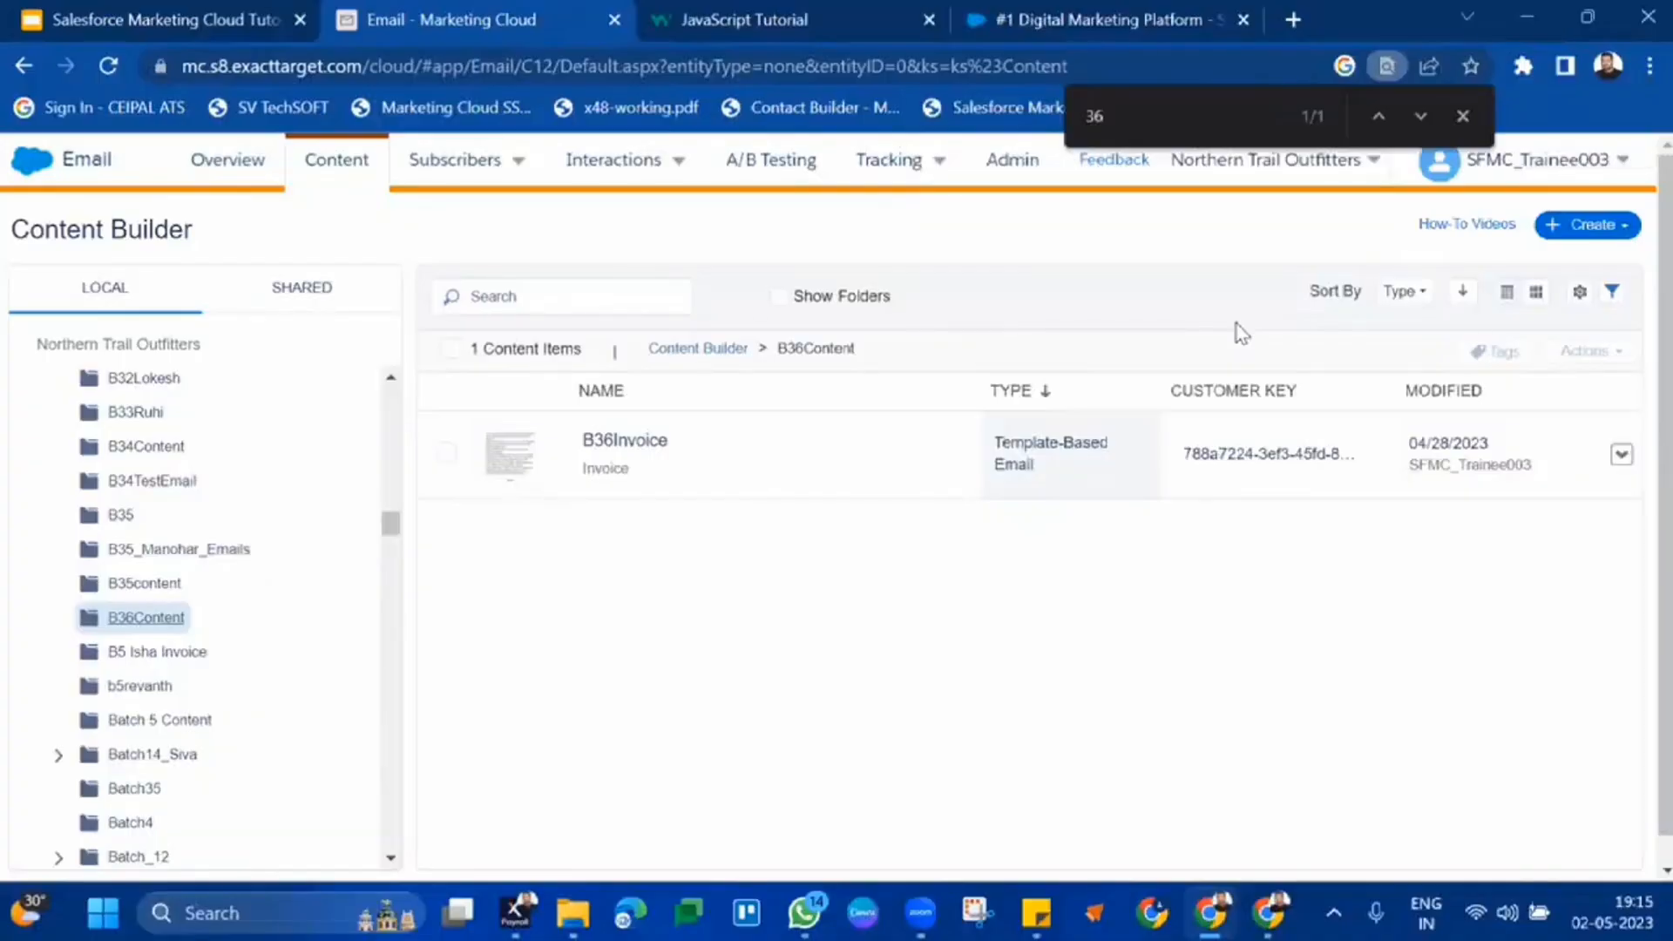
# Step: Check the B36Invoice job in the tracking list of sends and open its tracking details
pyautogui.moveTo(896, 170)
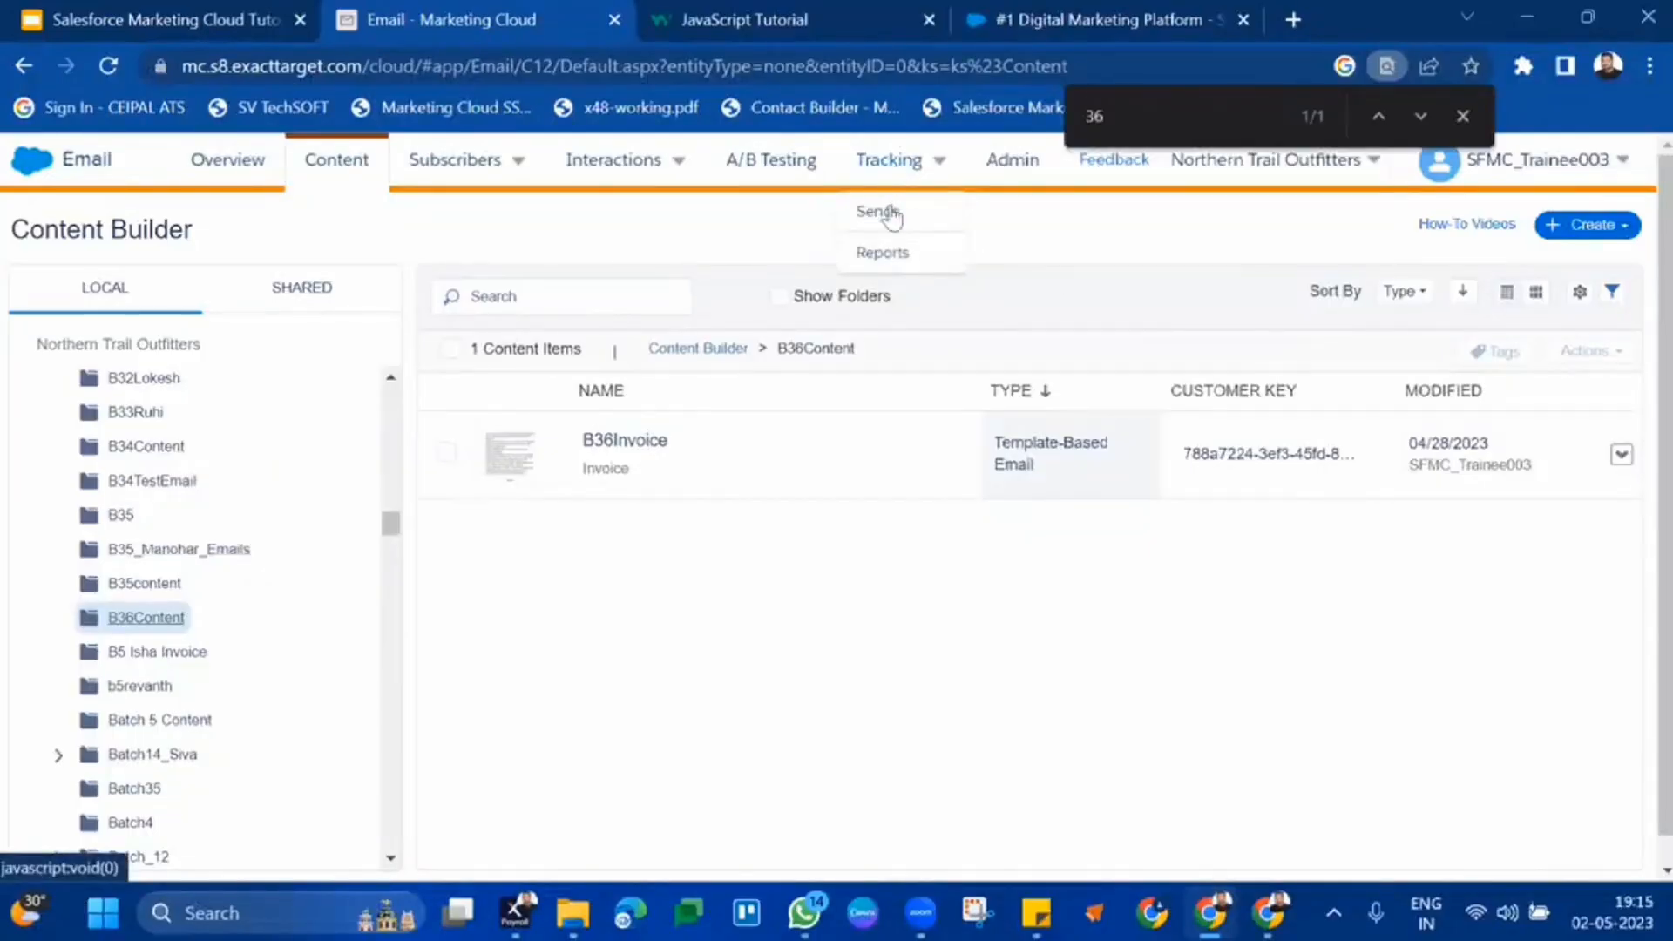
pyautogui.click(888, 215)
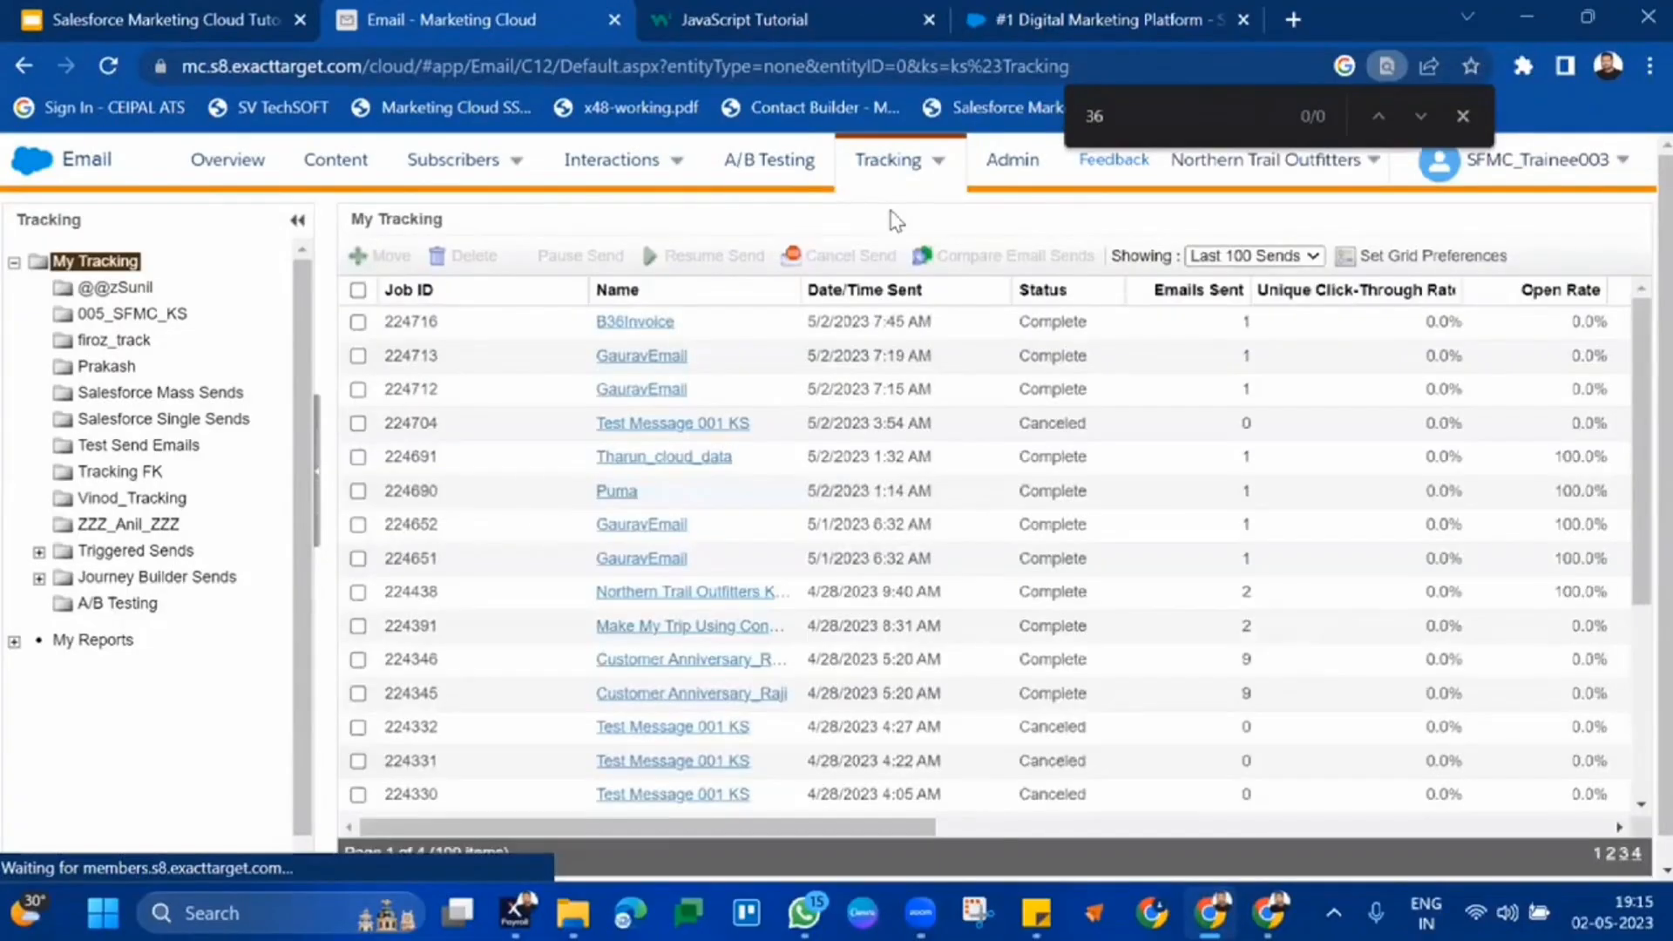
pyautogui.doubleClick(421, 336)
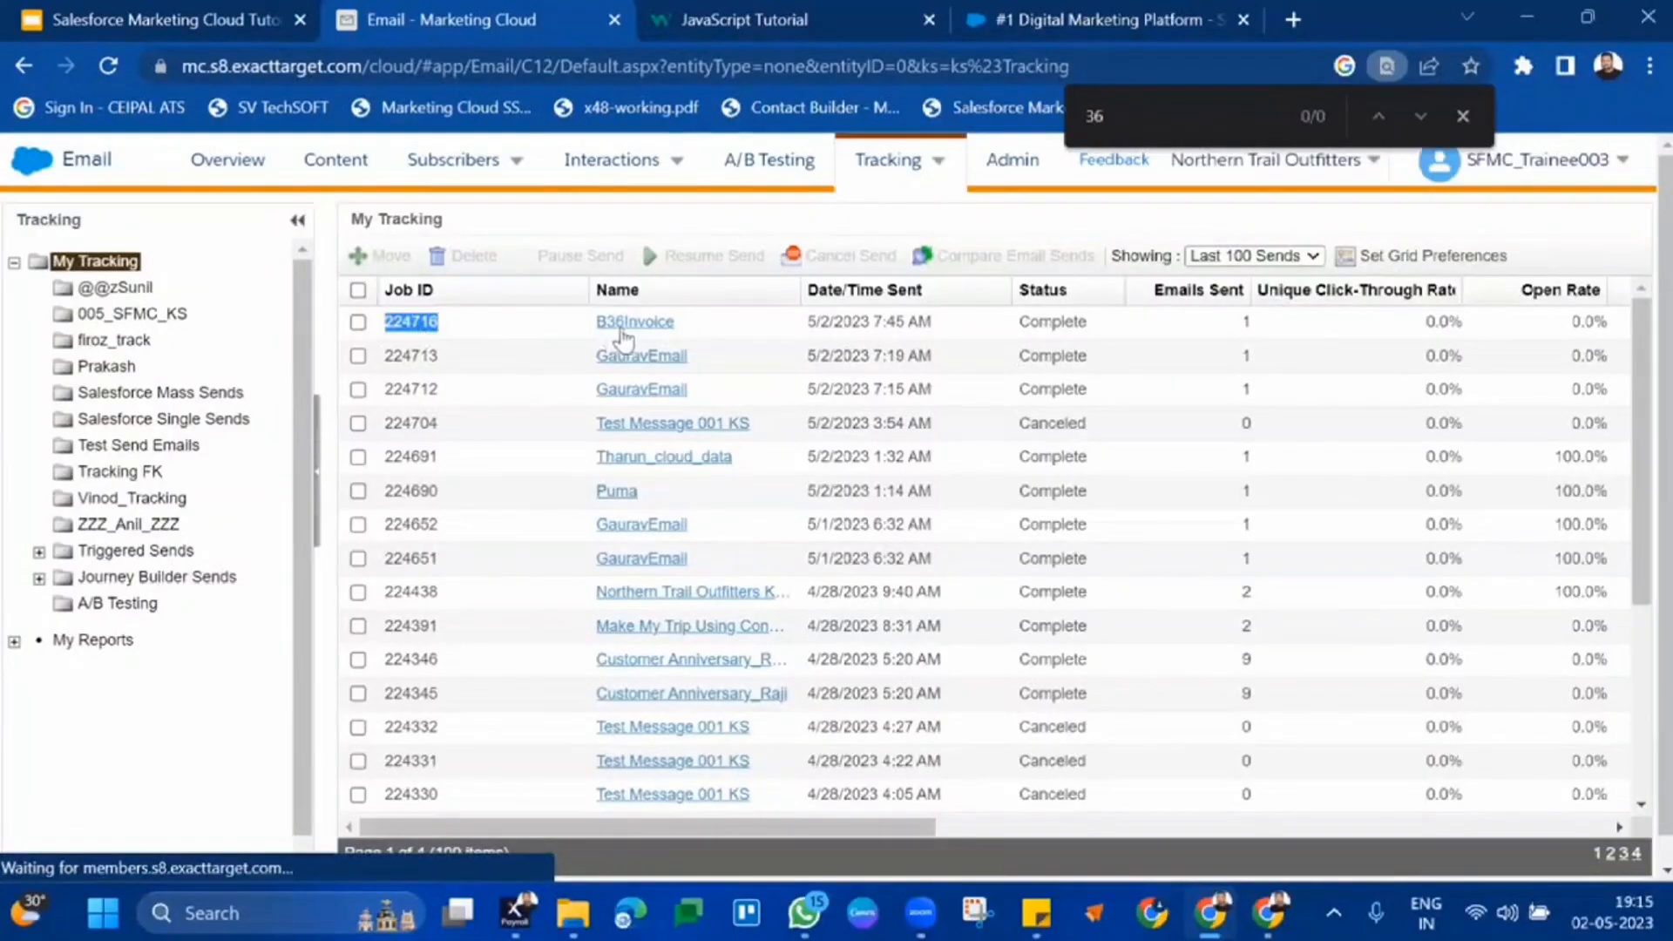
pyautogui.moveTo(574, 333)
pyautogui.mouseDown()
pyautogui.moveTo(698, 335)
pyautogui.moveTo(592, 333)
pyautogui.mouseUp()
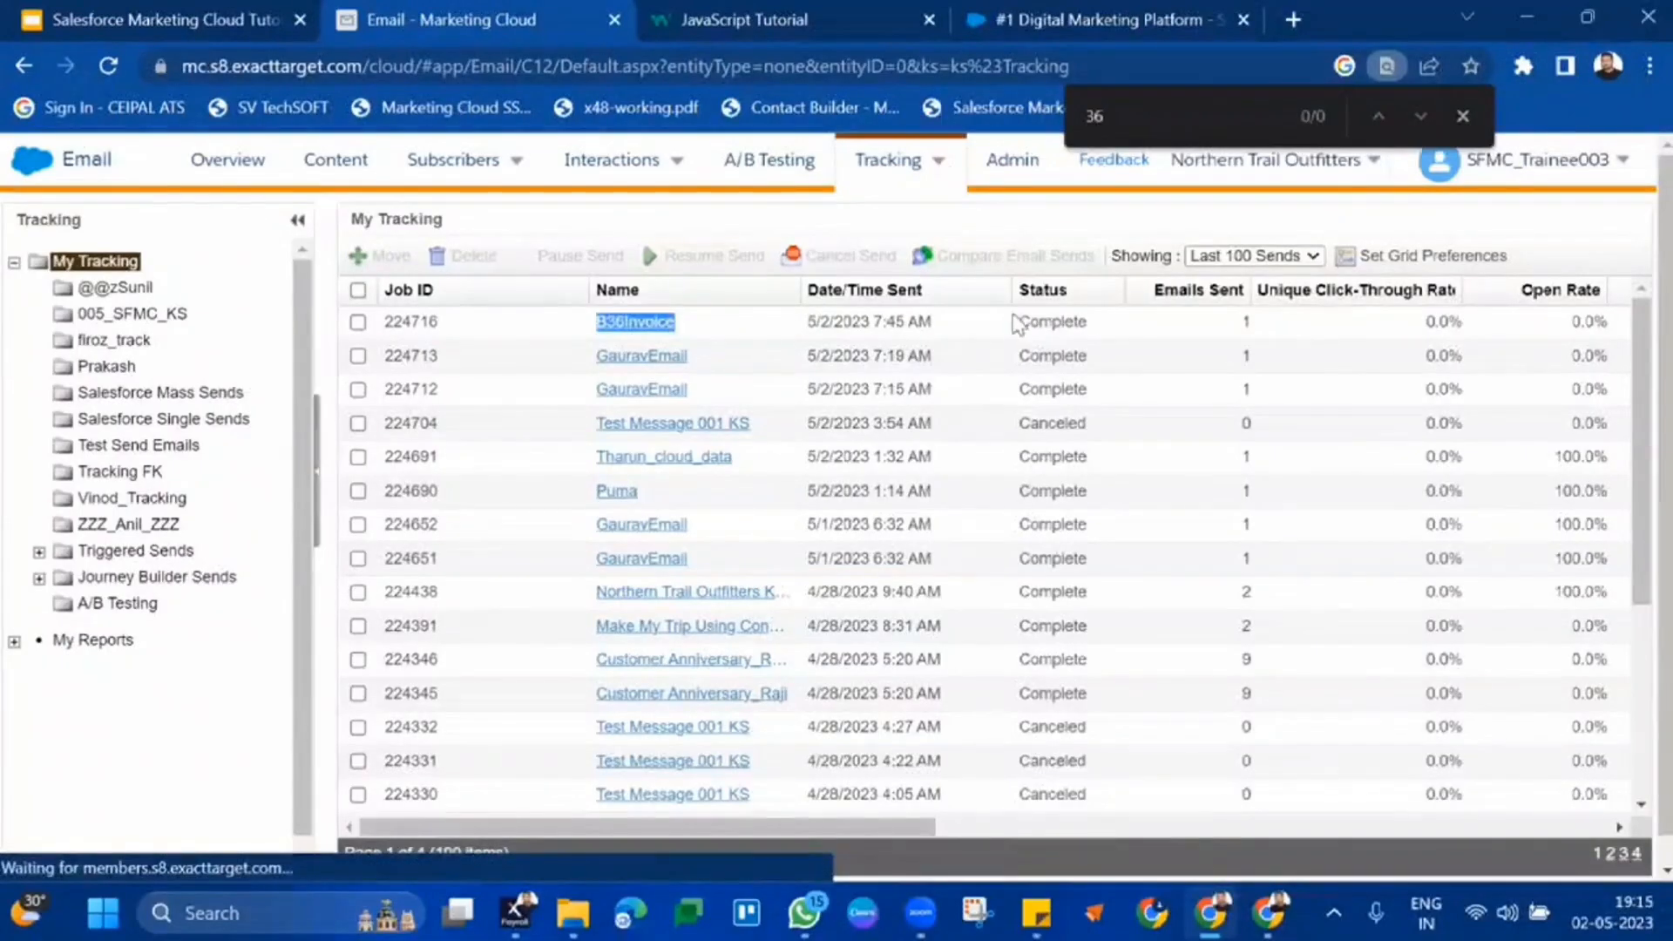
pyautogui.doubleClick(1029, 324)
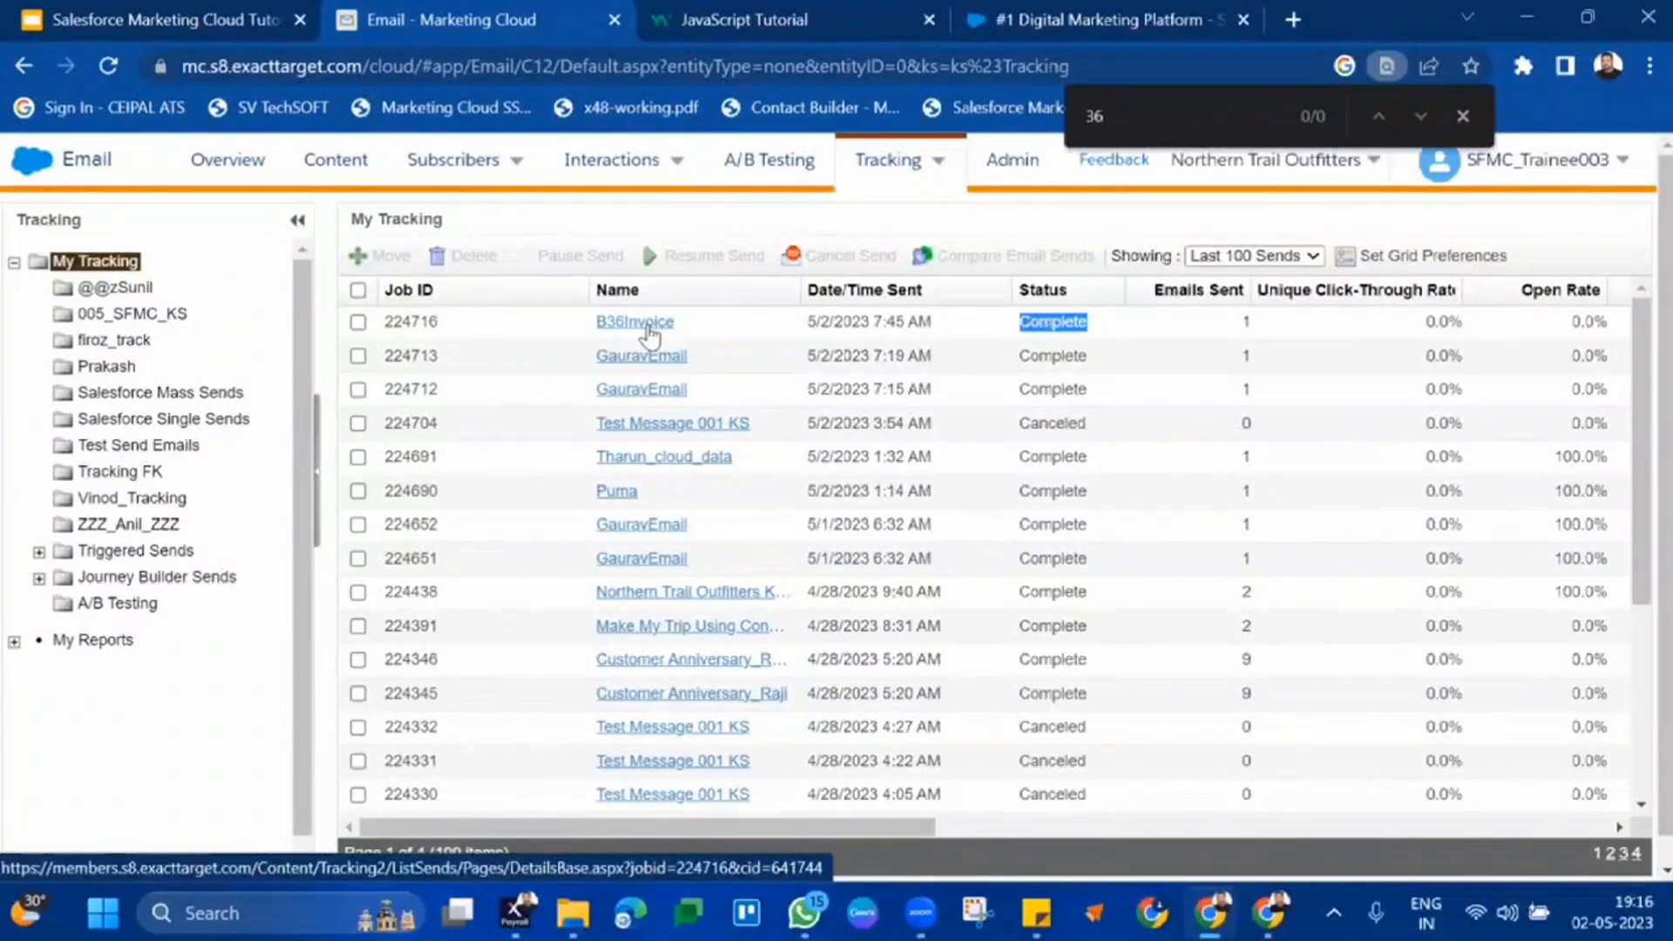
pyautogui.click(647, 328)
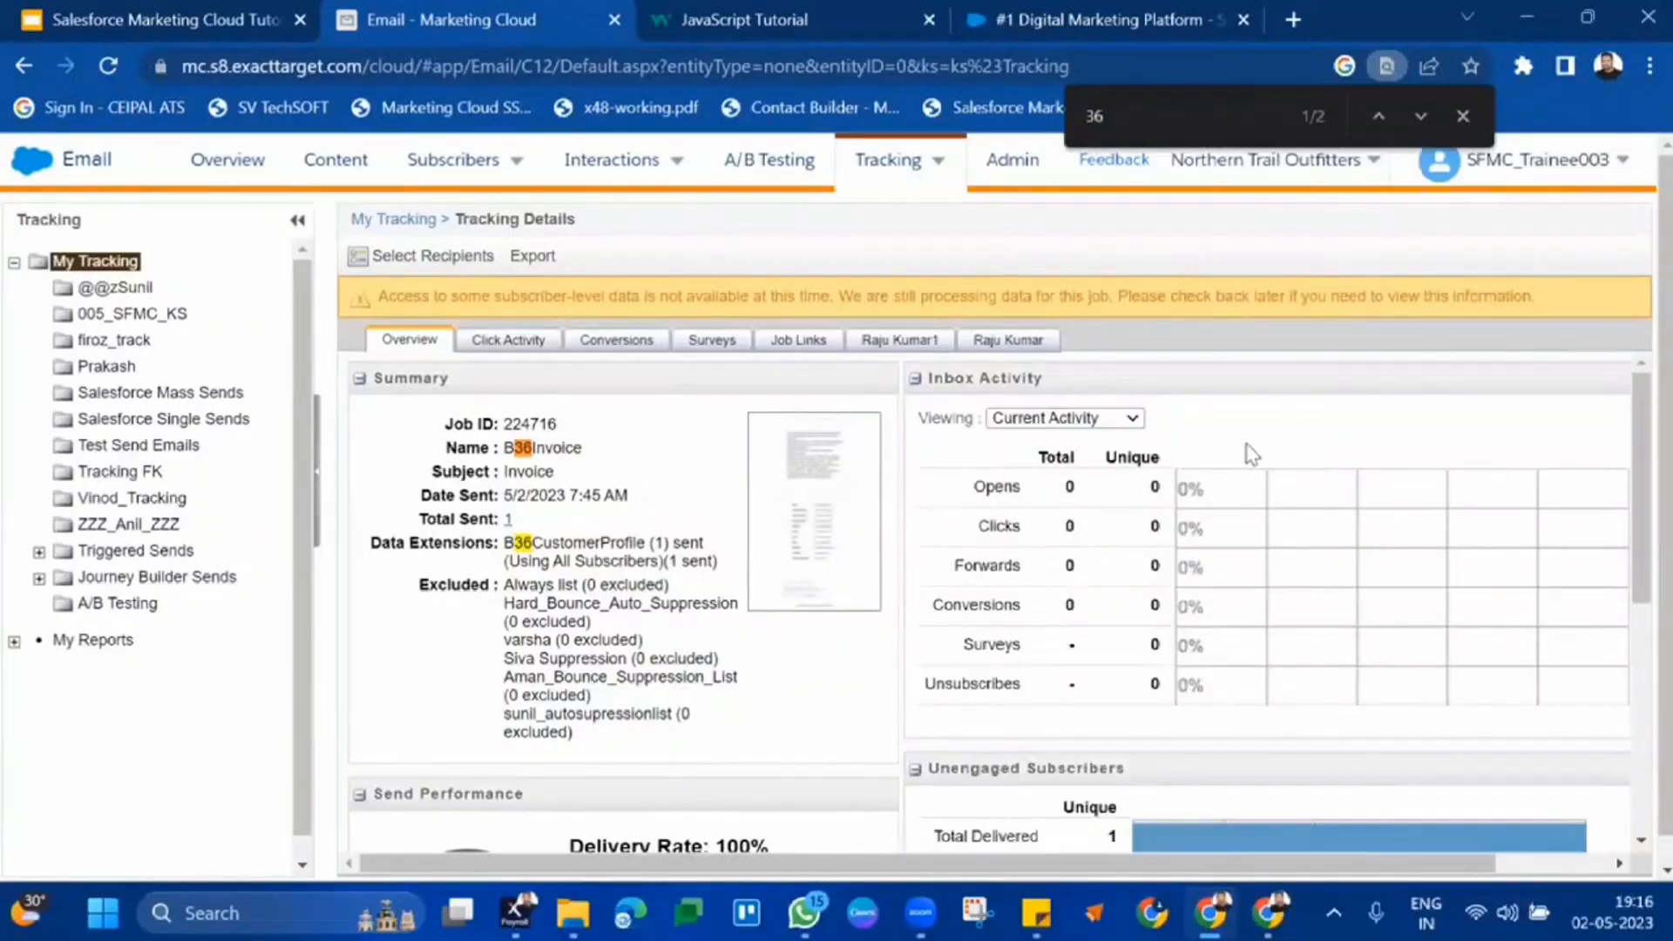
# Step: Examine the inbox activity metrics: opens, clicks, forwards, conversions, surveys and unsubscribes
pyautogui.doubleClick(1011, 487)
pyautogui.doubleClick(950, 508)
pyautogui.doubleClick(975, 499)
pyautogui.doubleClick(978, 528)
pyautogui.click(976, 527)
pyautogui.doubleClick(976, 529)
pyautogui.doubleClick(955, 582)
pyautogui.doubleClick(990, 607)
pyautogui.doubleClick(969, 655)
pyautogui.doubleClick(982, 690)
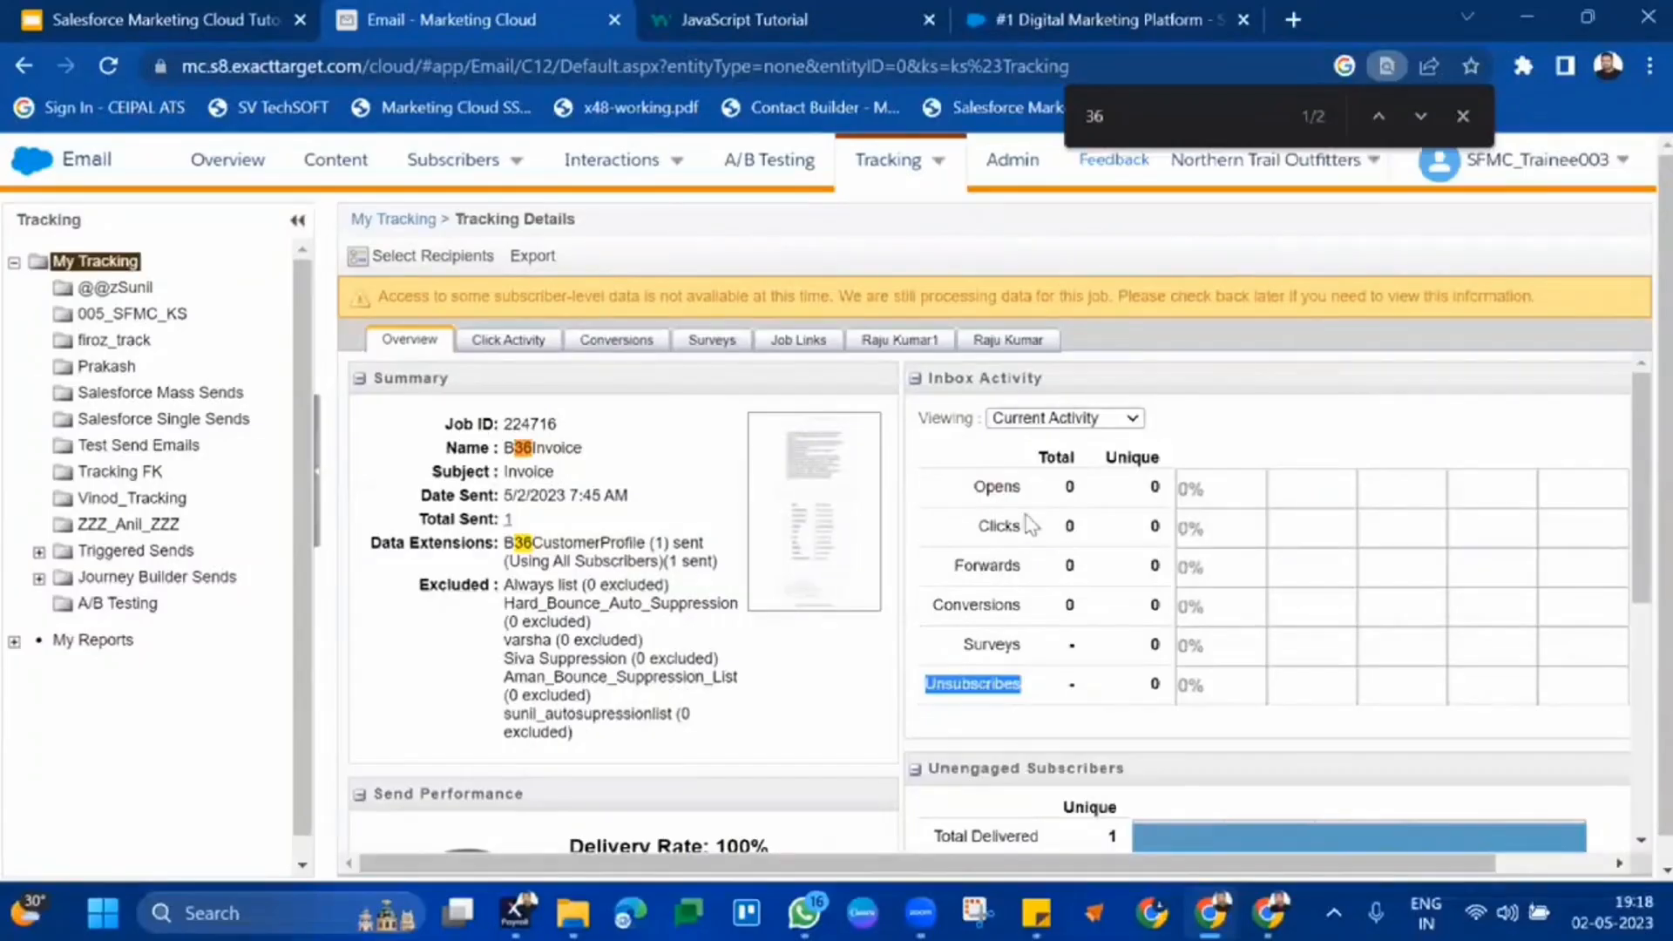
# Step: Examine the send performance section for total, hard and soft bounces
pyautogui.scroll(-4, 947, 468)
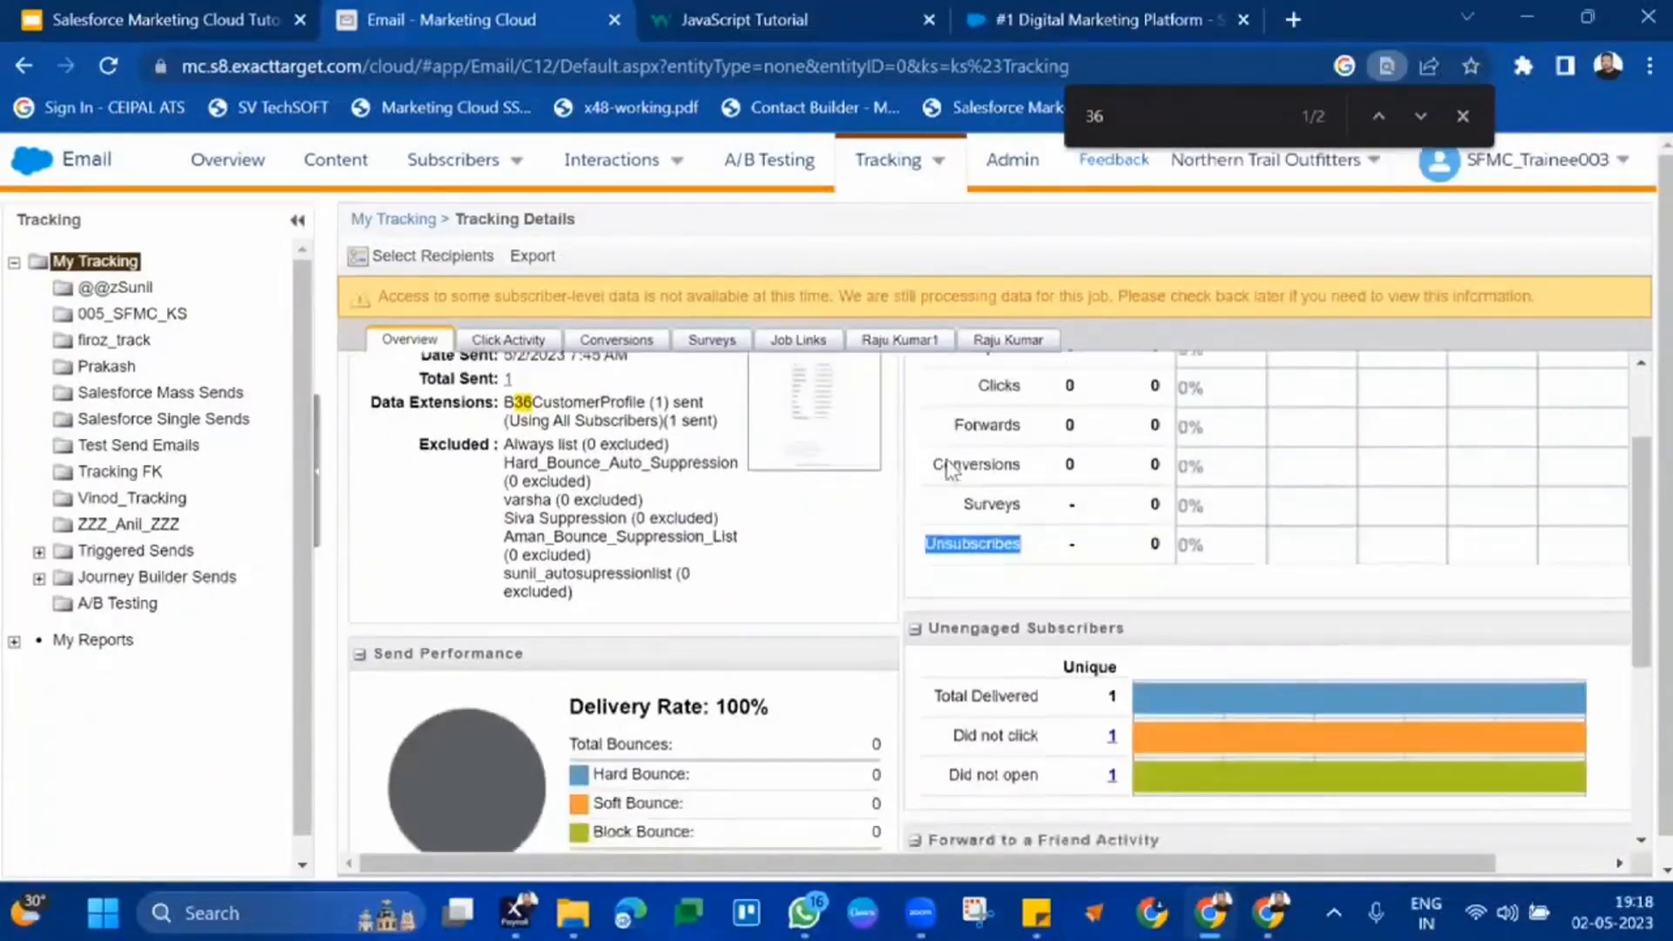
pyautogui.scroll(-1, 947, 469)
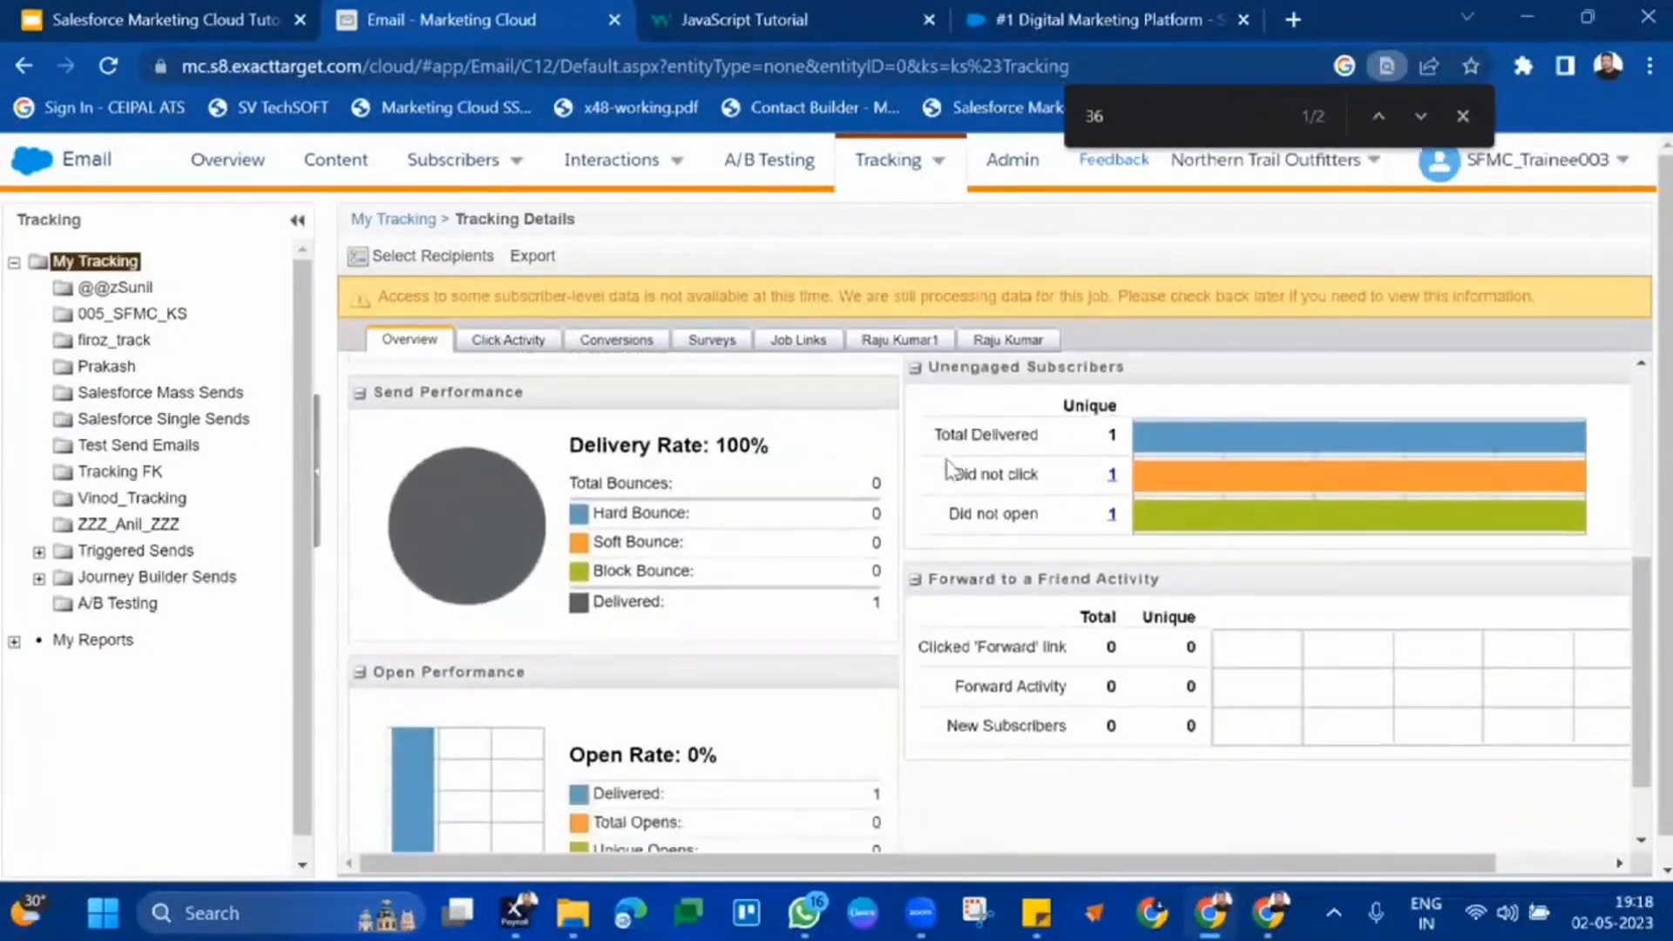
pyautogui.tripleClick(644, 484)
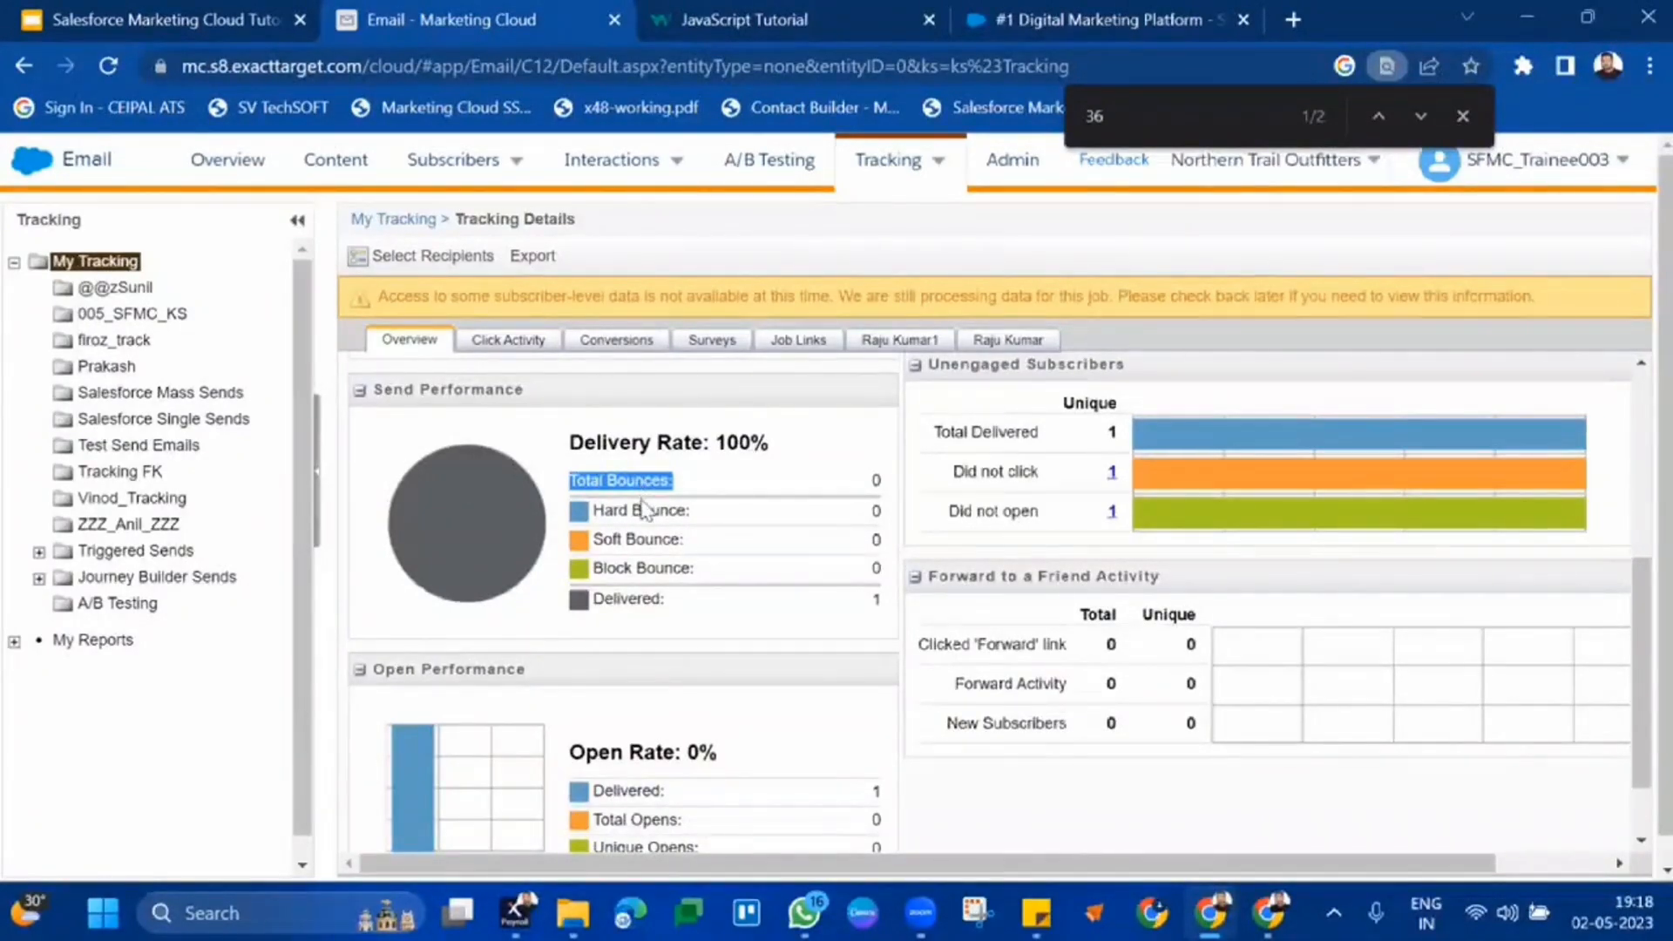
pyautogui.click(644, 510)
pyautogui.tripleClick(645, 510)
pyautogui.click(642, 540)
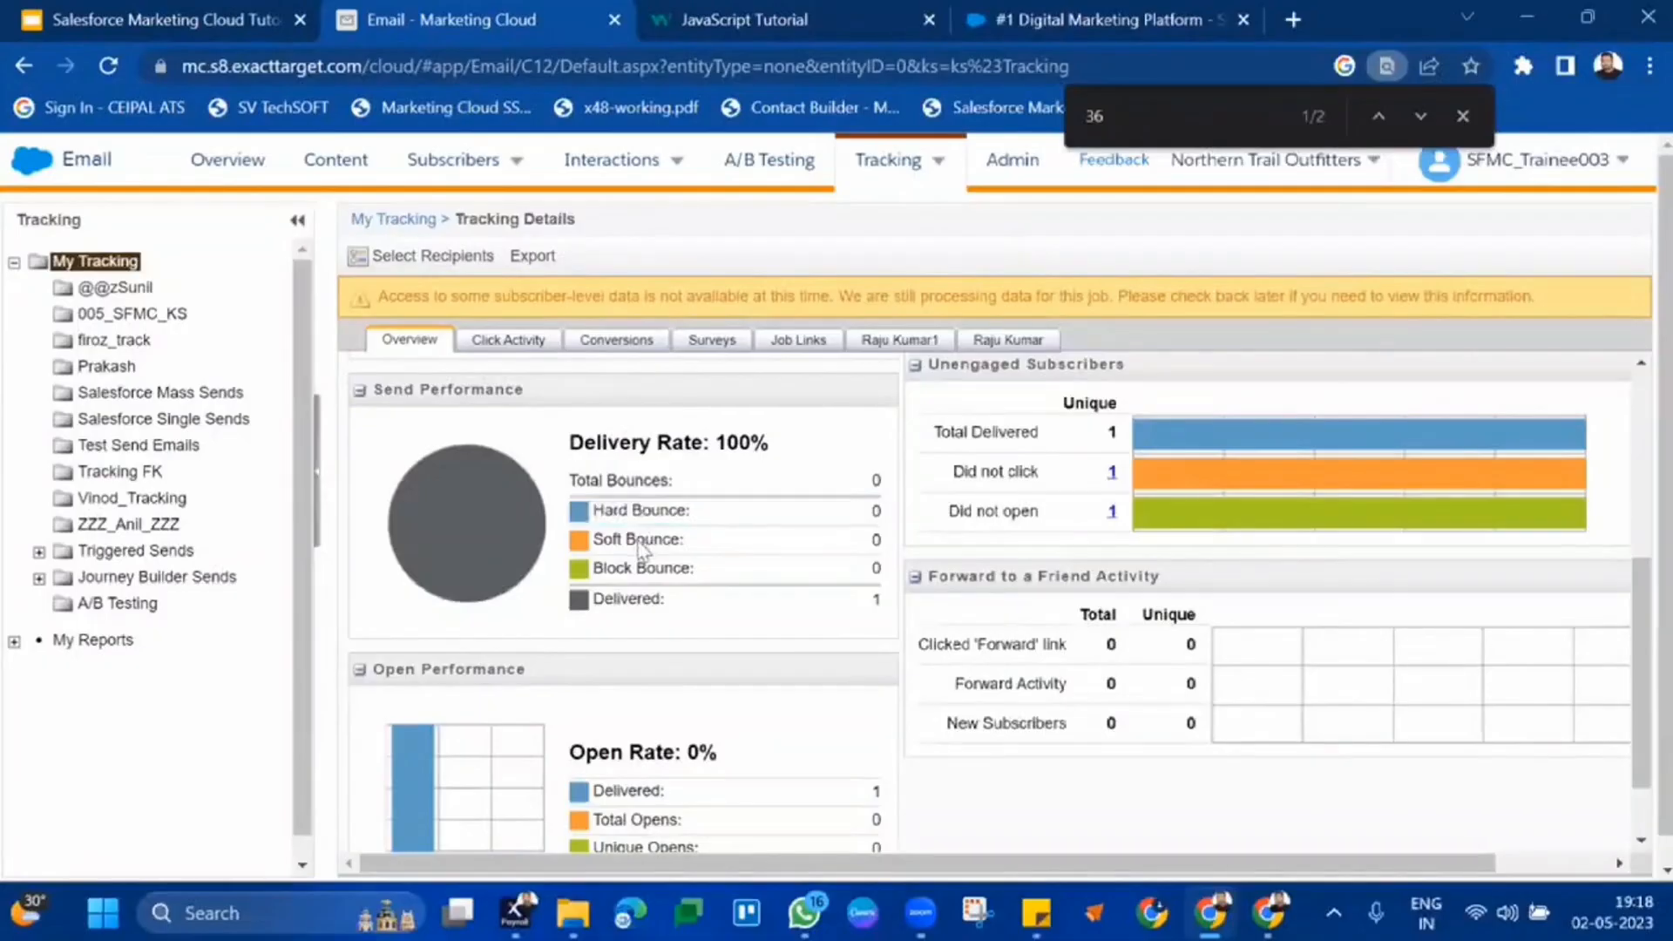
pyautogui.tripleClick(642, 540)
# Step: Examine the open rate, forward-to-a-friend activity and unengaged subscribers, and close the page search
pyautogui.scroll(-3, 642, 544)
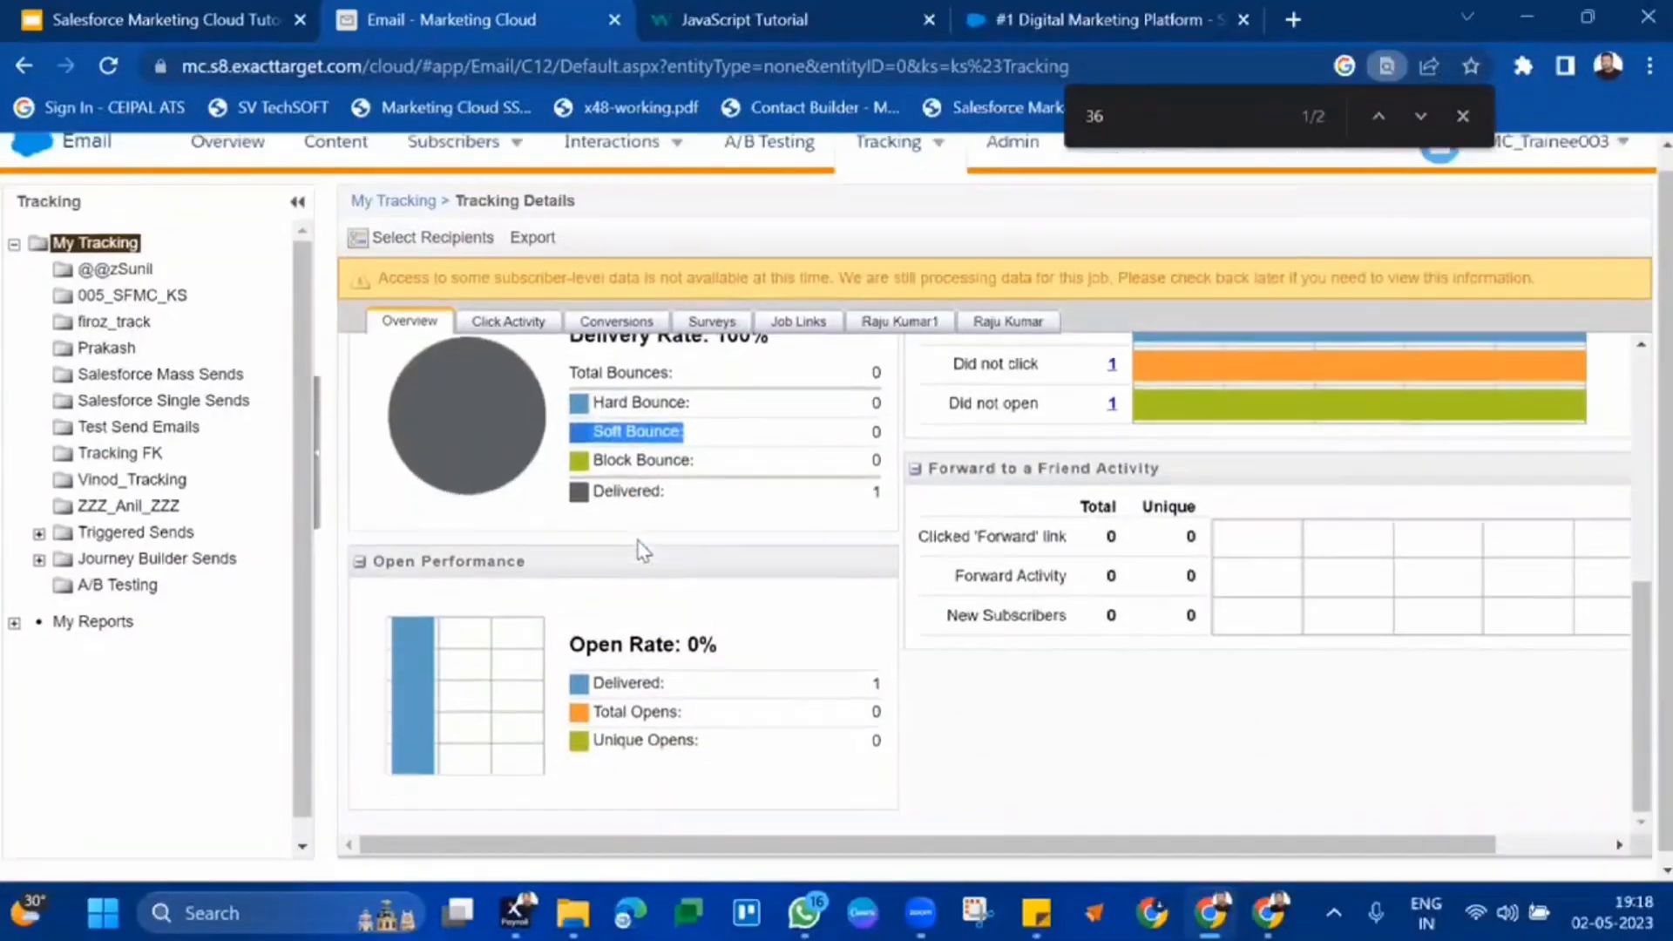
pyautogui.tripleClick(617, 626)
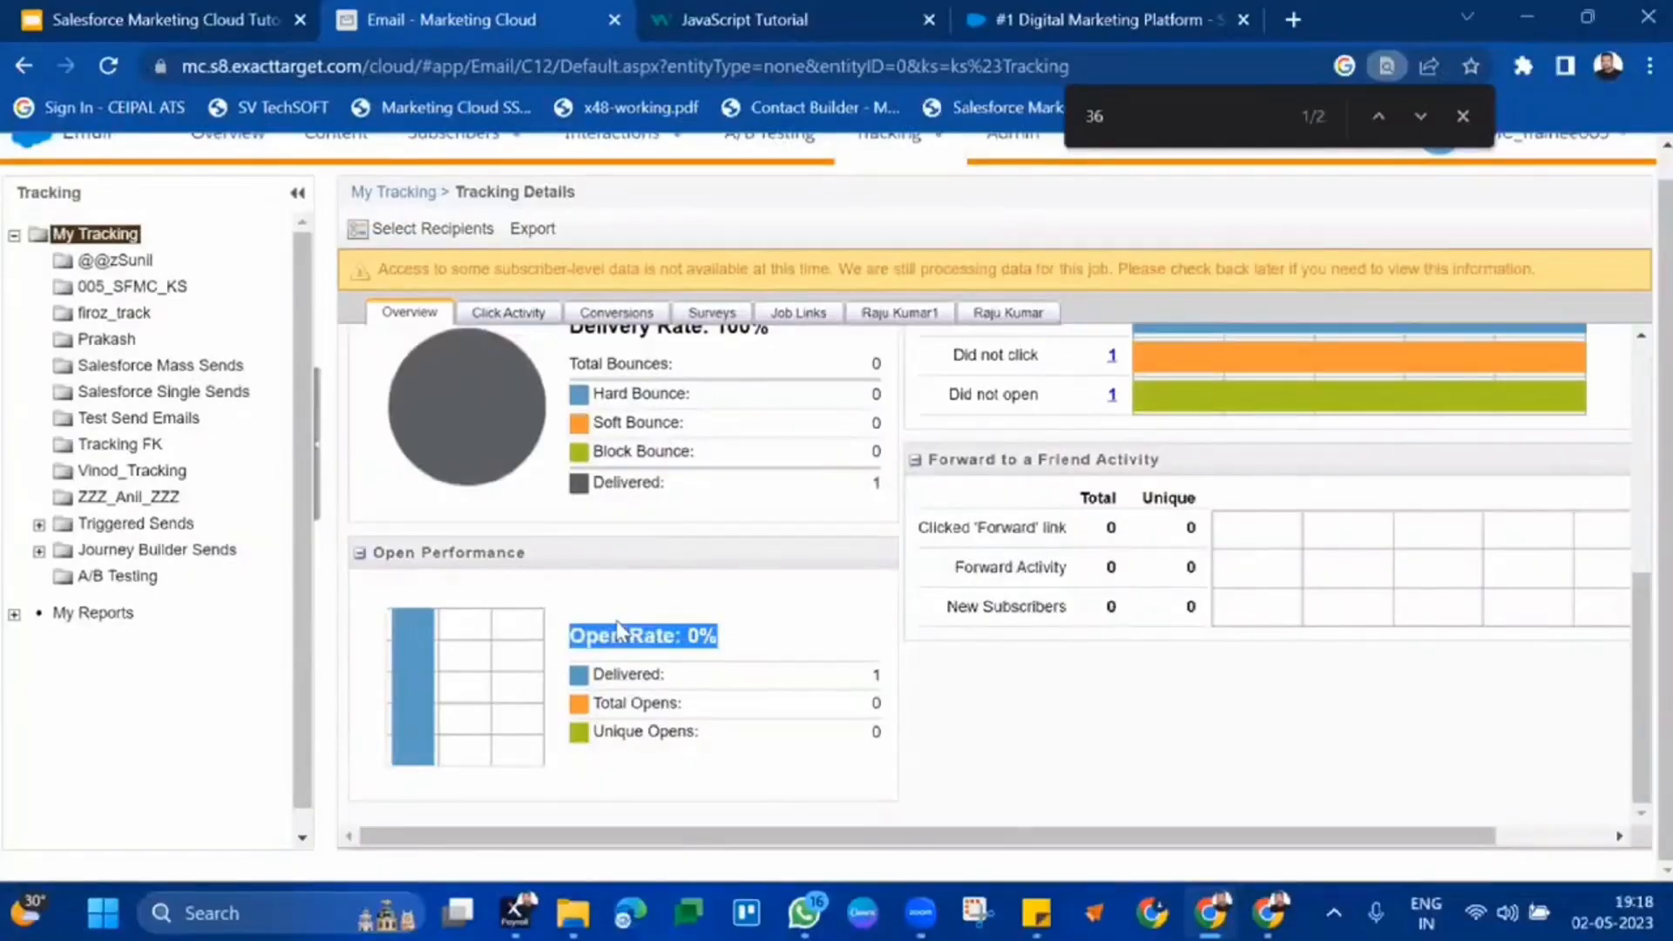
pyautogui.tripleClick(989, 528)
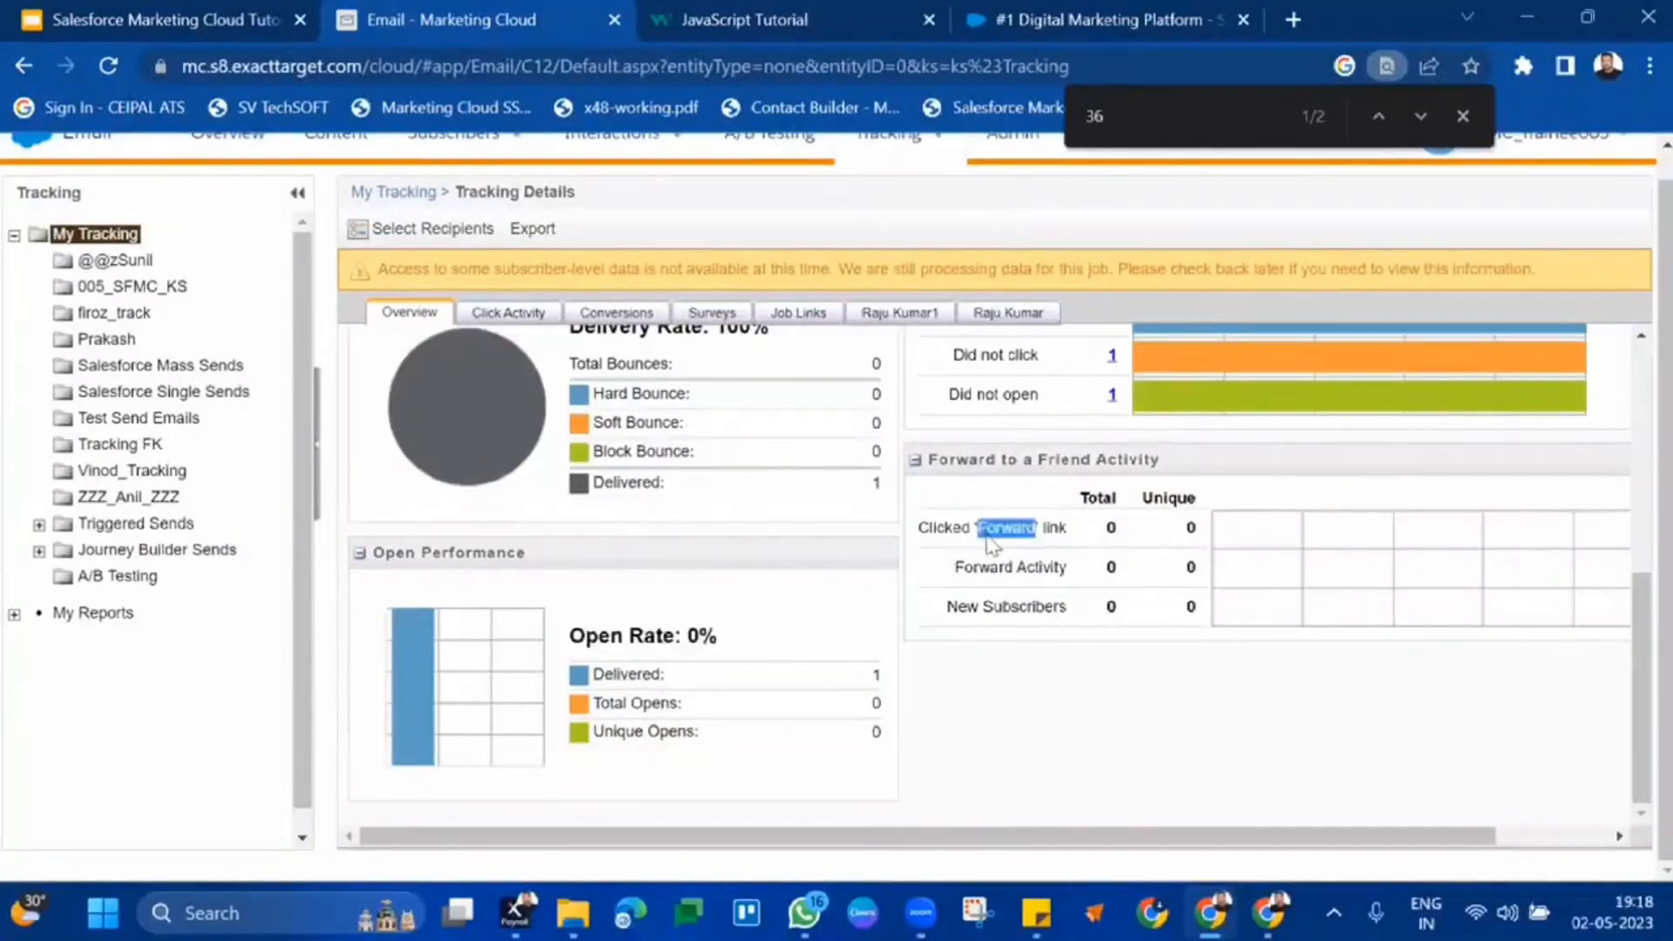
pyautogui.scroll(3, 989, 540)
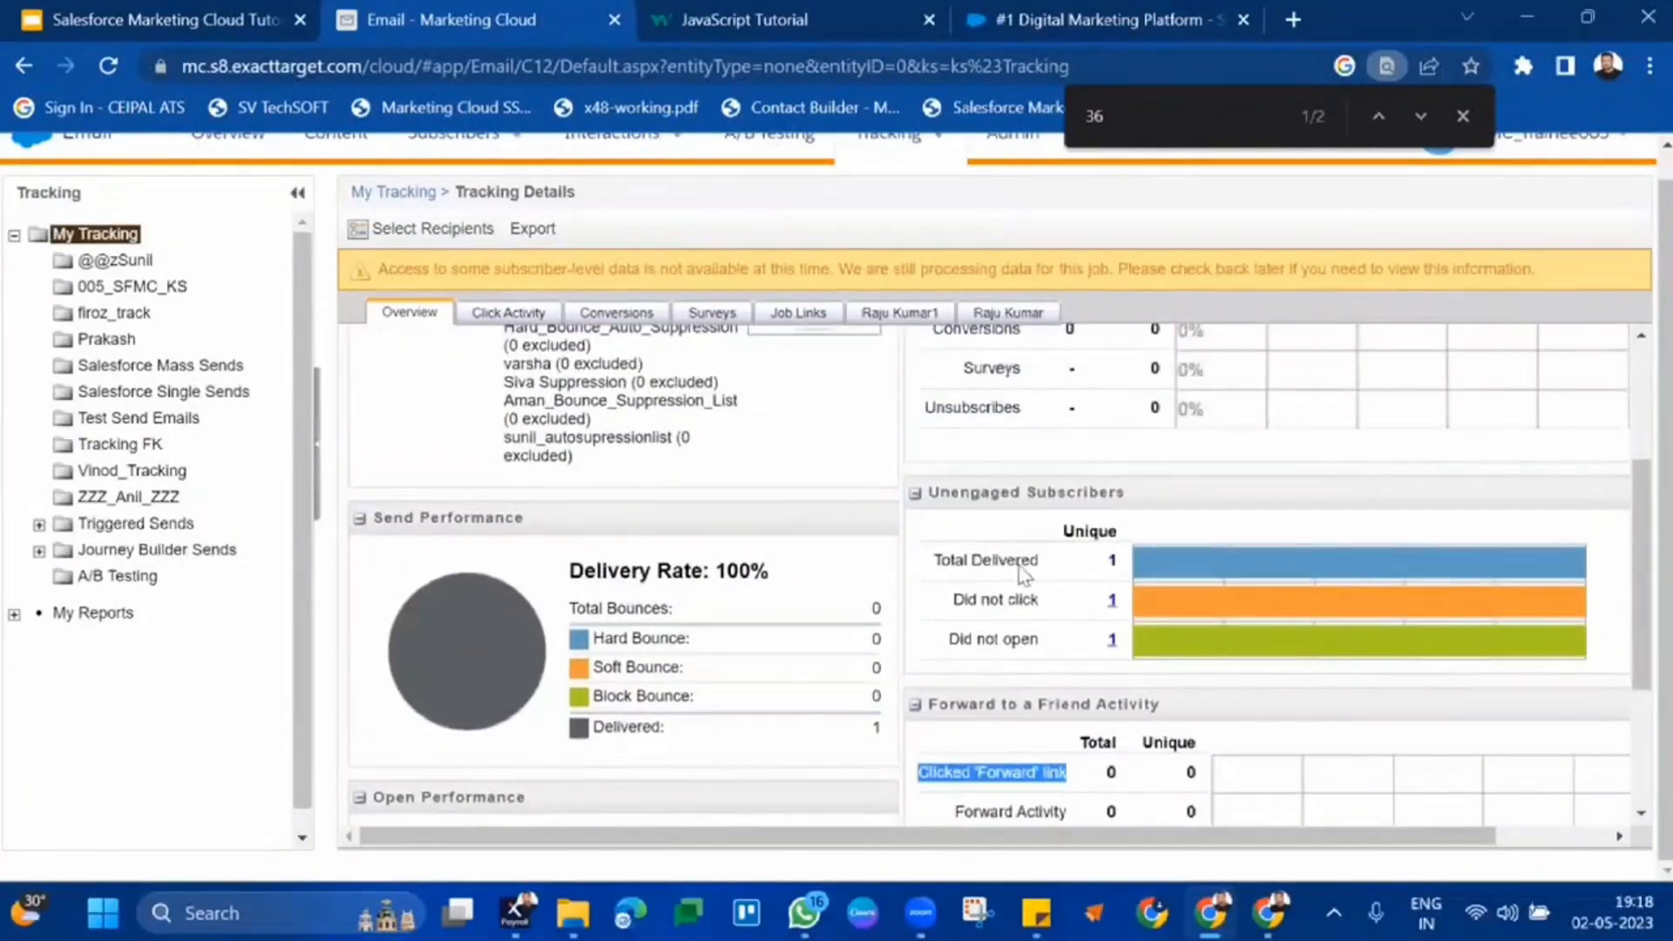
pyautogui.scroll(2, 993, 548)
pyautogui.scroll(-3, 1015, 488)
pyautogui.scroll(5, 1019, 470)
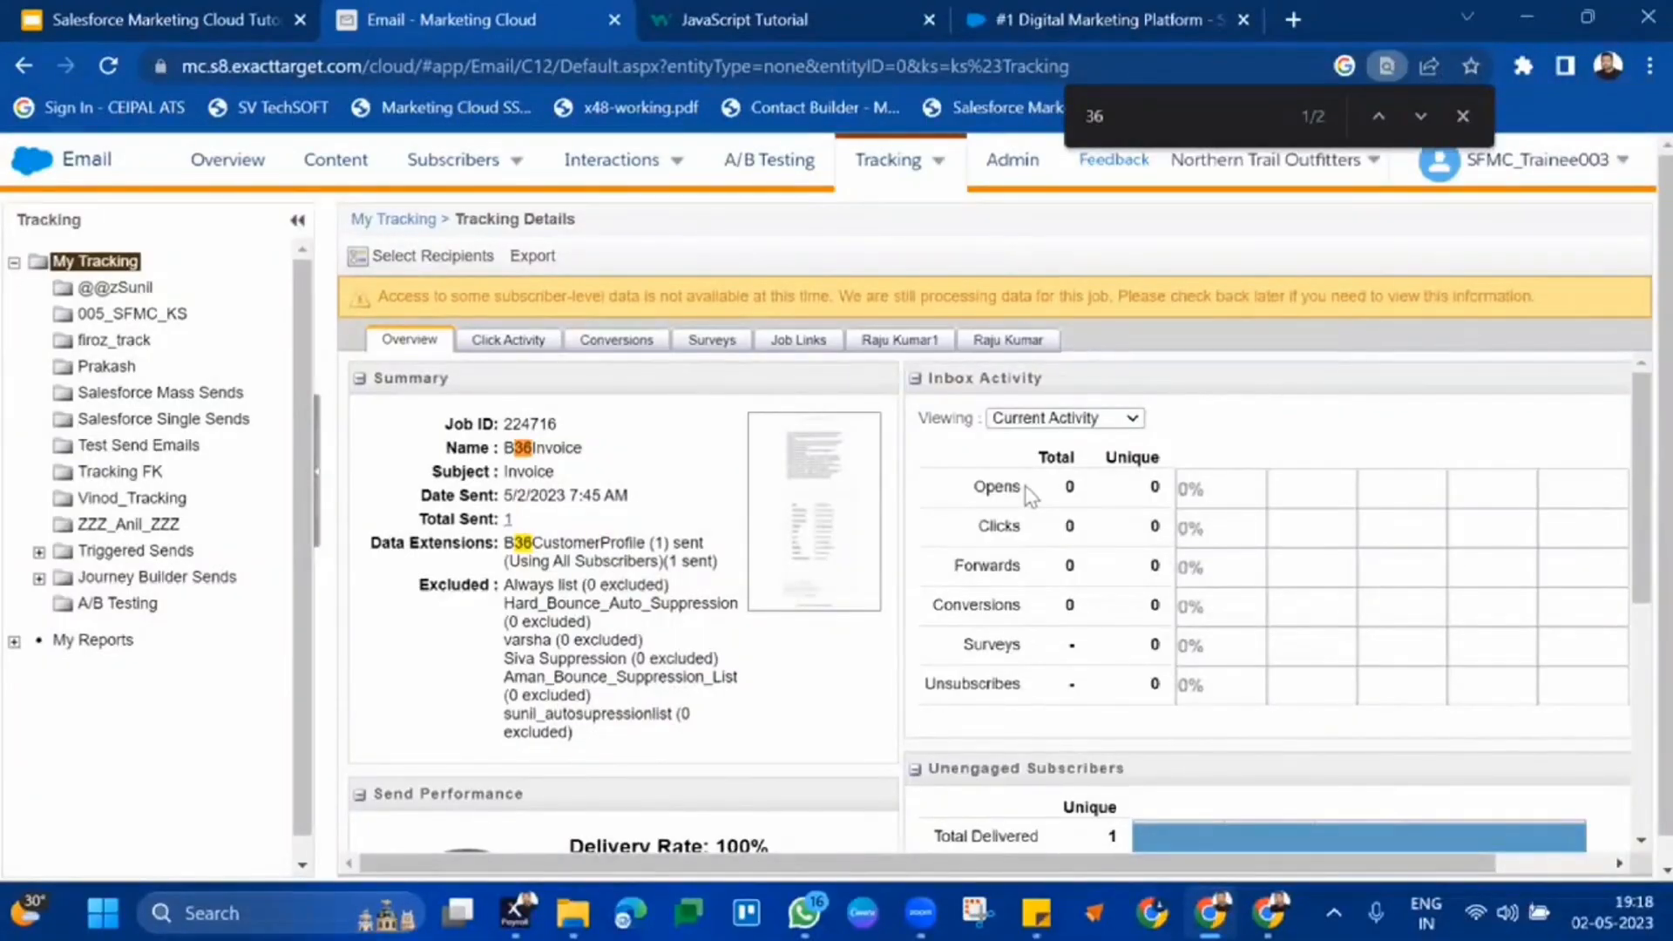
pyautogui.click(1462, 115)
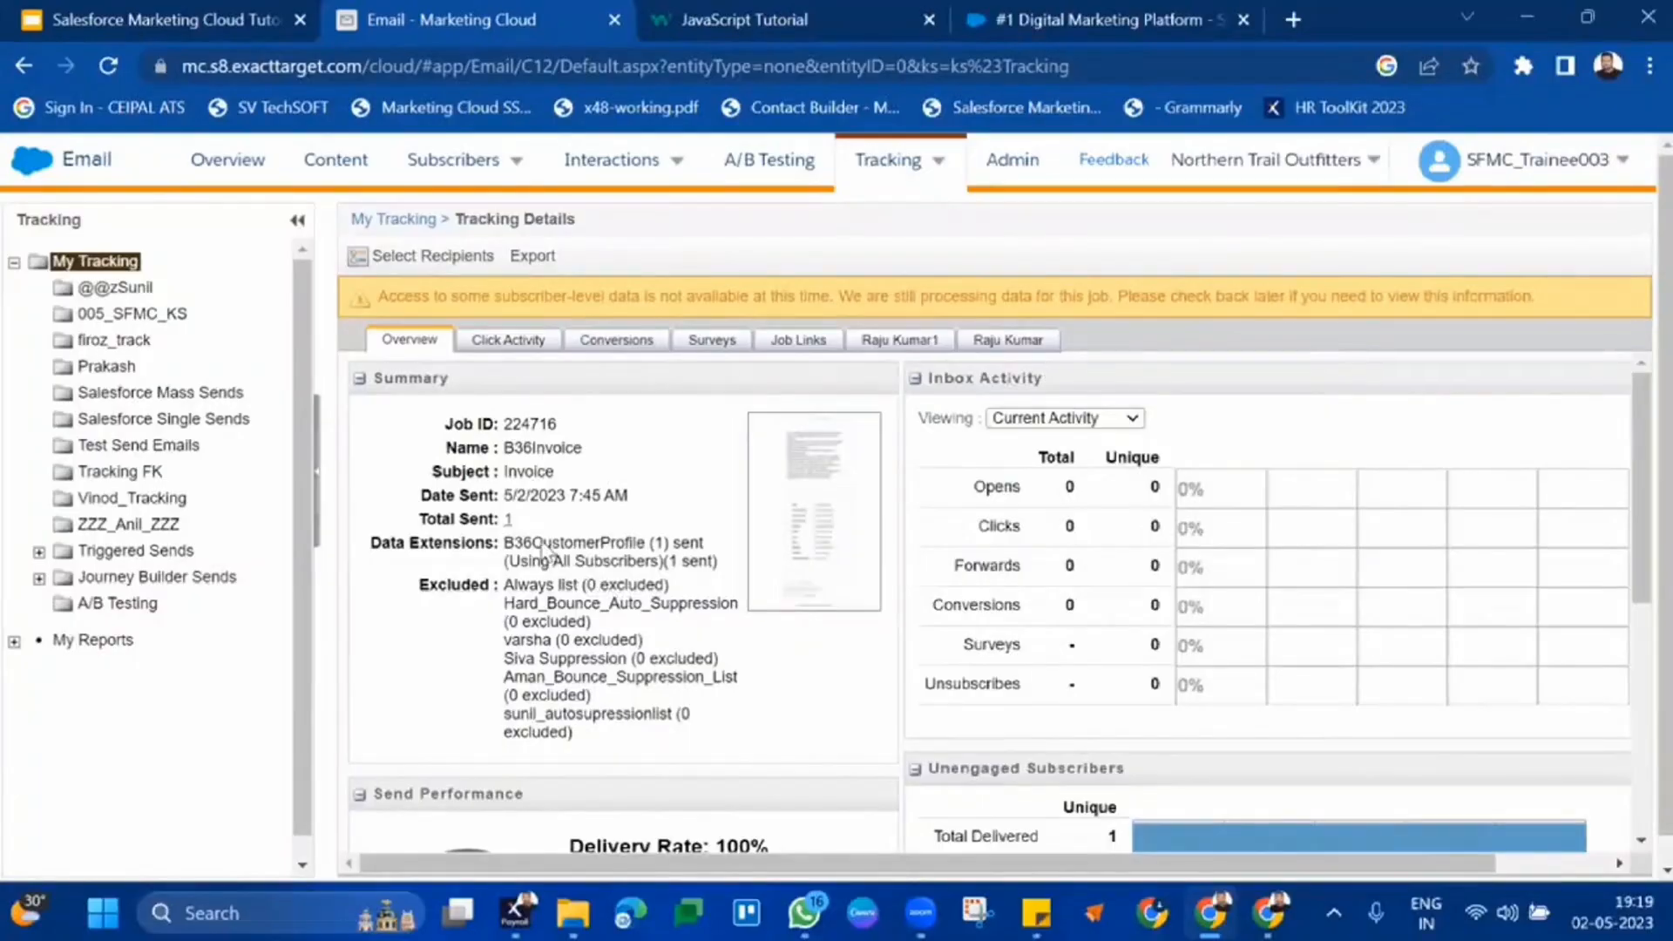
# Step: Check the Total Sent figure in the job summary, and open the Gmail inbox in place of the JavaScript tutorial page
pyautogui.moveTo(421, 520); pyautogui.dragTo(531, 521)
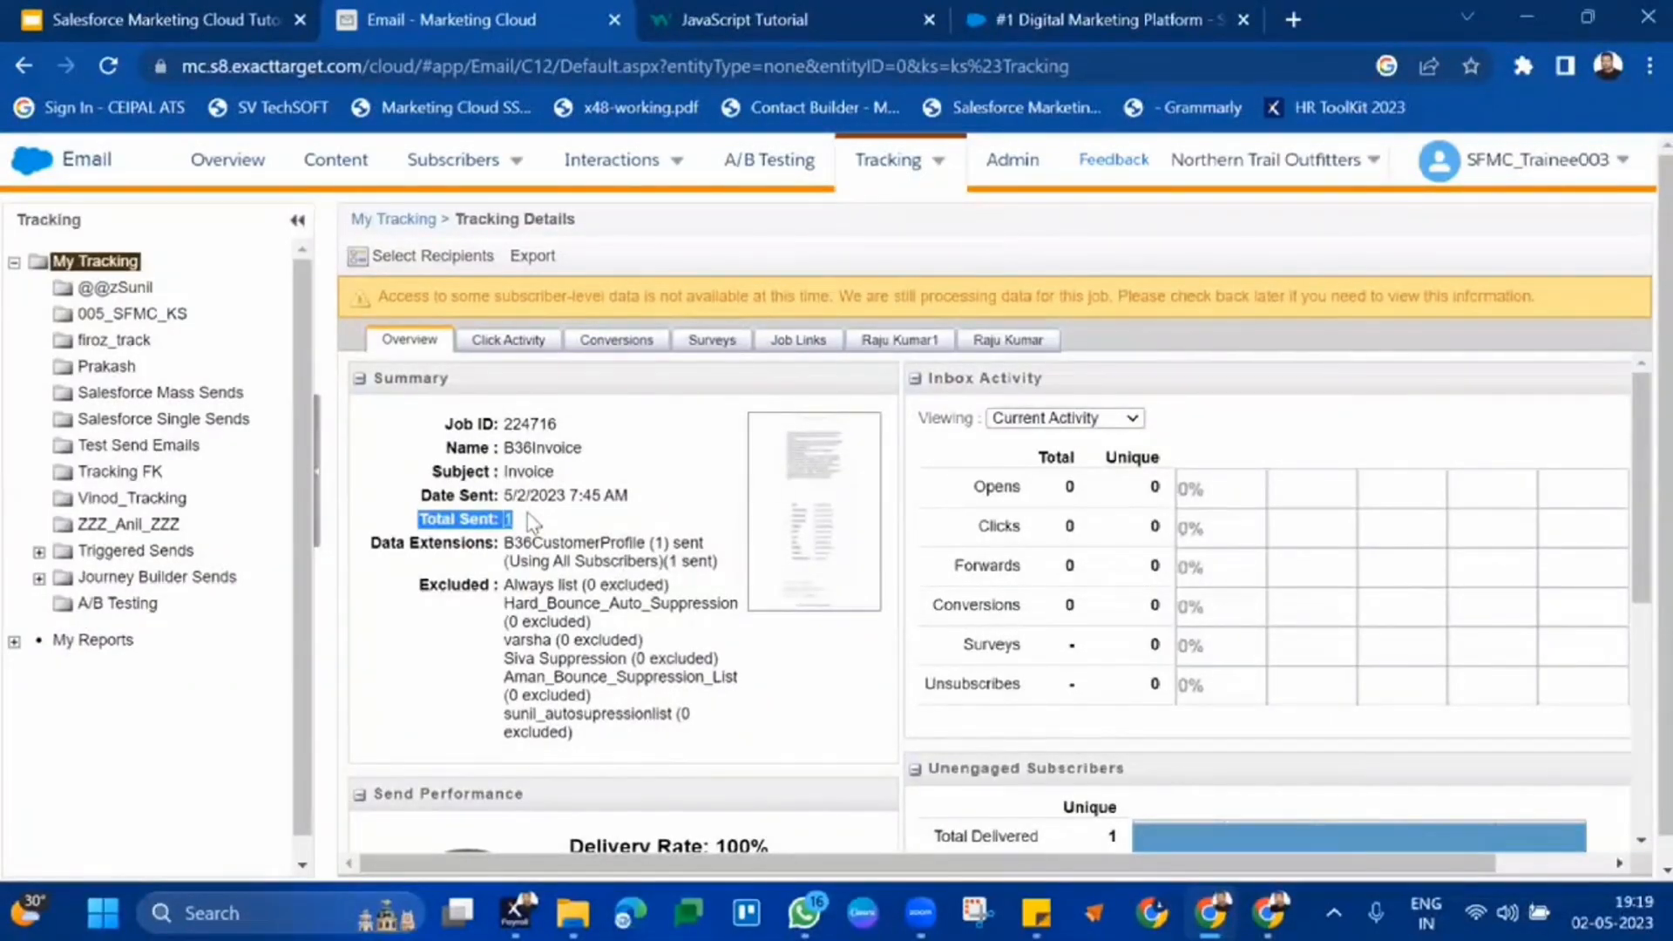
pyautogui.click(533, 521)
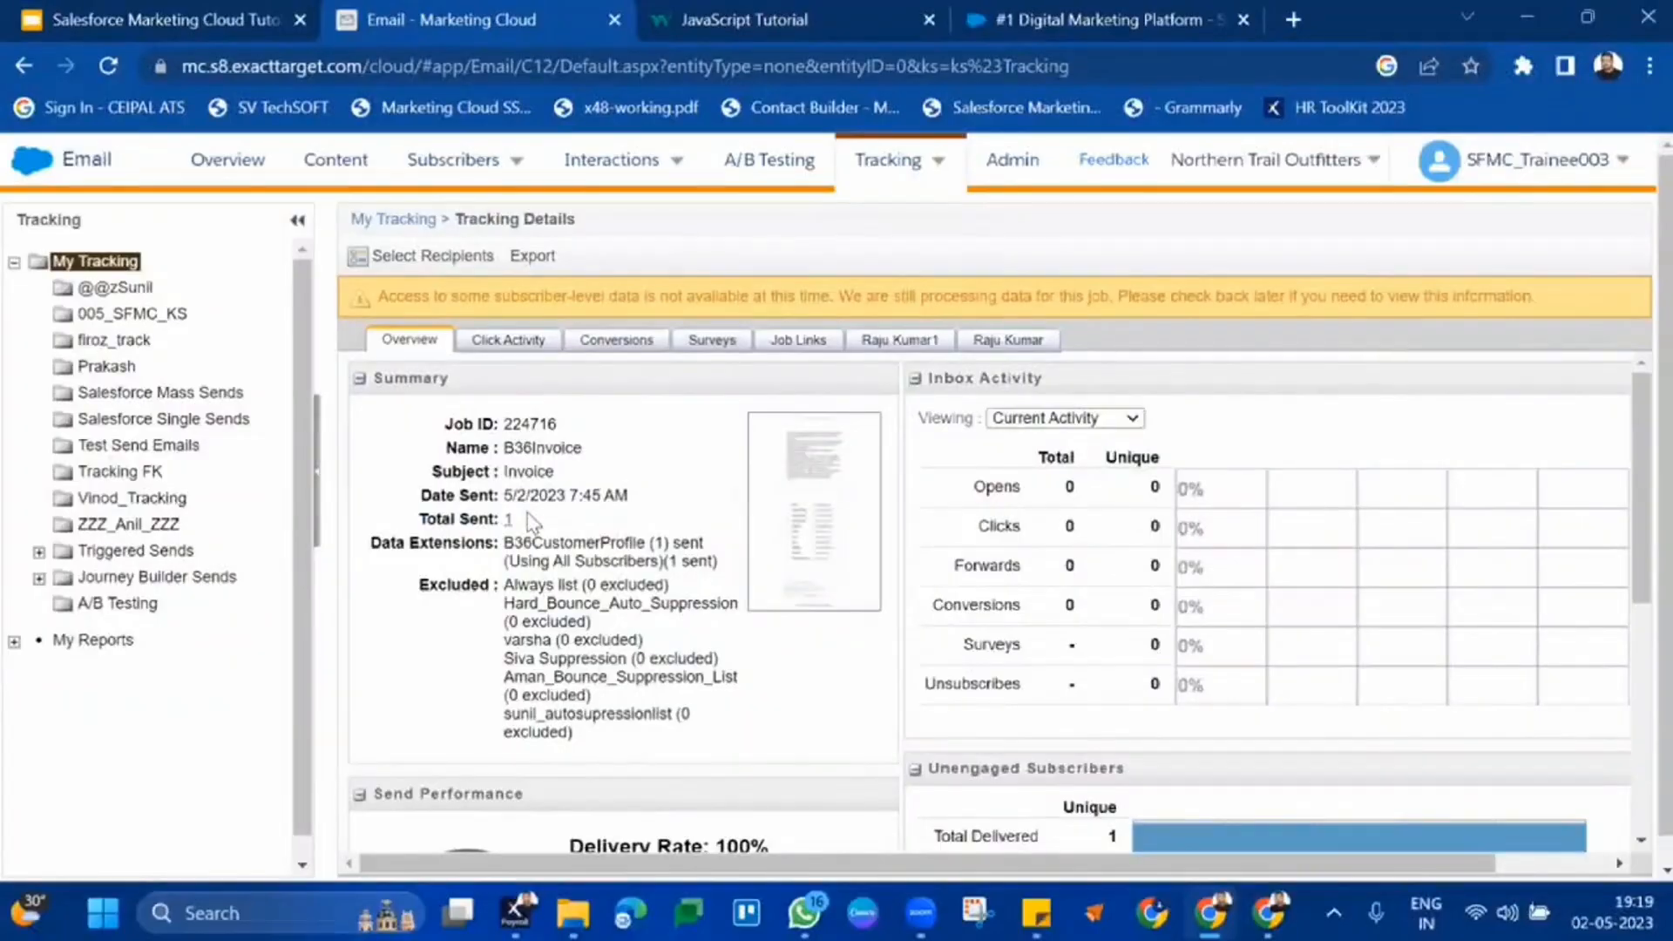
pyautogui.click(864, 14)
pyautogui.click(843, 76)
pyautogui.write('gm')
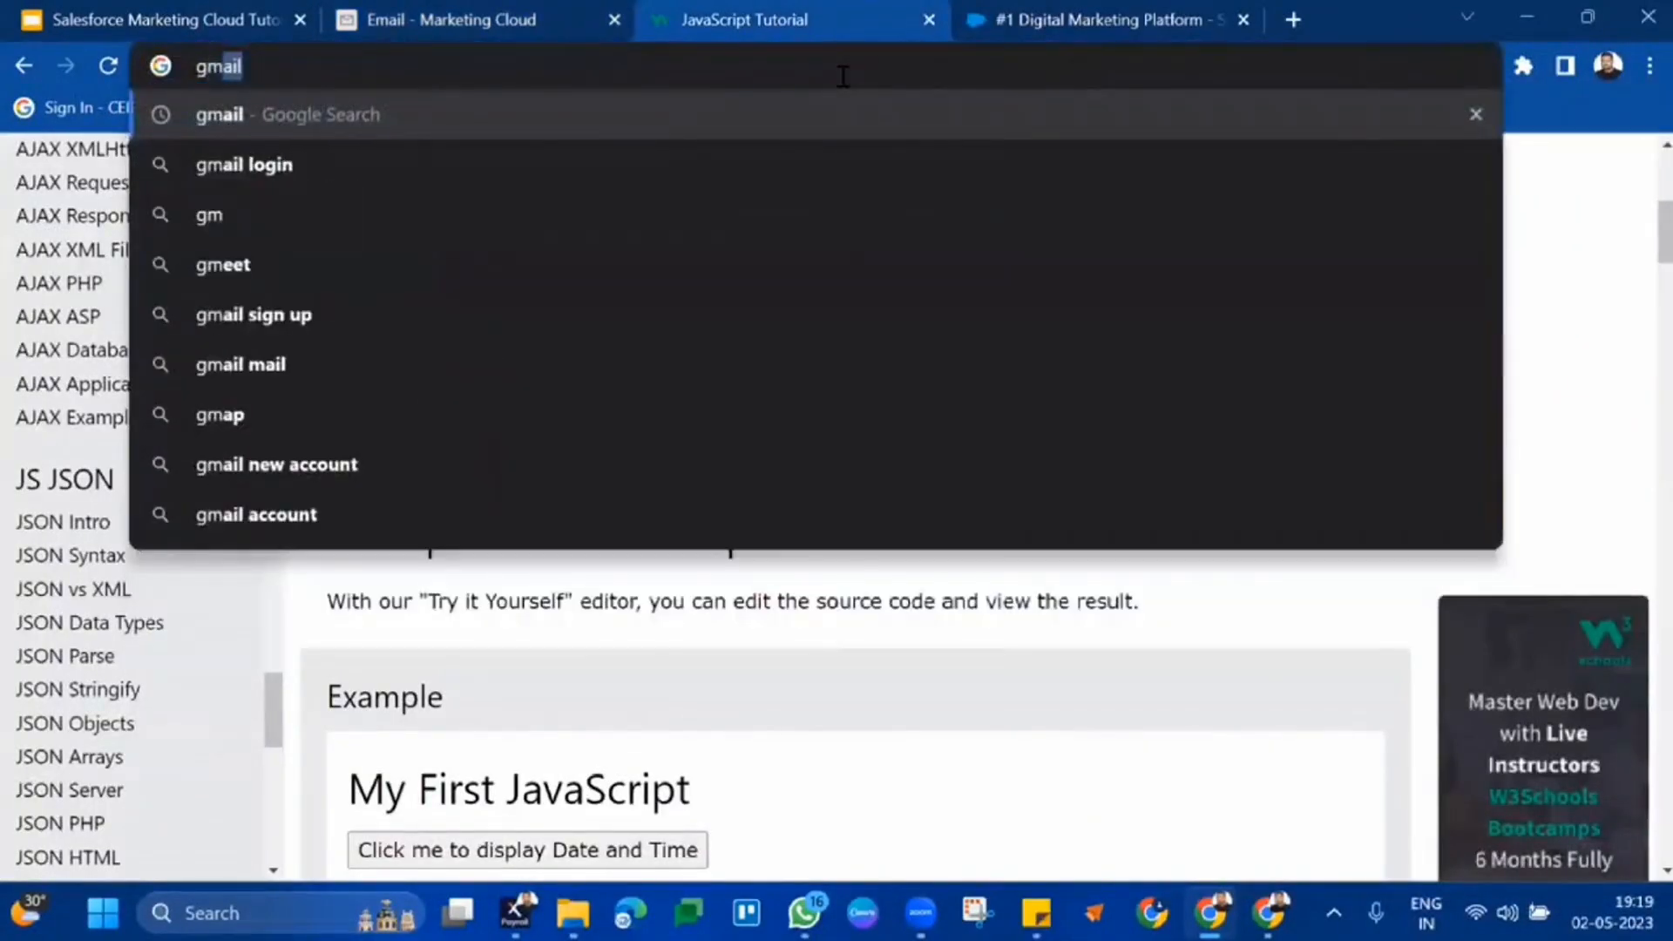
pyautogui.press('Return')
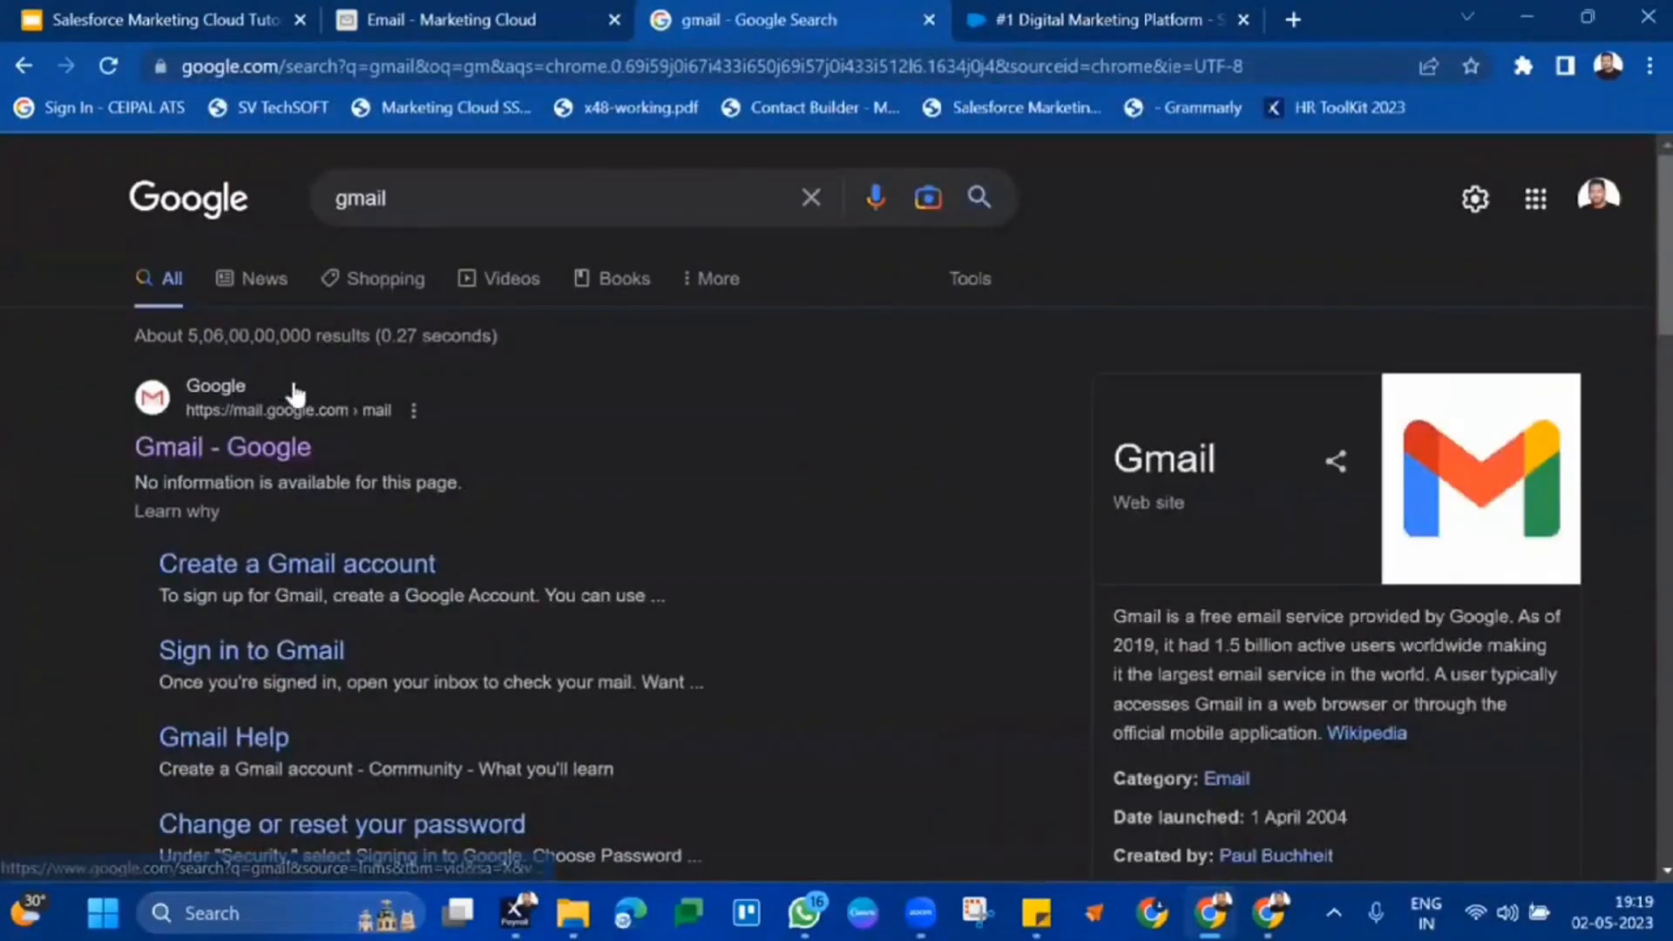
pyautogui.click(225, 452)
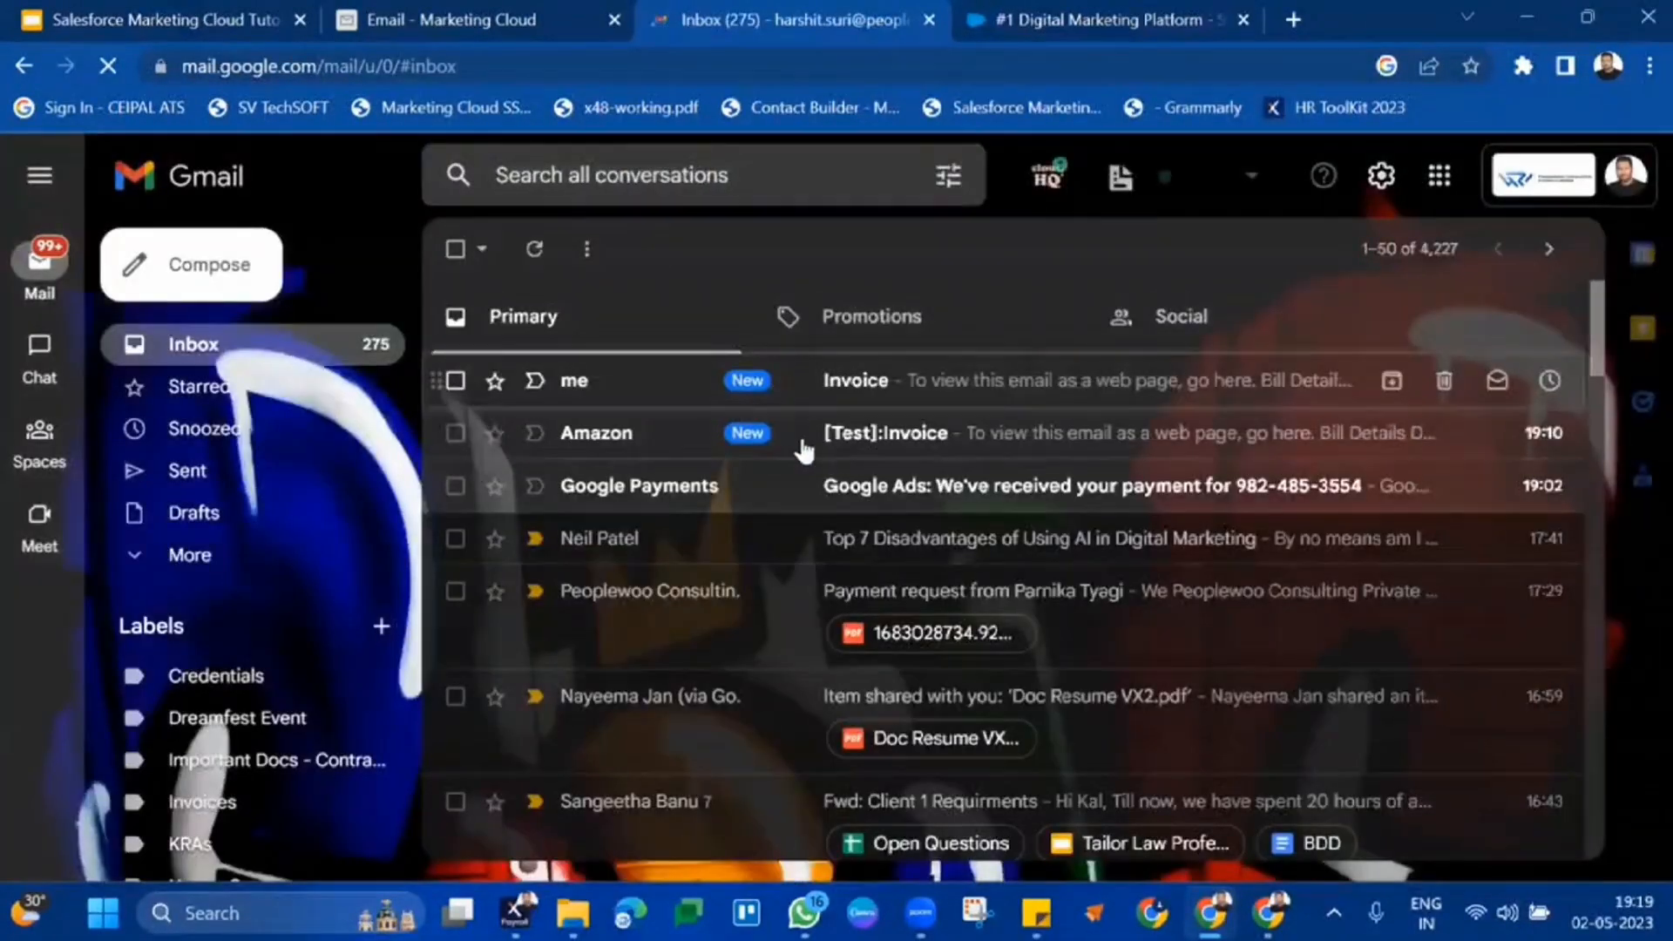
# Step: Open the received Invoice email, mark it as looking safe, and read through its bill details and footer
pyautogui.click(902, 382)
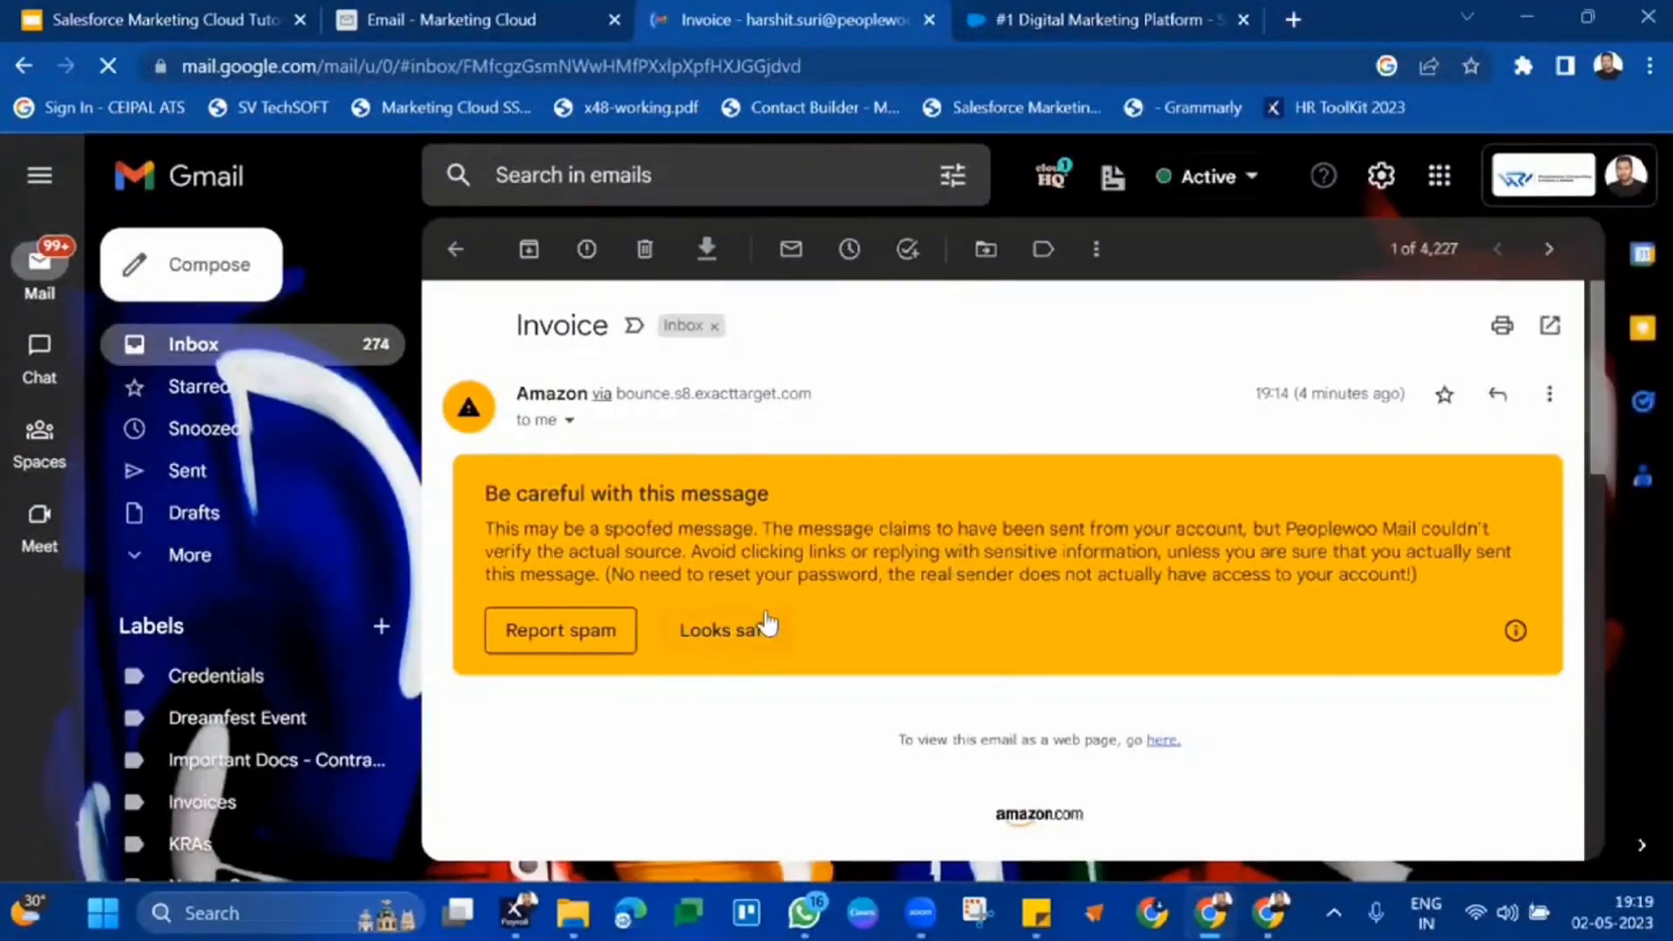
pyautogui.click(765, 625)
pyautogui.scroll(-6, 924, 585)
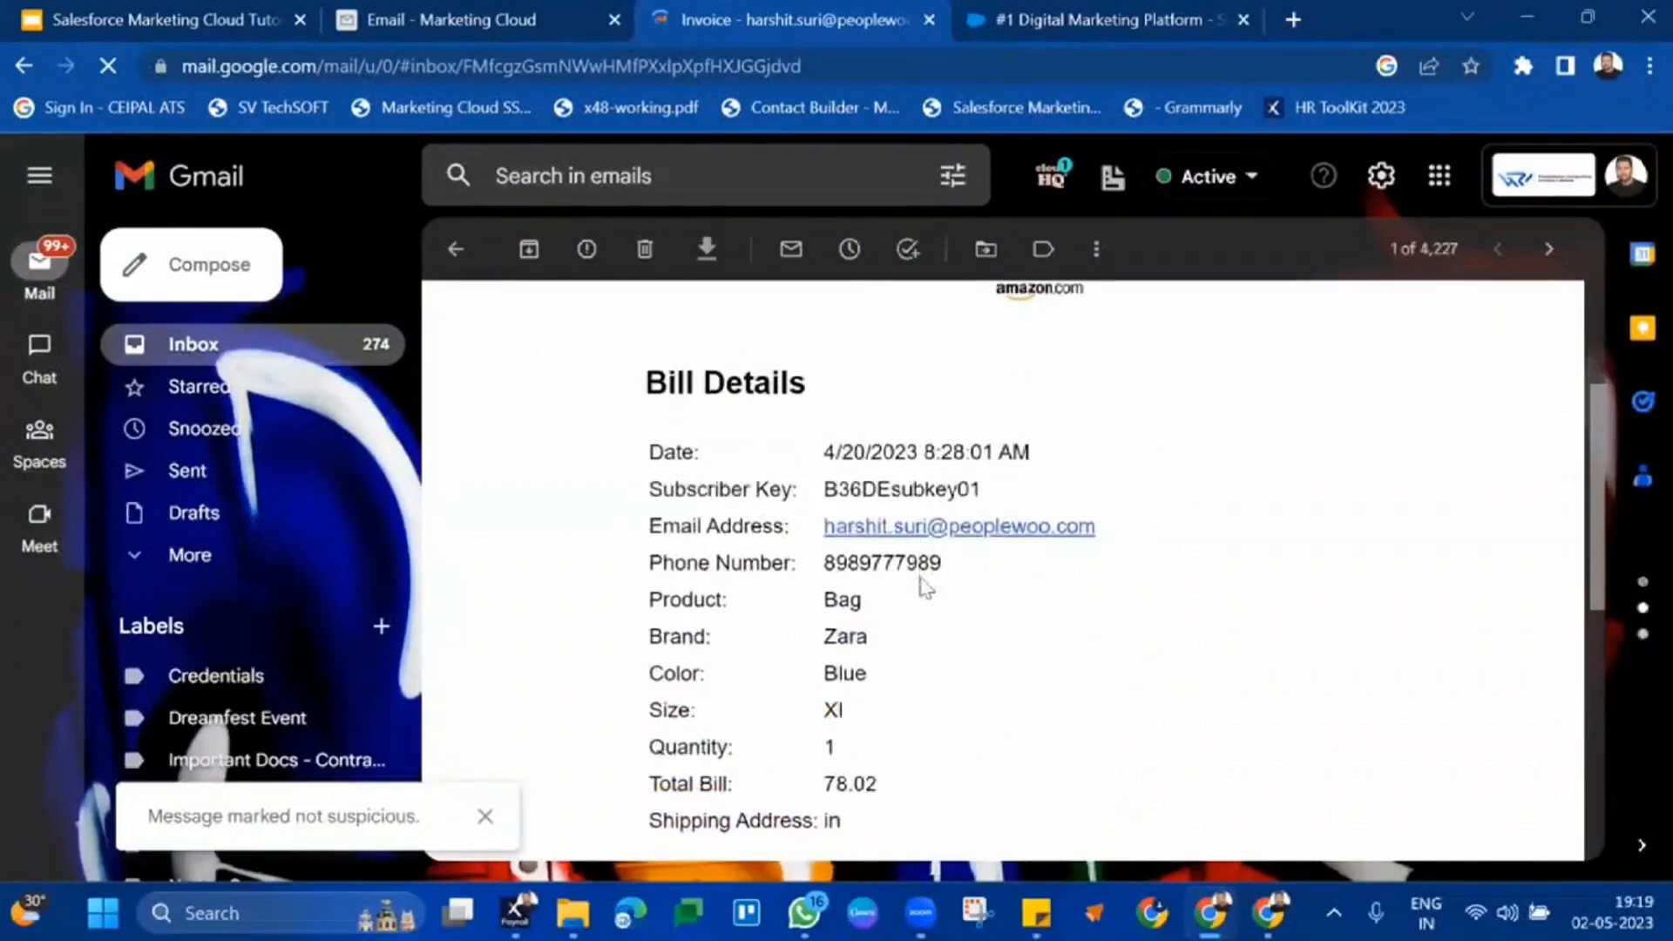
pyautogui.scroll(6, 921, 581)
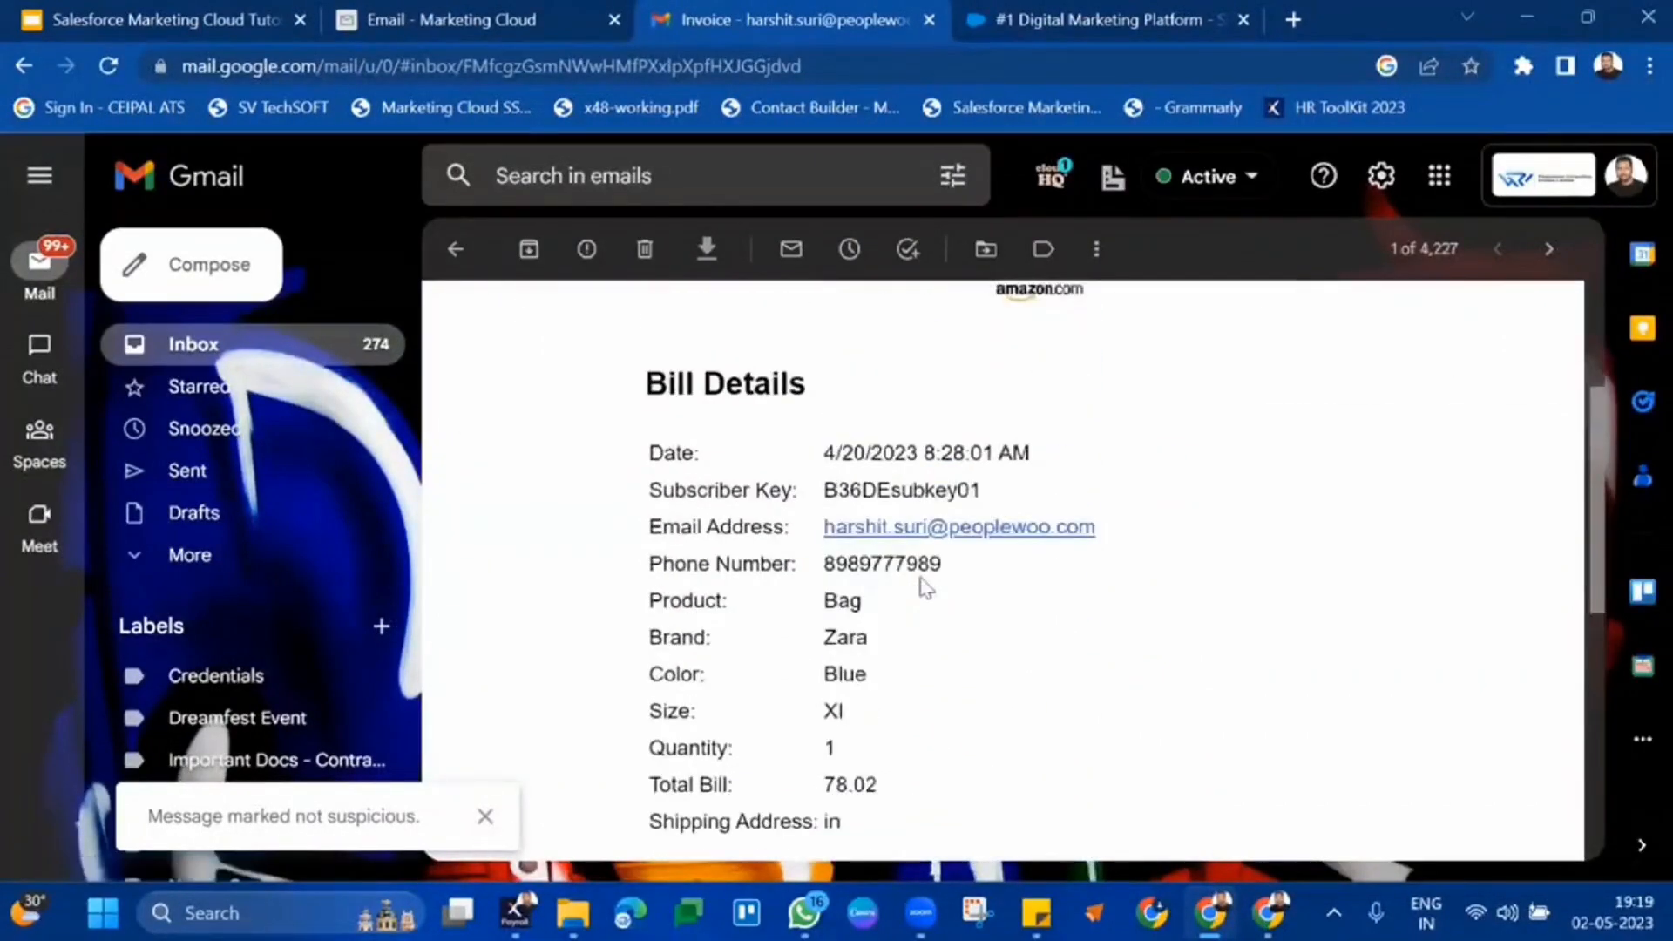
pyautogui.scroll(-7, 925, 588)
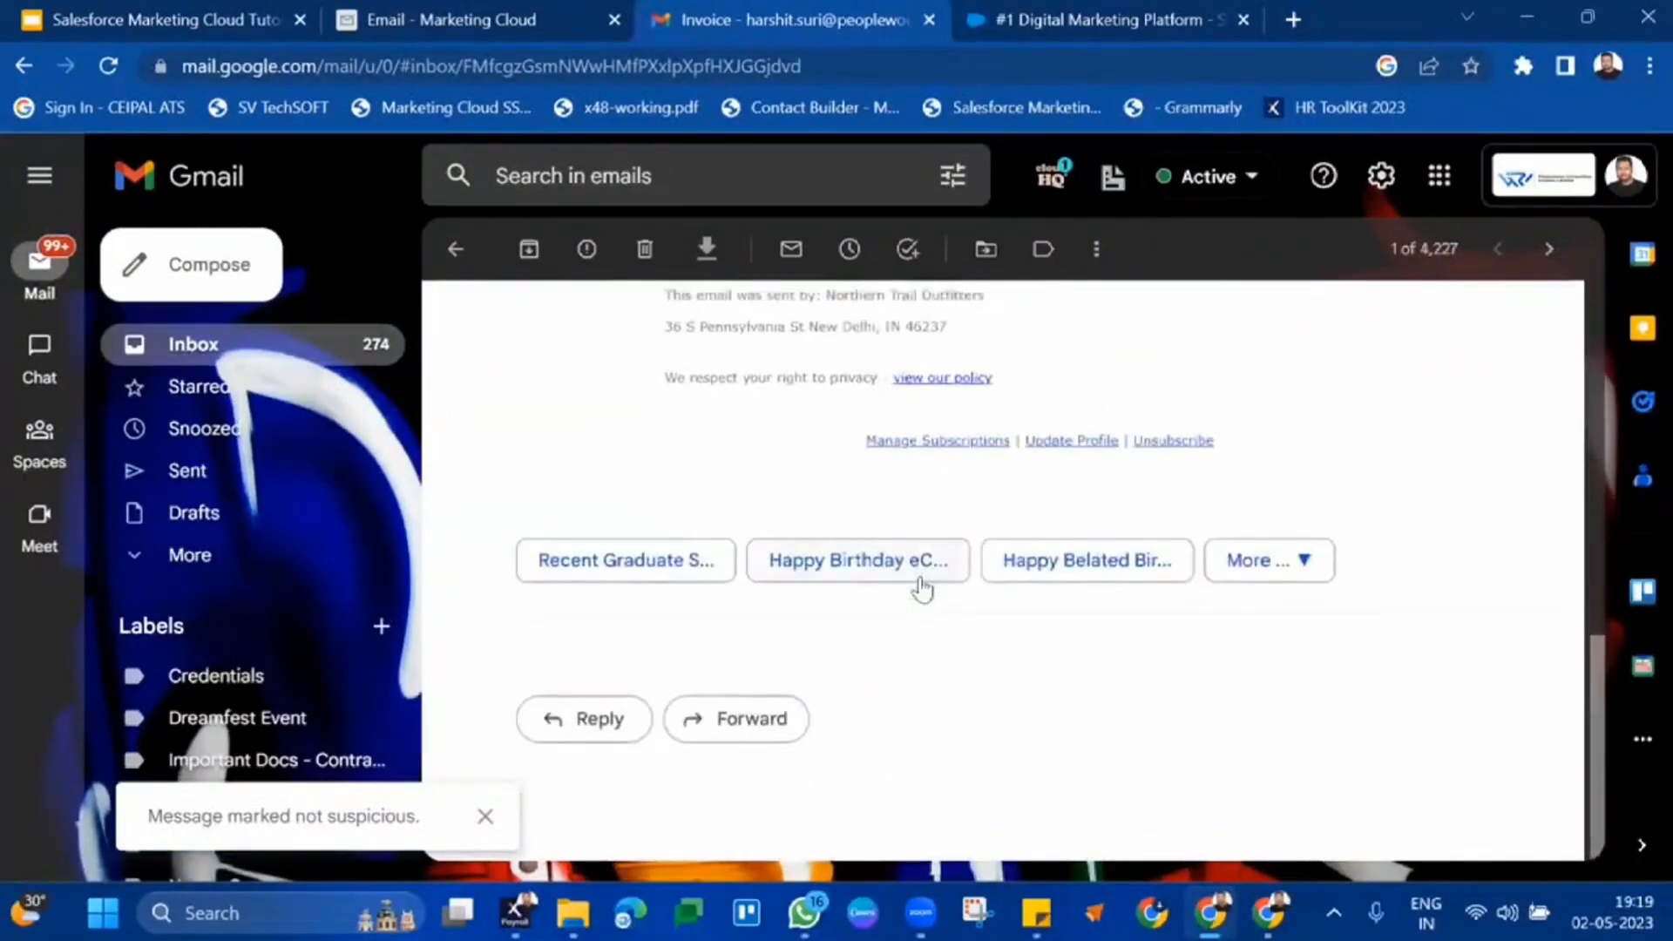
pyautogui.scroll(5, 925, 587)
pyautogui.scroll(5, 925, 587)
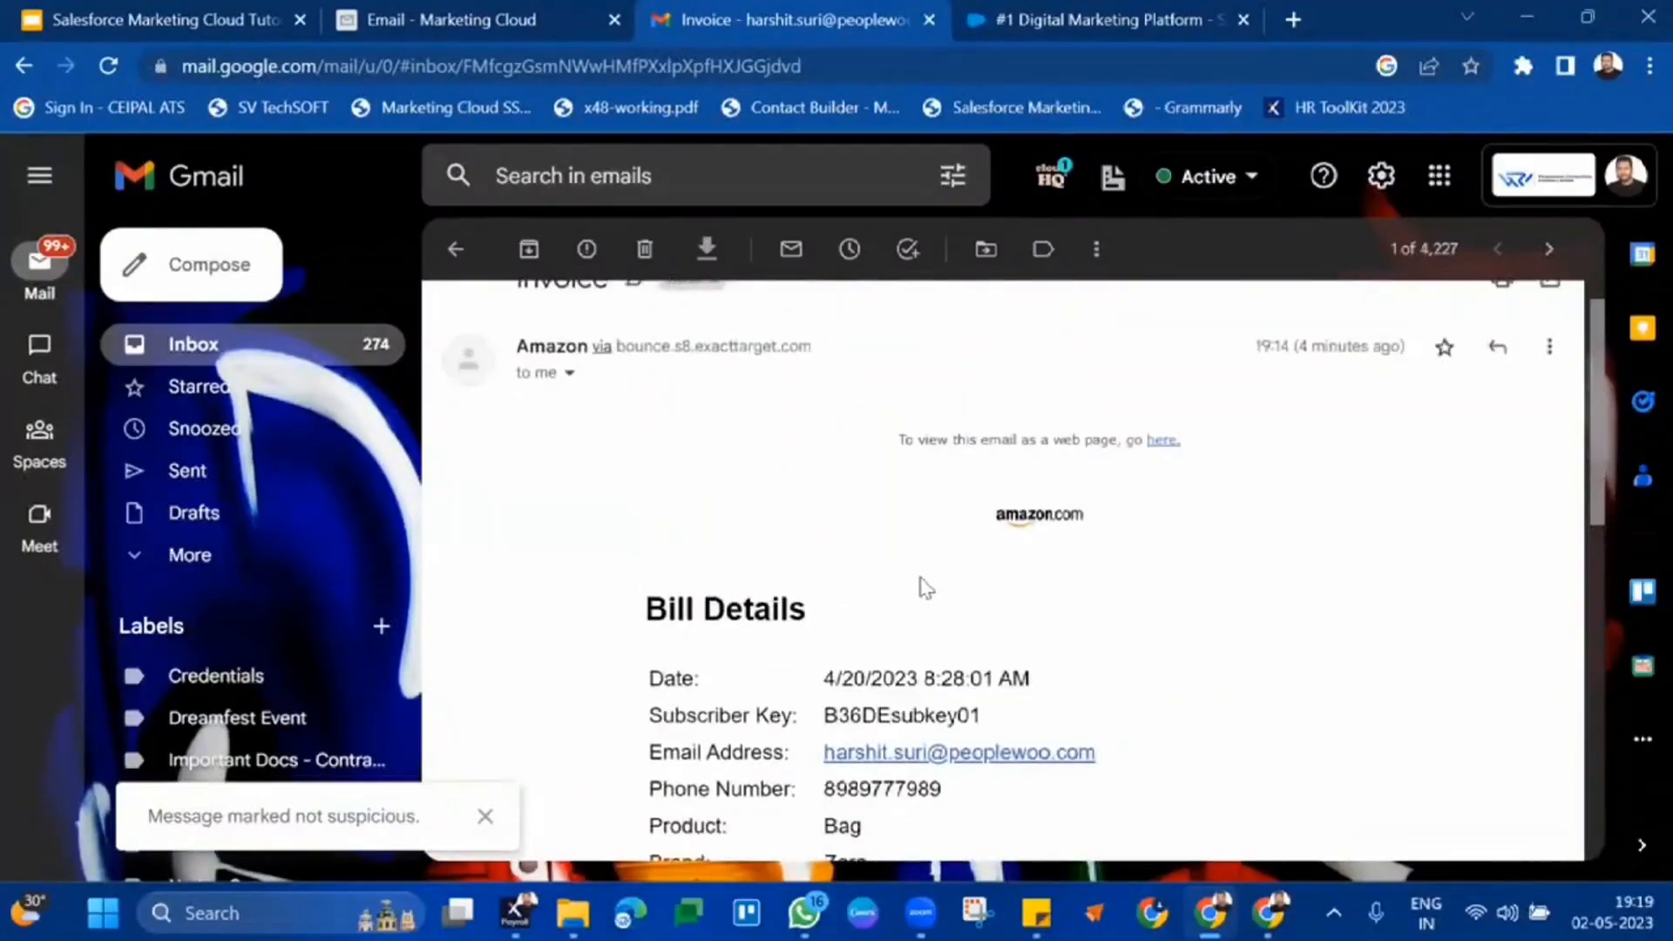
# Step: Unsubscribe from the publication through the link in the Invoice email's footer
pyautogui.scroll(-4, 925, 587)
pyautogui.scroll(-5, 925, 587)
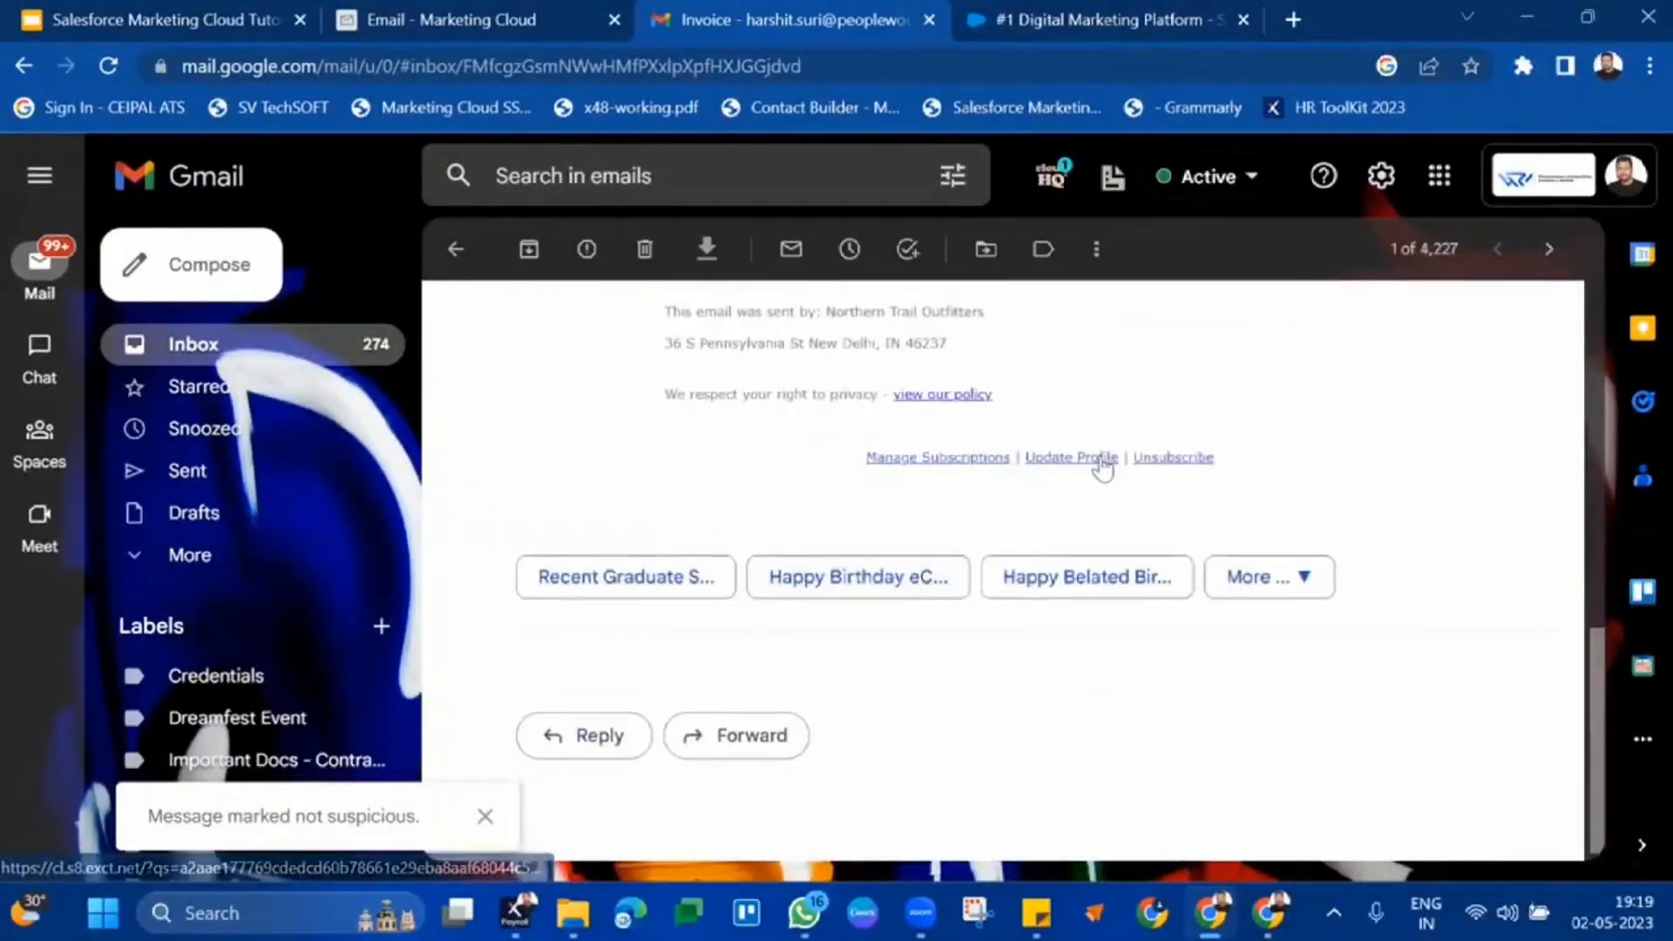
pyautogui.click(1174, 458)
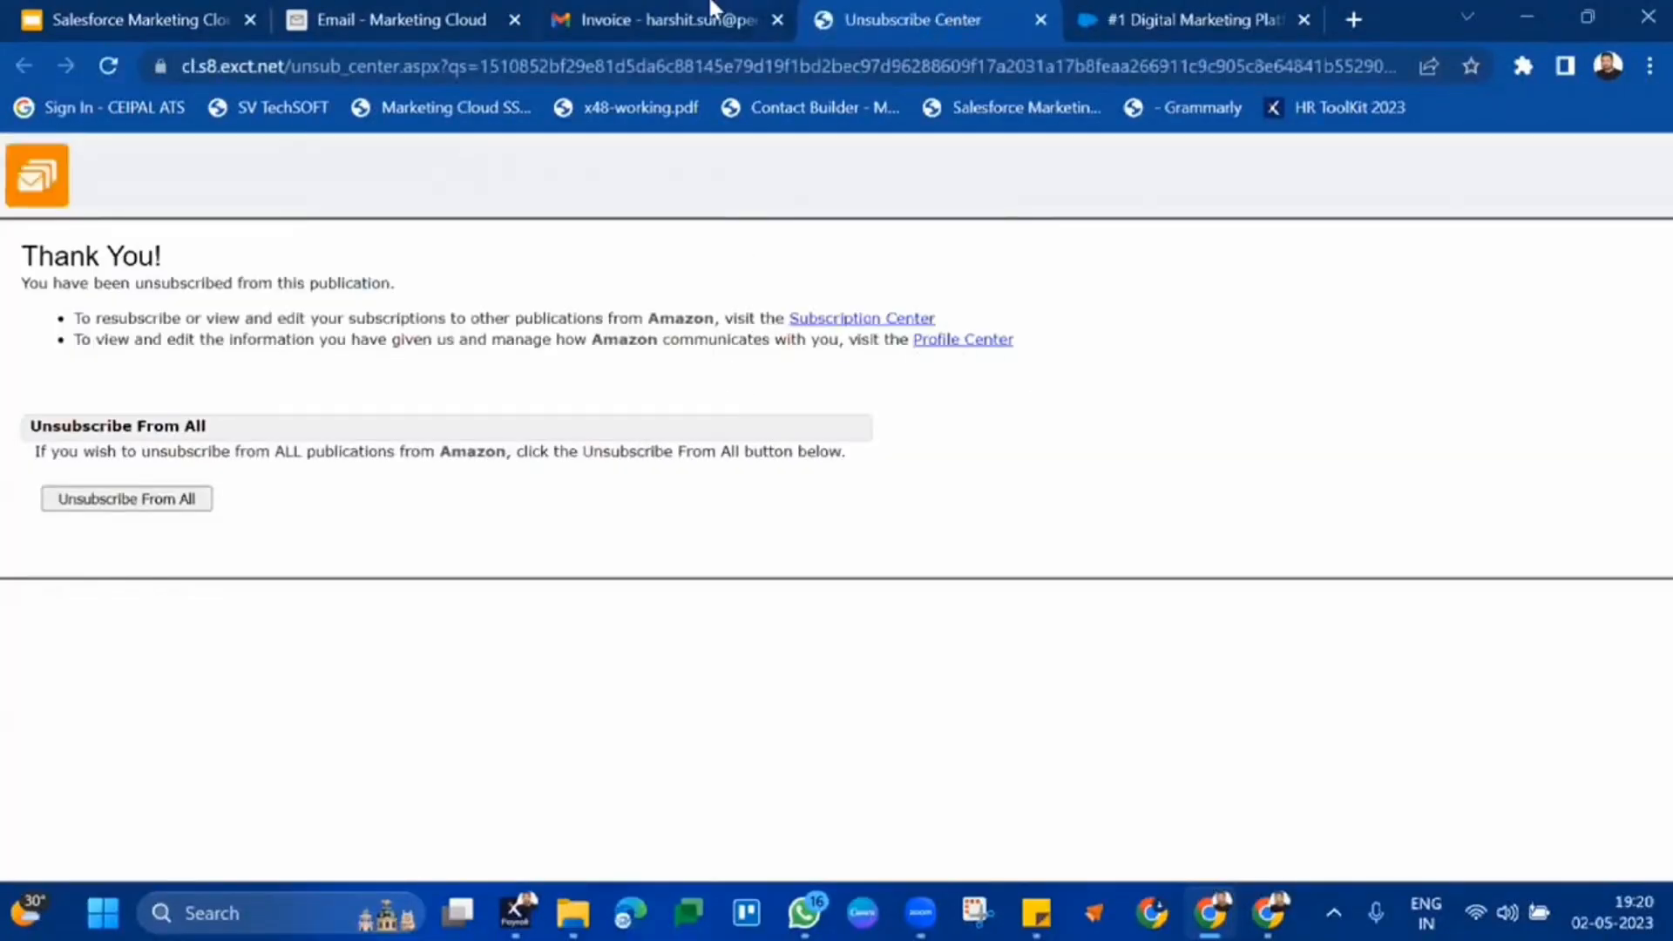
# Step: Check the Unsubscribes and Total Sent entries in the B36Invoice tracking details, and look back at the received email
pyautogui.click(479, 14)
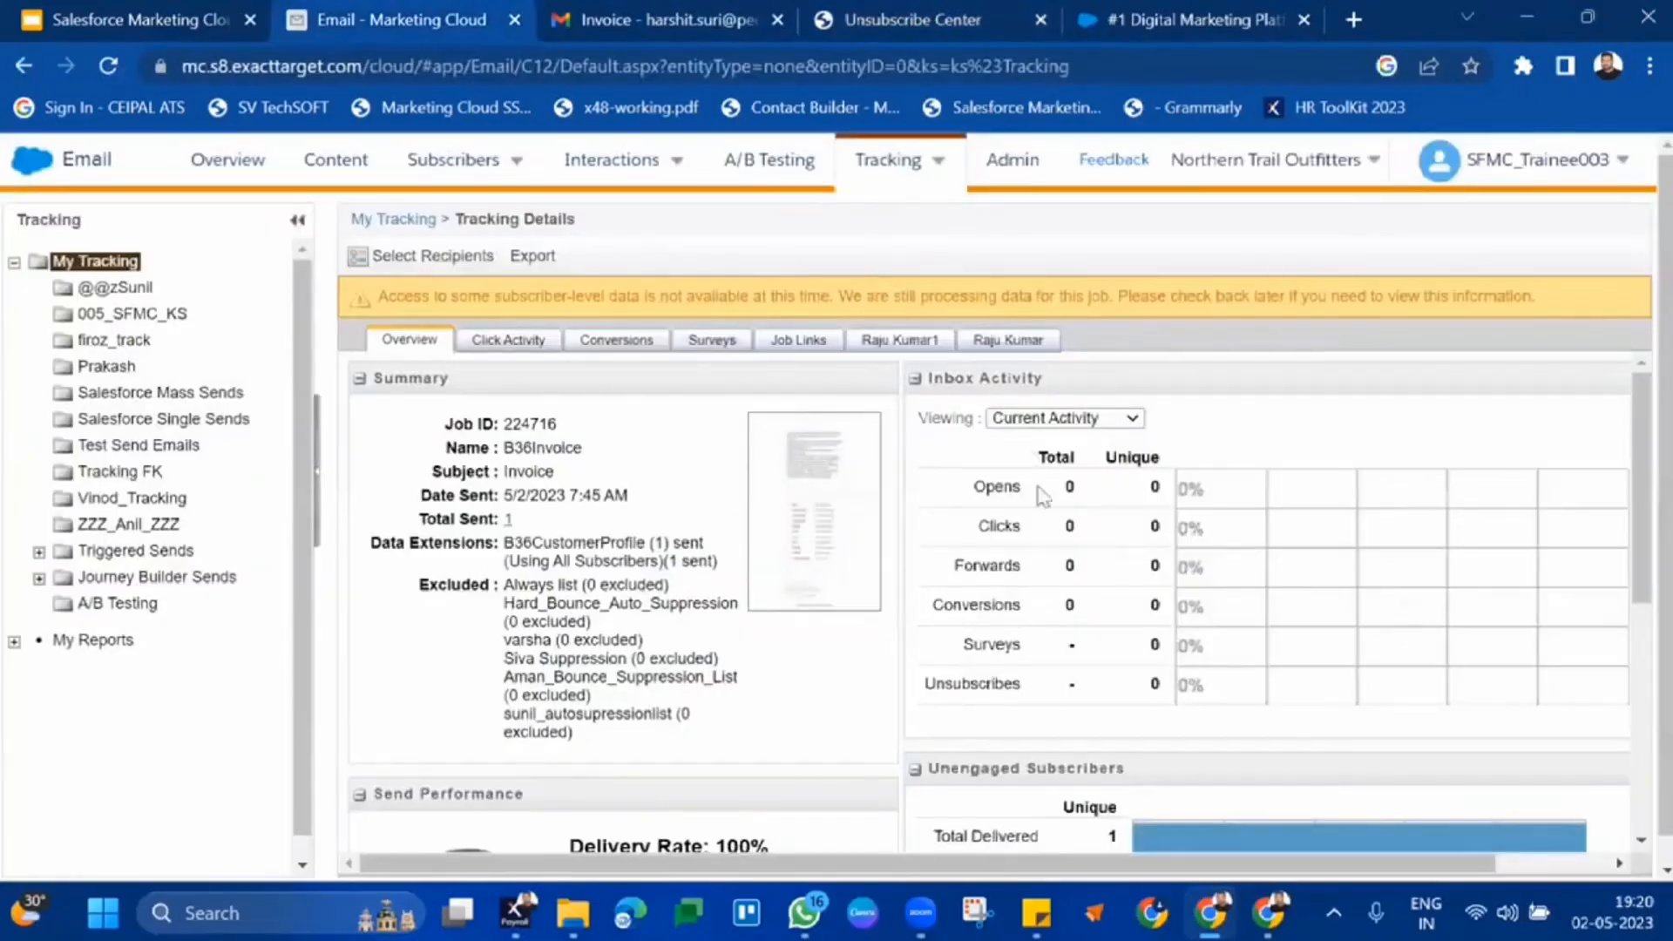
pyautogui.doubleClick(963, 674)
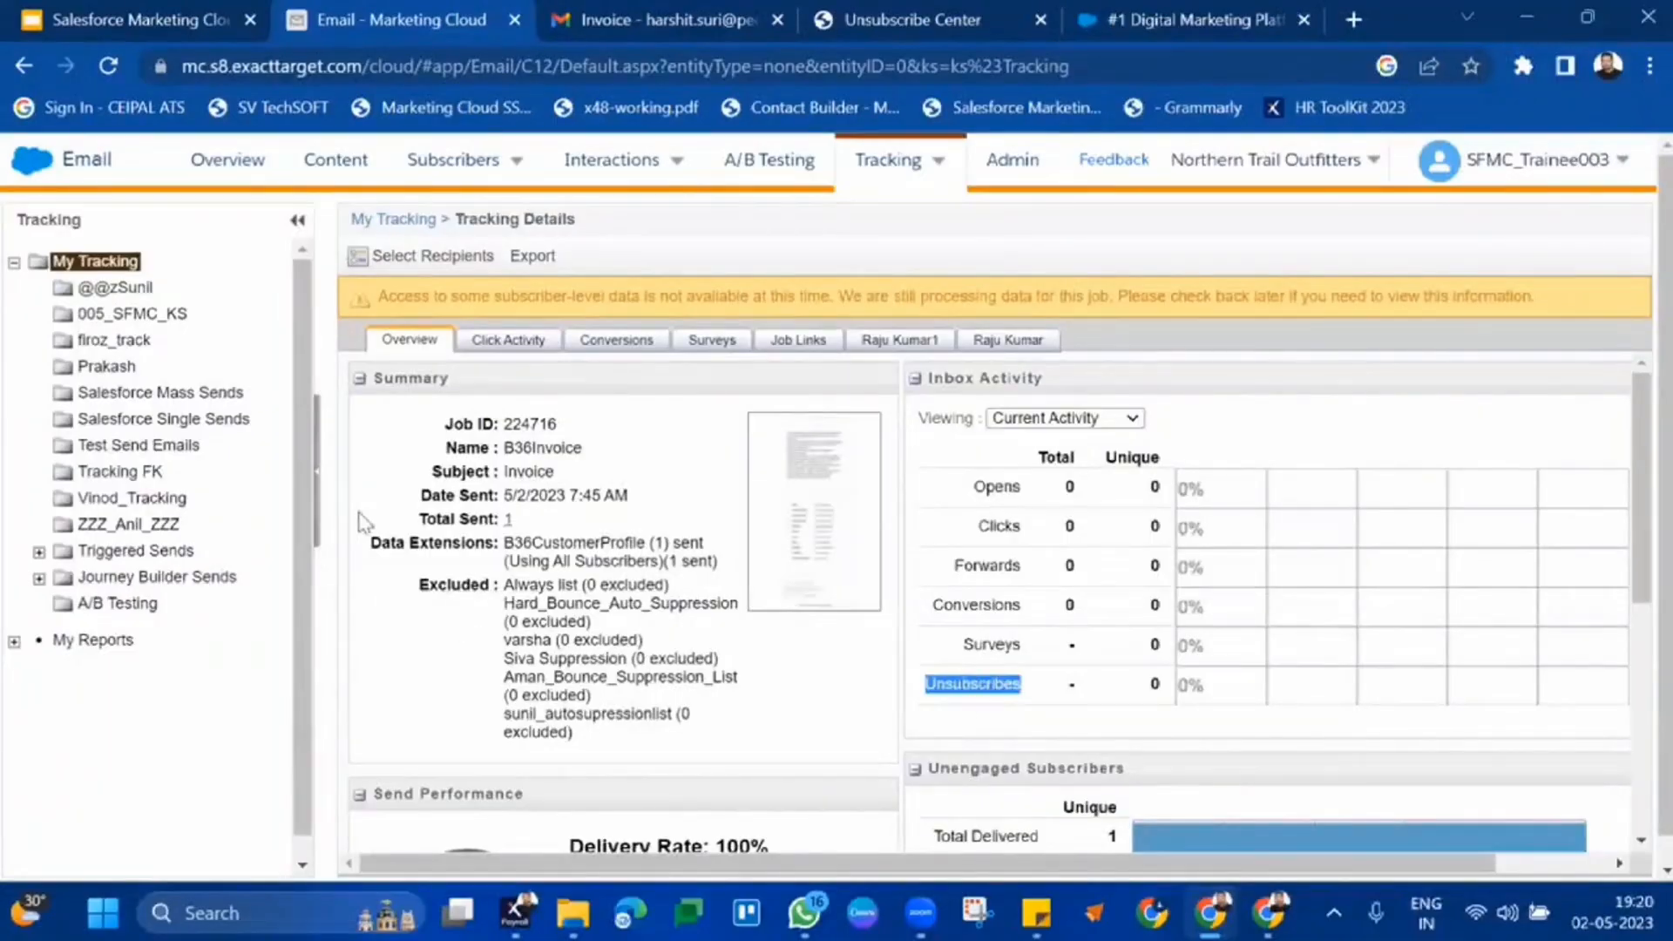
pyautogui.moveTo(417, 523); pyautogui.dragTo(526, 525)
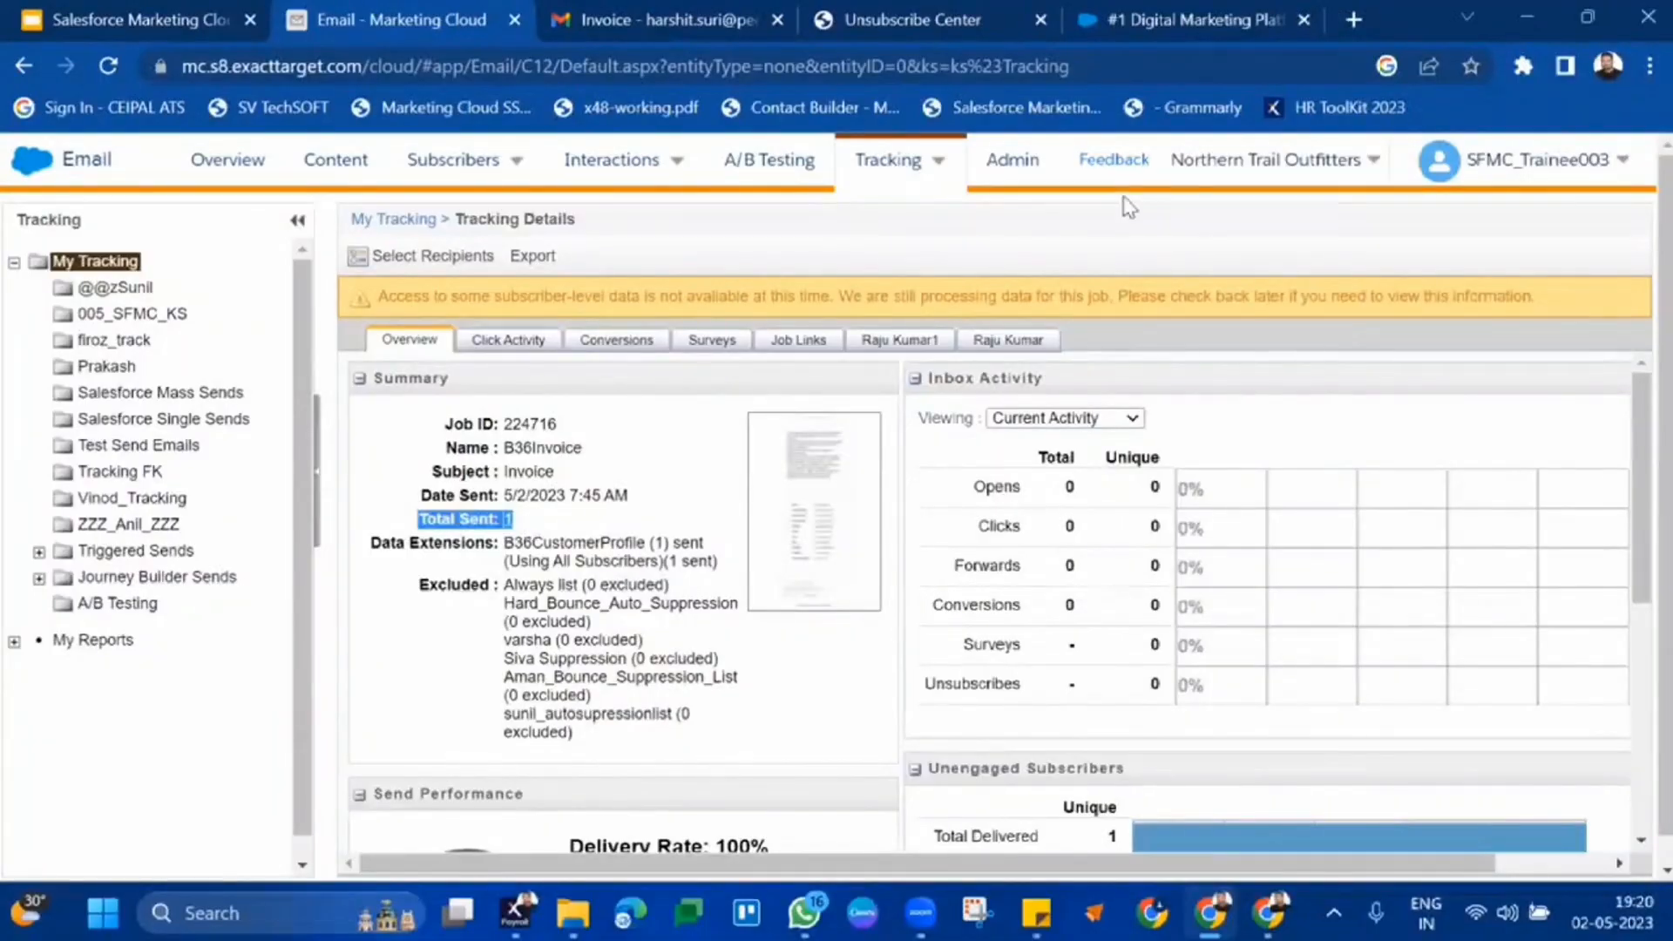
pyautogui.click(667, 19)
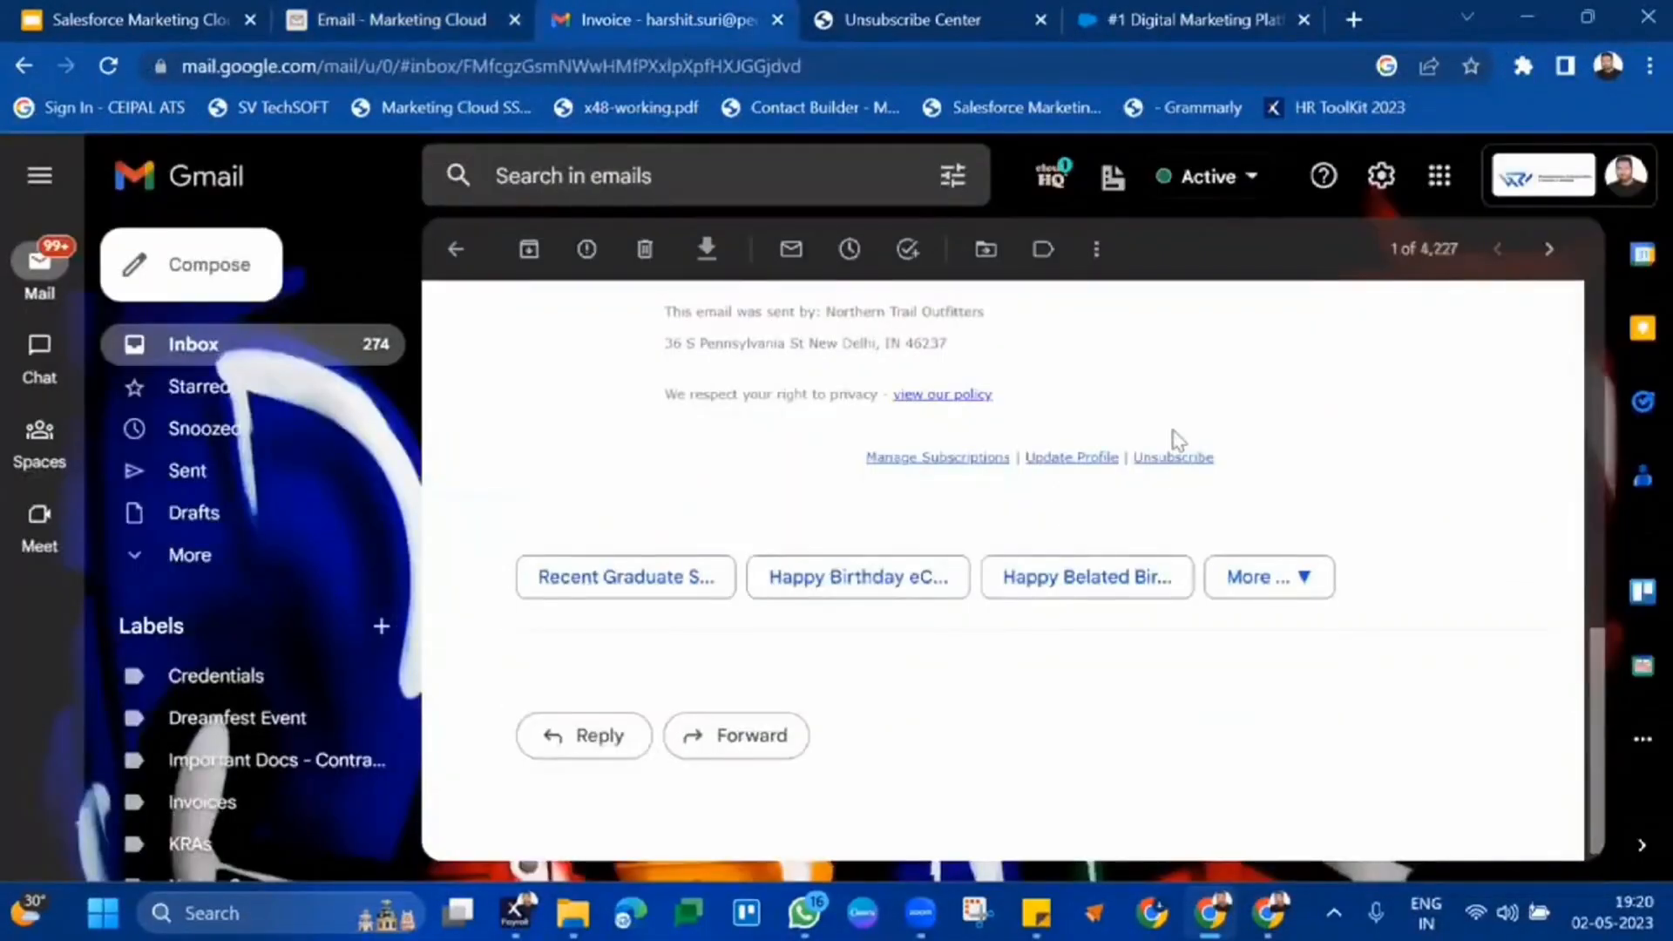
pyautogui.scroll(2, 1174, 461)
# Step: Return to the B36Invoice tracking details and examine the inbox activity metrics from Opens to Unsubscribes
pyautogui.click(469, 10)
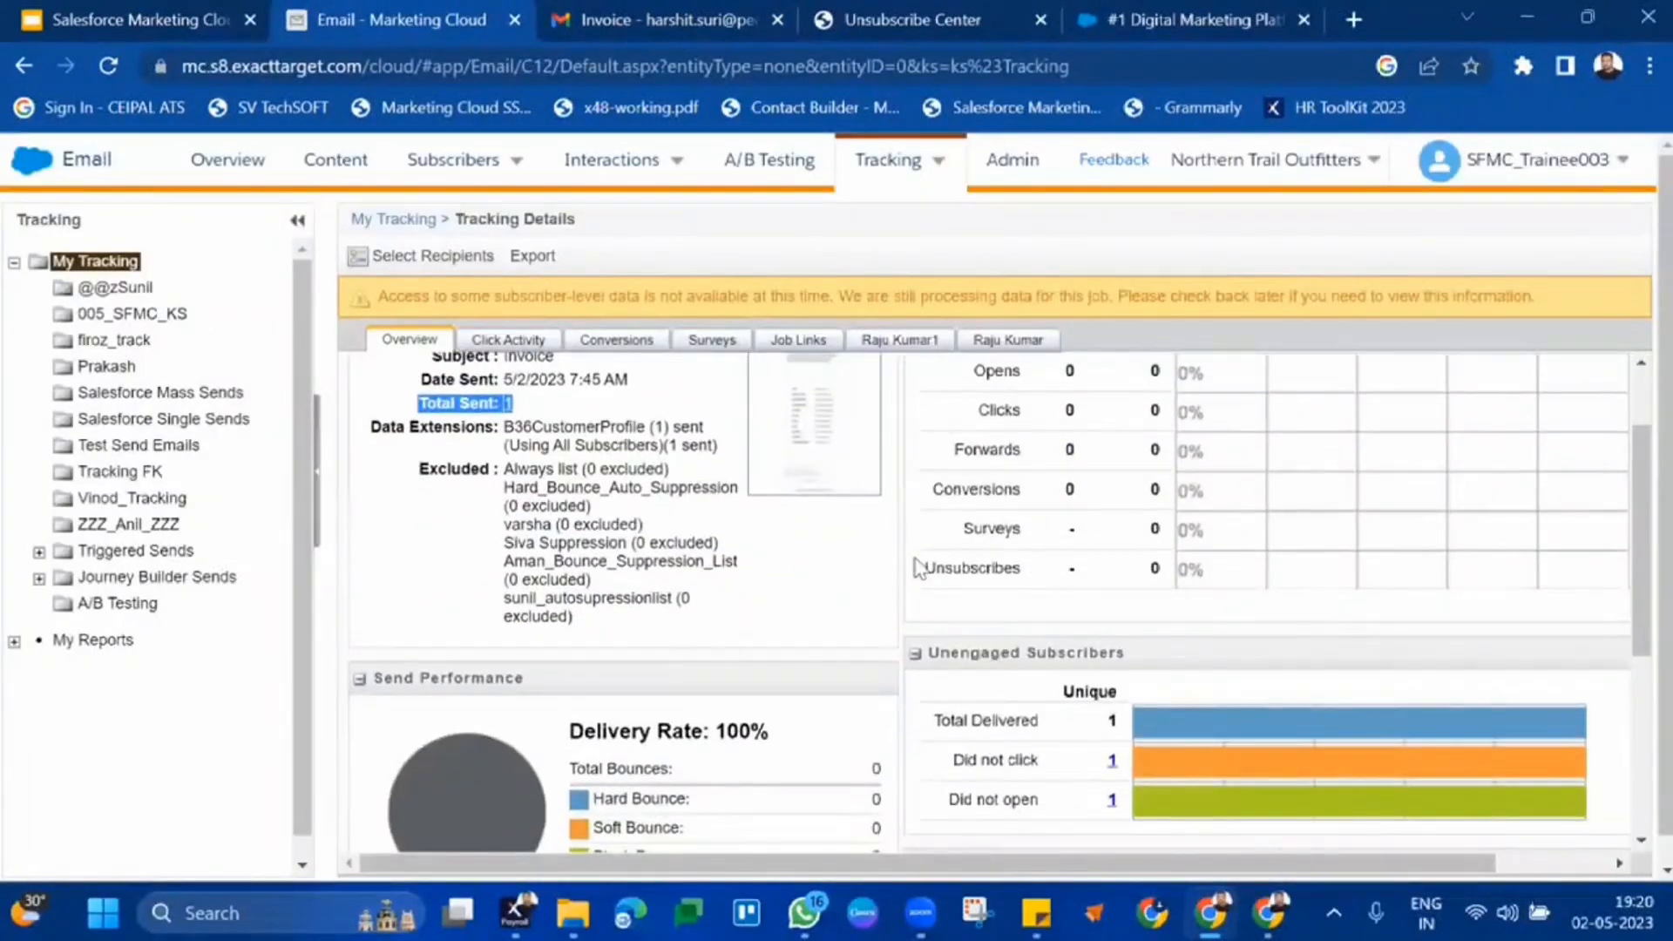
pyautogui.scroll(1, 917, 571)
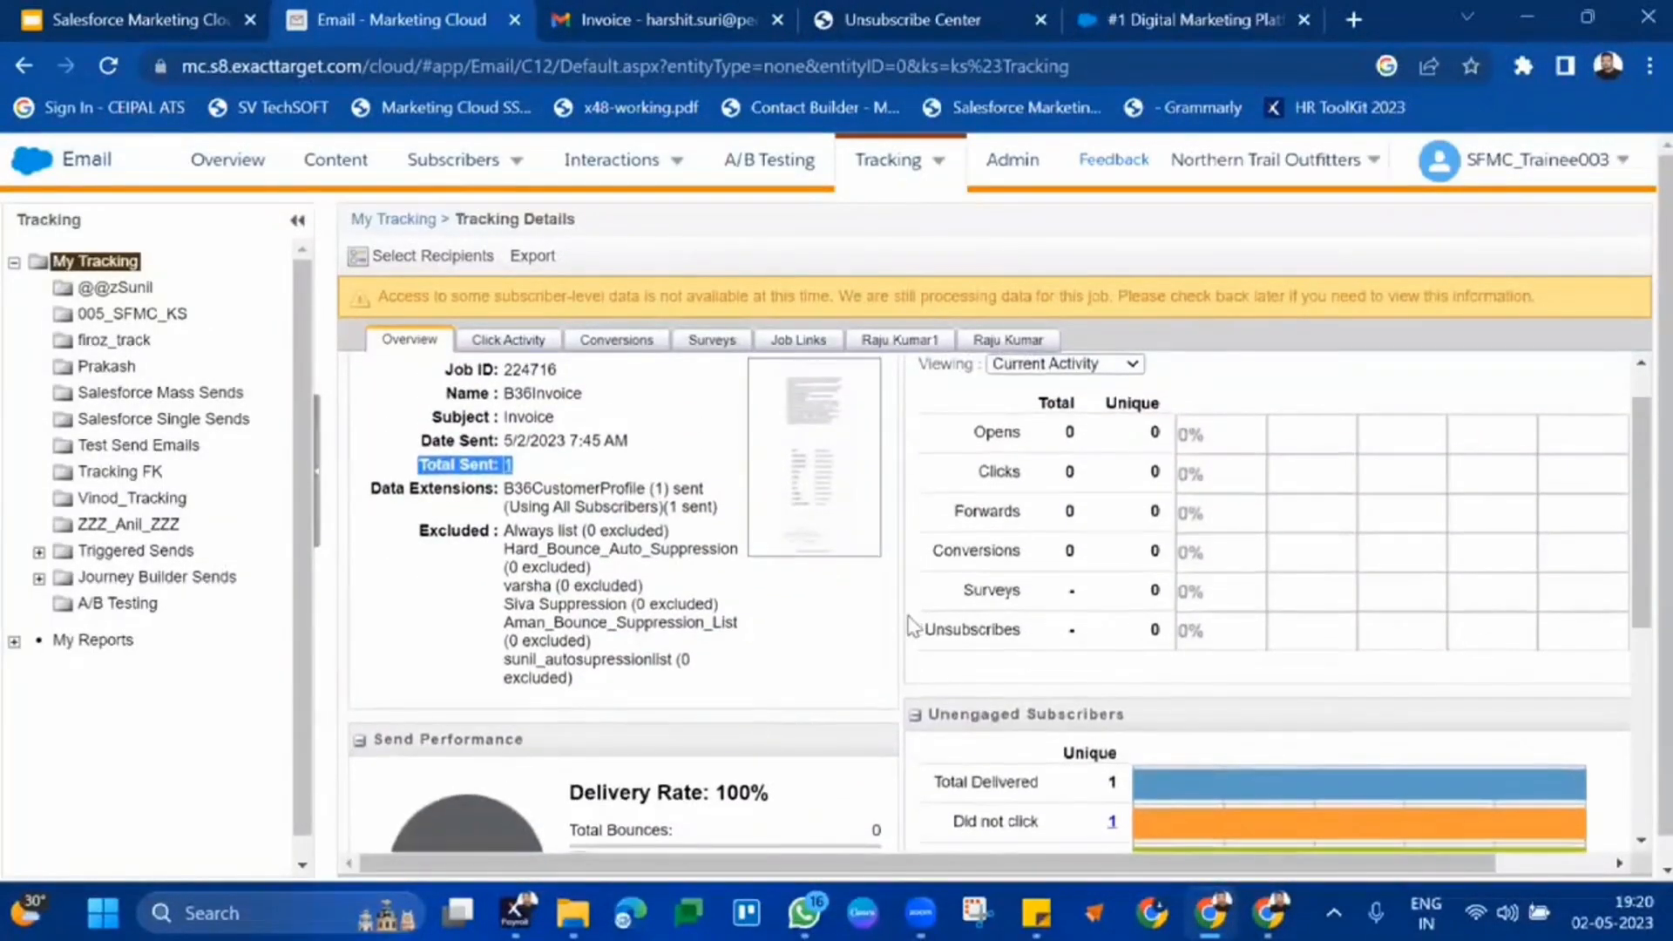
pyautogui.click(910, 627)
pyautogui.moveTo(910, 627); pyautogui.dragTo(1162, 640)
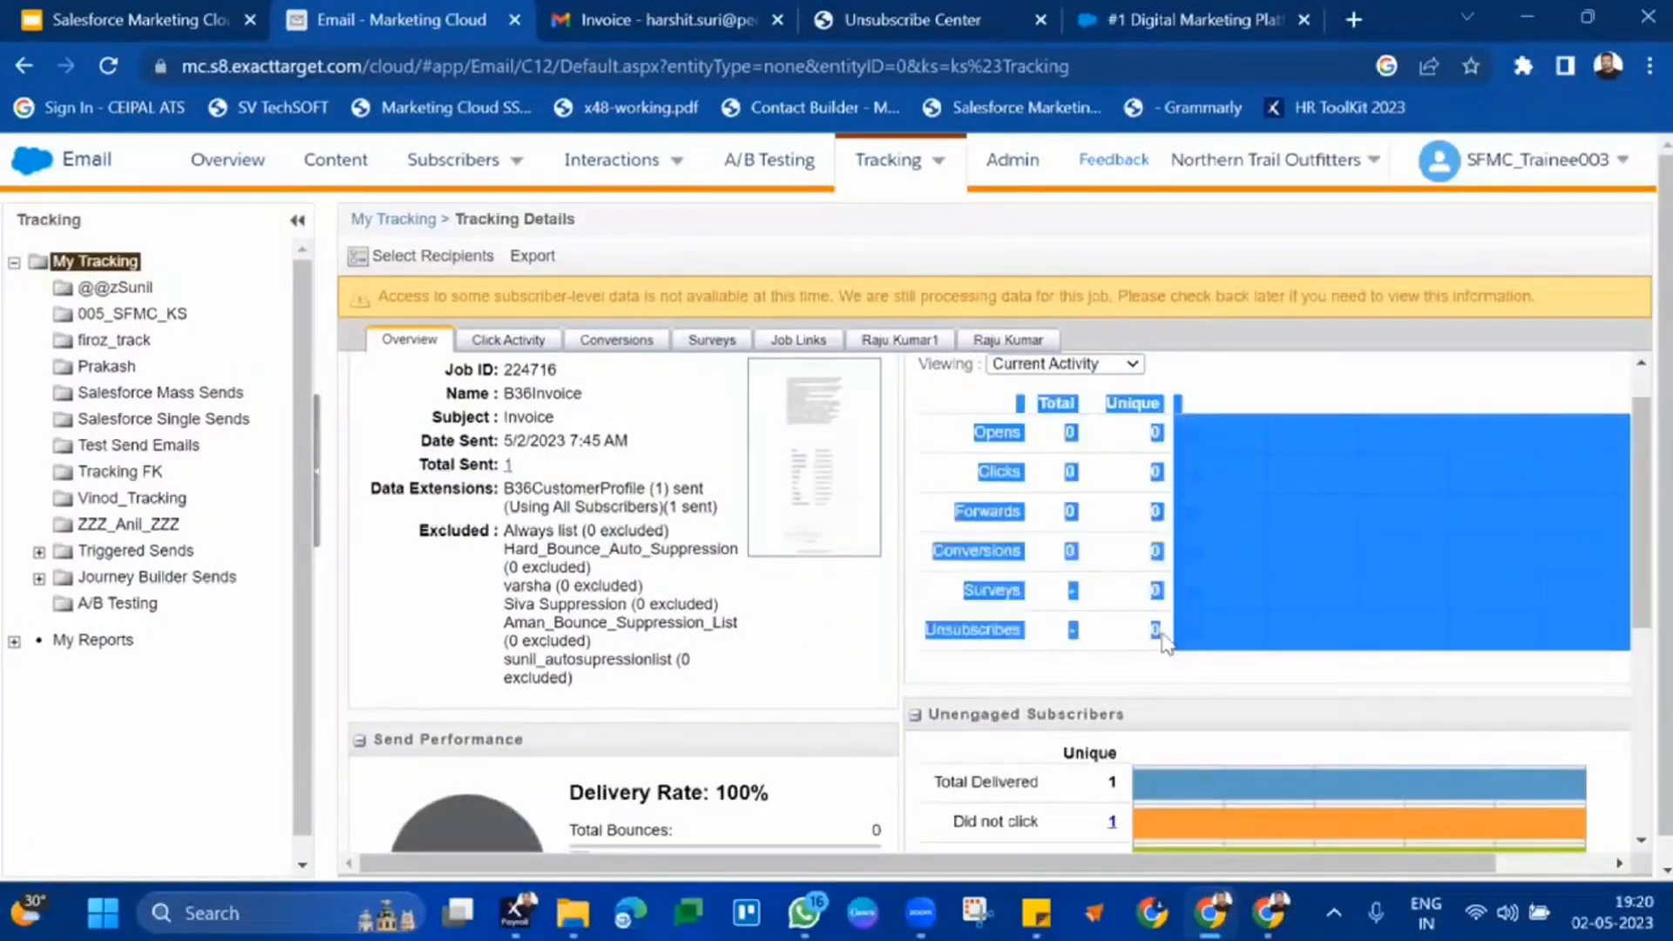
pyautogui.click(1165, 642)
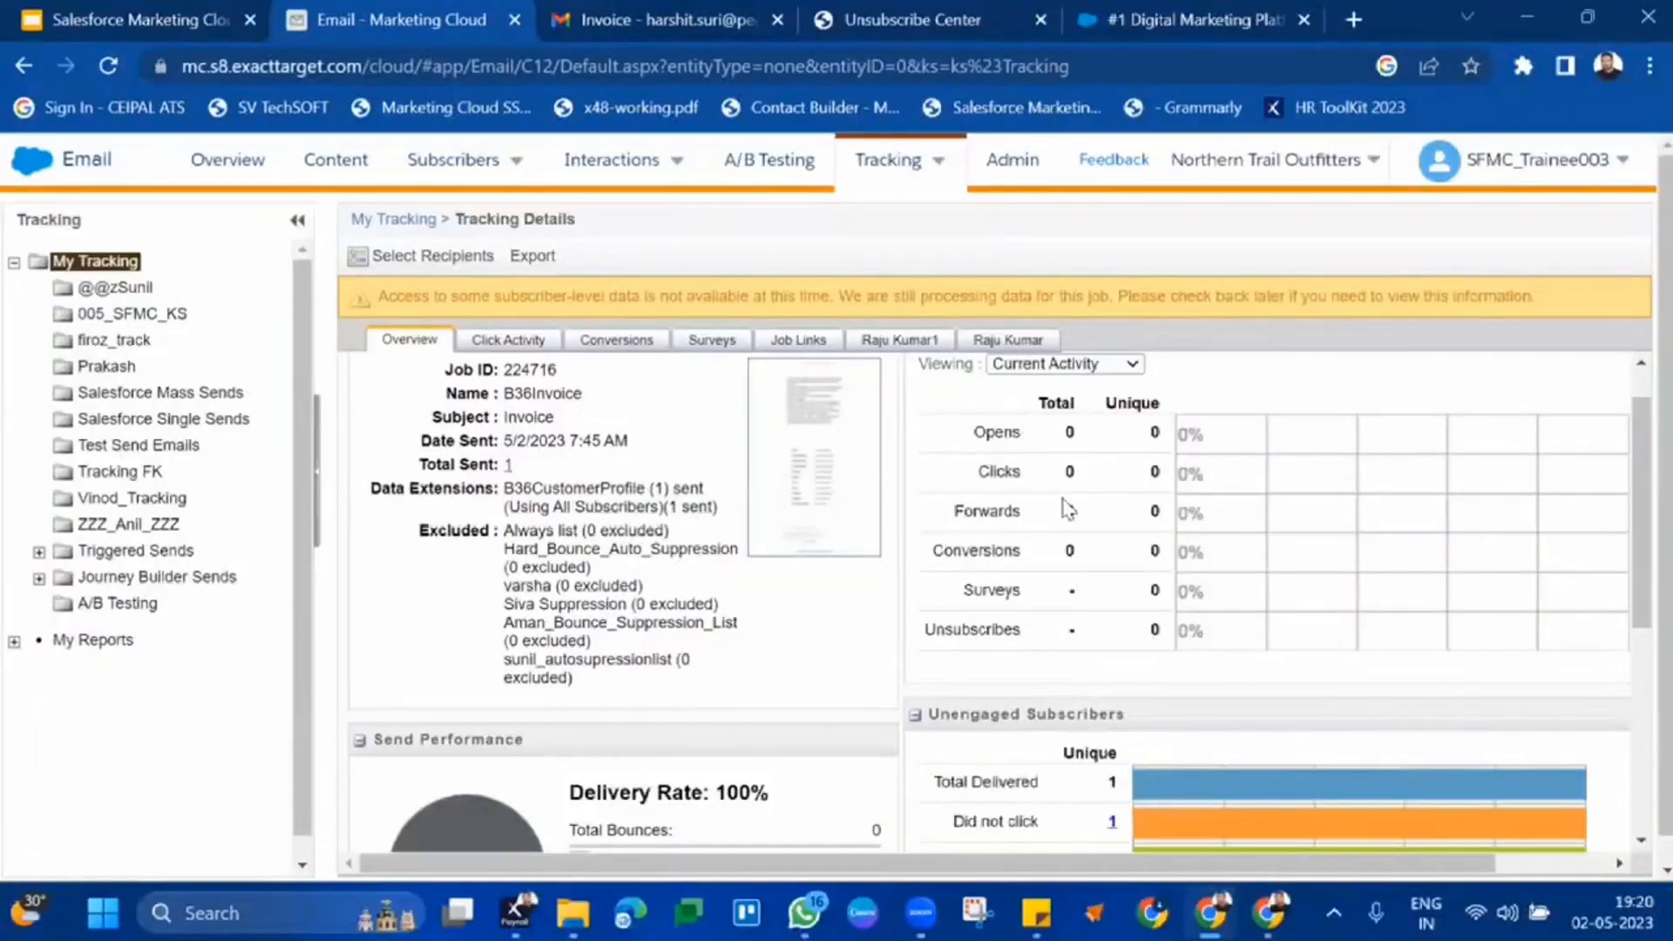
pyautogui.doubleClick(535, 475)
pyautogui.moveTo(995, 432); pyautogui.dragTo(1135, 640)
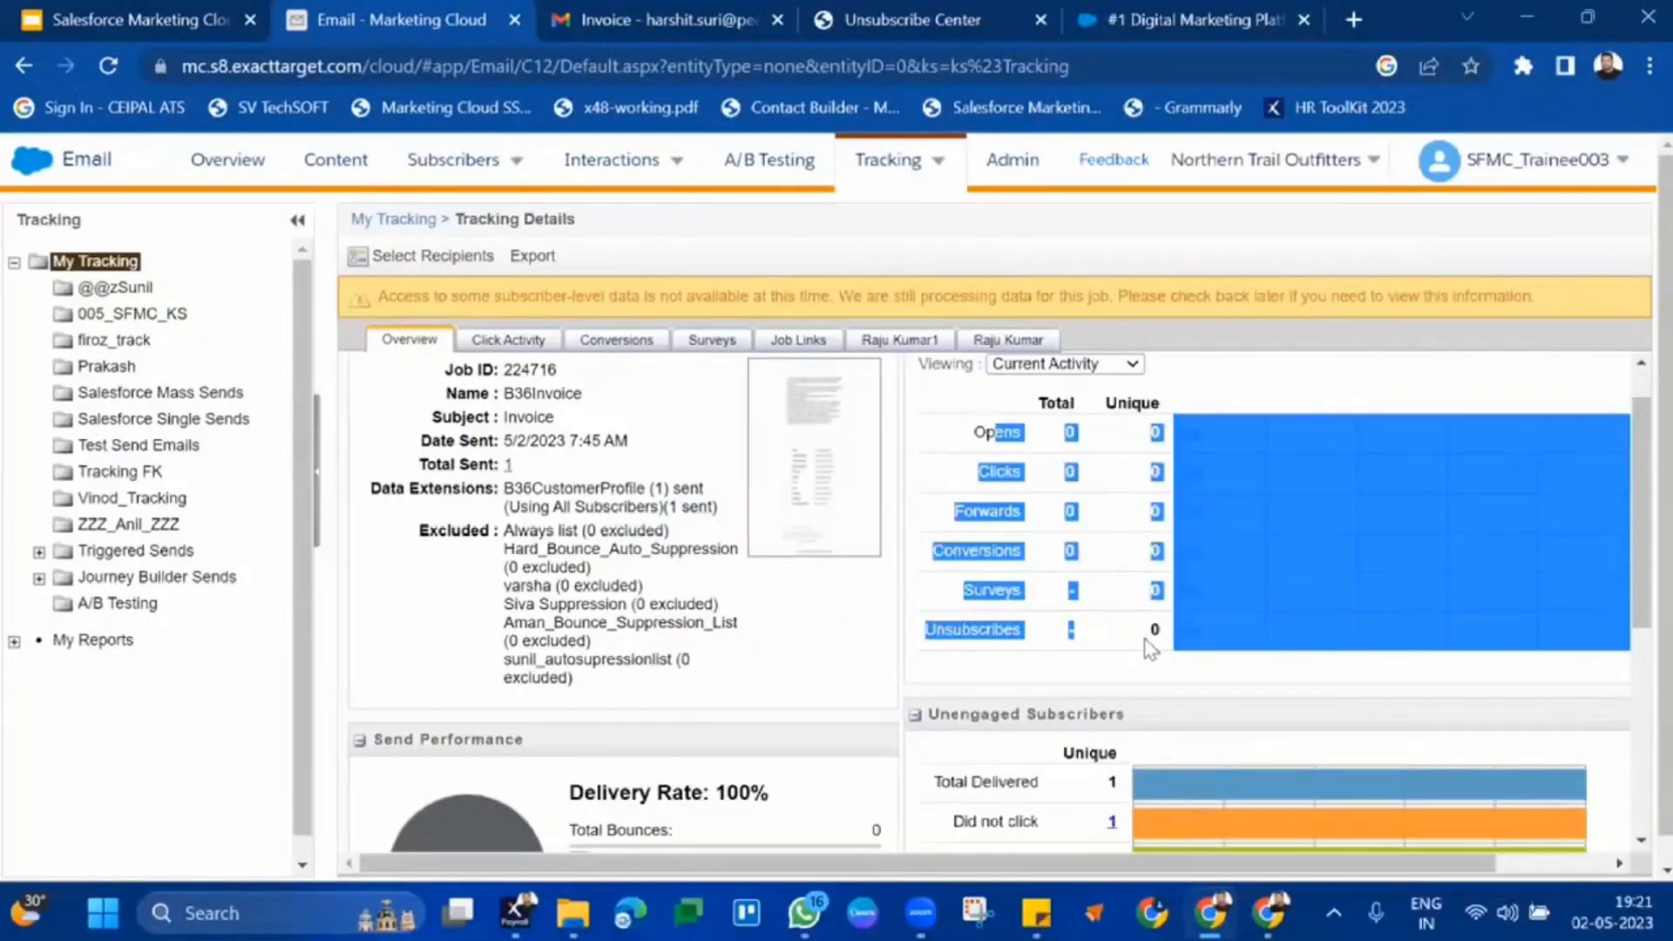
# Step: Reopen the B36Invoice job from the My Tracking list and check its refreshed Unsubscribes and Opens metrics
pyautogui.click(421, 224)
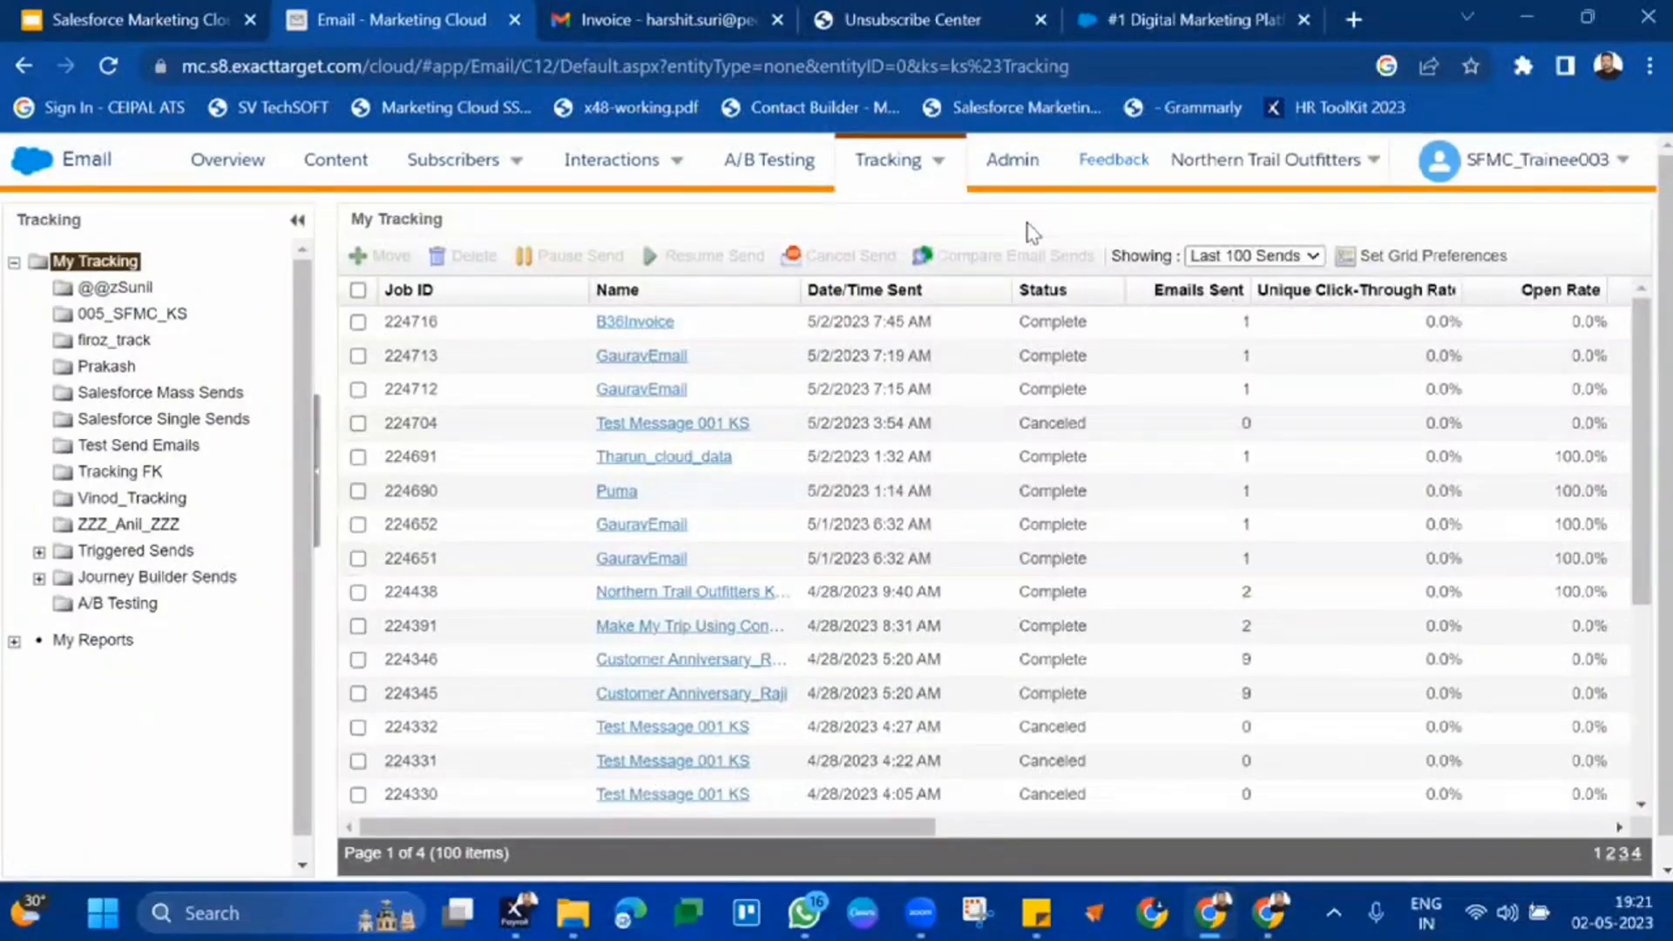
pyautogui.click(650, 322)
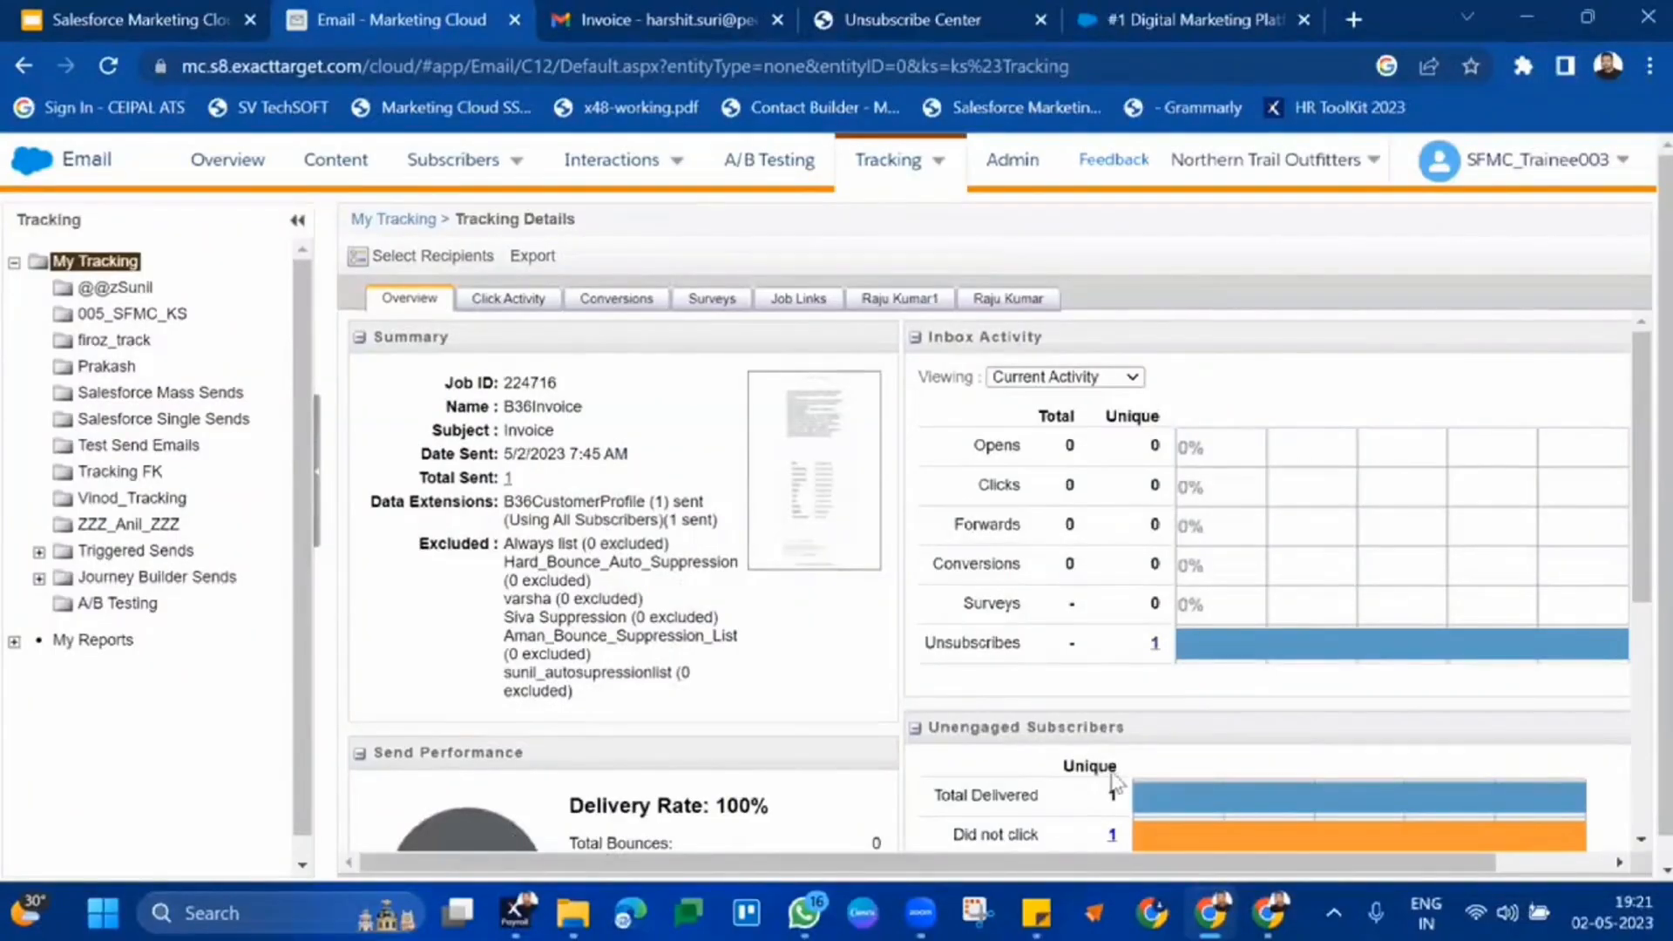
pyautogui.moveTo(926, 649); pyautogui.dragTo(1172, 666)
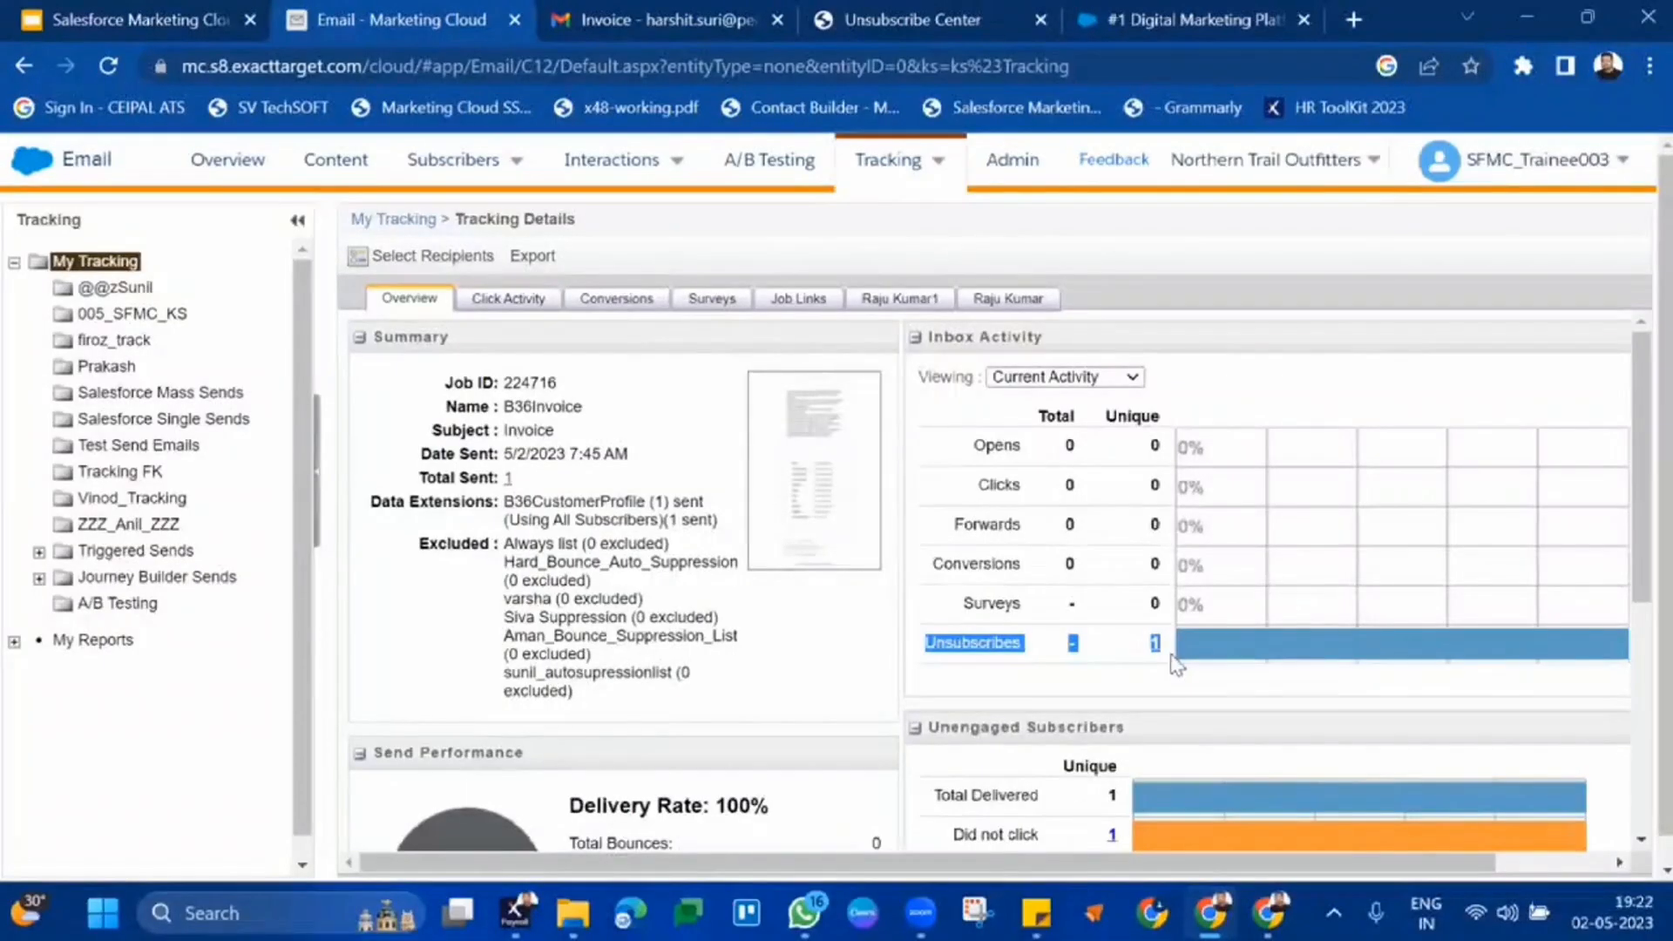
pyautogui.moveTo(976, 446); pyautogui.dragTo(1168, 449)
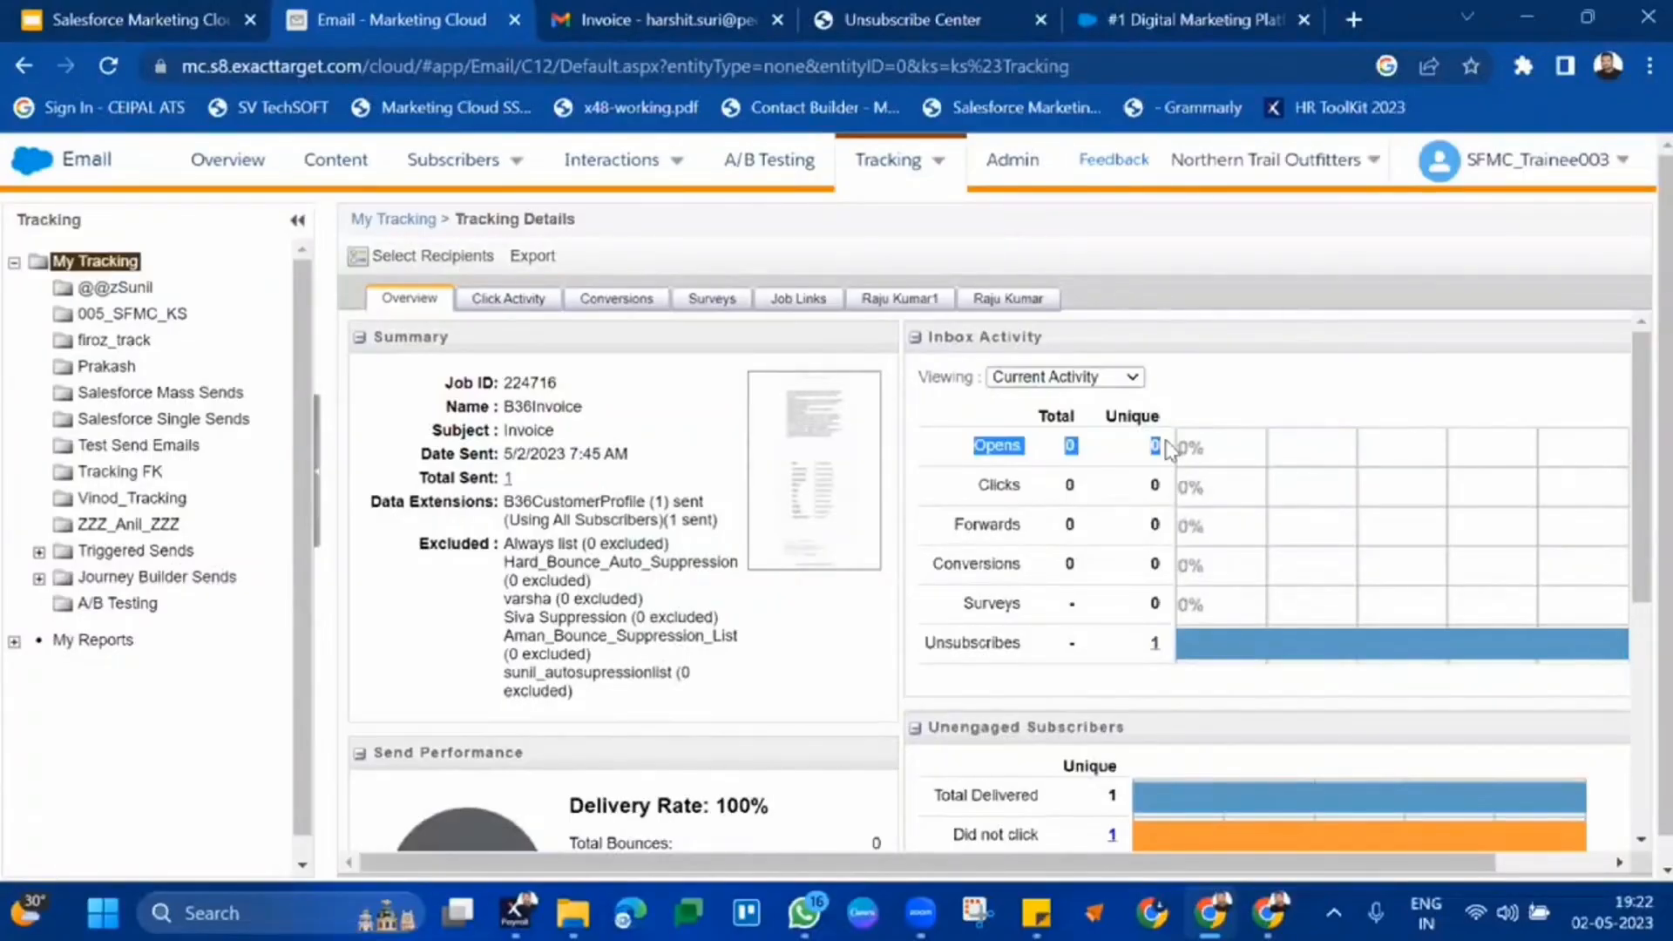
pyautogui.doubleClick(992, 650)
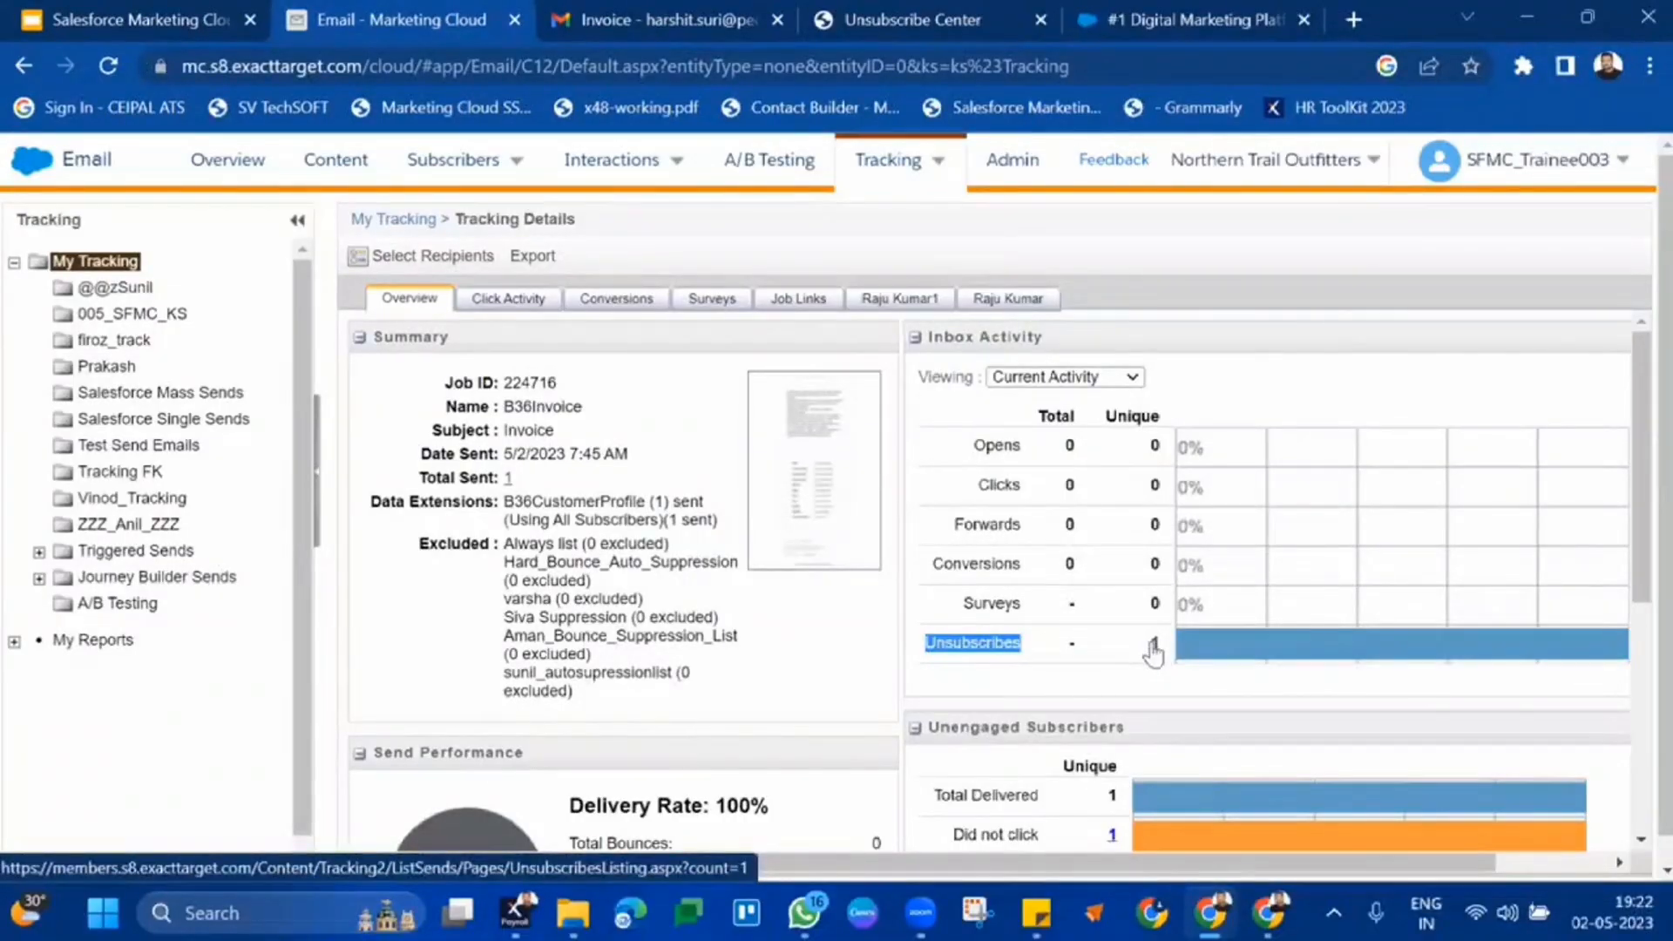
# Step: Open the list of subscribers behind the Unsubscribes count and check the listed subscriber key
pyautogui.scroll(-1, 995, 584)
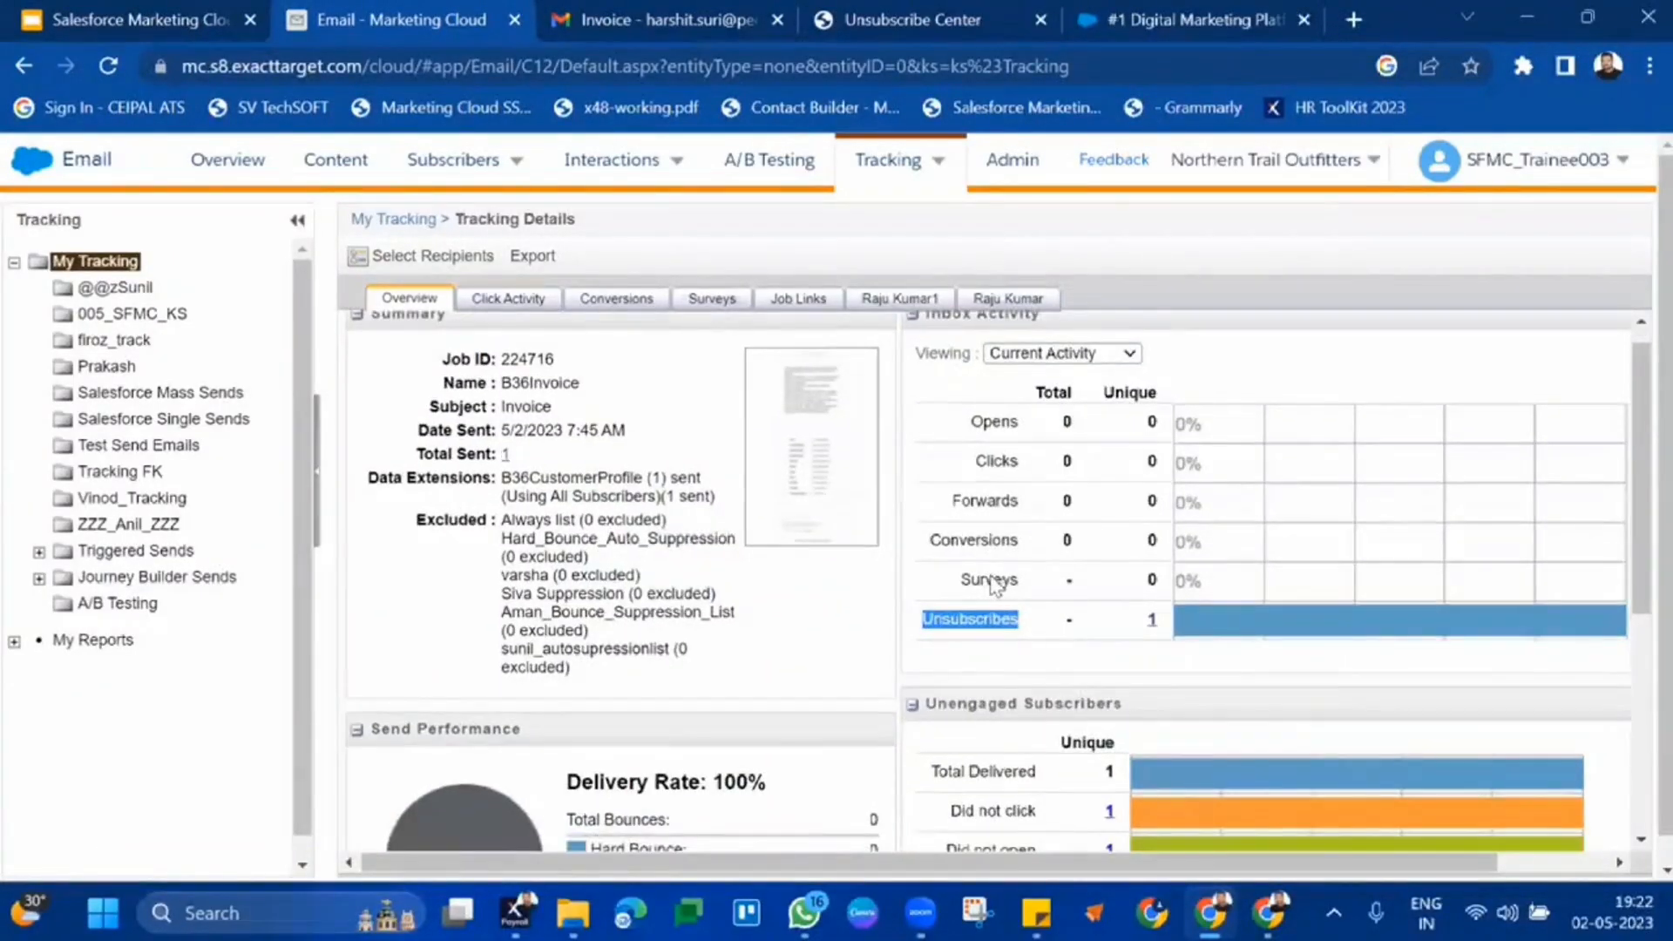
pyautogui.scroll(1, 995, 583)
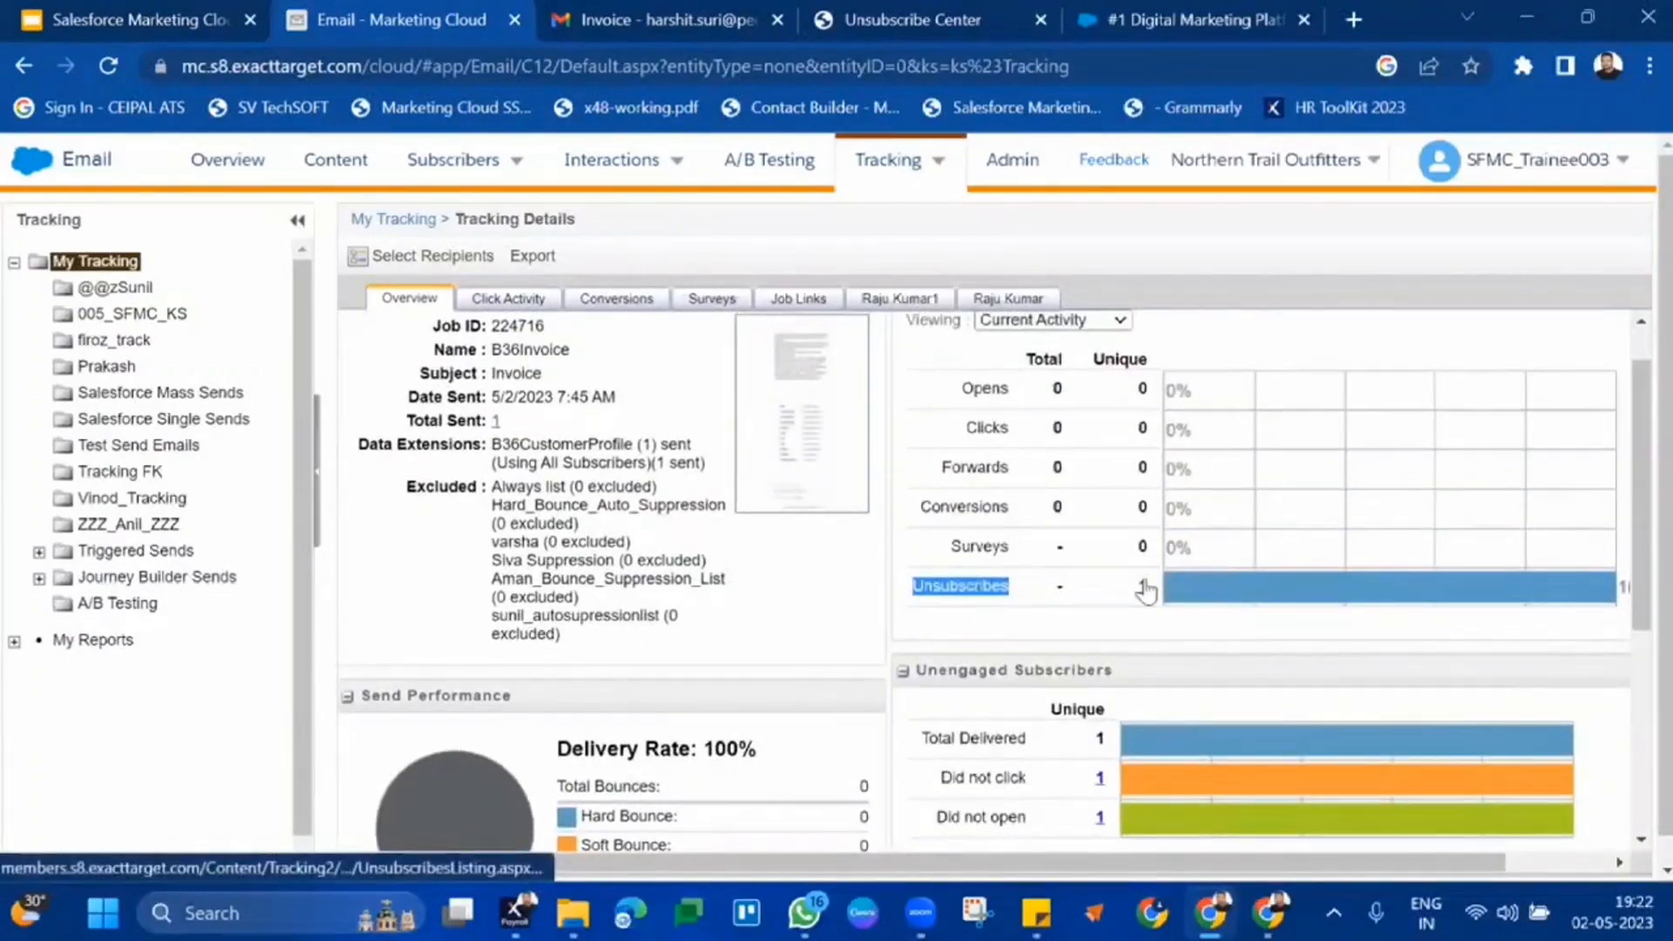
pyautogui.click(1143, 586)
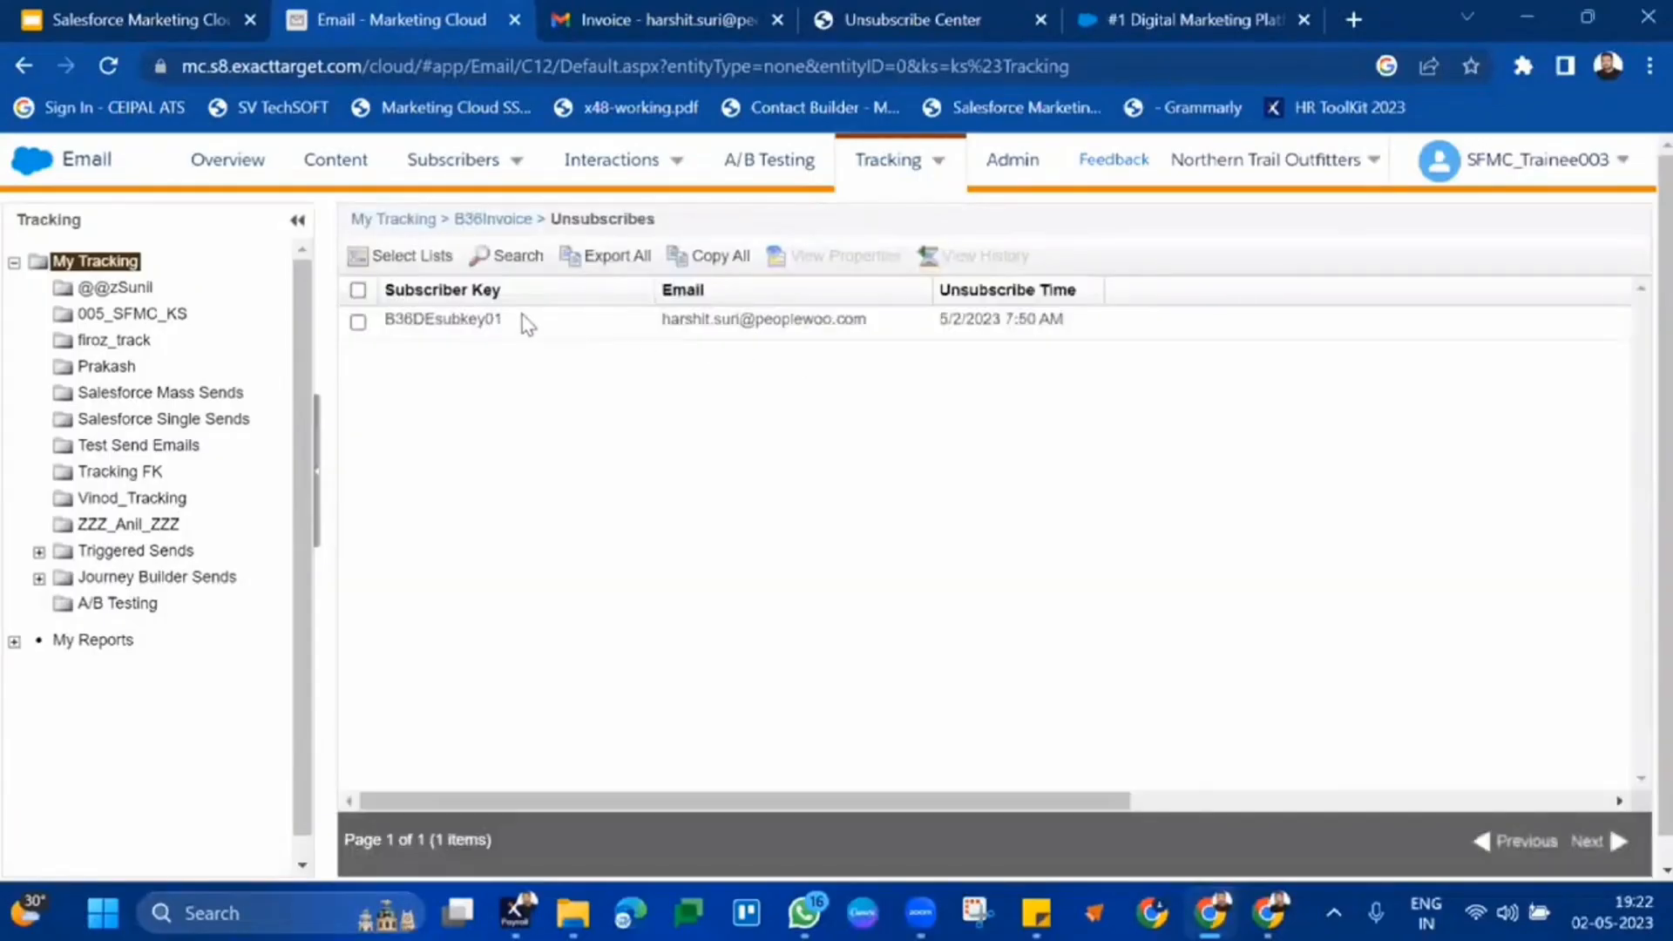
pyautogui.moveTo(523, 319); pyautogui.dragTo(389, 319)
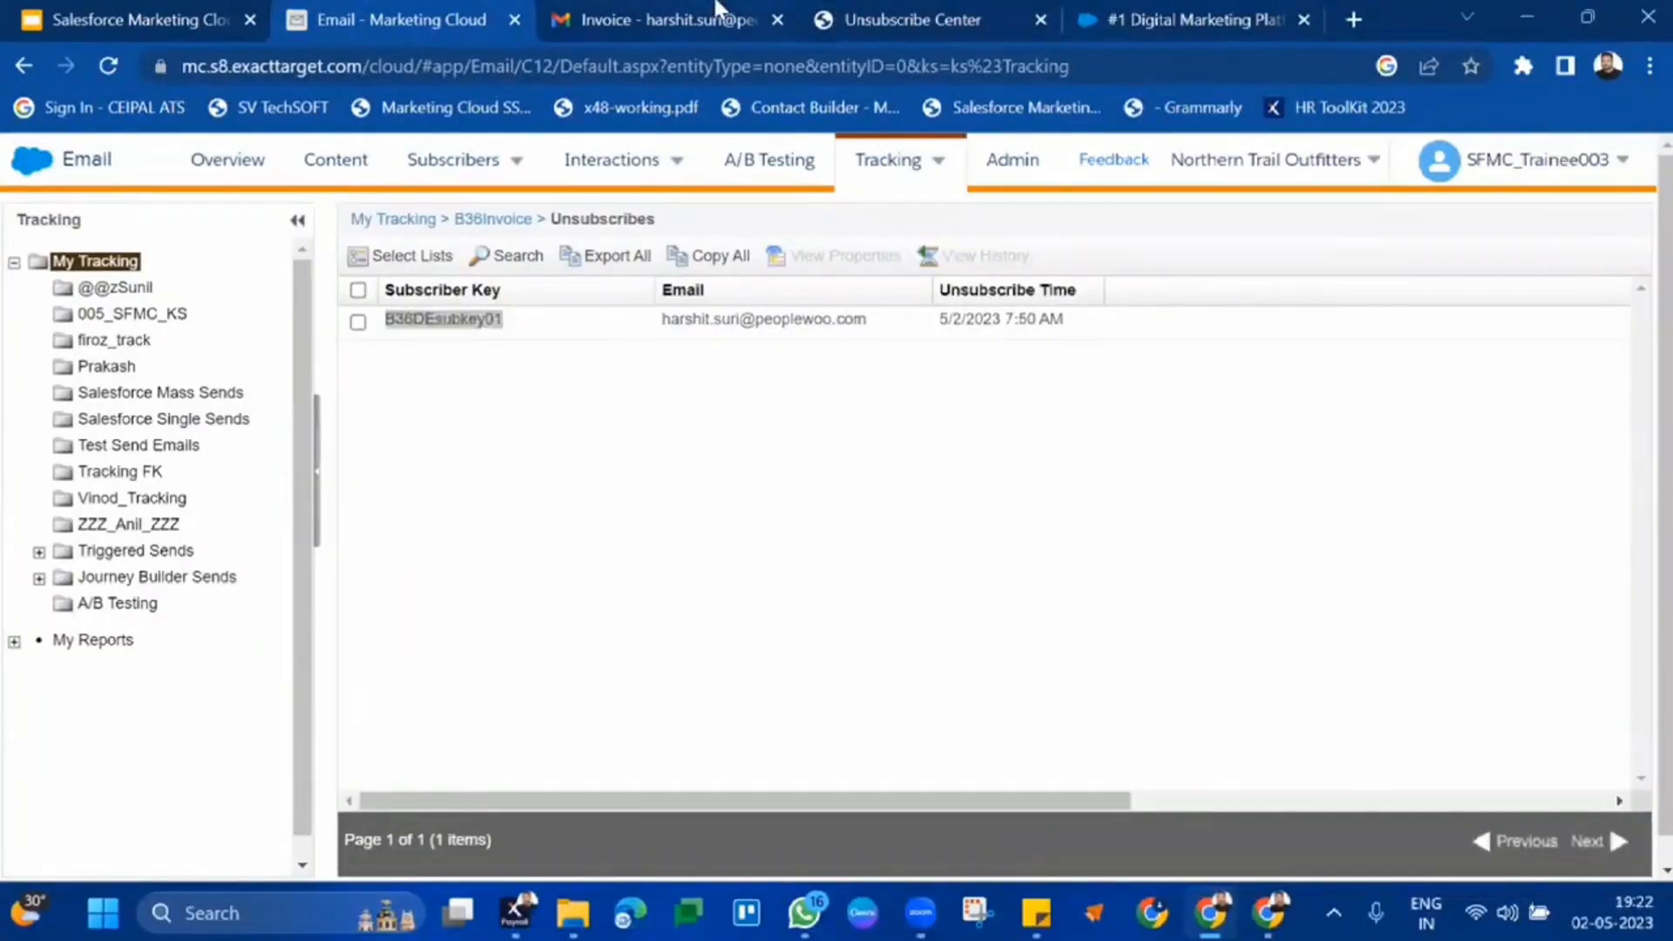
# Step: Compare the subscriber key in the Invoice email's bill details with the one in the unsubscribes list
pyautogui.click(721, 14)
pyautogui.scroll(7, 858, 376)
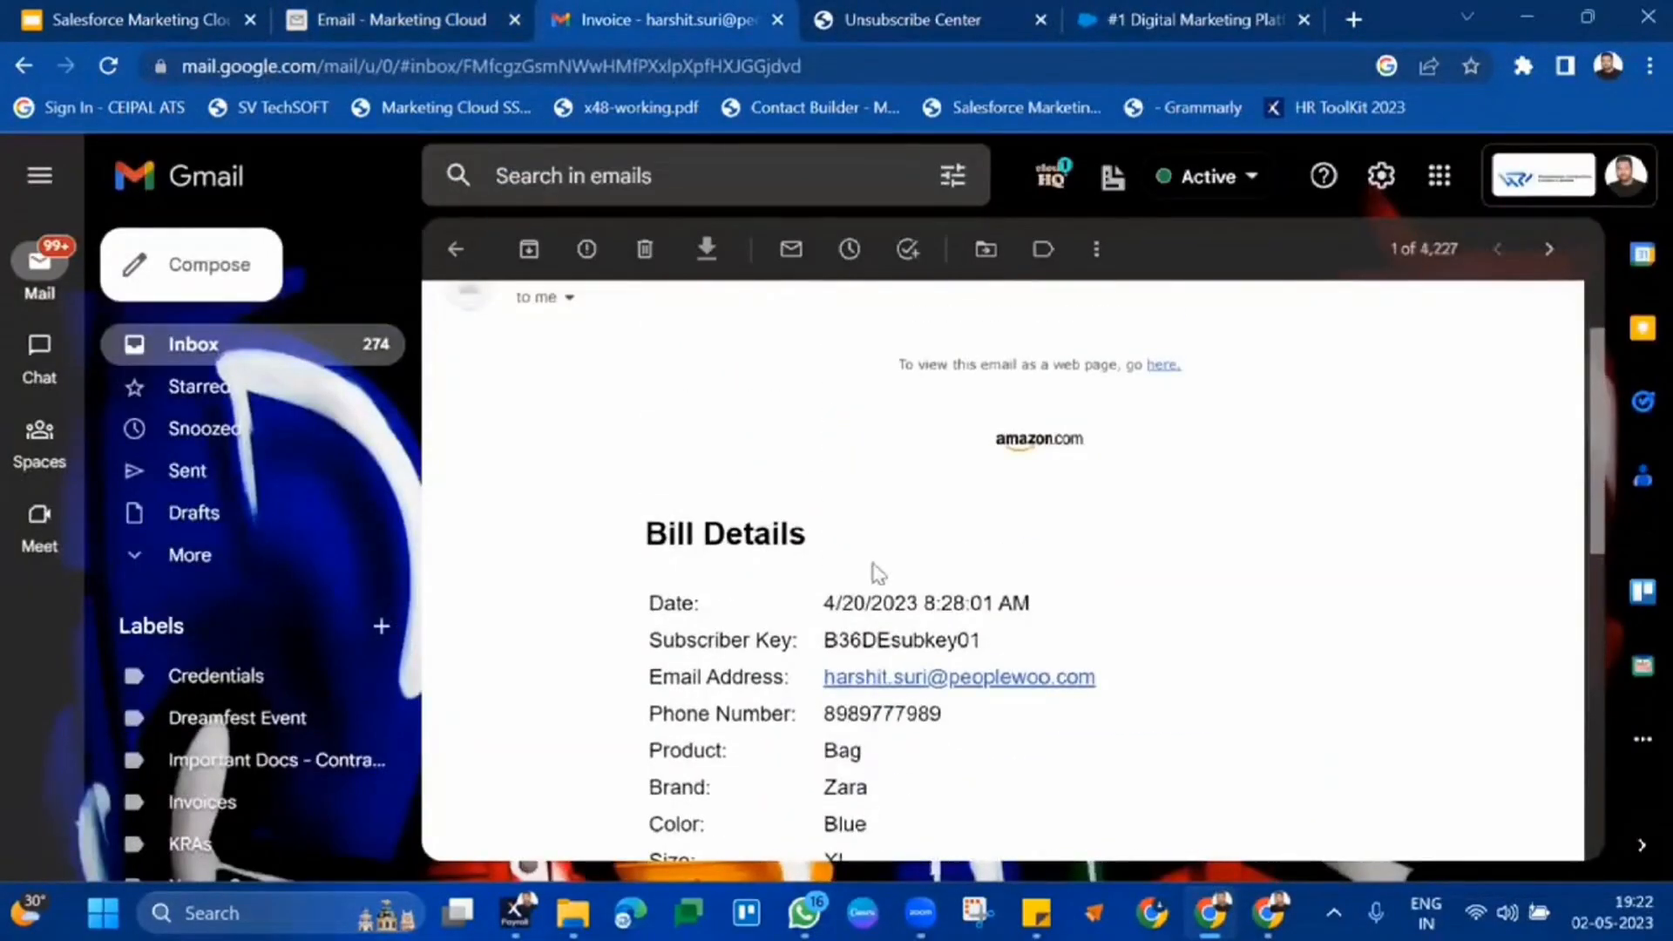
pyautogui.doubleClick(877, 634)
pyautogui.hotkey('ctrl', 'c')
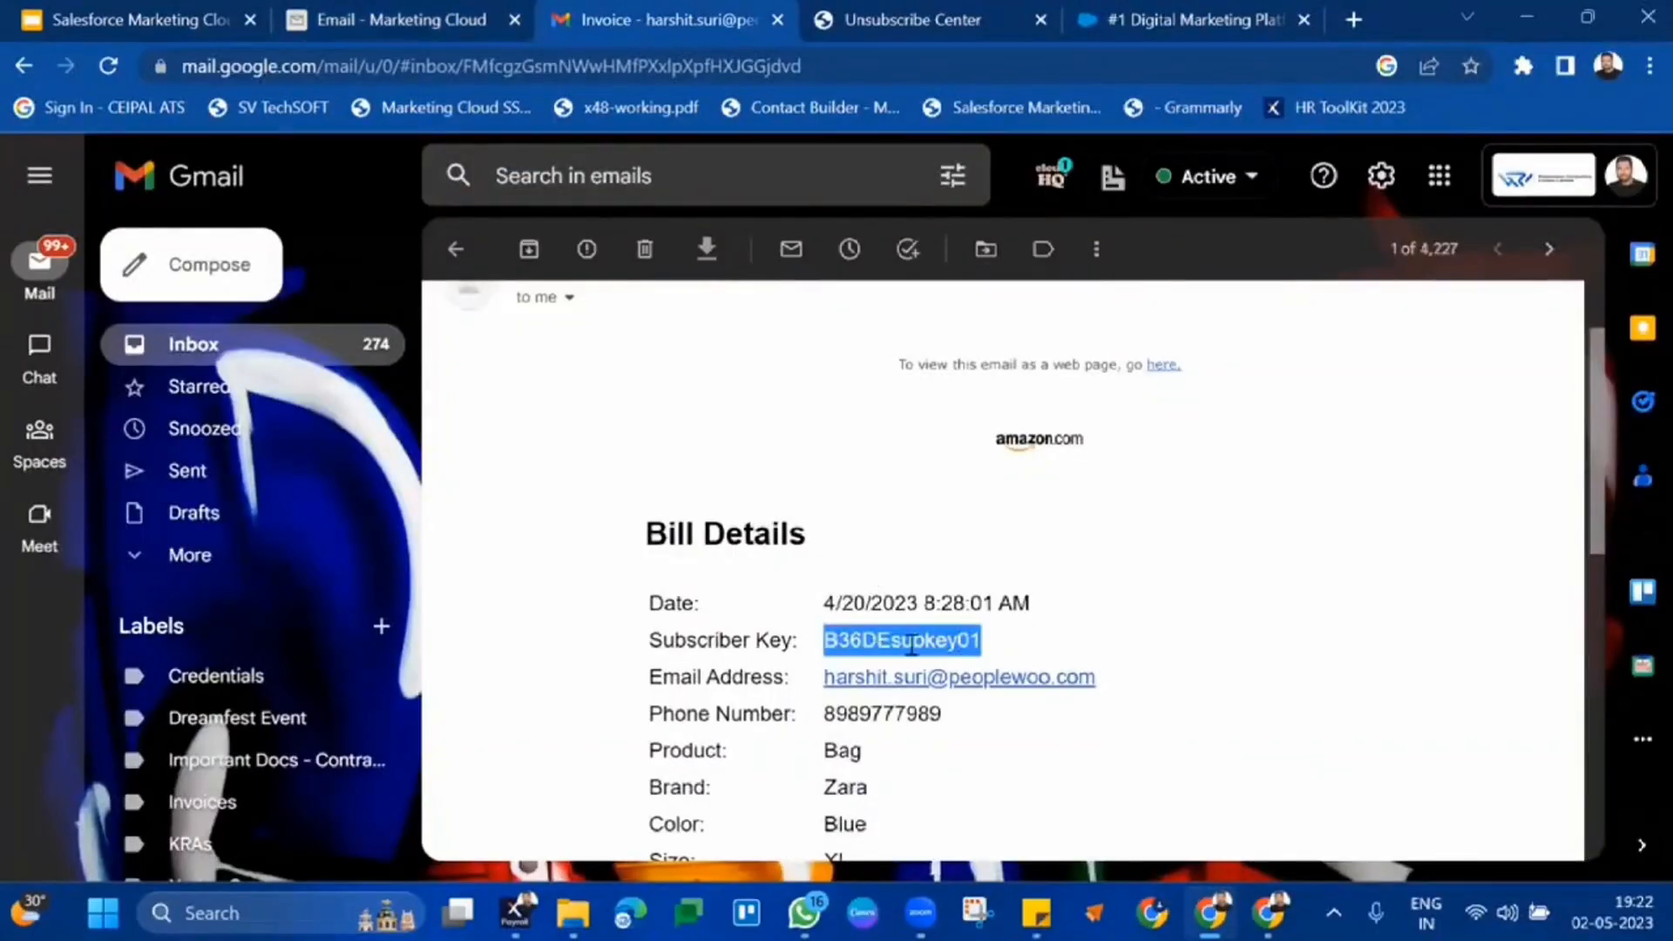
pyautogui.click(347, 12)
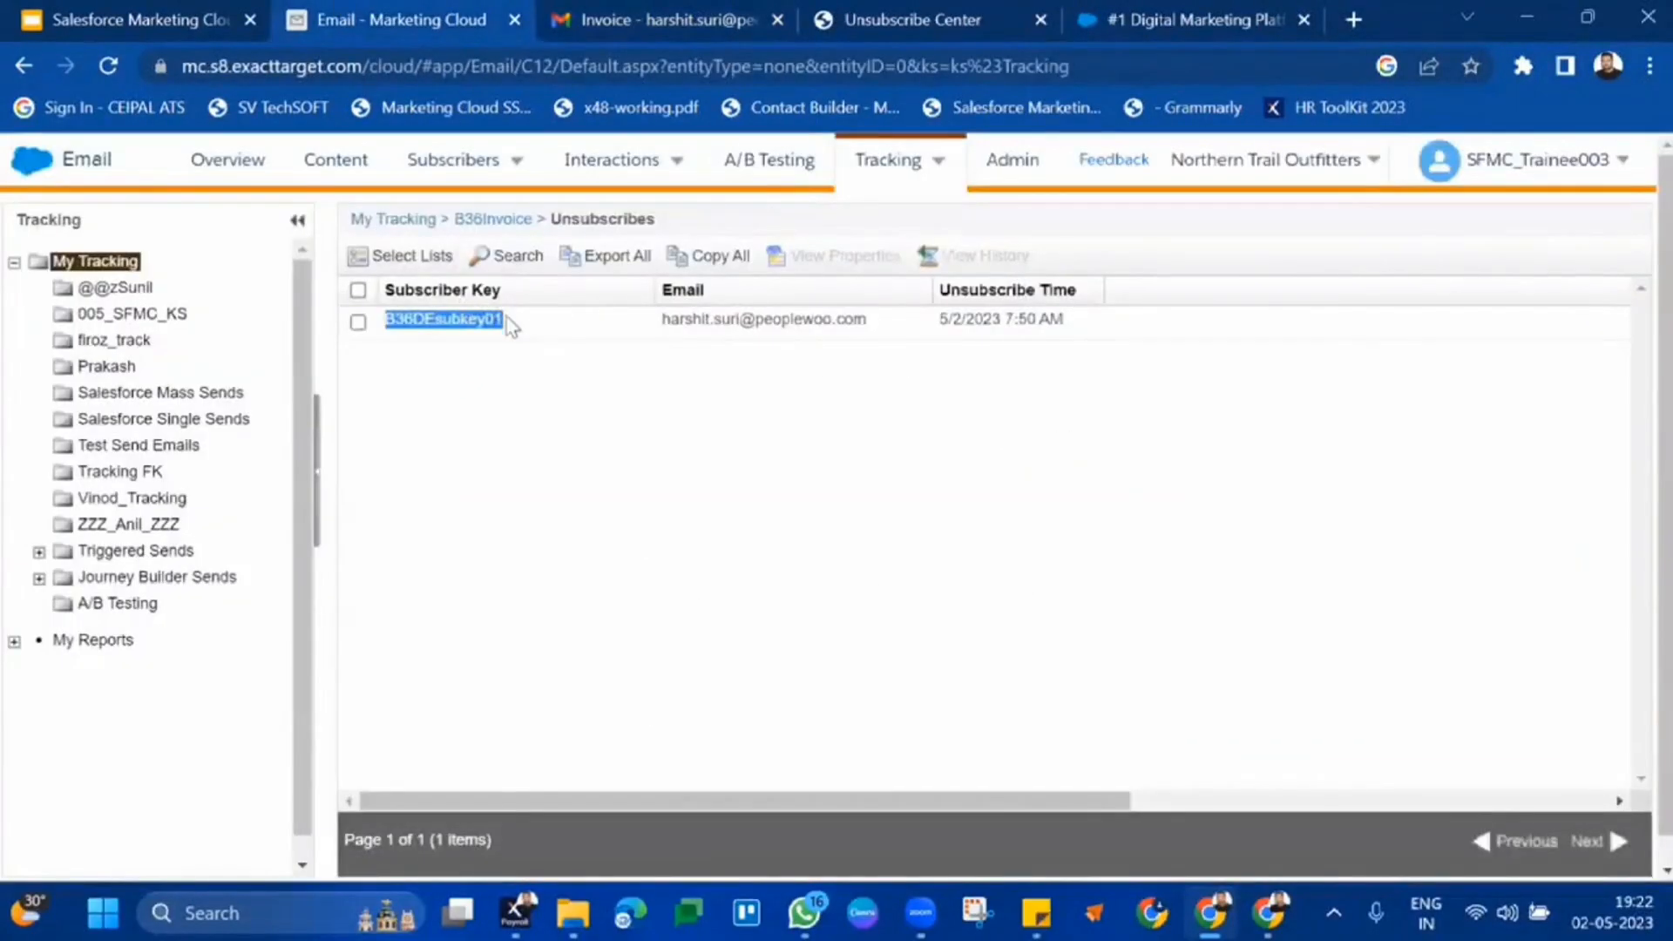
# Step: Duplicate the browser tab that holds the Marketing Cloud tracking page
pyautogui.rightClick(434, 11)
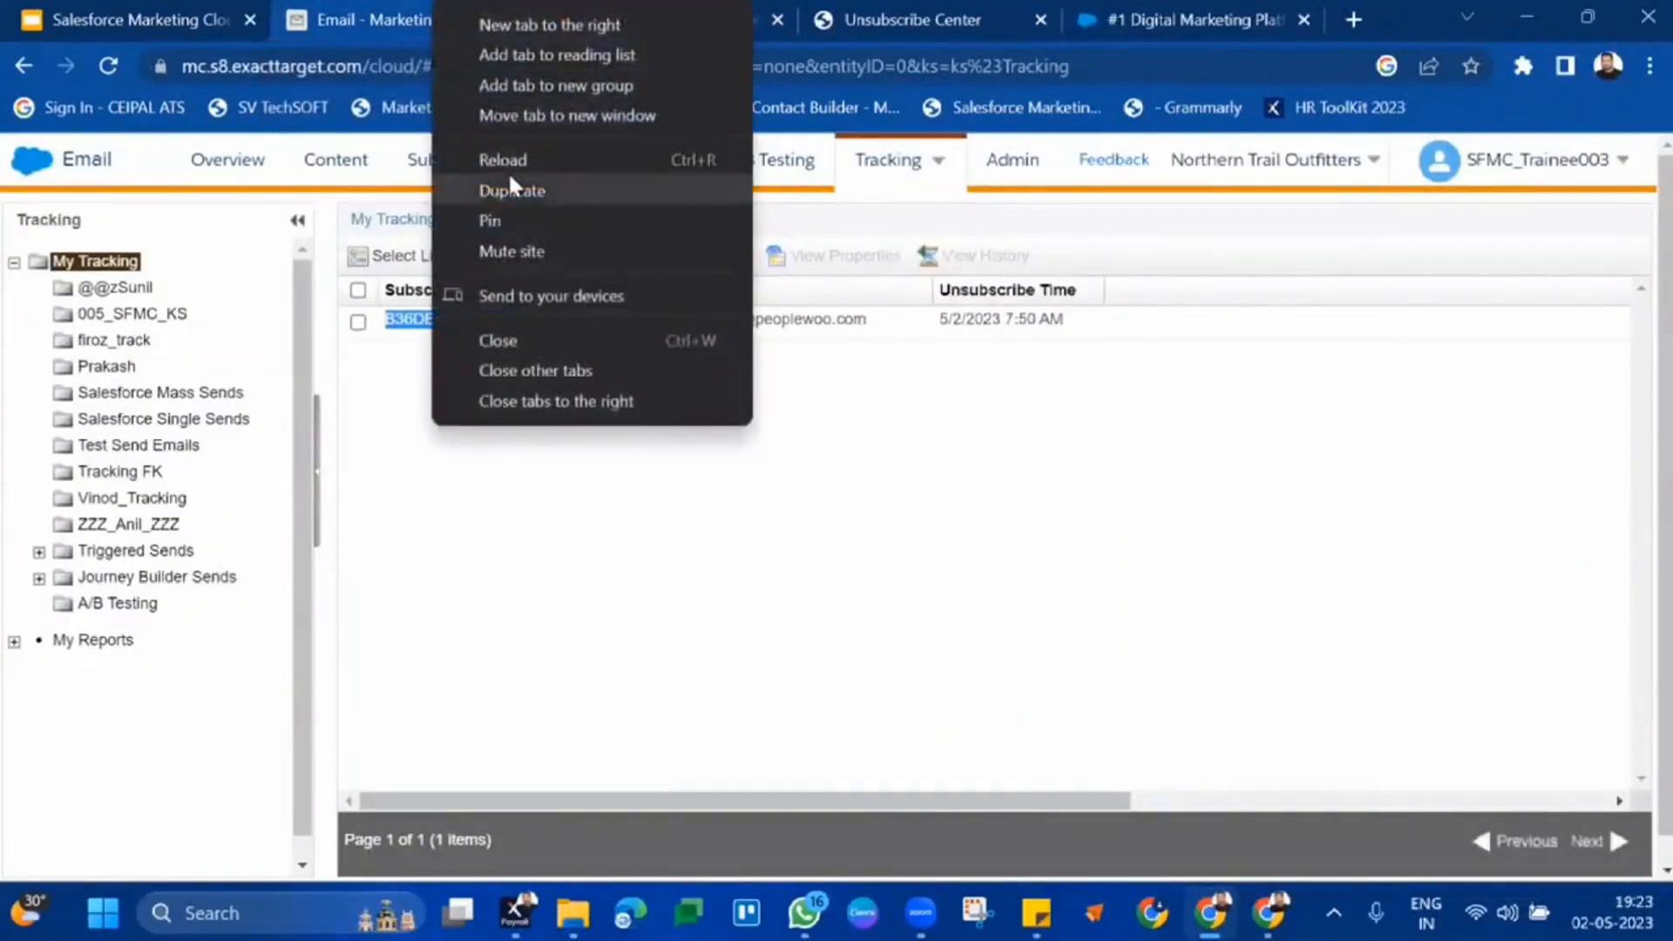
pyautogui.click(510, 188)
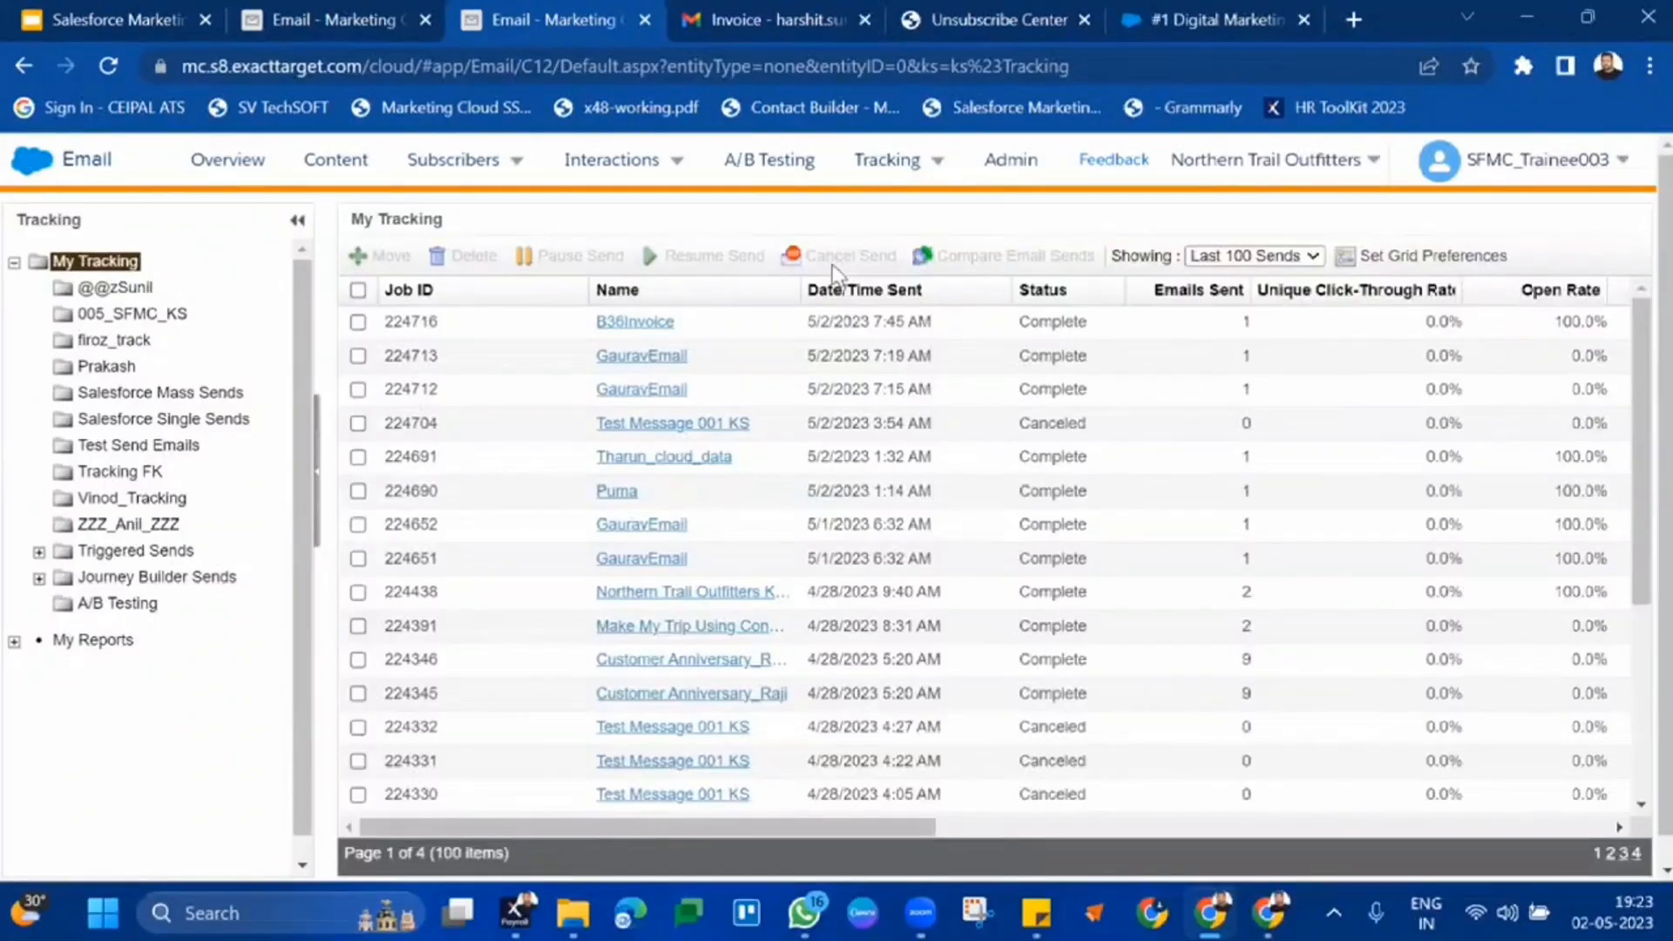
# Step: Open the subscriber search for the All Subscribers list and set its criterion to Subscriber Key
pyautogui.moveTo(449, 164)
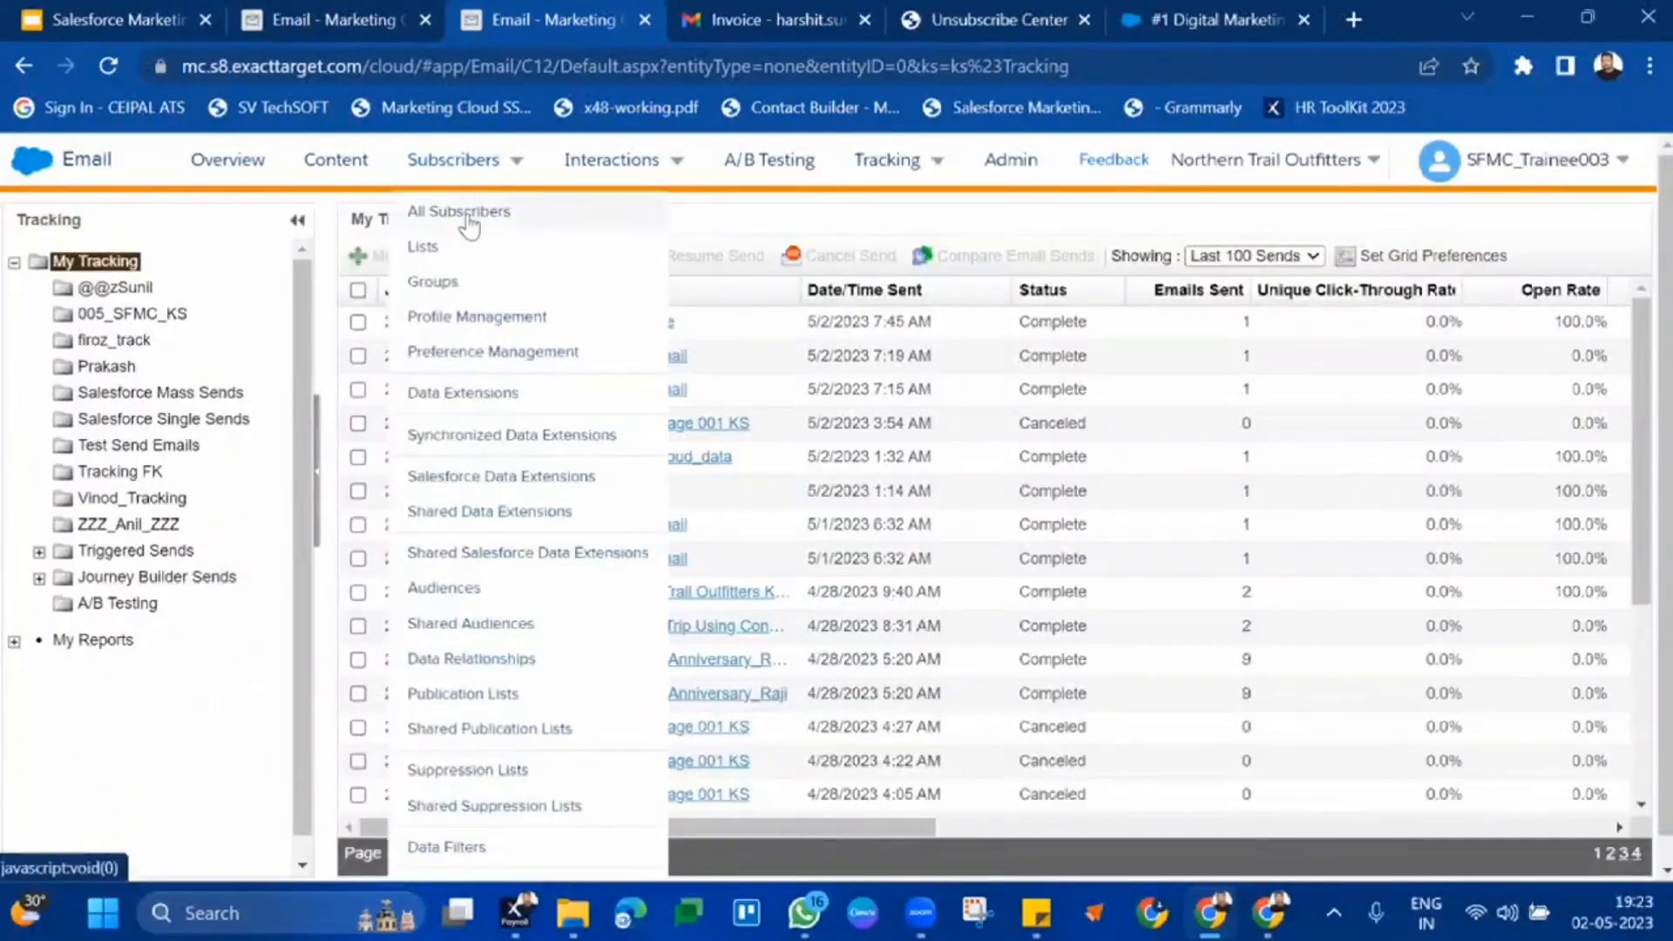
pyautogui.click(469, 214)
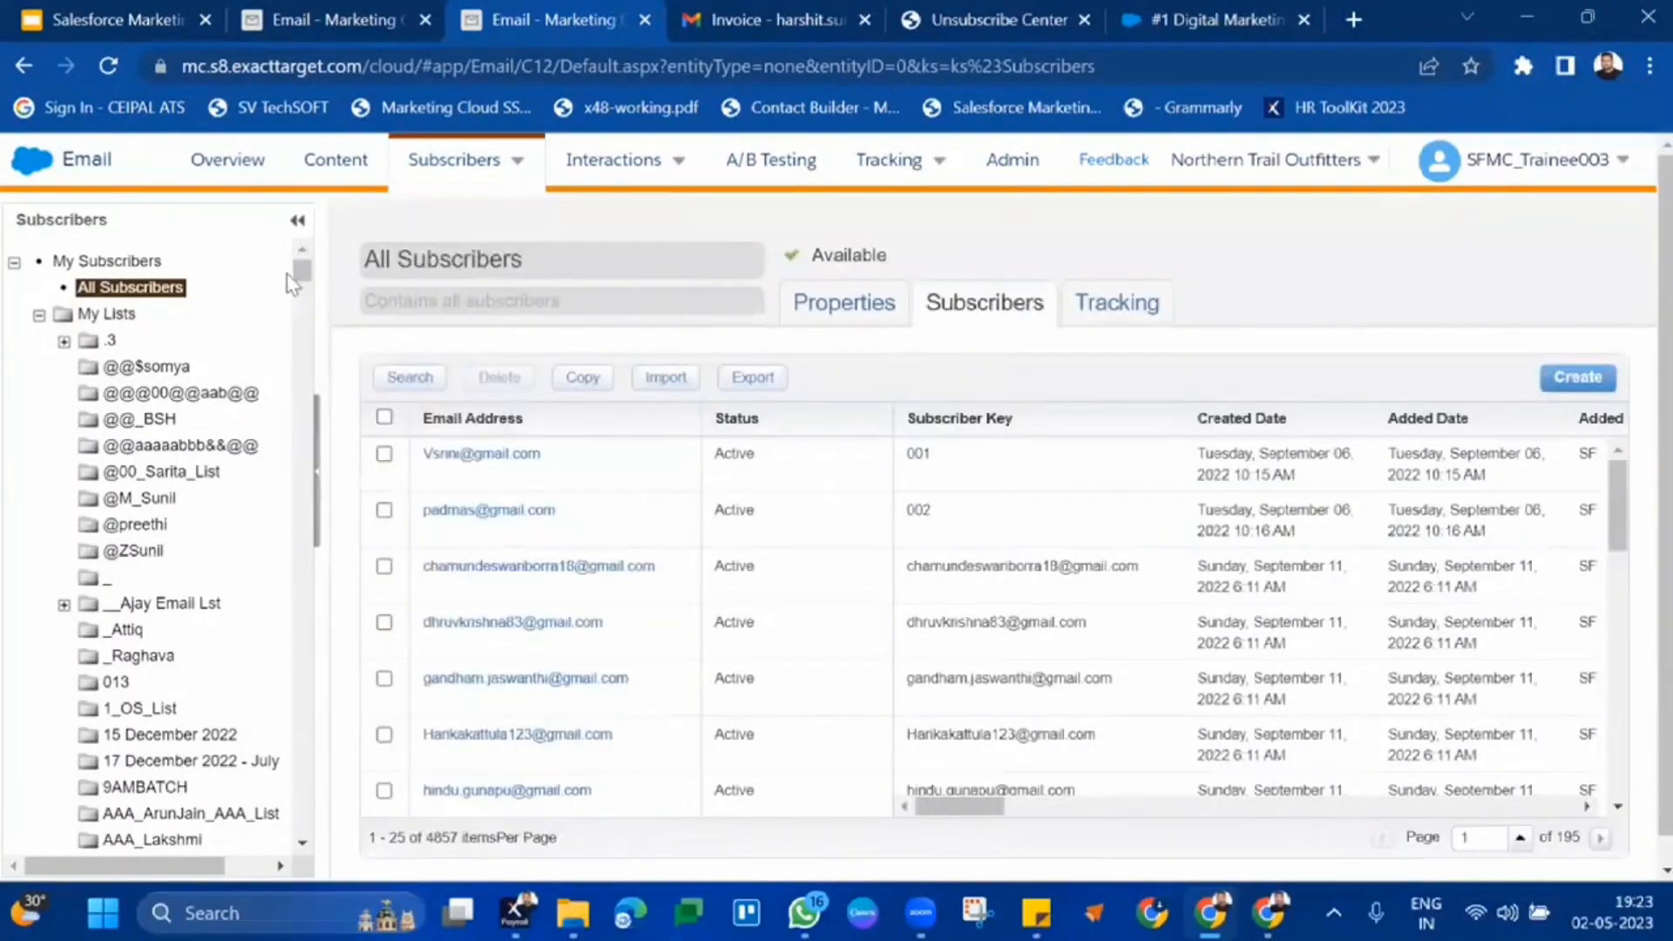
pyautogui.click(403, 378)
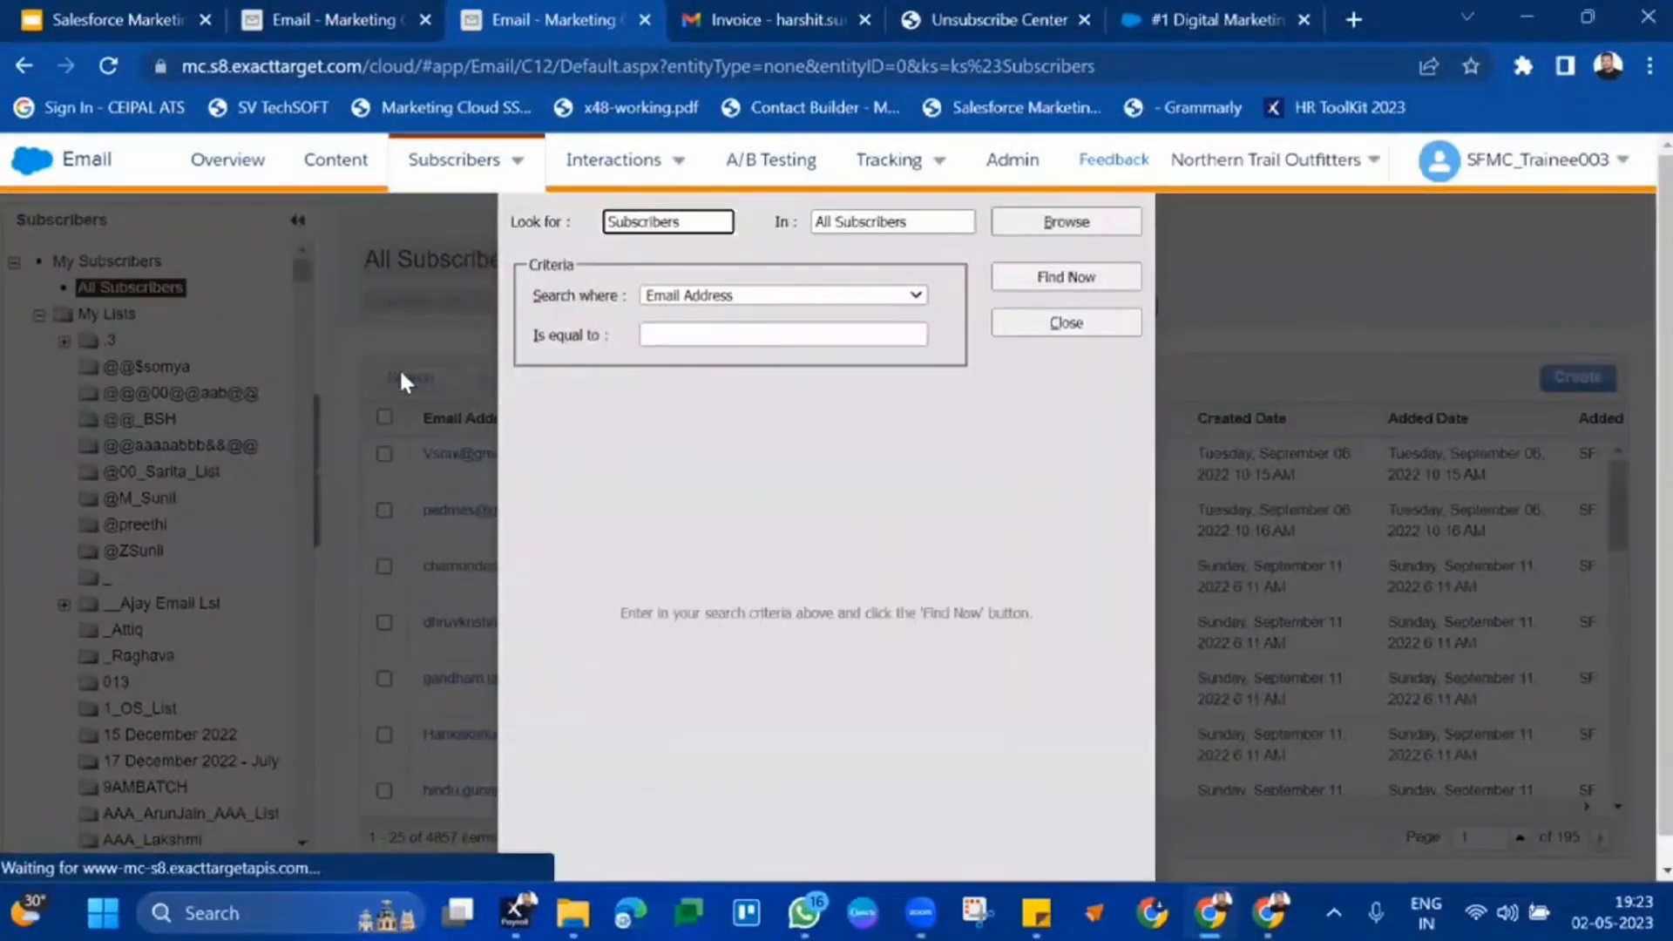
pyautogui.click(730, 296)
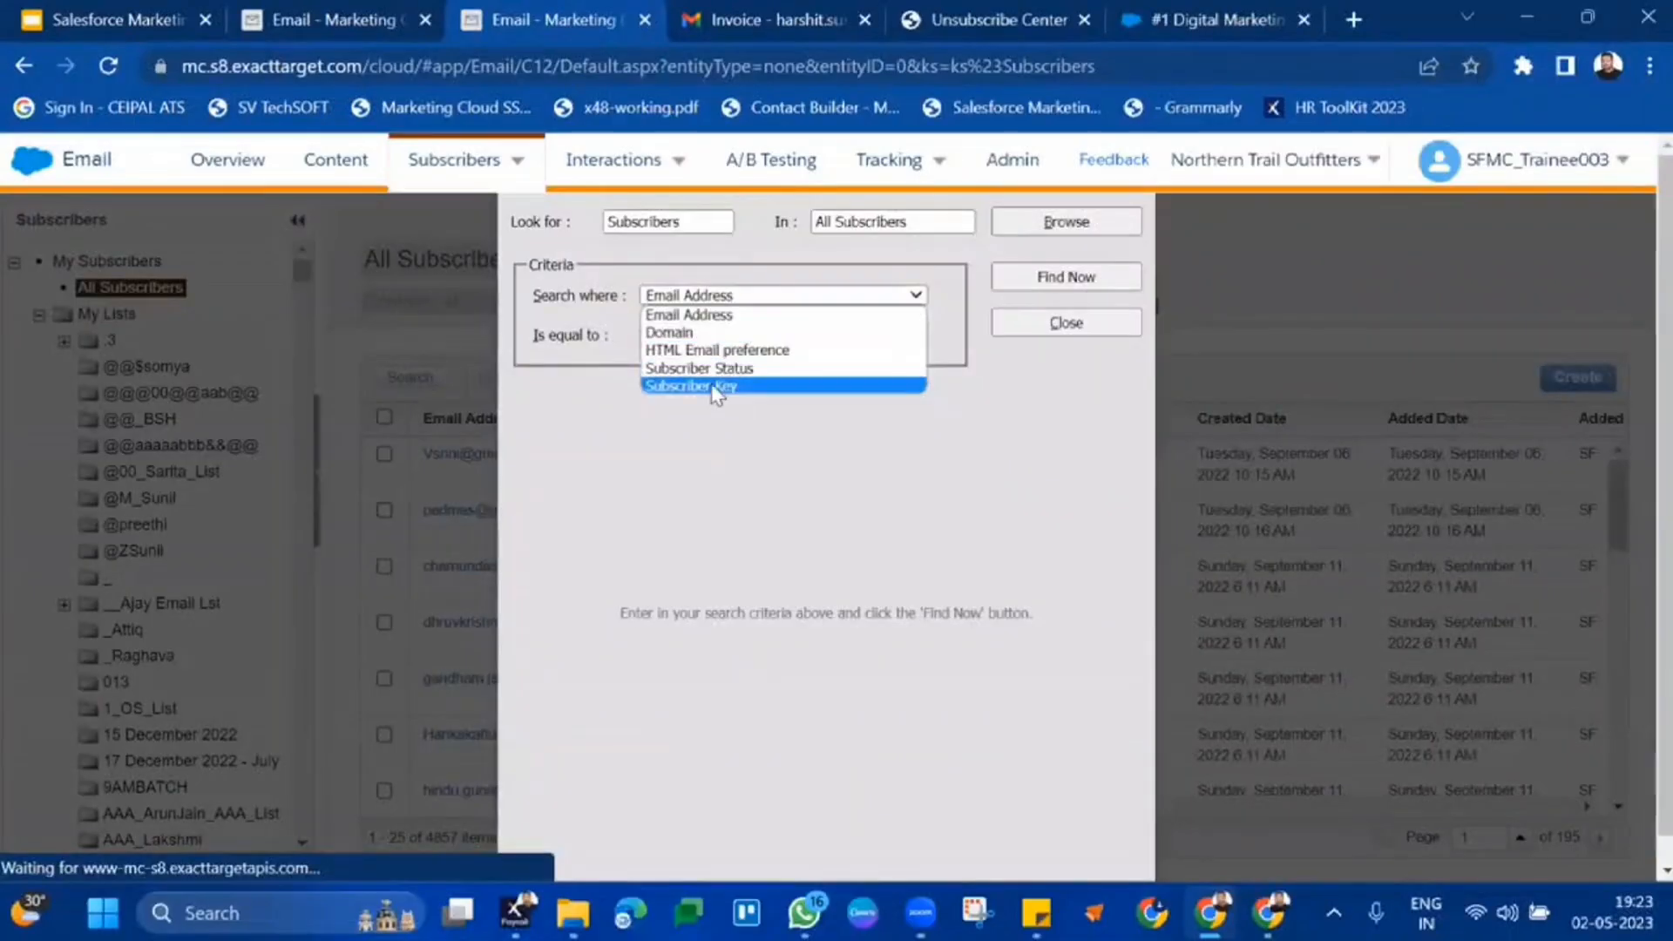
pyautogui.click(709, 385)
pyautogui.click(735, 333)
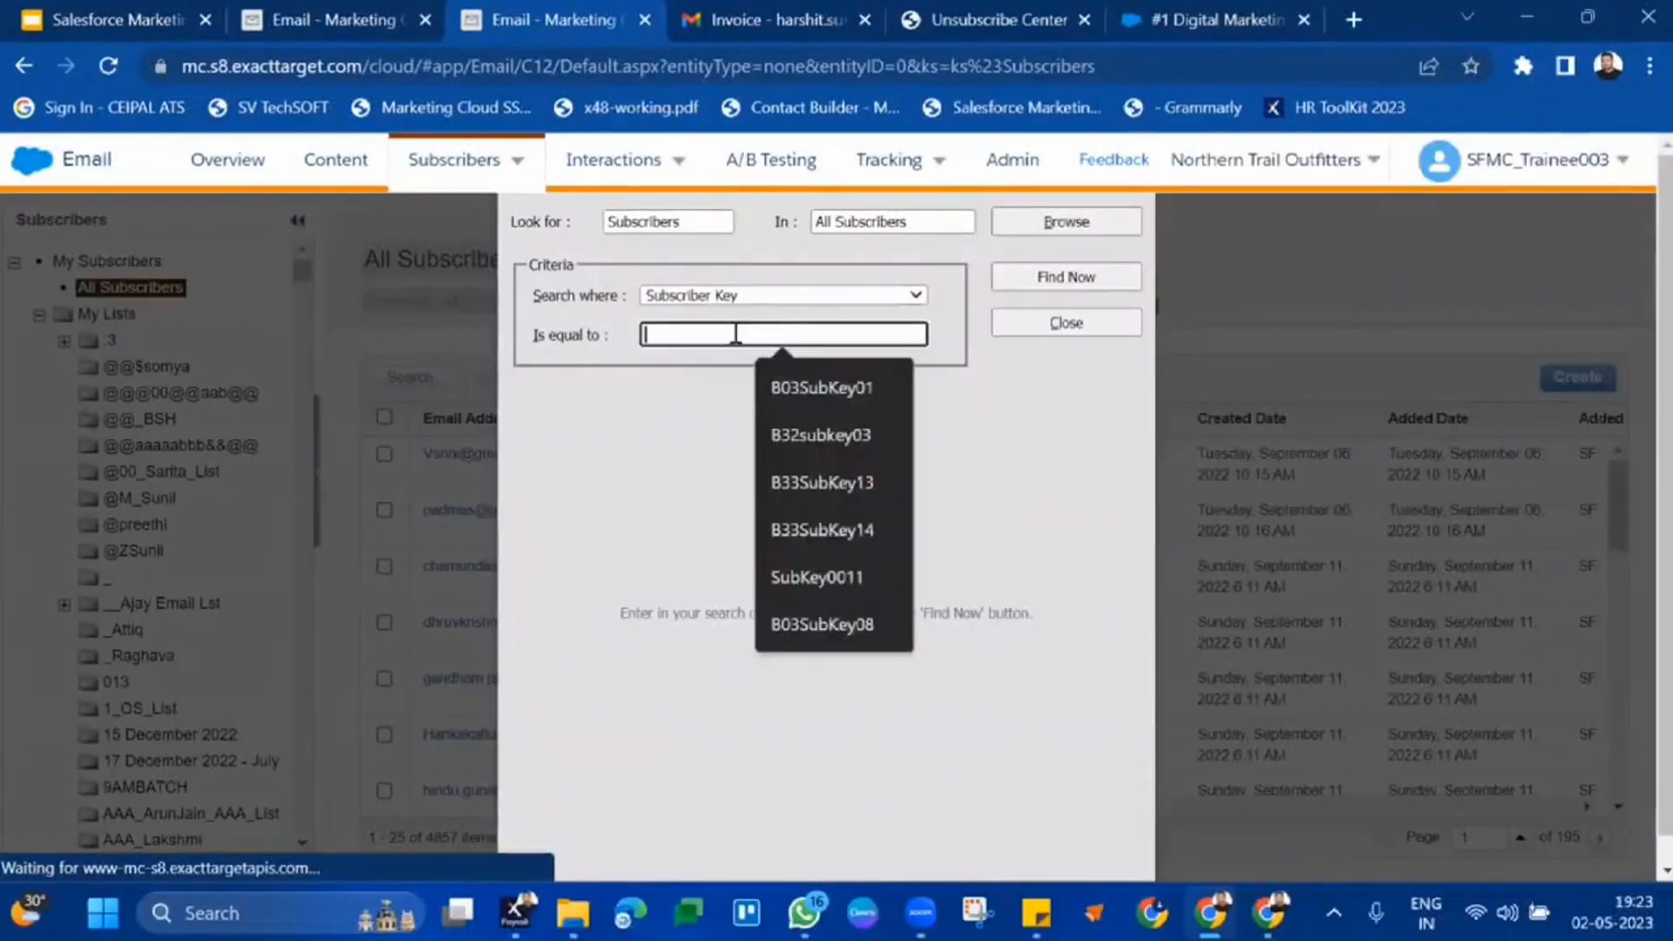
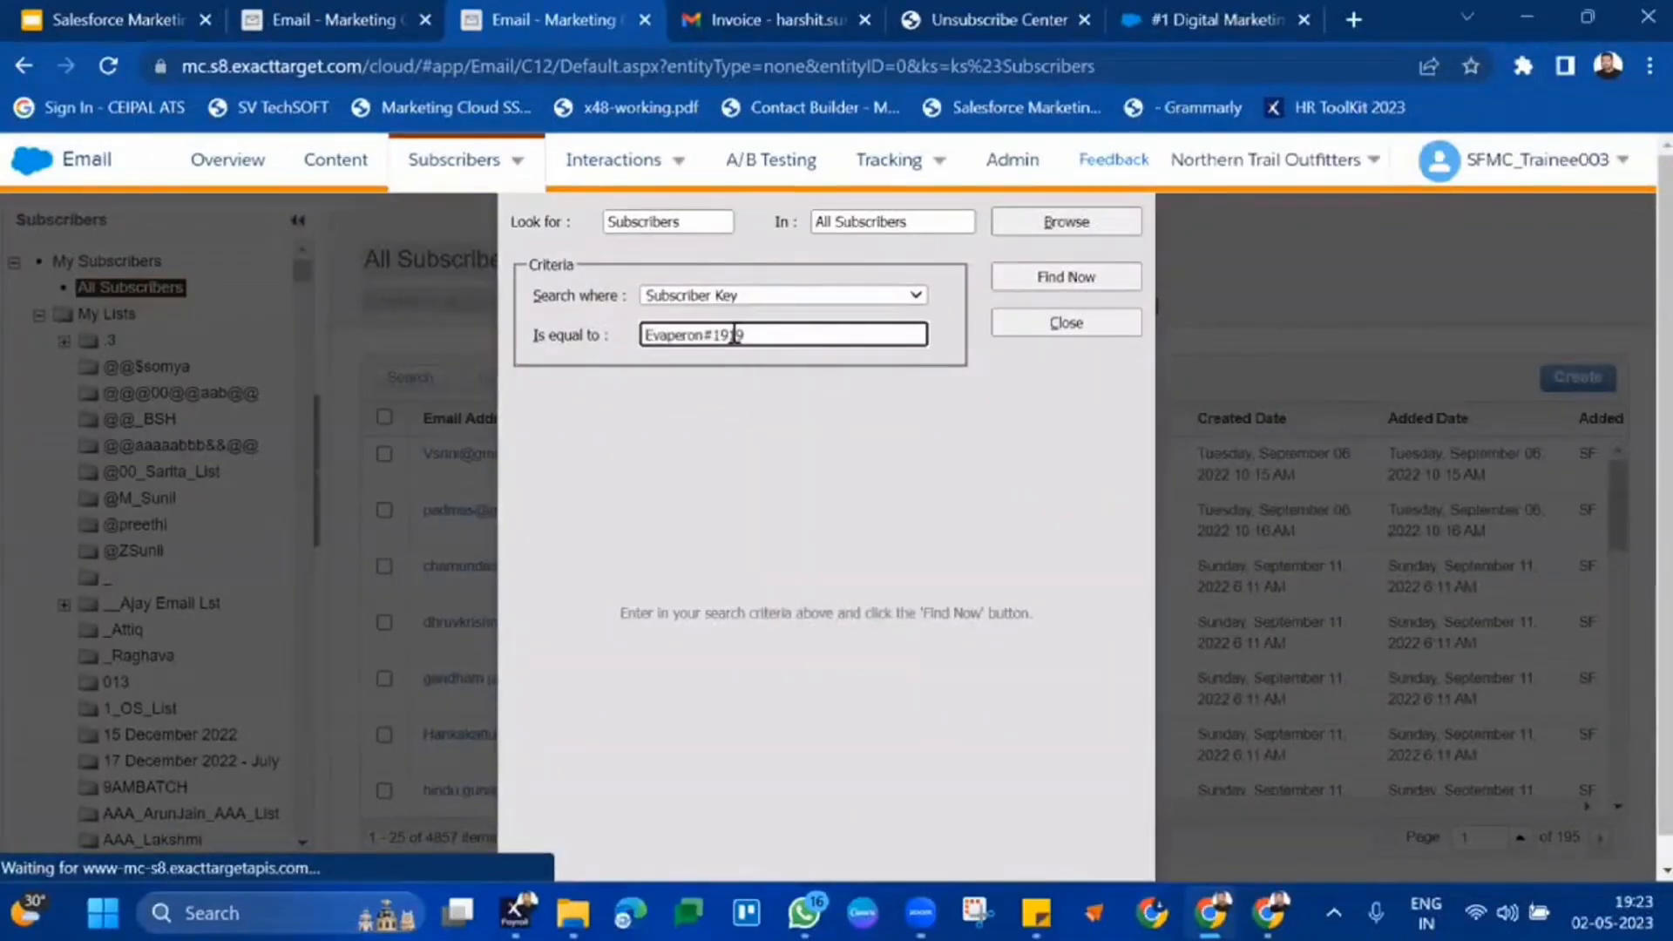
# Step: Copy the subscriber key from the B36Invoice Unsubscribes list and search All Subscribers for that key
pyautogui.click(422, 14)
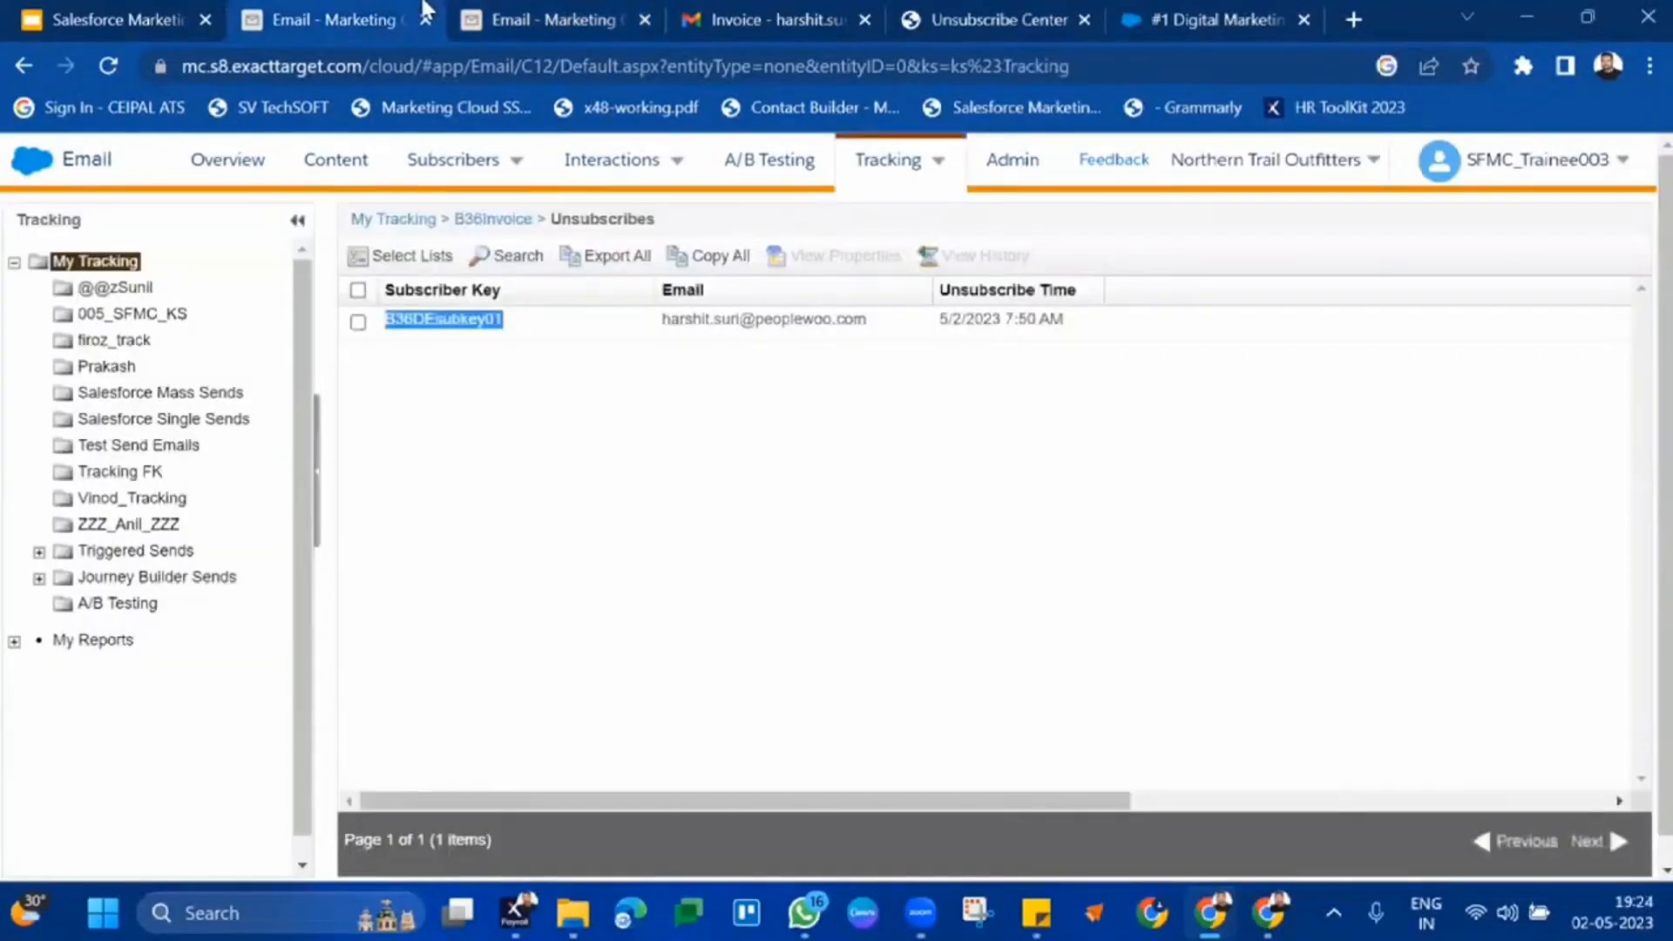
pyautogui.rightClick(462, 326)
pyautogui.click(497, 349)
pyautogui.click(555, 10)
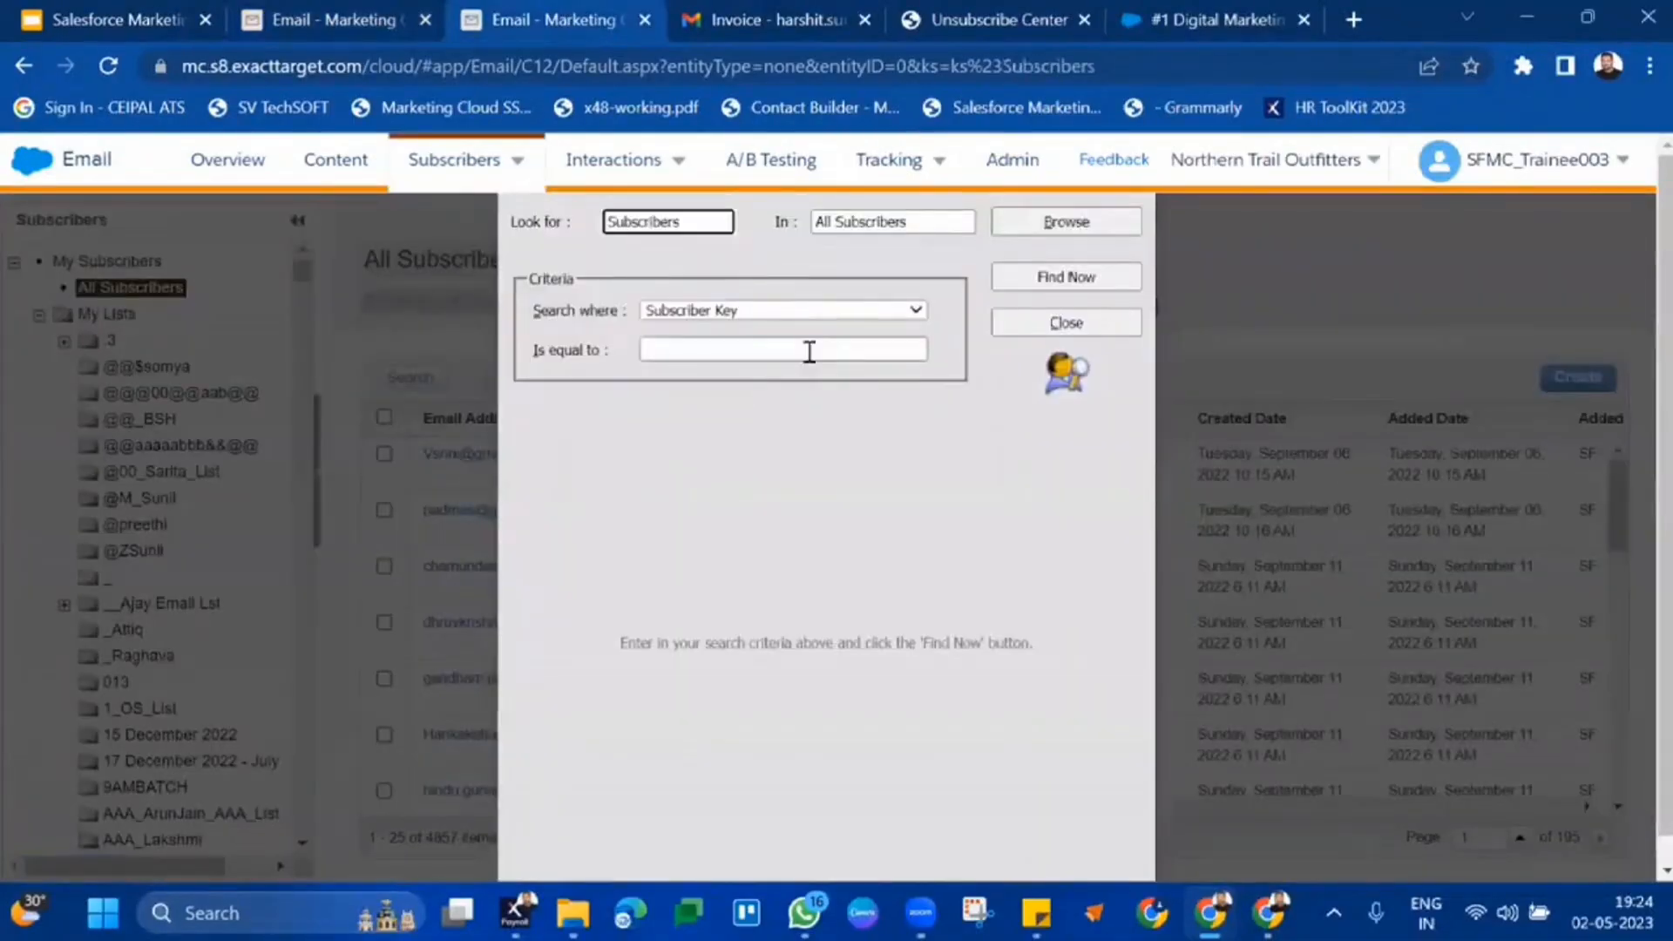
pyautogui.click(808, 351)
pyautogui.hotkey('ctrl', 'v')
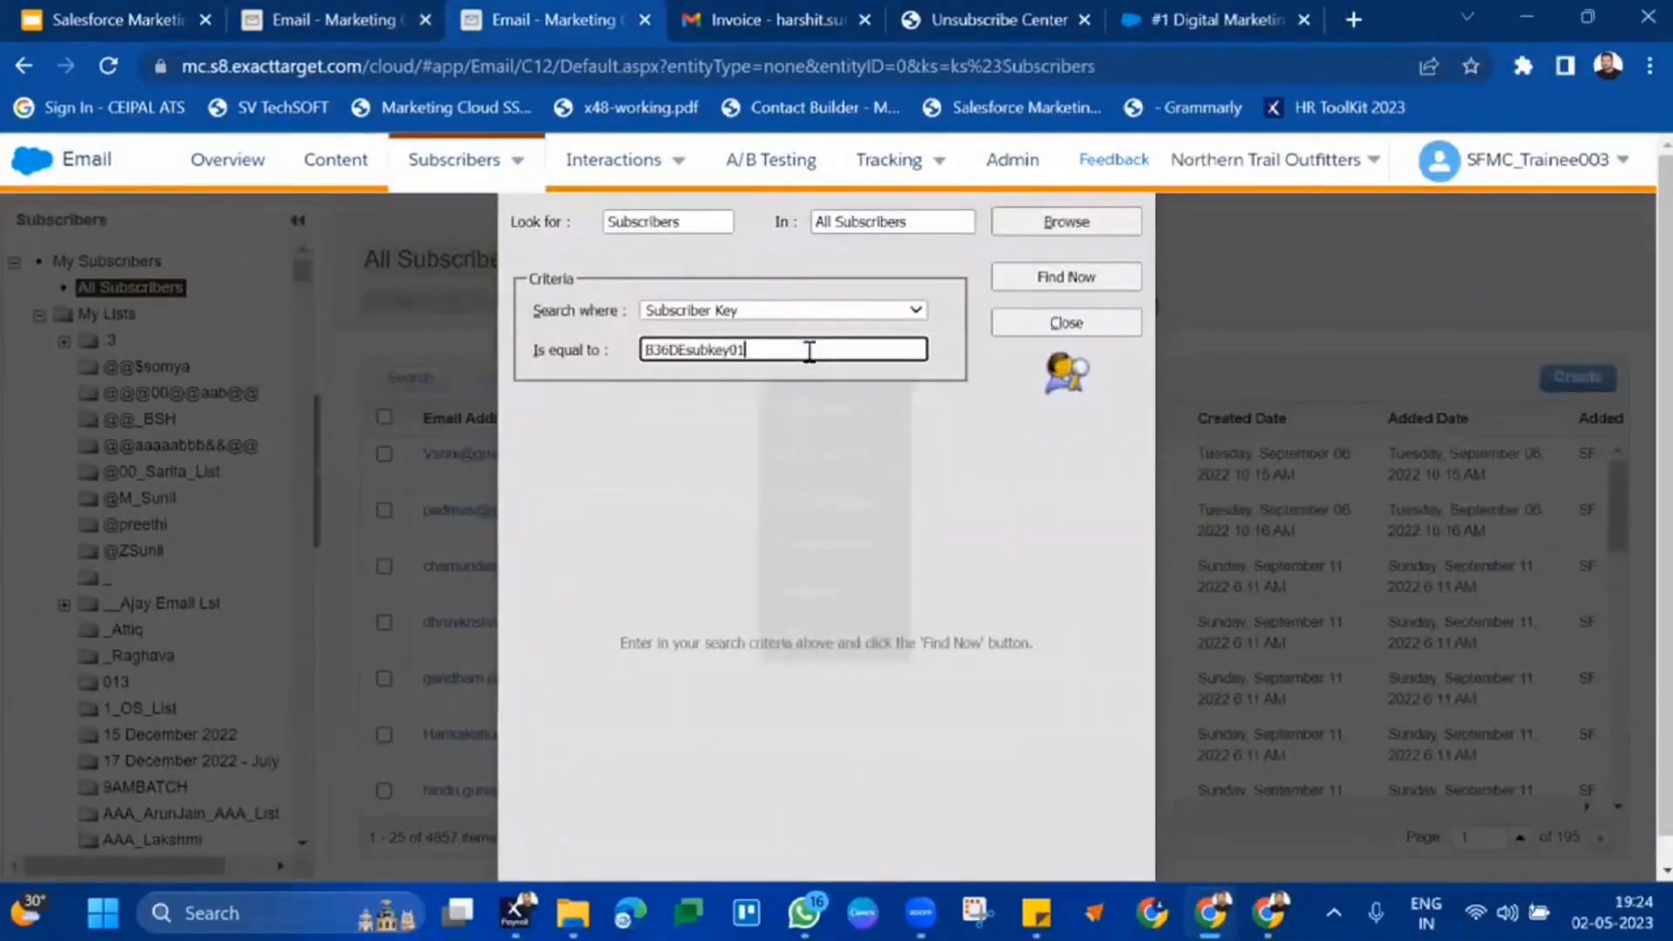
pyautogui.click(1080, 287)
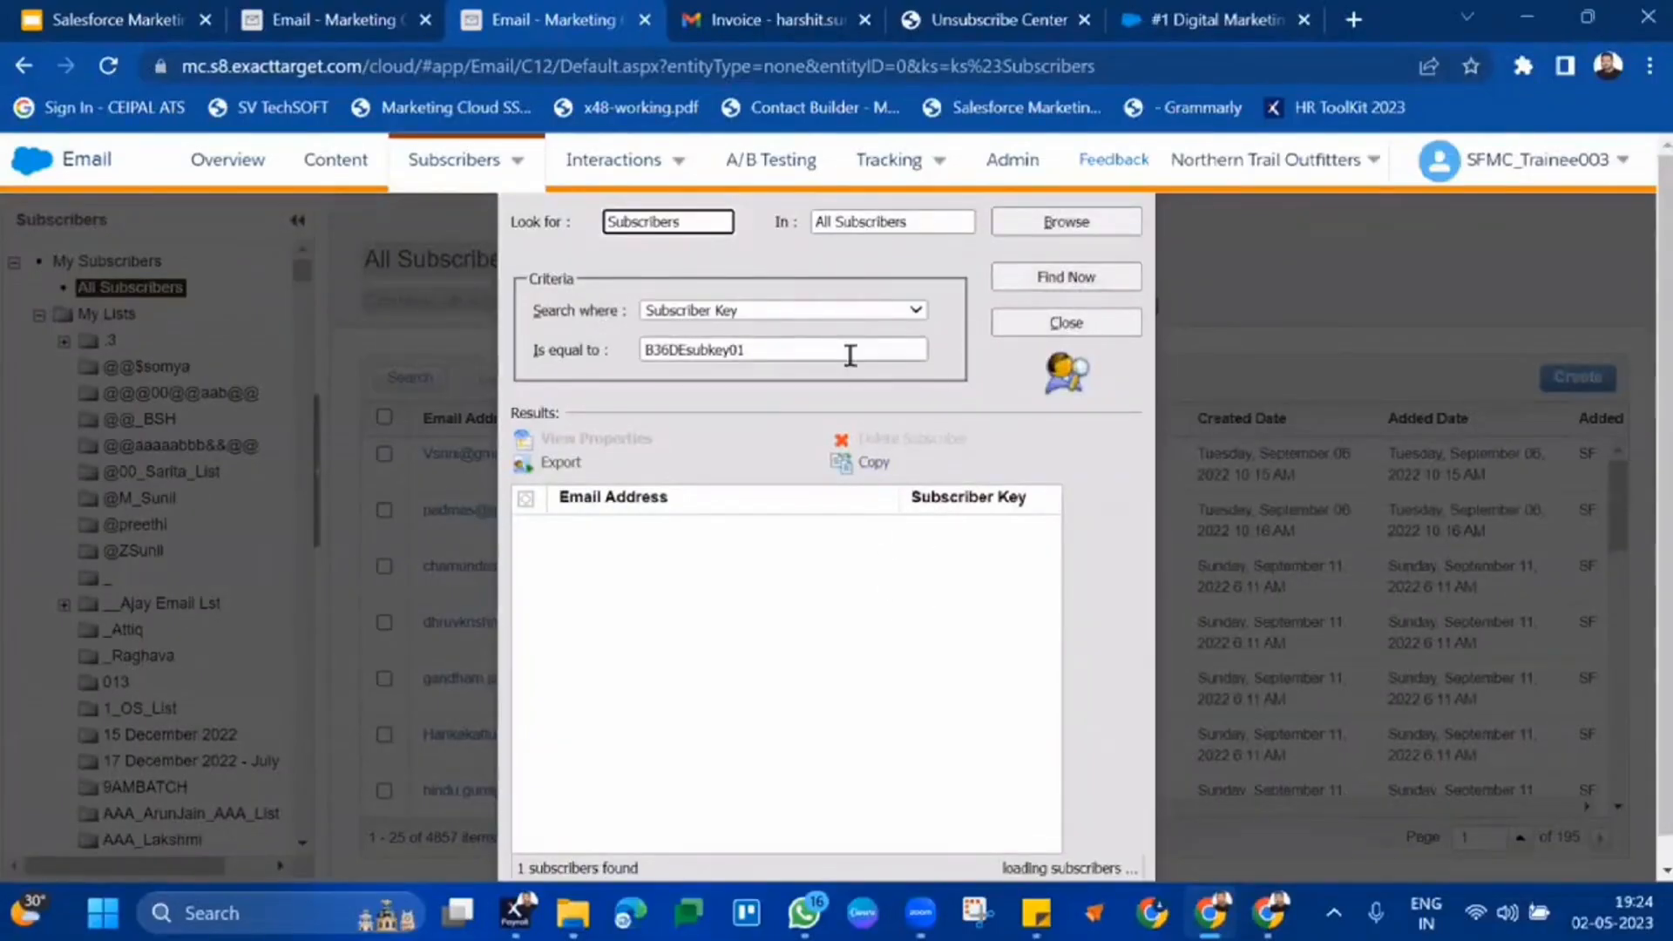
# Step: Open the found subscriber's properties and check the general details for the unsubscribe date and status
pyautogui.scroll(-1, 937, 658)
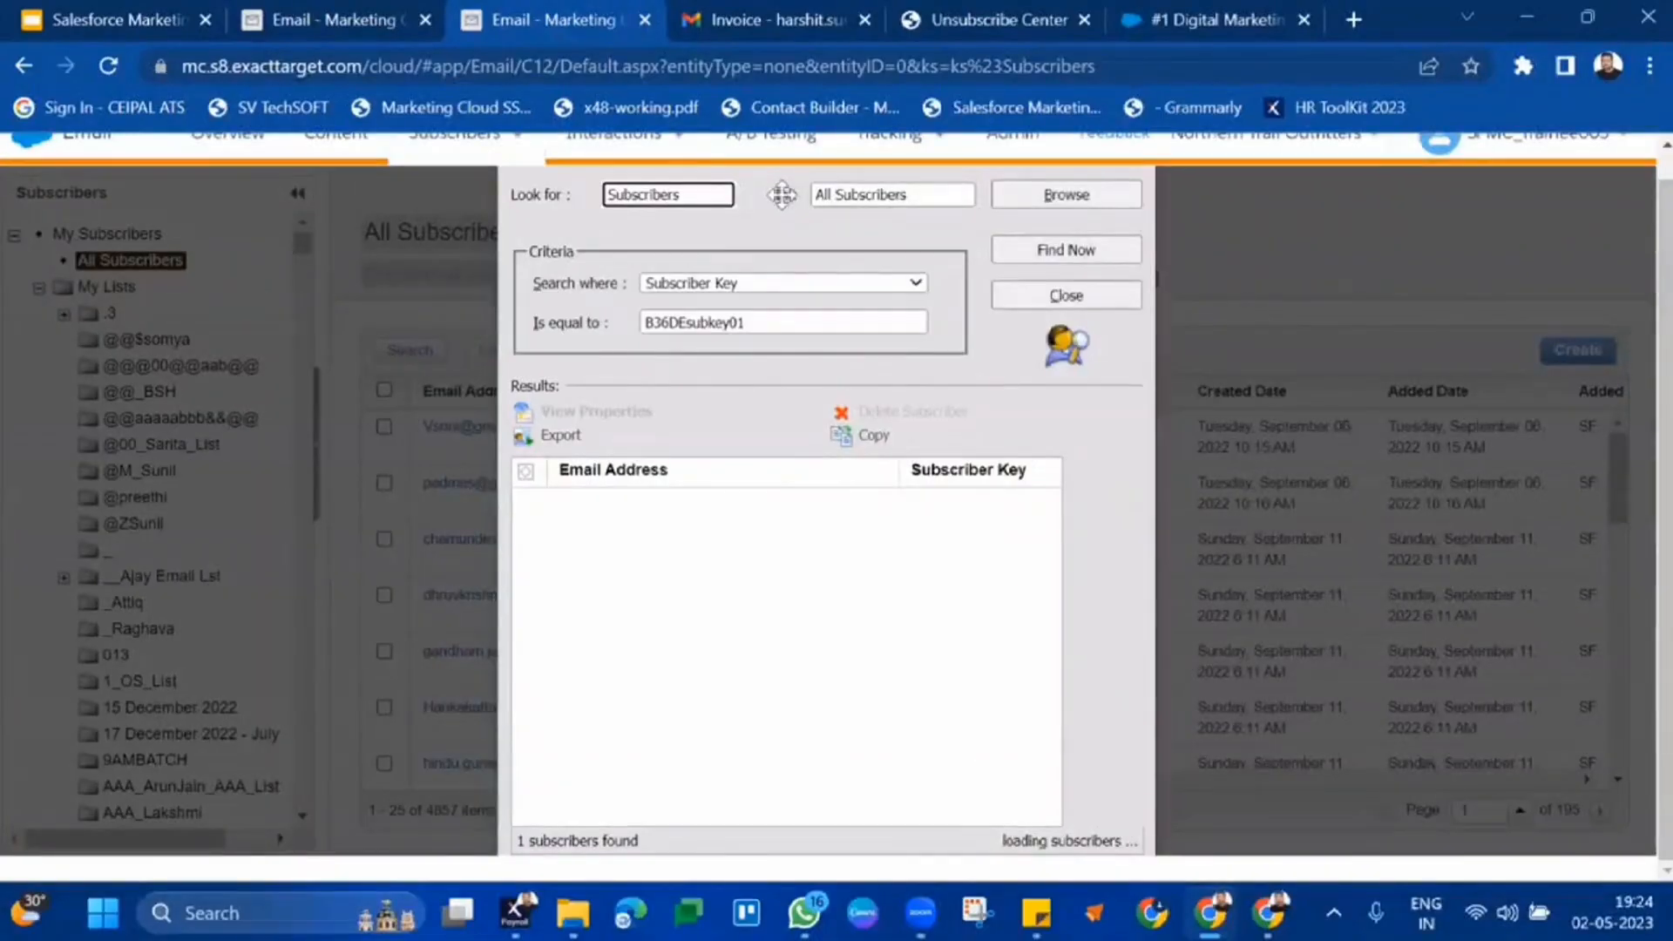
pyautogui.click(954, 607)
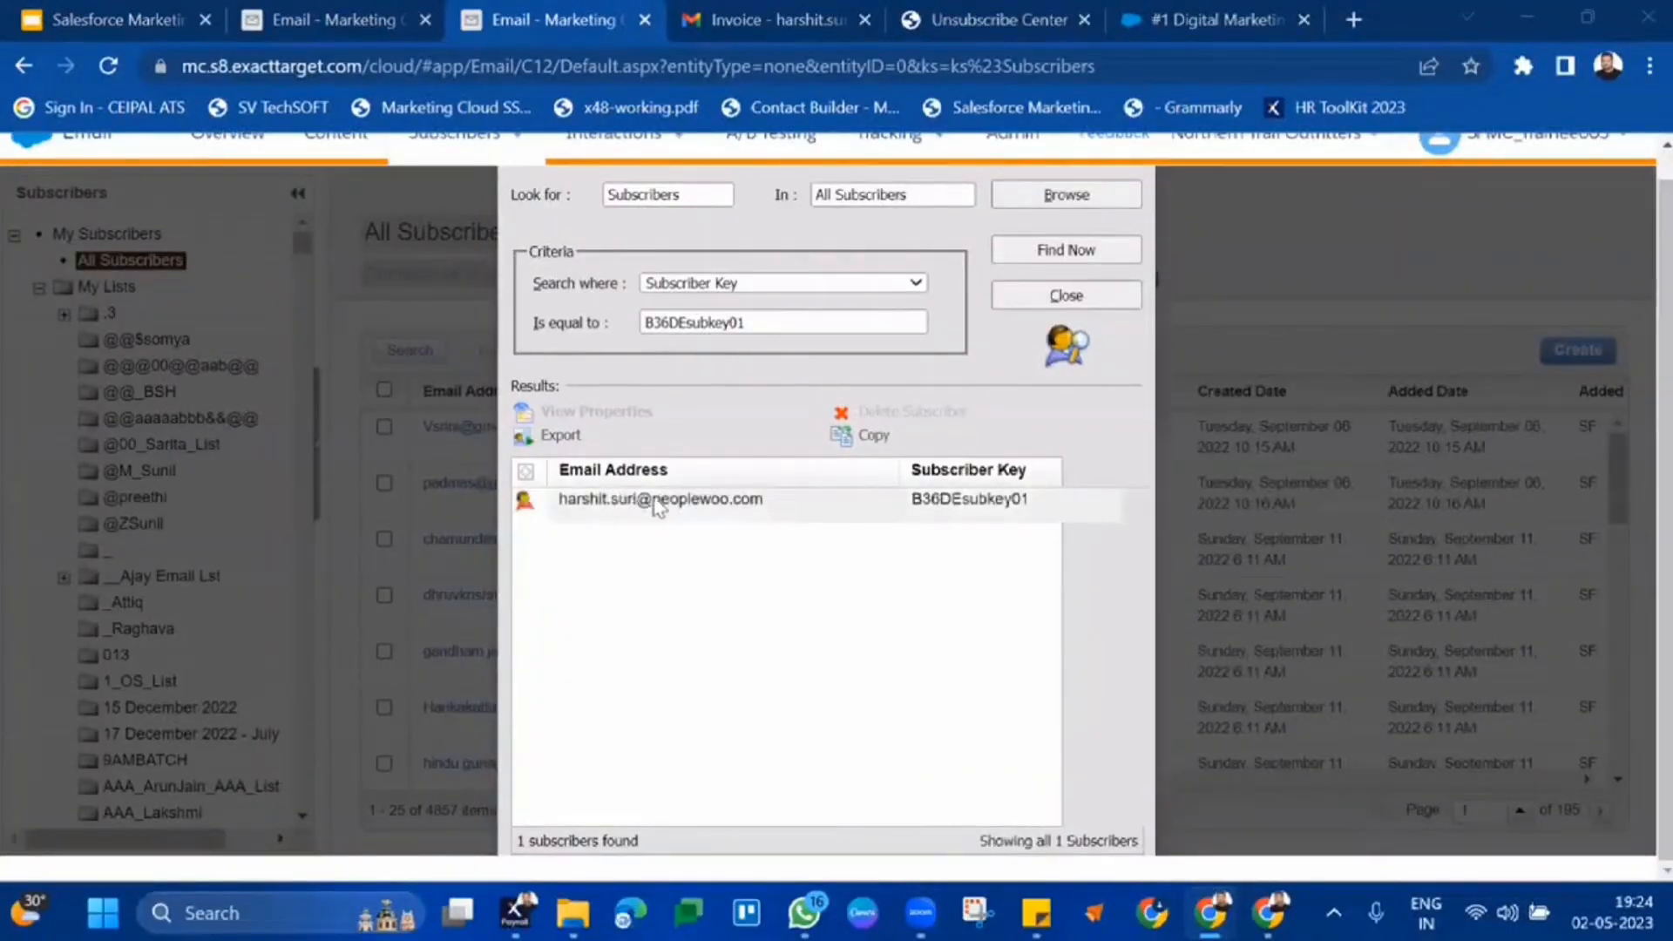
pyautogui.doubleClick(685, 501)
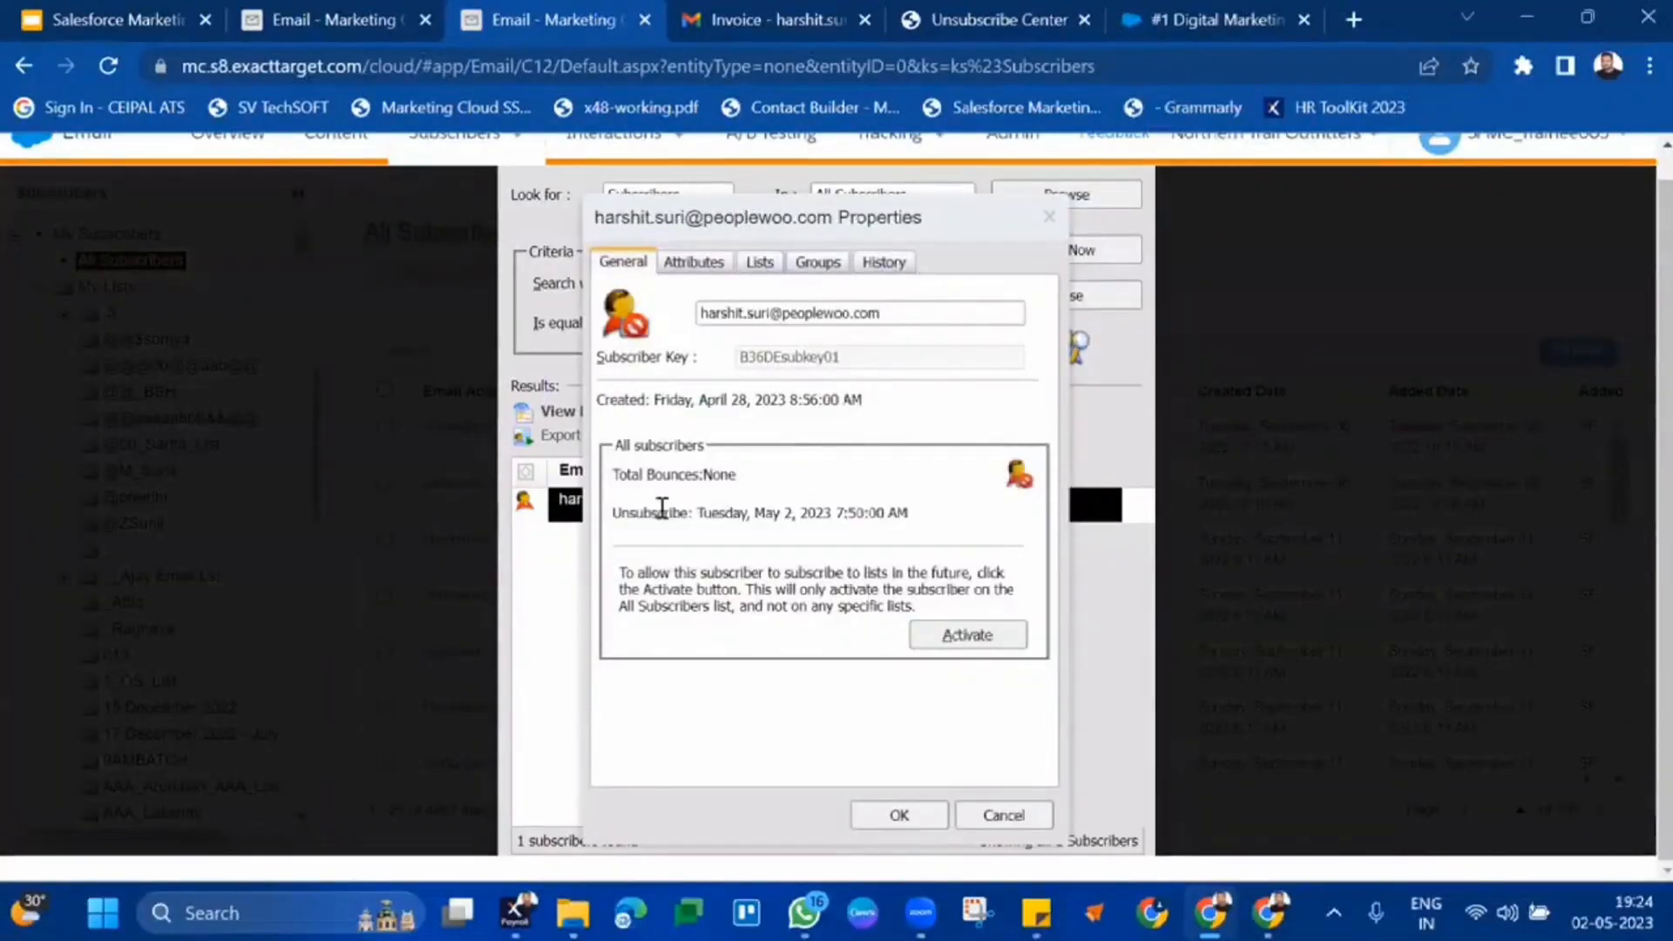
pyautogui.tripleClick(662, 508)
pyautogui.click(662, 508)
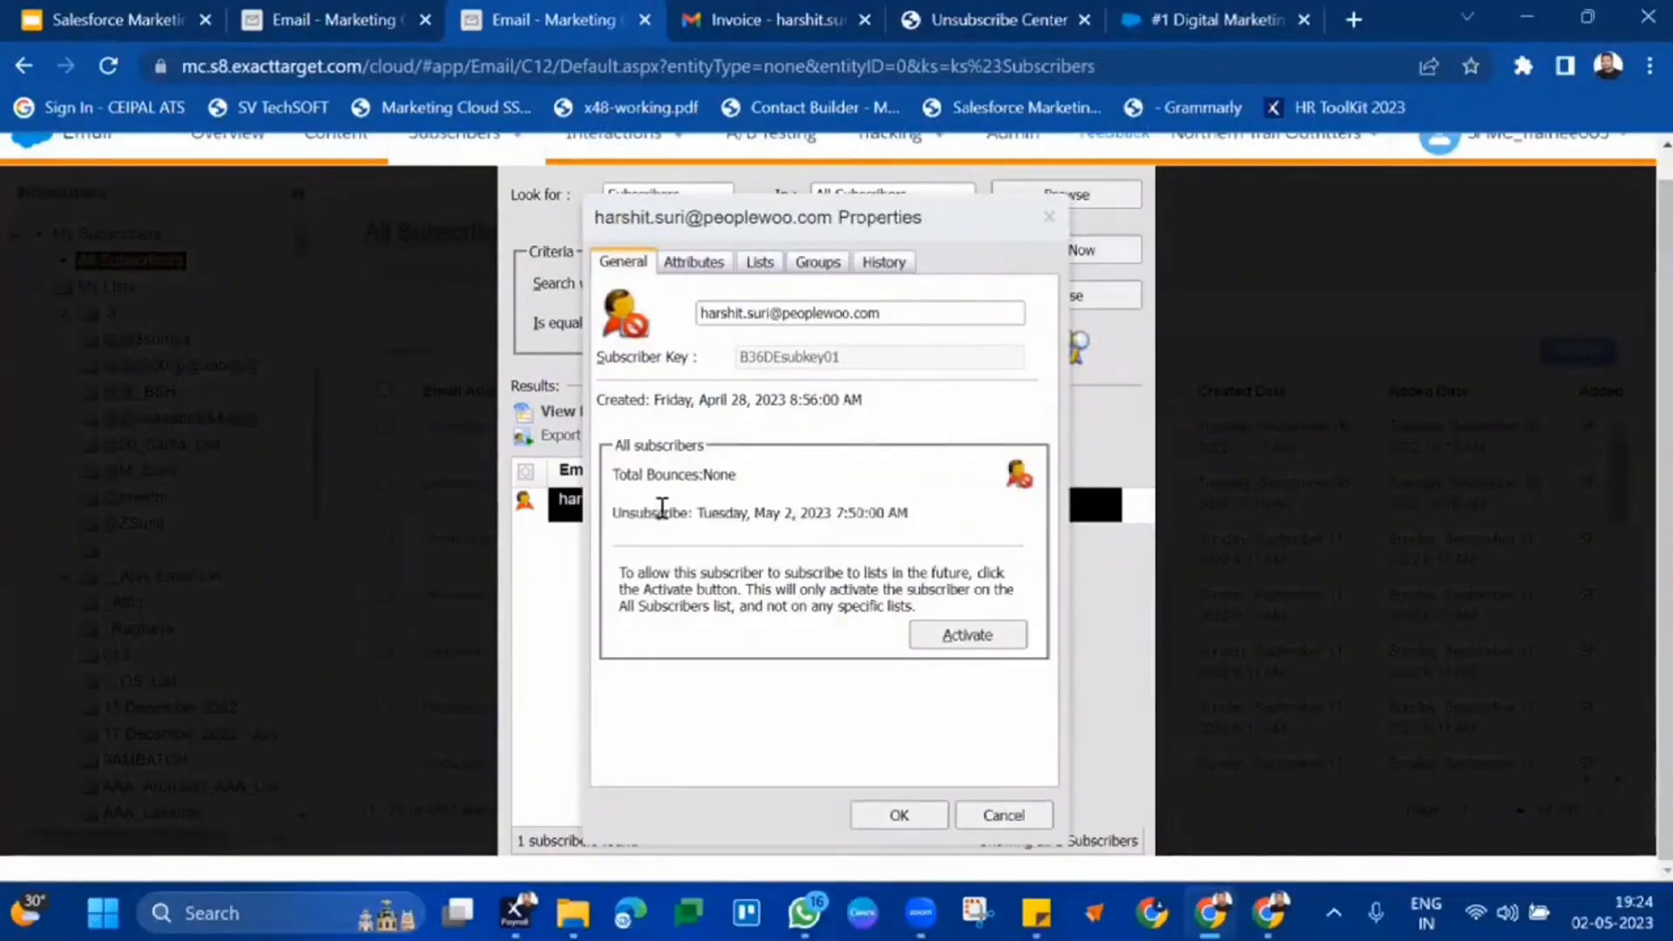
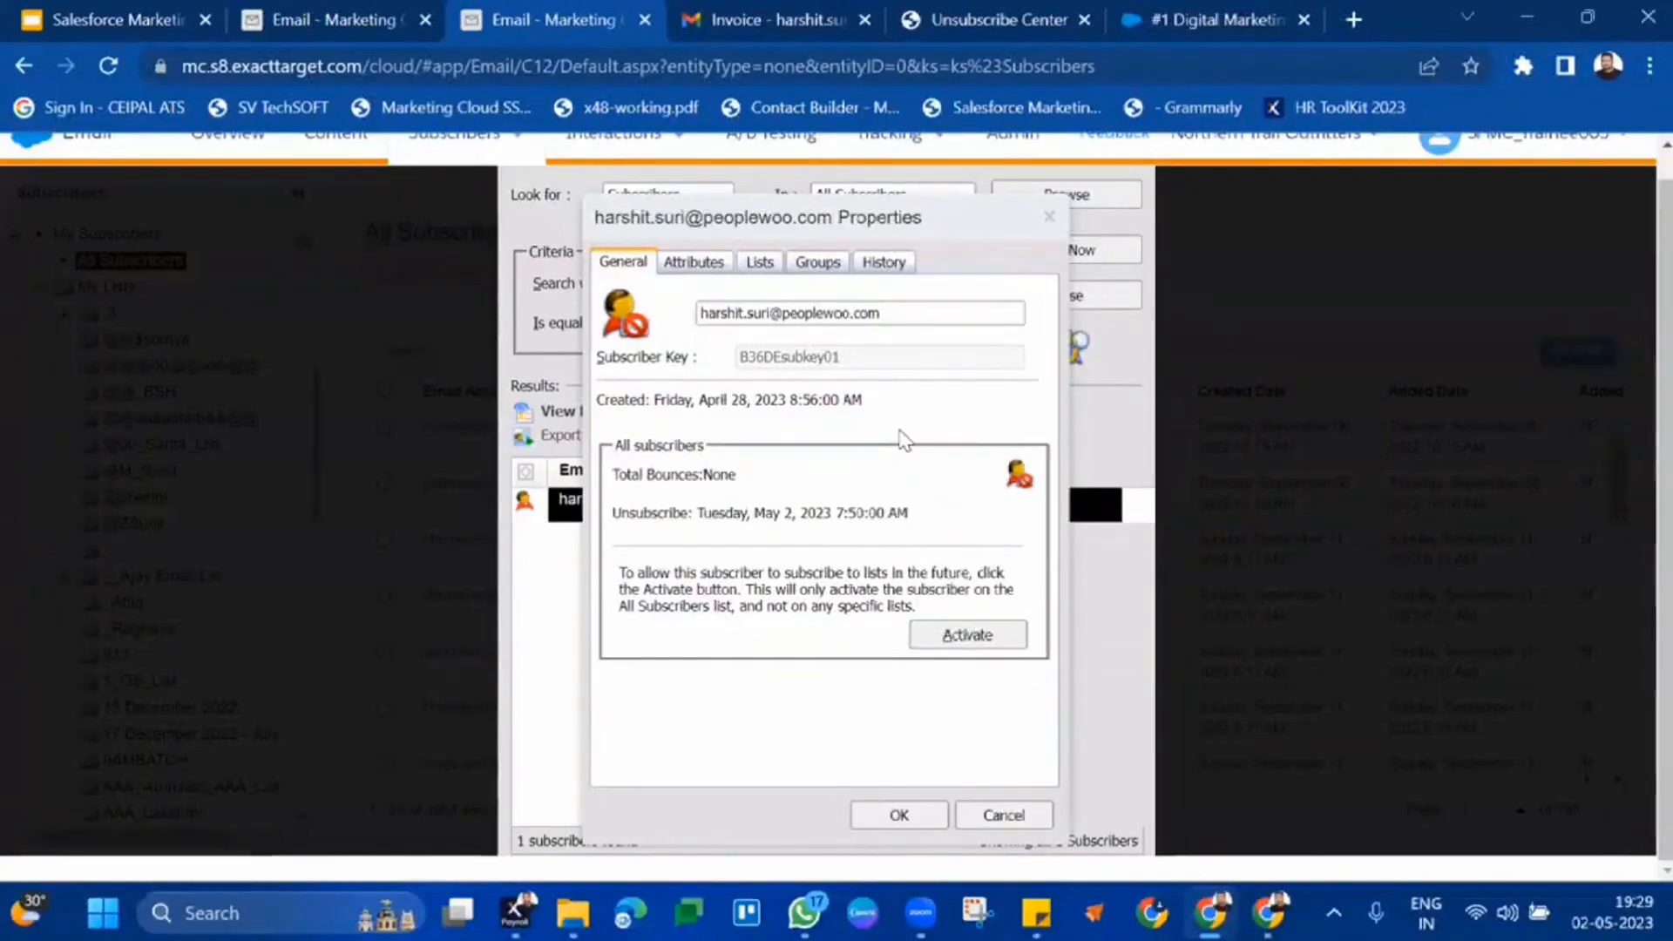
# Step: Return to the B36Invoice tracking details from the Unsubscribes list and examine the Opens and Unsubscribes figures under Inbox Activity
pyautogui.click(416, 12)
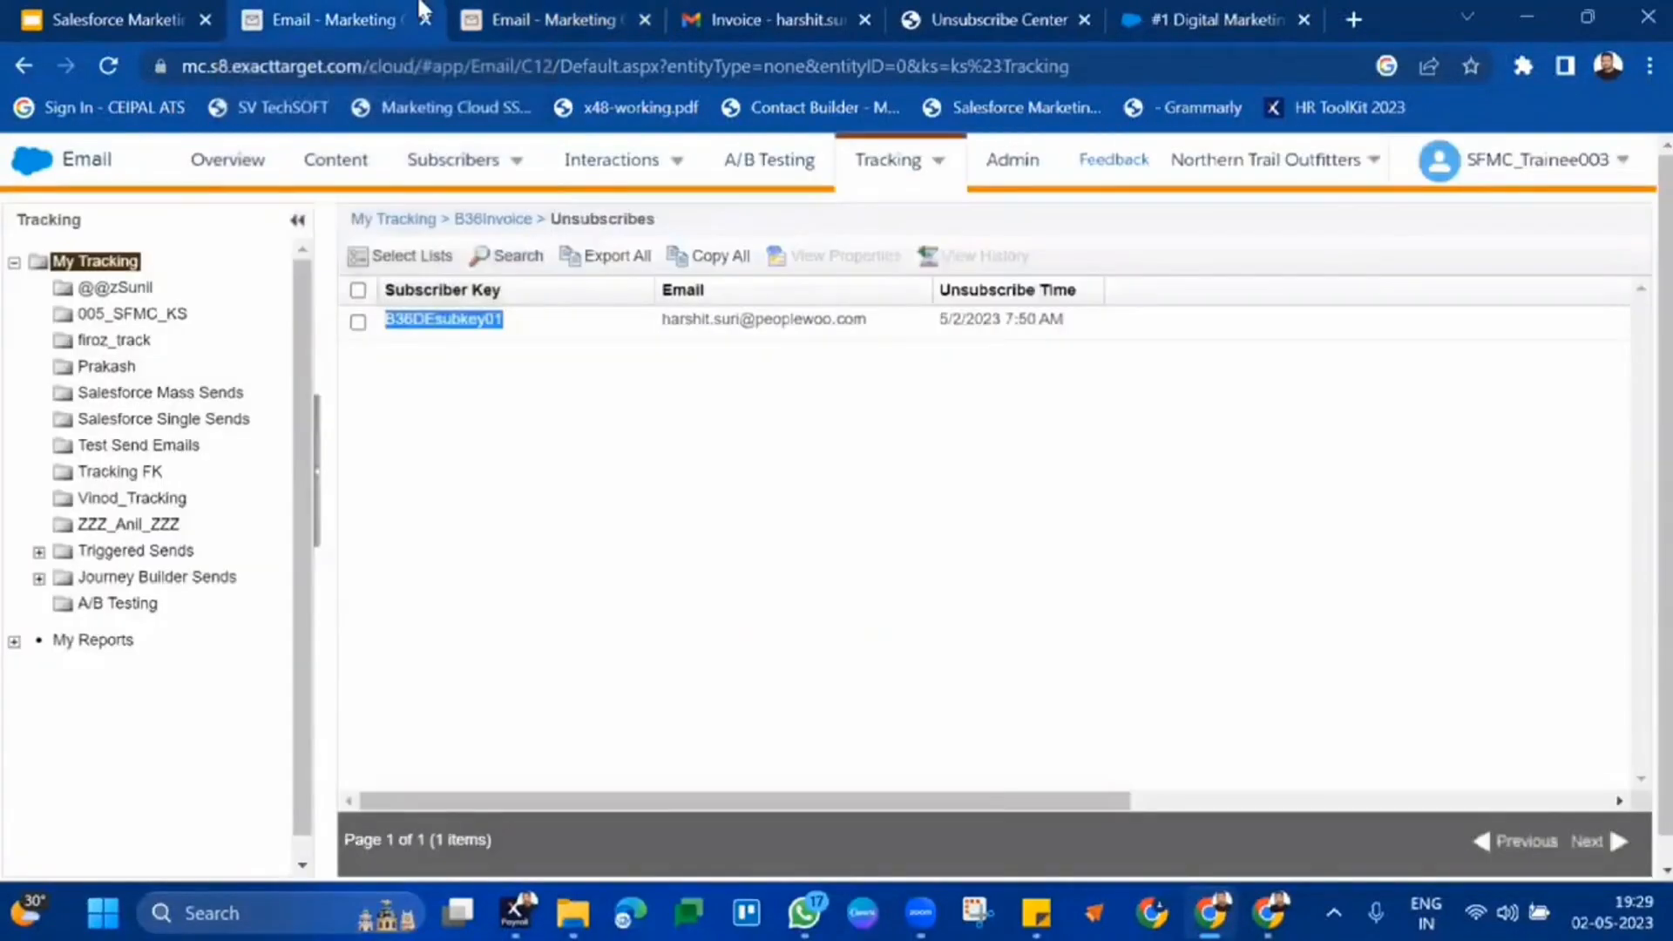
pyautogui.click(508, 222)
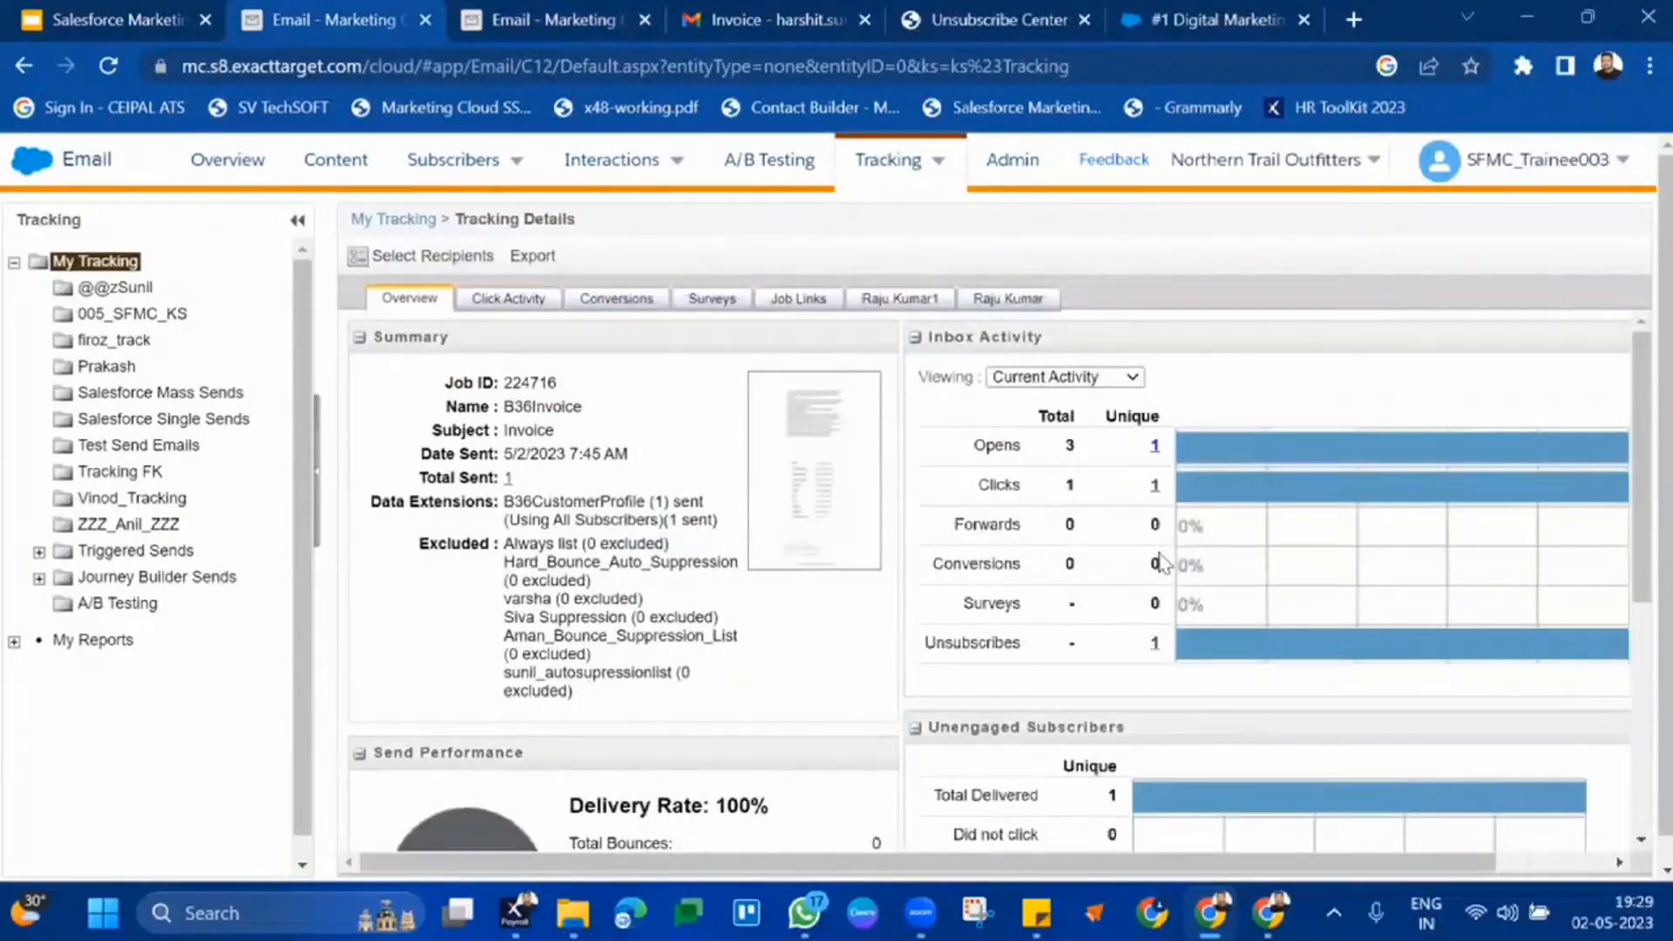
pyautogui.moveTo(973, 446); pyautogui.dragTo(1166, 451)
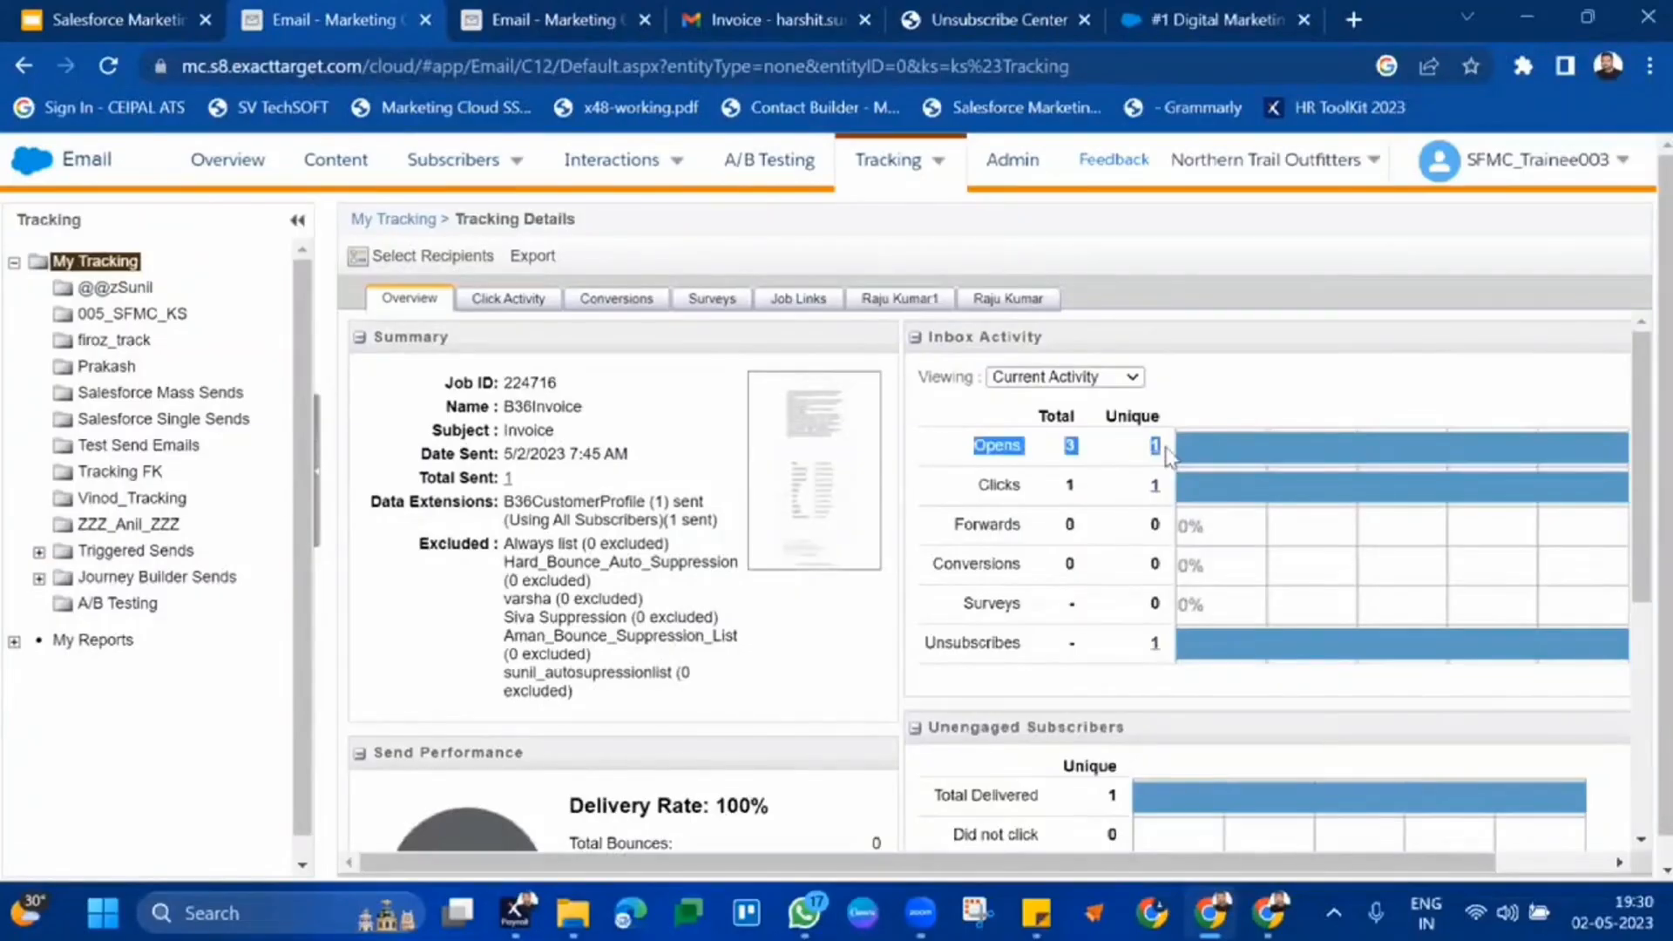
pyautogui.moveTo(920, 653); pyautogui.dragTo(1032, 649)
pyautogui.click(1135, 672)
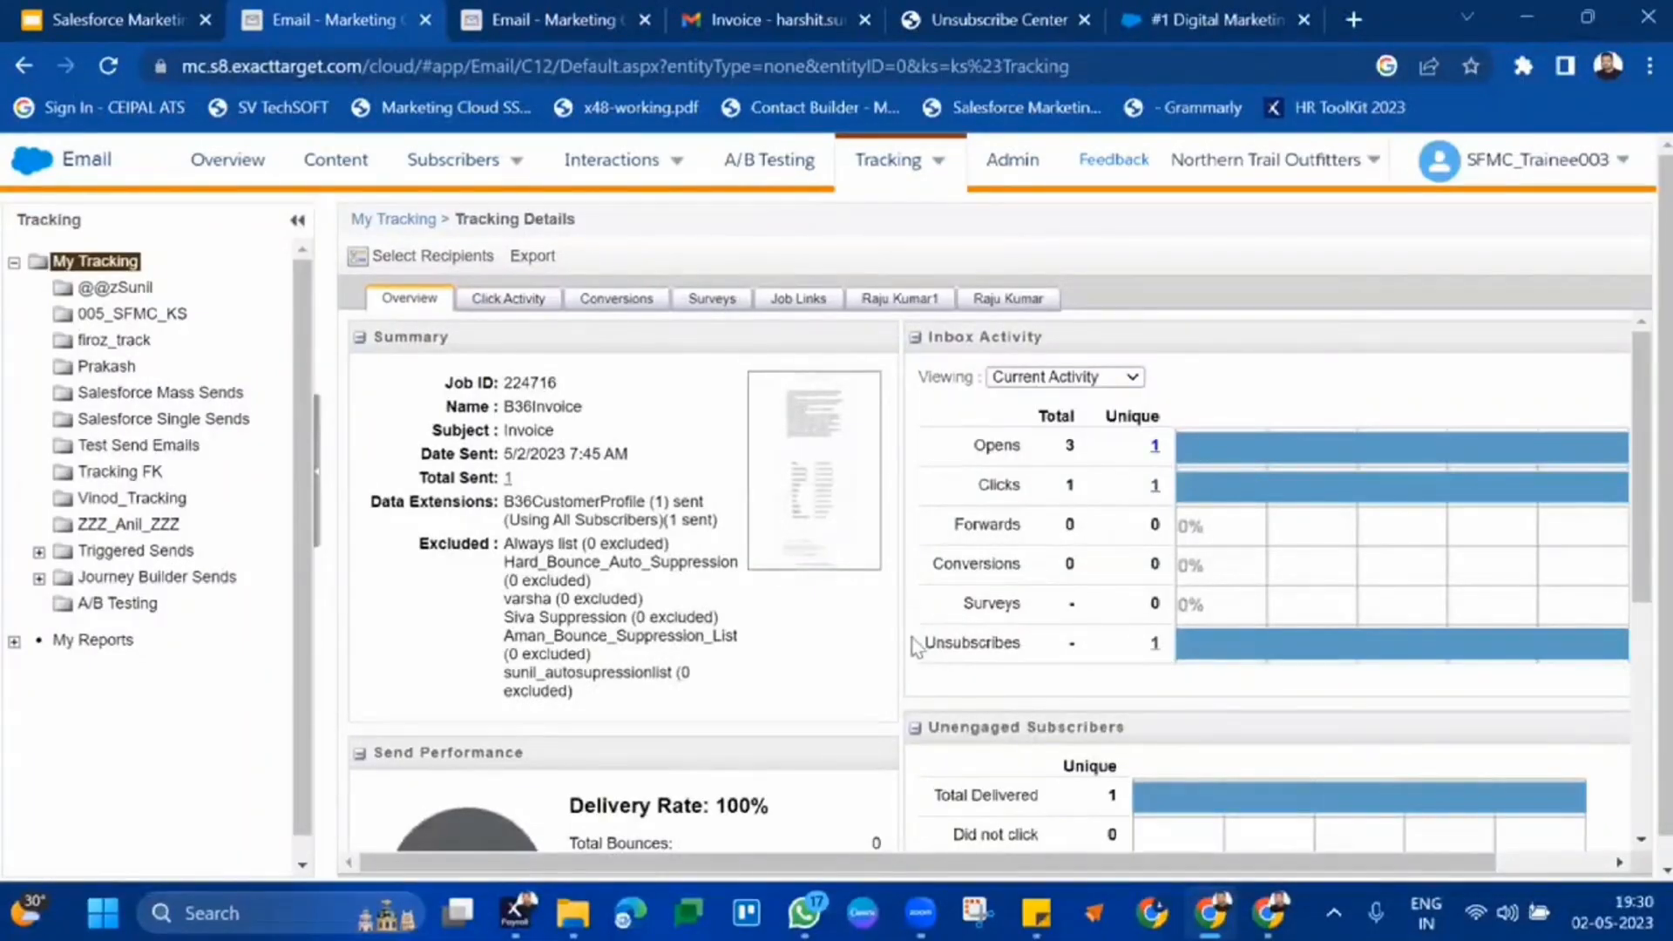
pyautogui.moveTo(914, 640); pyautogui.dragTo(1107, 662)
pyautogui.click(1106, 662)
# Step: Close the subscriber's properties and the All Subscribers search in the duplicate browser tab
pyautogui.click(483, 7)
pyautogui.click(1057, 209)
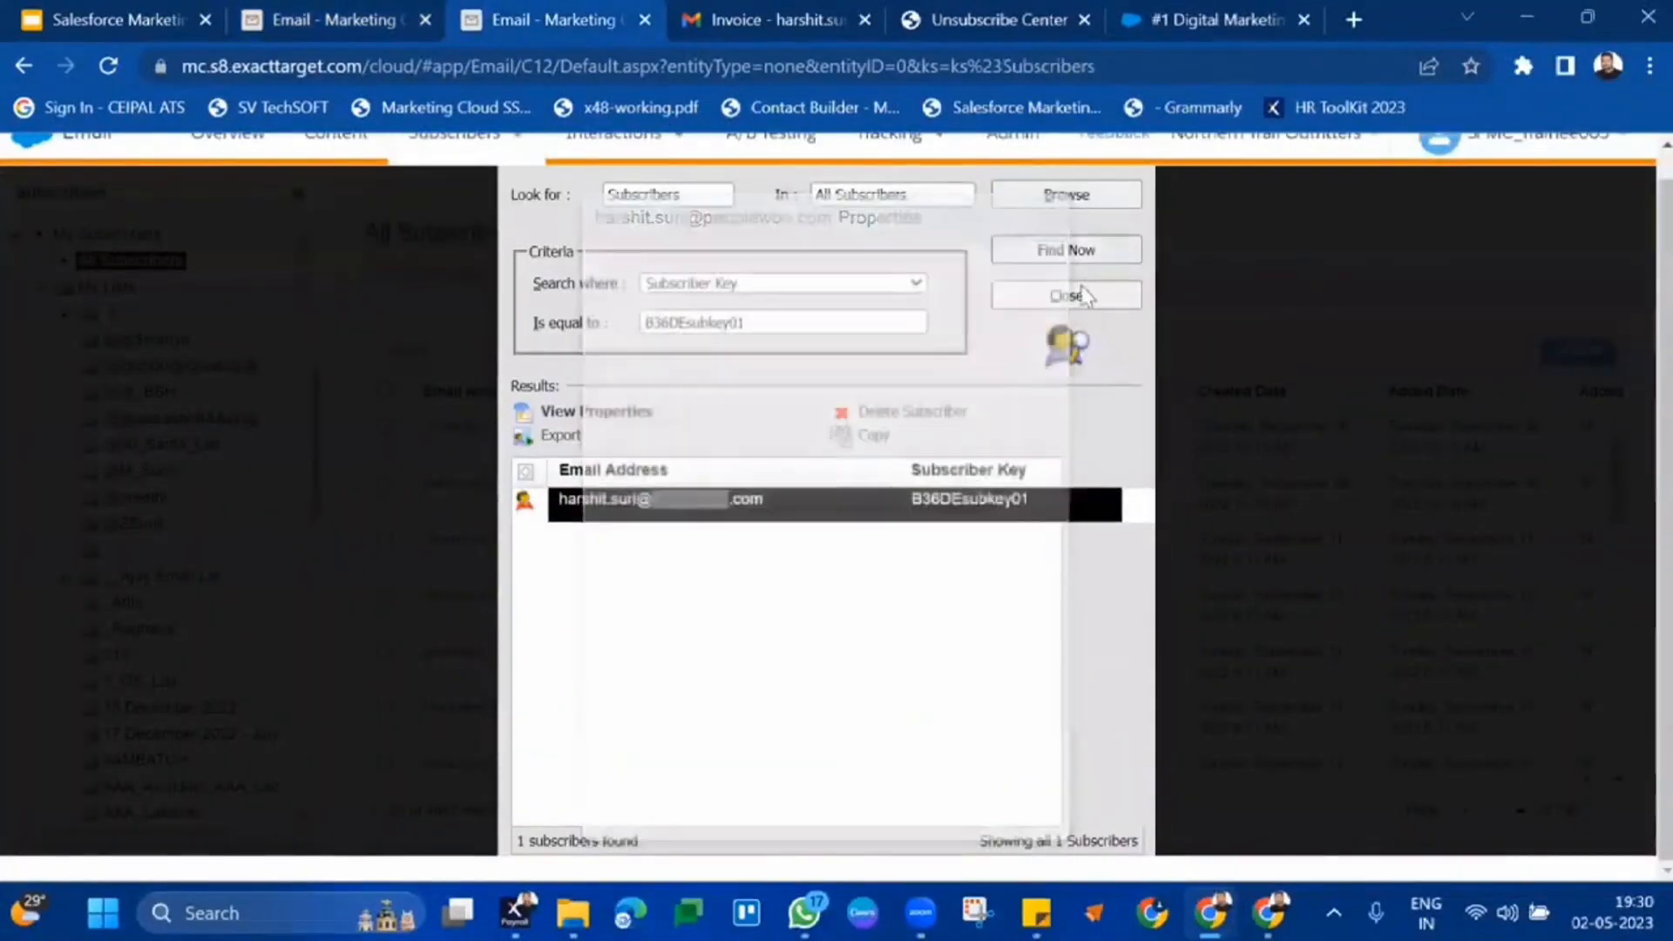
pyautogui.click(1068, 295)
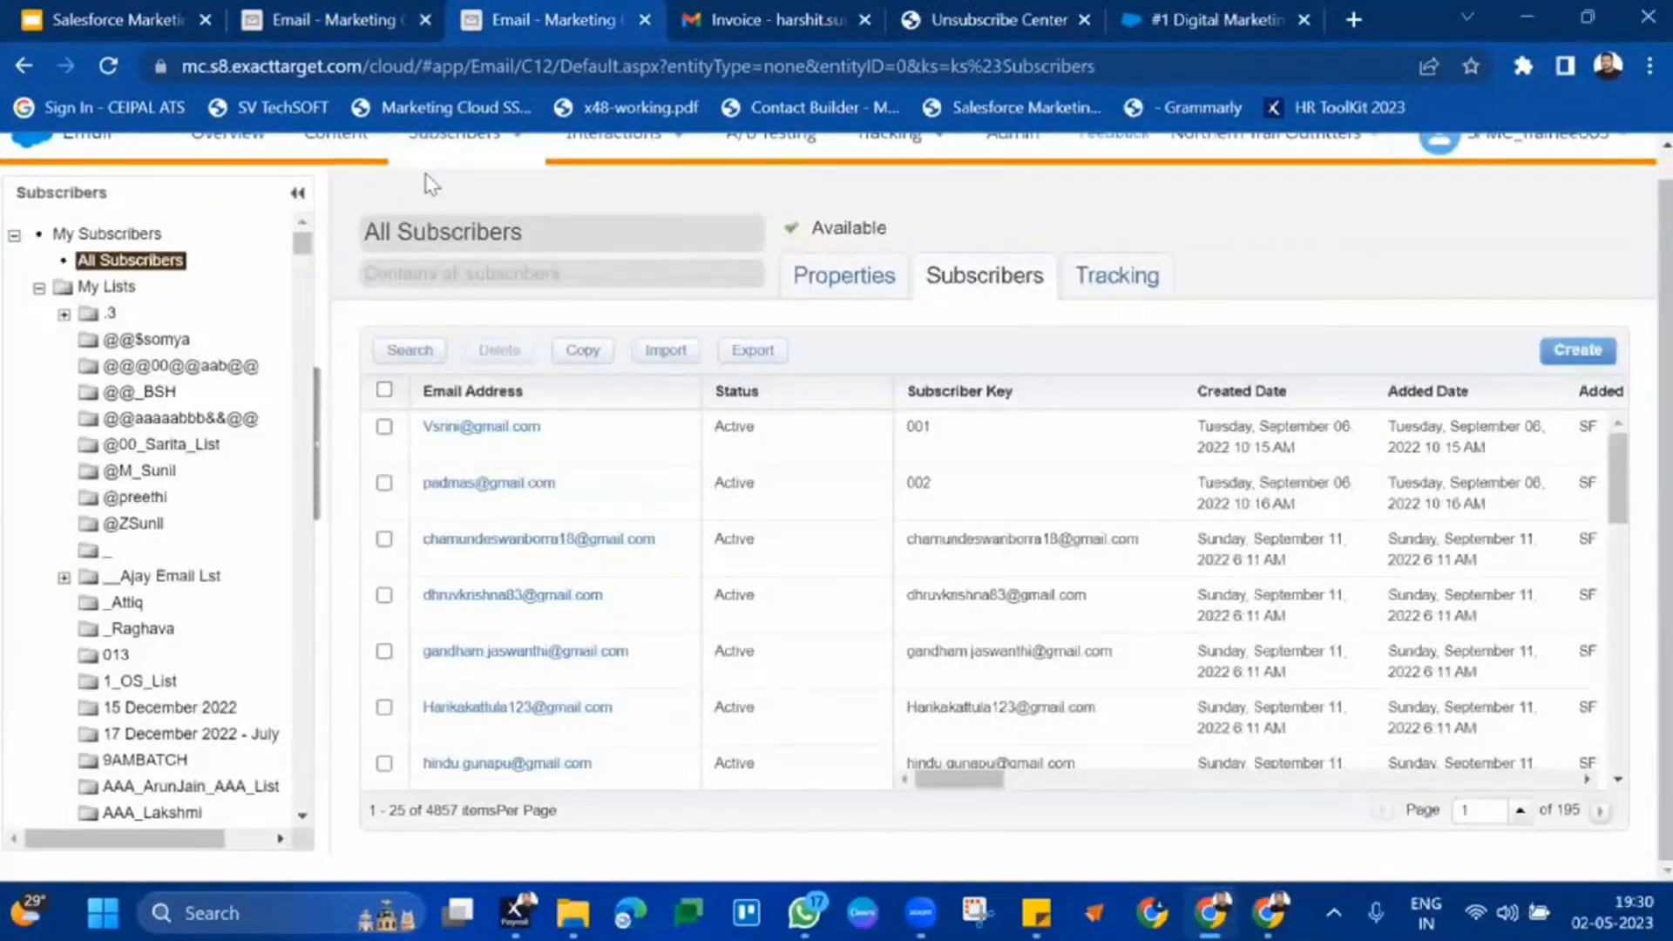
# Step: Find the B36Content folder in Content Builder and open the B36Invoice email from it
pyautogui.click(337, 136)
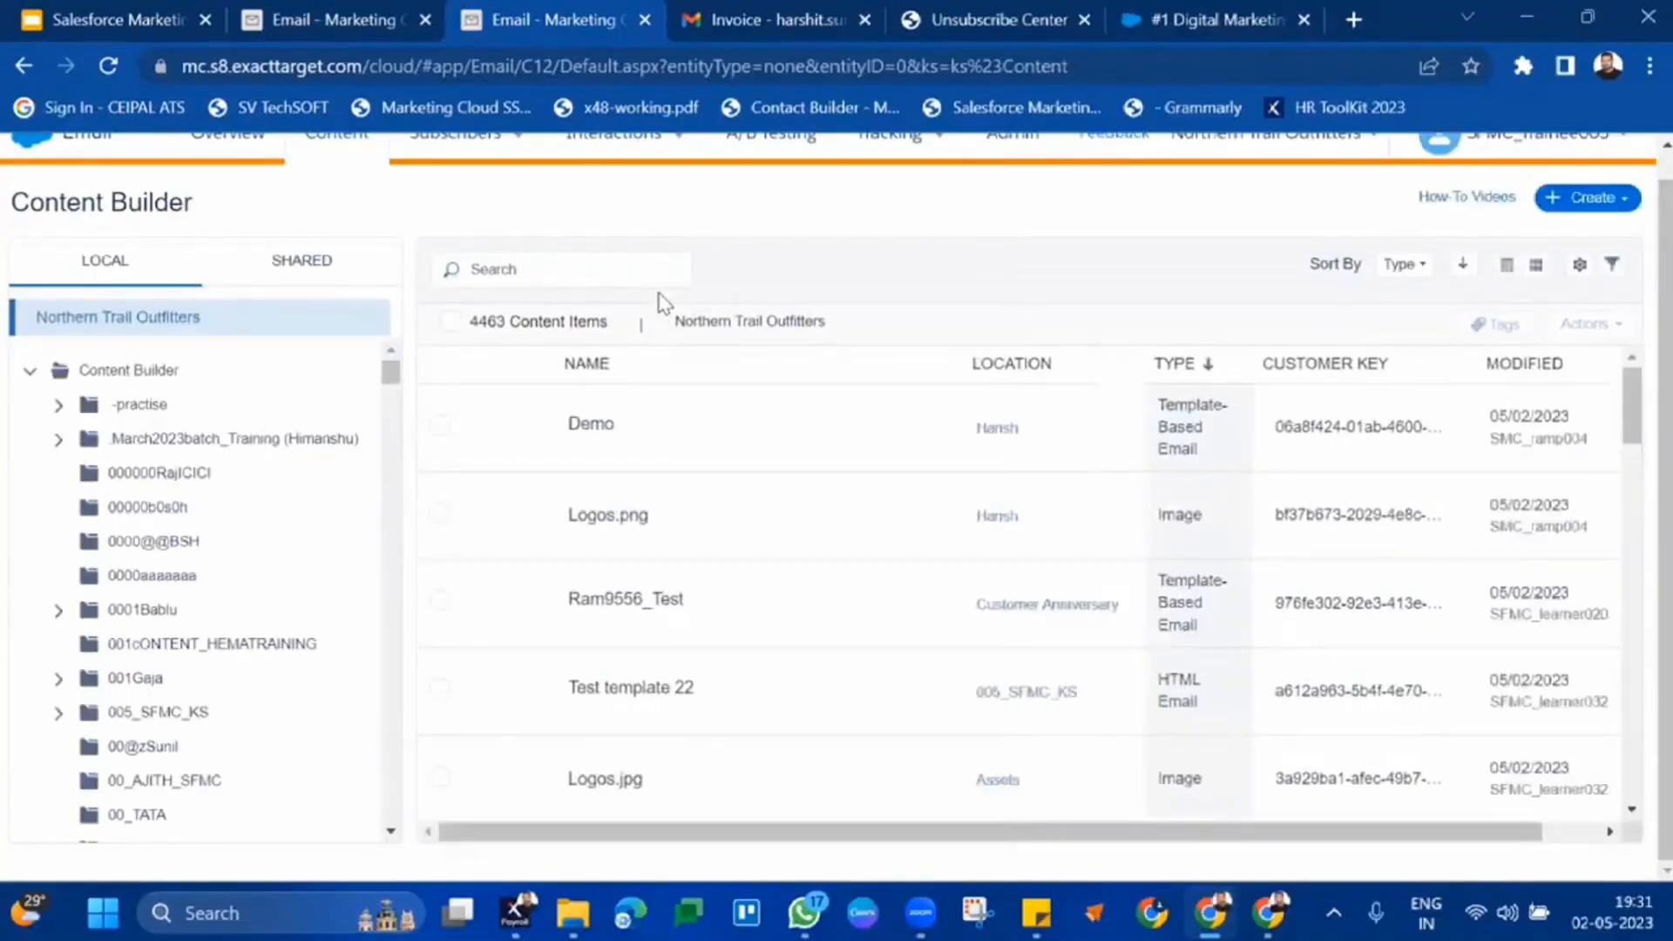
pyautogui.hotkey('ctrl', 'f')
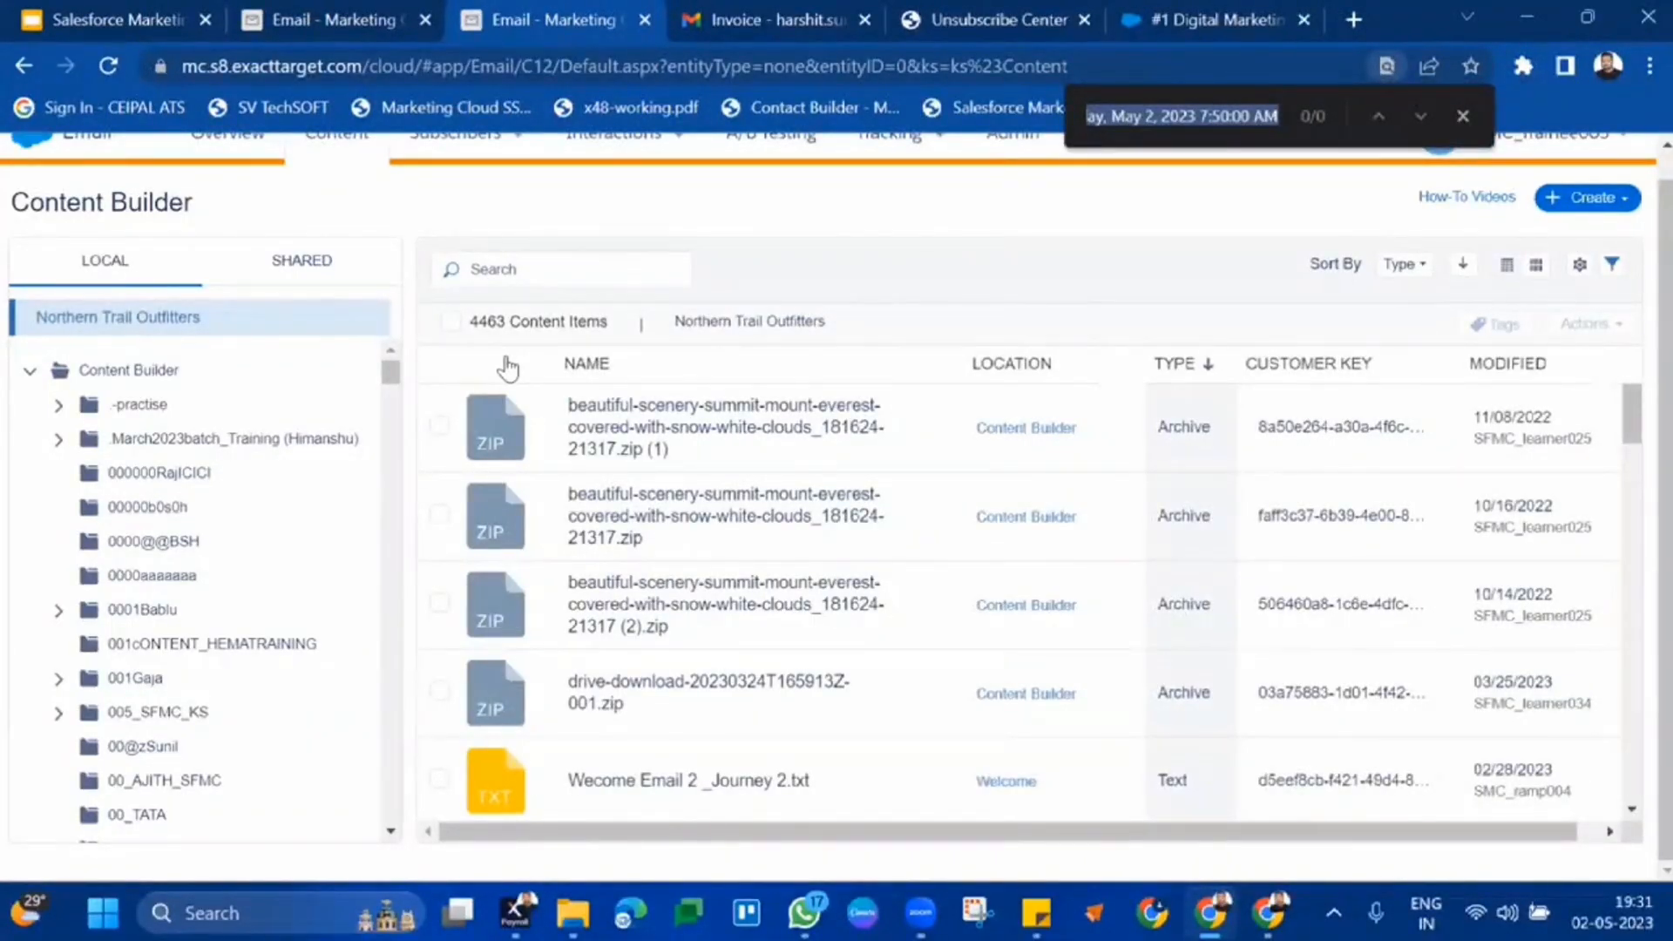
pyautogui.write('b36')
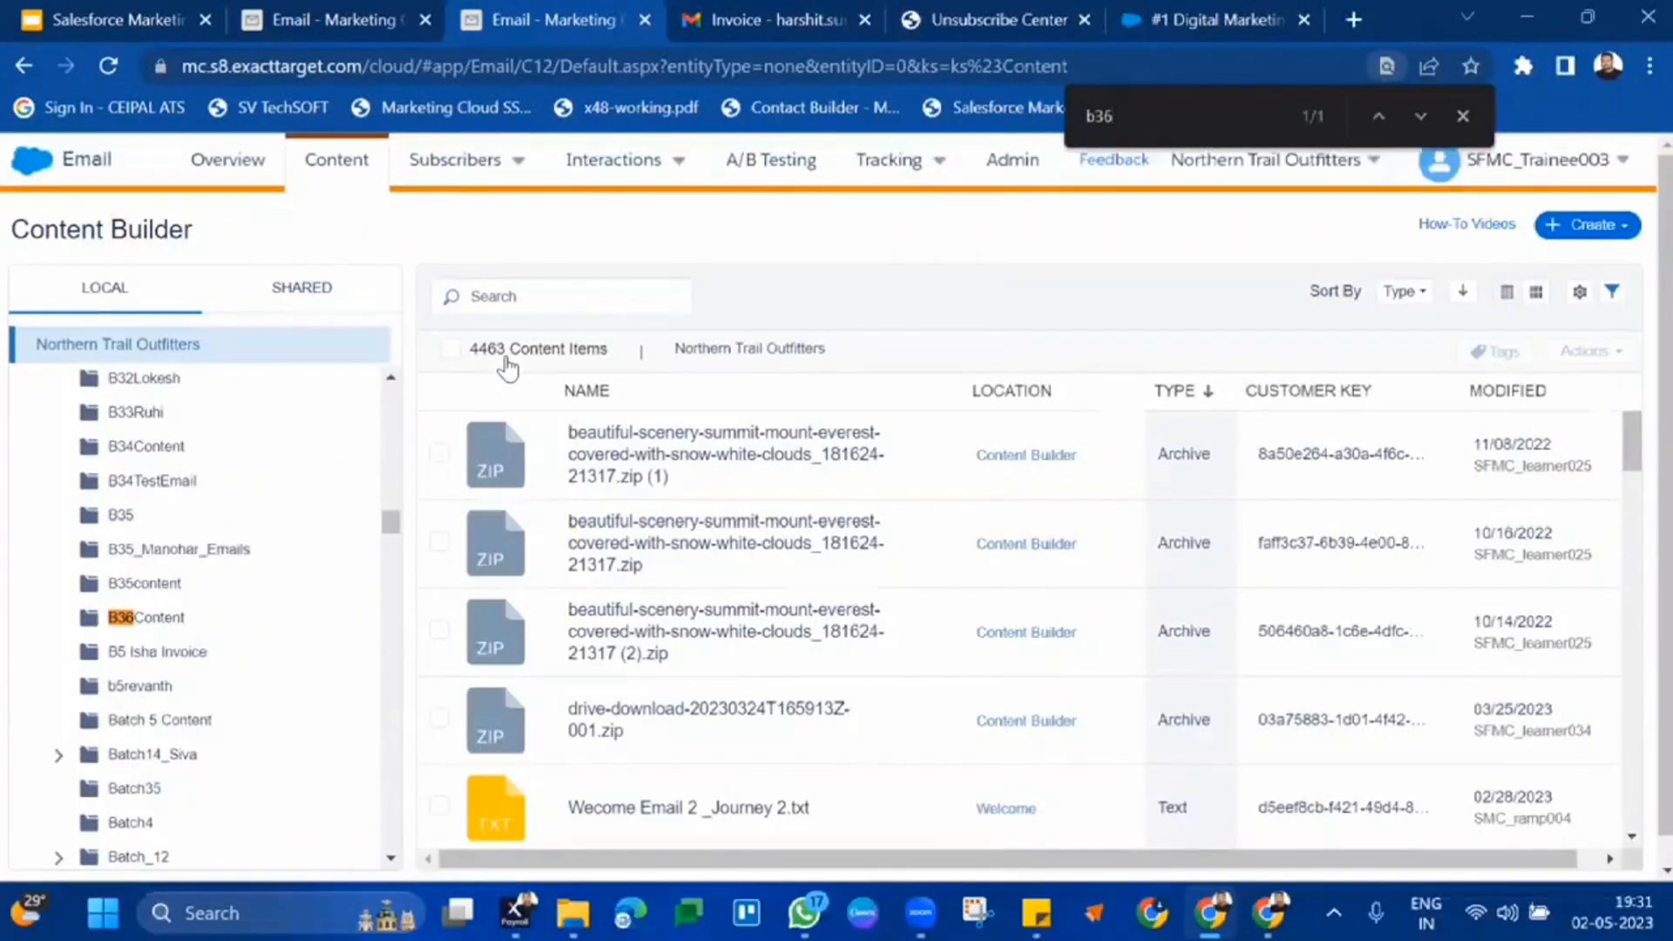
pyautogui.click(165, 618)
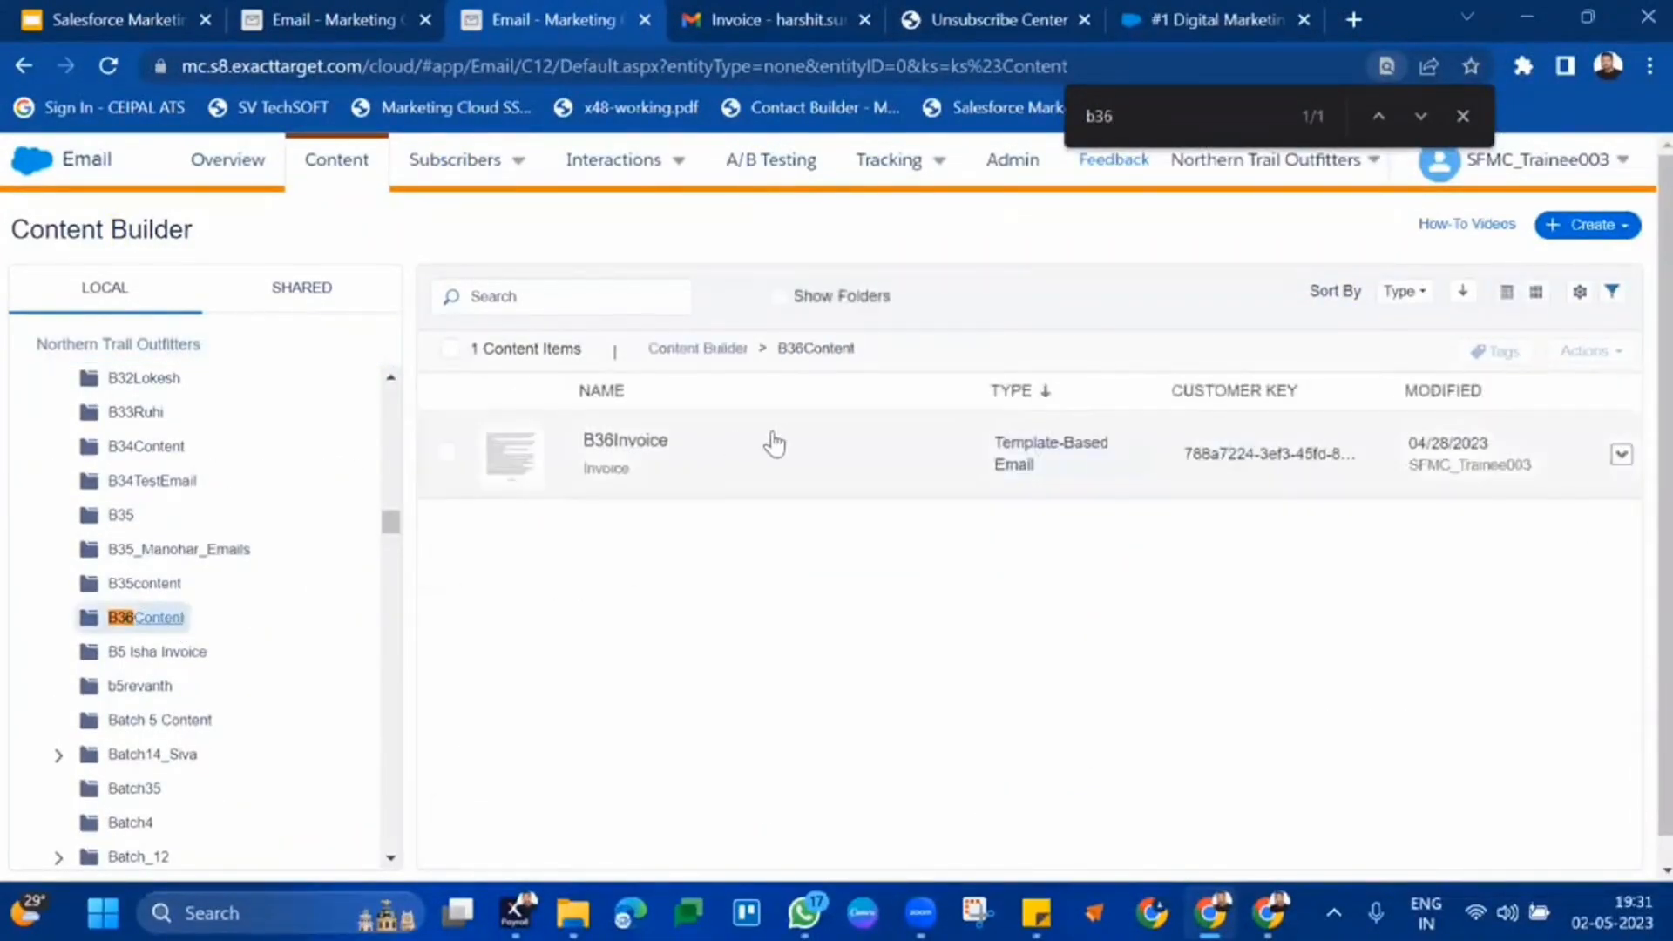
pyautogui.click(776, 442)
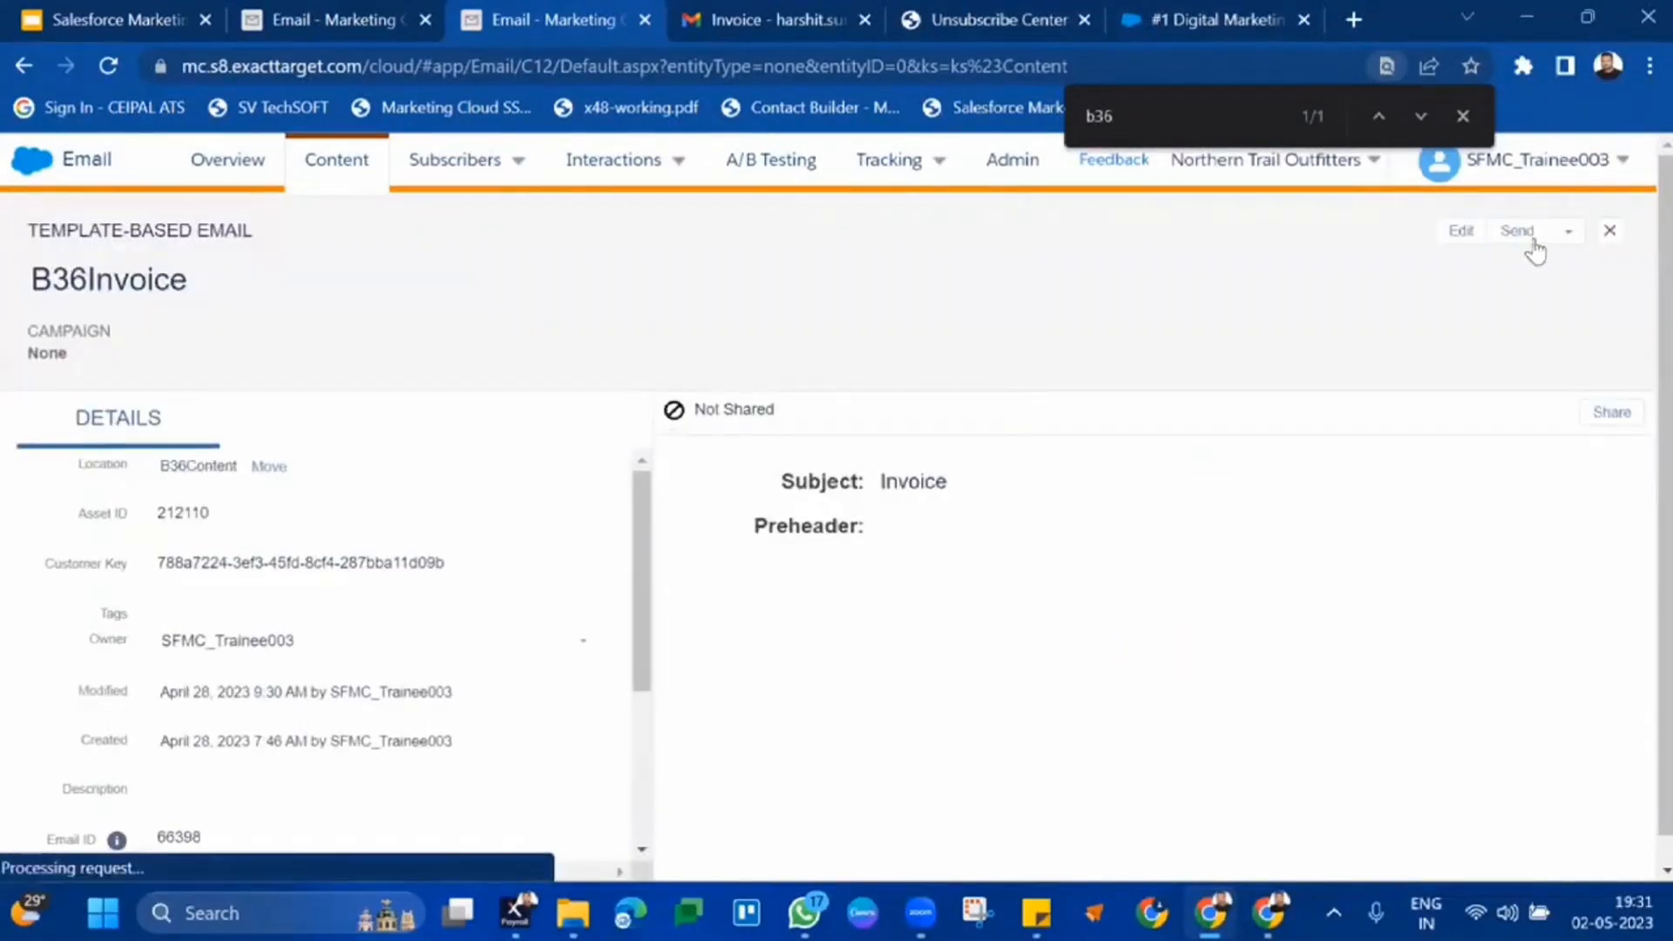
# Step: Start sending B36Invoice with the saved send classification B36SendClassification and proceed to the audience selection
pyautogui.click(1517, 232)
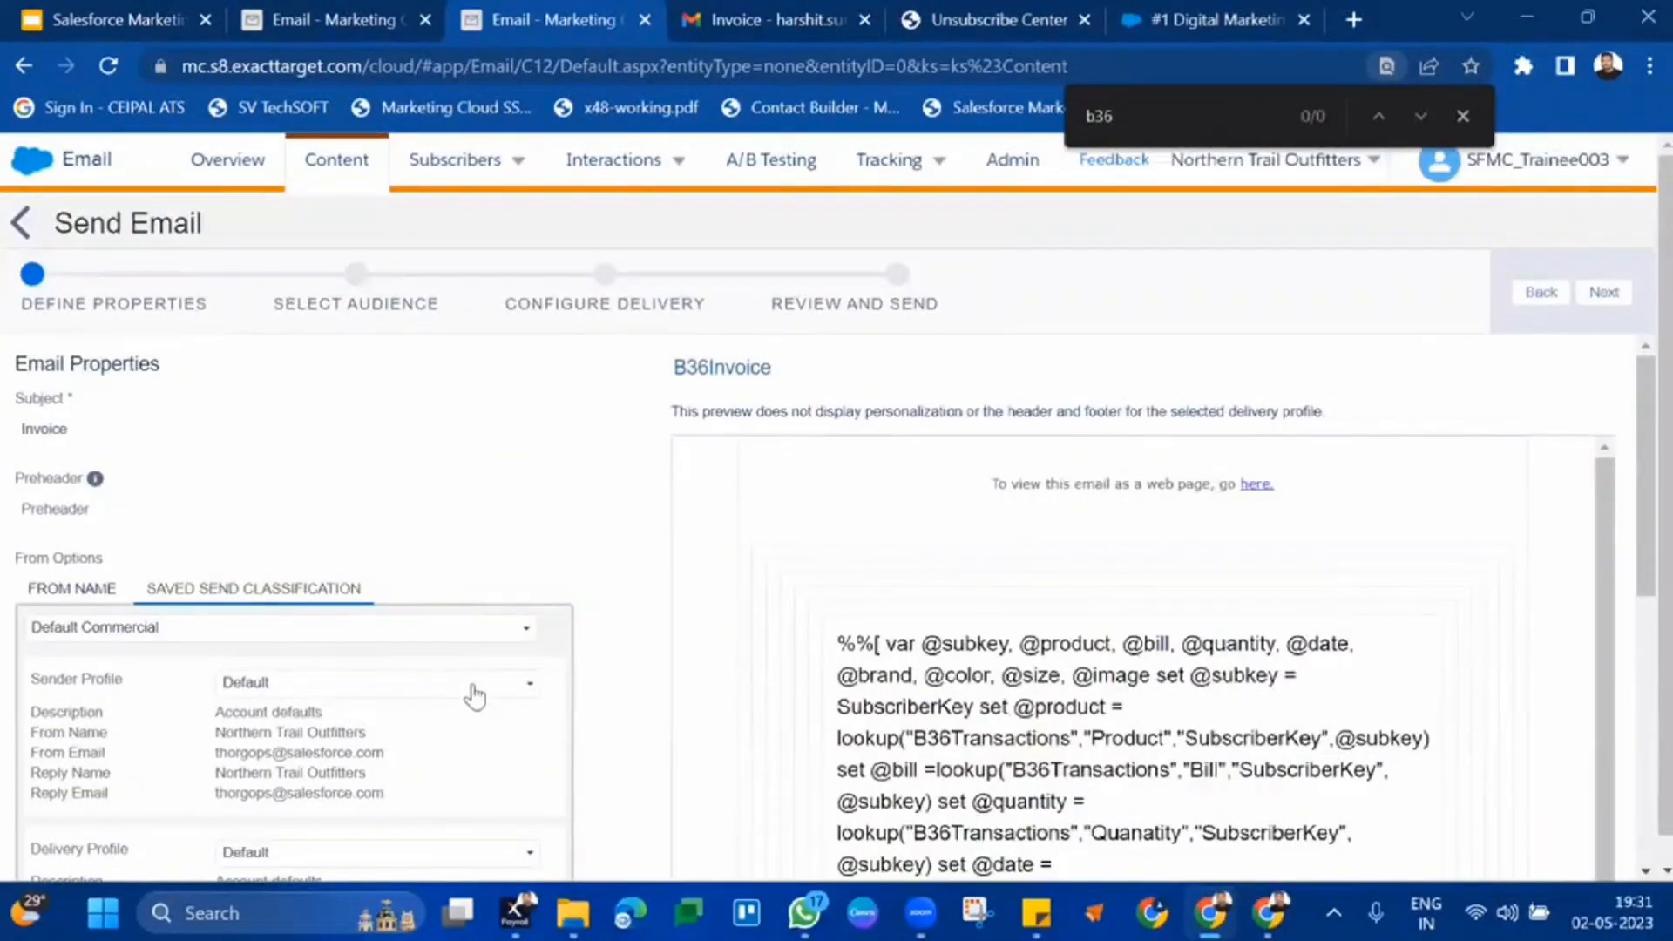
pyautogui.scroll(-2, 731, 644)
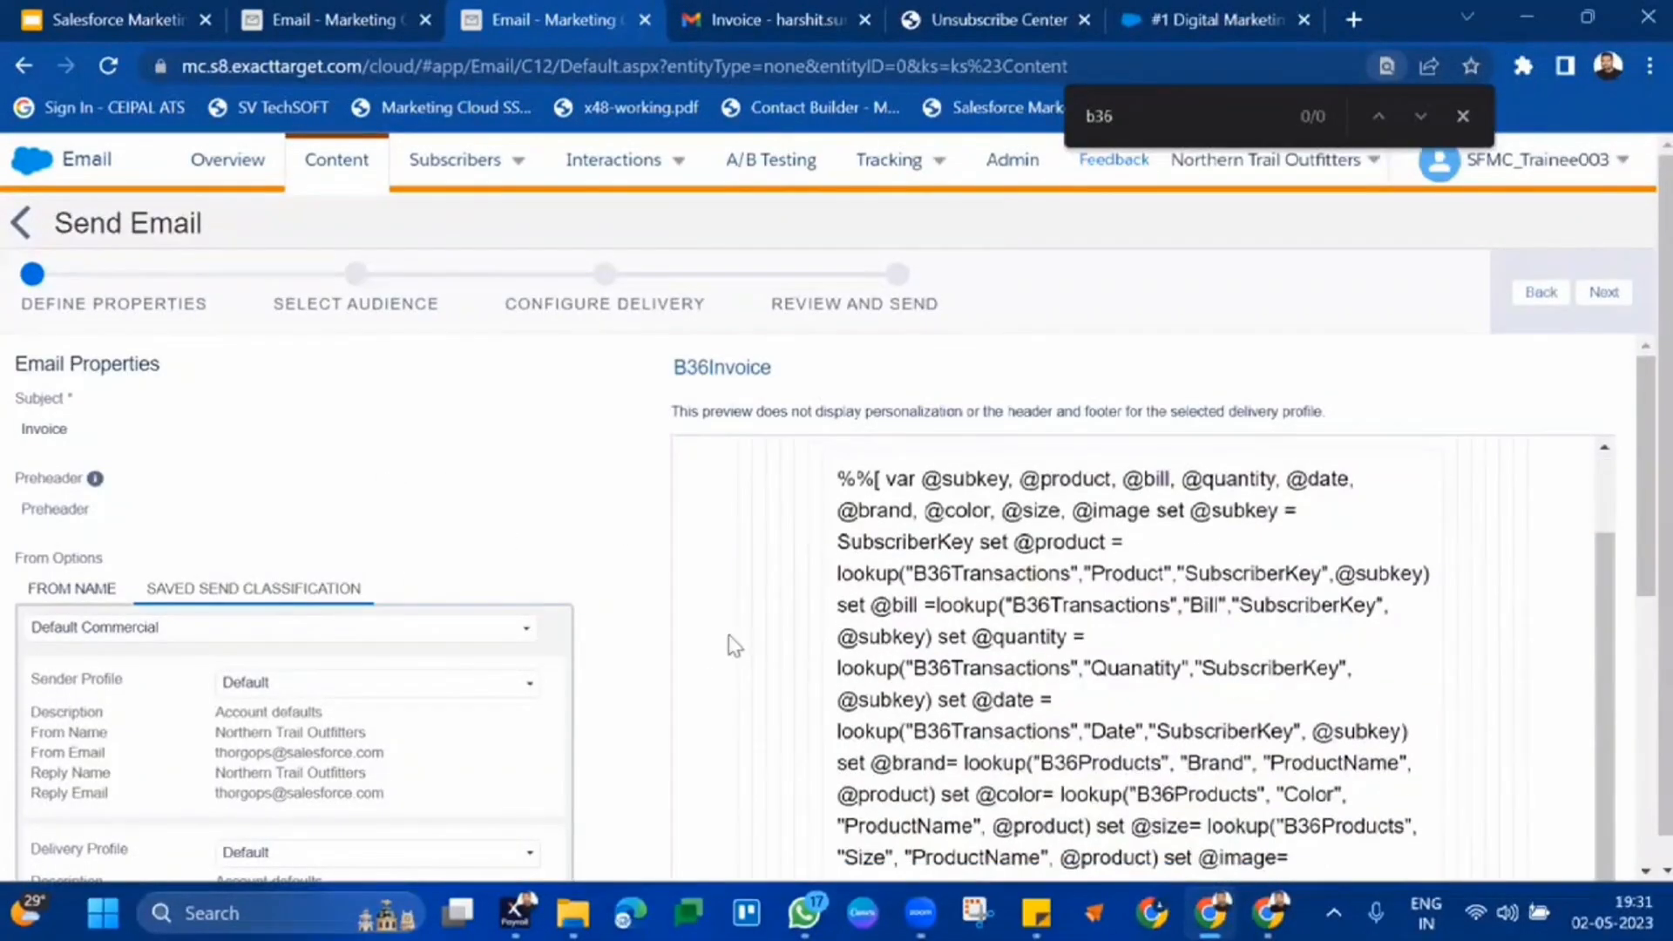
pyautogui.click(479, 642)
pyautogui.hotkey('ctrl', 'f')
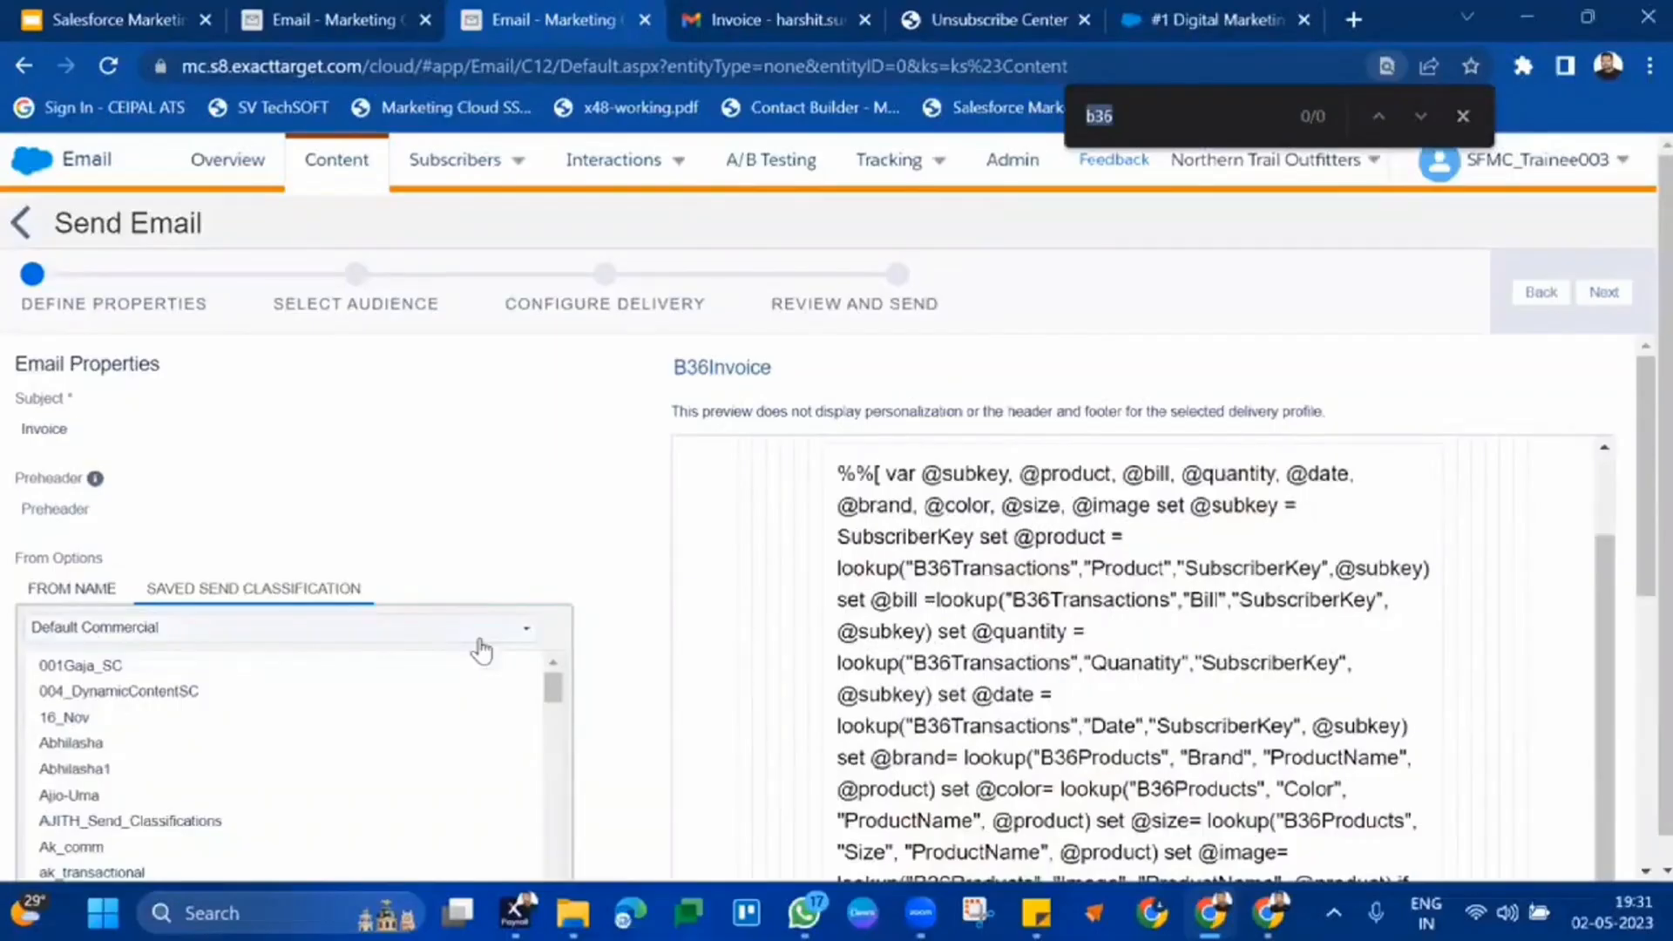
pyautogui.press('Return')
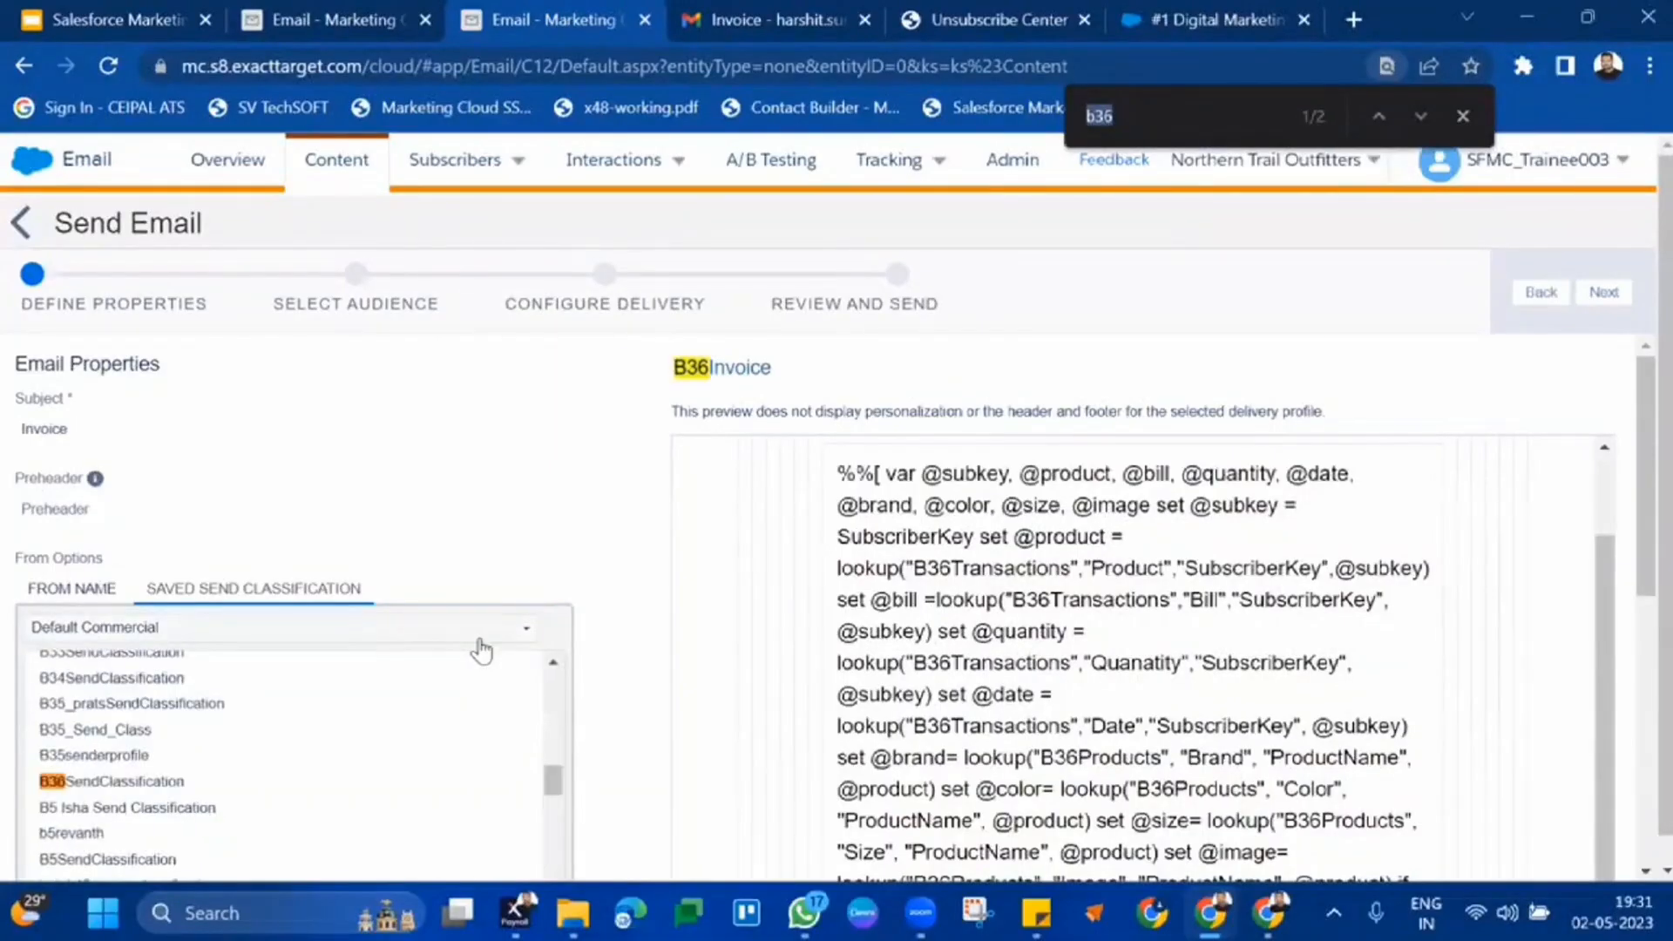
pyautogui.click(295, 781)
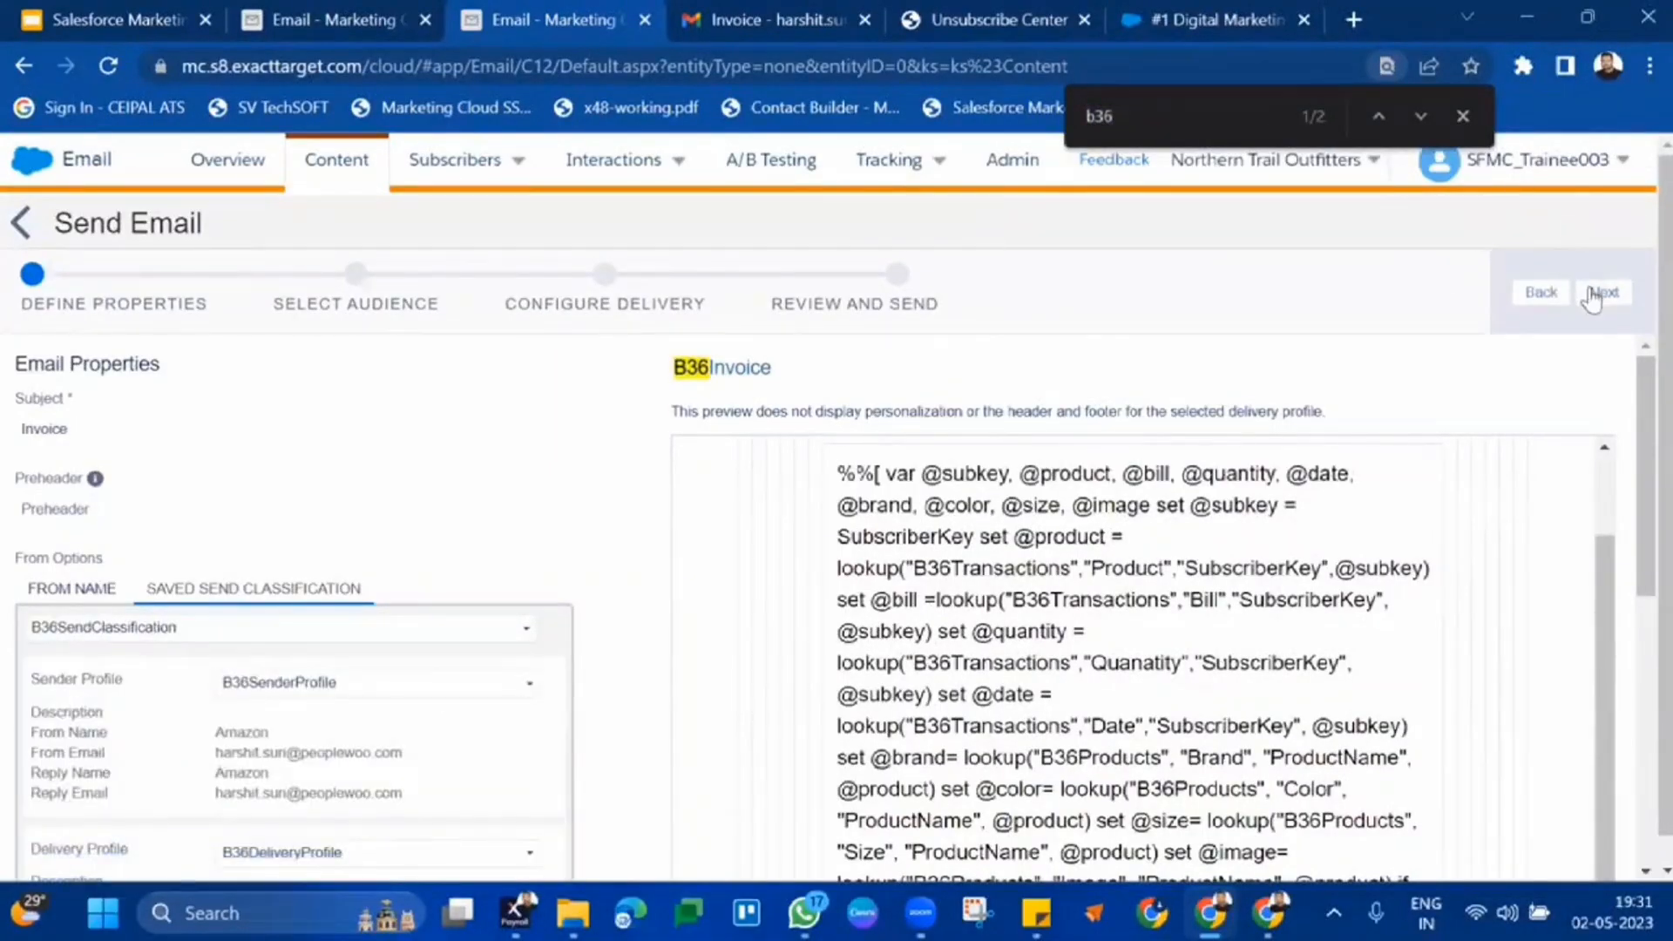
pyautogui.click(1601, 292)
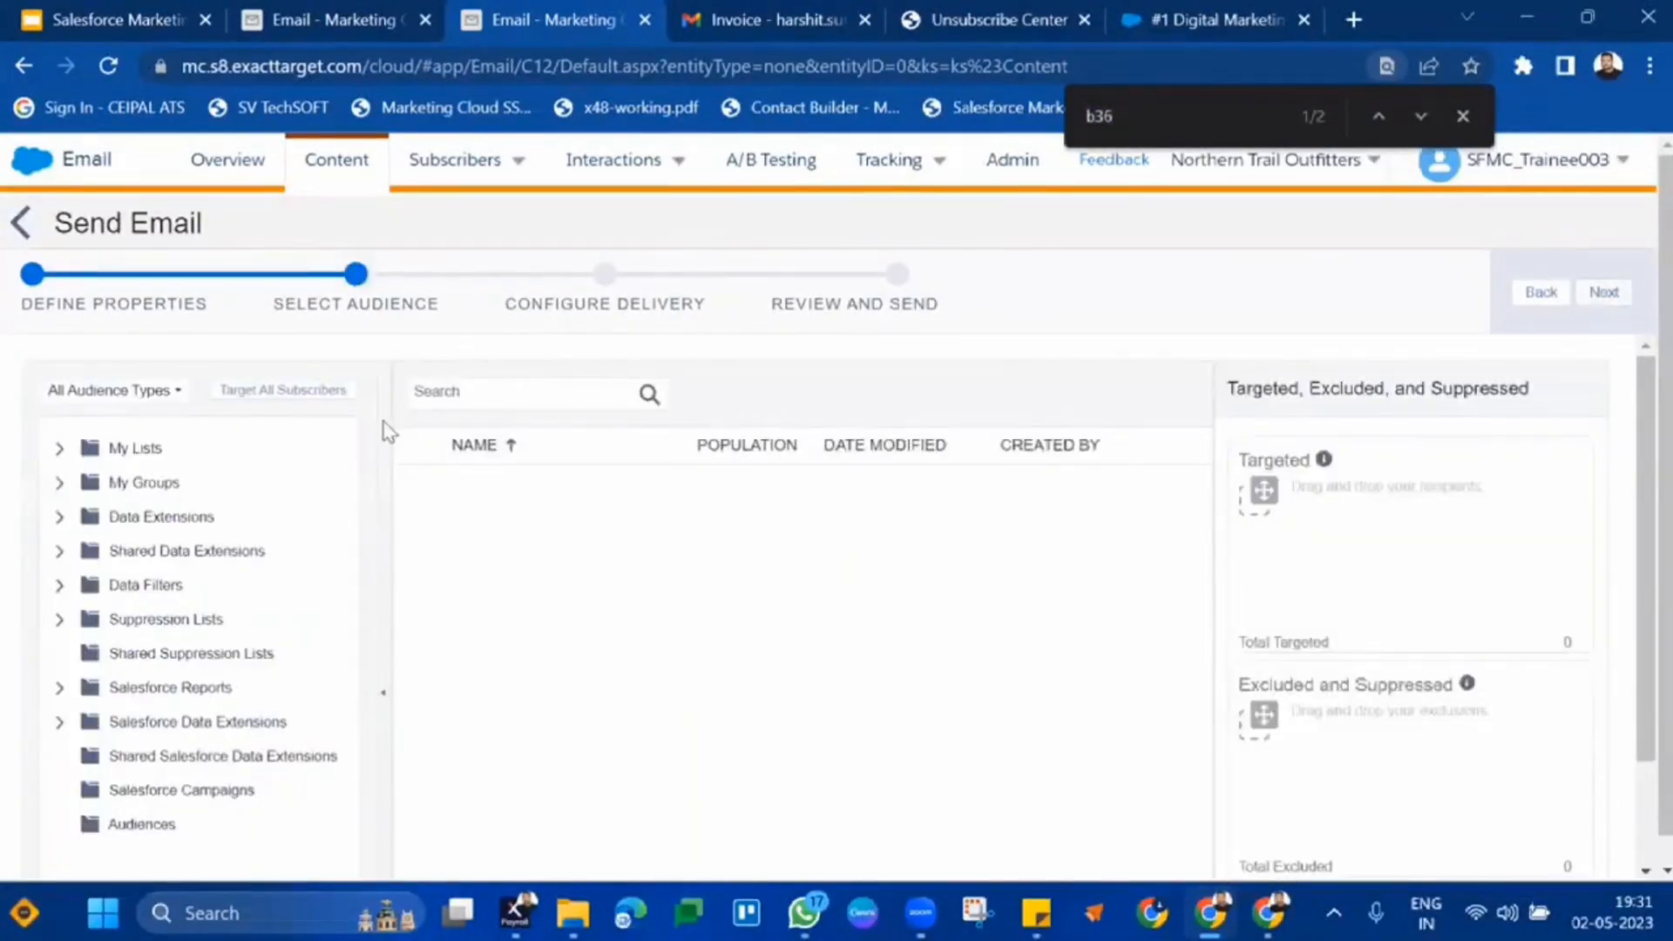
# Step: Target the B36CustomerProfile data extension from the Batch36DataExtension folder, using All Subscribers as the publication list
pyautogui.click(58, 518)
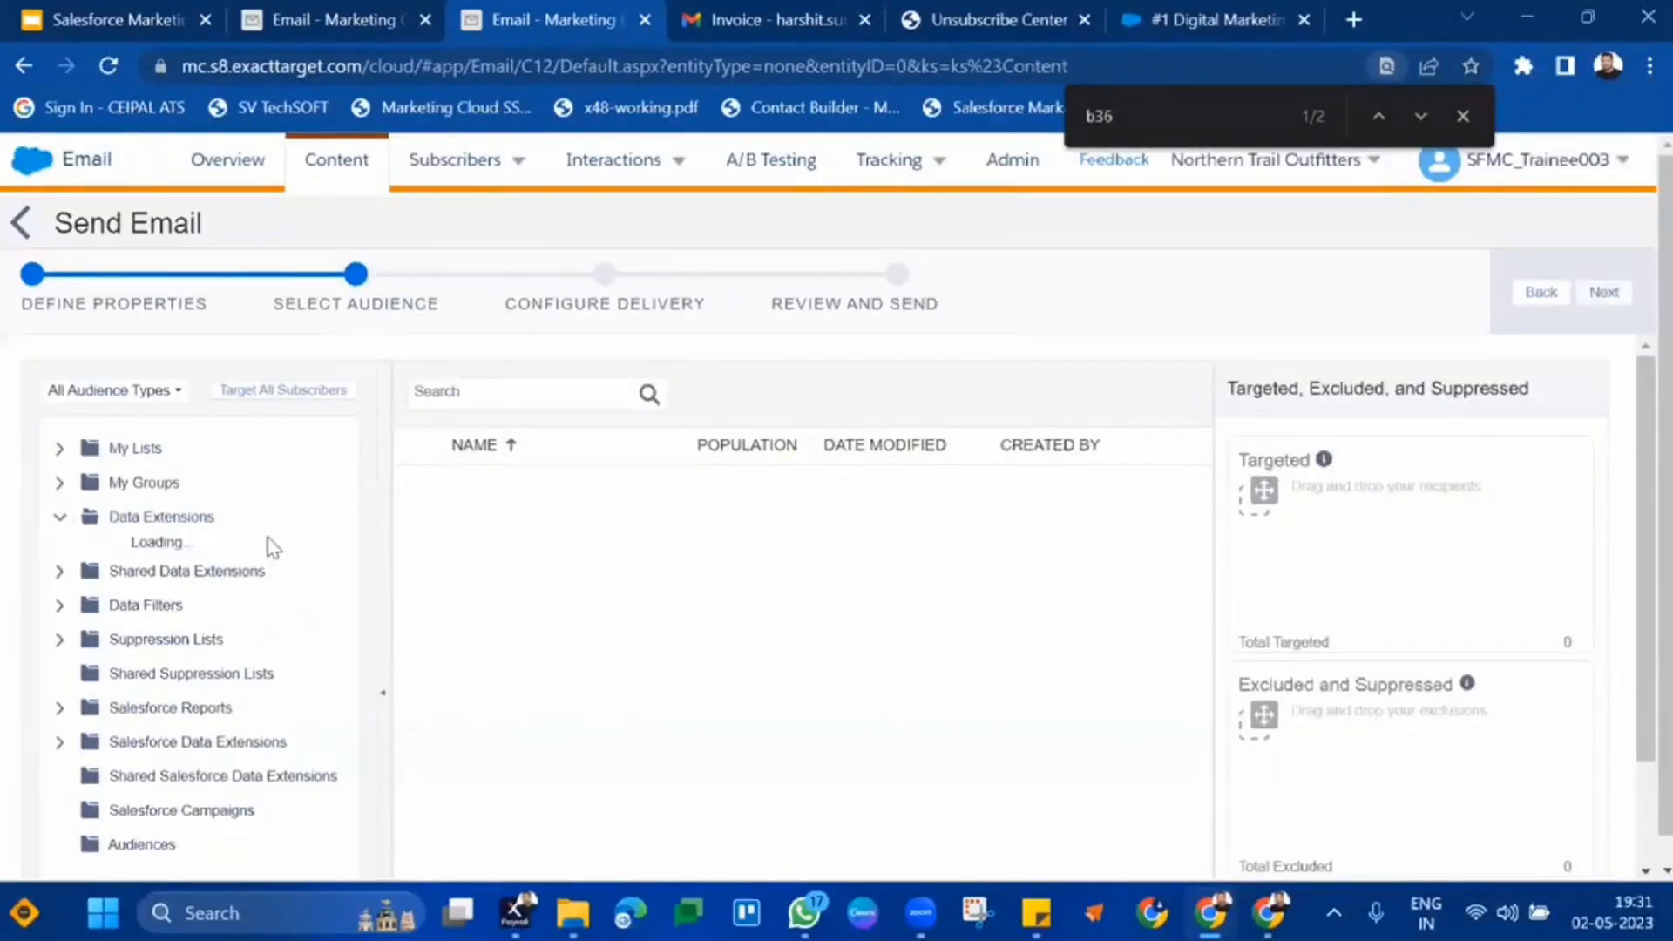
pyautogui.hotkey('ctrl', 'f')
pyautogui.write('36')
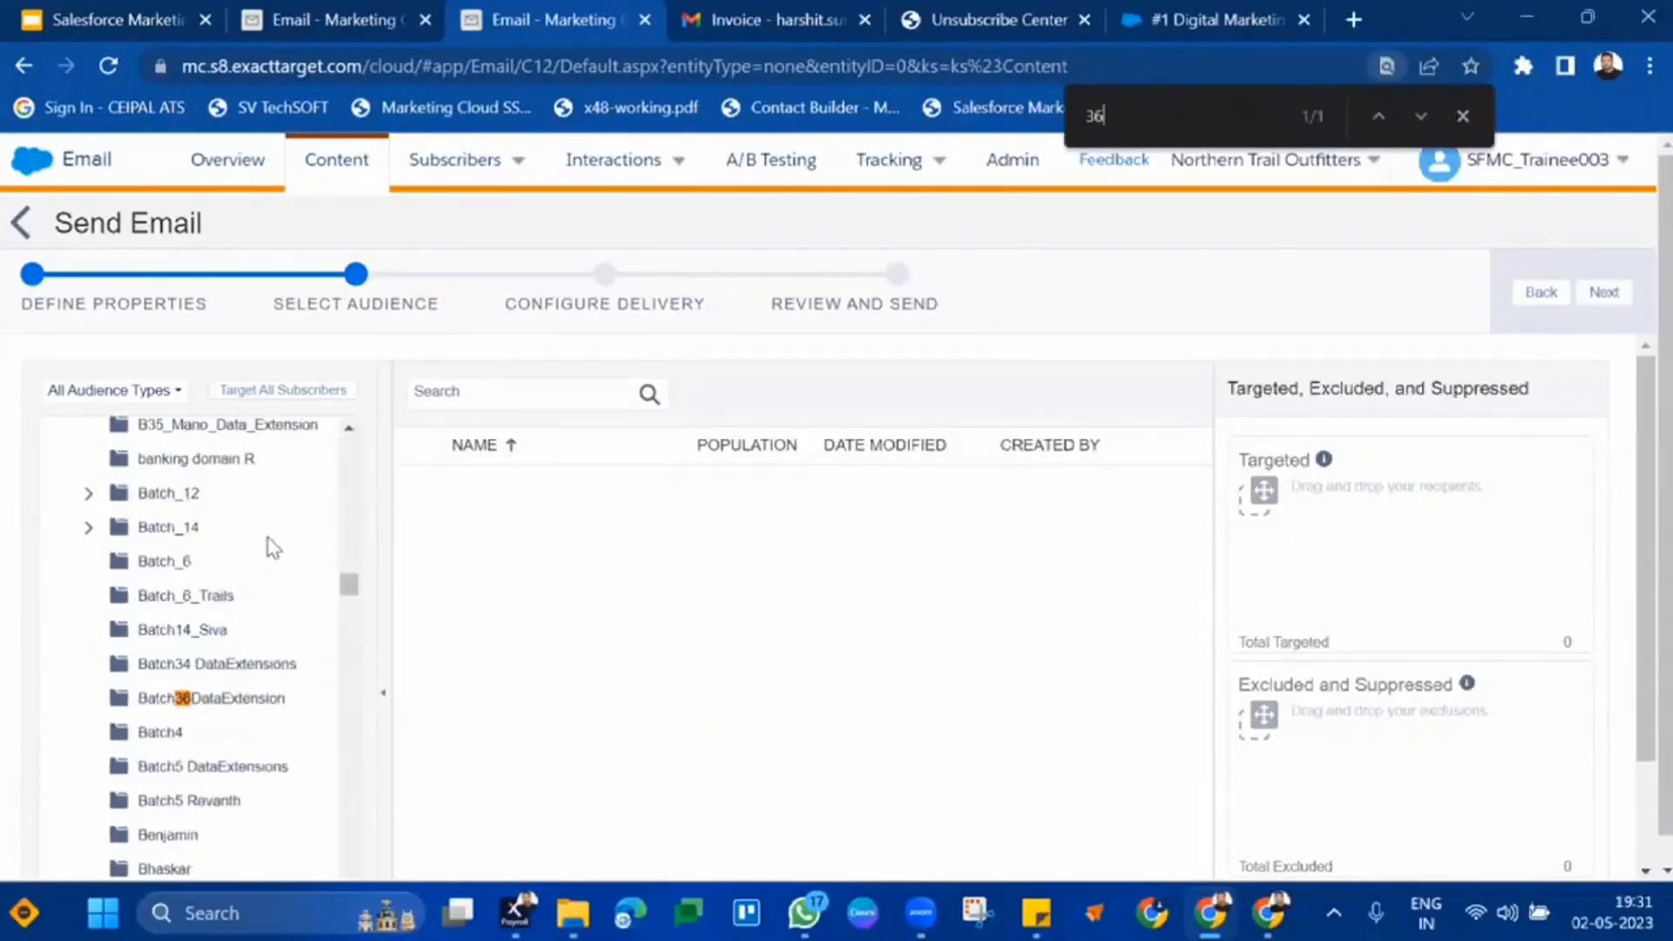
pyautogui.click(260, 710)
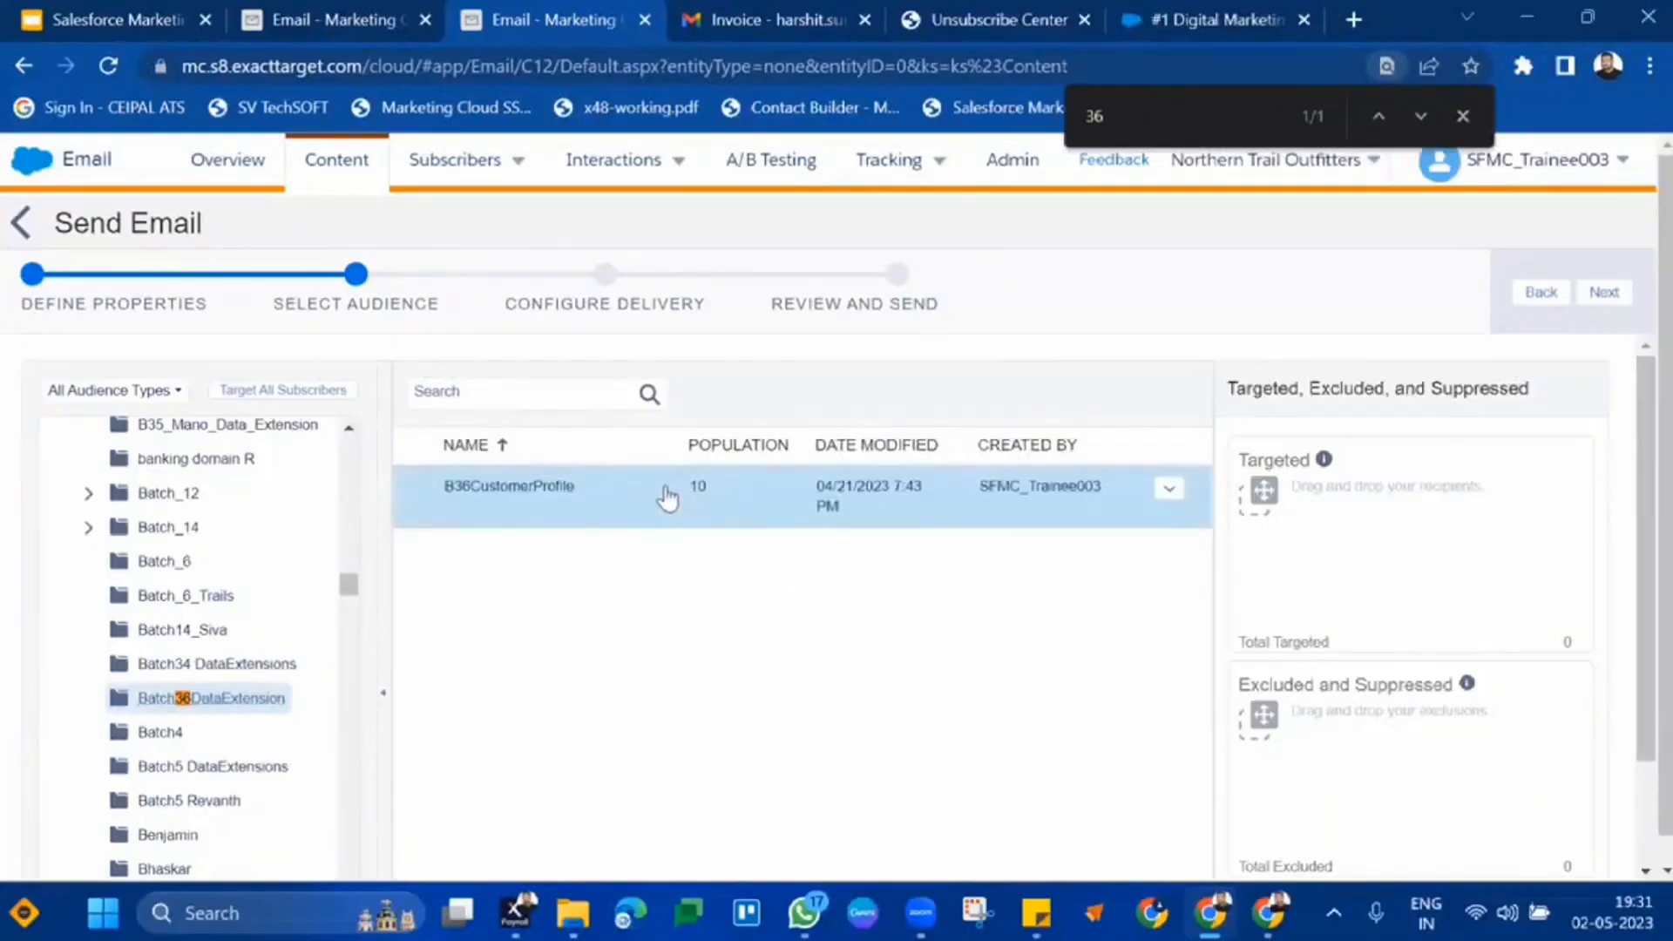
pyautogui.moveTo(665, 496); pyautogui.dragTo(1324, 550)
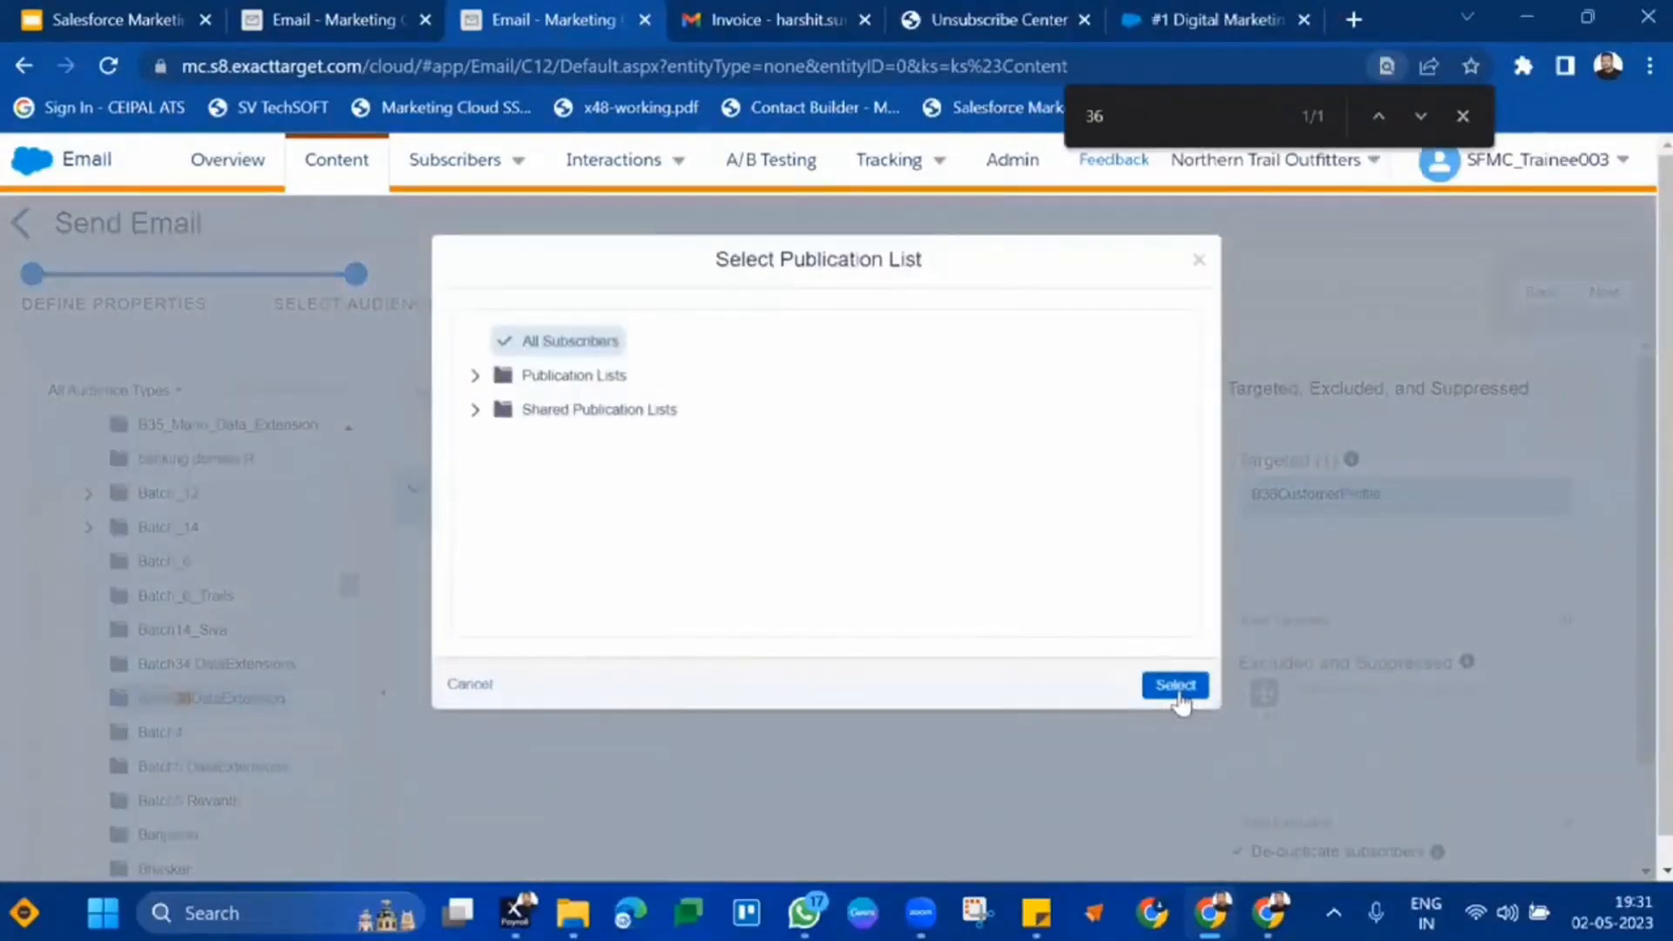
pyautogui.click(1174, 684)
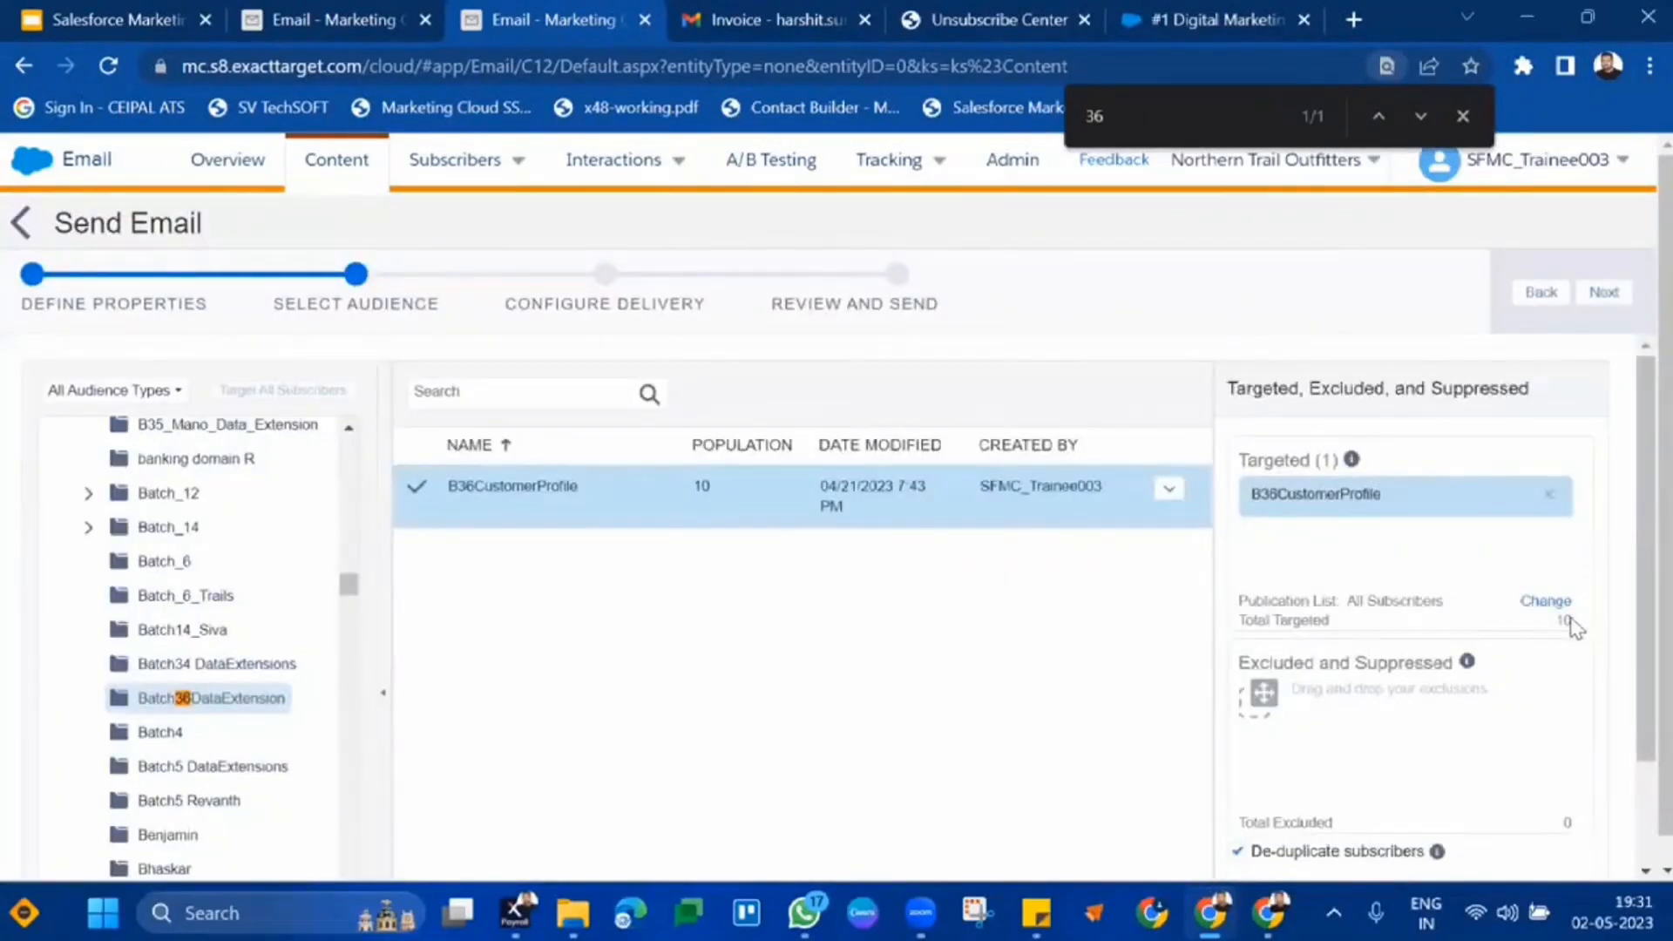
pyautogui.click(1571, 615)
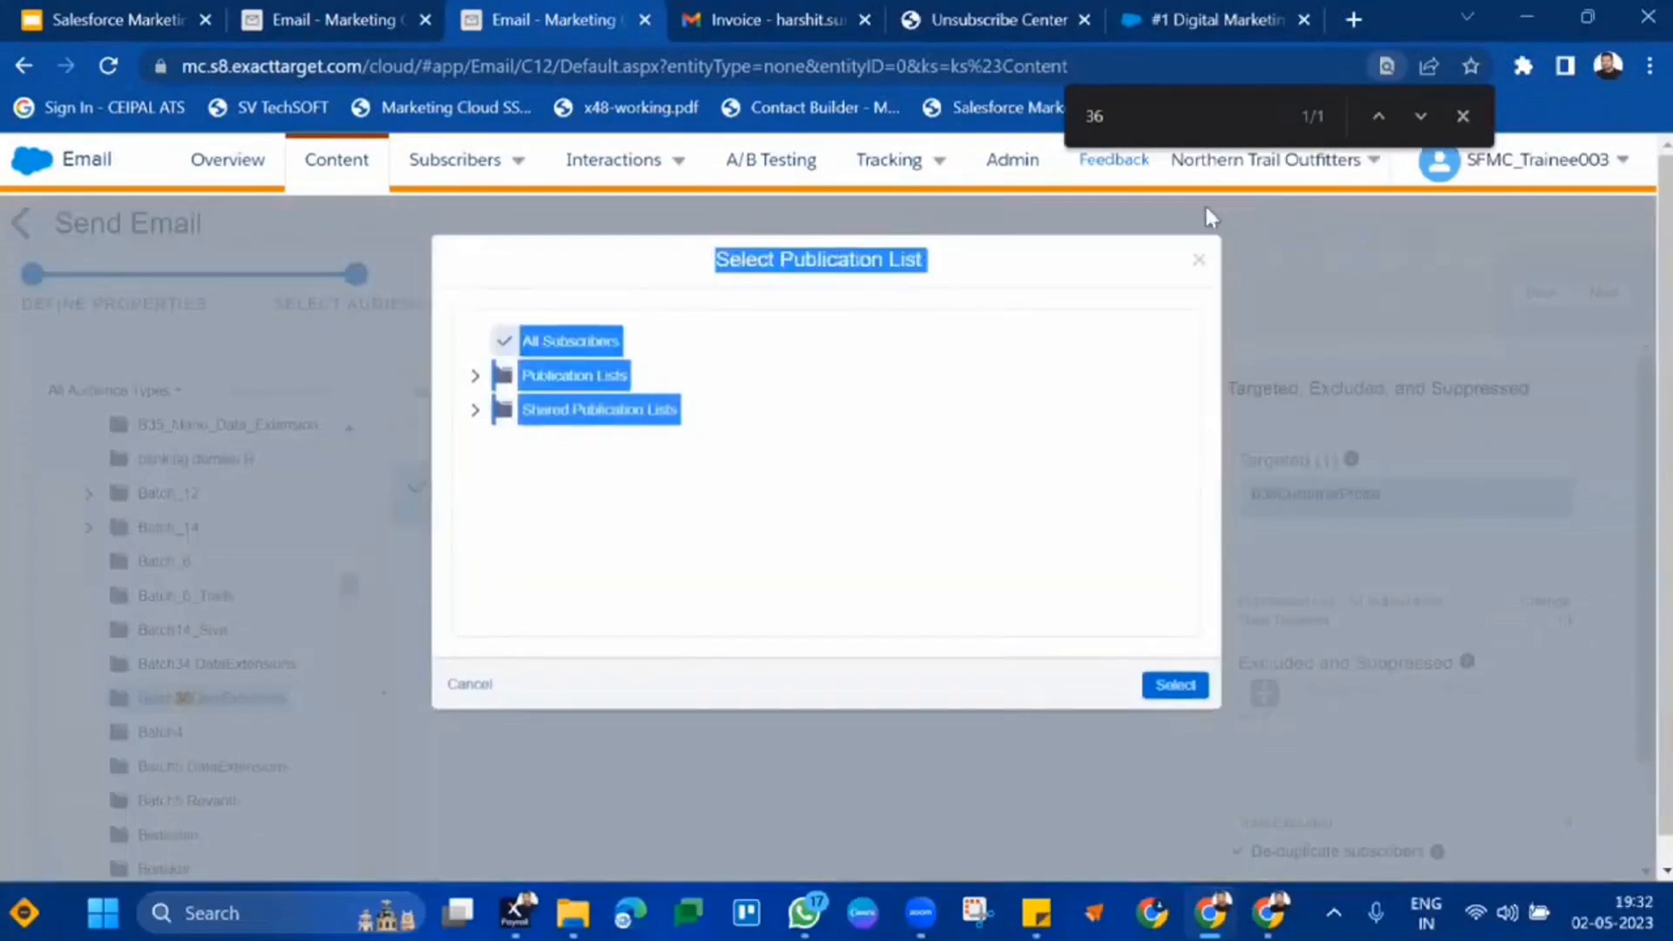
pyautogui.click(1198, 257)
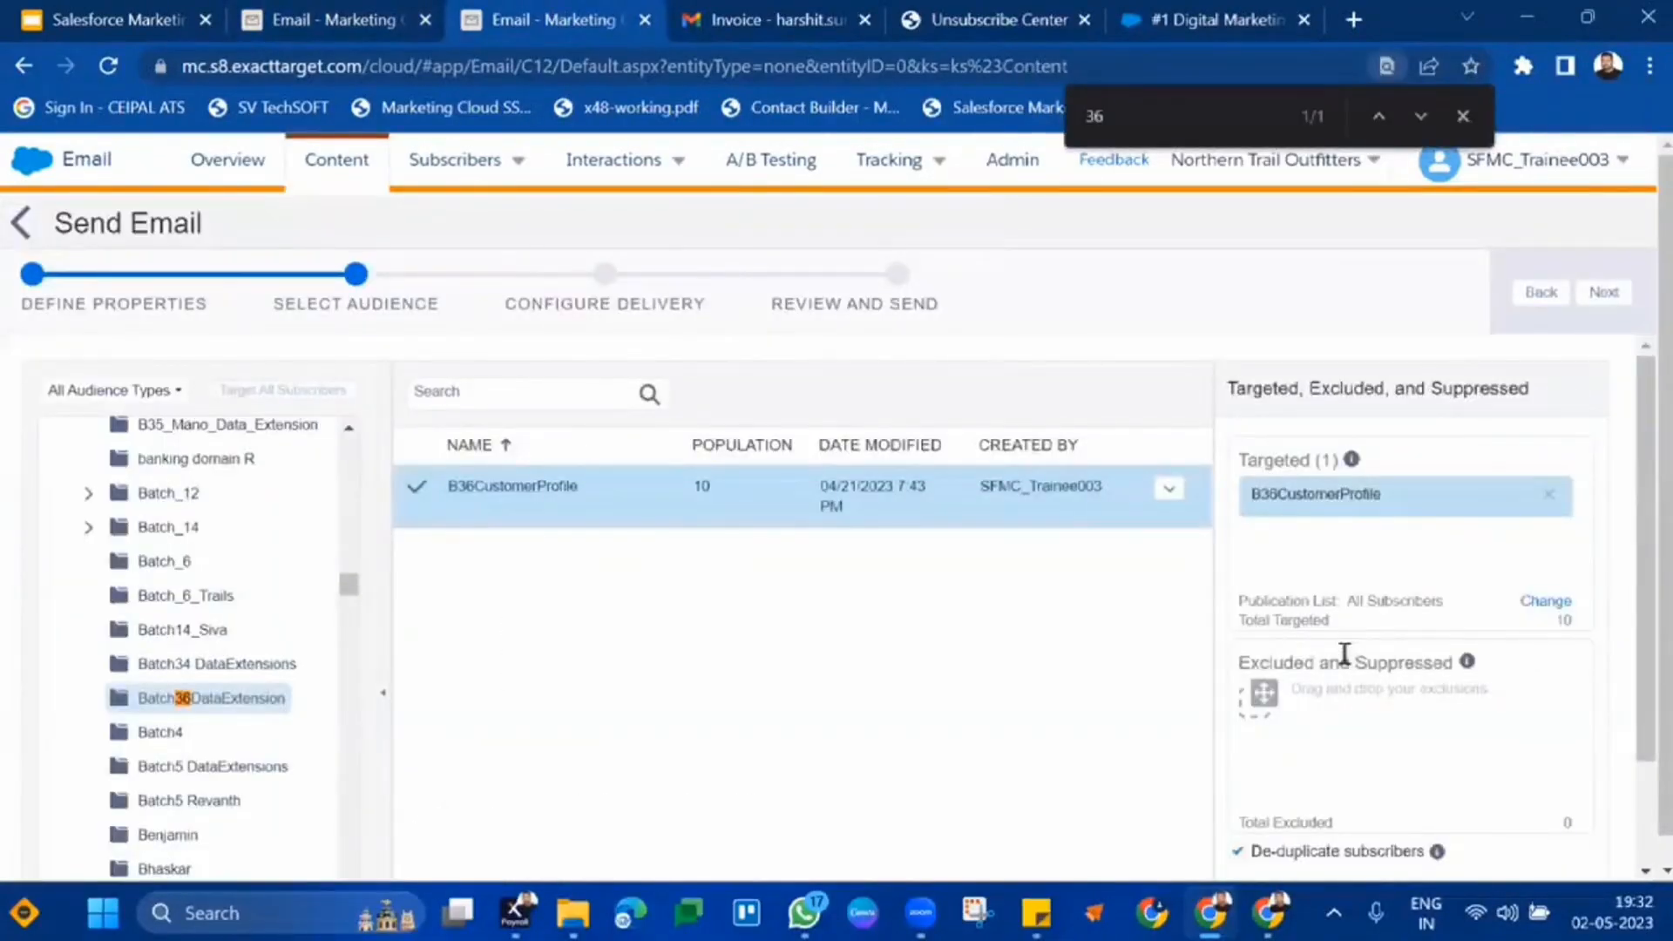
# Step: Turn off De-duplicate subscribers for the targeted audience
pyautogui.scroll(-2, 1359, 730)
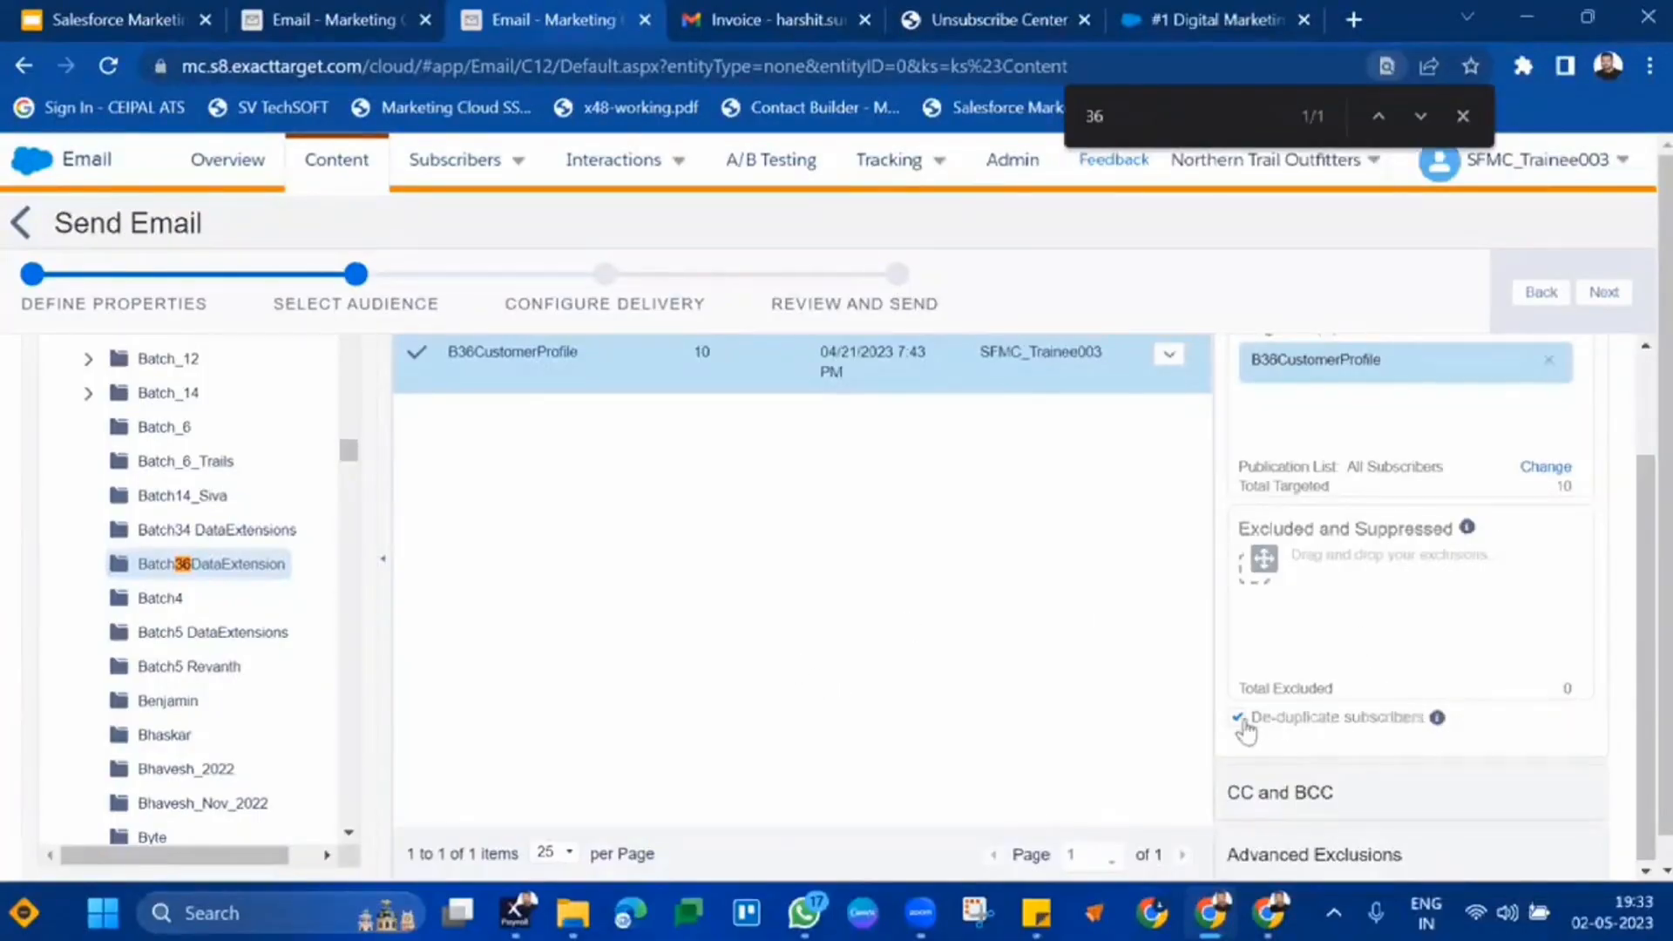
pyautogui.moveTo(1438, 718)
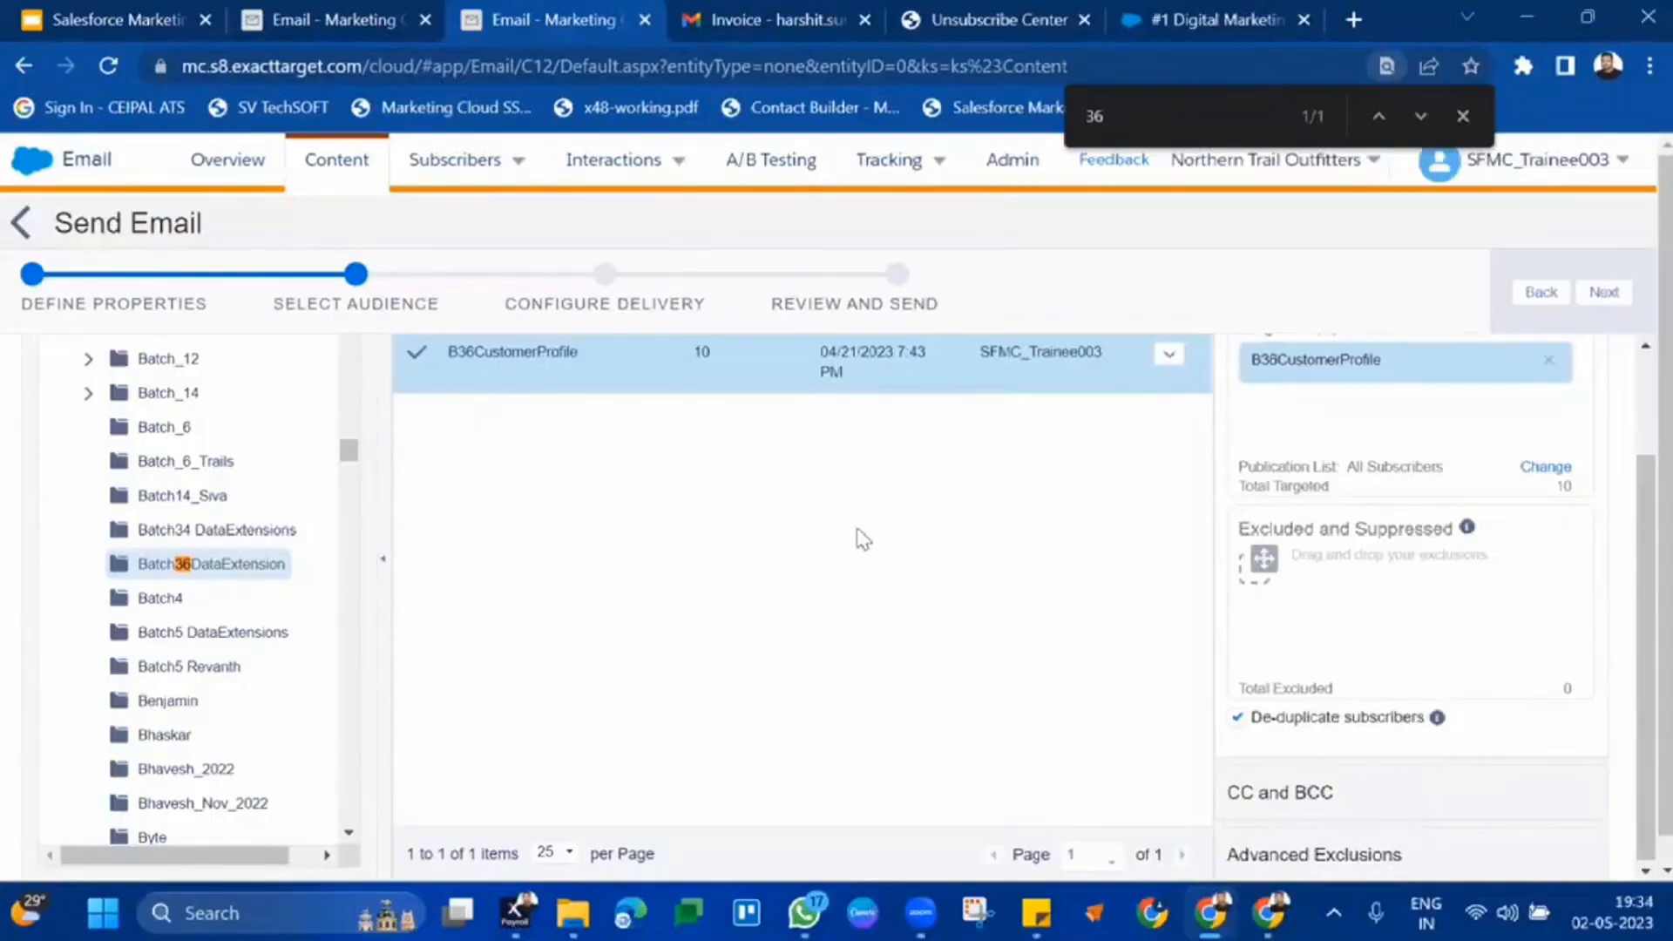
pyautogui.click(1238, 726)
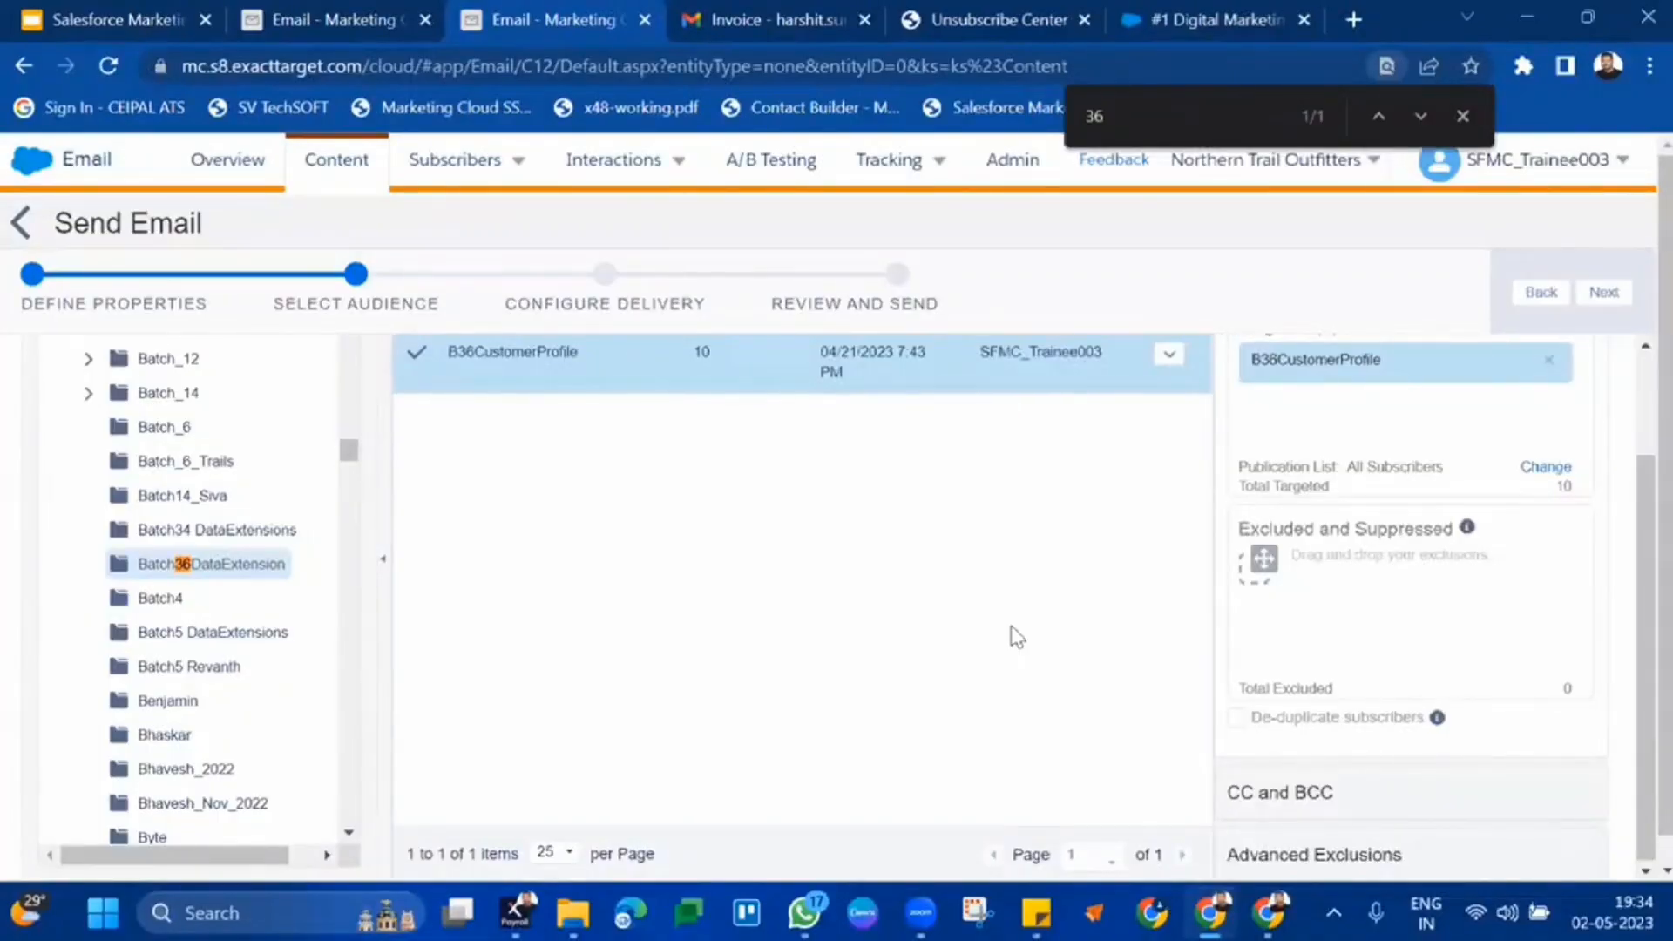
# Step: Remove B36CustomerProfile from the targeted audience, target it again, and expand the Publication Lists folder in the publication list selection
pyautogui.click(1556, 363)
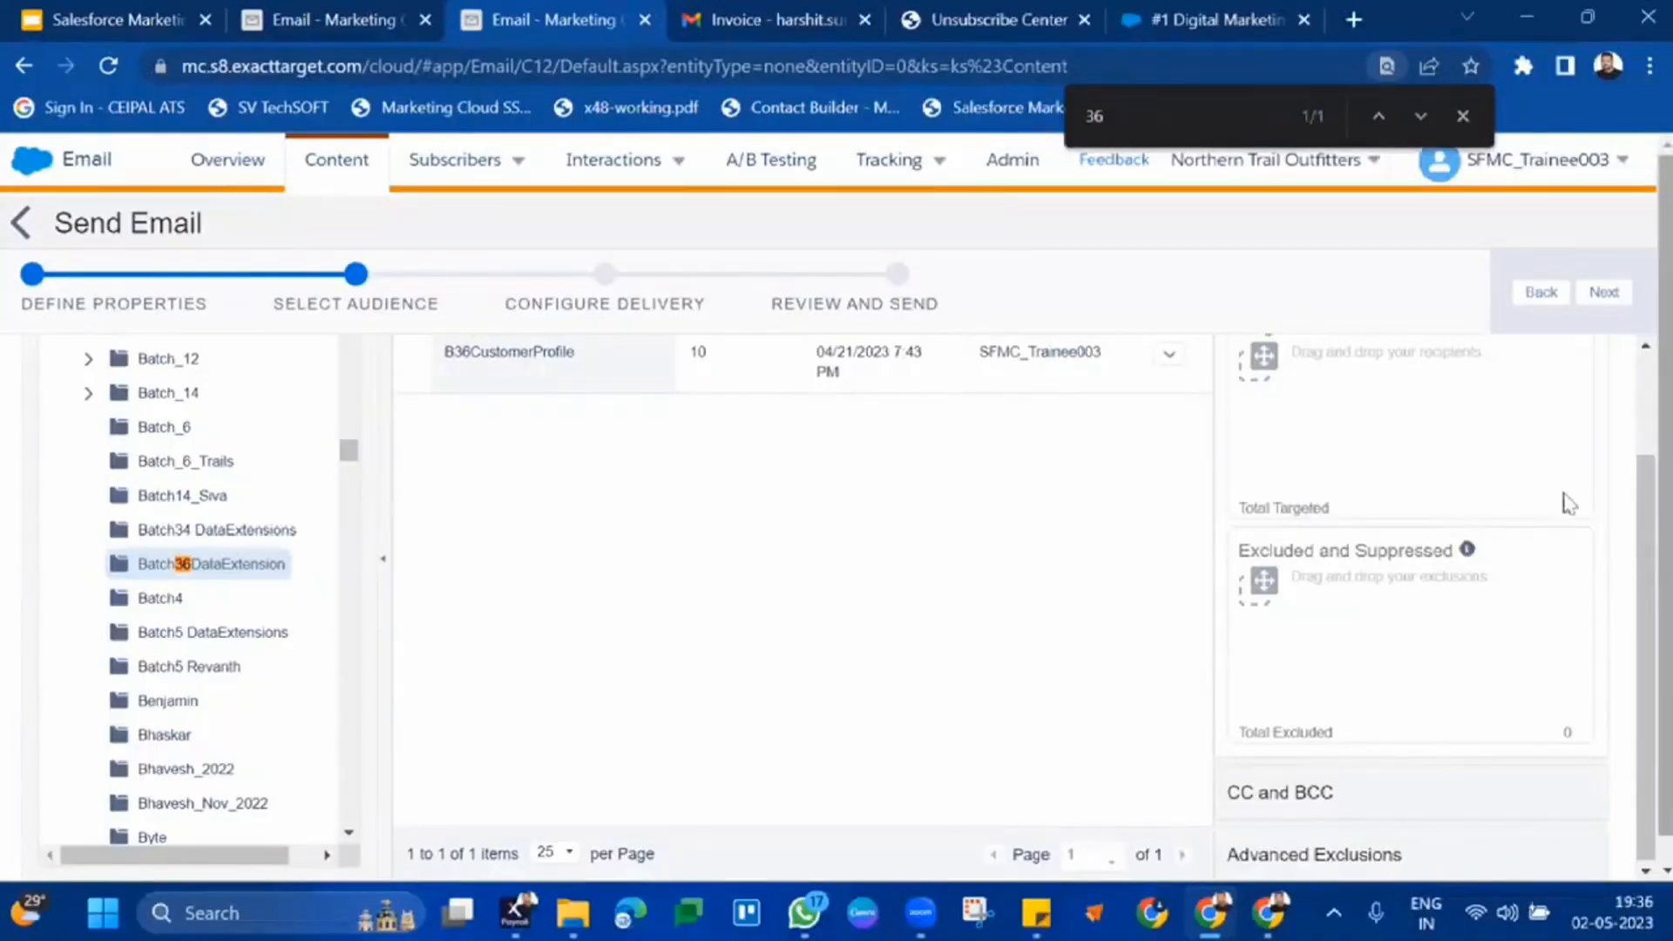
pyautogui.scroll(2, 1463, 455)
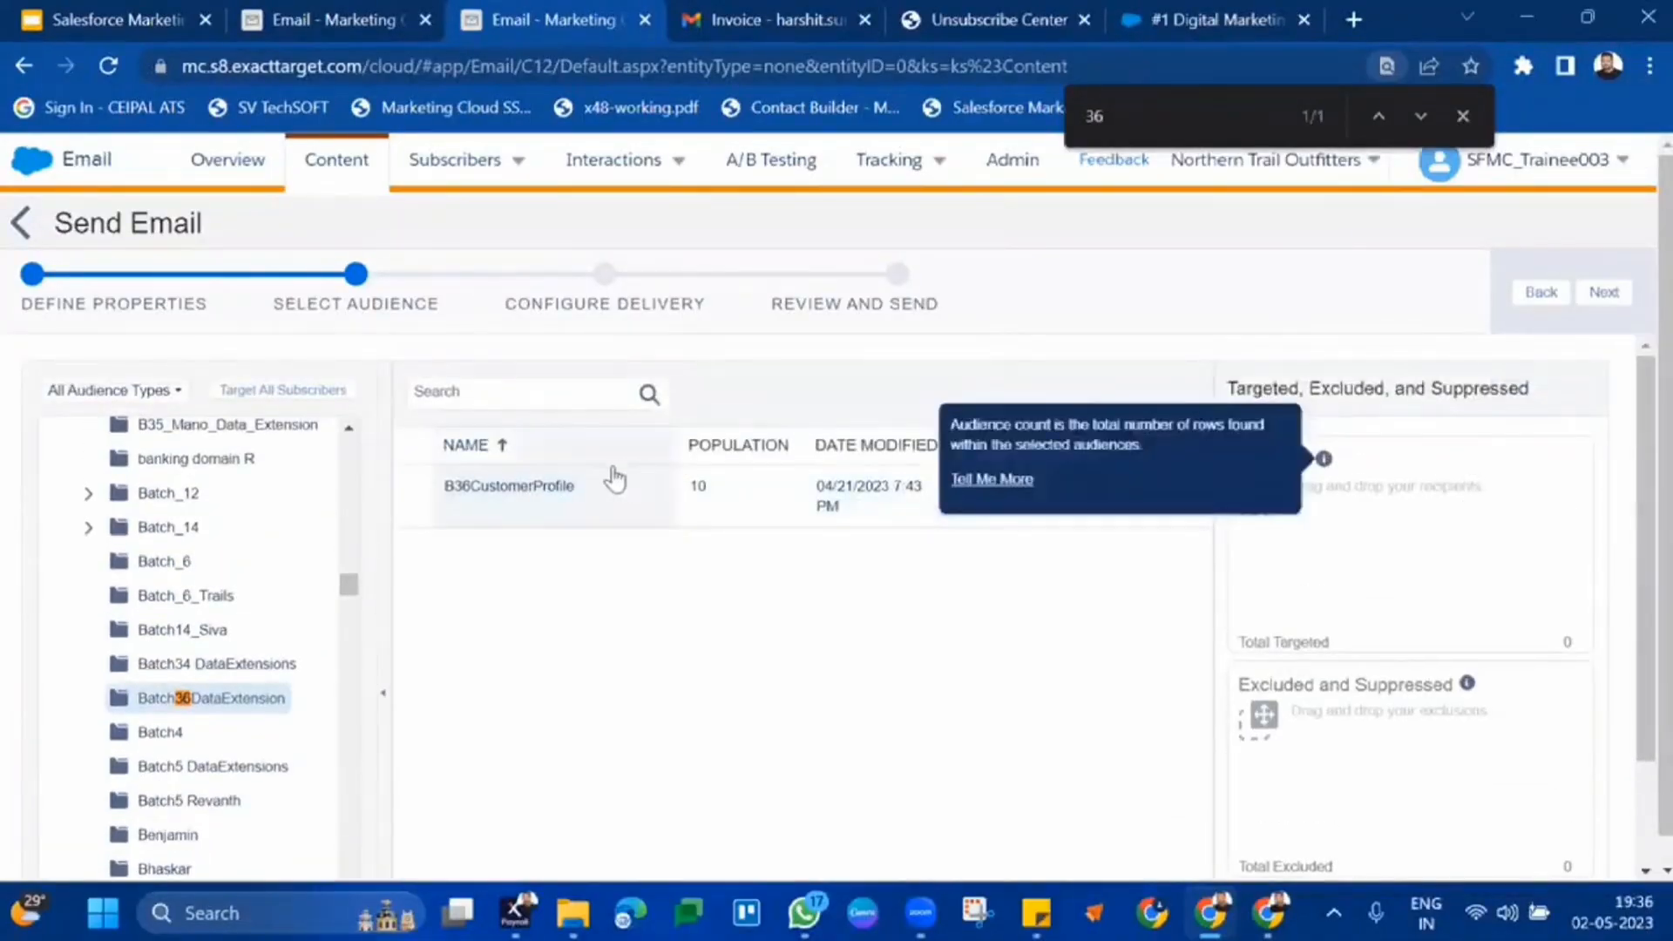
pyautogui.moveTo(579, 486); pyautogui.dragTo(1347, 479)
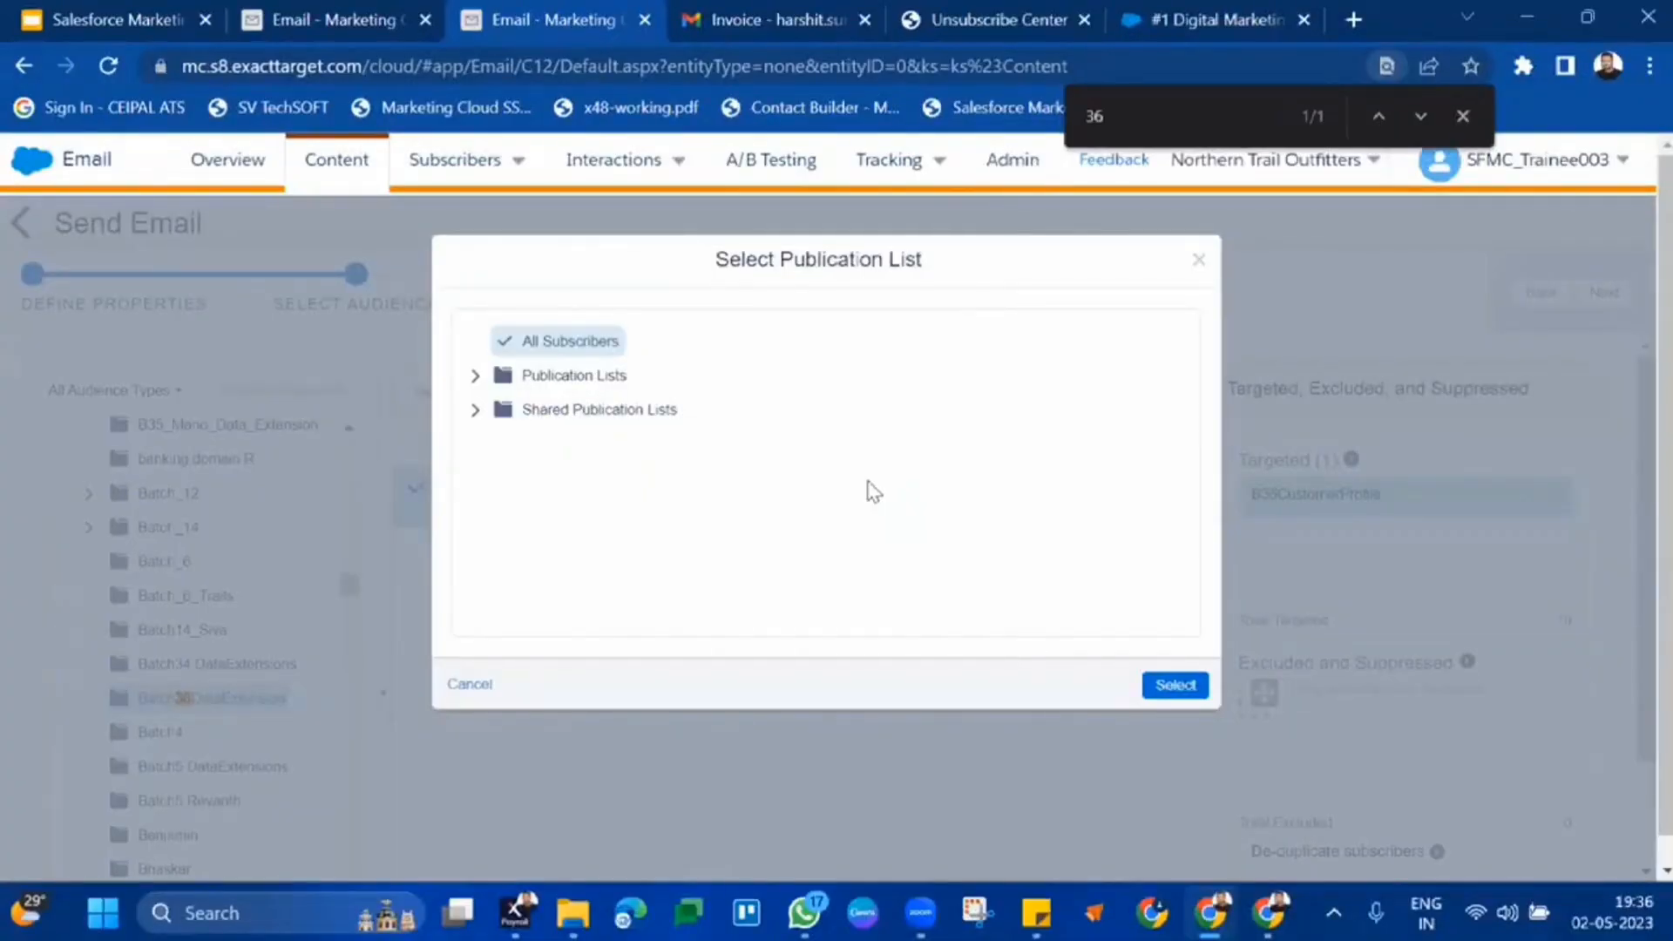
pyautogui.click(550, 377)
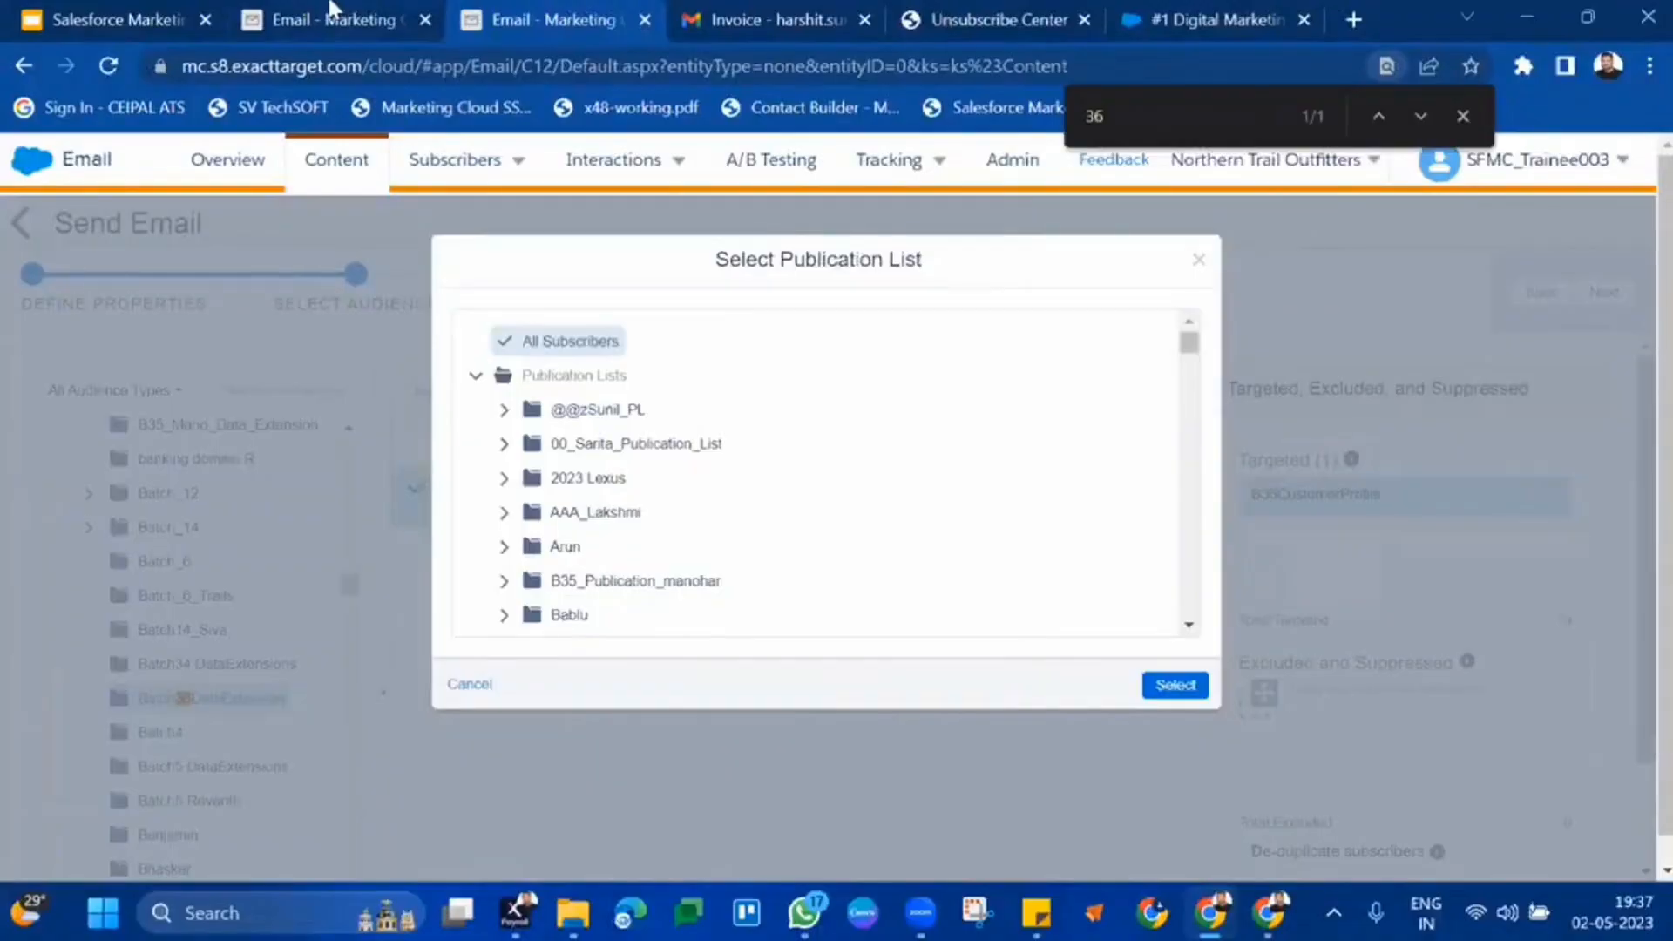
# Step: Switch to the browser tab showing the B36Invoice tracking details and open the subscribers' Publication Lists page there
pyautogui.moveTo(332, 9); pyautogui.dragTo(605, 14)
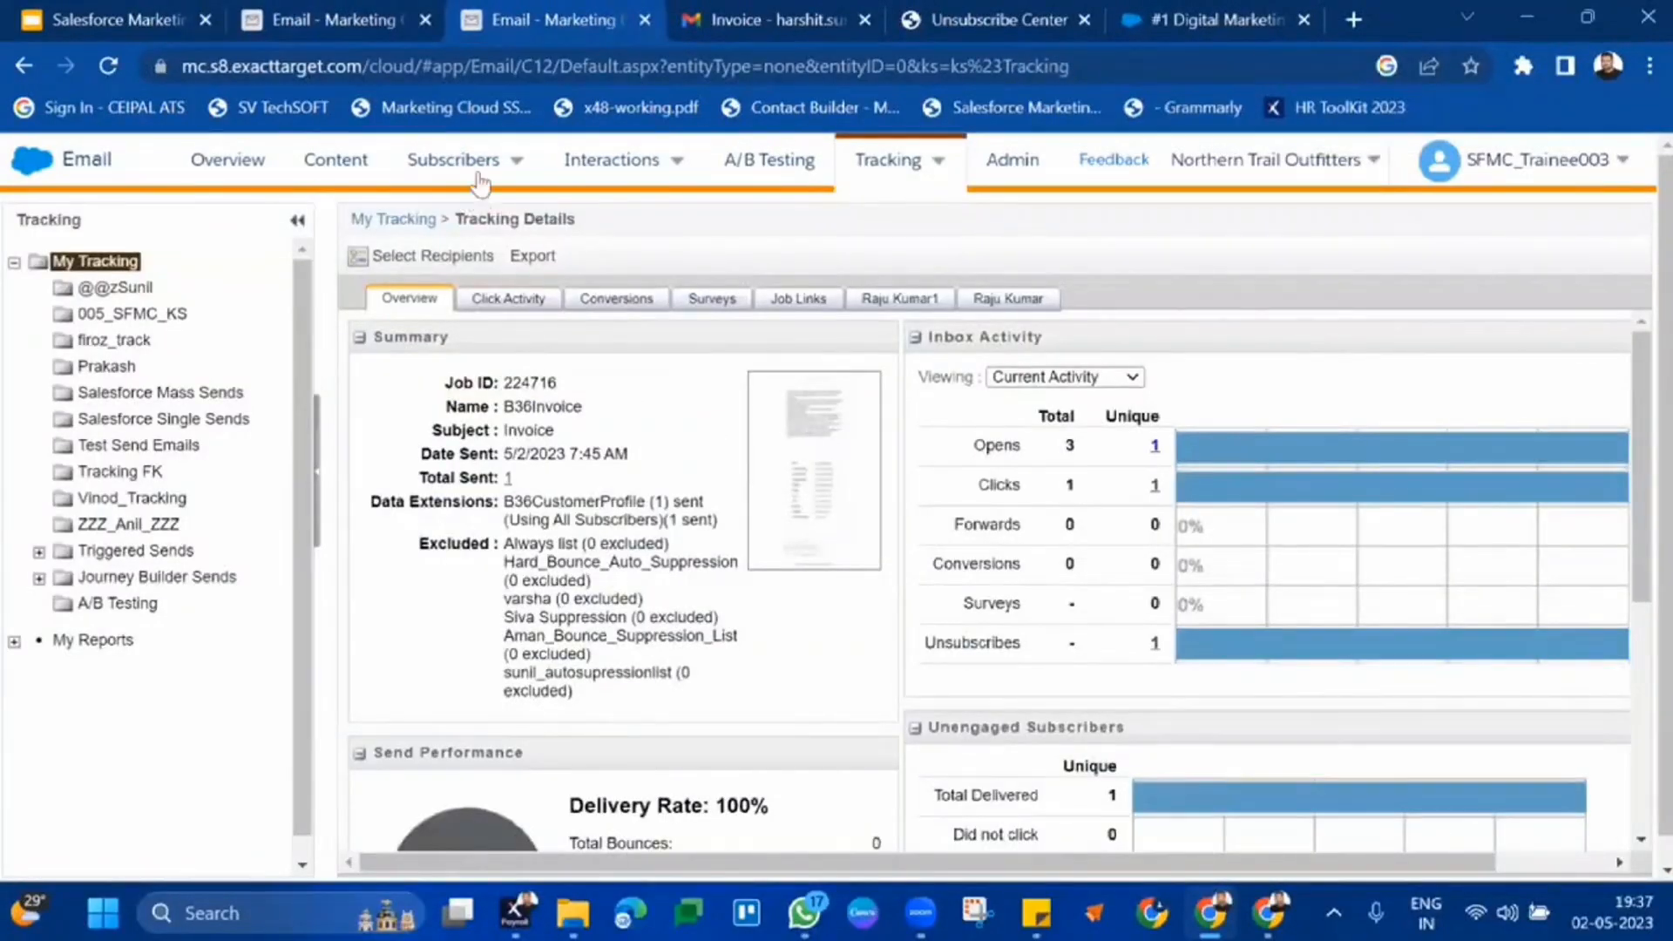
pyautogui.moveTo(480, 181)
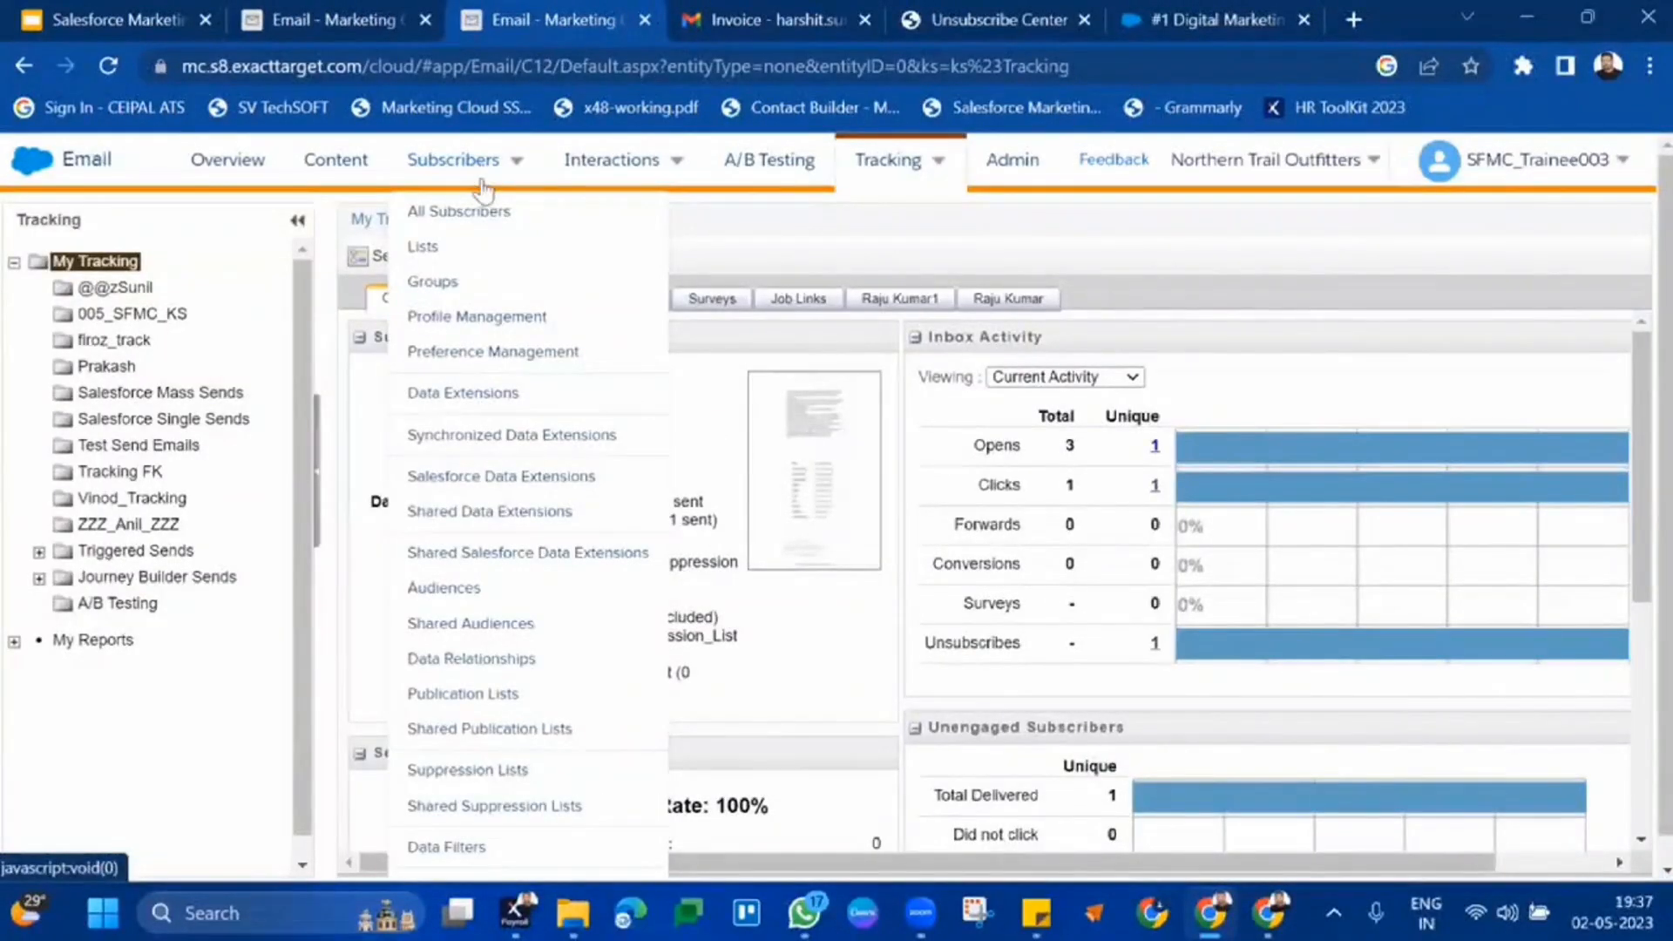
pyautogui.click(509, 697)
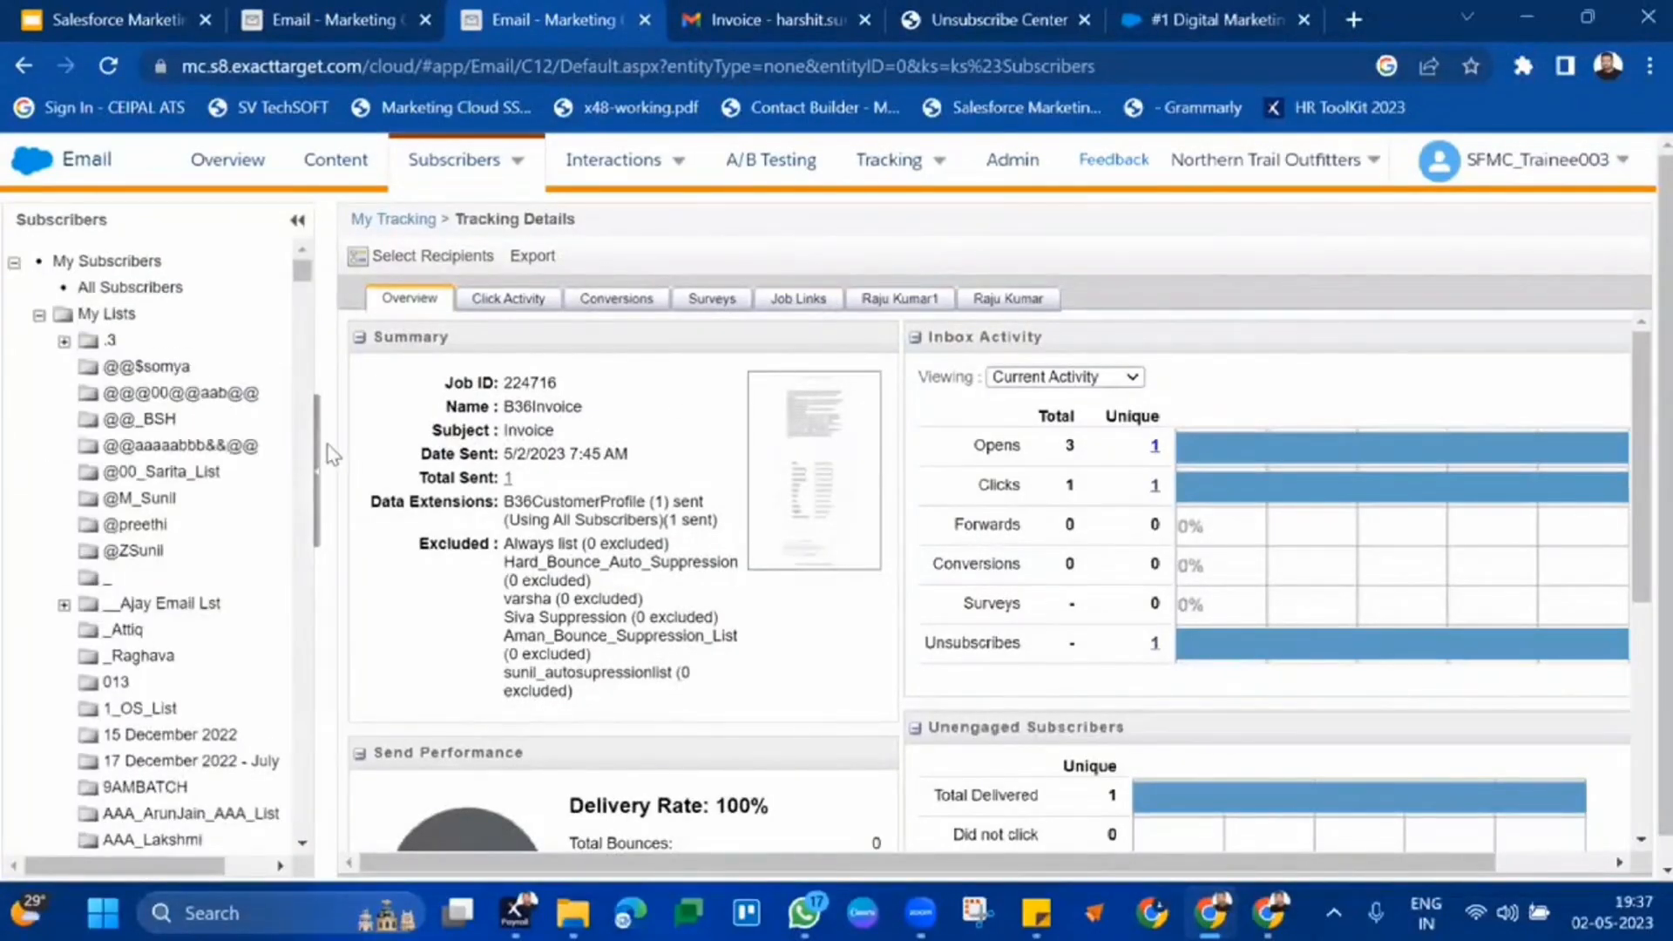
pyautogui.scroll(-3, 952, 392)
pyautogui.scroll(3, 952, 392)
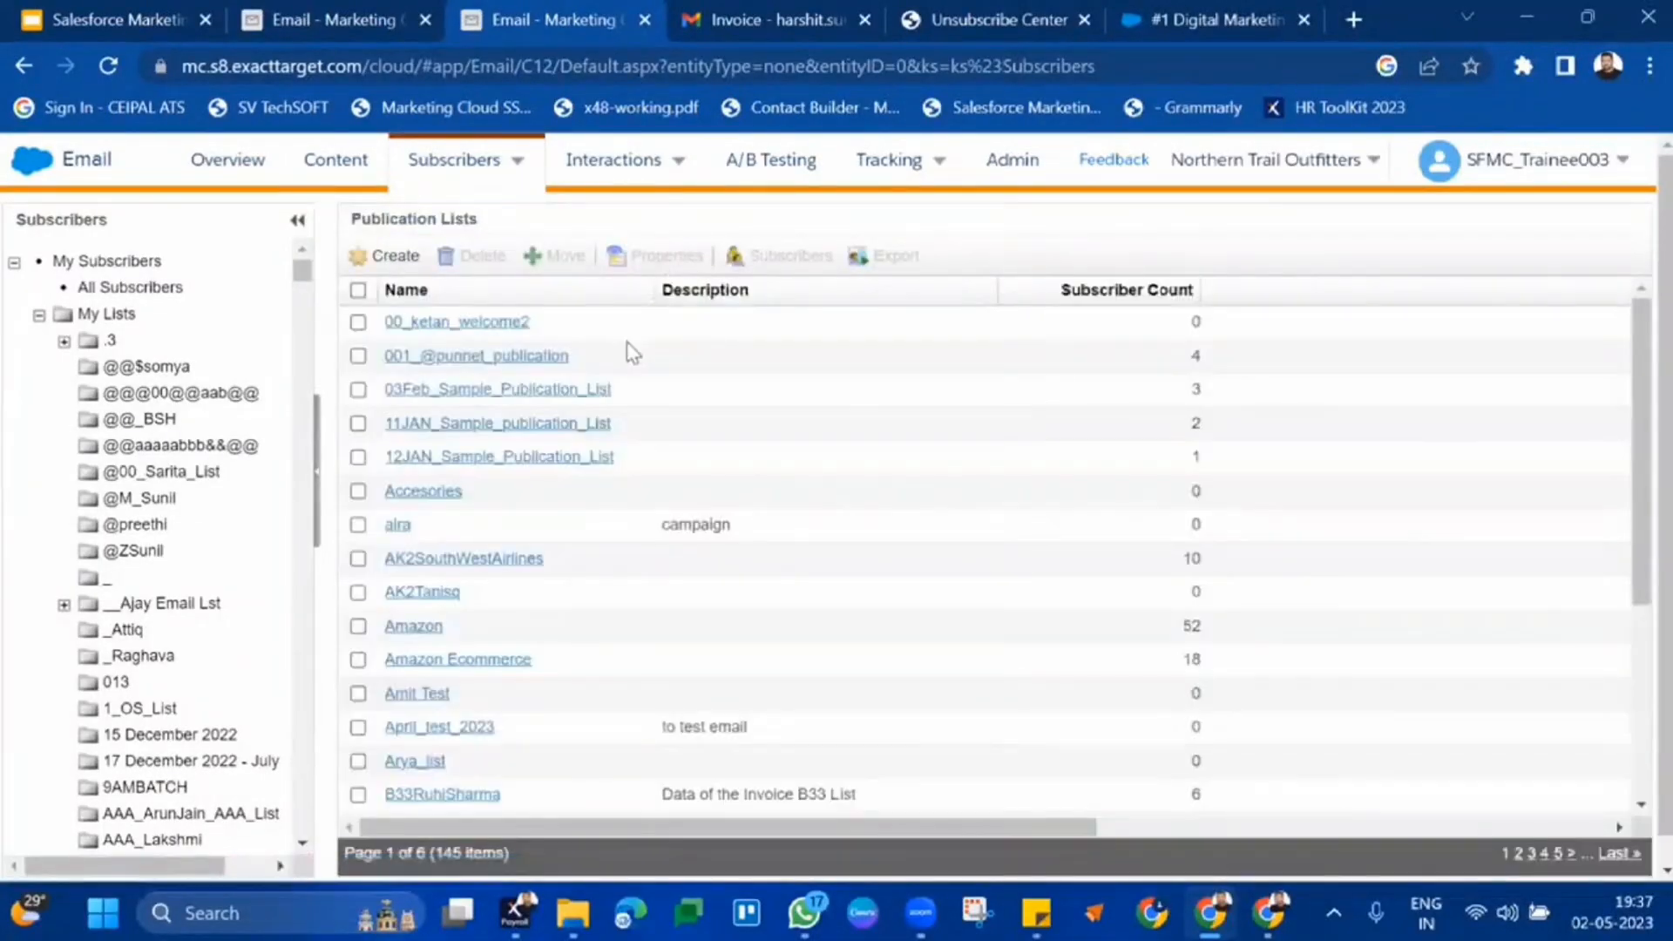
# Step: Create and save a new publication list named B36Motors
pyautogui.click(387, 256)
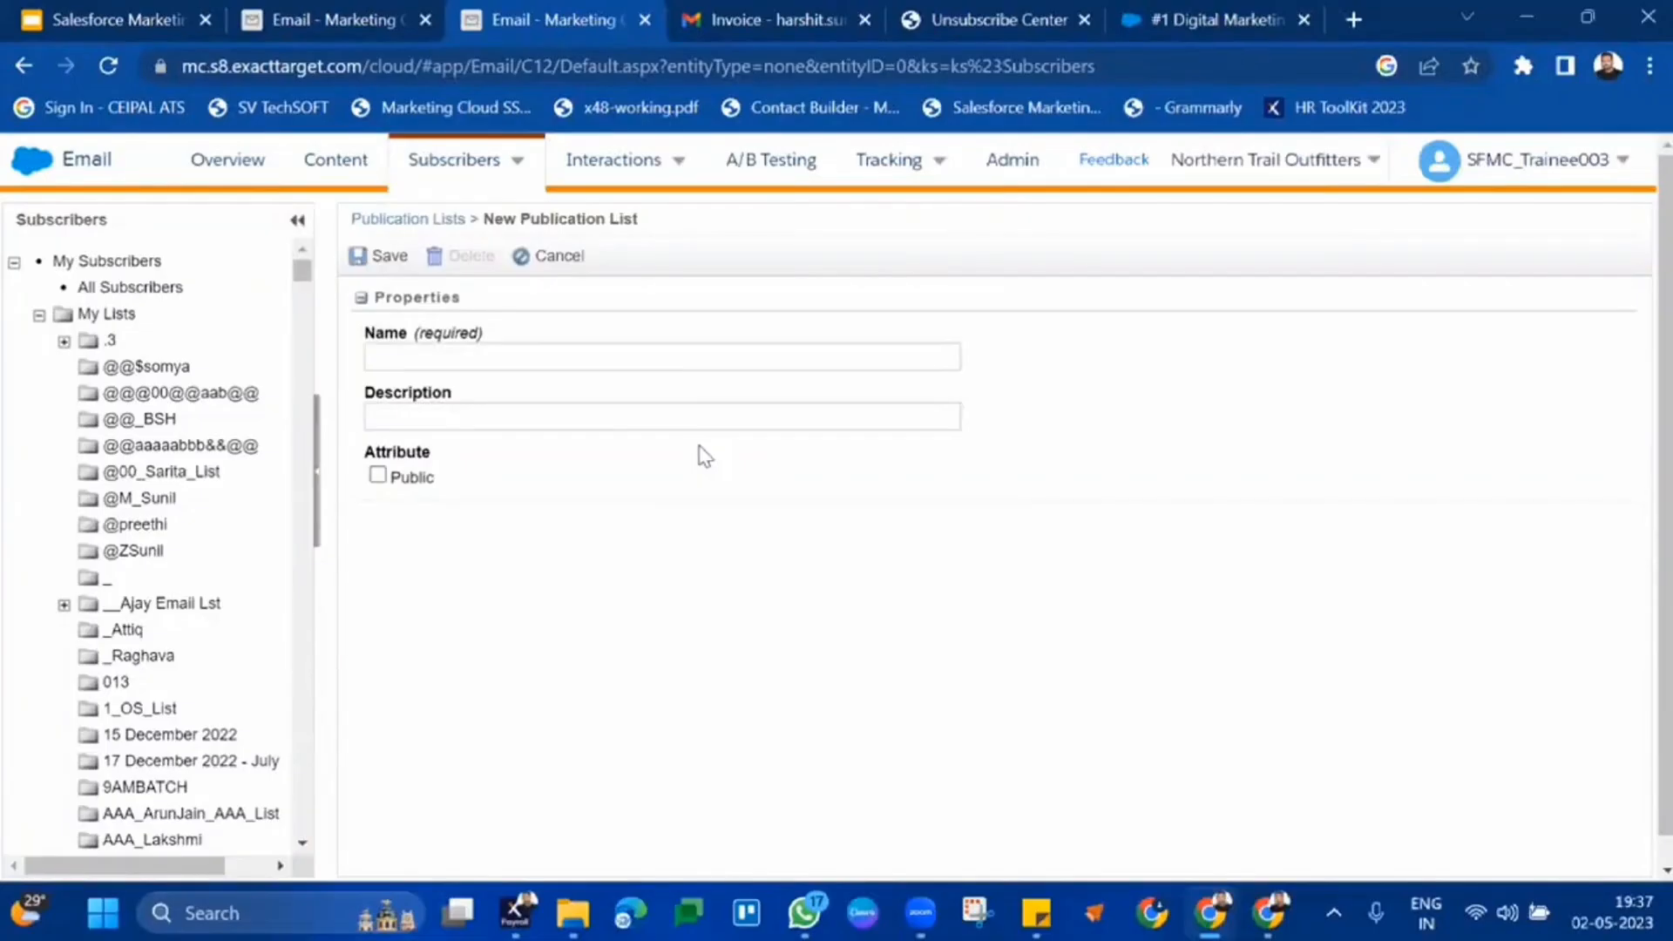
pyautogui.click(589, 357)
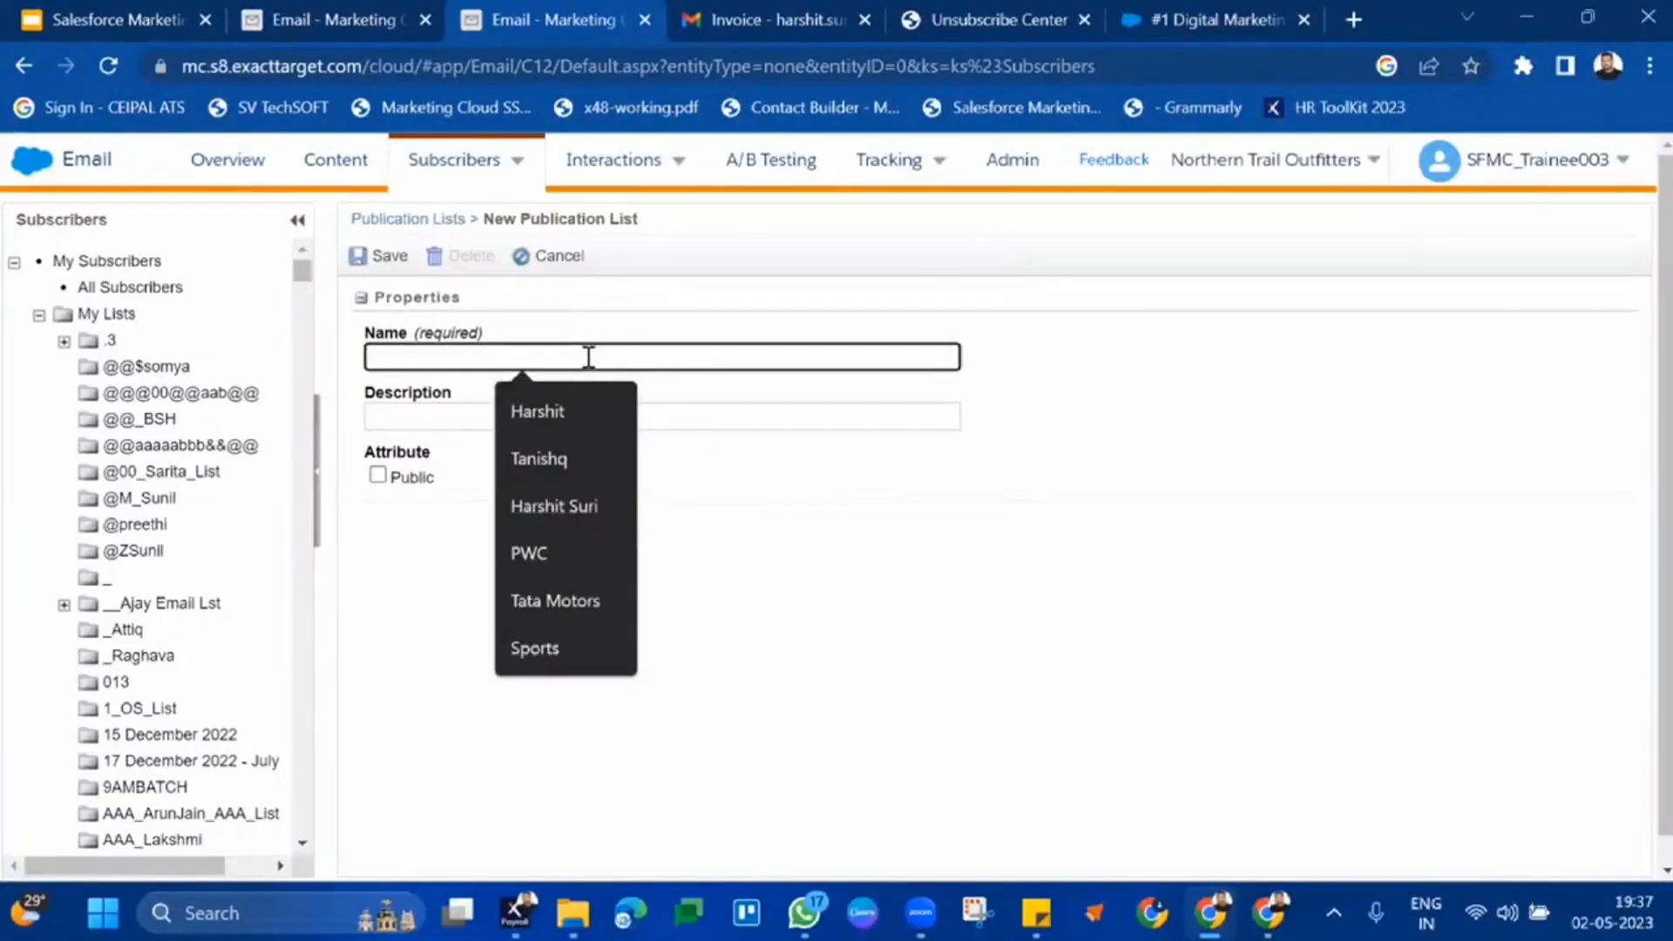
pyautogui.write('B')
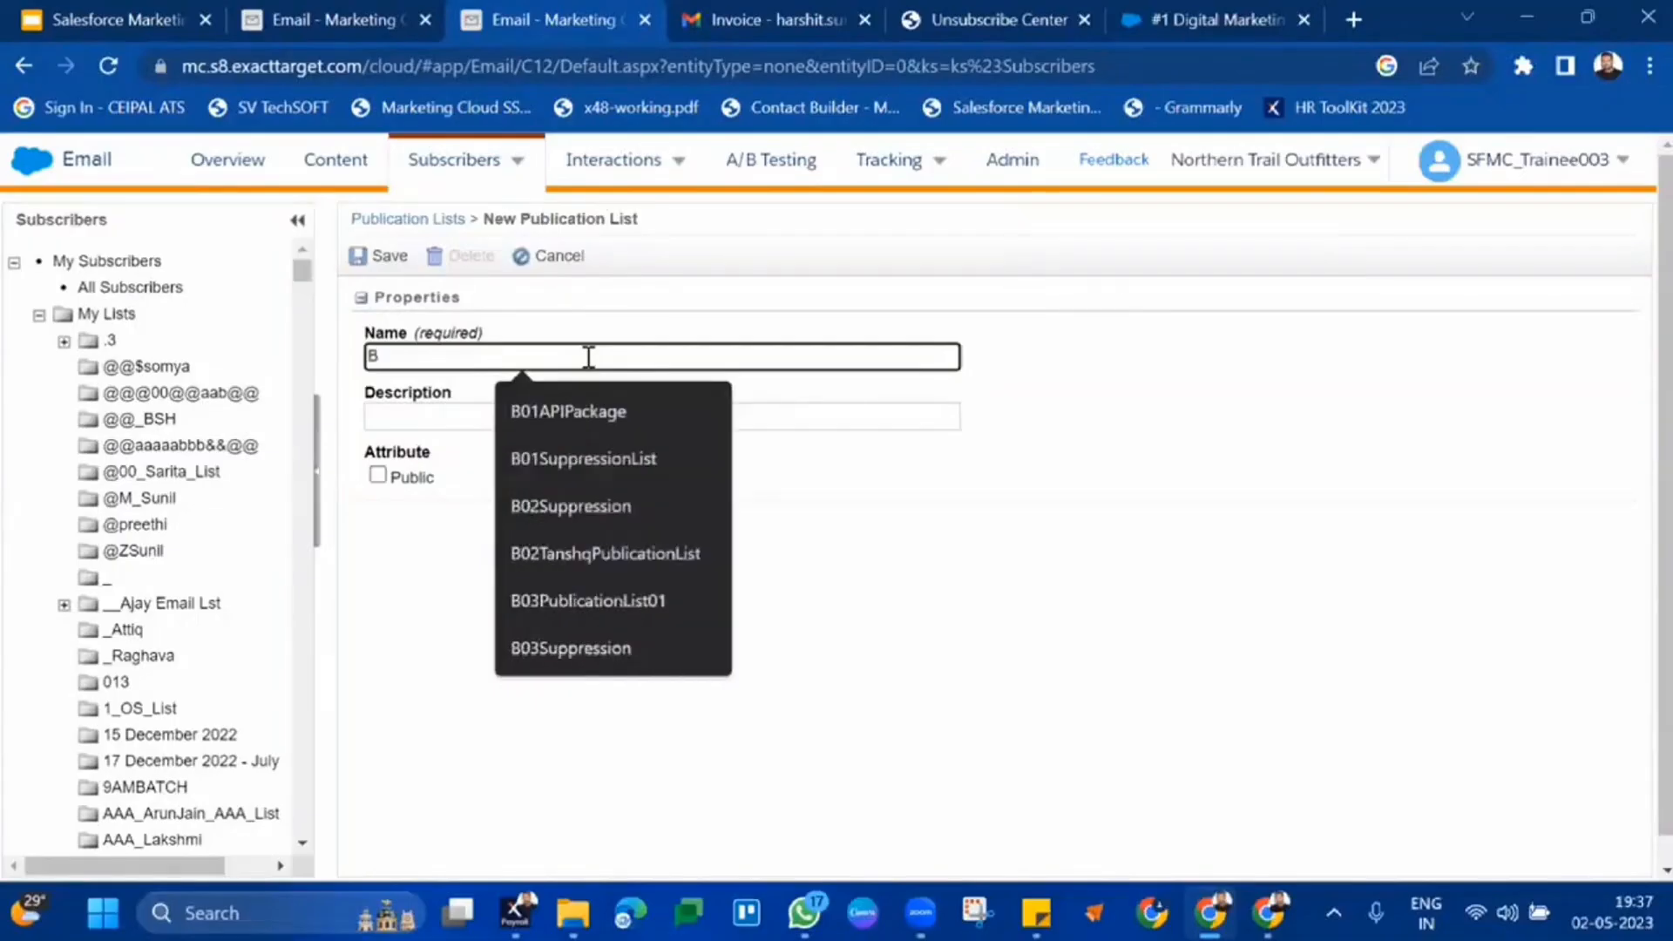
pyautogui.write('36Mot')
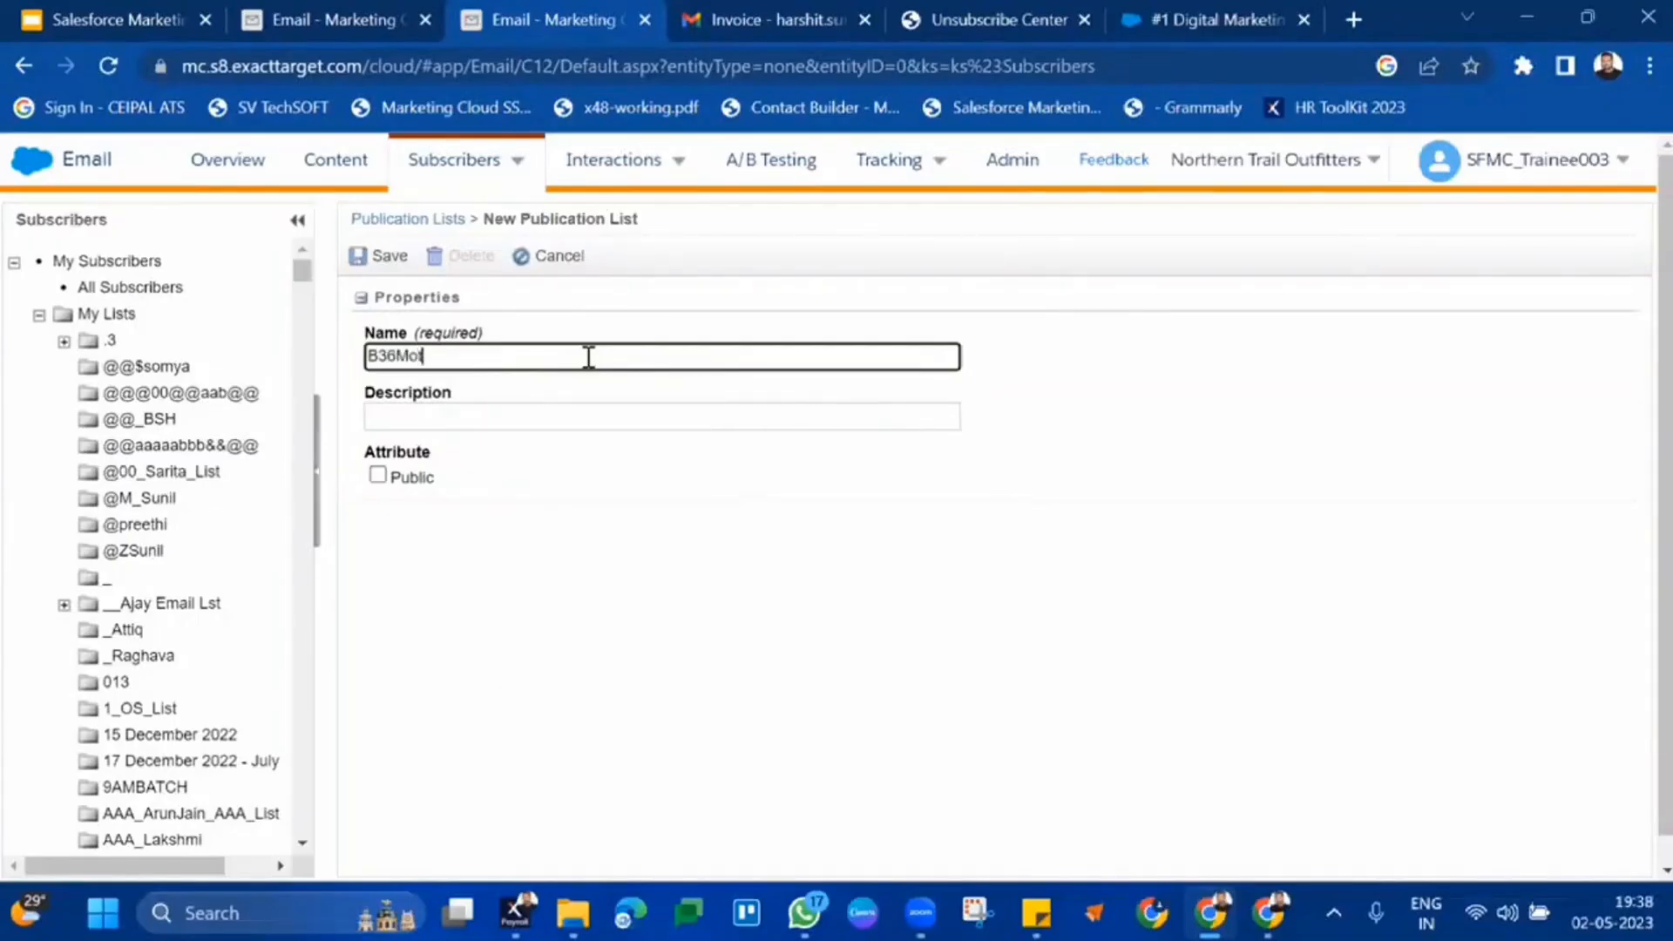
pyautogui.write('ors')
pyautogui.click(388, 263)
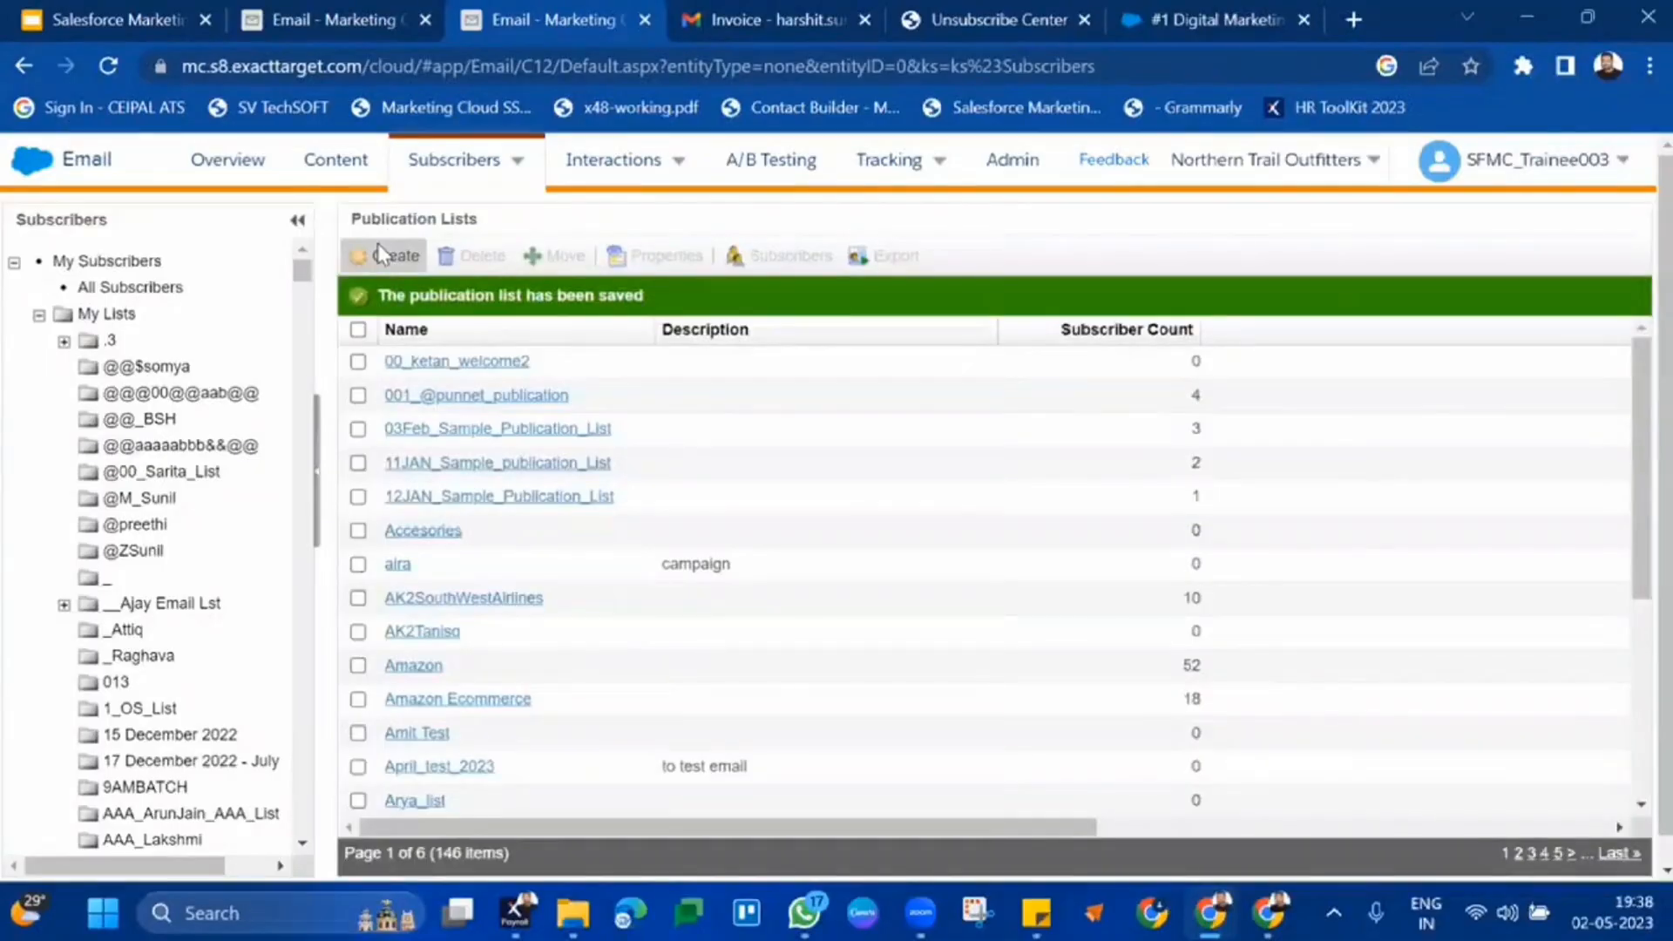
# Step: Create and save a new publication list named B36Jewellers
pyautogui.click(378, 248)
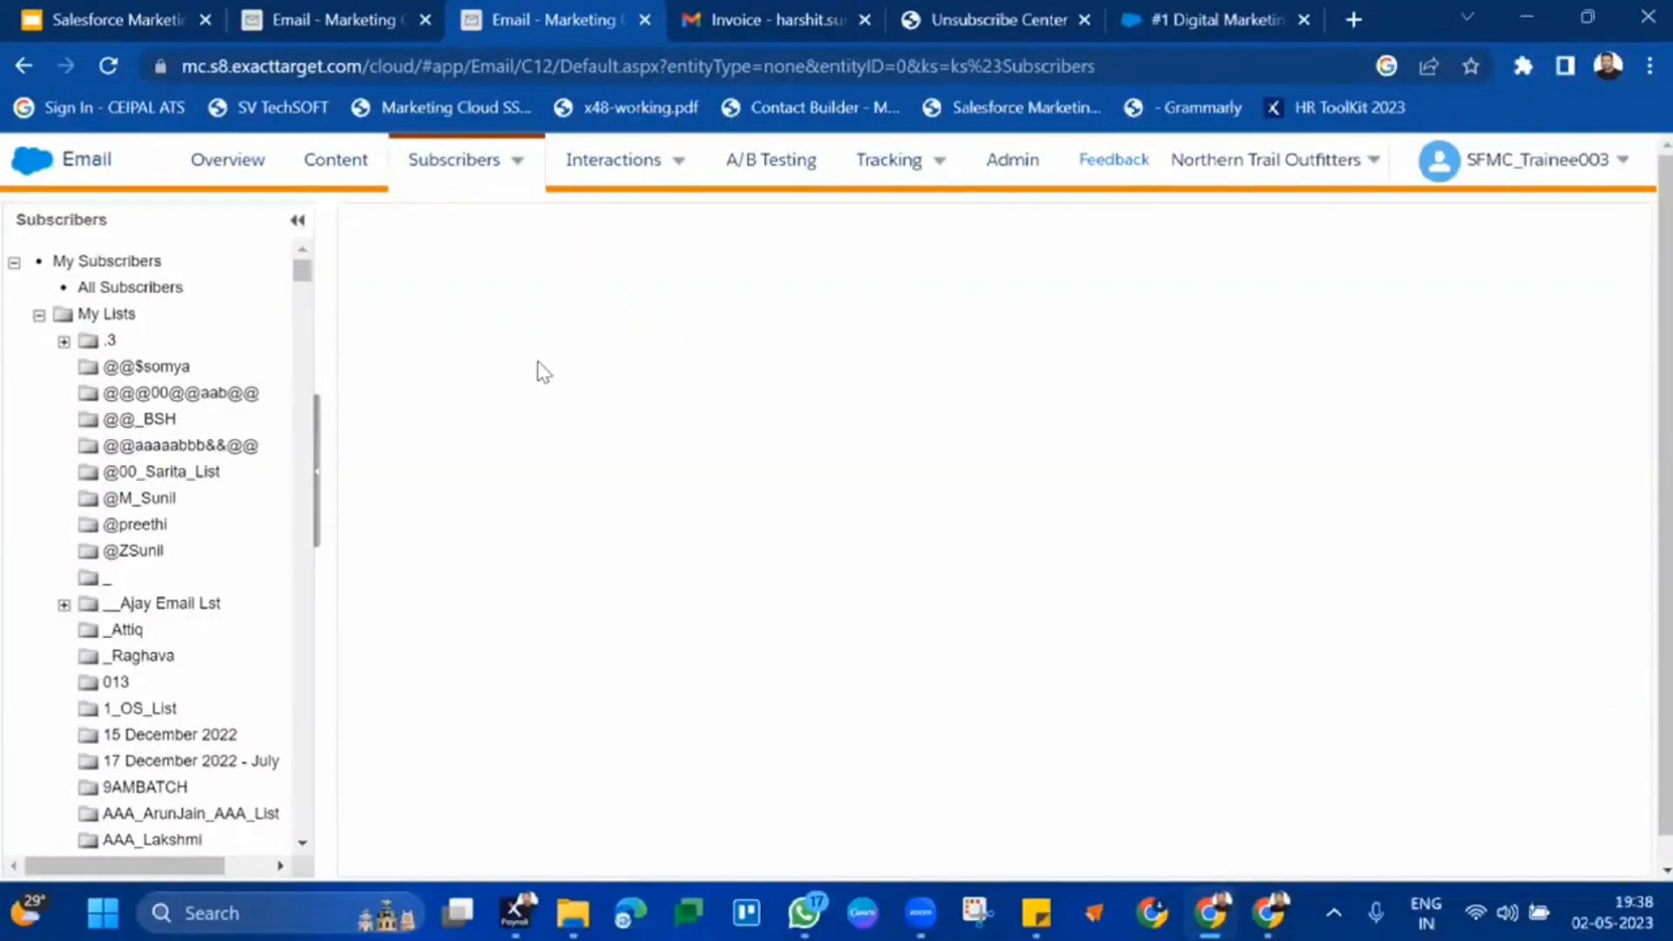
pyautogui.click(588, 359)
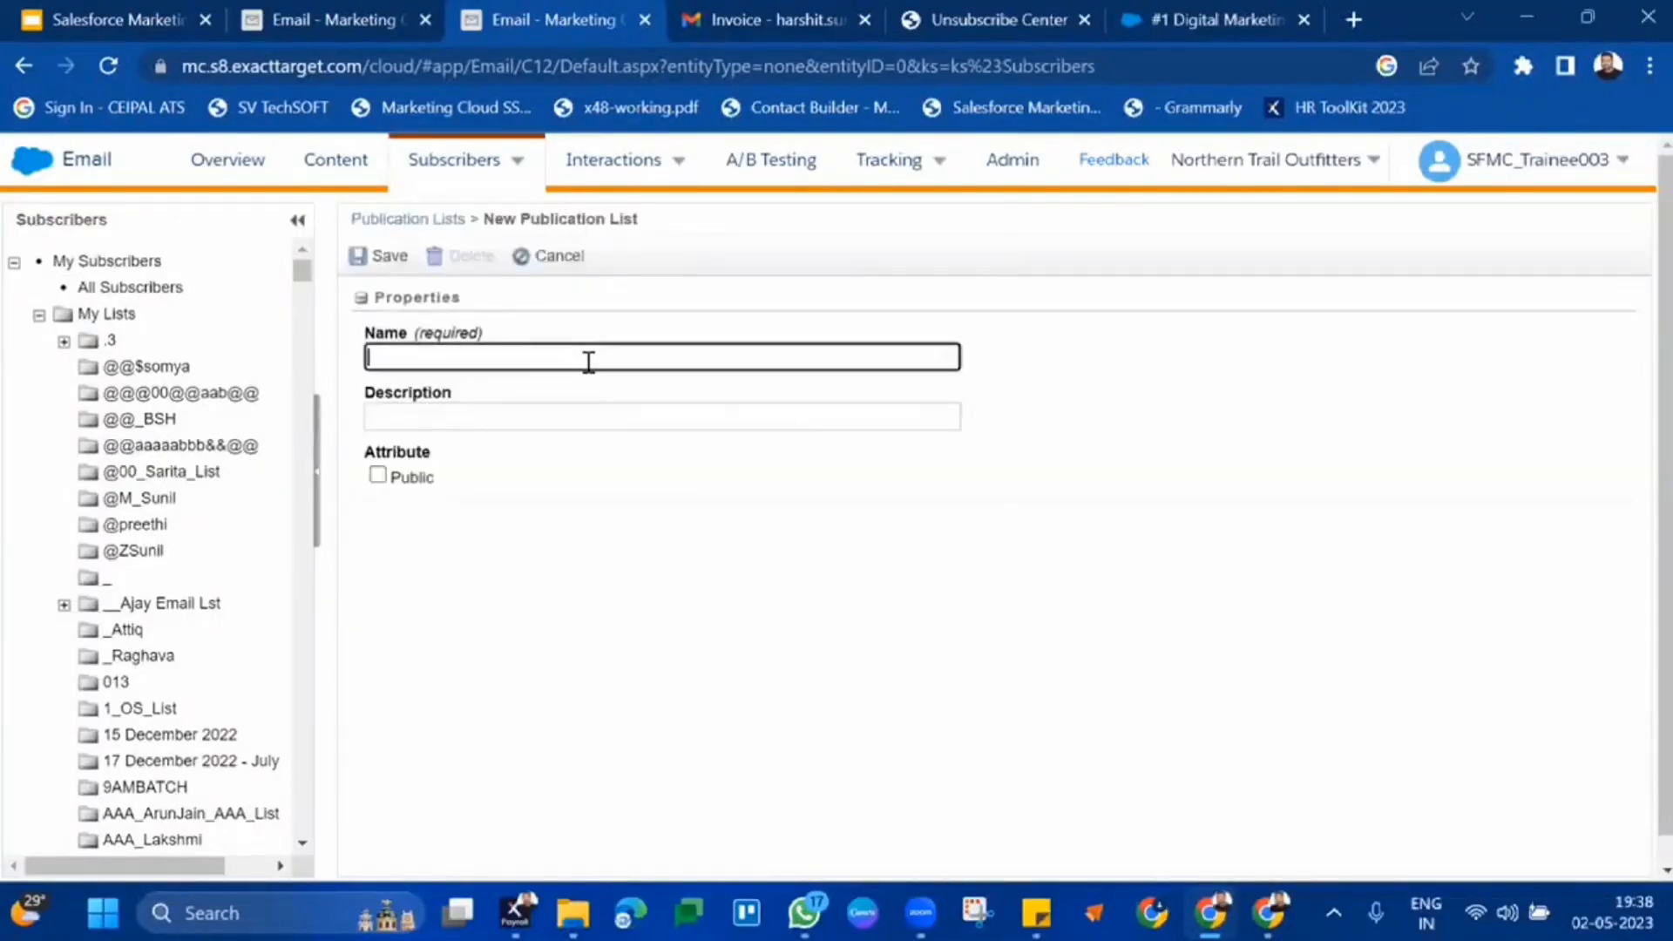
pyautogui.write('B36')
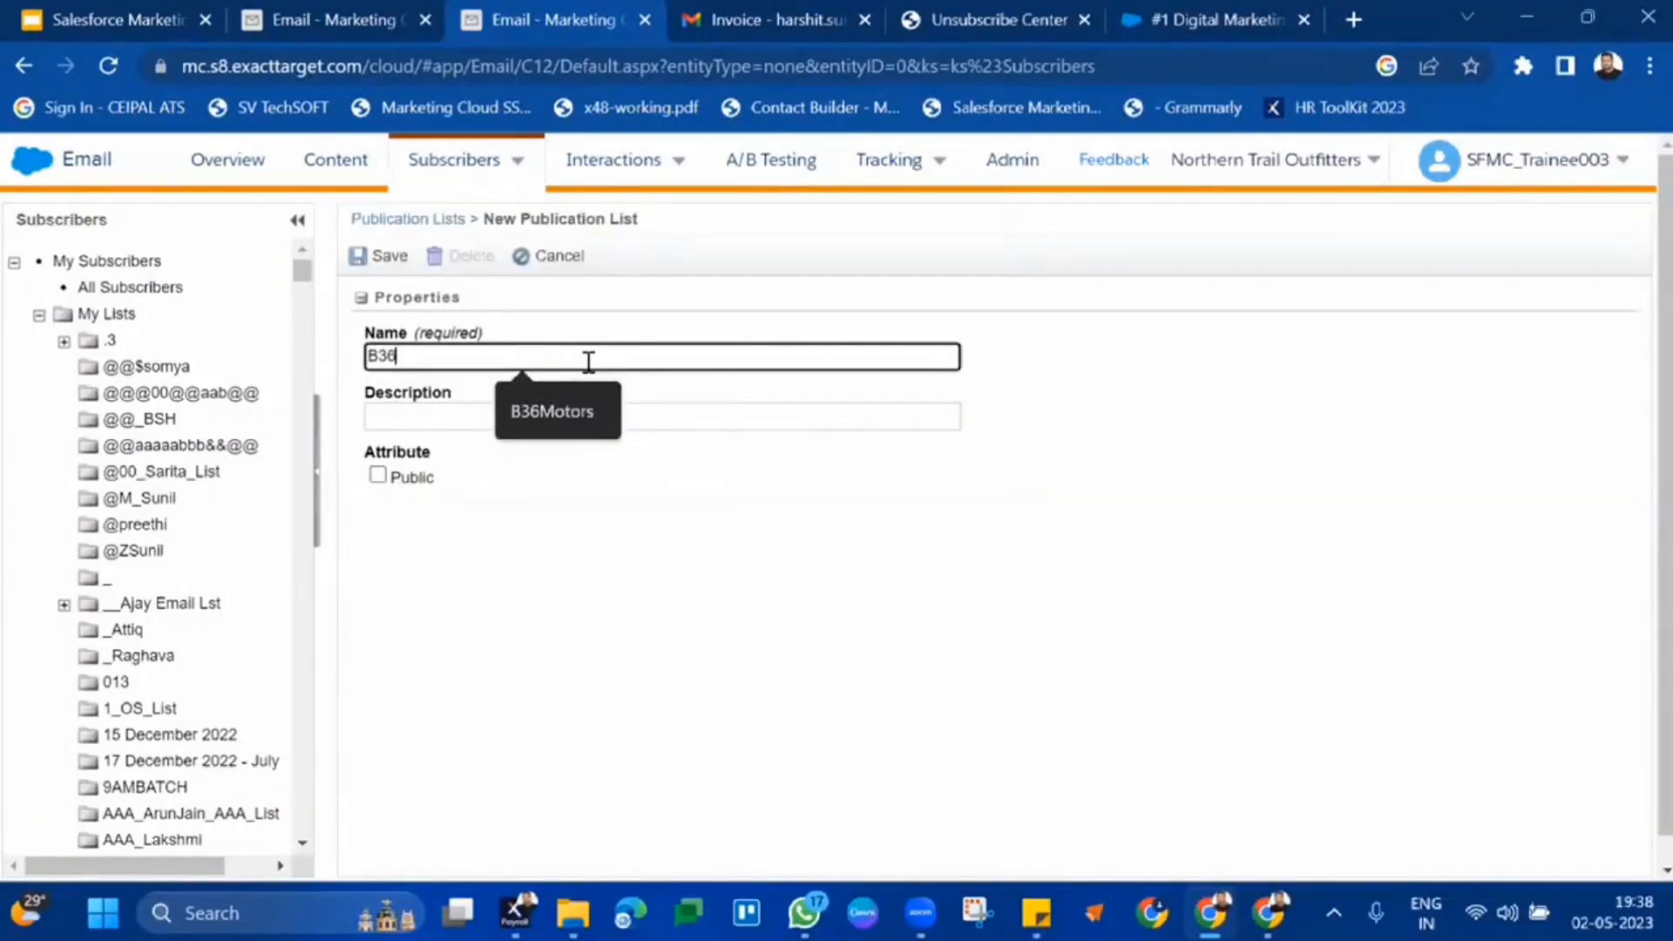
pyautogui.write('Jewel')
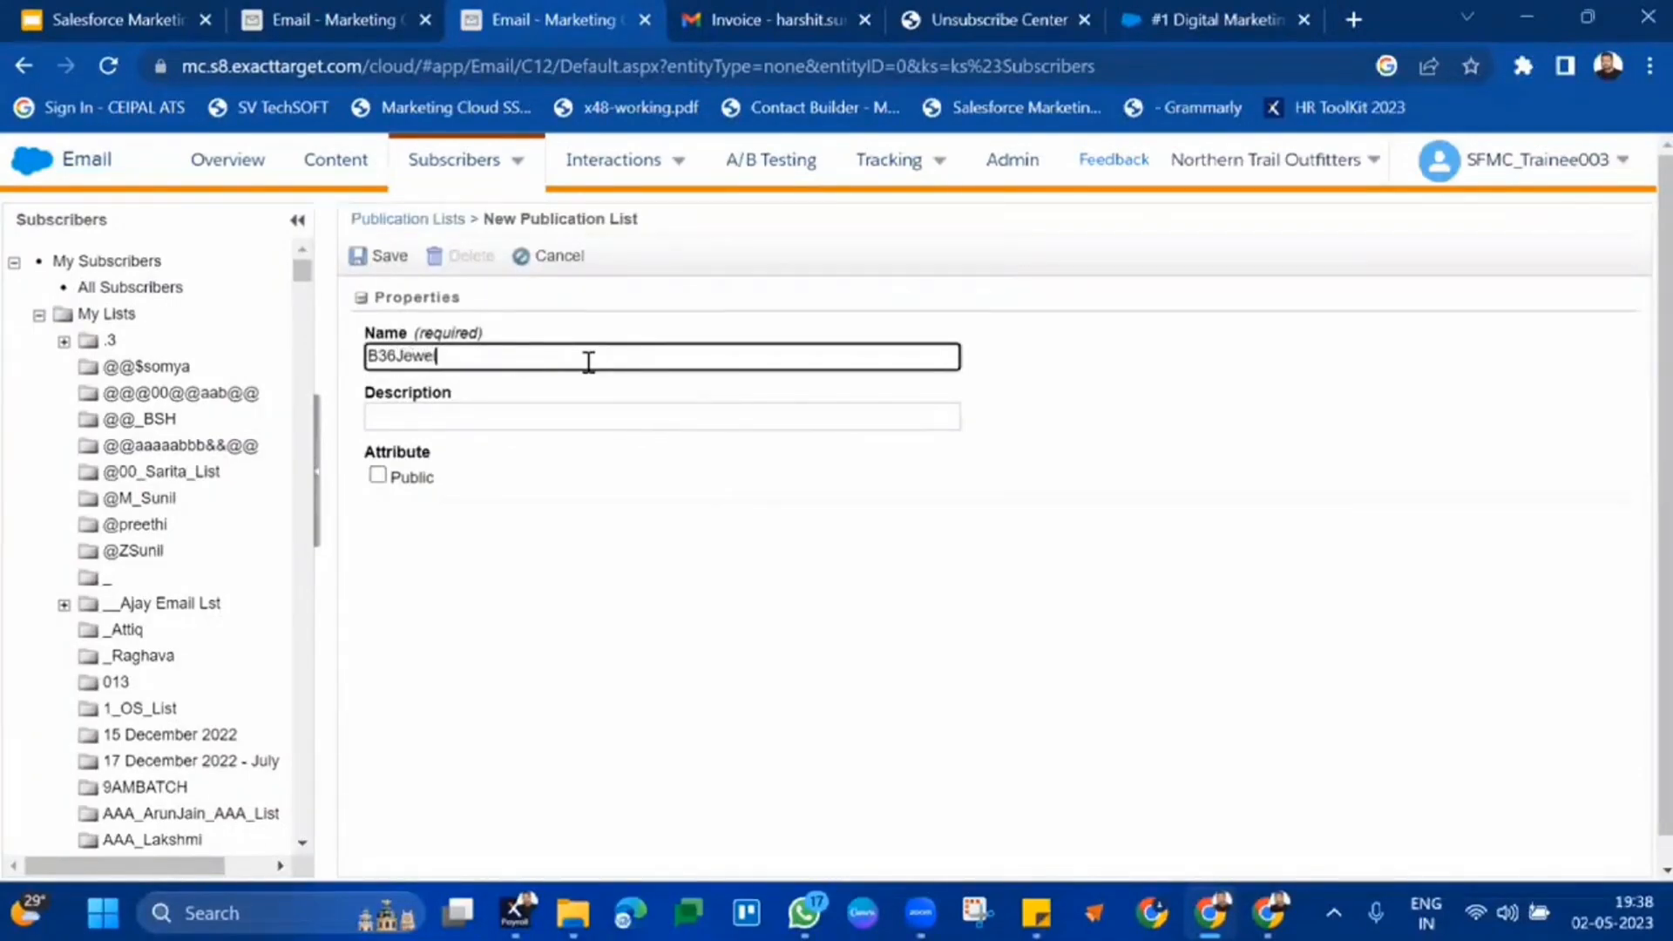
pyautogui.write('lers')
pyautogui.click(557, 470)
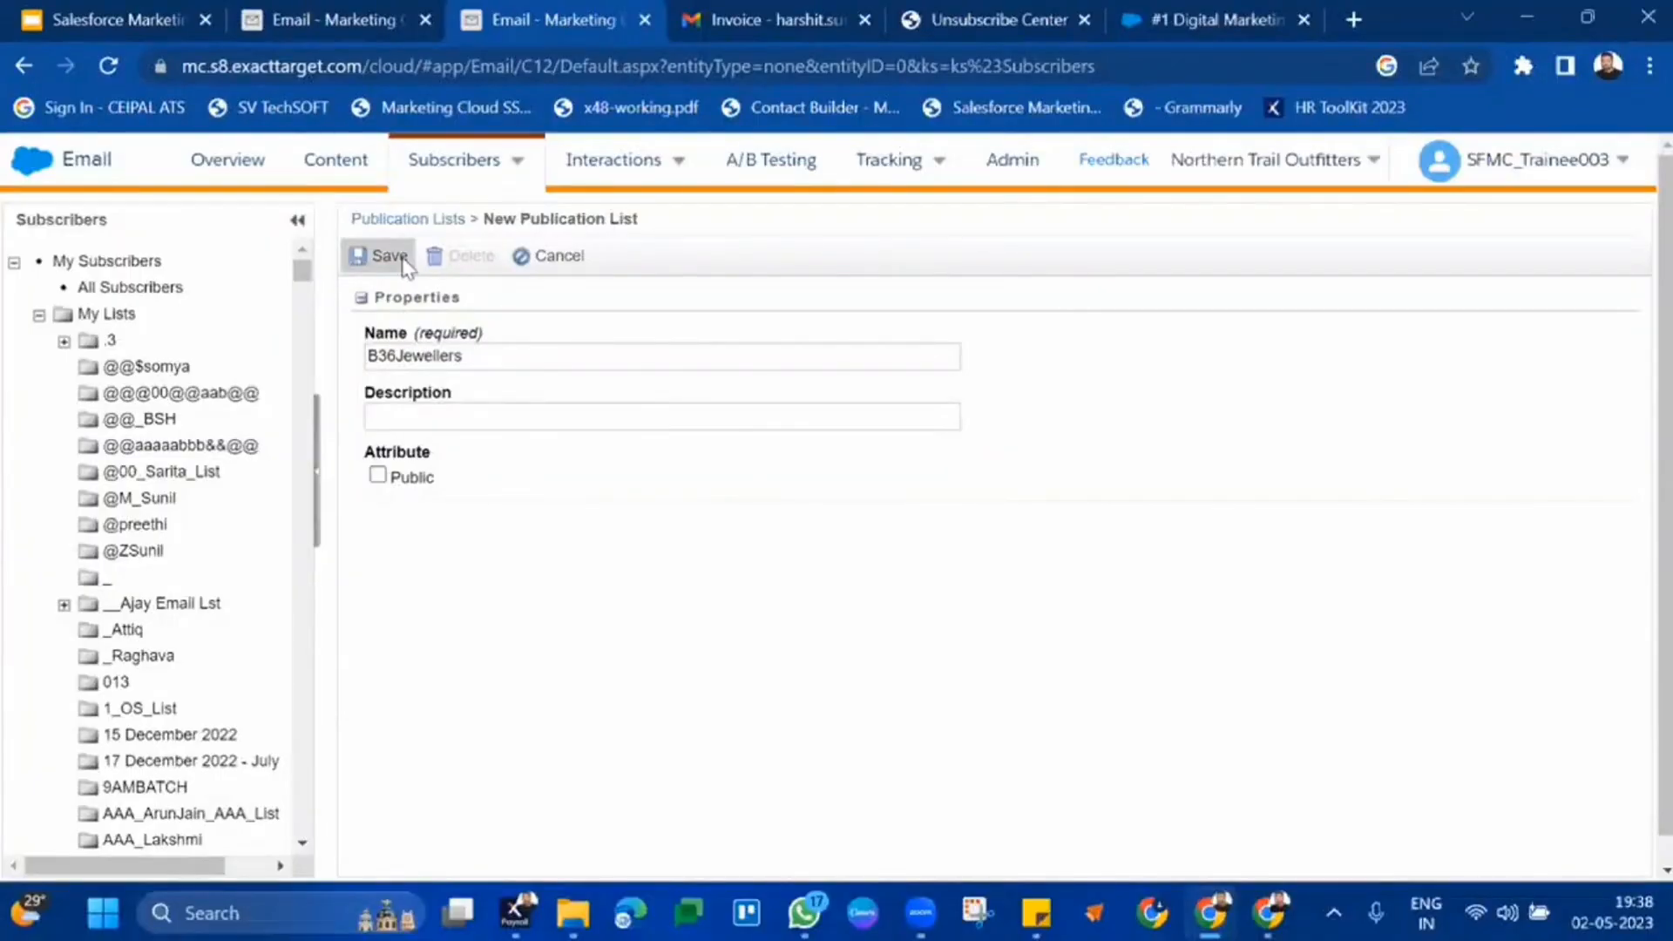
pyautogui.click(403, 263)
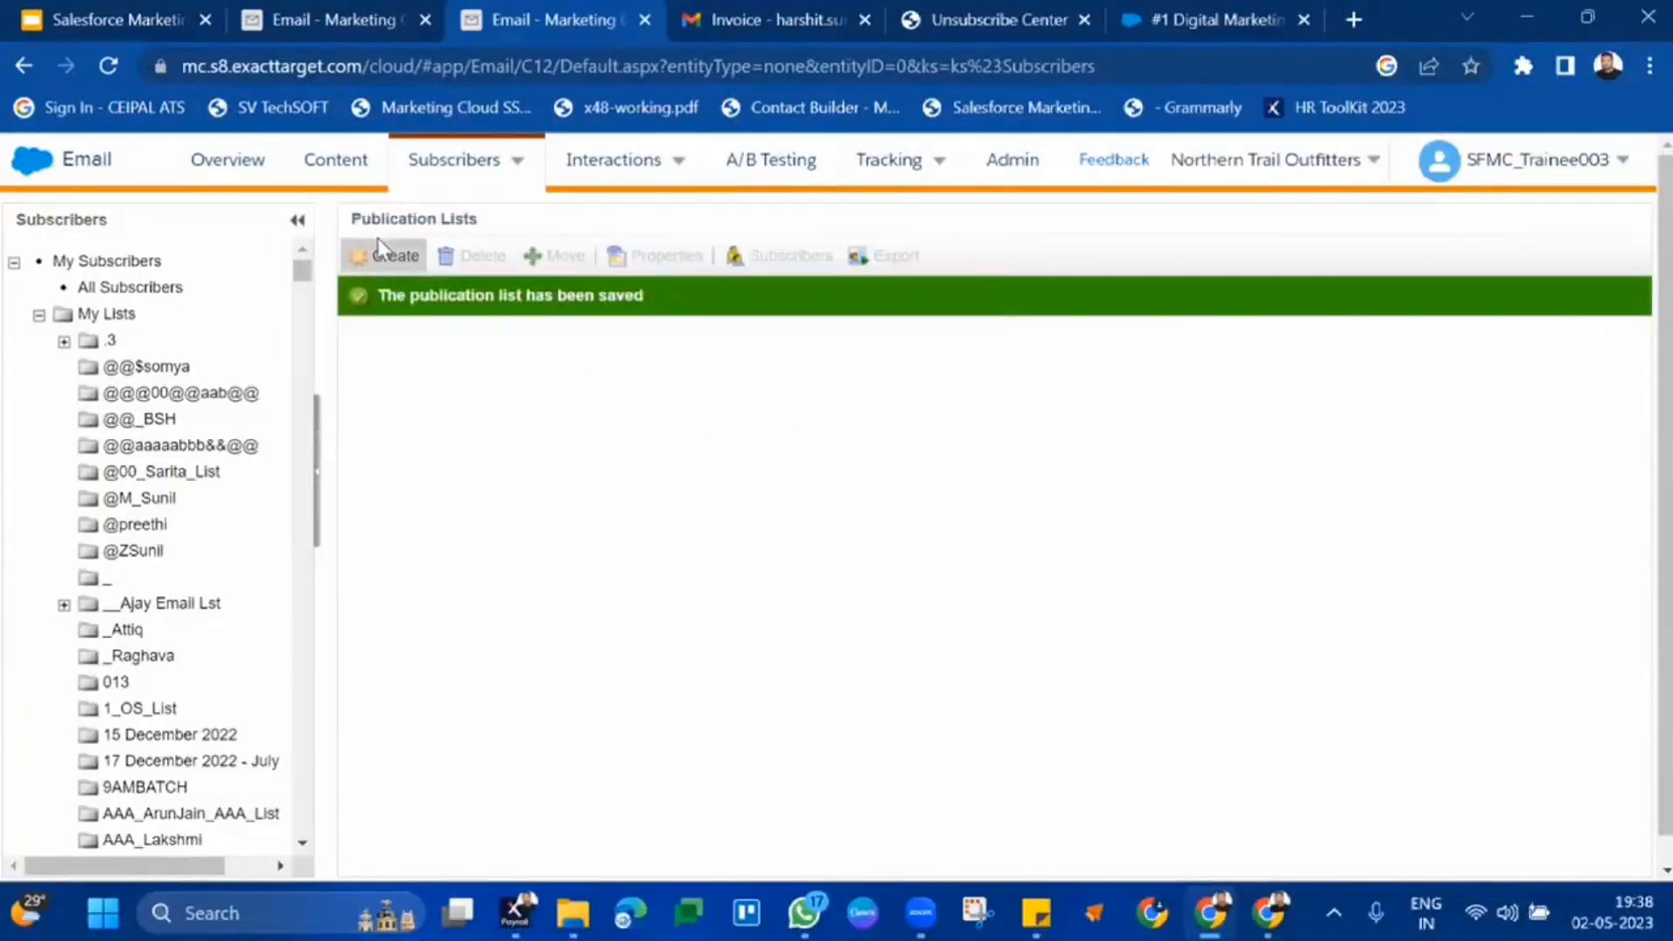
# Step: Create and save a new publication list named B36Sports
pyautogui.click(387, 256)
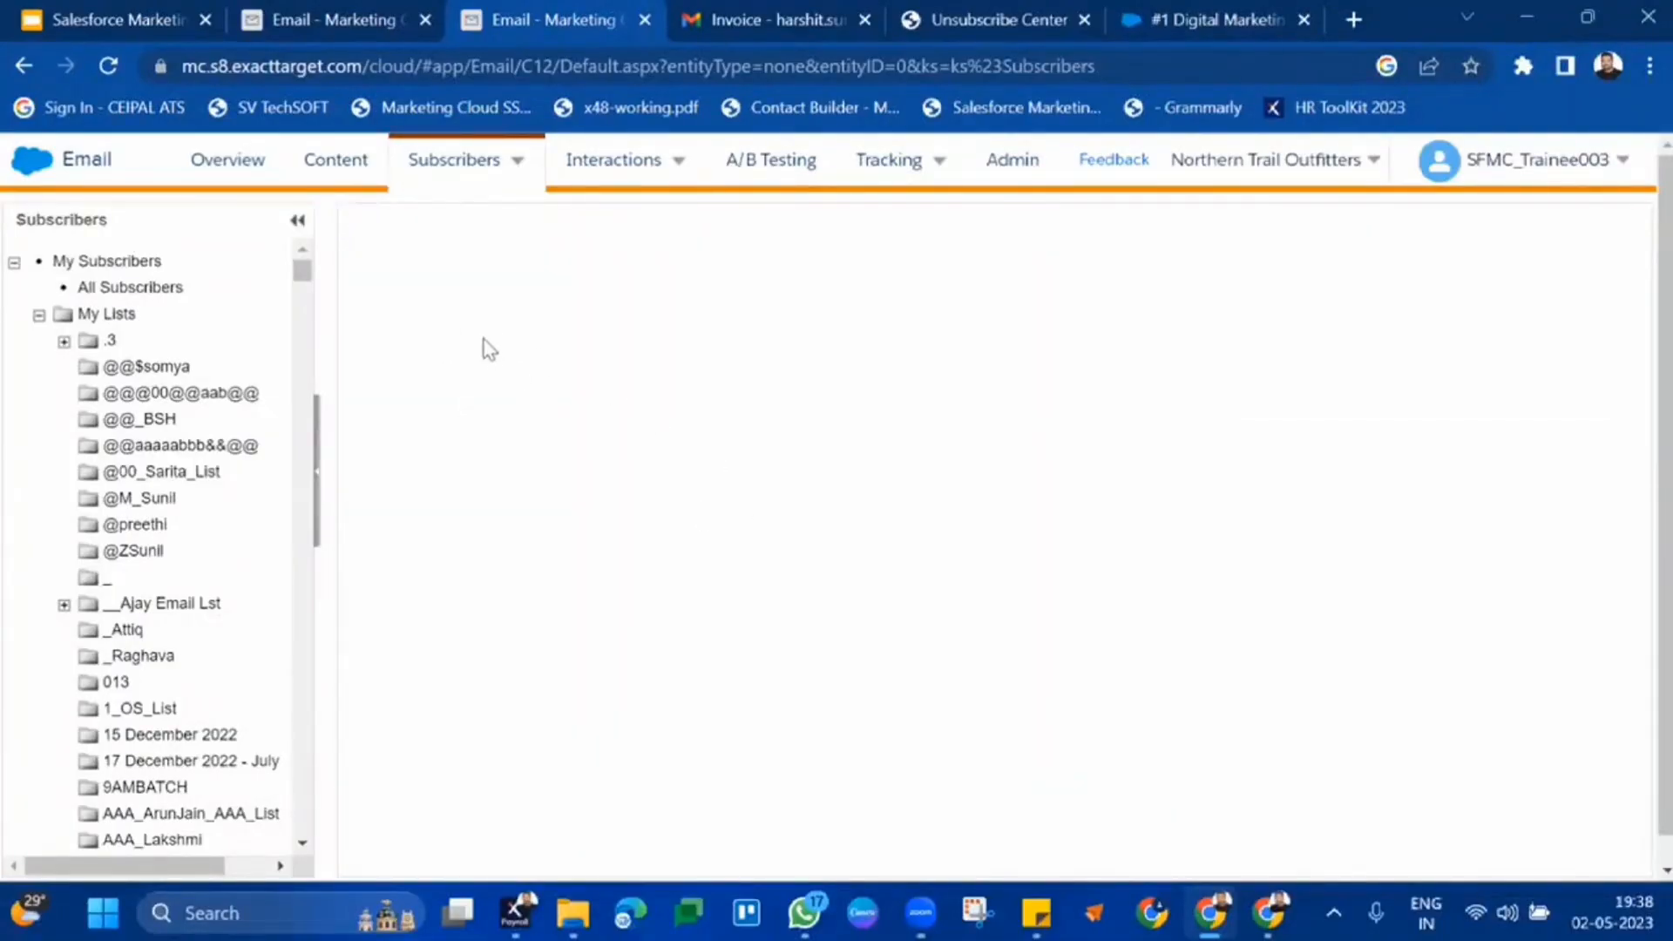
pyautogui.click(435, 352)
pyautogui.write('B')
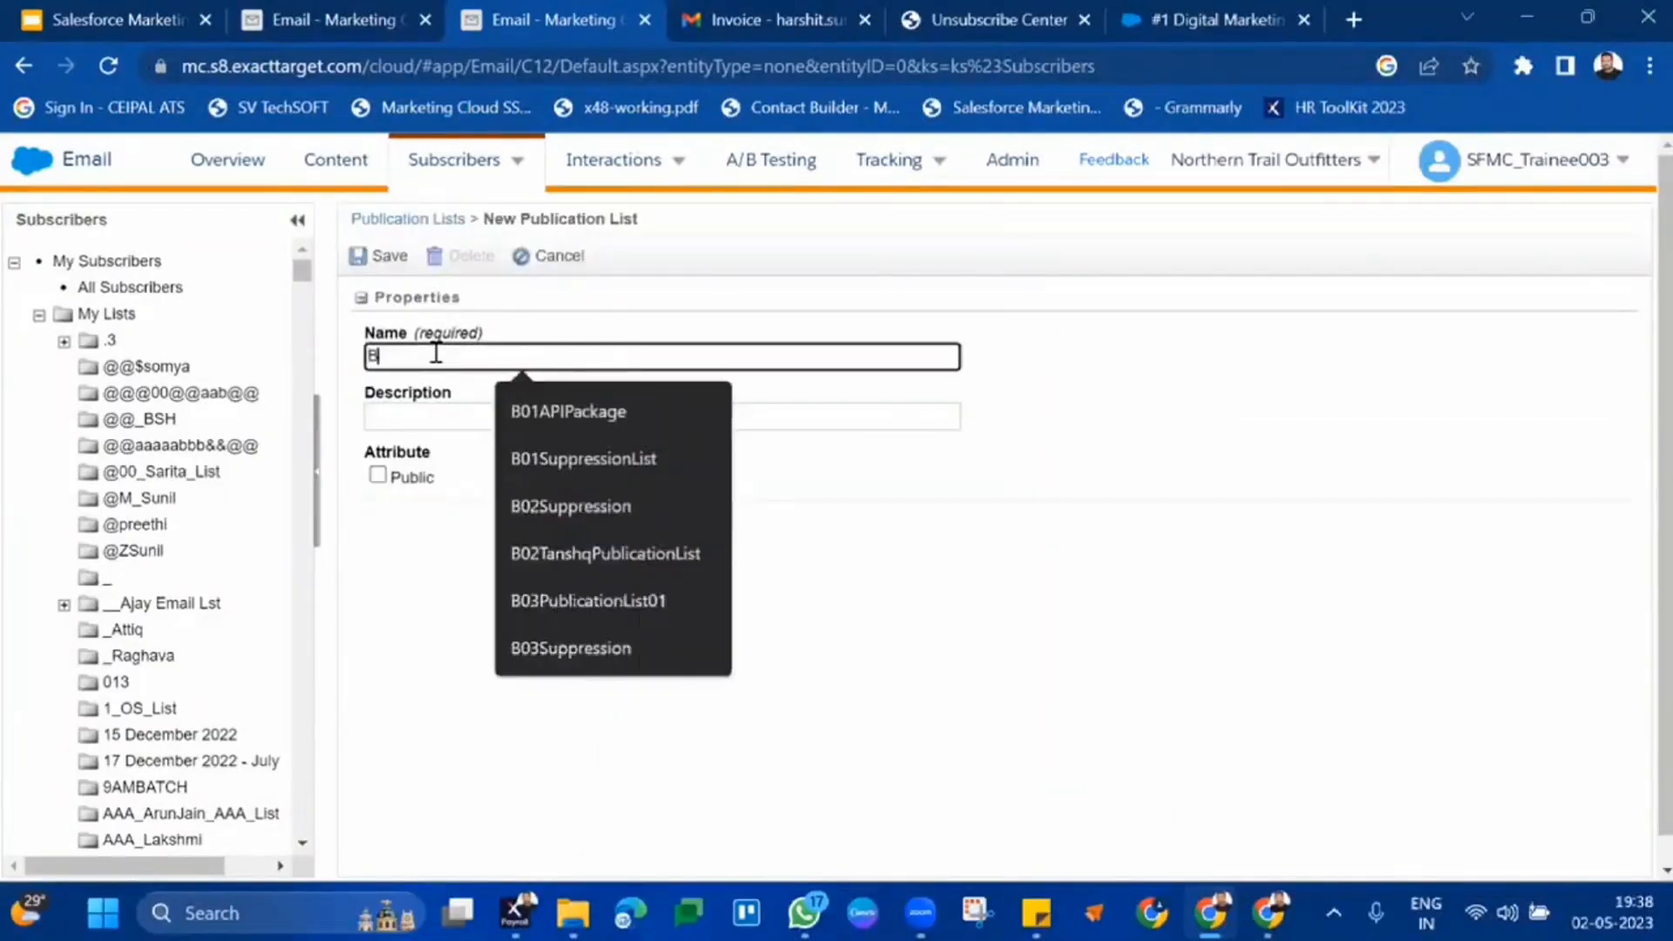
pyautogui.write('36Sports')
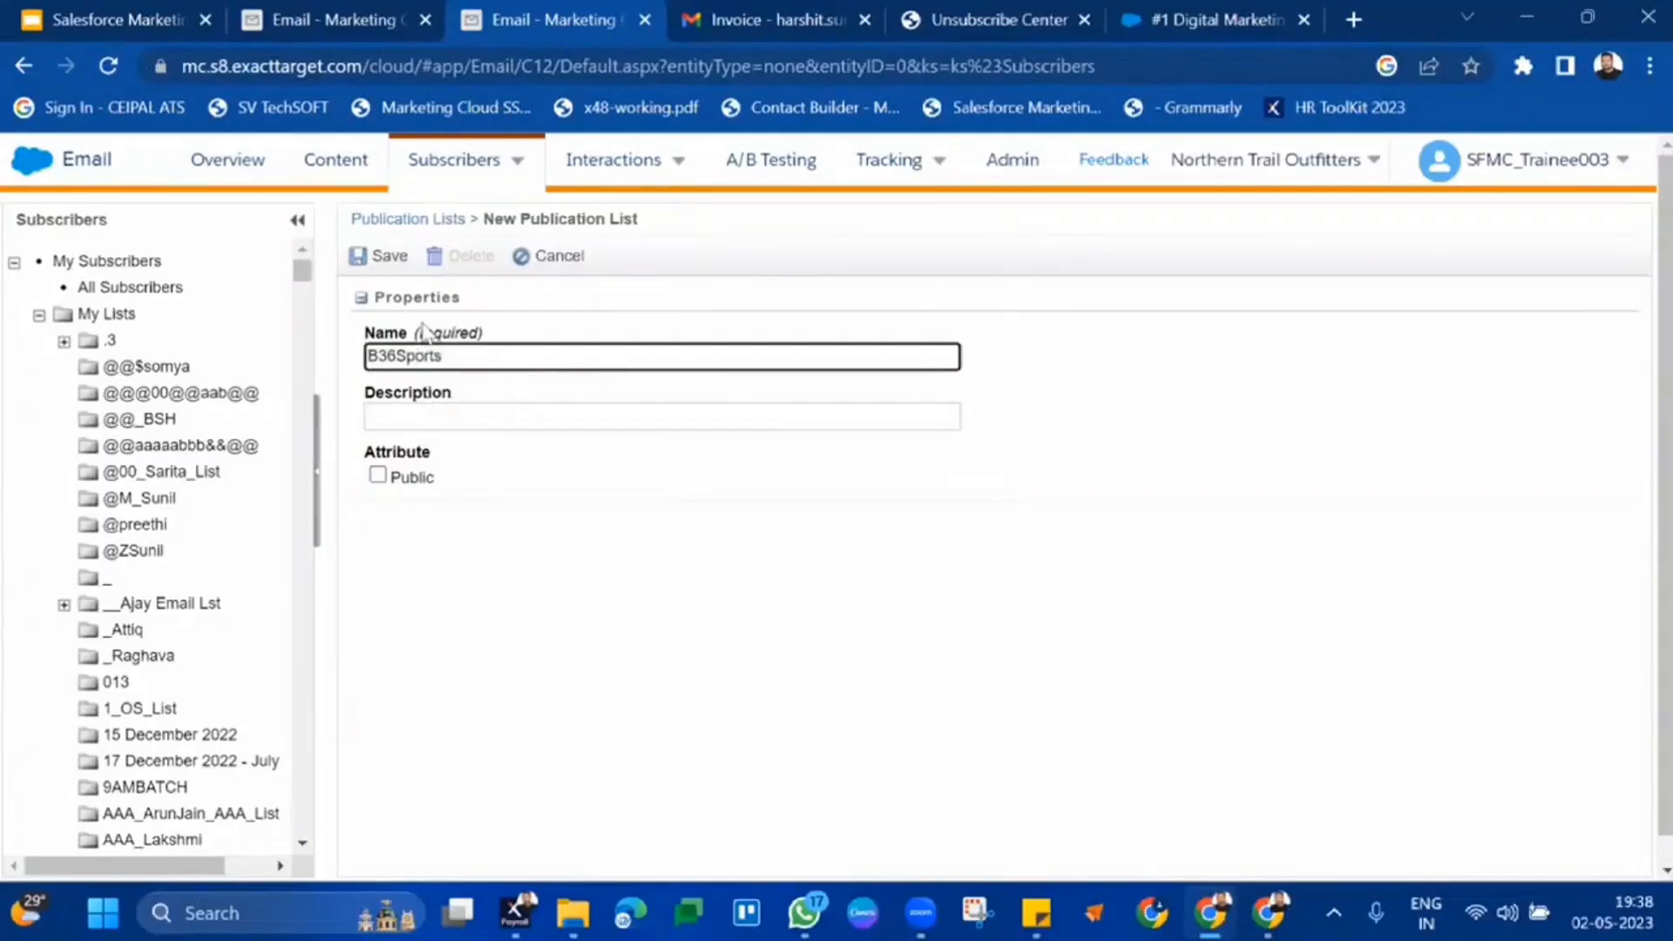
pyautogui.click(382, 246)
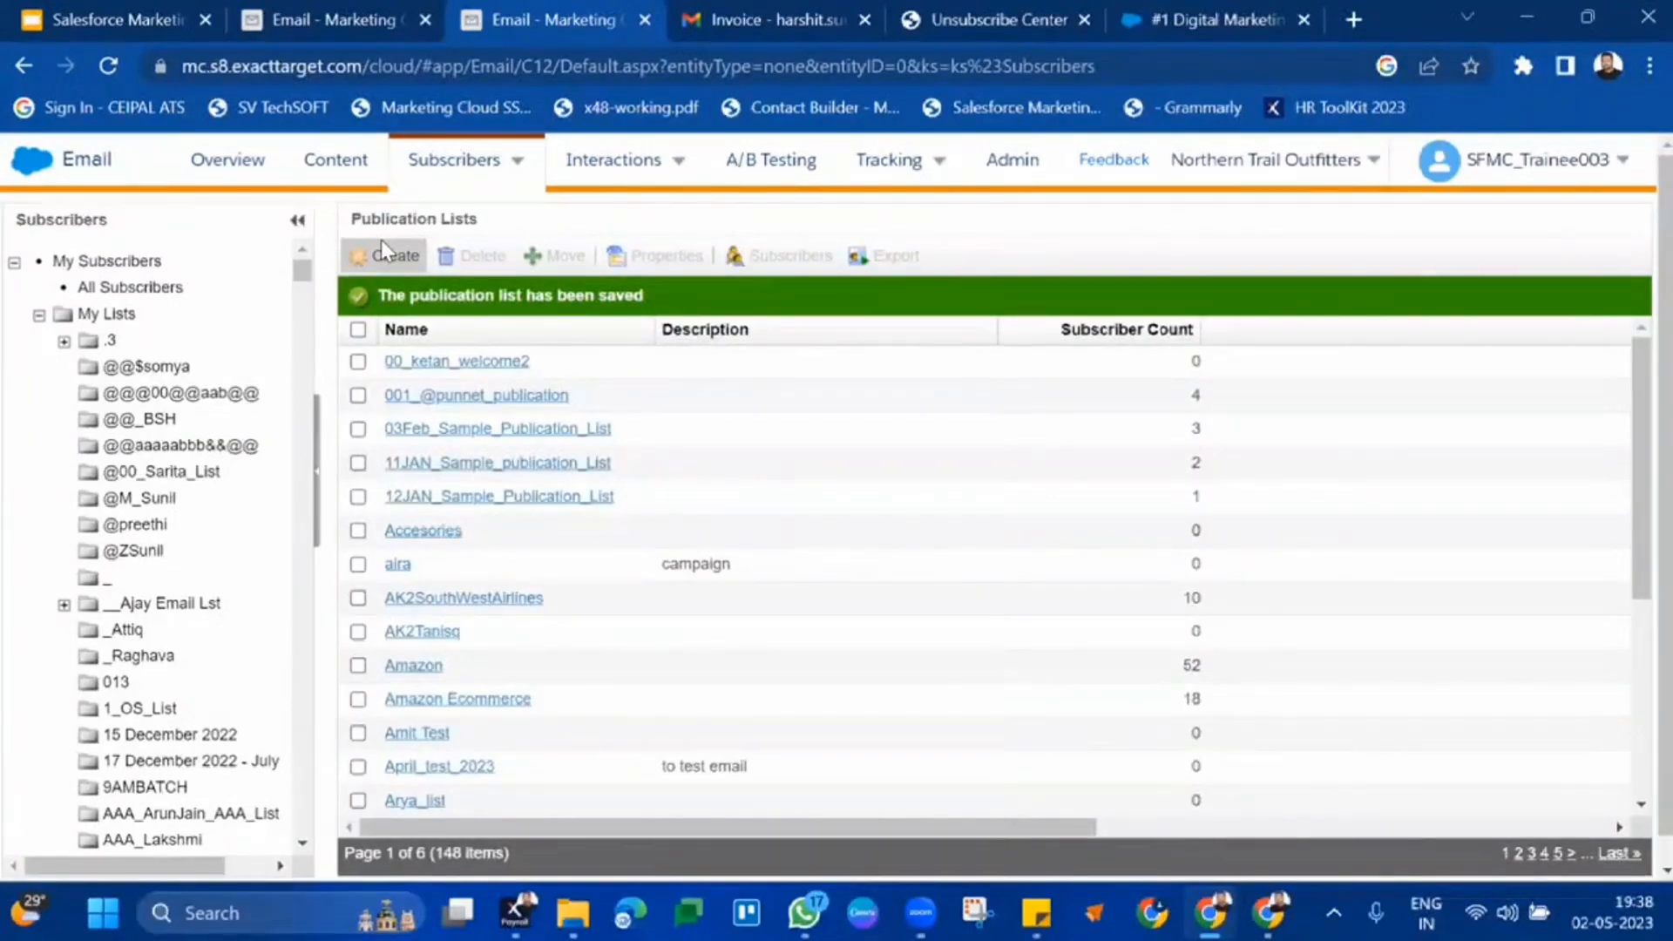
# Step: Return to the B36Invoice send and choose B36Jewellers from the Publication Lists folder as the audience's publication list
pyautogui.click(394, 31)
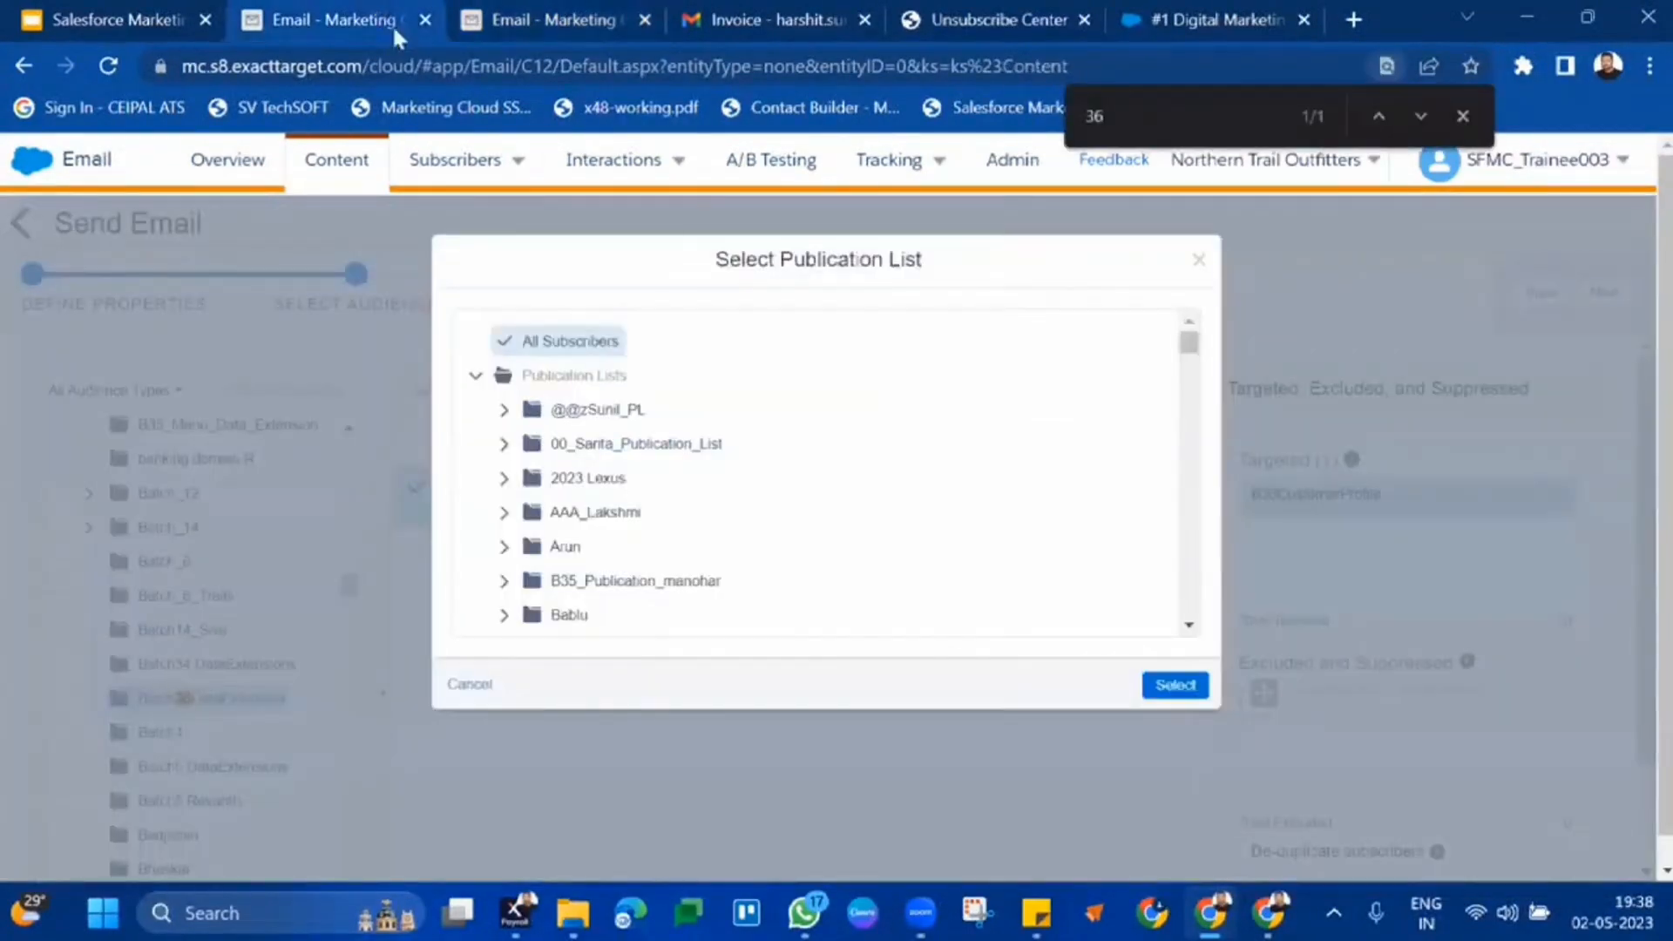
pyautogui.click(573, 373)
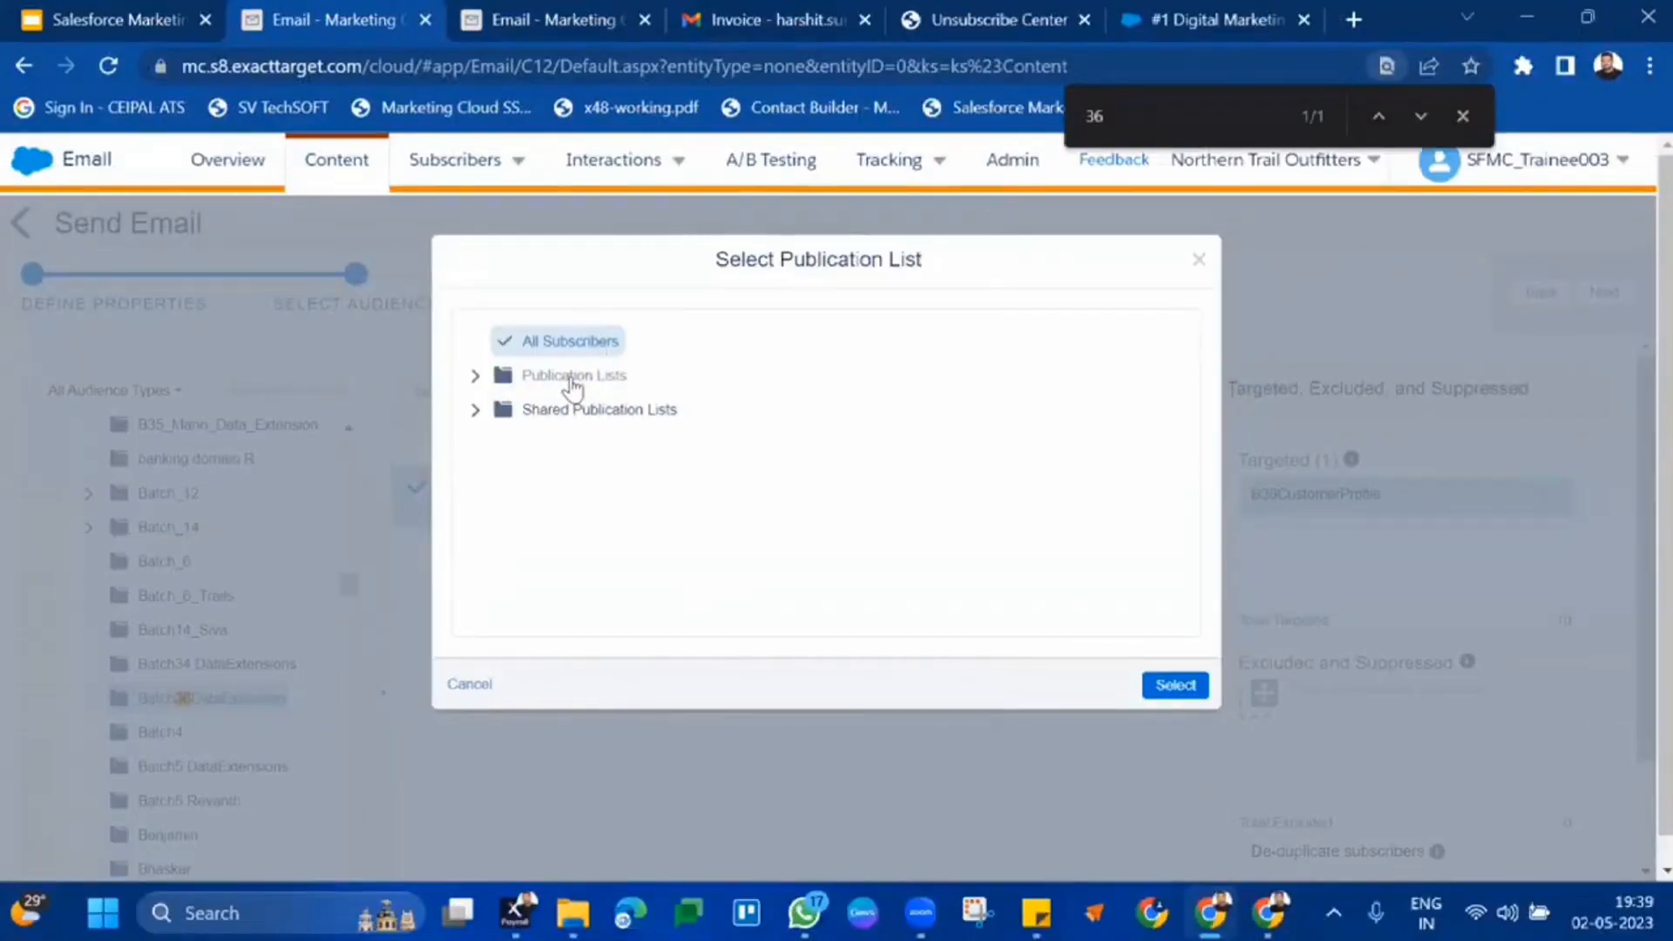
pyautogui.click(572, 386)
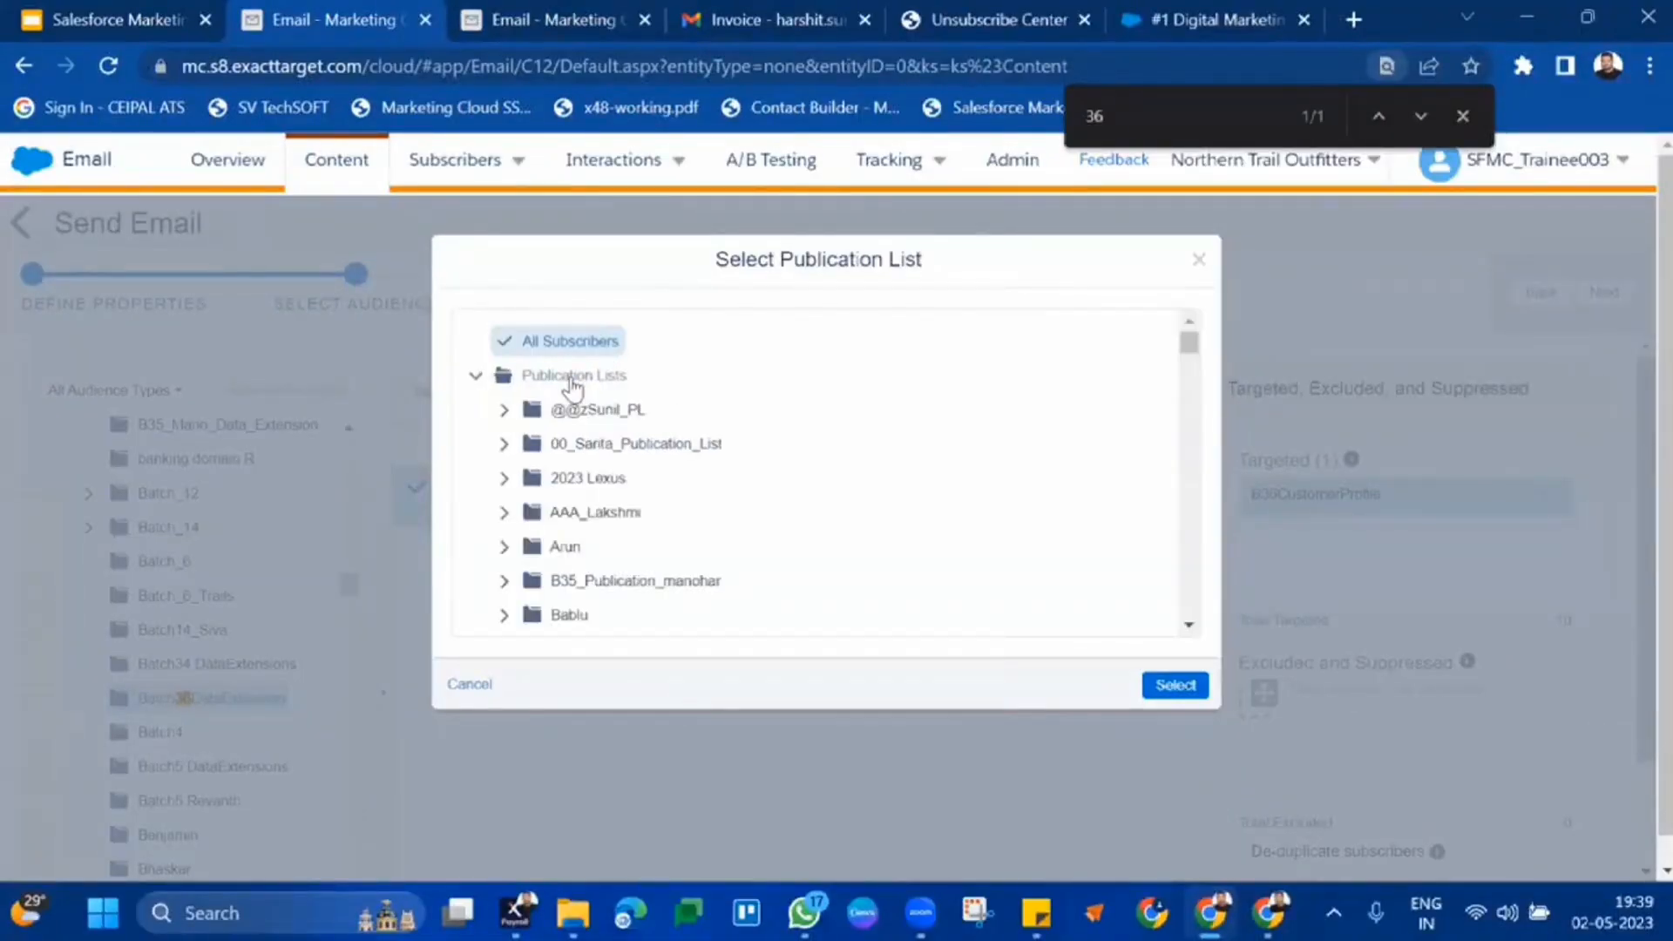
pyautogui.scroll(-8, 658, 568)
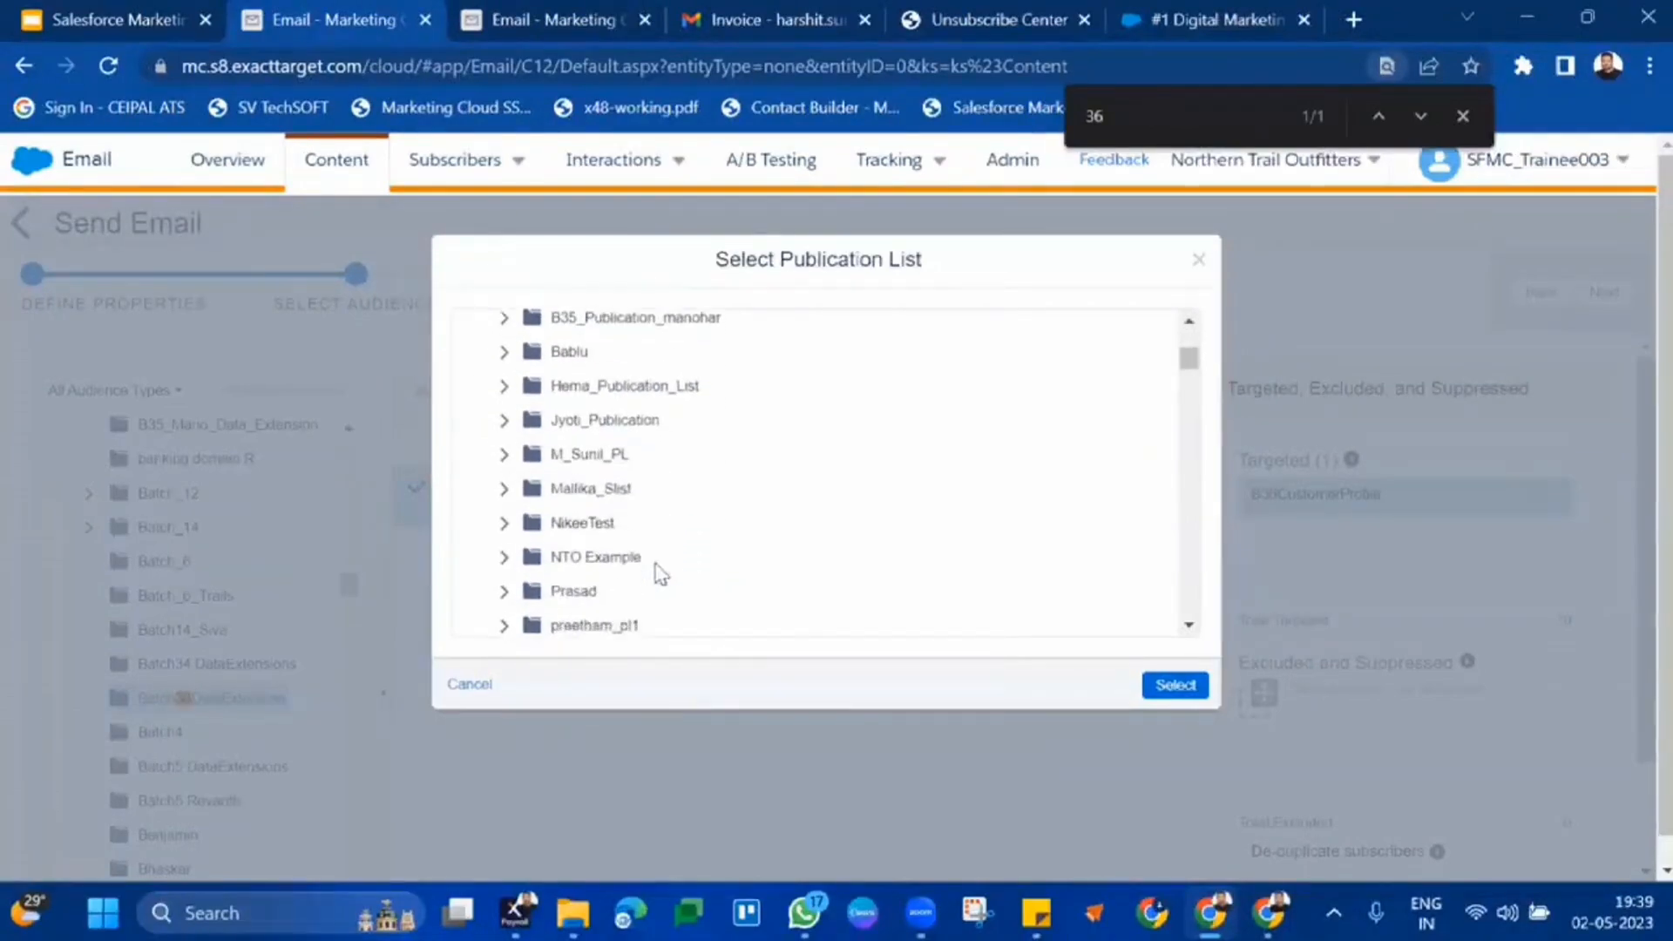
pyautogui.scroll(-10, 659, 572)
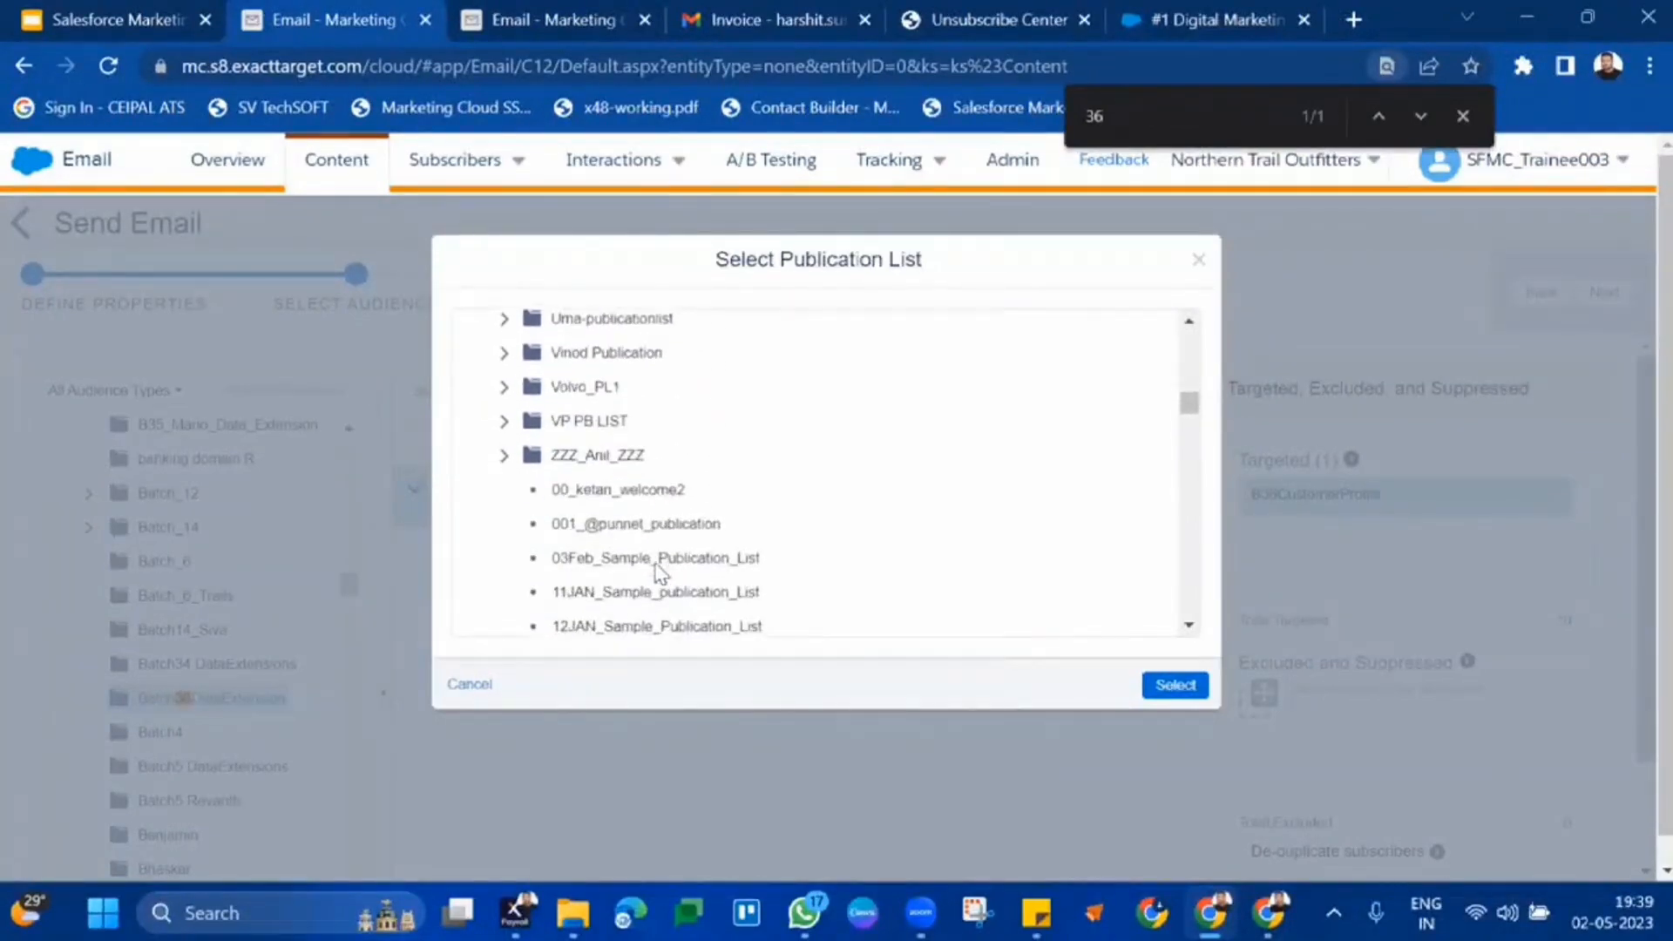
pyautogui.scroll(-6, 659, 572)
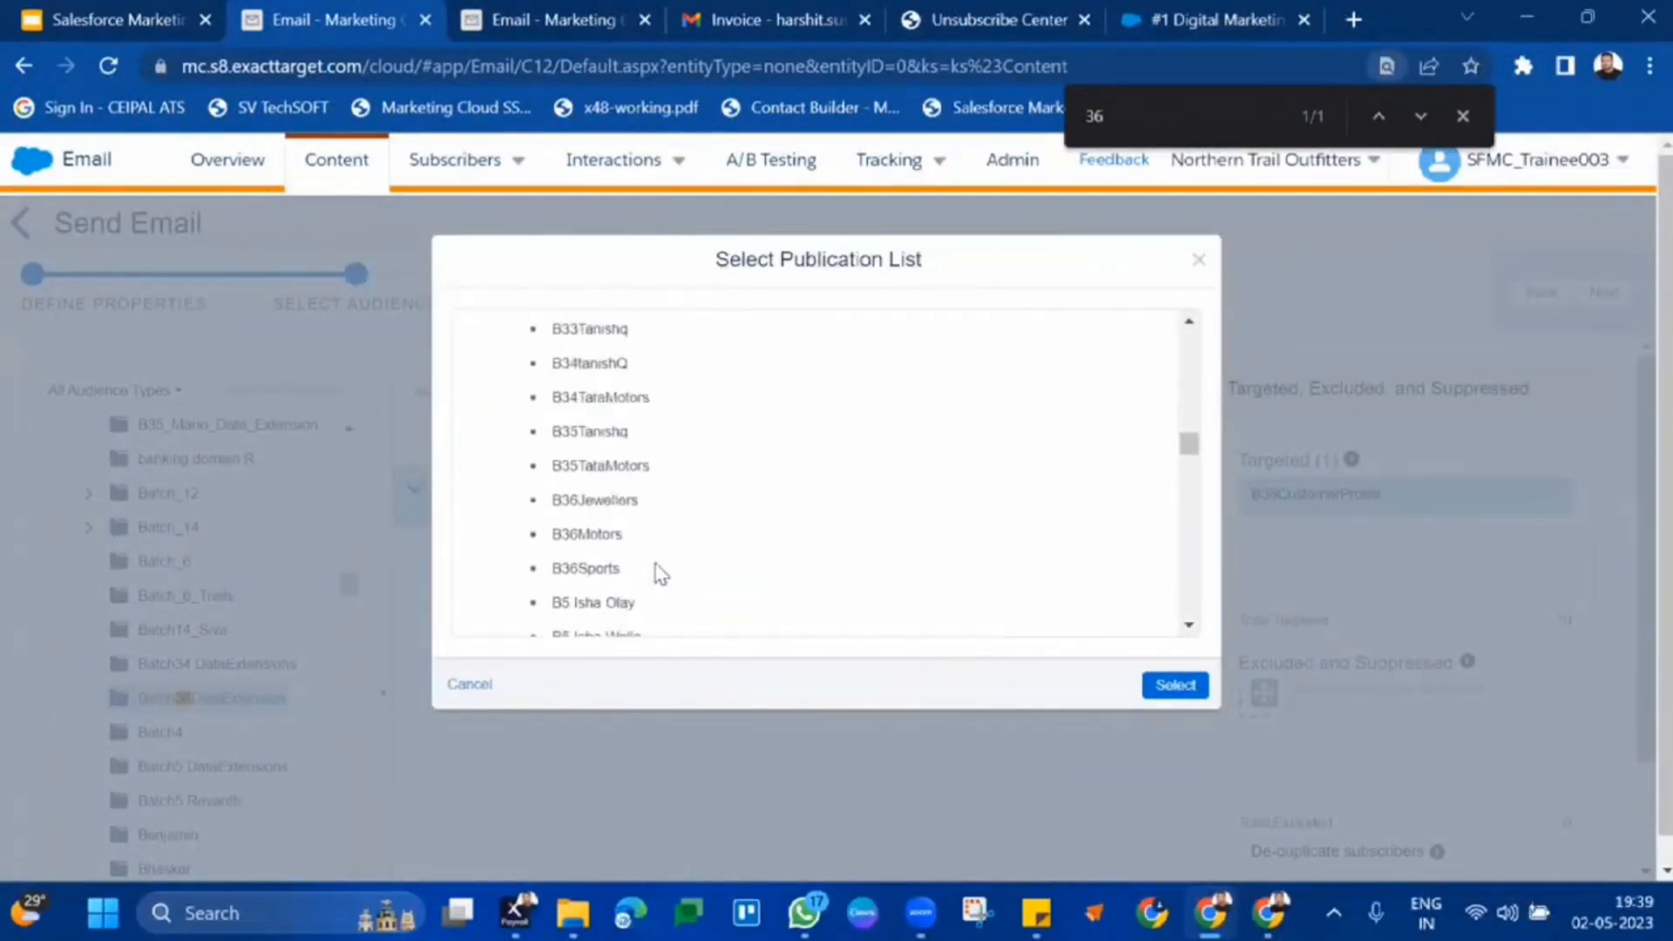
pyautogui.scroll(-1, 658, 568)
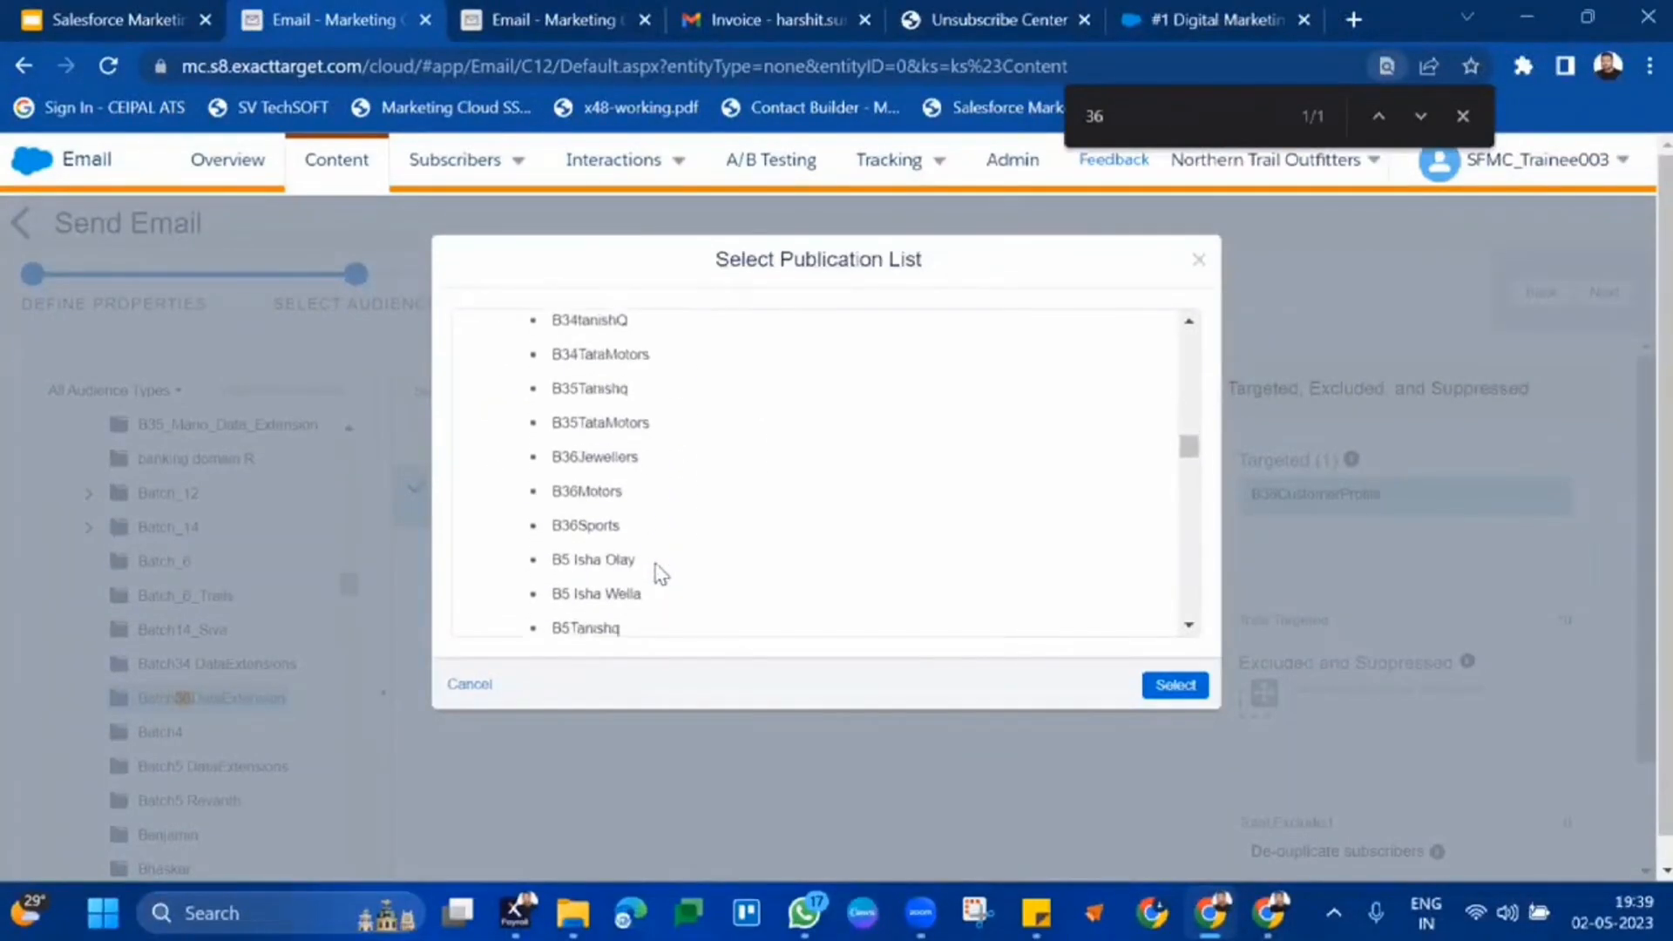
pyautogui.click(598, 461)
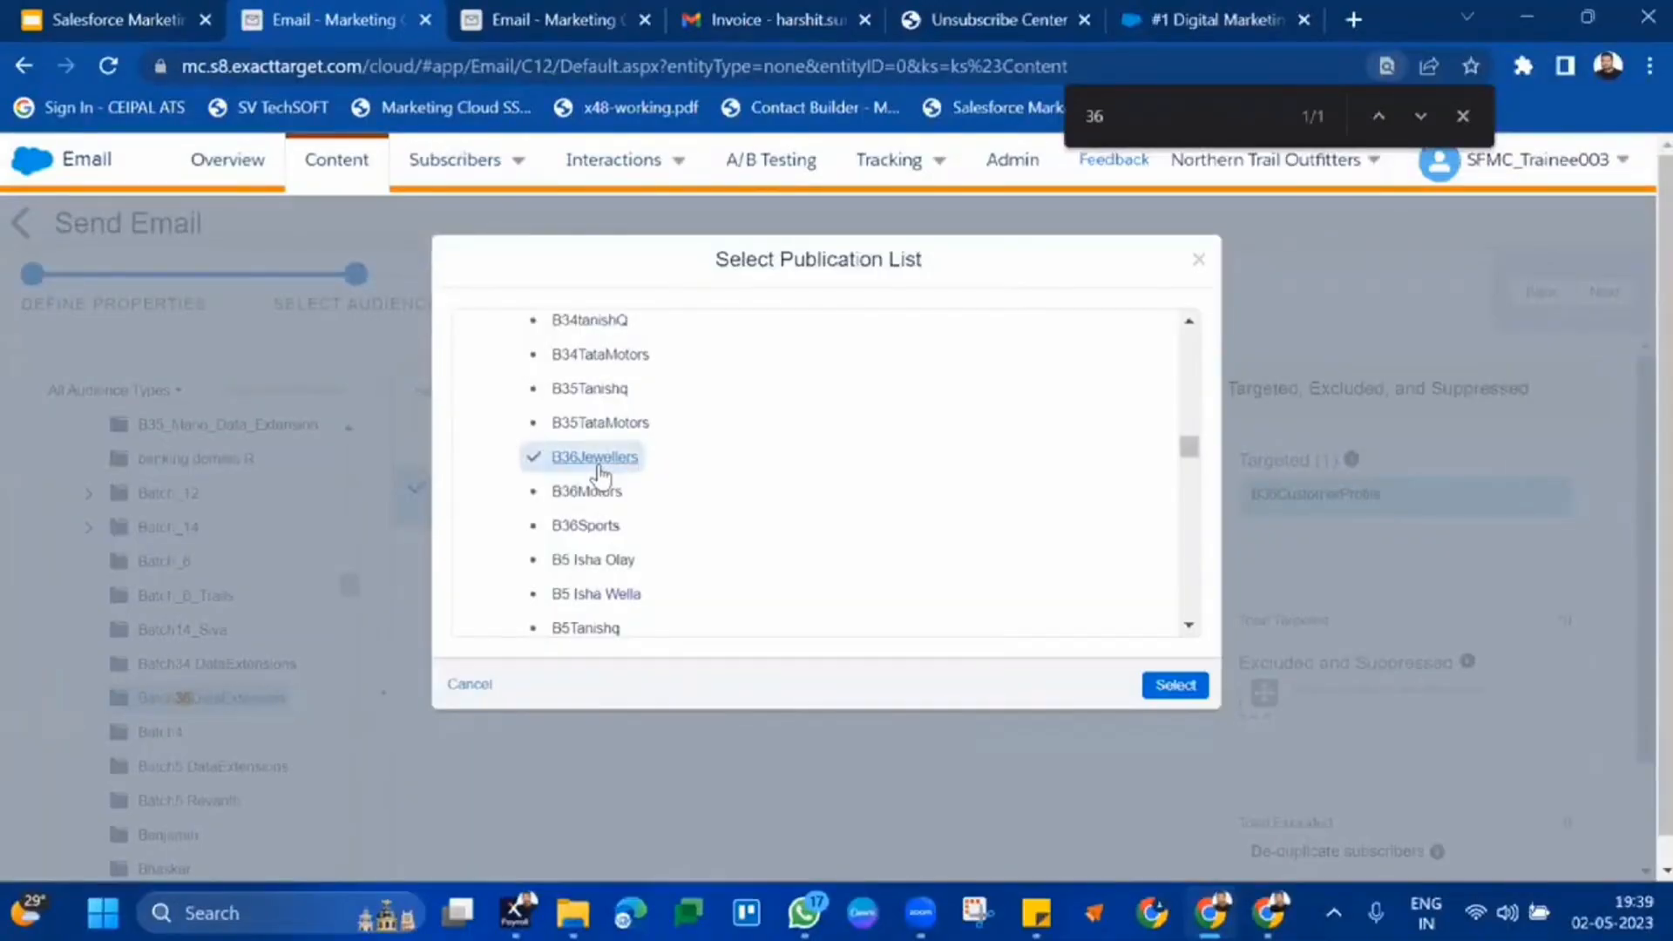
pyautogui.click(1178, 687)
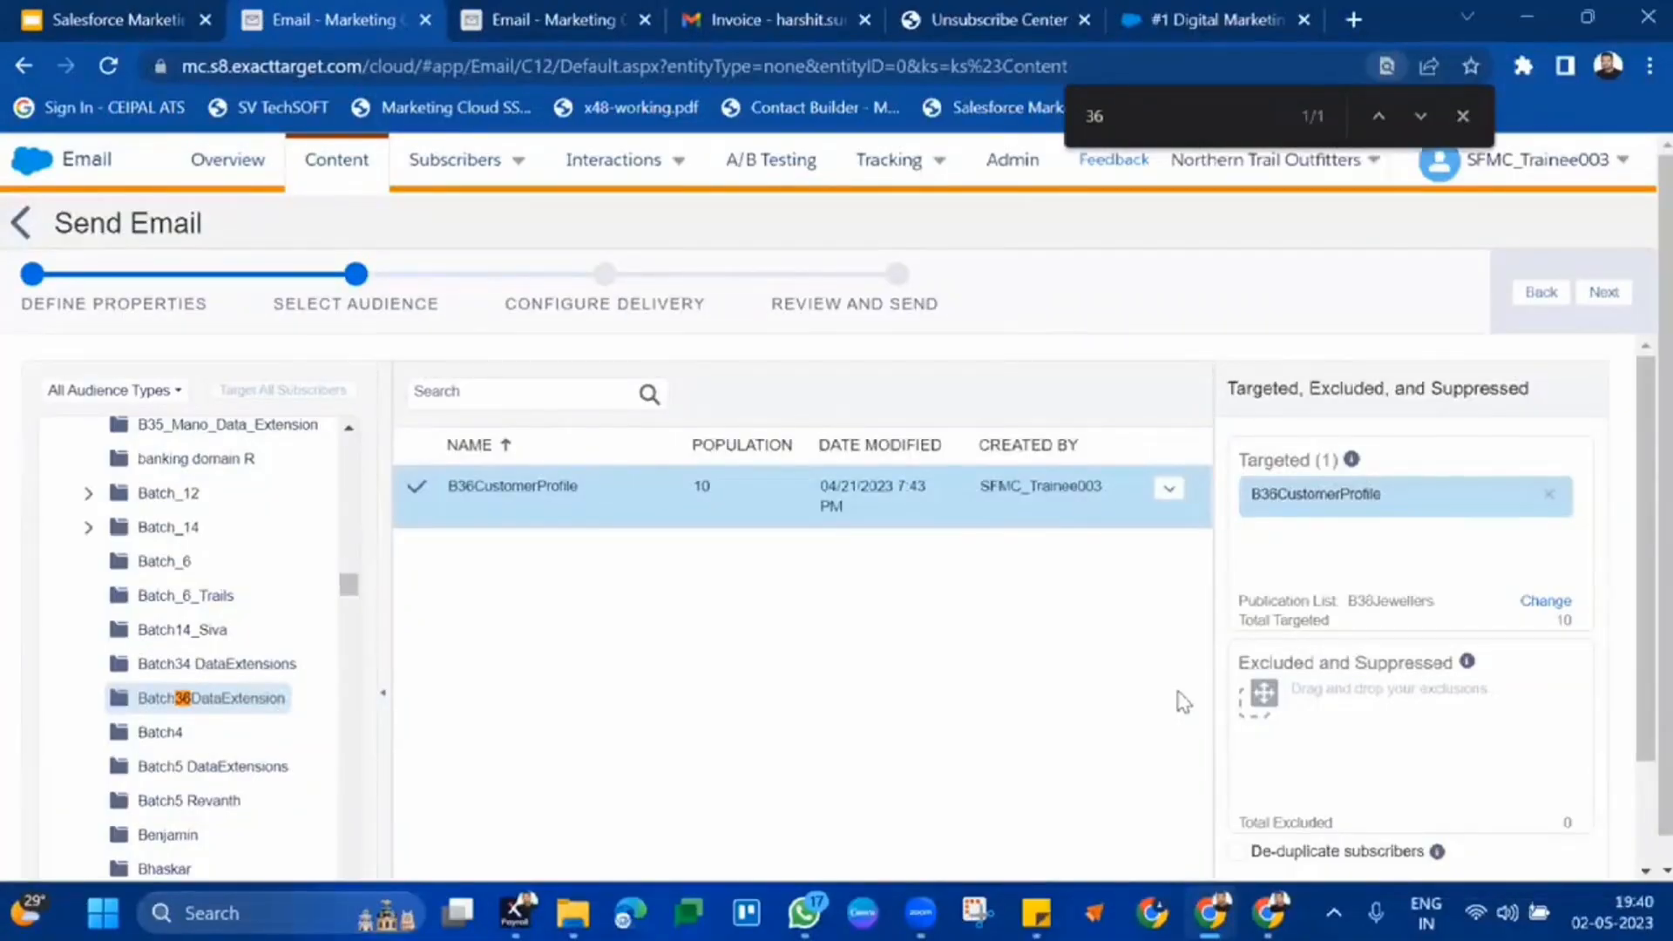
# Step: Review the targeted audience's publication list, total targeted count and the exclusion settings below it
pyautogui.doubleClick(1427, 604)
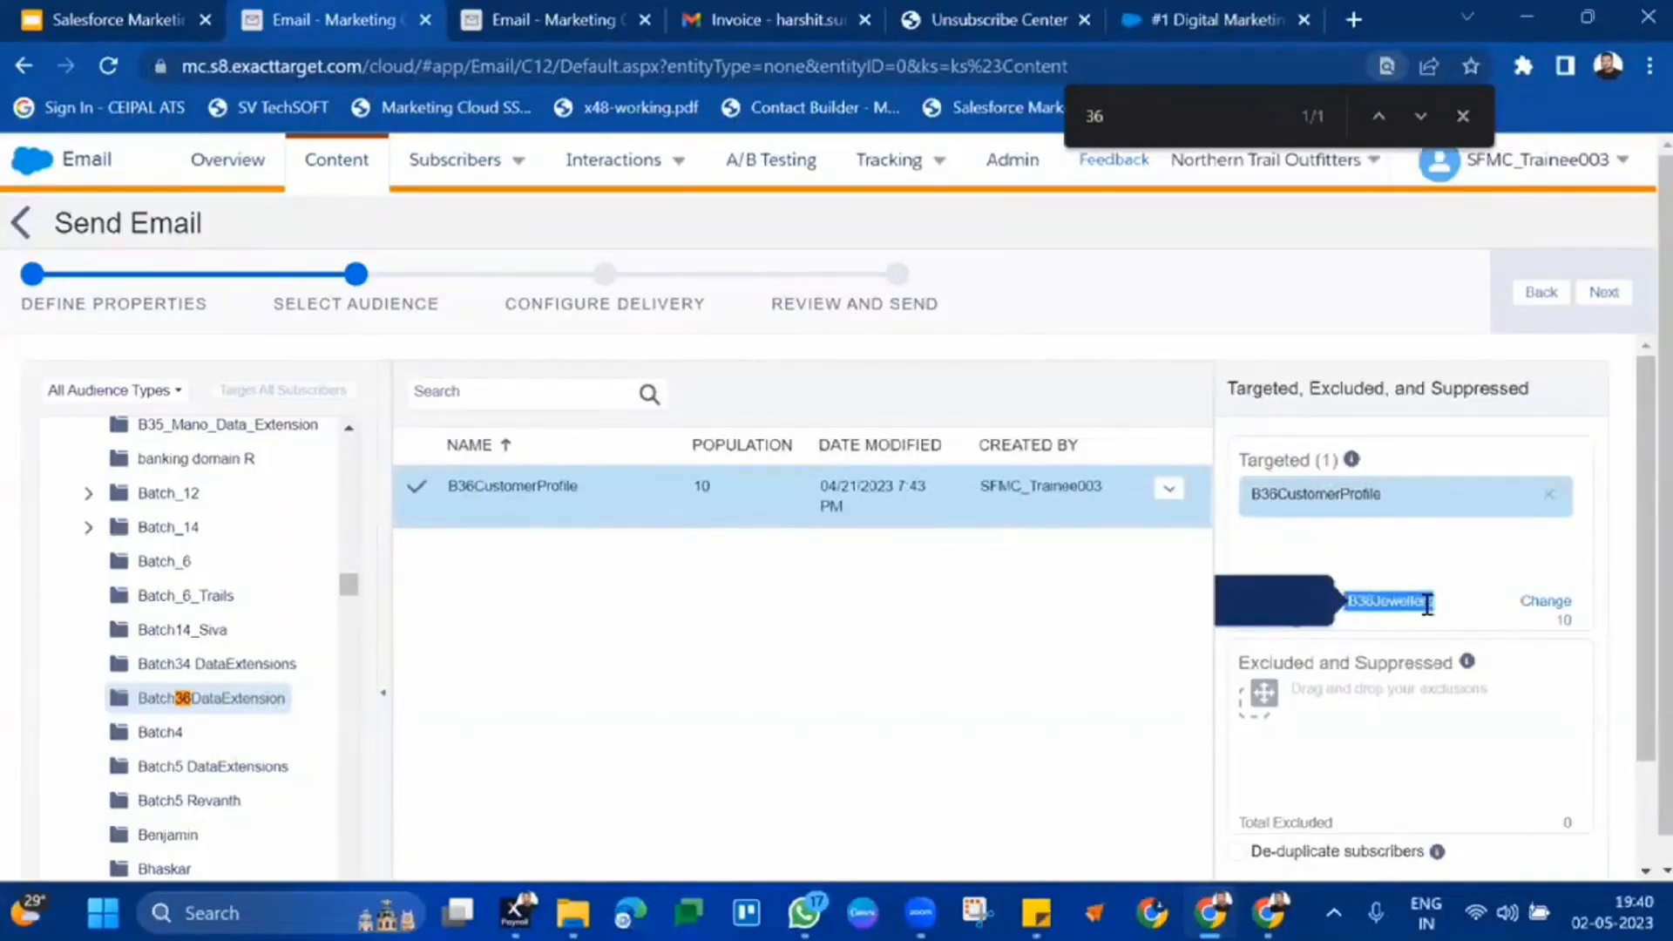
pyautogui.click(1548, 629)
pyautogui.tripleClick(1549, 629)
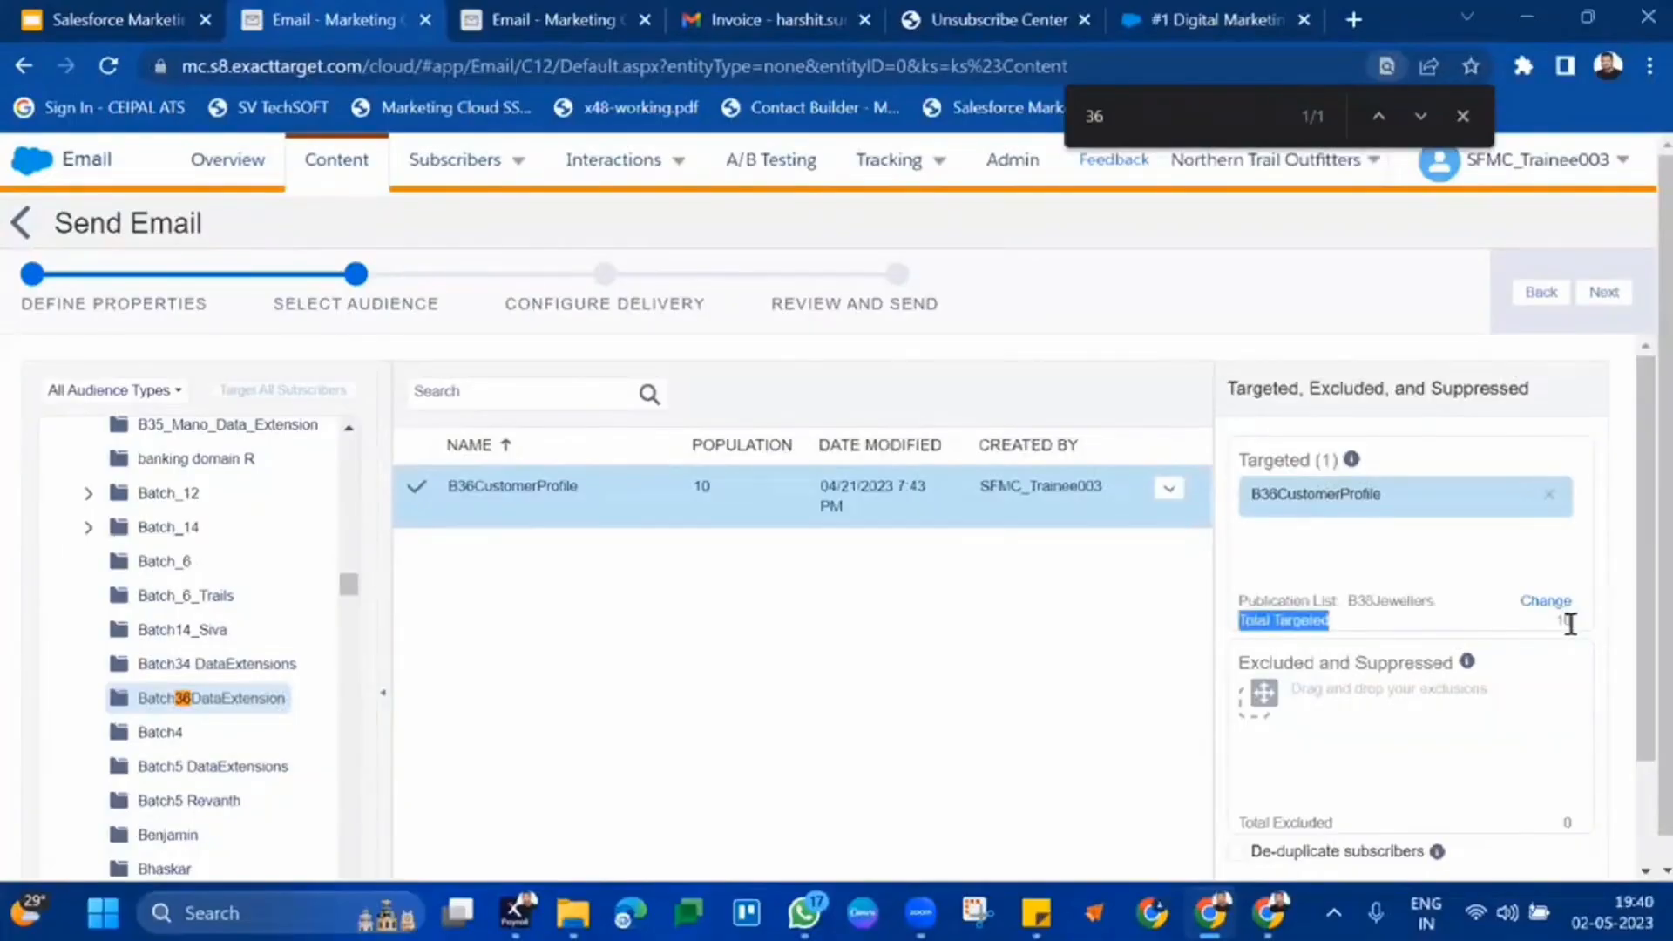
pyautogui.click(1570, 623)
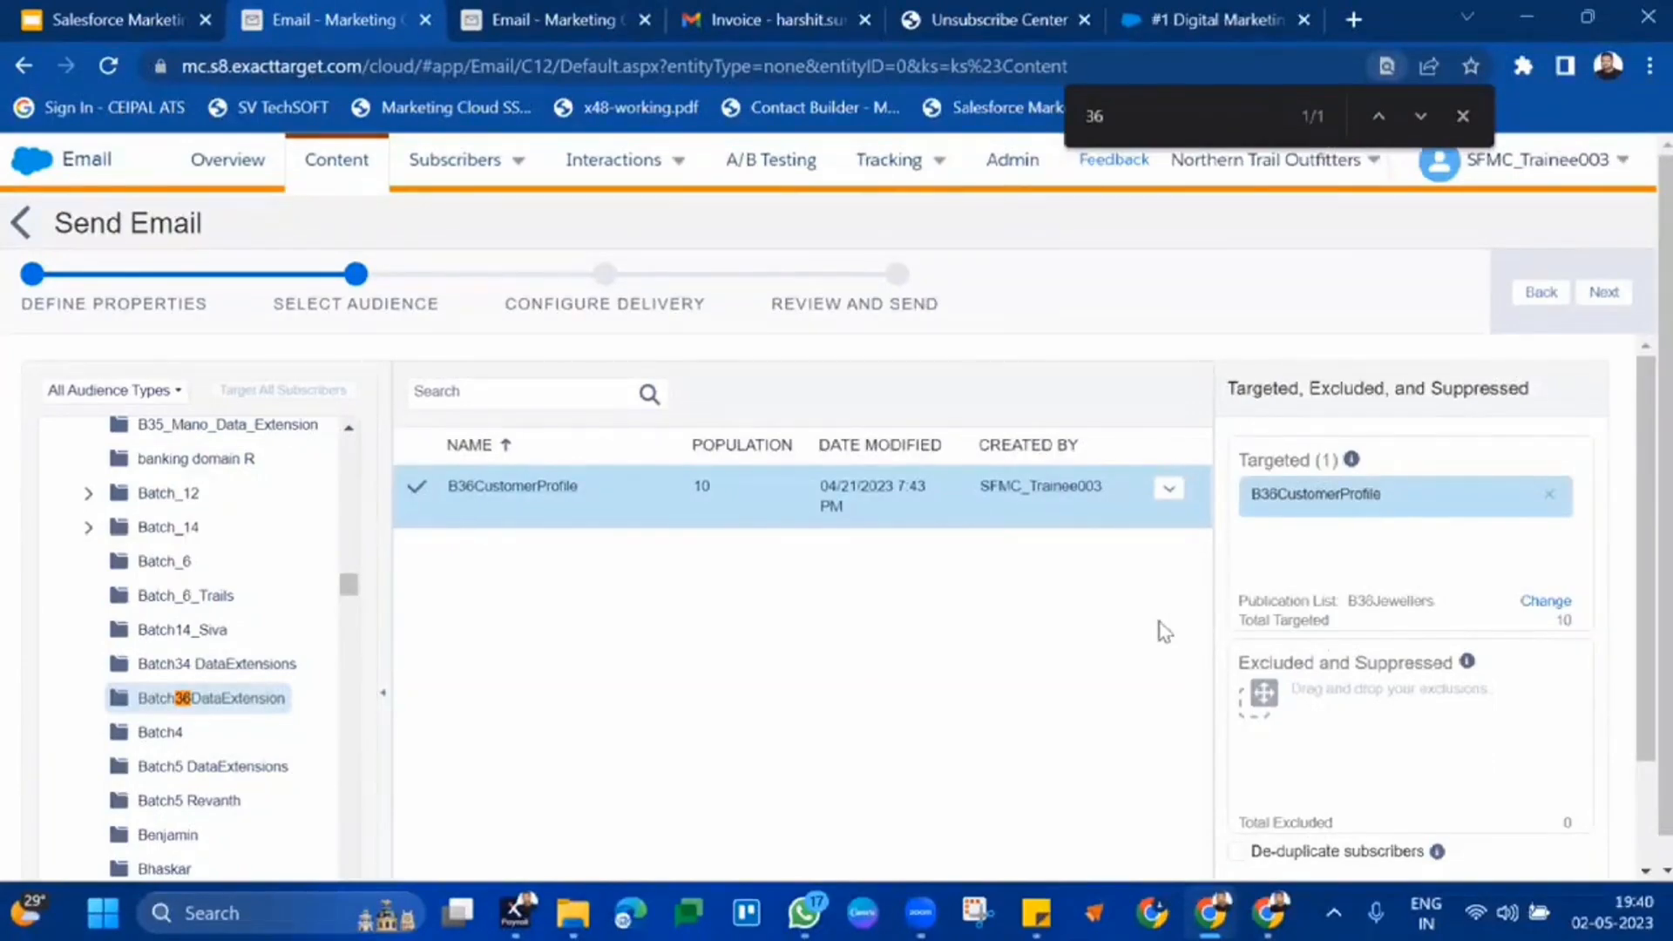
pyautogui.scroll(-2, 1164, 631)
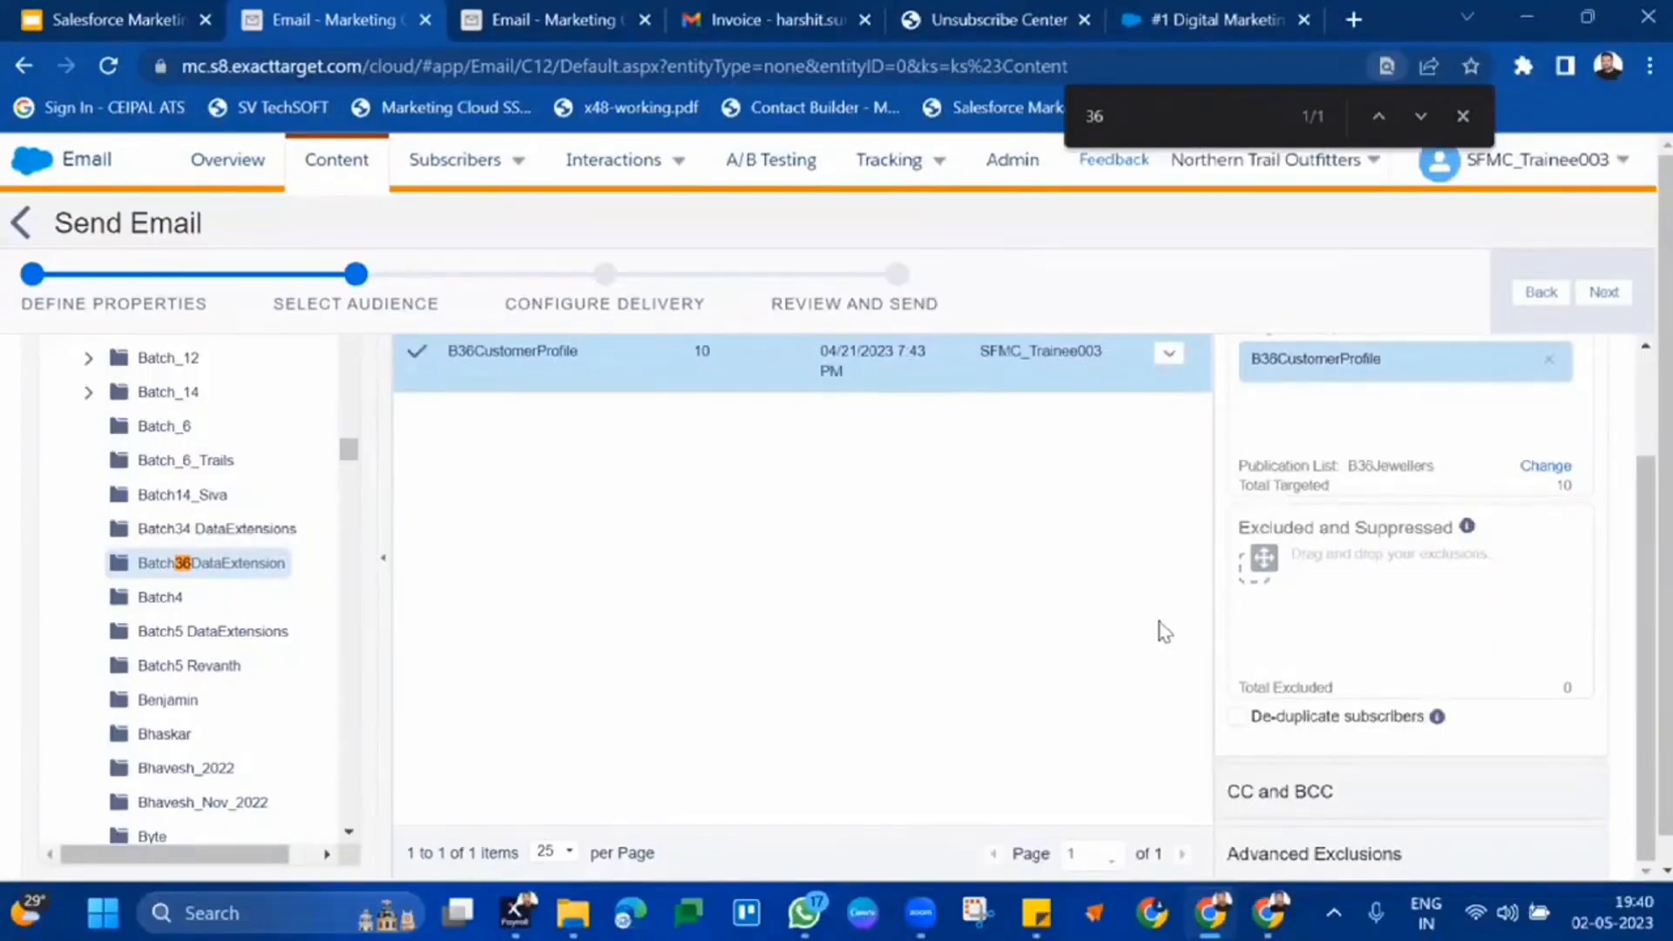
pyautogui.doubleClick(1383, 471)
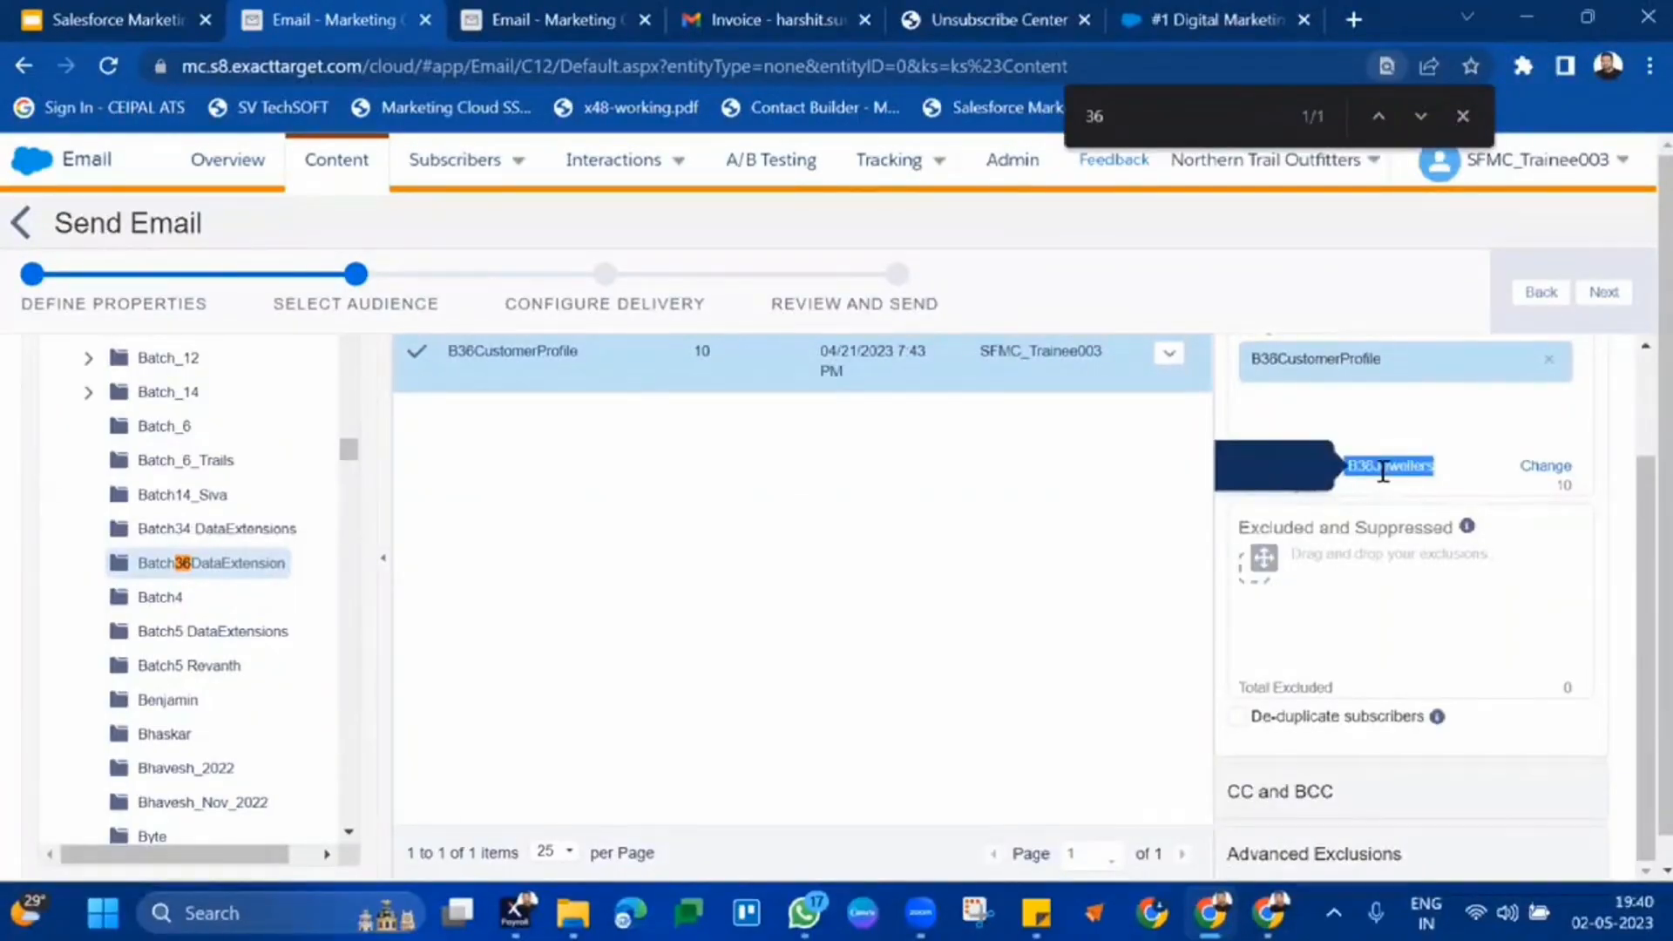
pyautogui.moveTo(1382, 472); pyautogui.dragTo(1387, 764)
pyautogui.click(1381, 760)
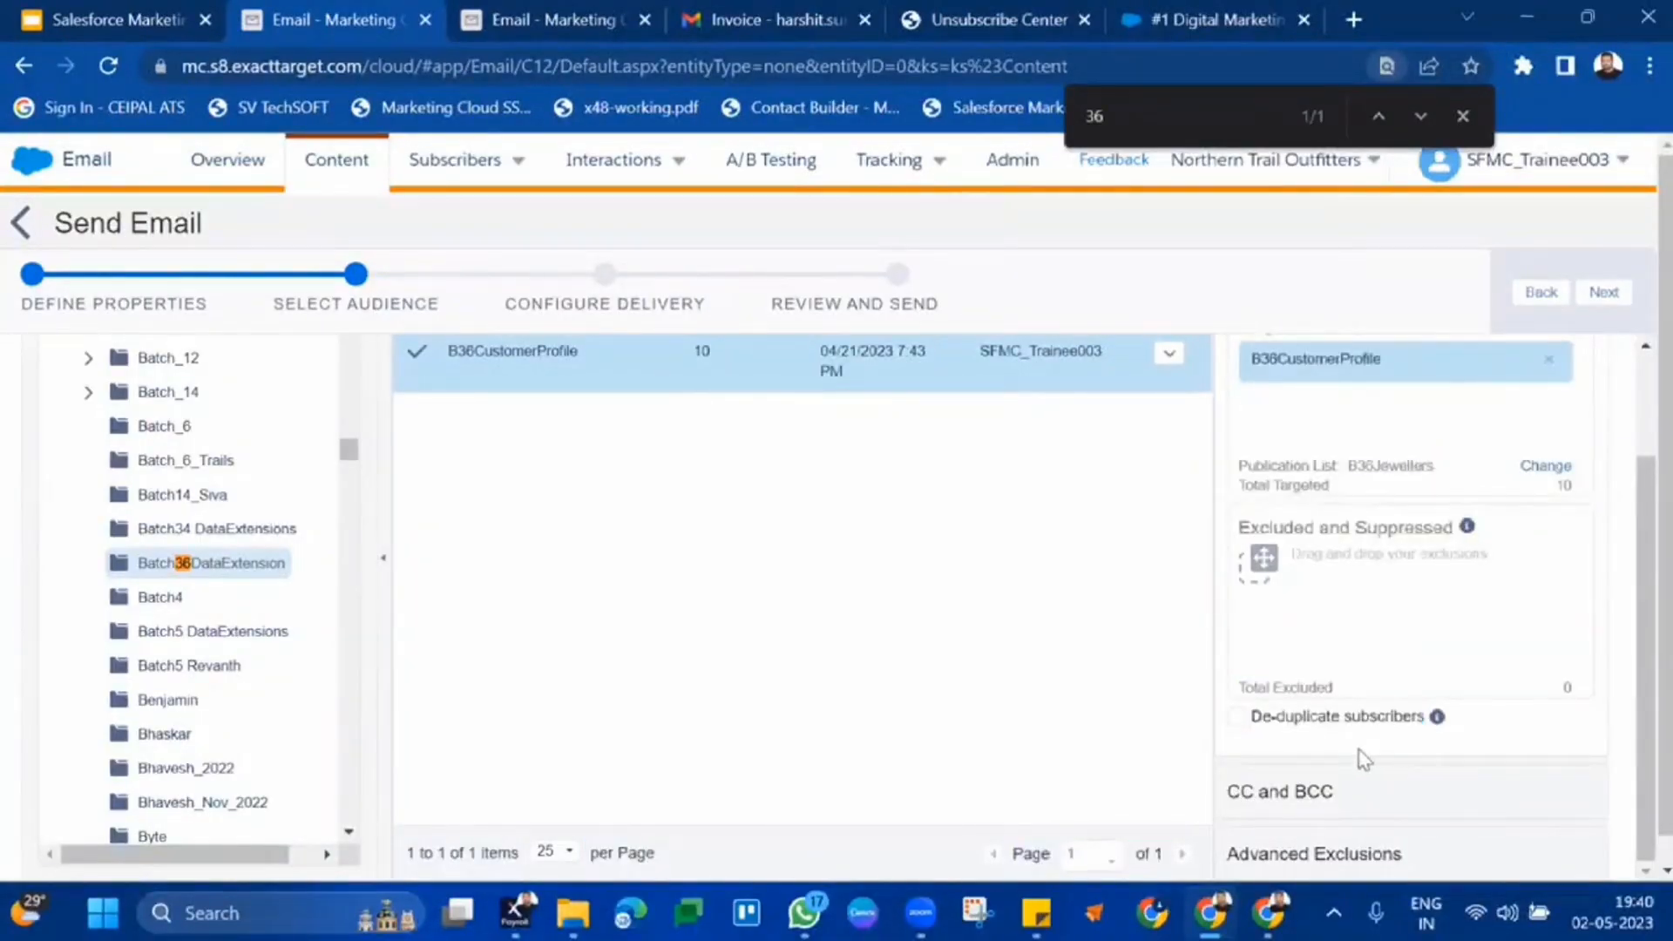
pyautogui.scroll(2, 1074, 603)
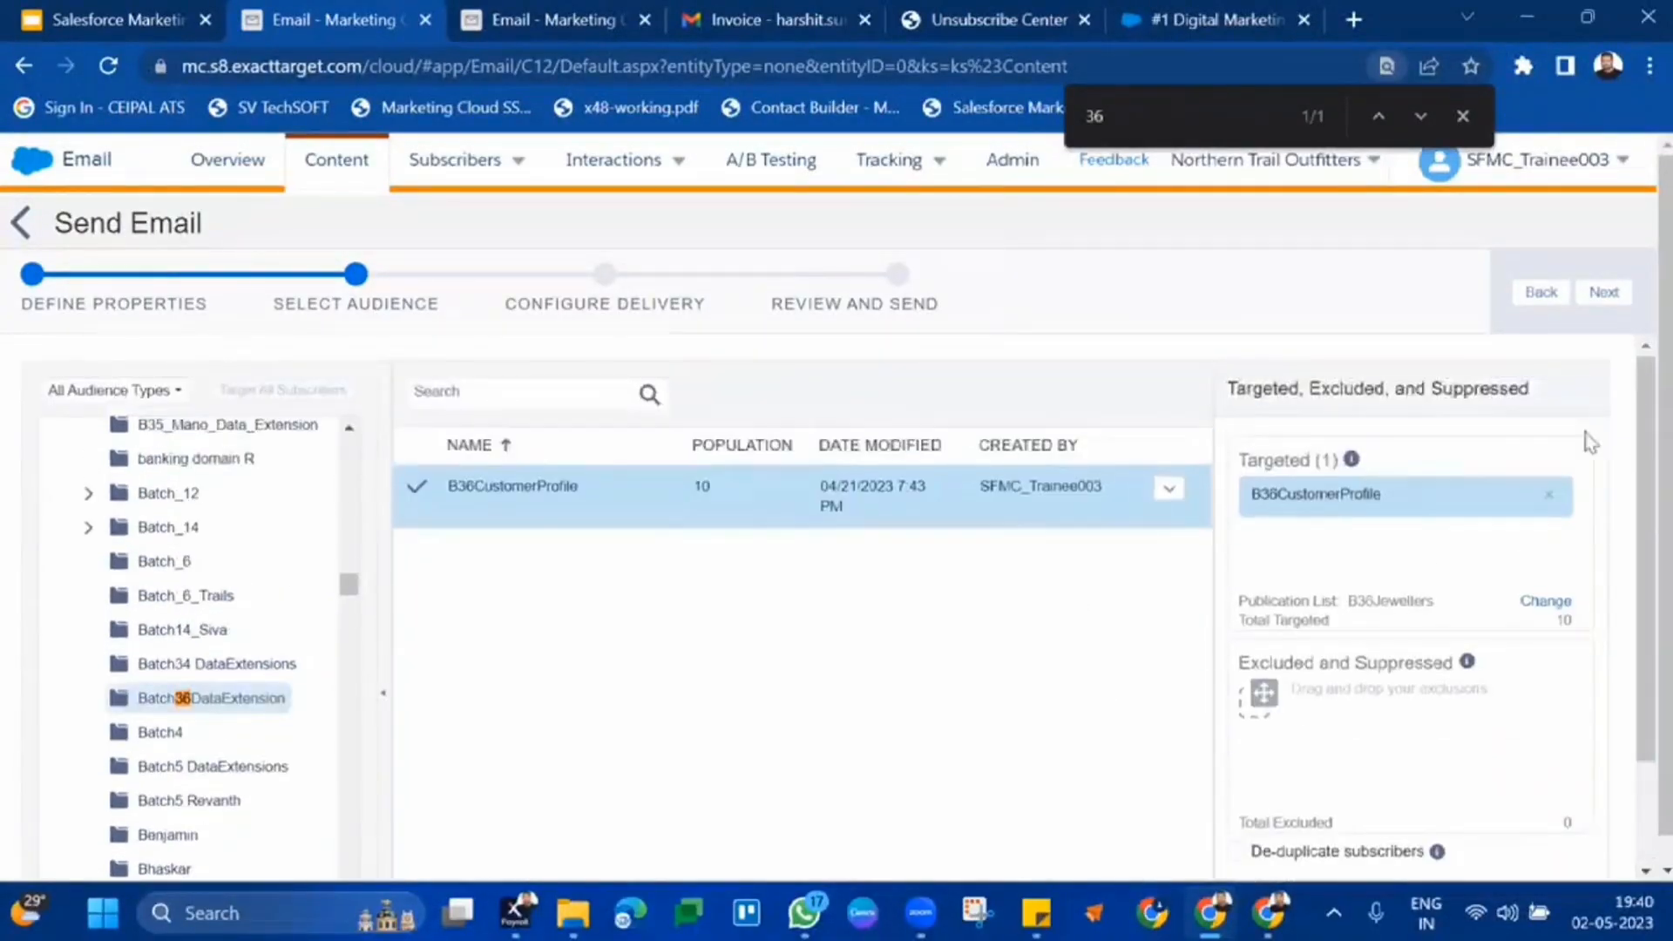
# Step: Keep the immediate delivery settings, confirm that the B36Invoice email is correct and ready, and send it to B36CustomerProfile
pyautogui.click(1604, 294)
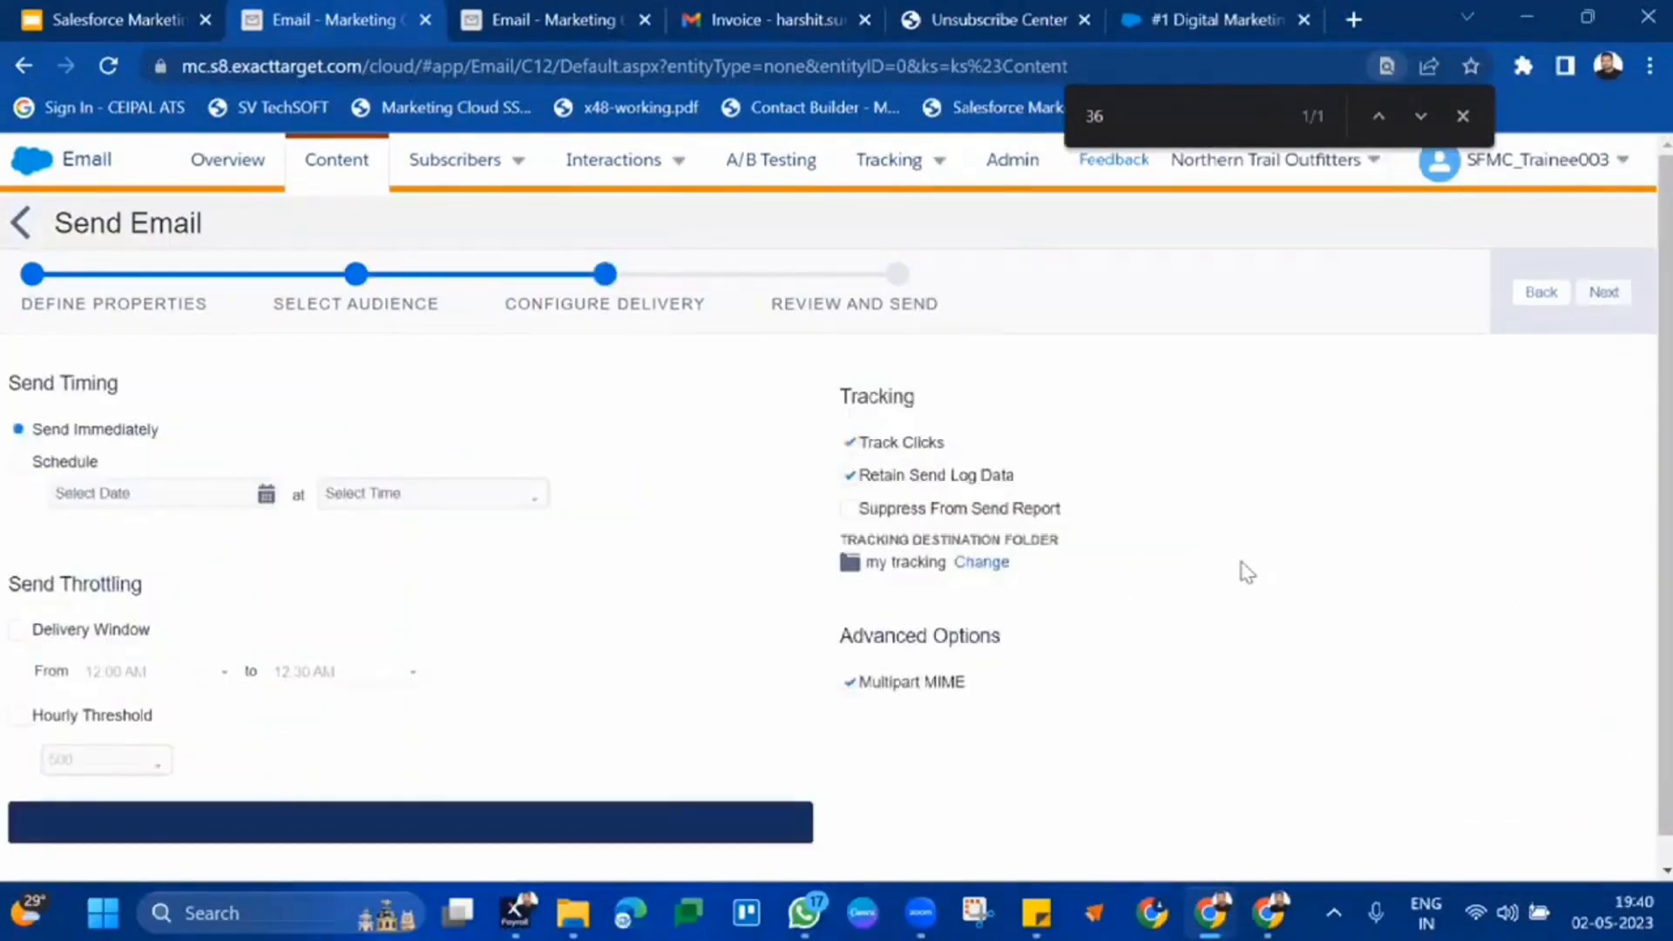
pyautogui.scroll(-1, 1243, 571)
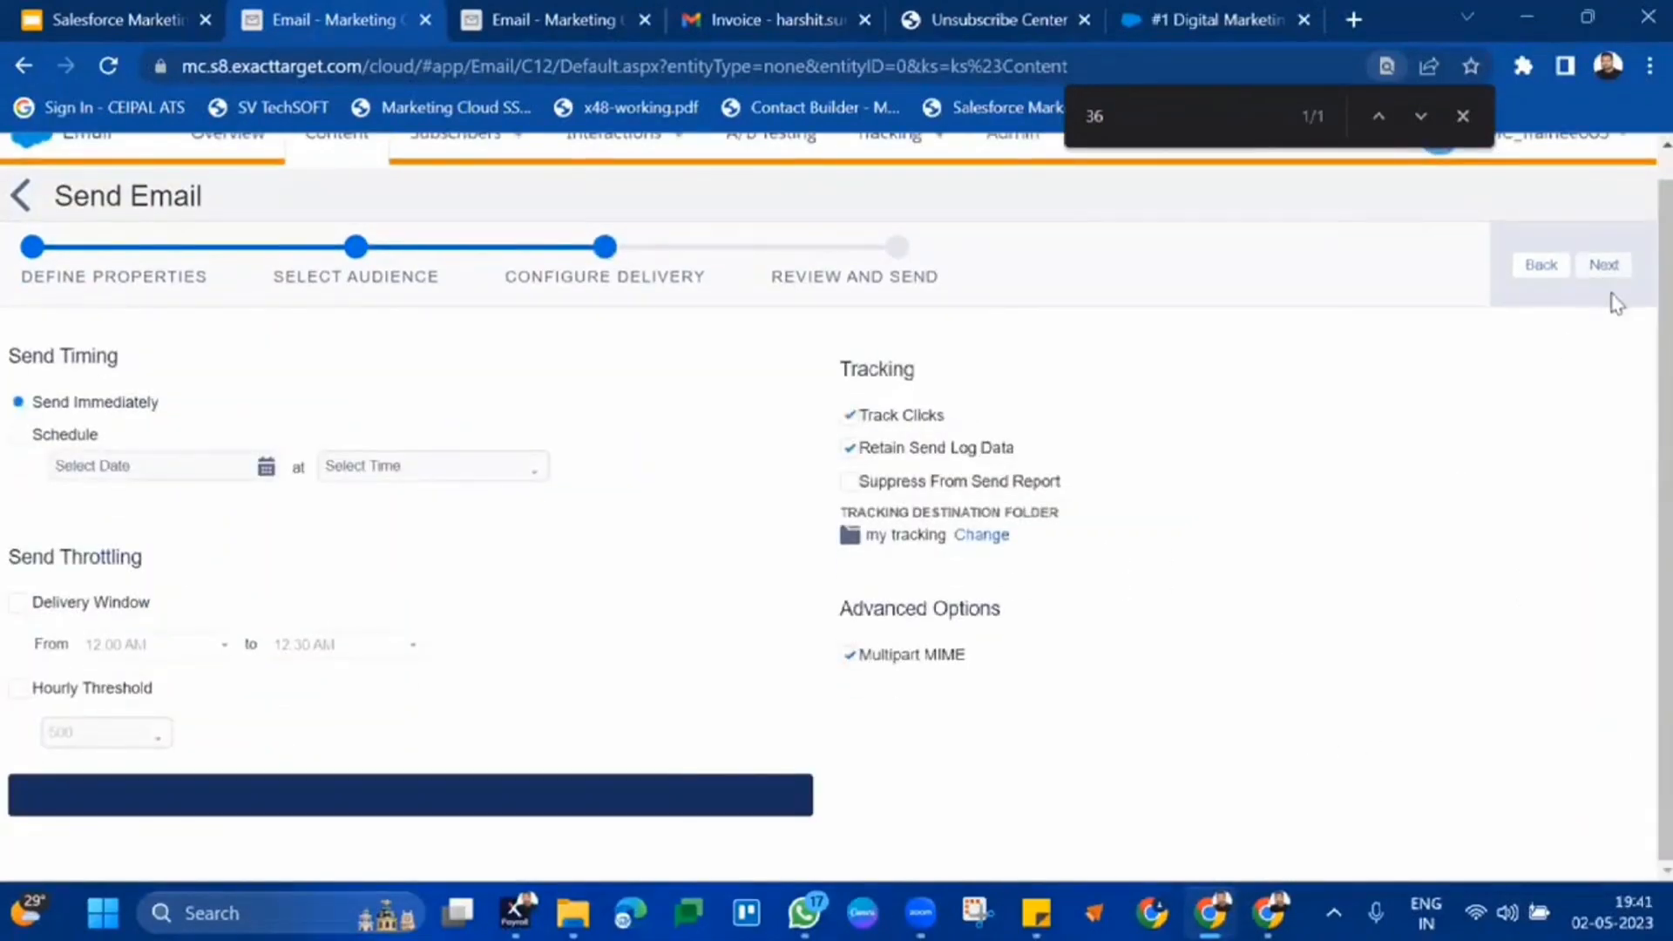
pyautogui.click(1605, 268)
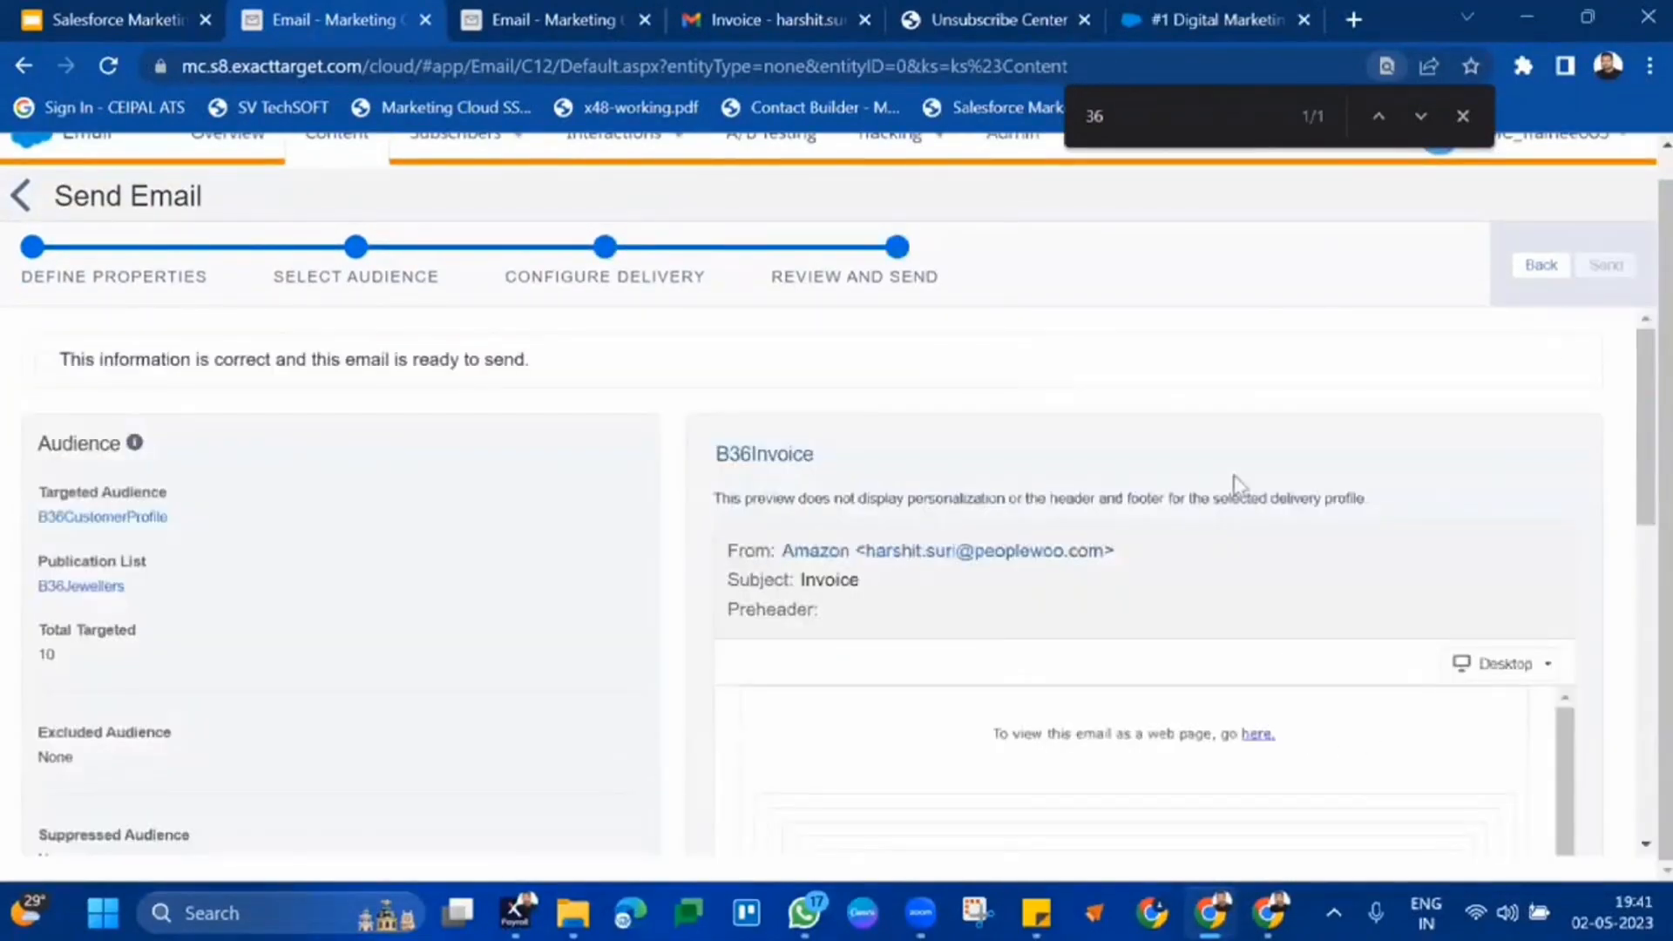
pyautogui.click(292, 390)
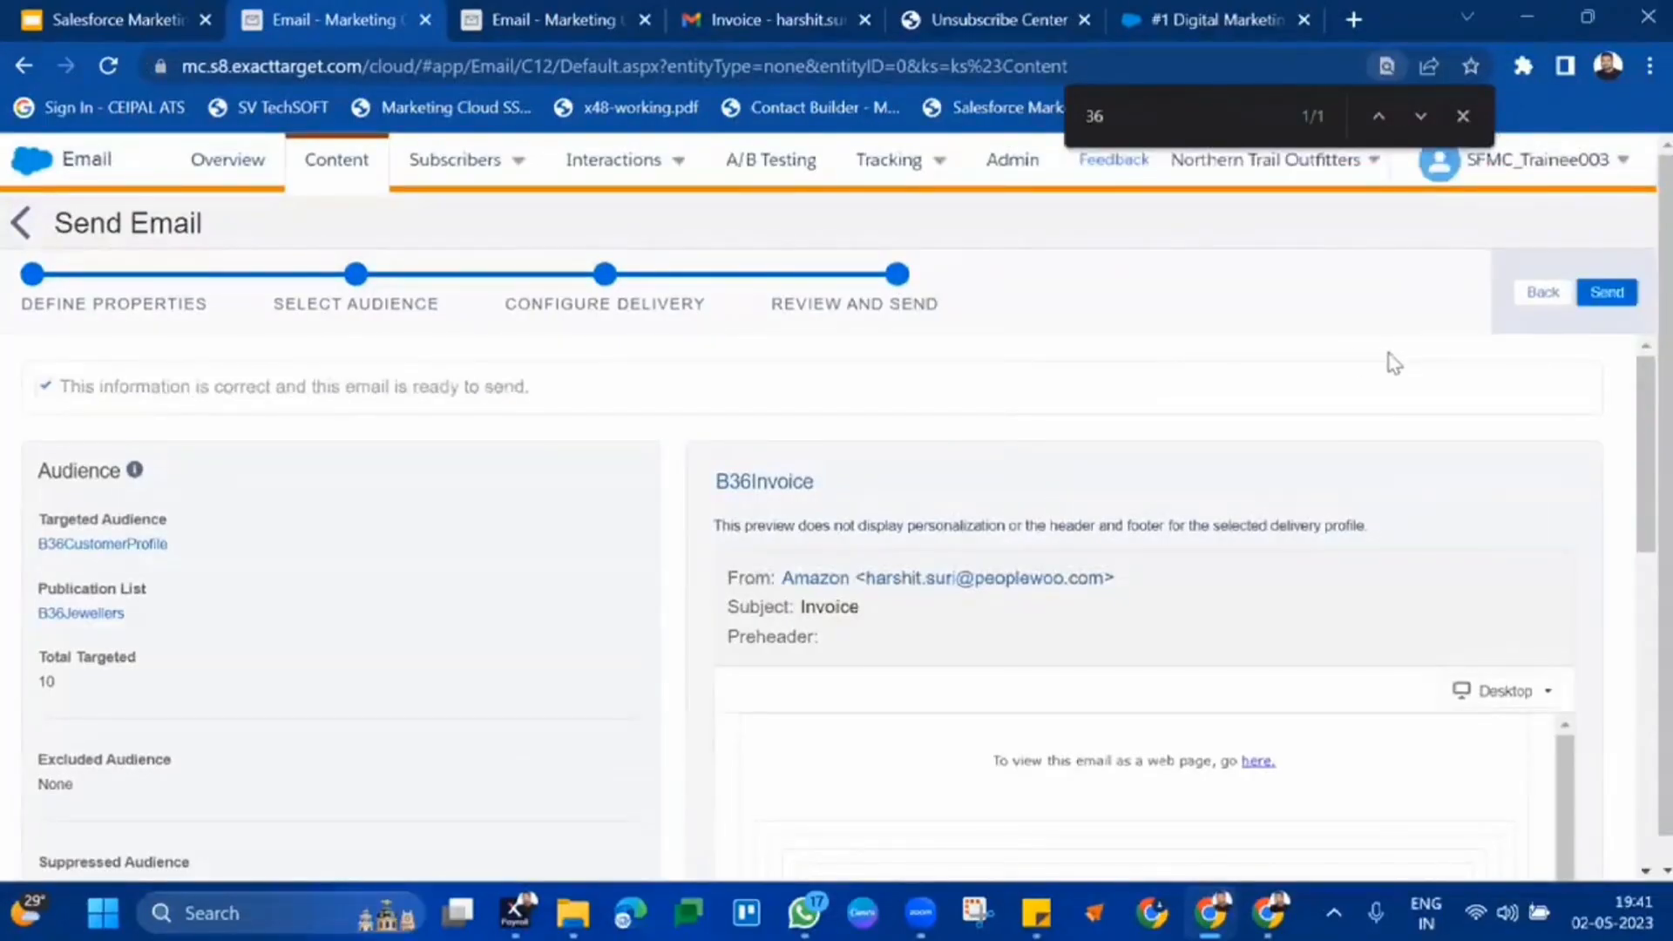
pyautogui.click(1607, 292)
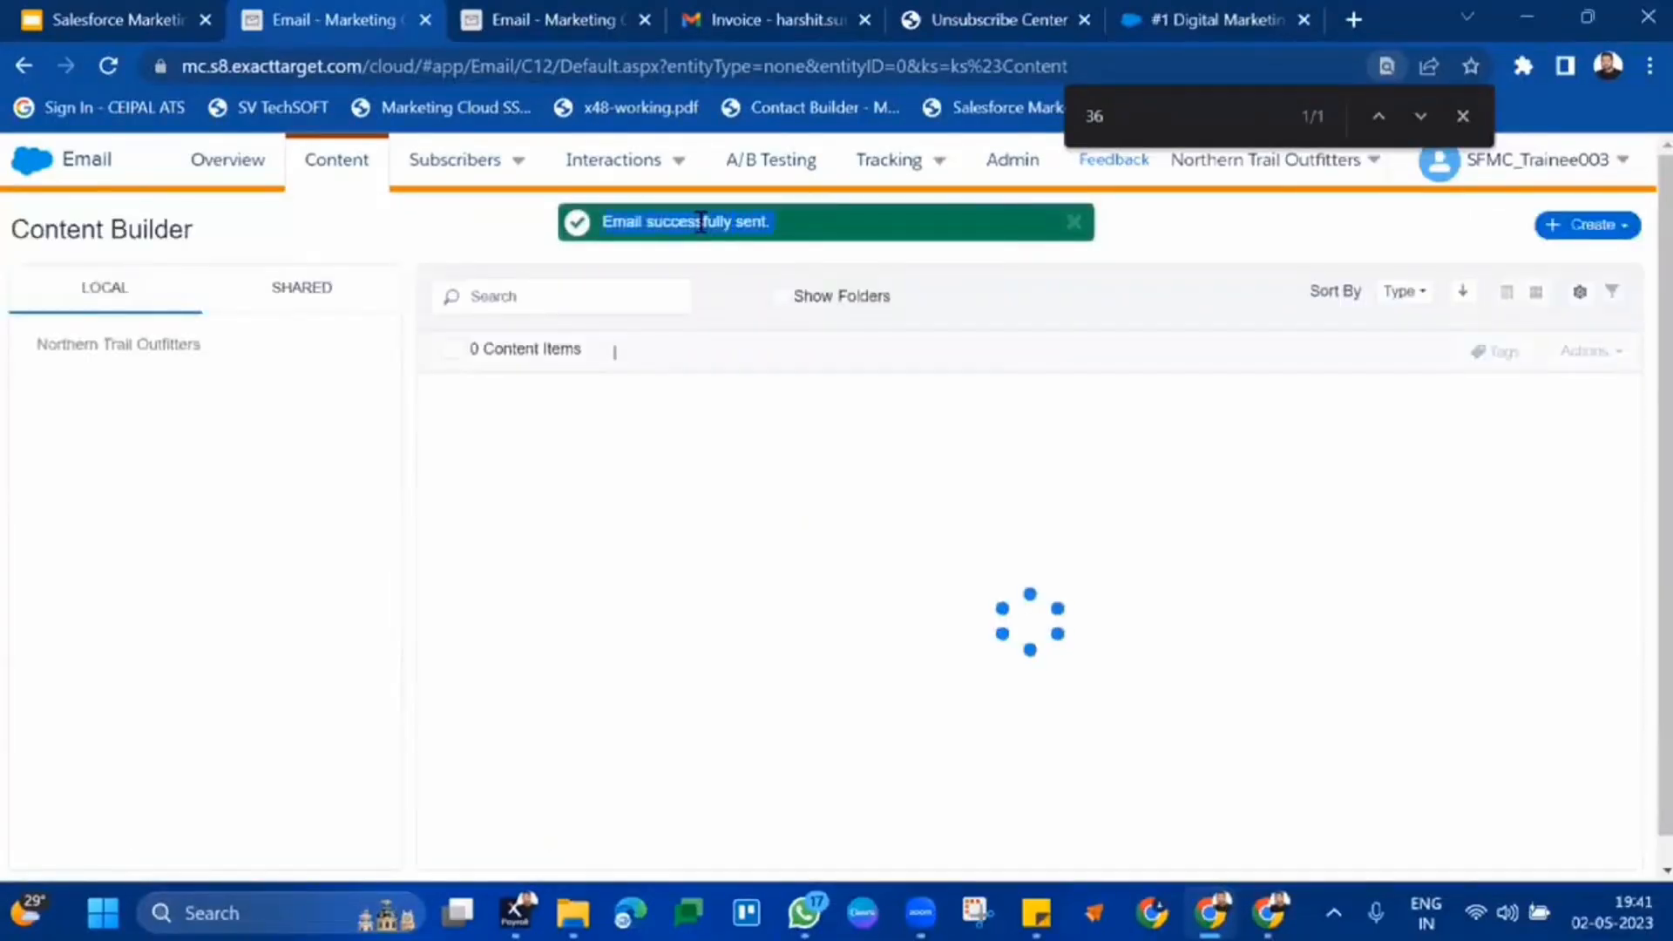
# Step: Show the tracking list of email sends, check the newest B36Invoice job's status and refresh the page
pyautogui.click(599, 14)
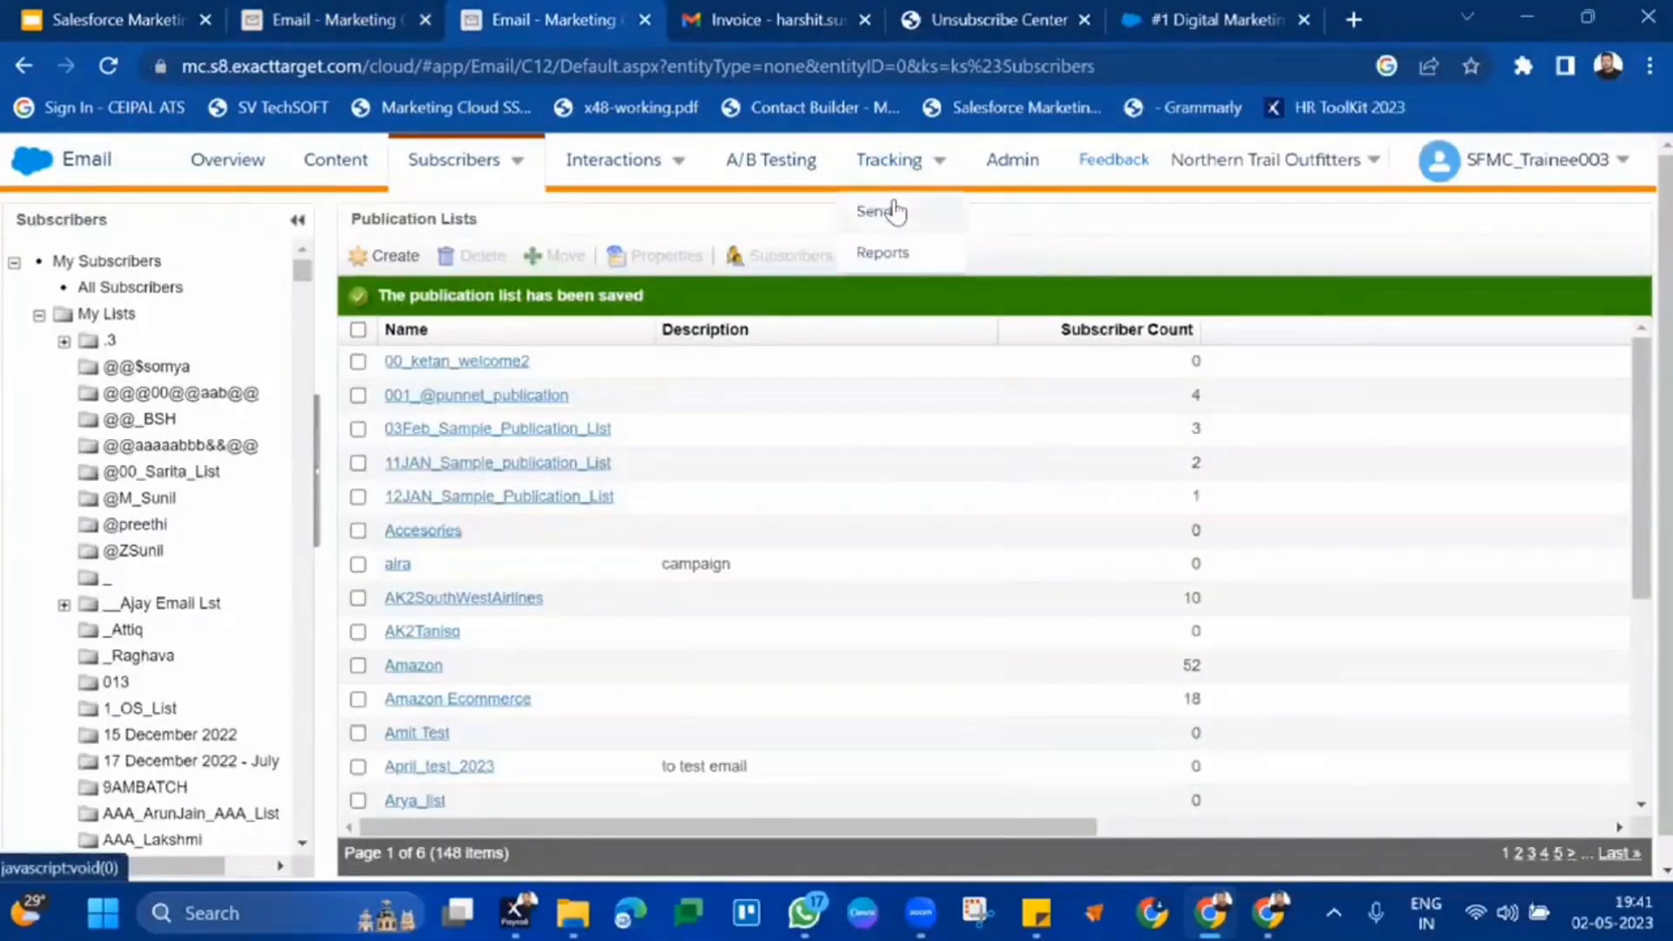
pyautogui.click(895, 211)
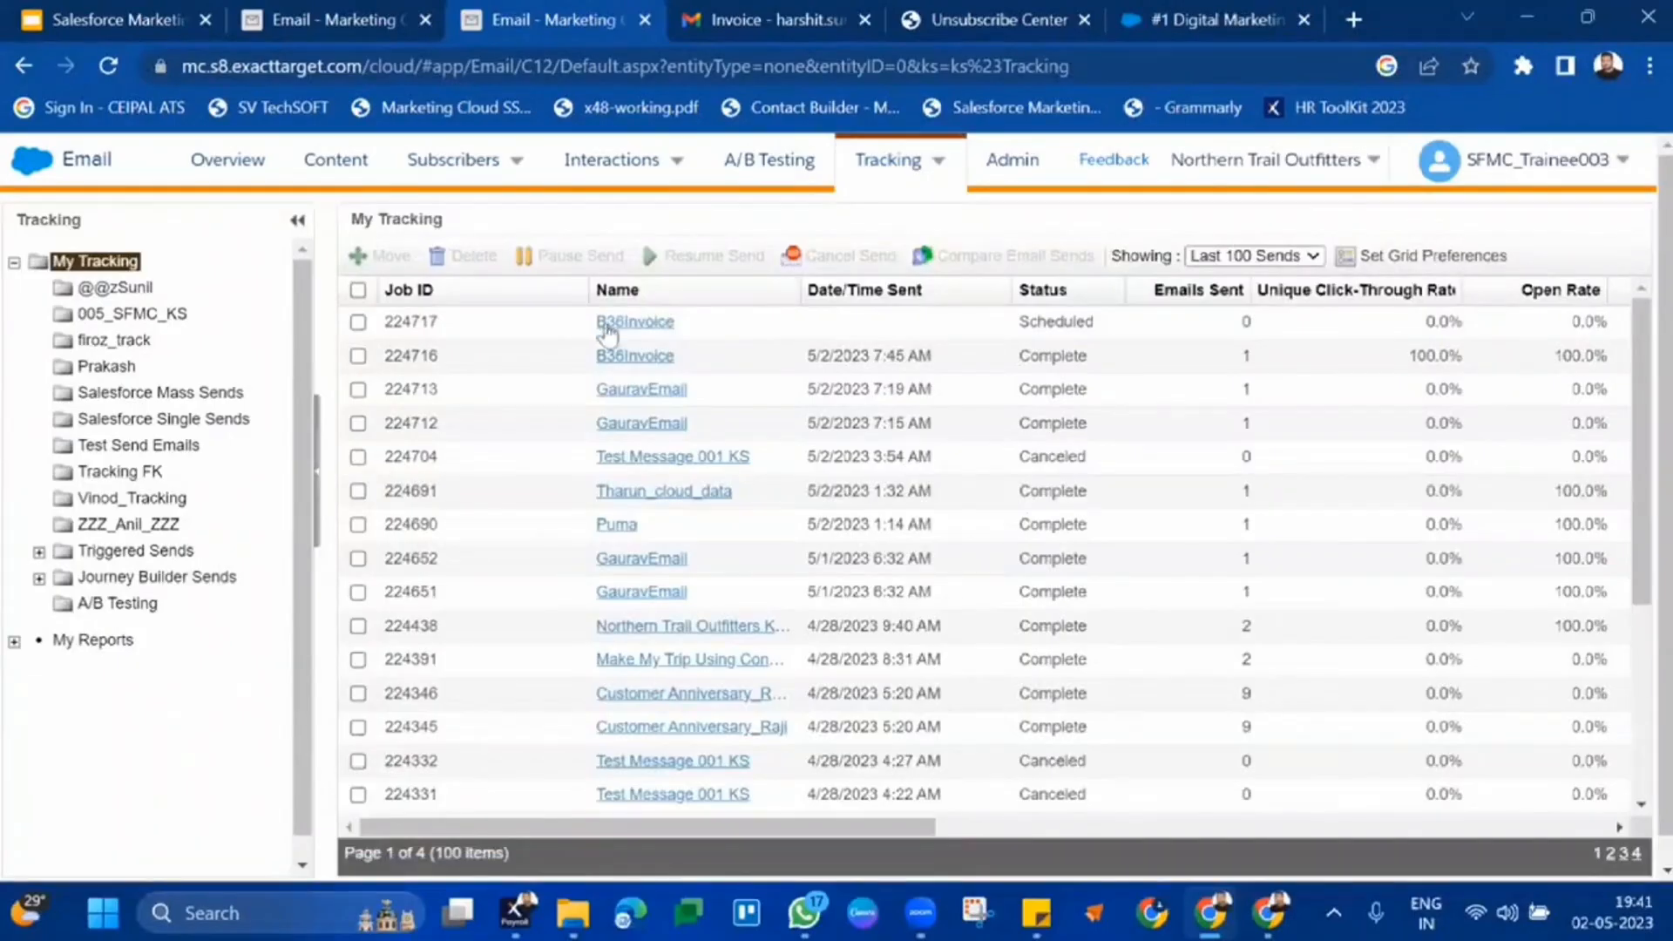
pyautogui.moveTo(431, 329); pyautogui.dragTo(1069, 318)
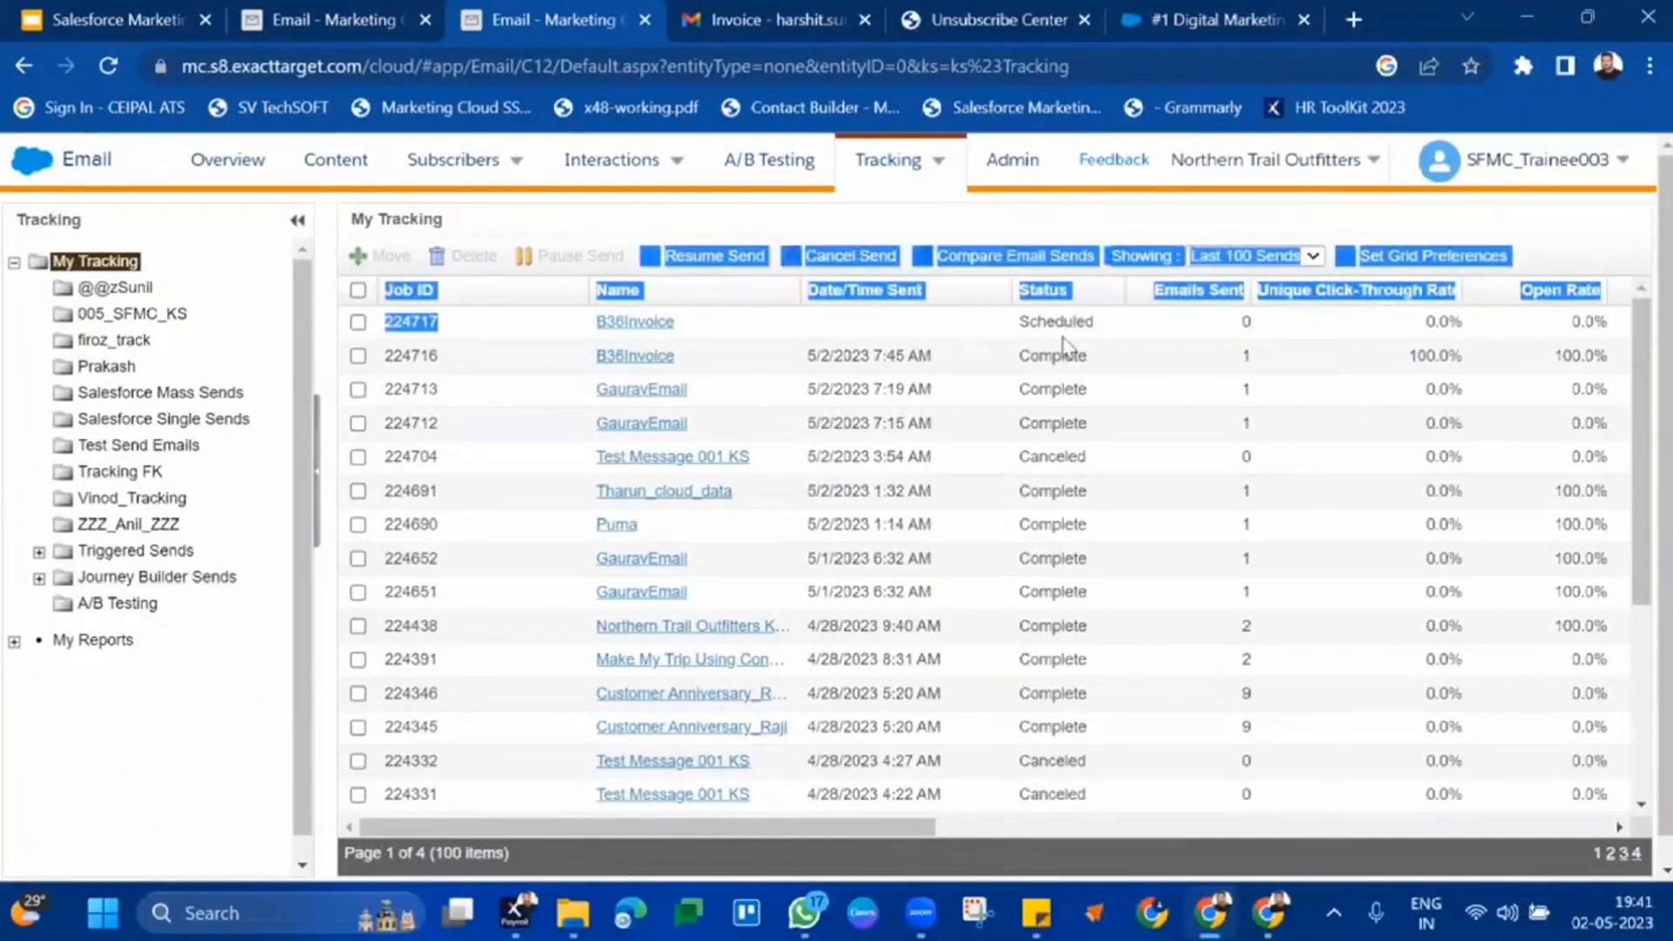
pyautogui.doubleClick(1064, 333)
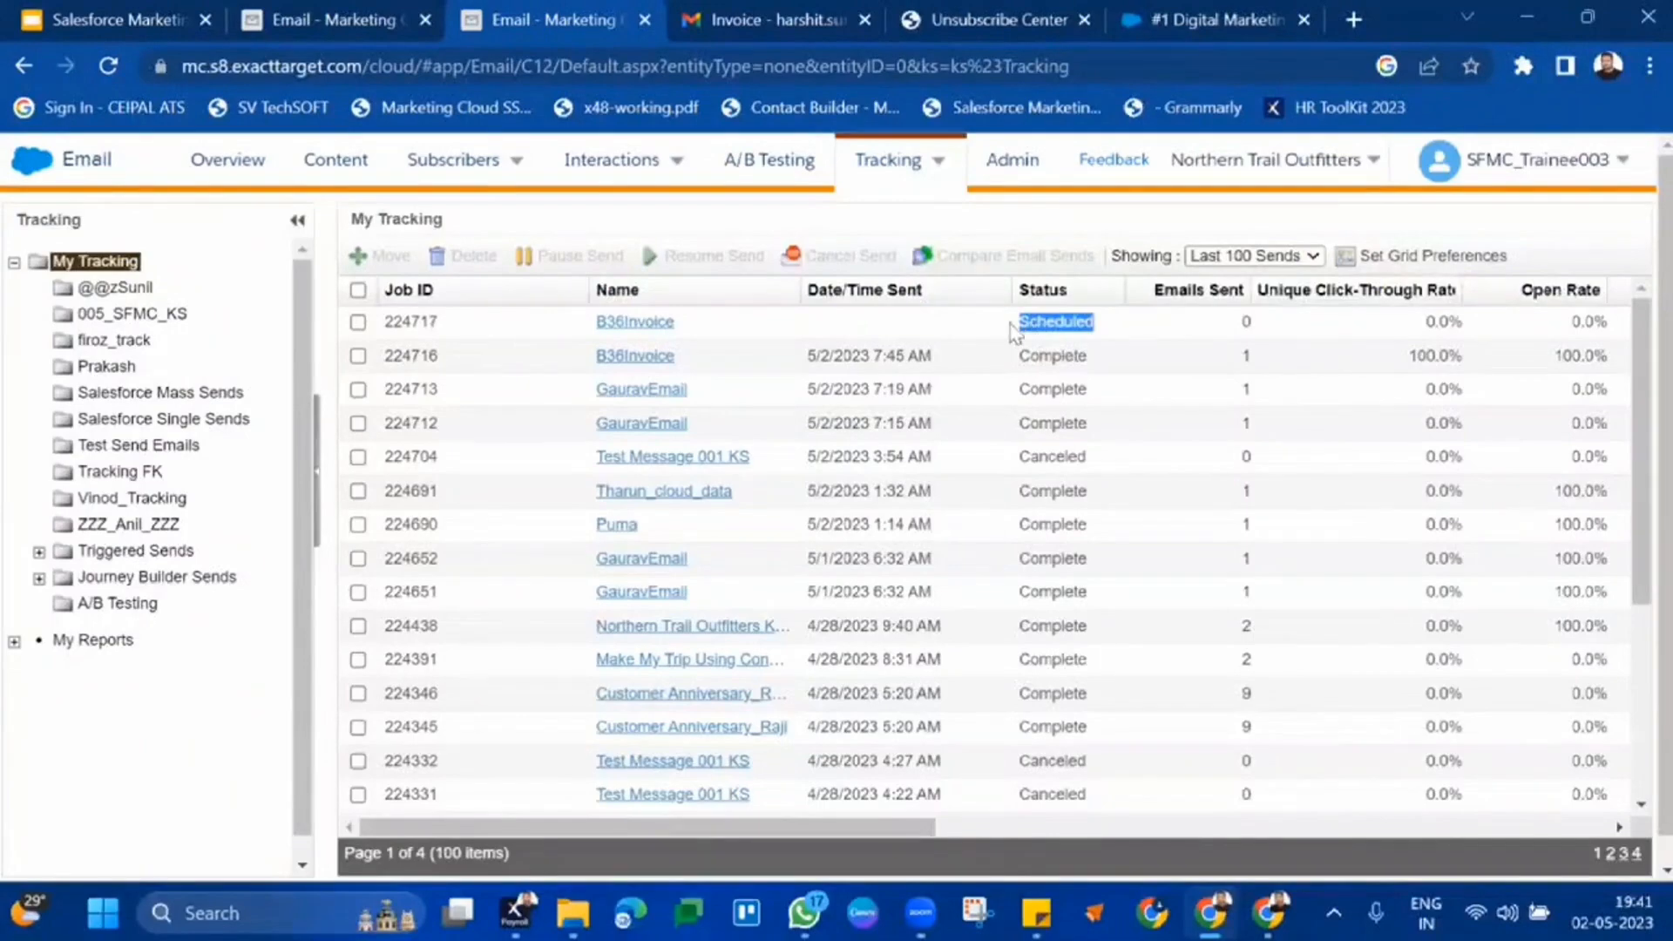
pyautogui.hotkey('ctrl', 'l')
pyautogui.press('Return')
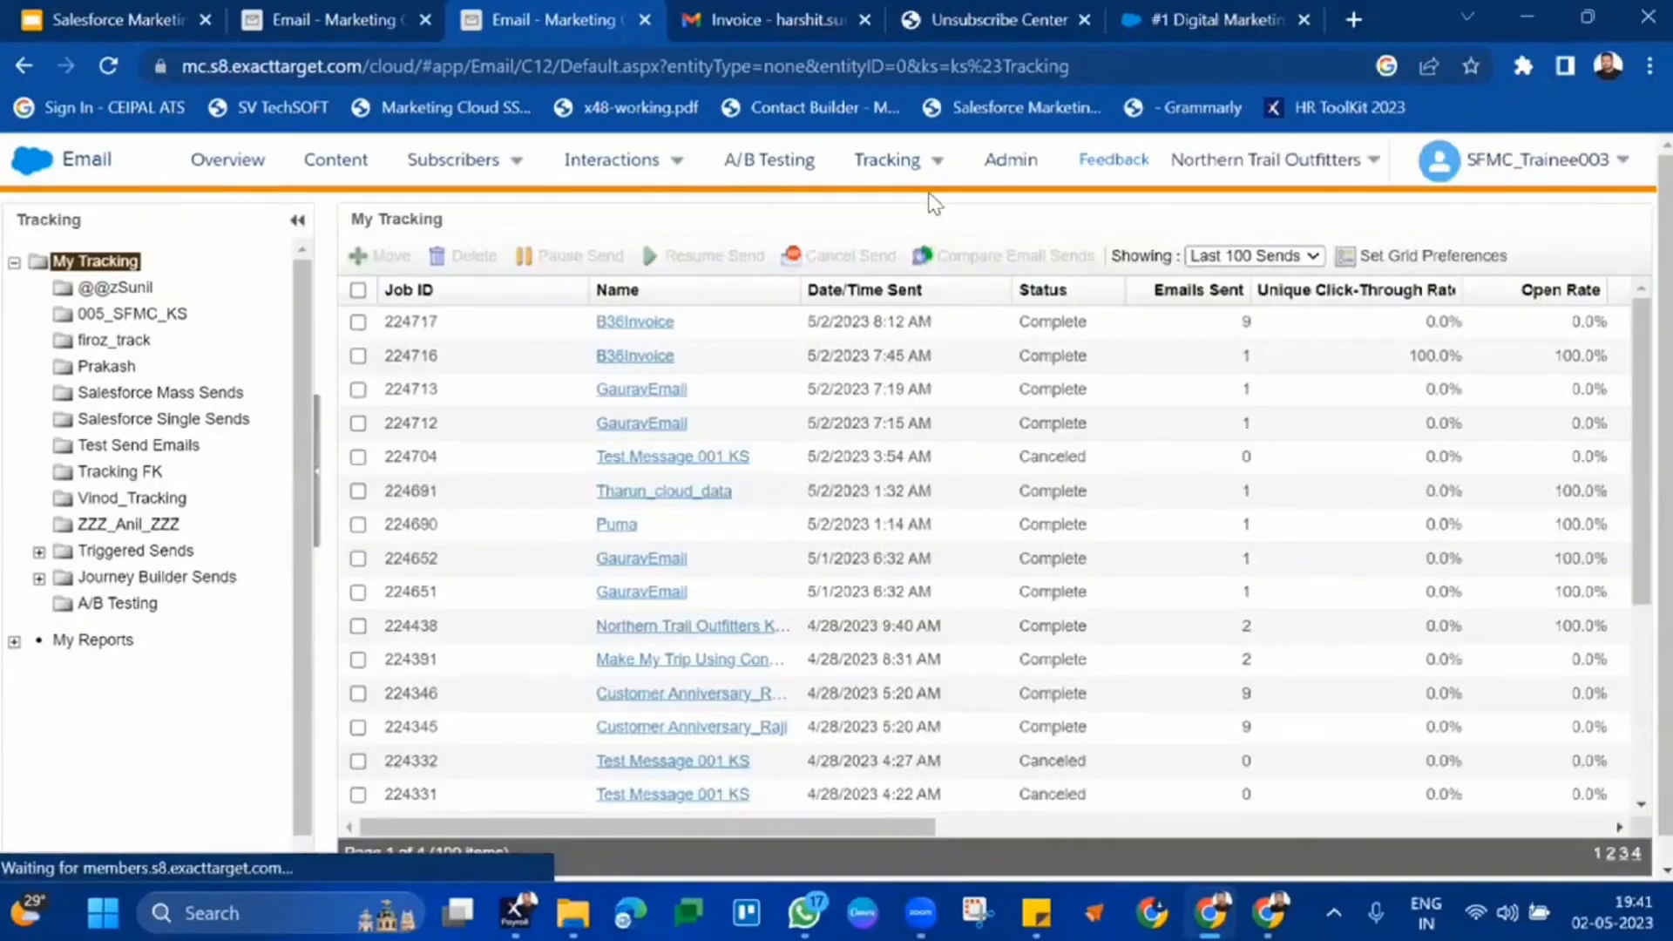
# Step: Check the newest B36Invoice job's status and emails sent, and examine the total sent in its tracking details
pyautogui.doubleClick(1021, 337)
pyautogui.click(1232, 336)
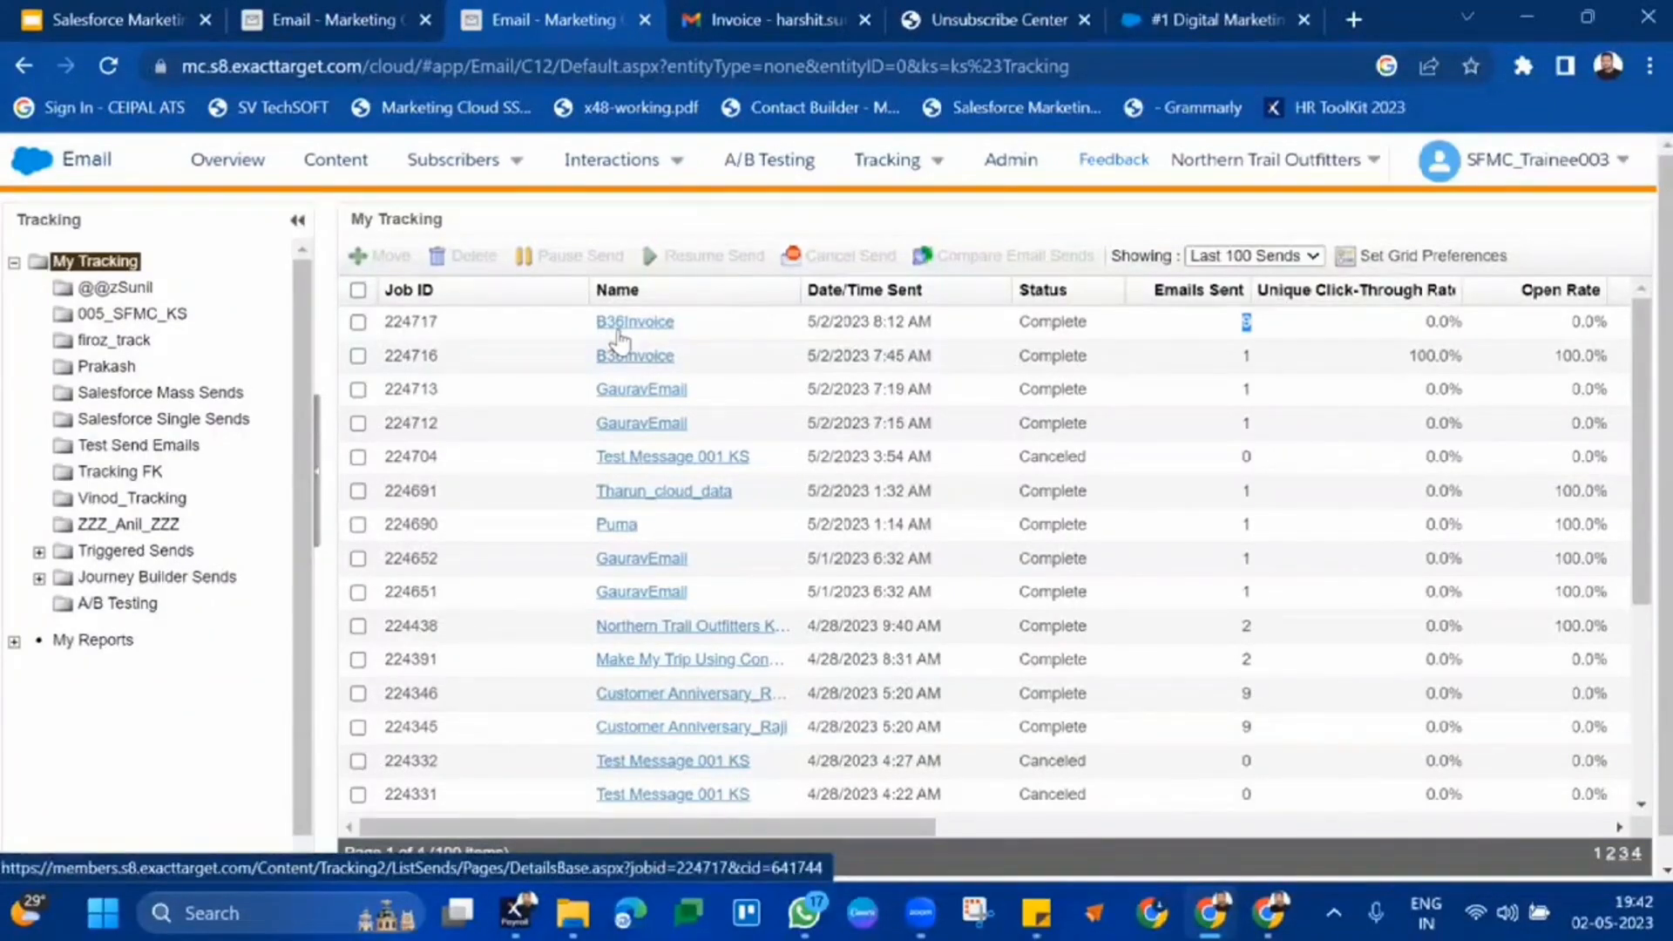
pyautogui.click(619, 336)
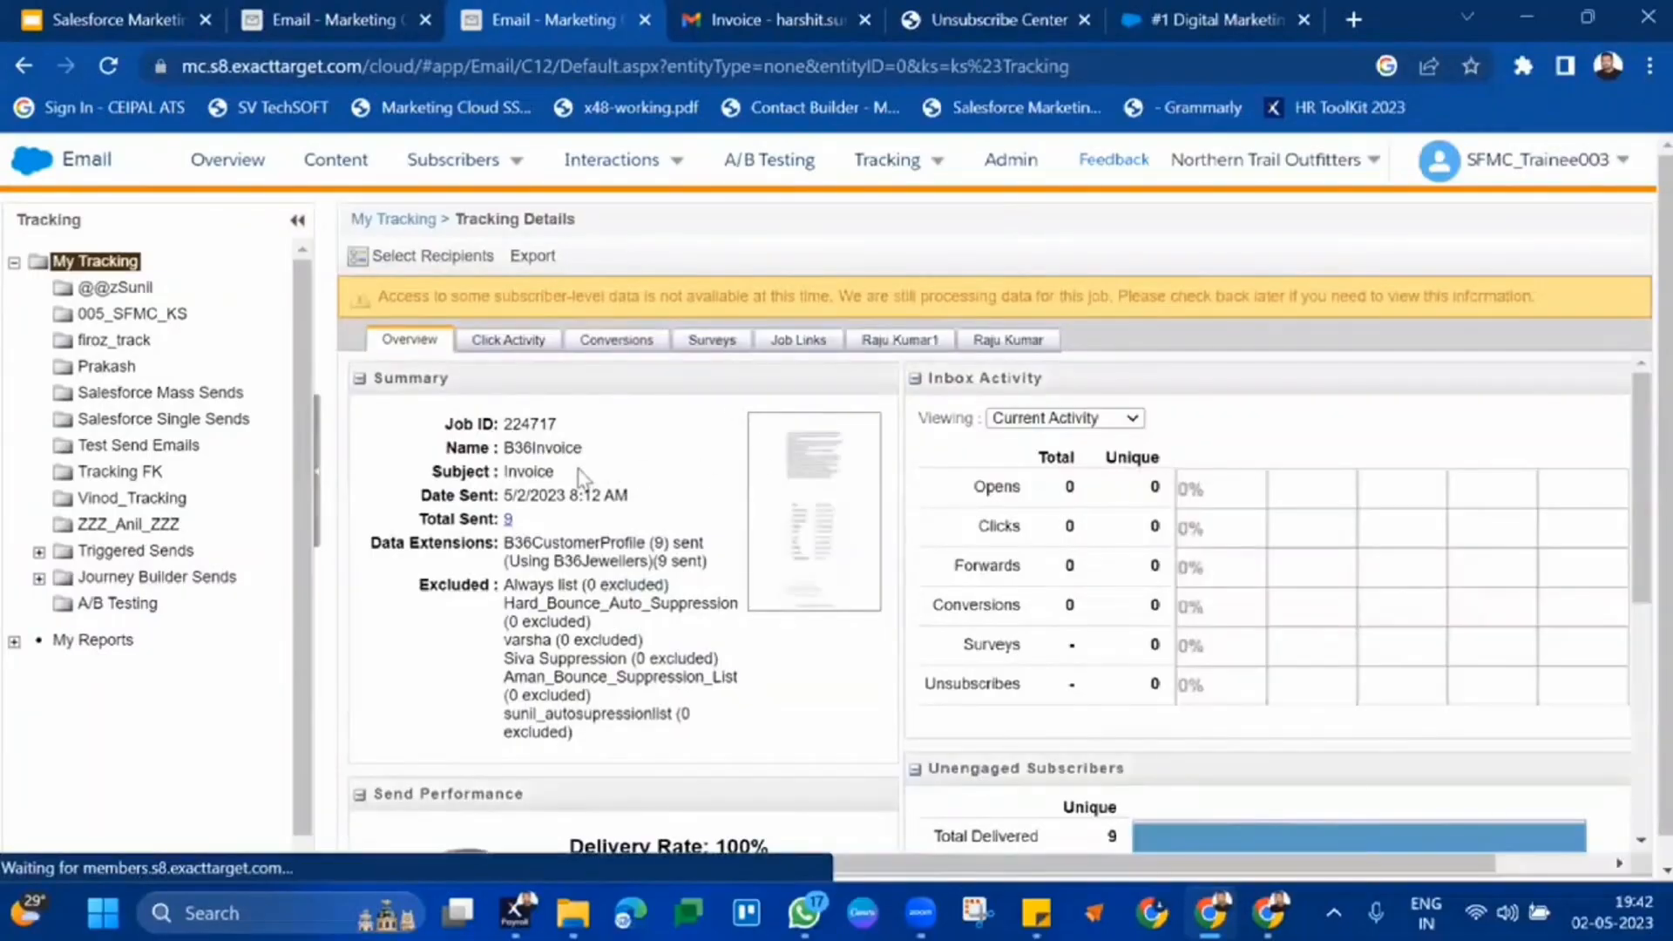
pyautogui.moveTo(419, 520); pyautogui.dragTo(537, 531)
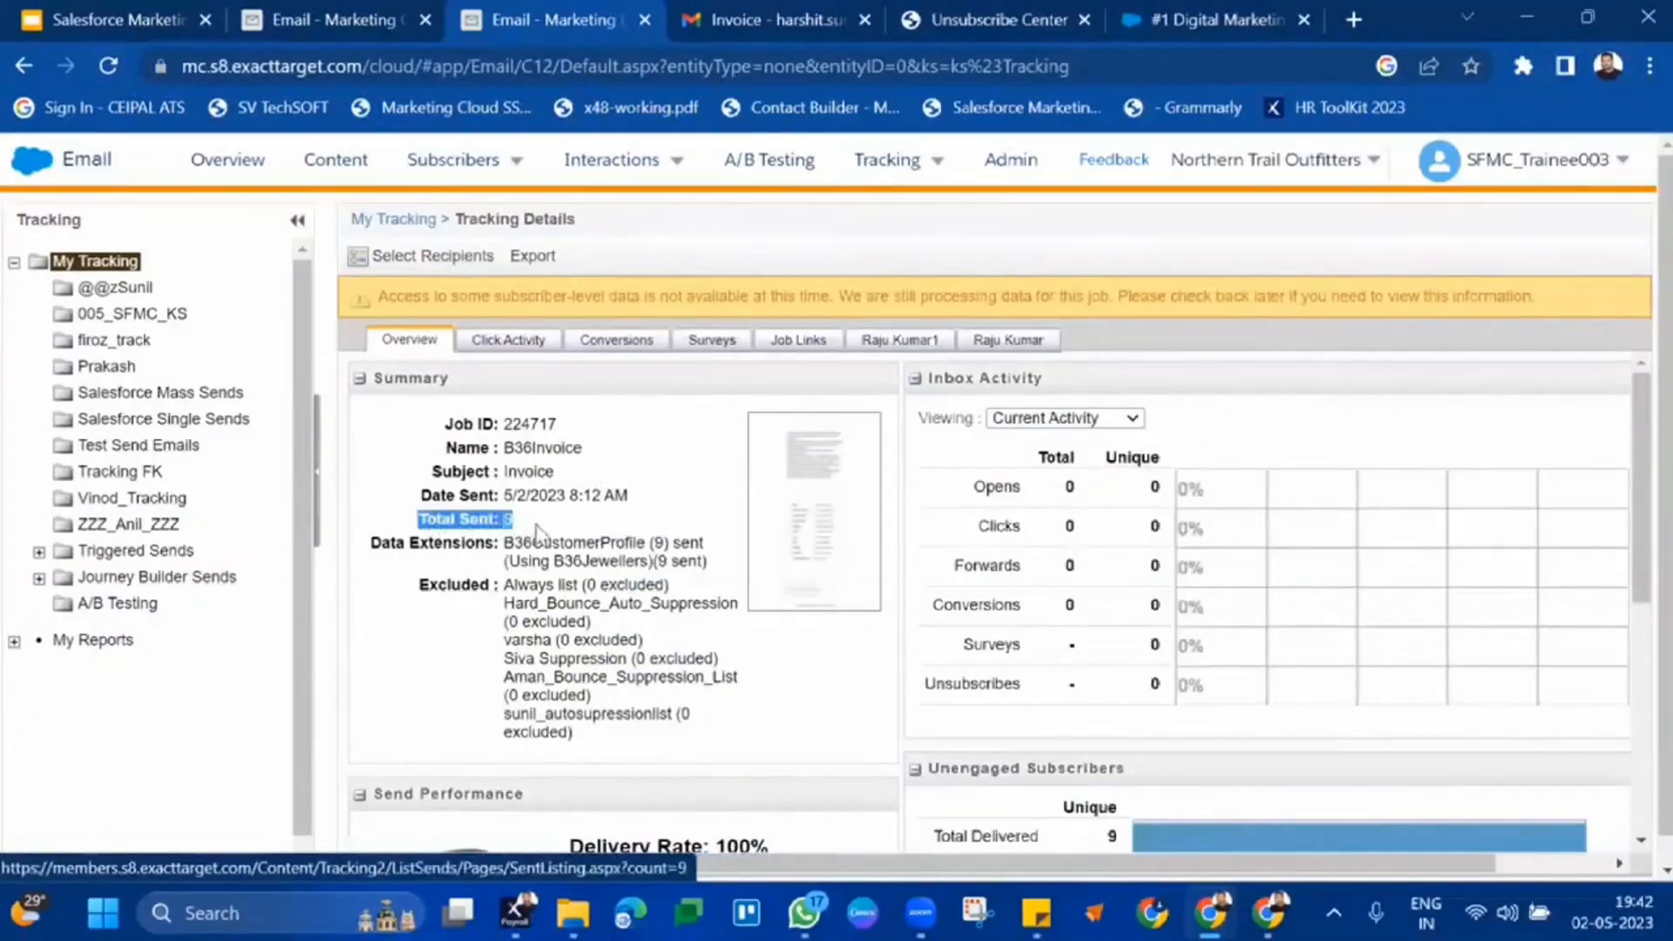
# Step: Switch to Gmail, return to the inbox and open the newest Invoice email to examine its subscriber key
pyautogui.click(782, 19)
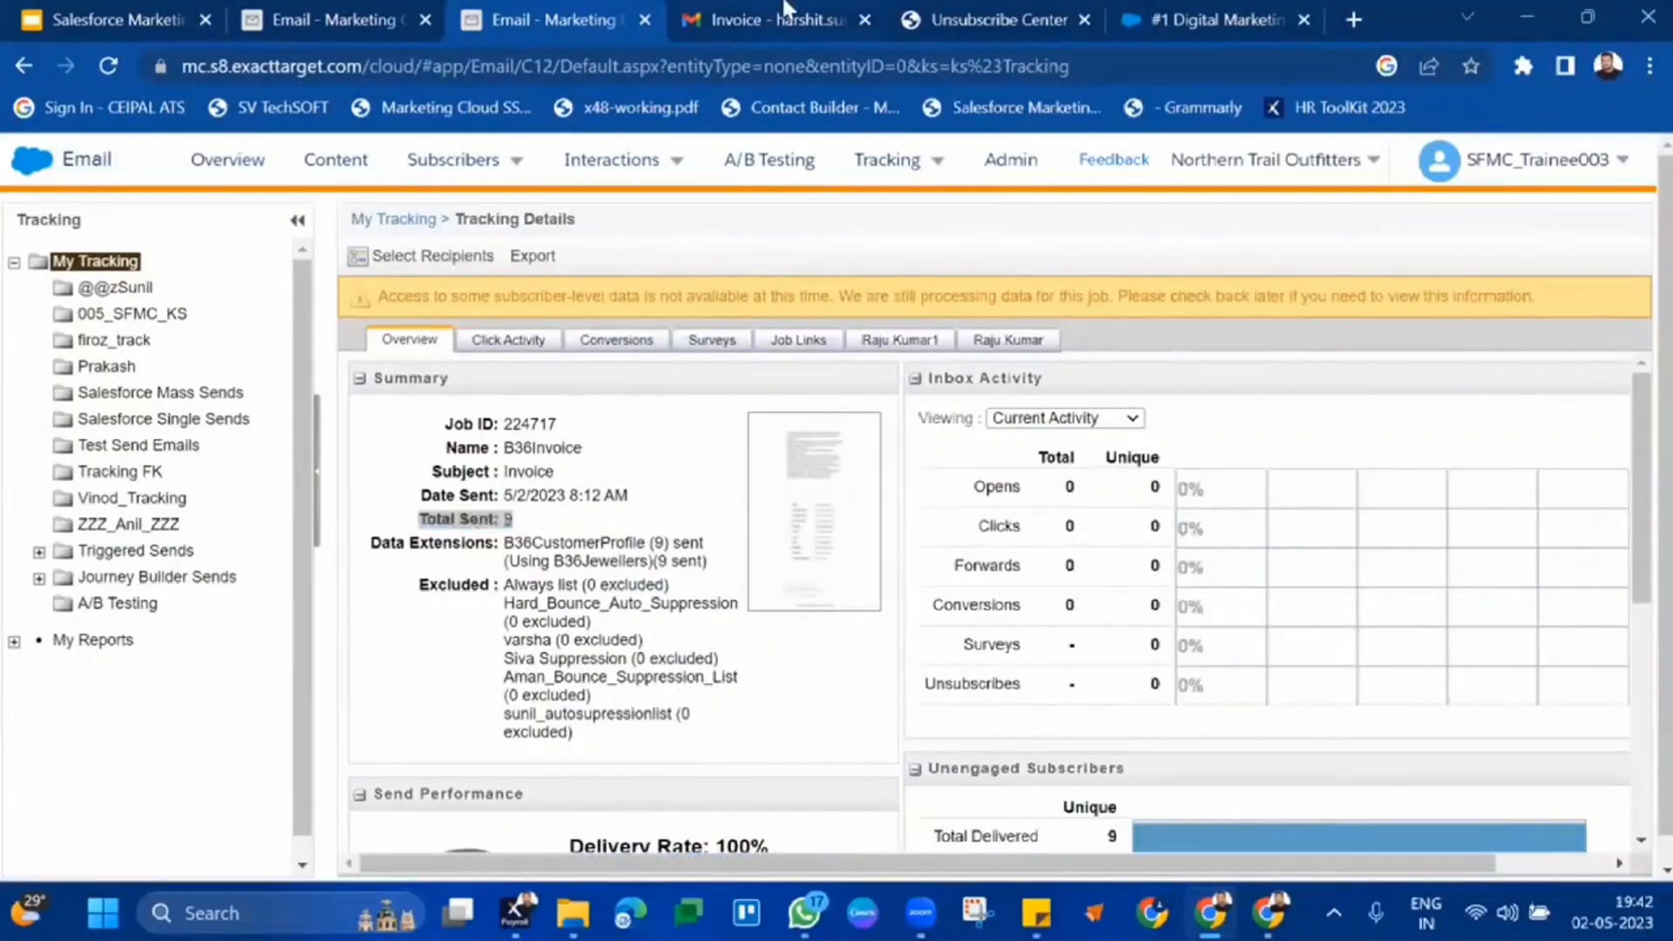
pyautogui.click(456, 249)
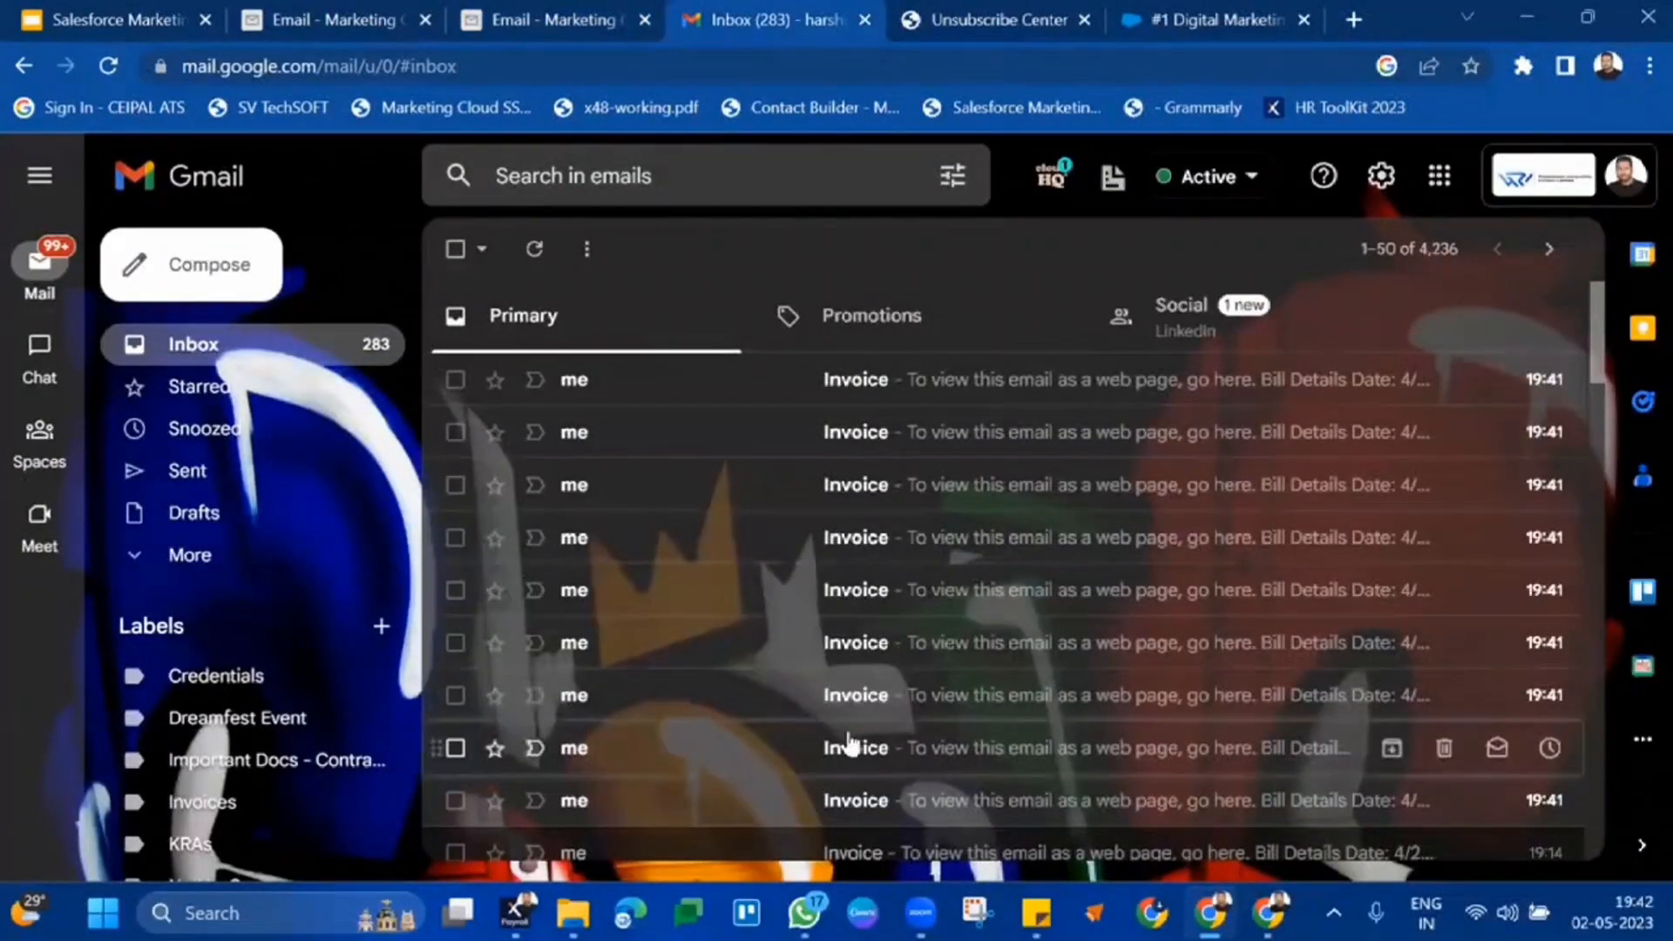
pyautogui.scroll(-1, 945, 640)
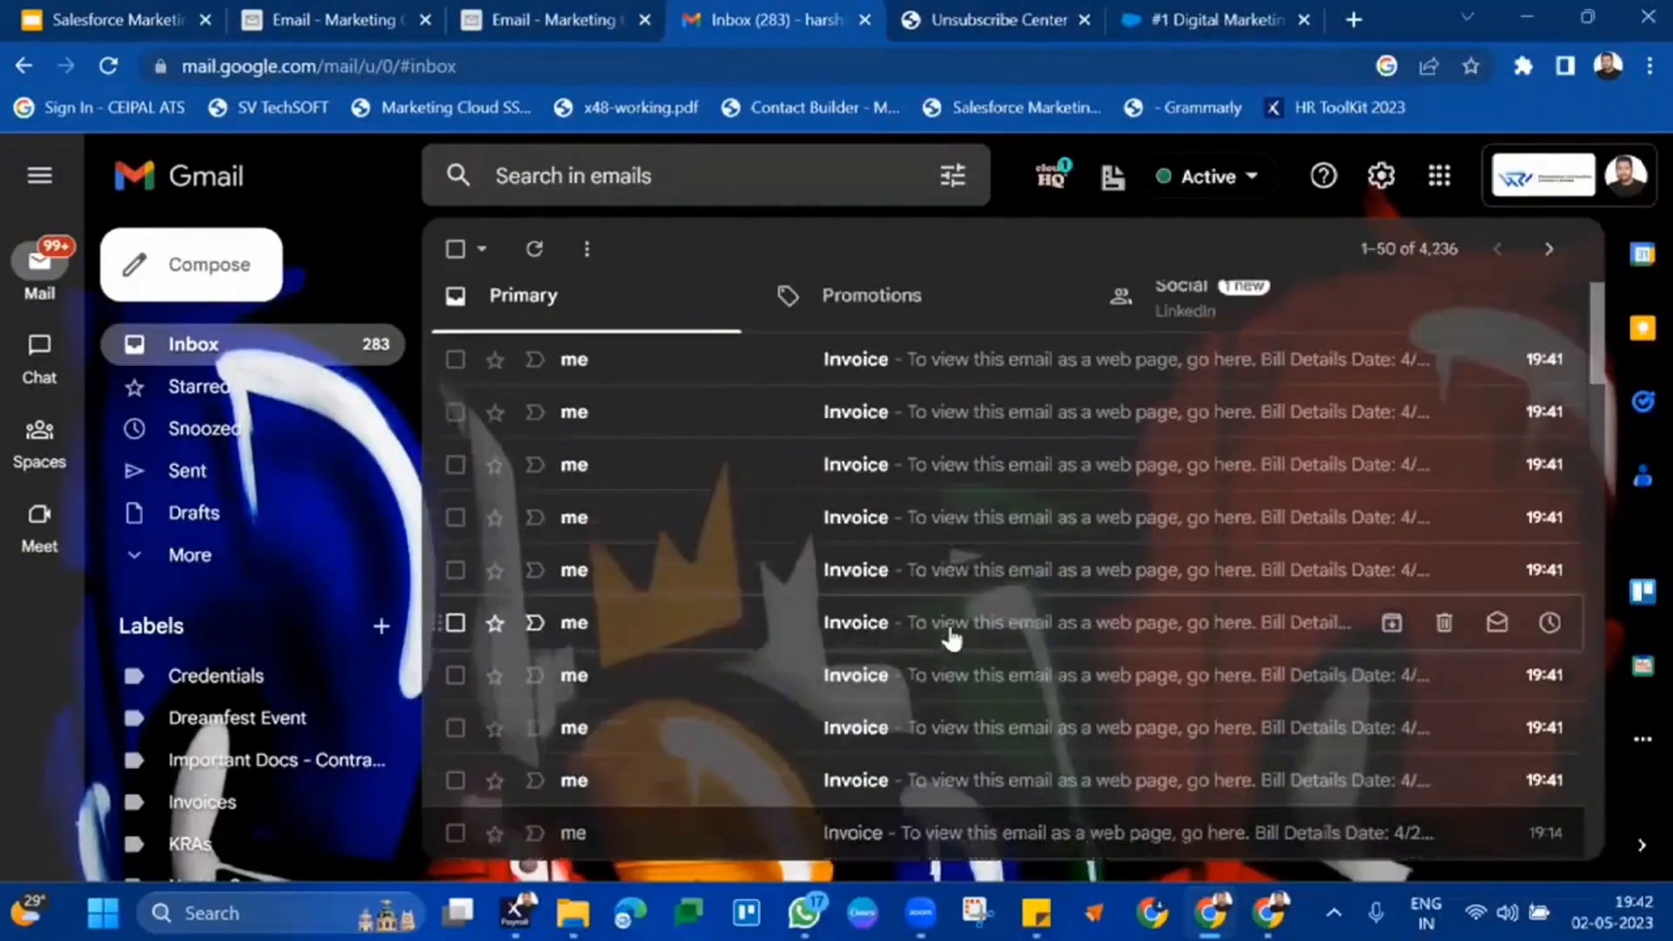
pyautogui.scroll(2, 1001, 527)
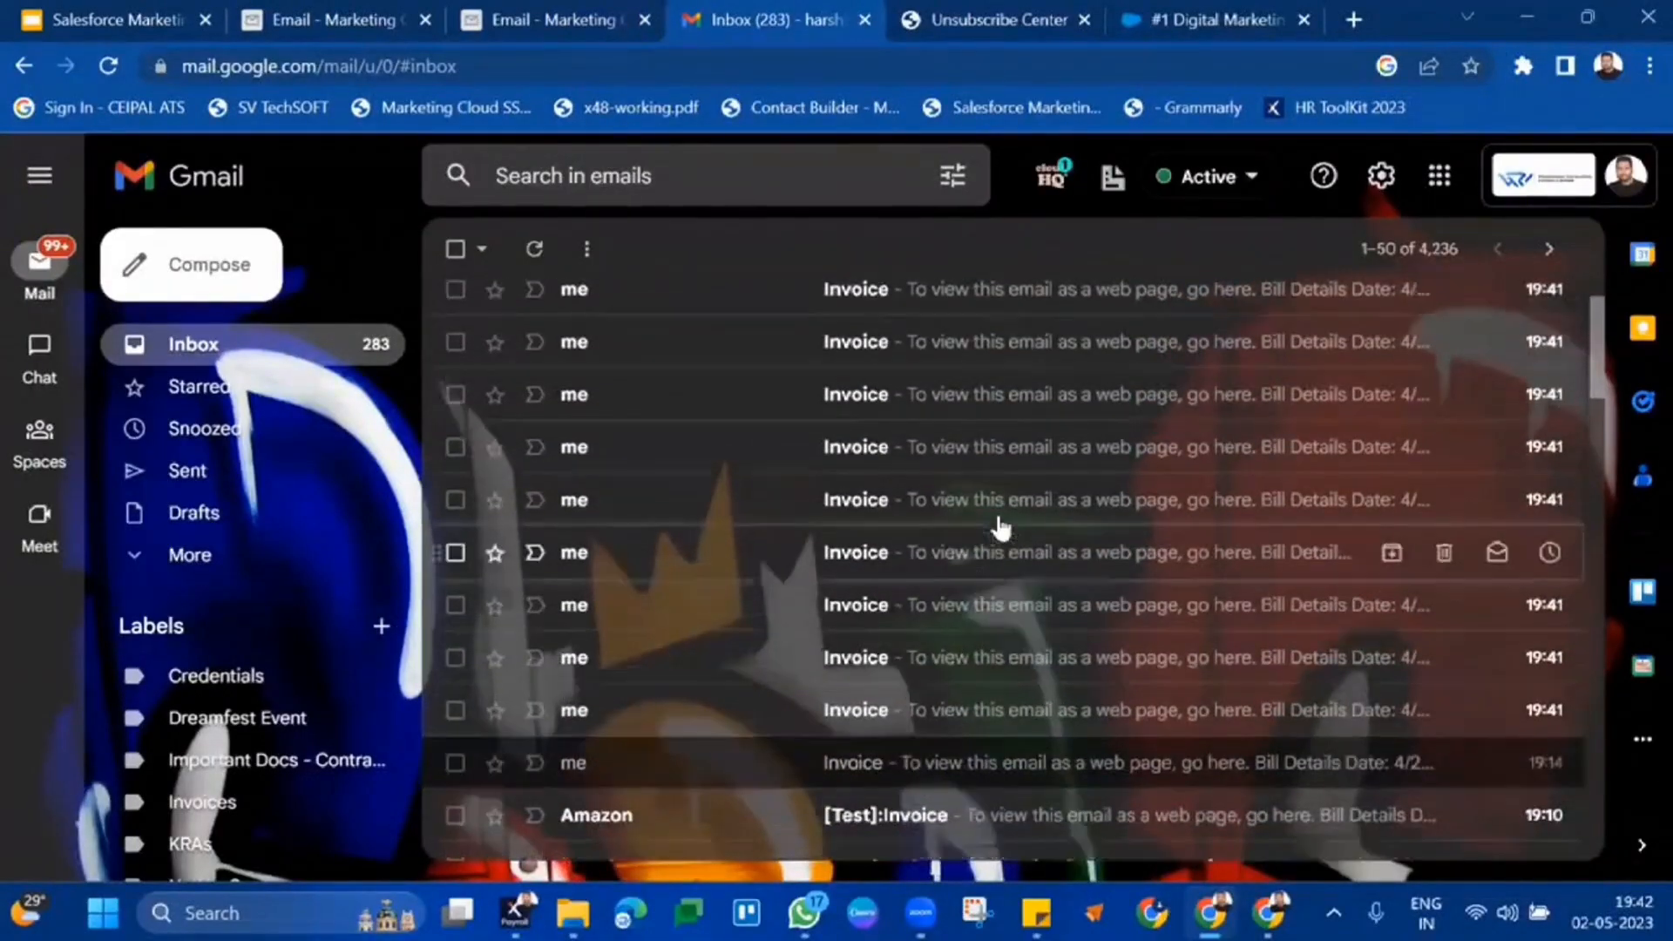
pyautogui.click(996, 390)
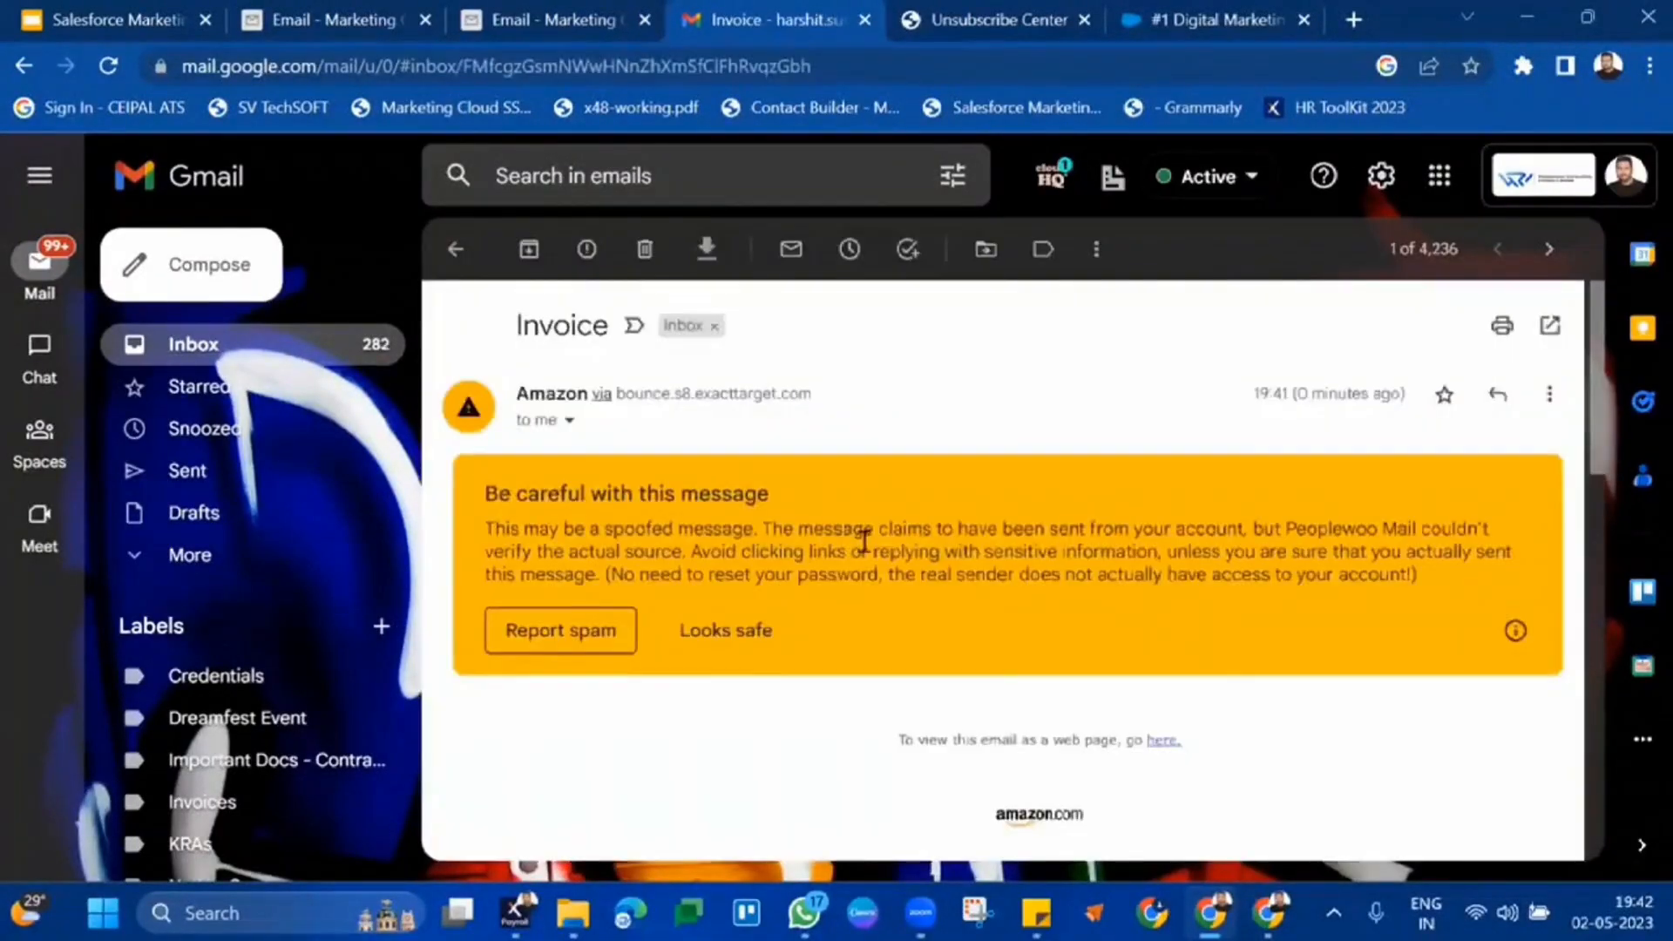
pyautogui.scroll(-12, 863, 542)
pyautogui.scroll(10, 864, 541)
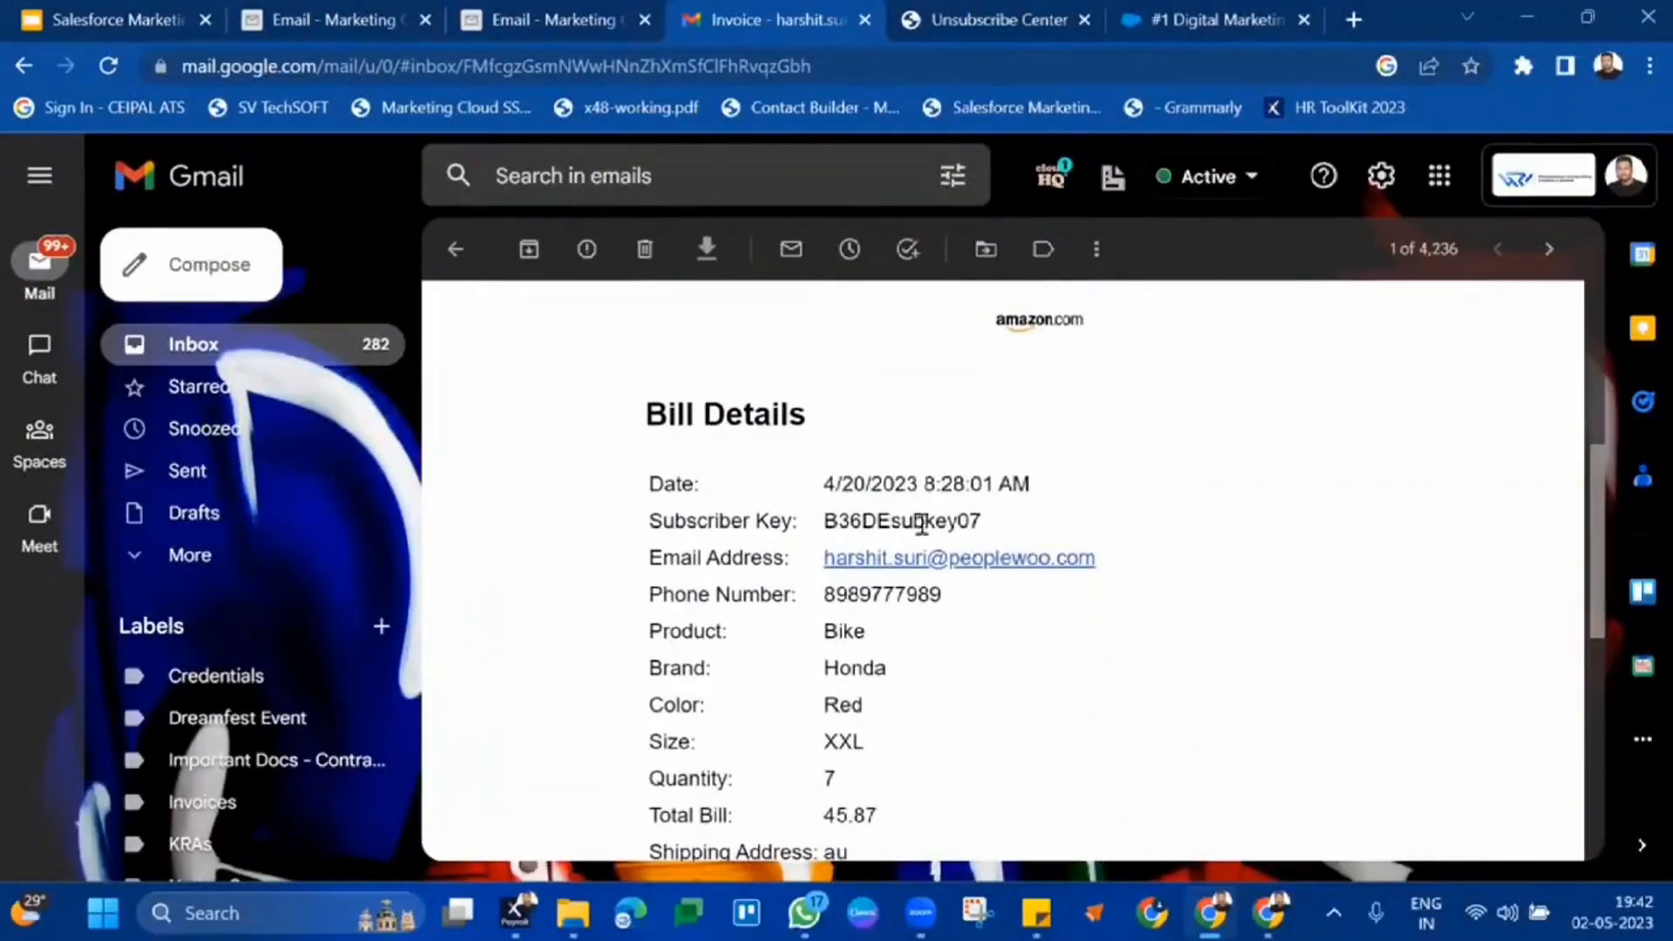
pyautogui.doubleClick(929, 522)
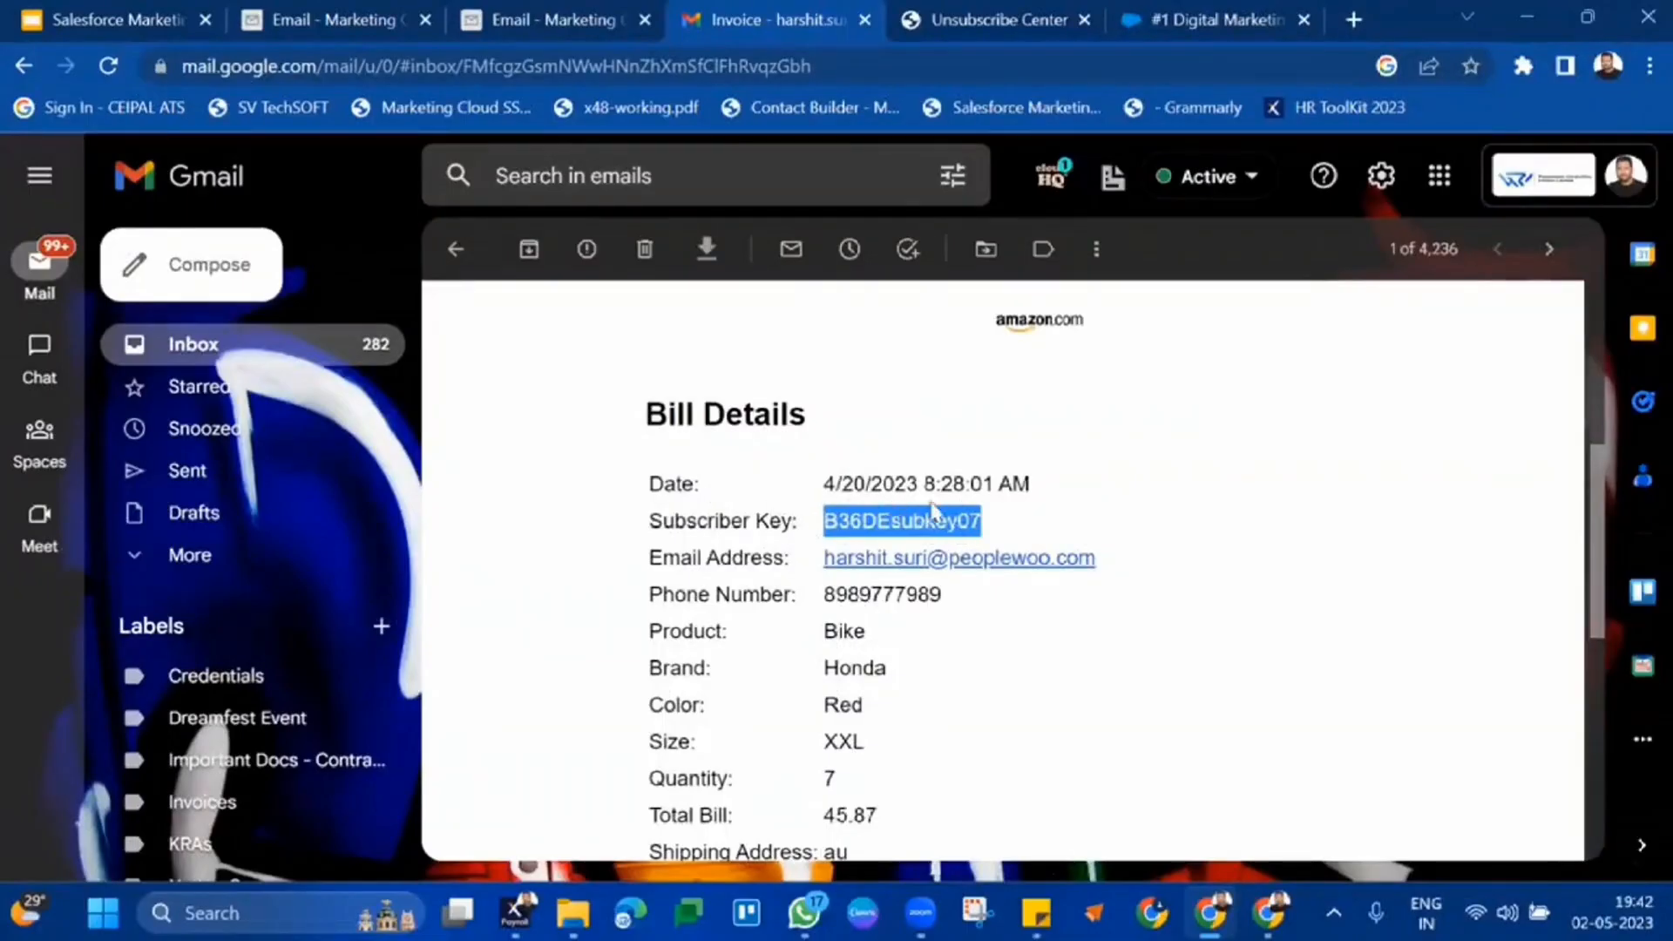
# Step: Unsubscribe from the publication using the Invoice email's footer link and return to the email's bill details
pyautogui.scroll(-1, 1362, 695)
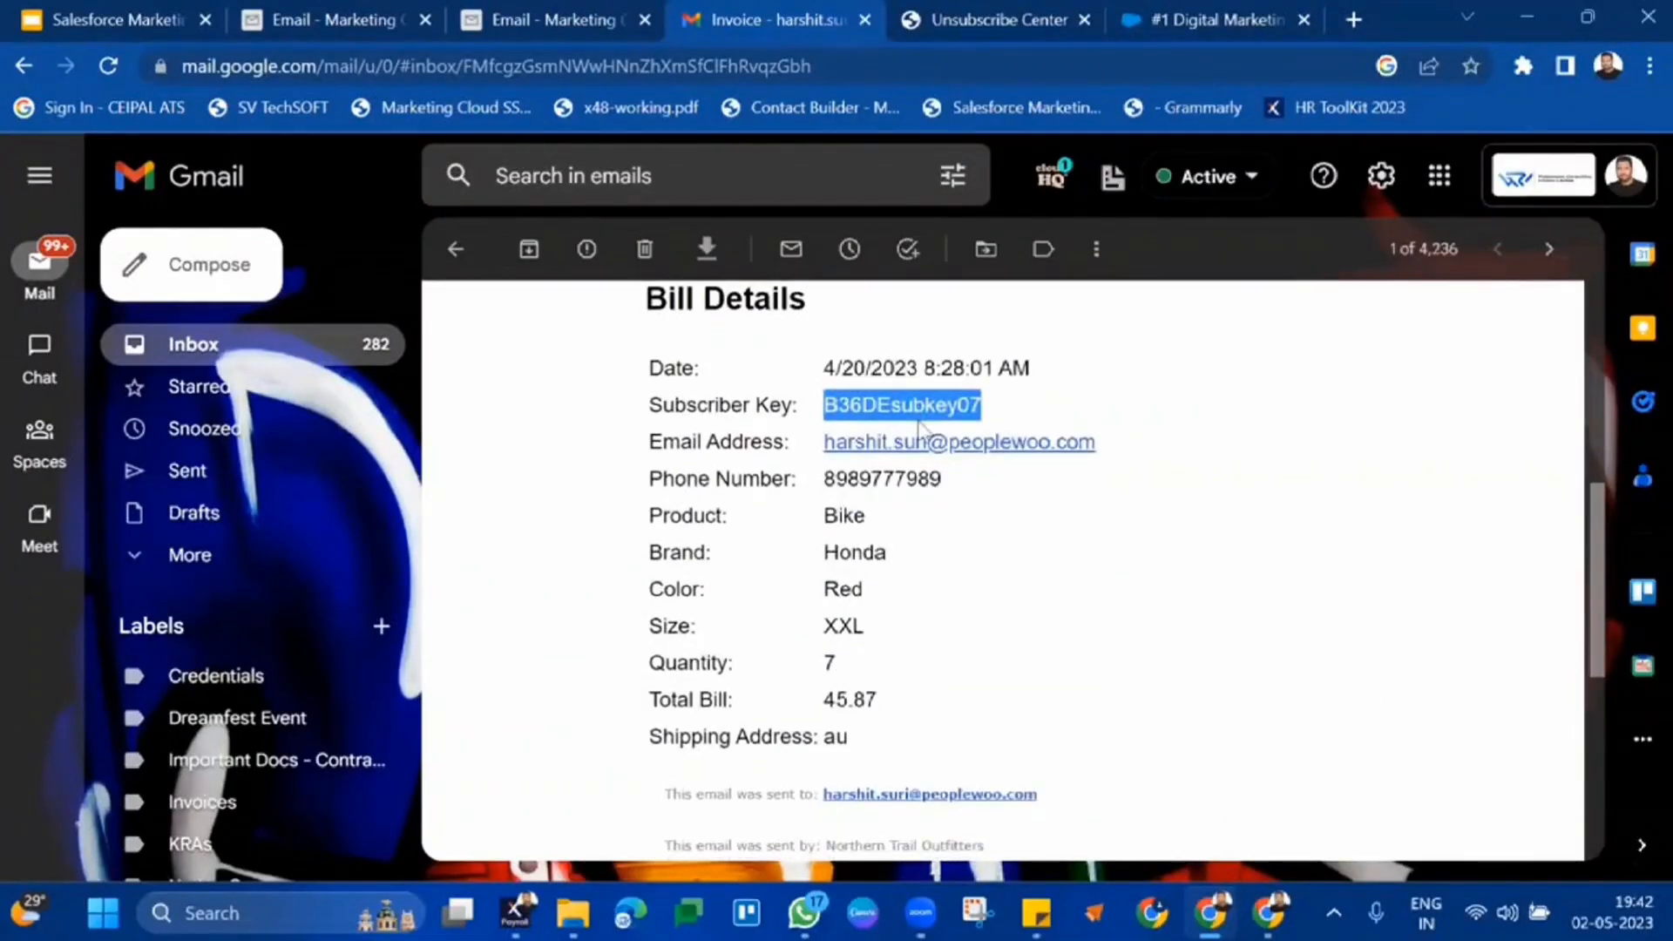
pyautogui.scroll(-3, 1122, 568)
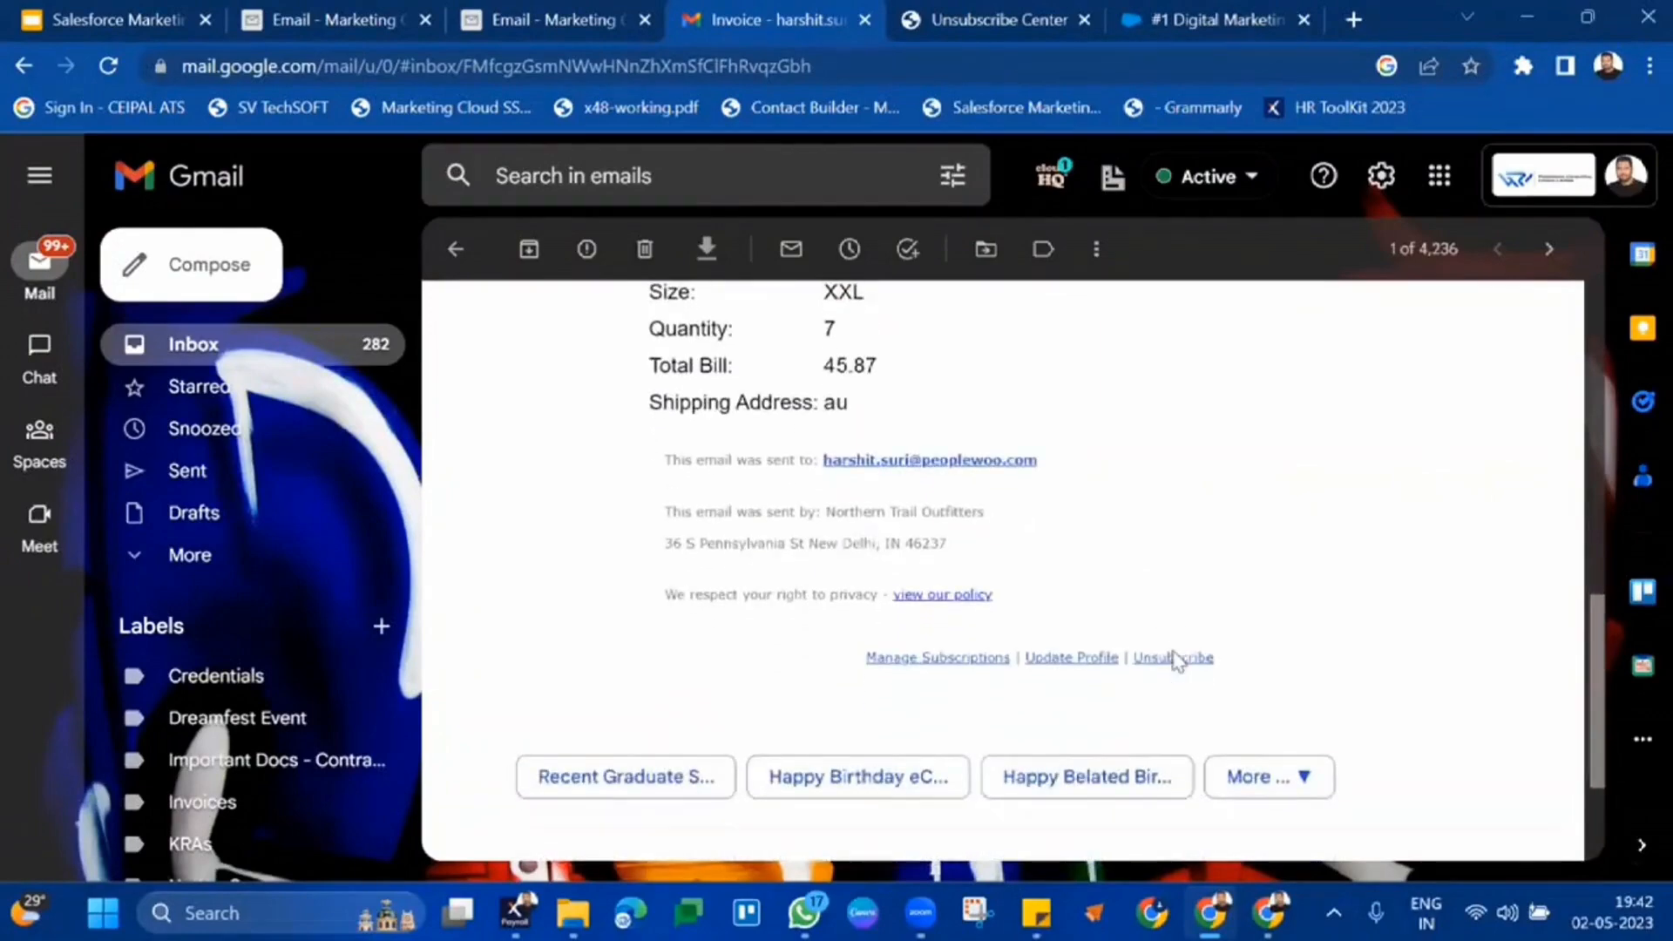
pyautogui.click(1175, 660)
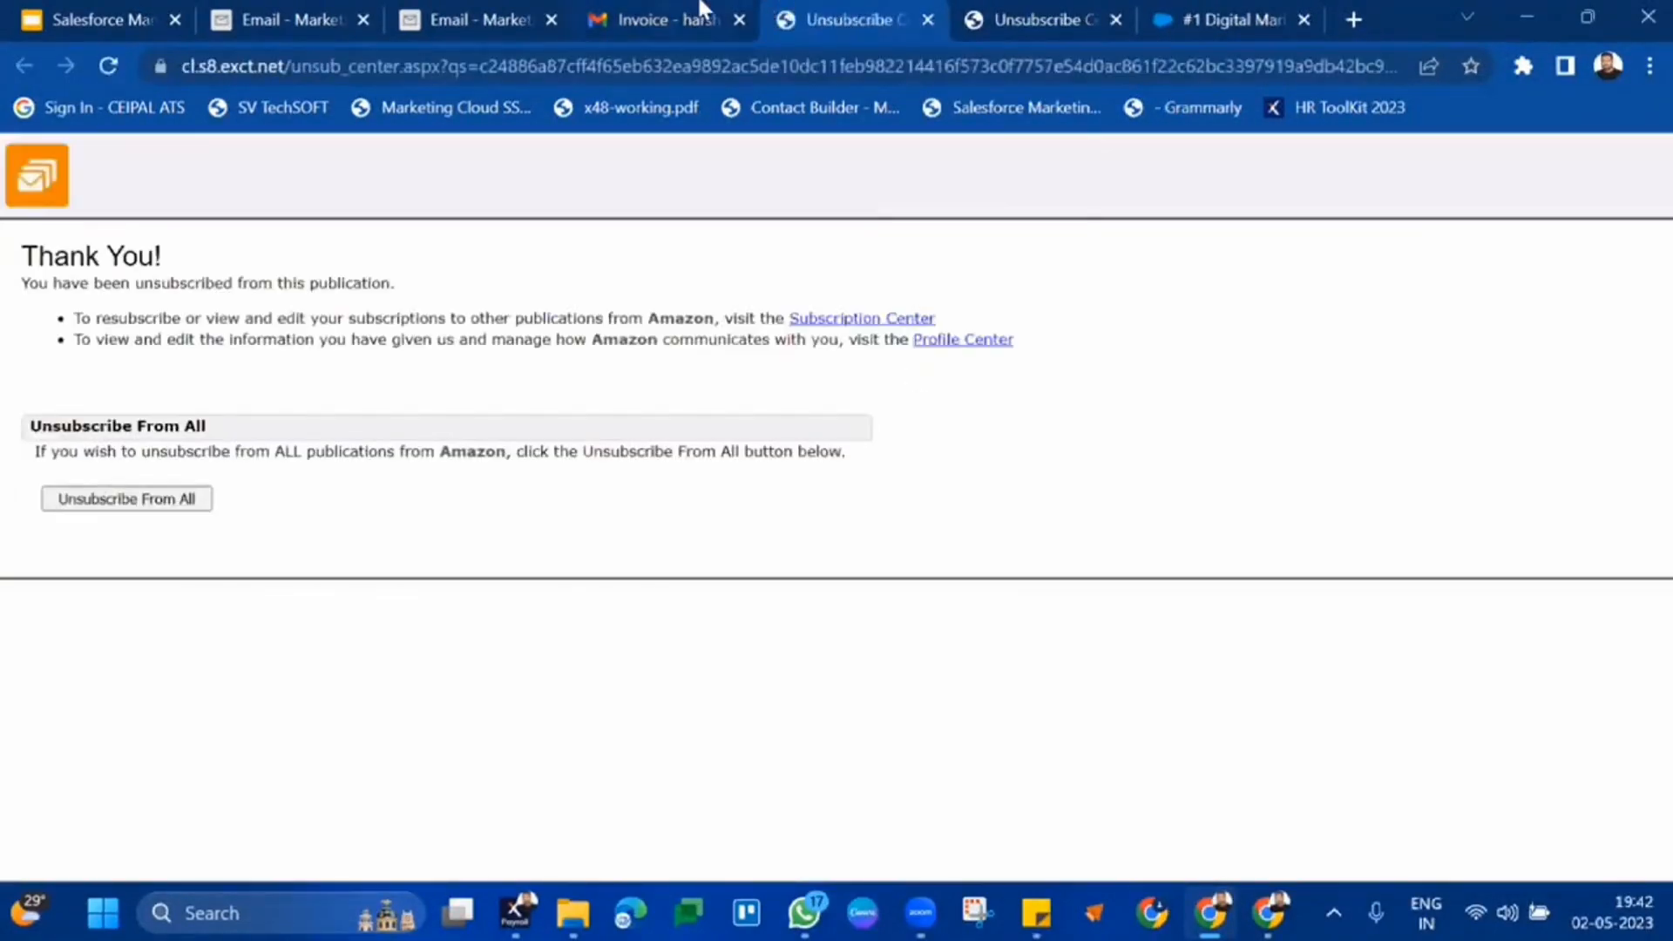
pyautogui.click(702, 13)
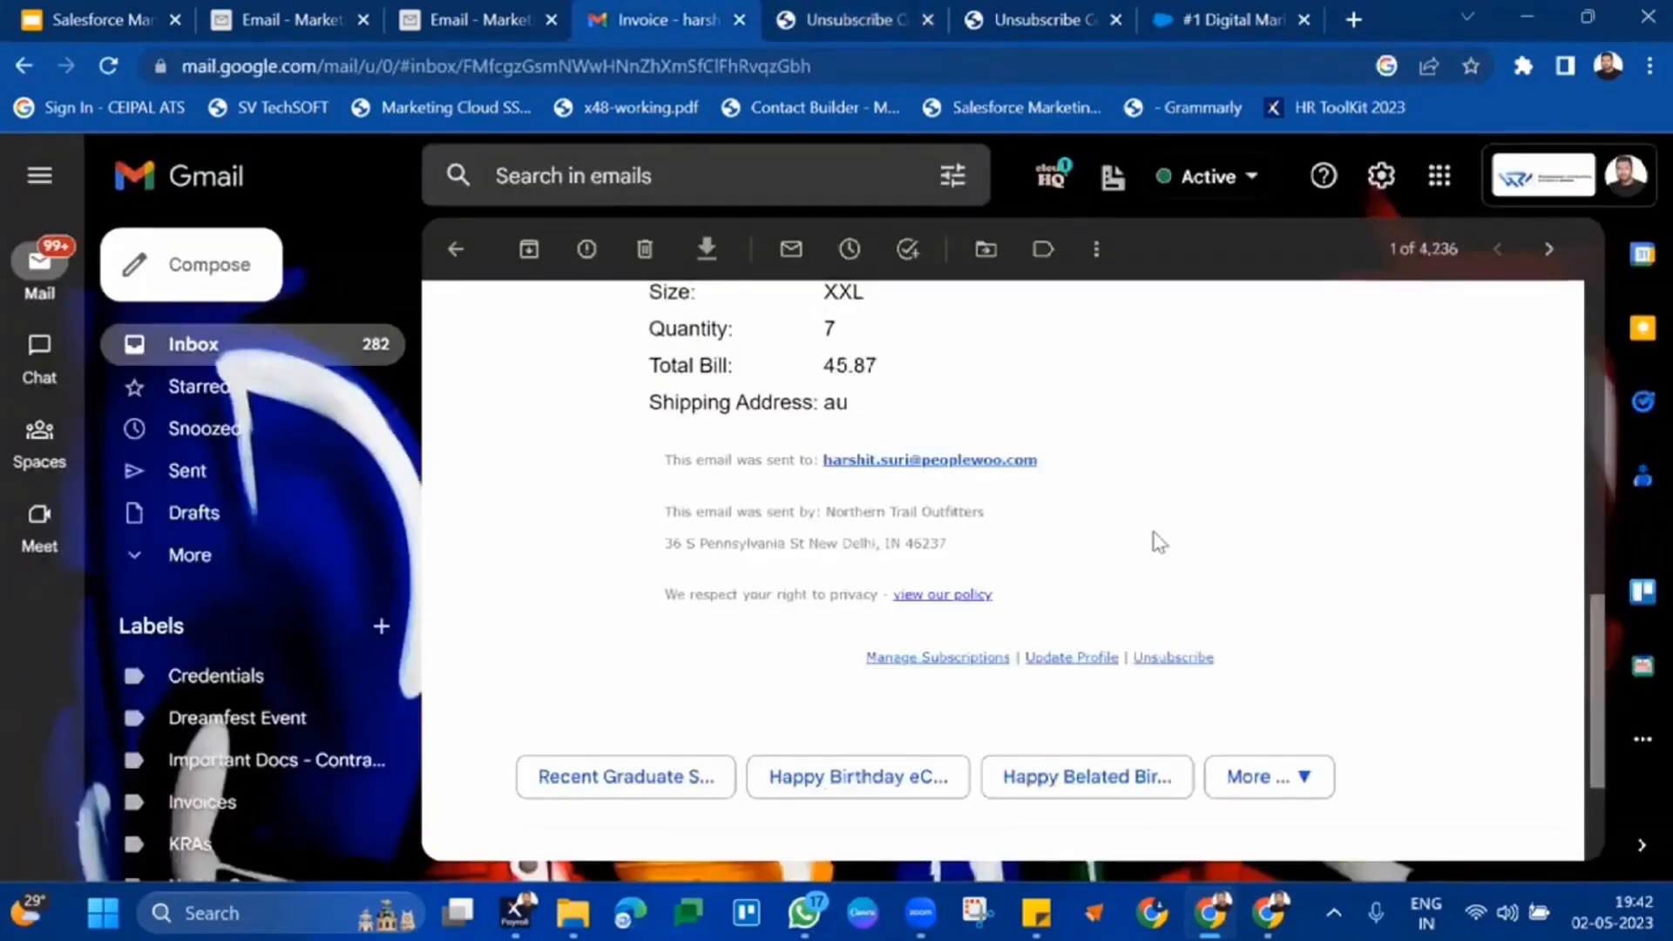
pyautogui.scroll(5, 1157, 541)
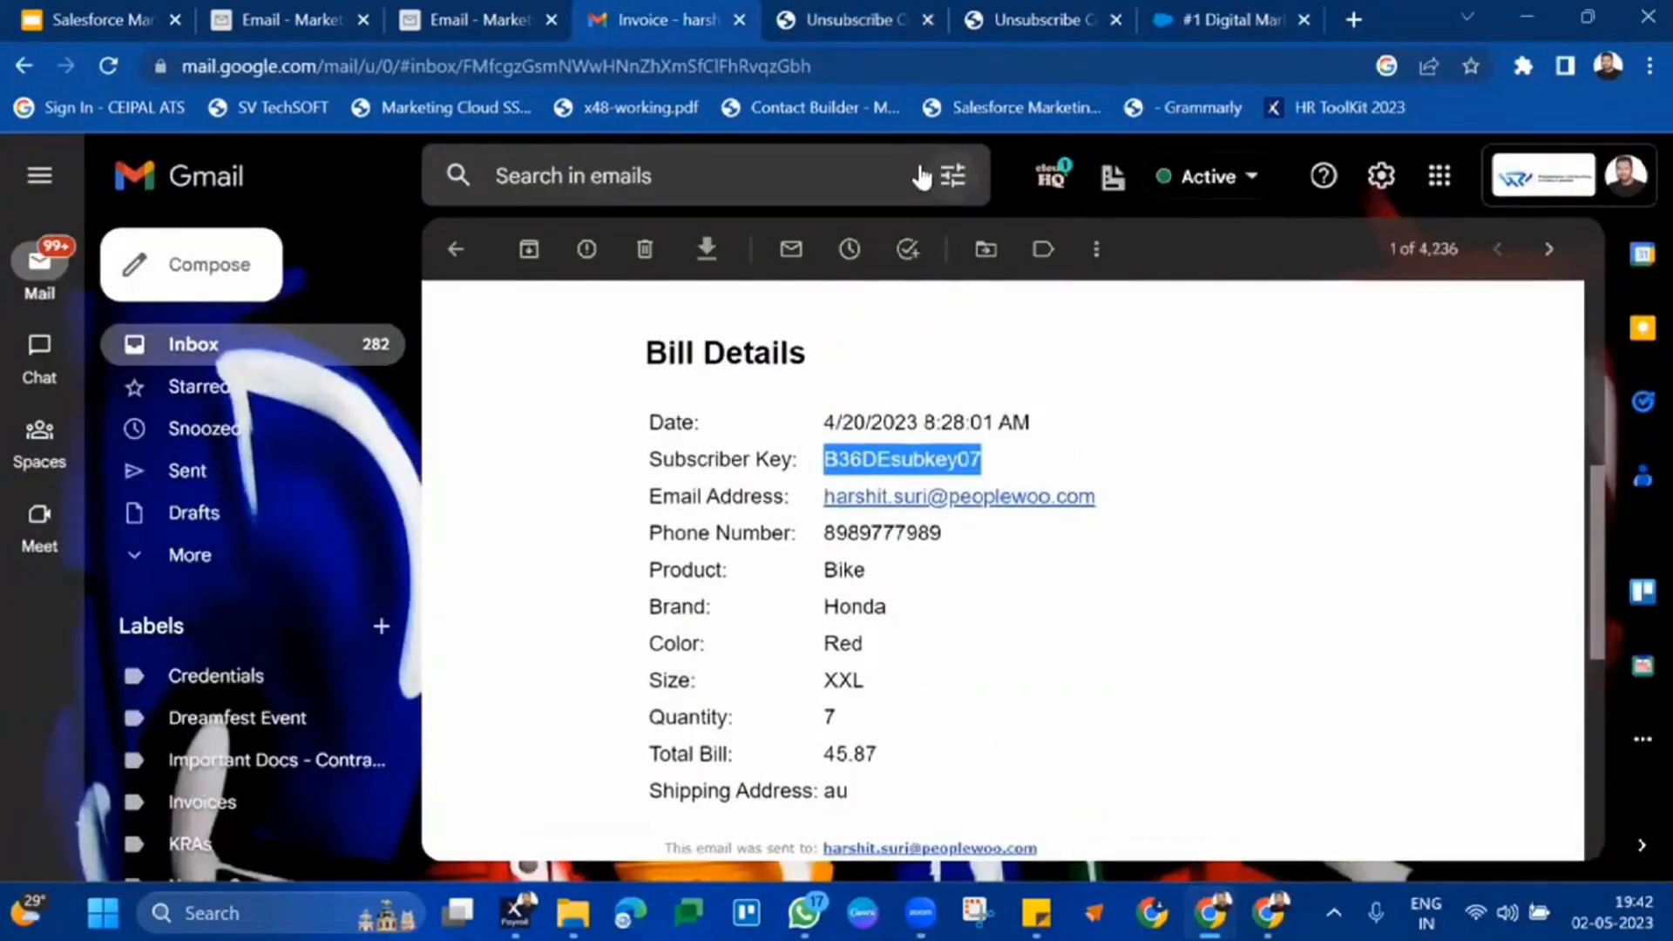
# Step: Switch back to Email Studio, show the All Subscribers list and open its subscriber search
pyautogui.click(488, 19)
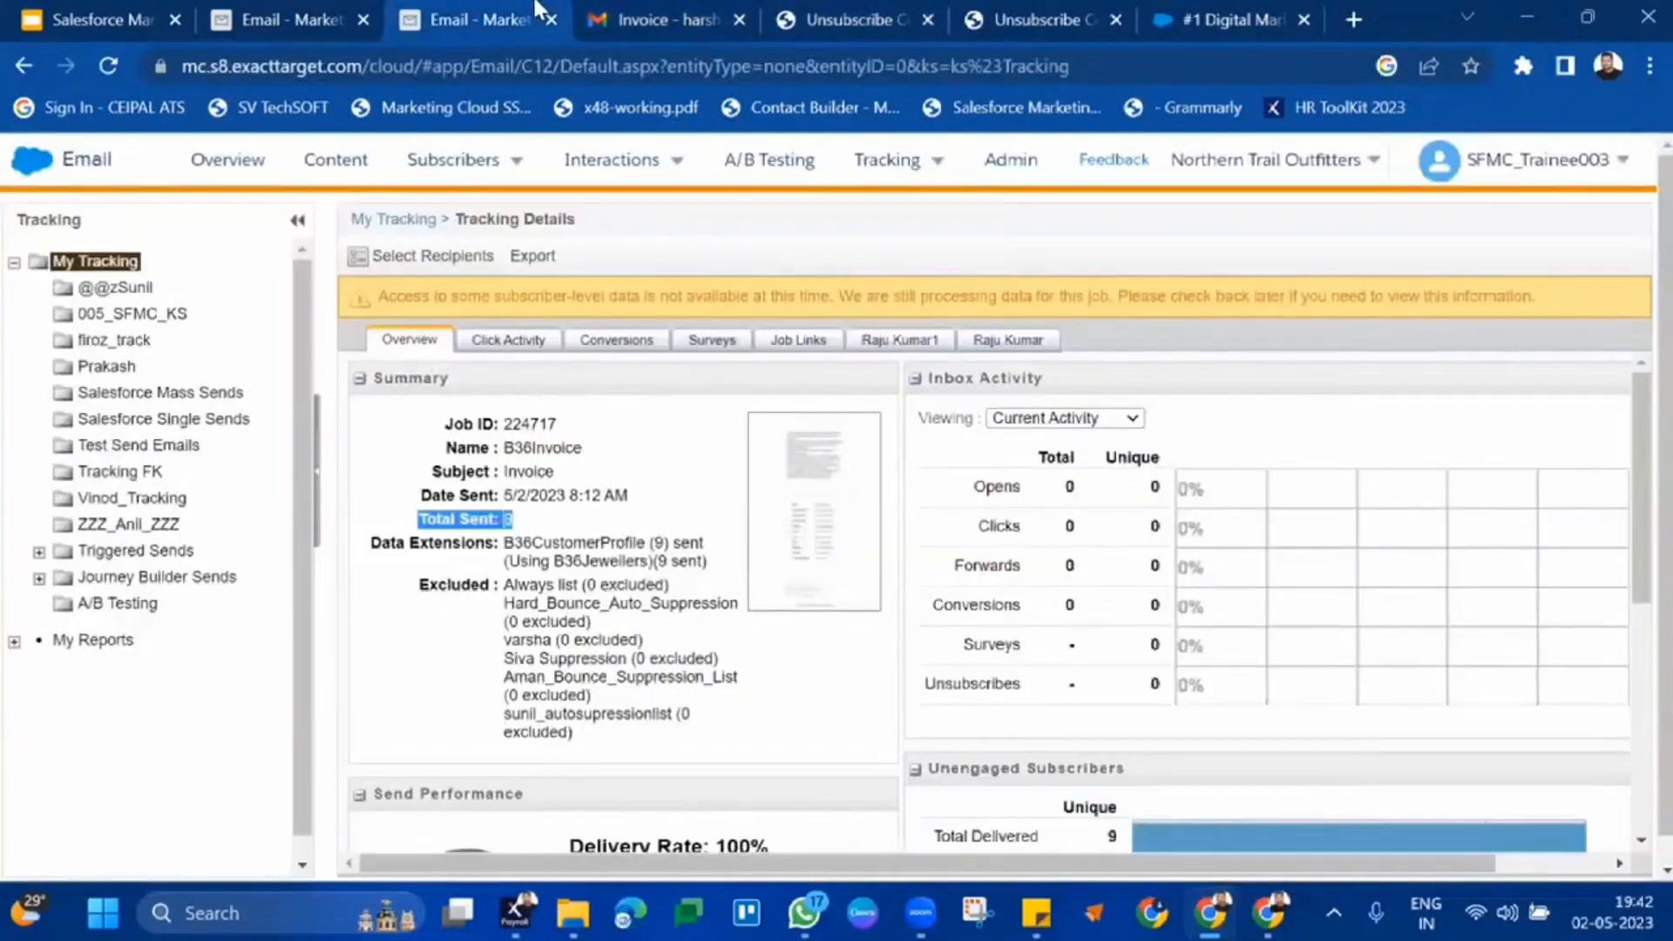
pyautogui.moveTo(462, 162)
pyautogui.click(494, 218)
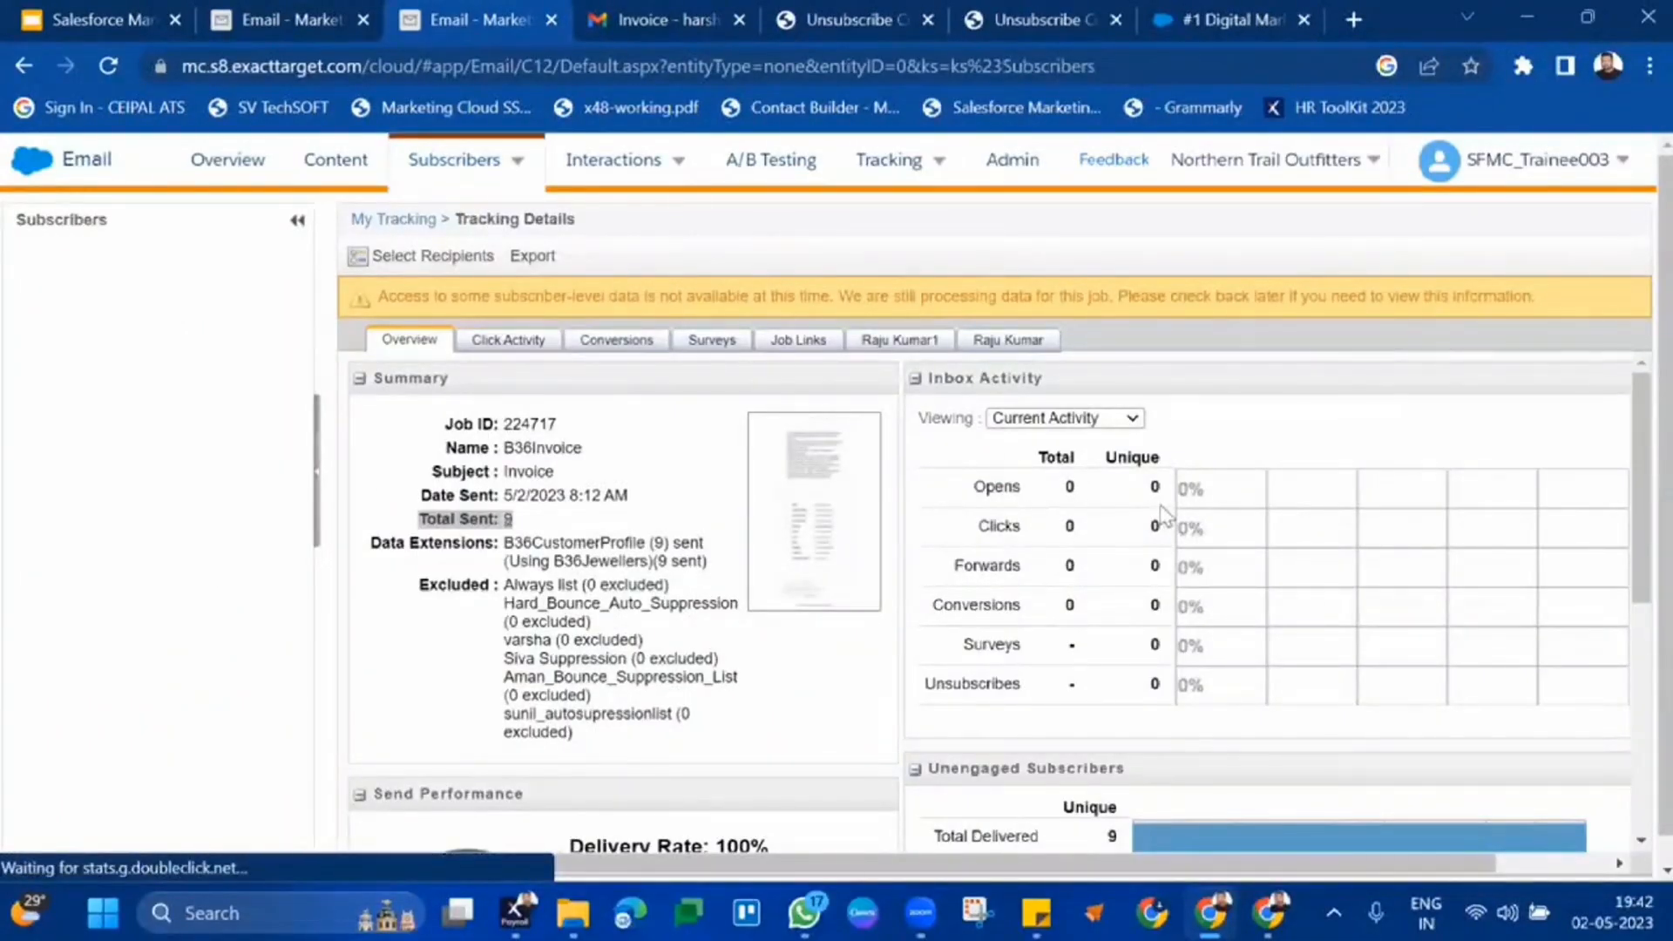
pyautogui.moveTo(443, 175)
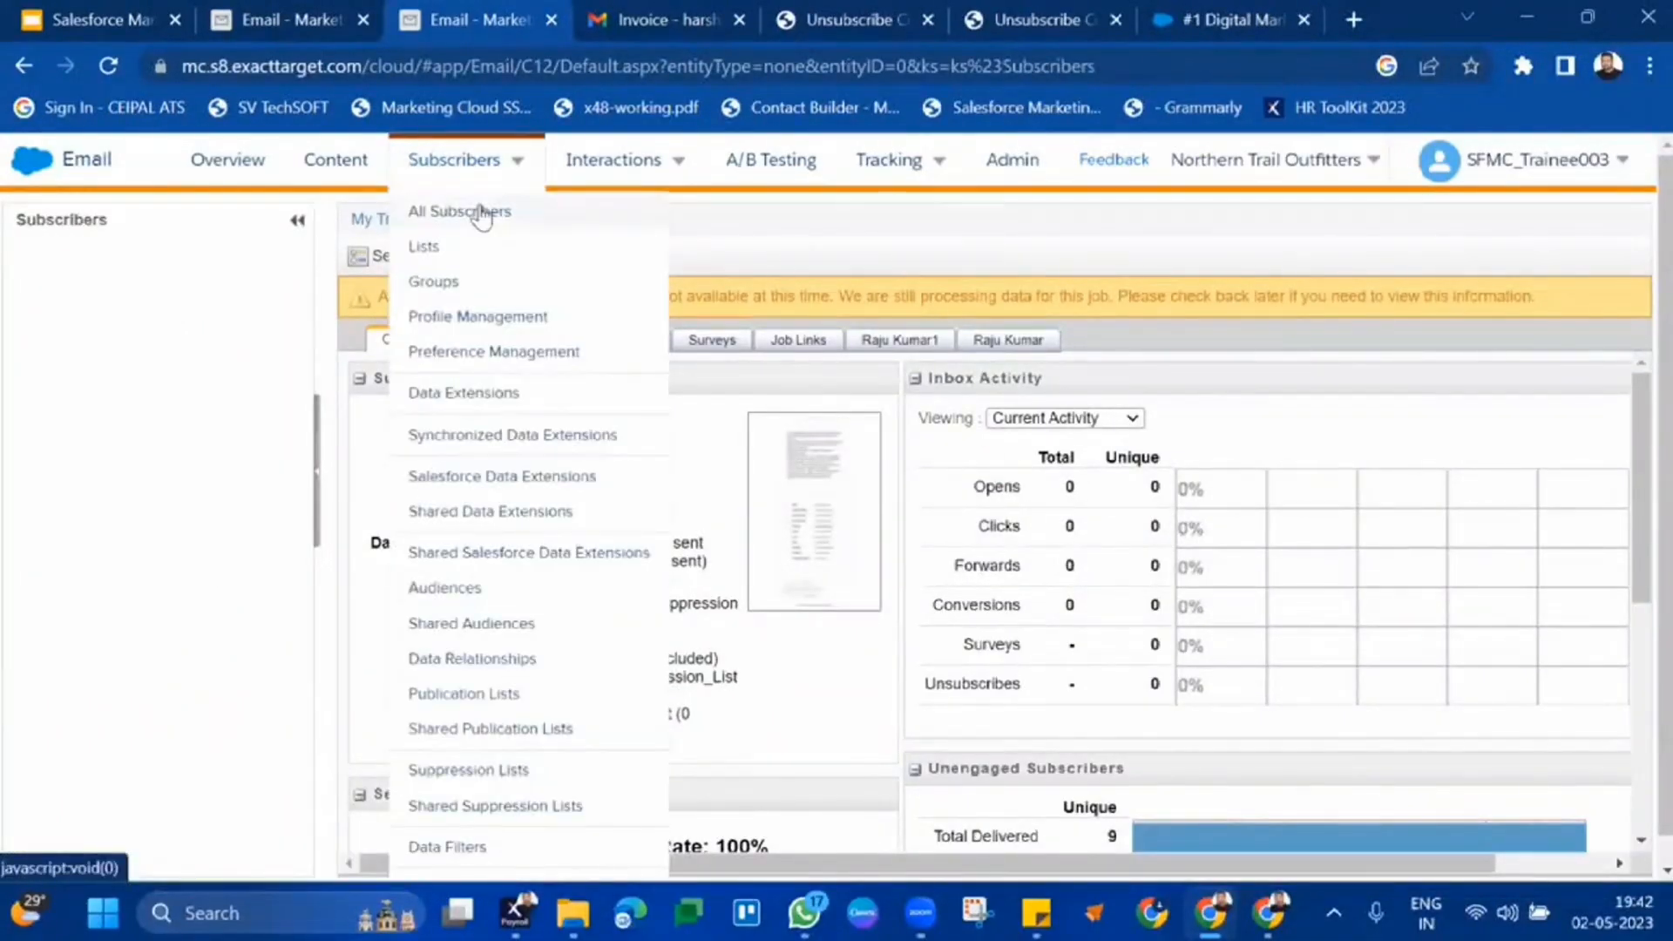
pyautogui.click(481, 216)
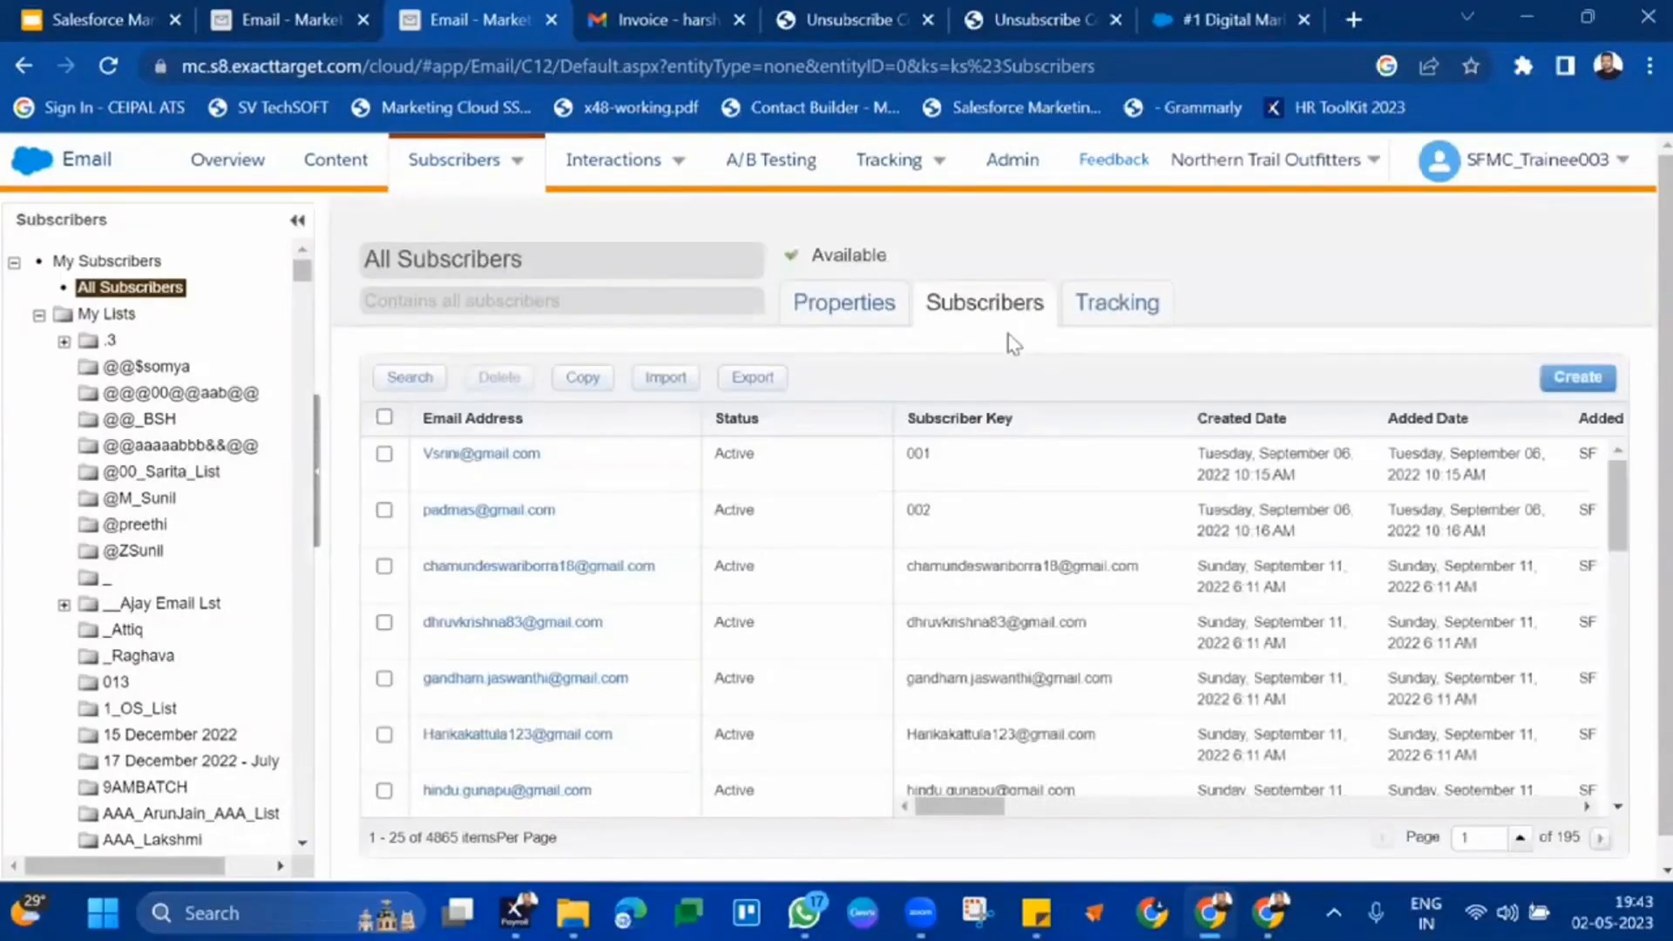
pyautogui.click(408, 377)
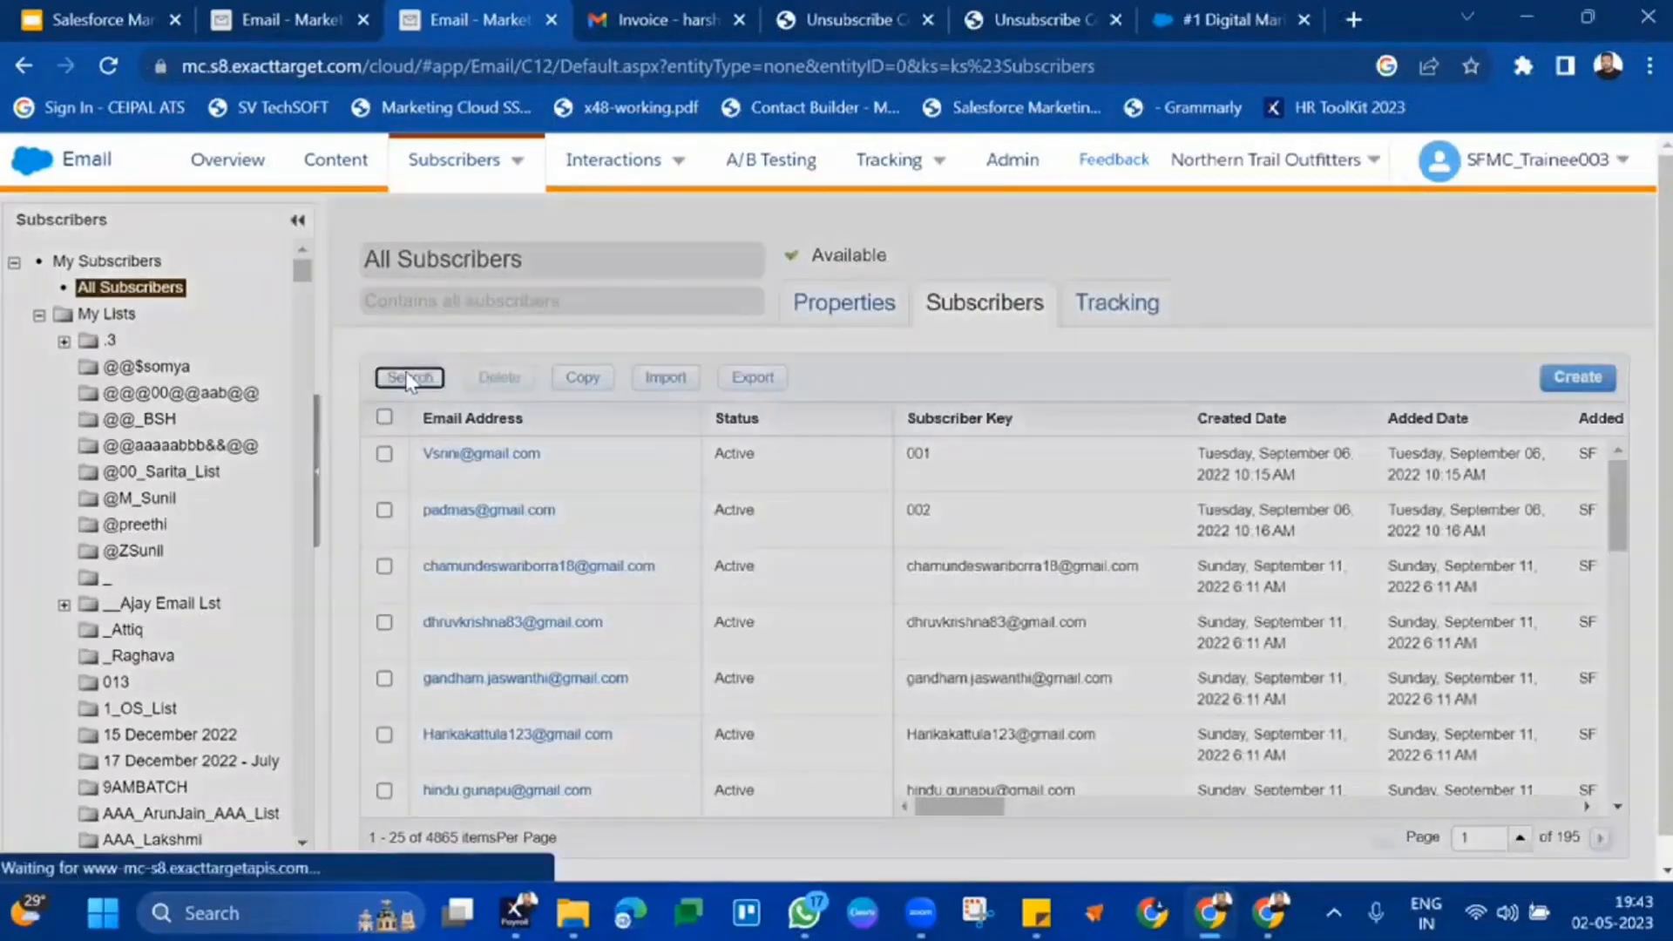
# Step: Copy the subscriber key from the Invoice email in Gmail and return to the subscriber search in Email Studio
pyautogui.click(655, 16)
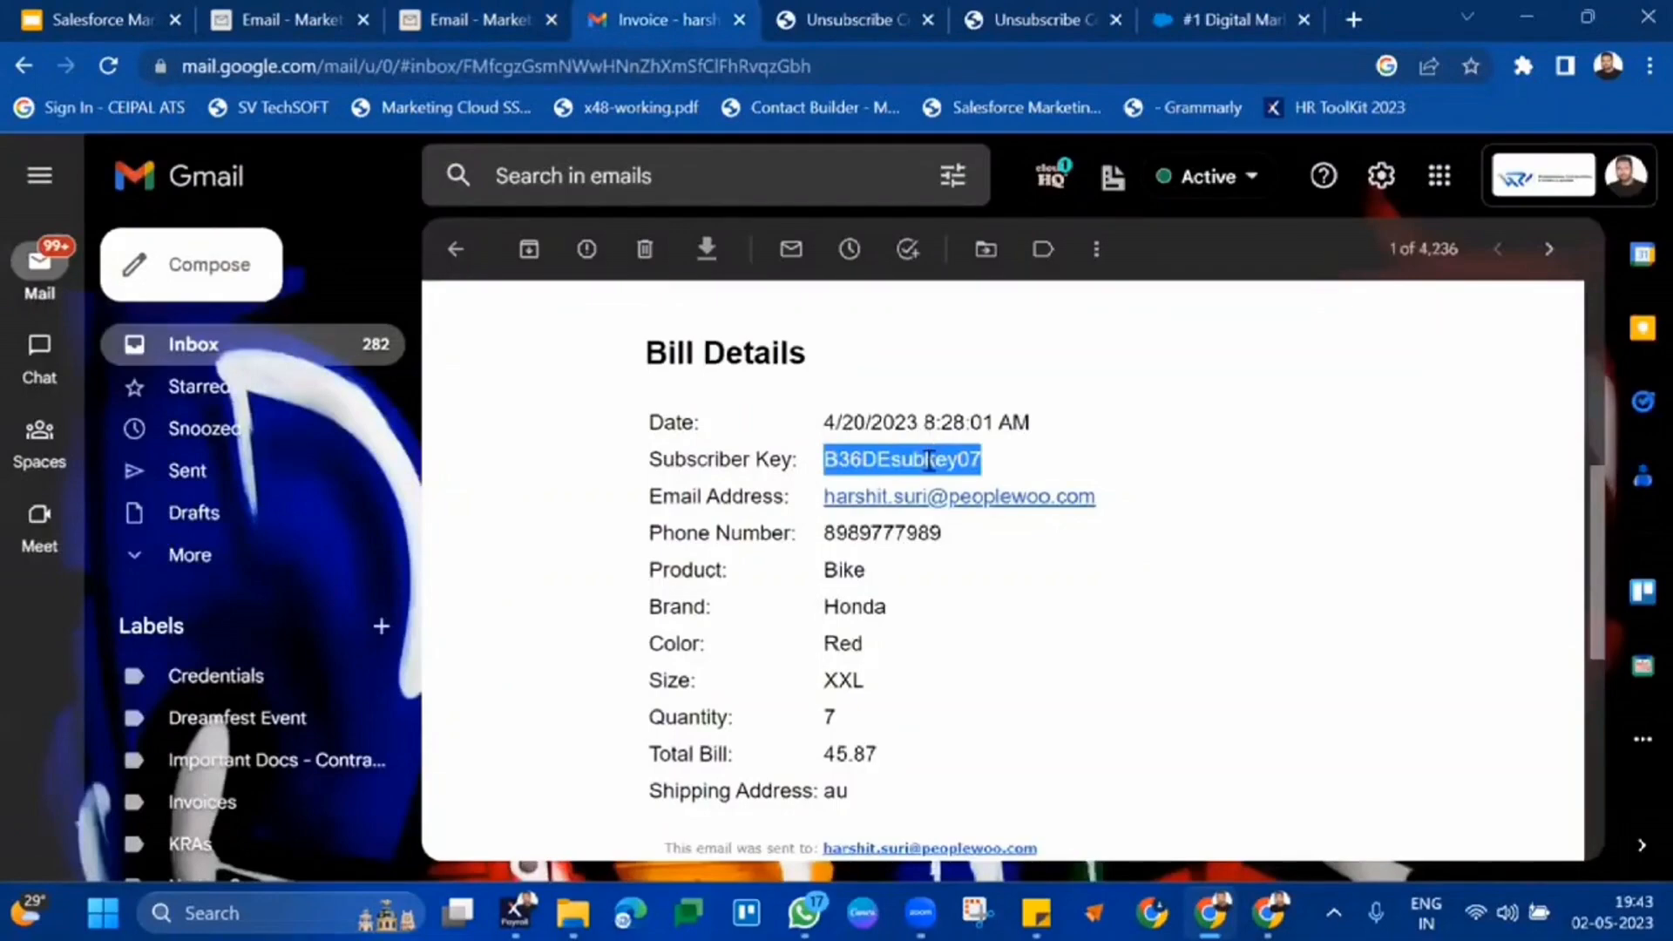
pyautogui.rightClick(928, 461)
pyautogui.click(956, 482)
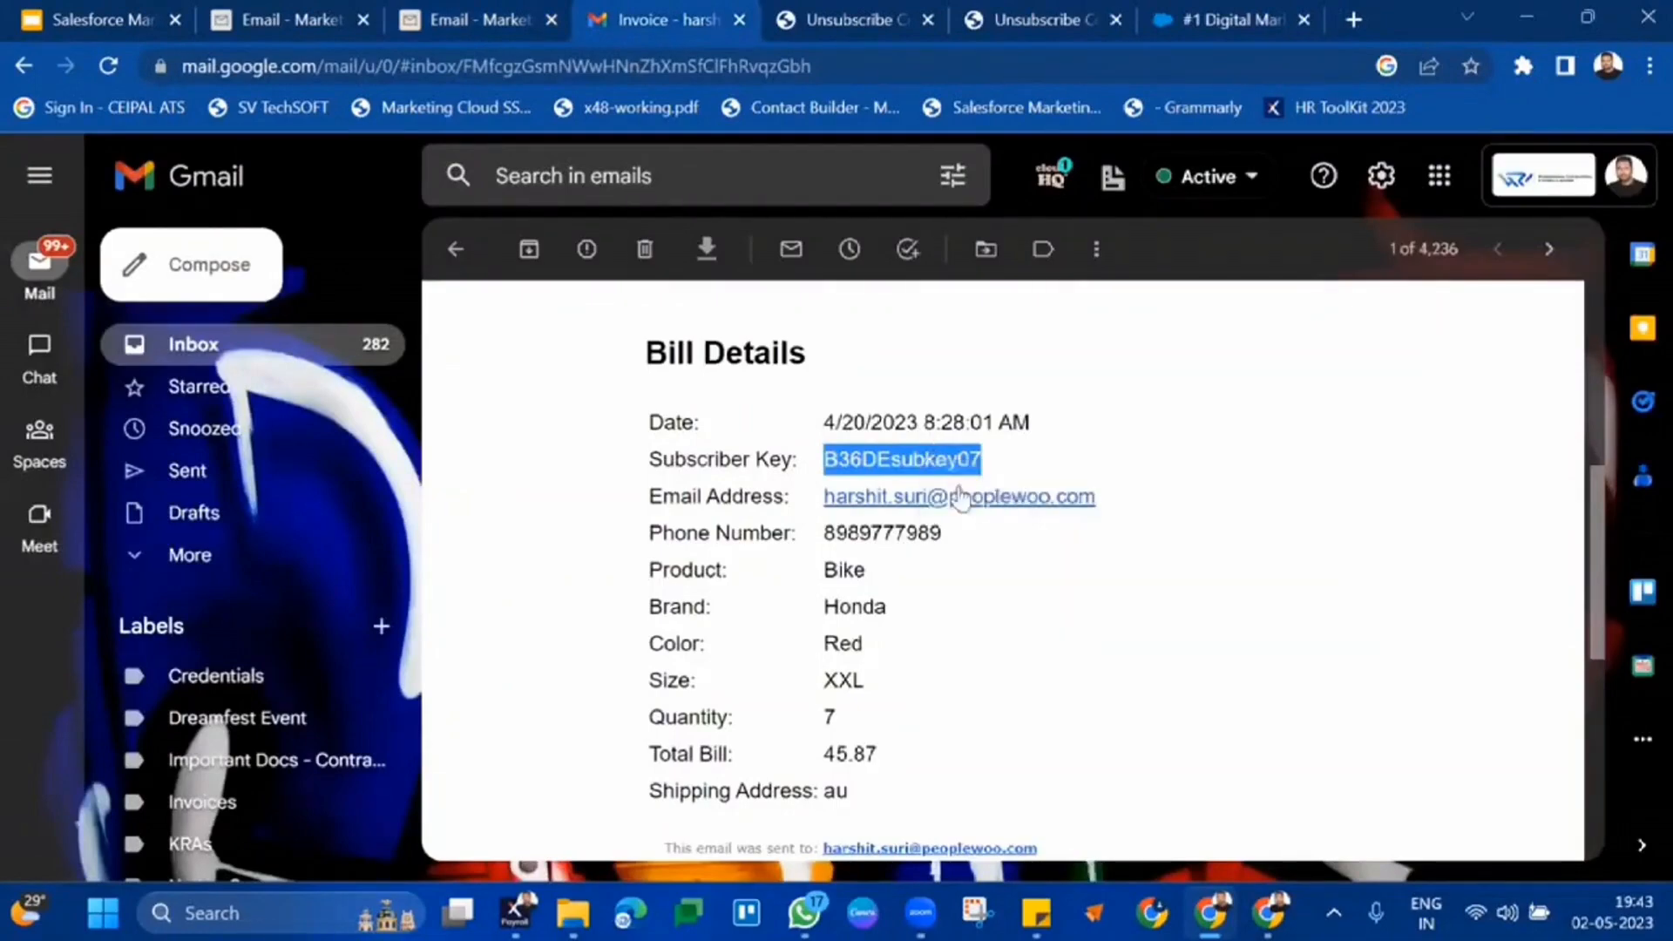
pyautogui.click(478, 15)
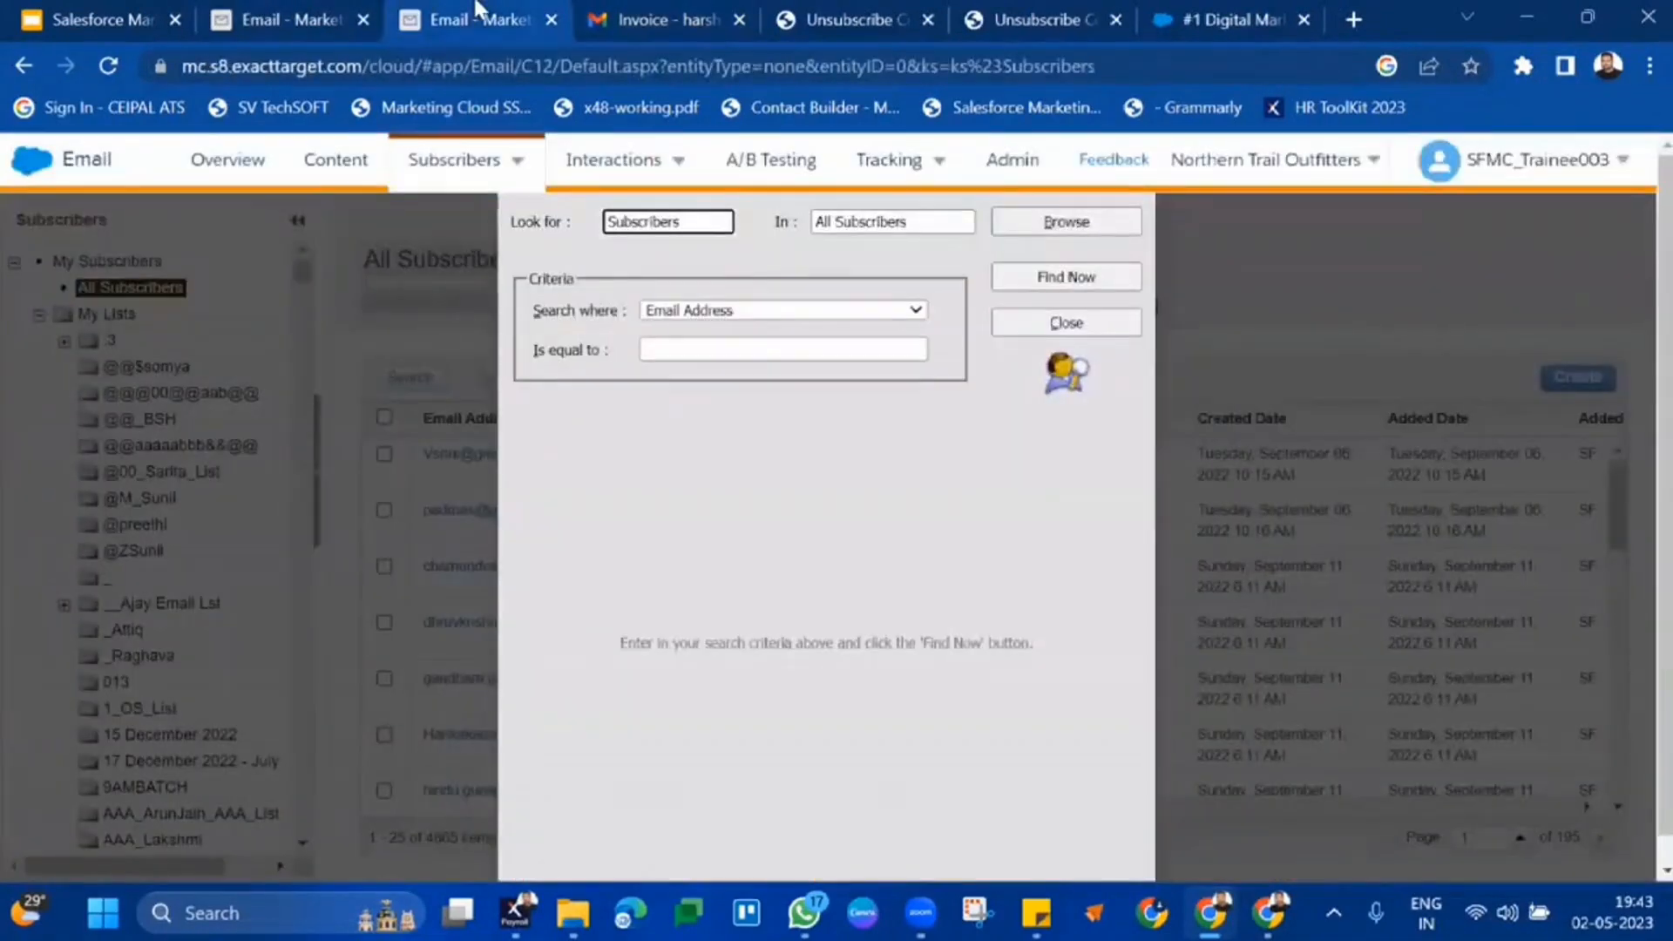
# Step: Search All Subscribers where Subscriber Key equals the key copied from the Invoice email
pyautogui.click(858, 312)
pyautogui.click(819, 402)
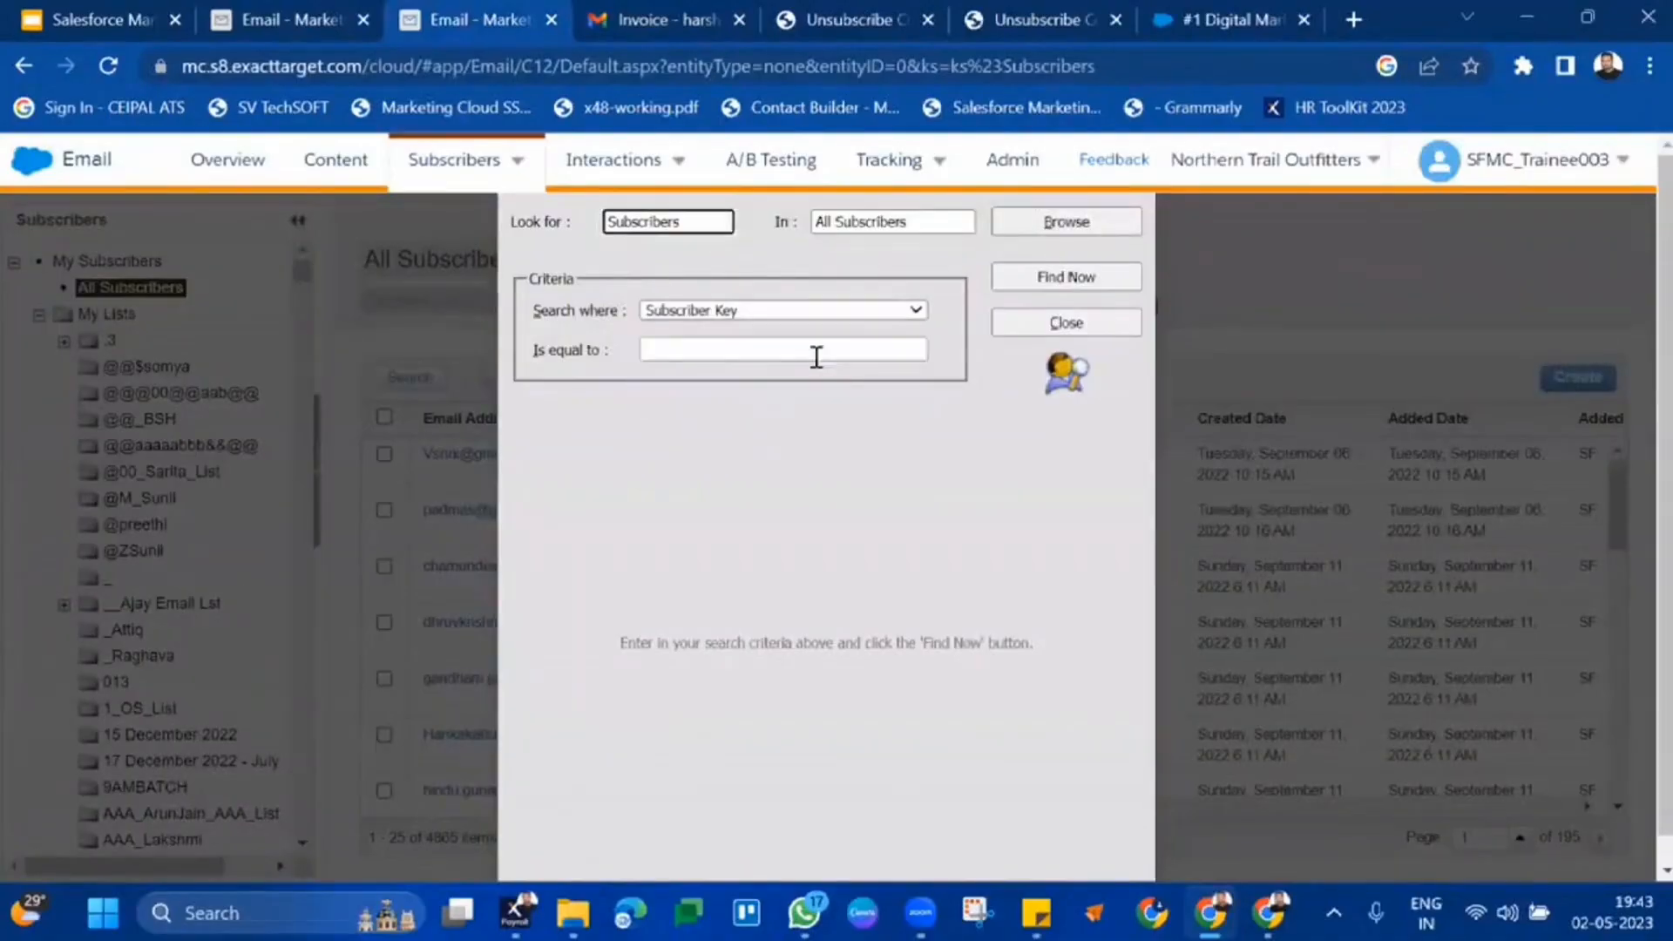
pyautogui.click(815, 352)
pyautogui.hotkey('ctrl', 'v')
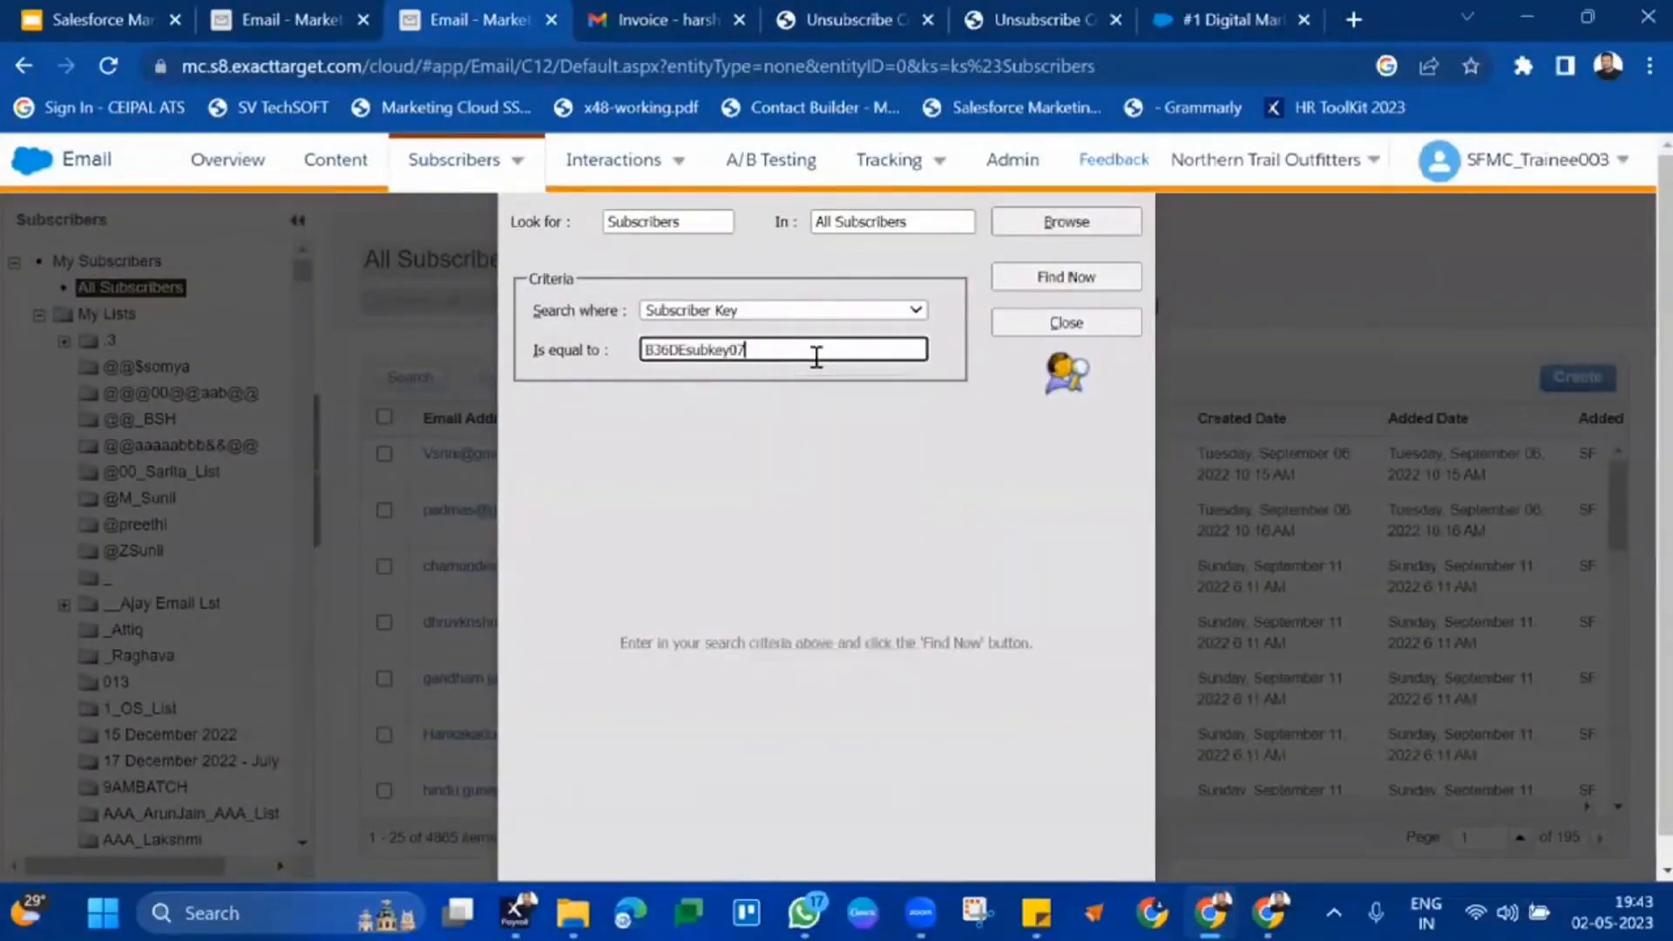
pyautogui.click(1058, 287)
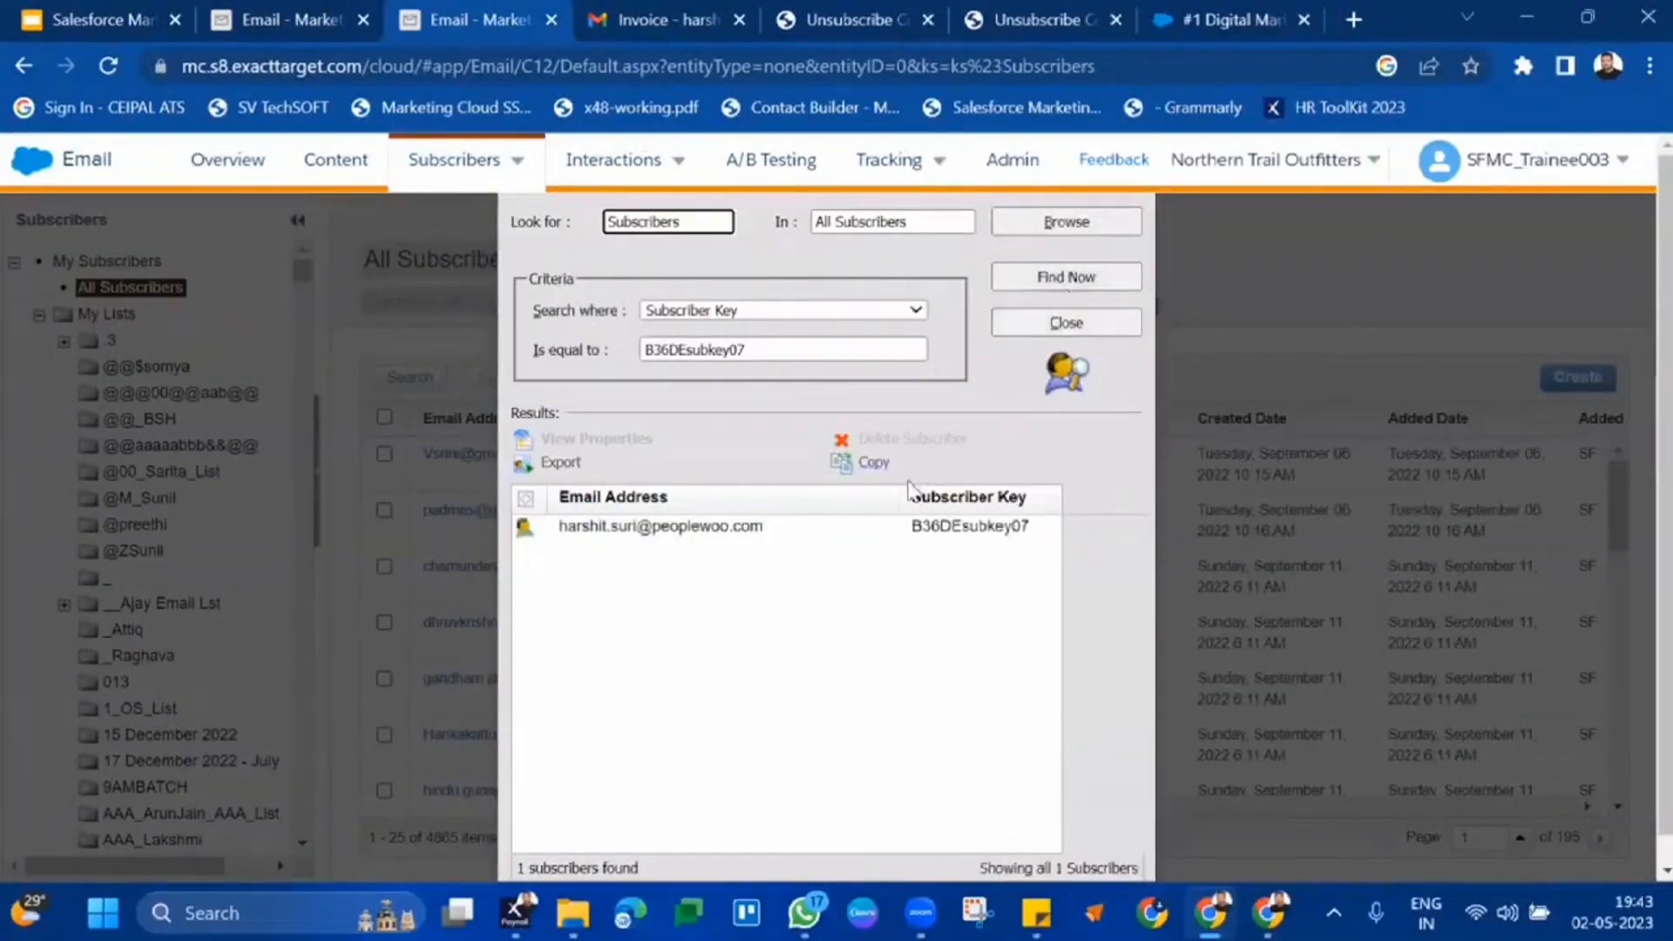
# Step: View the found subscriber's general properties in All Subscribers, then close the properties and the subscriber search
pyautogui.doubleClick(754, 529)
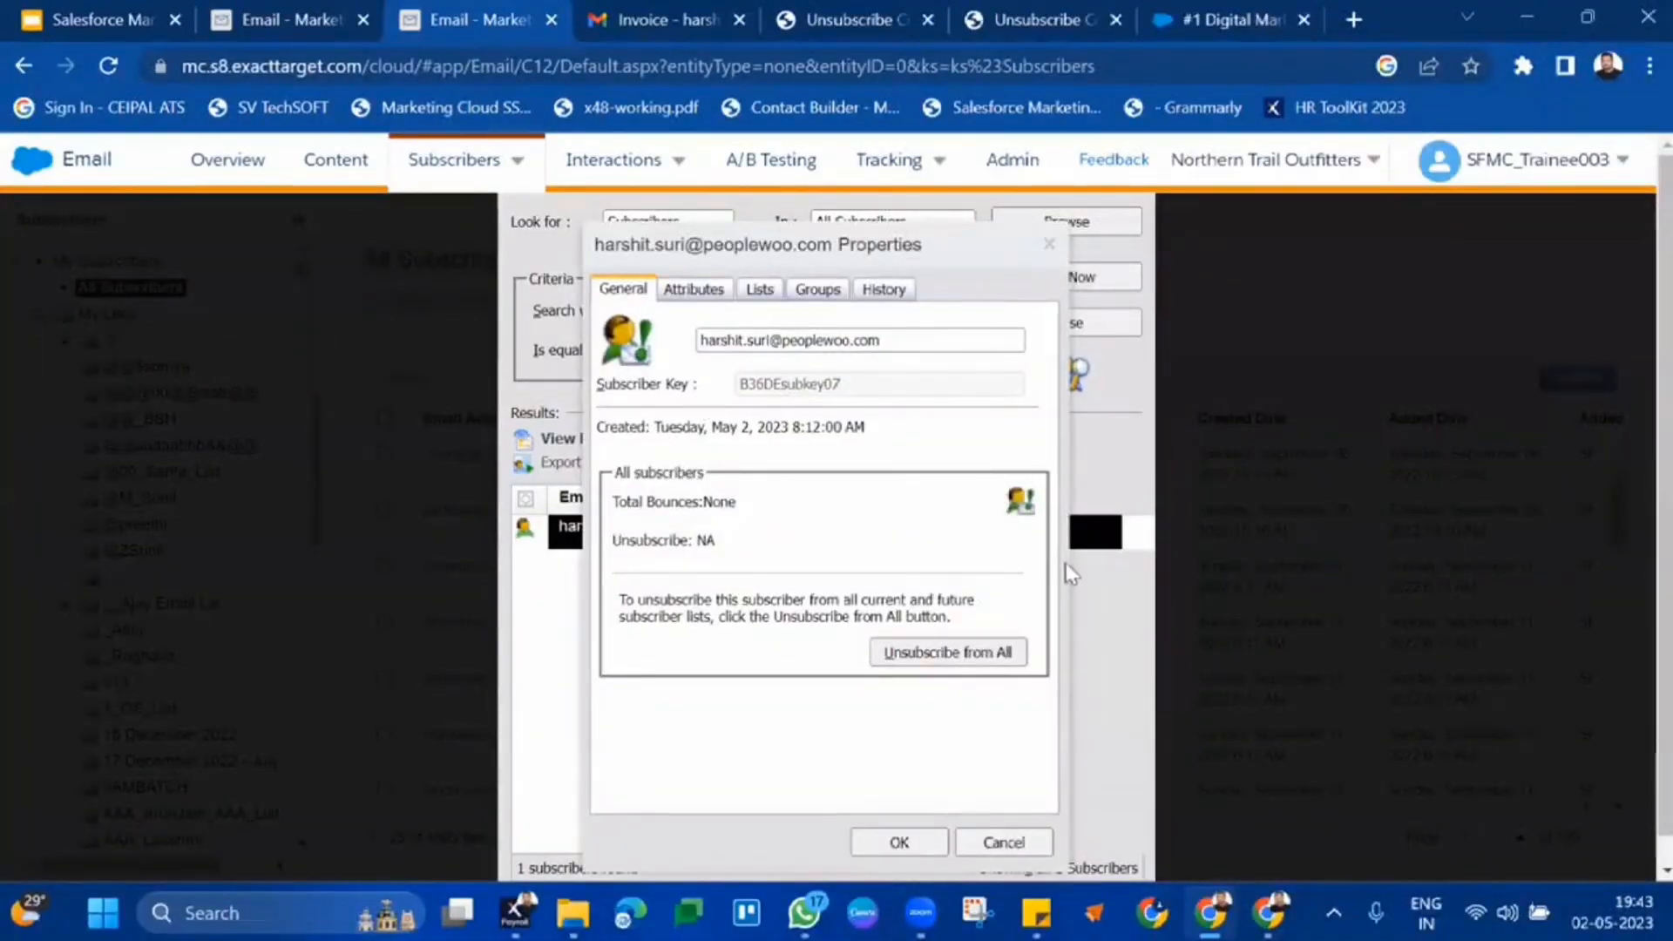
pyautogui.click(1046, 247)
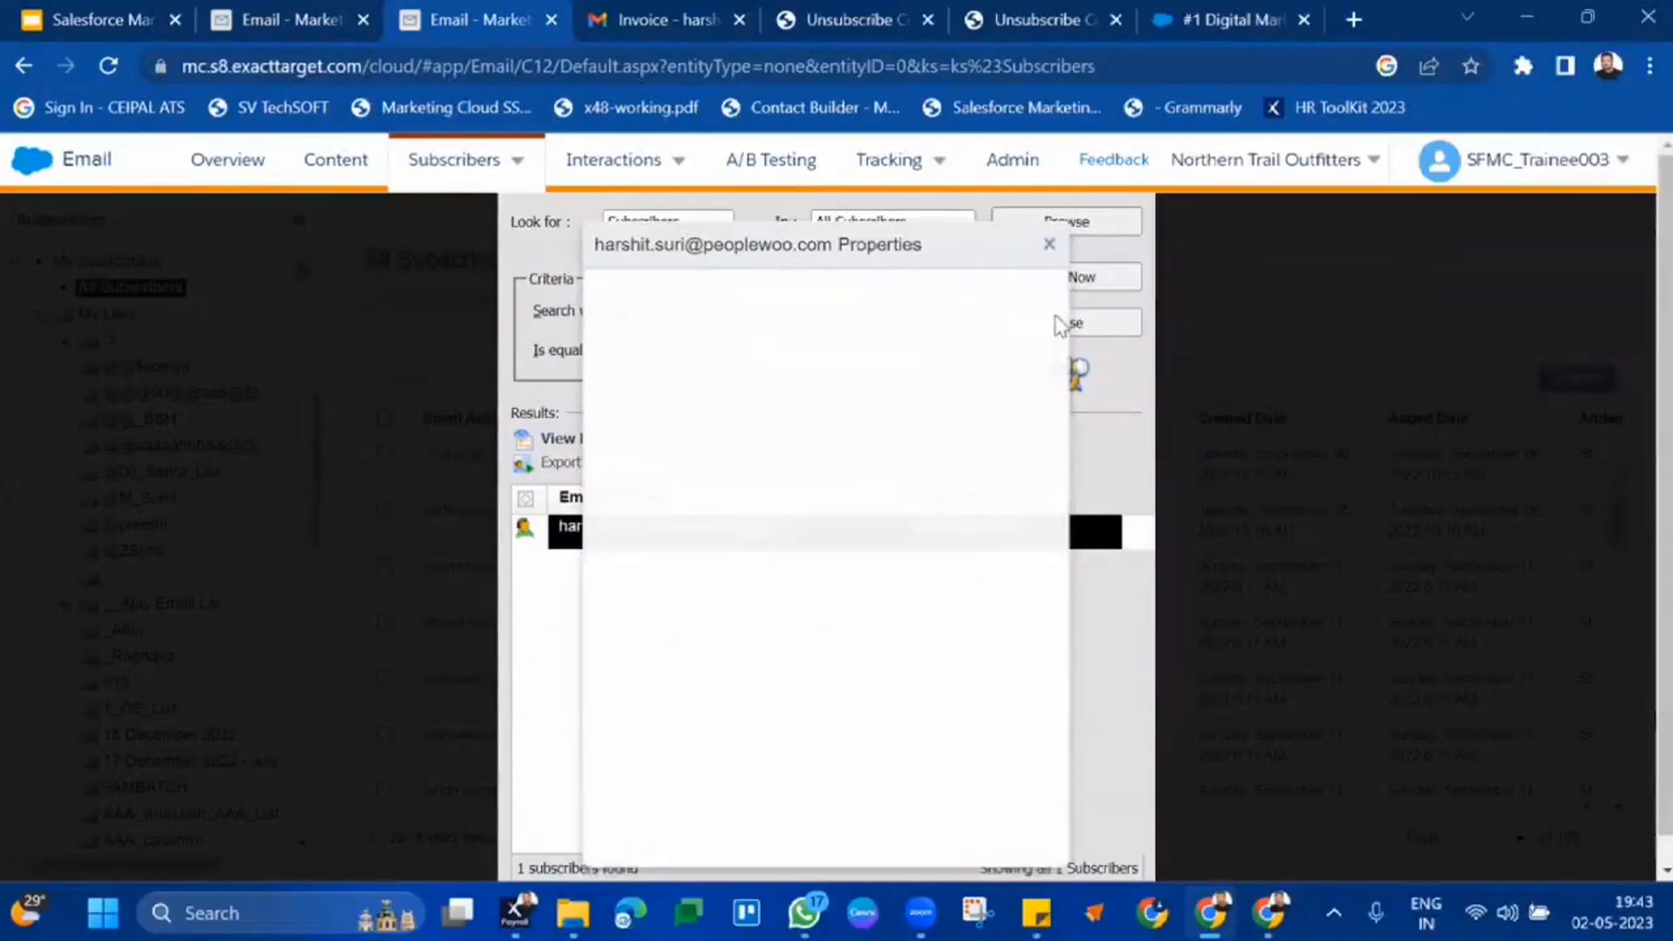
pyautogui.click(1074, 323)
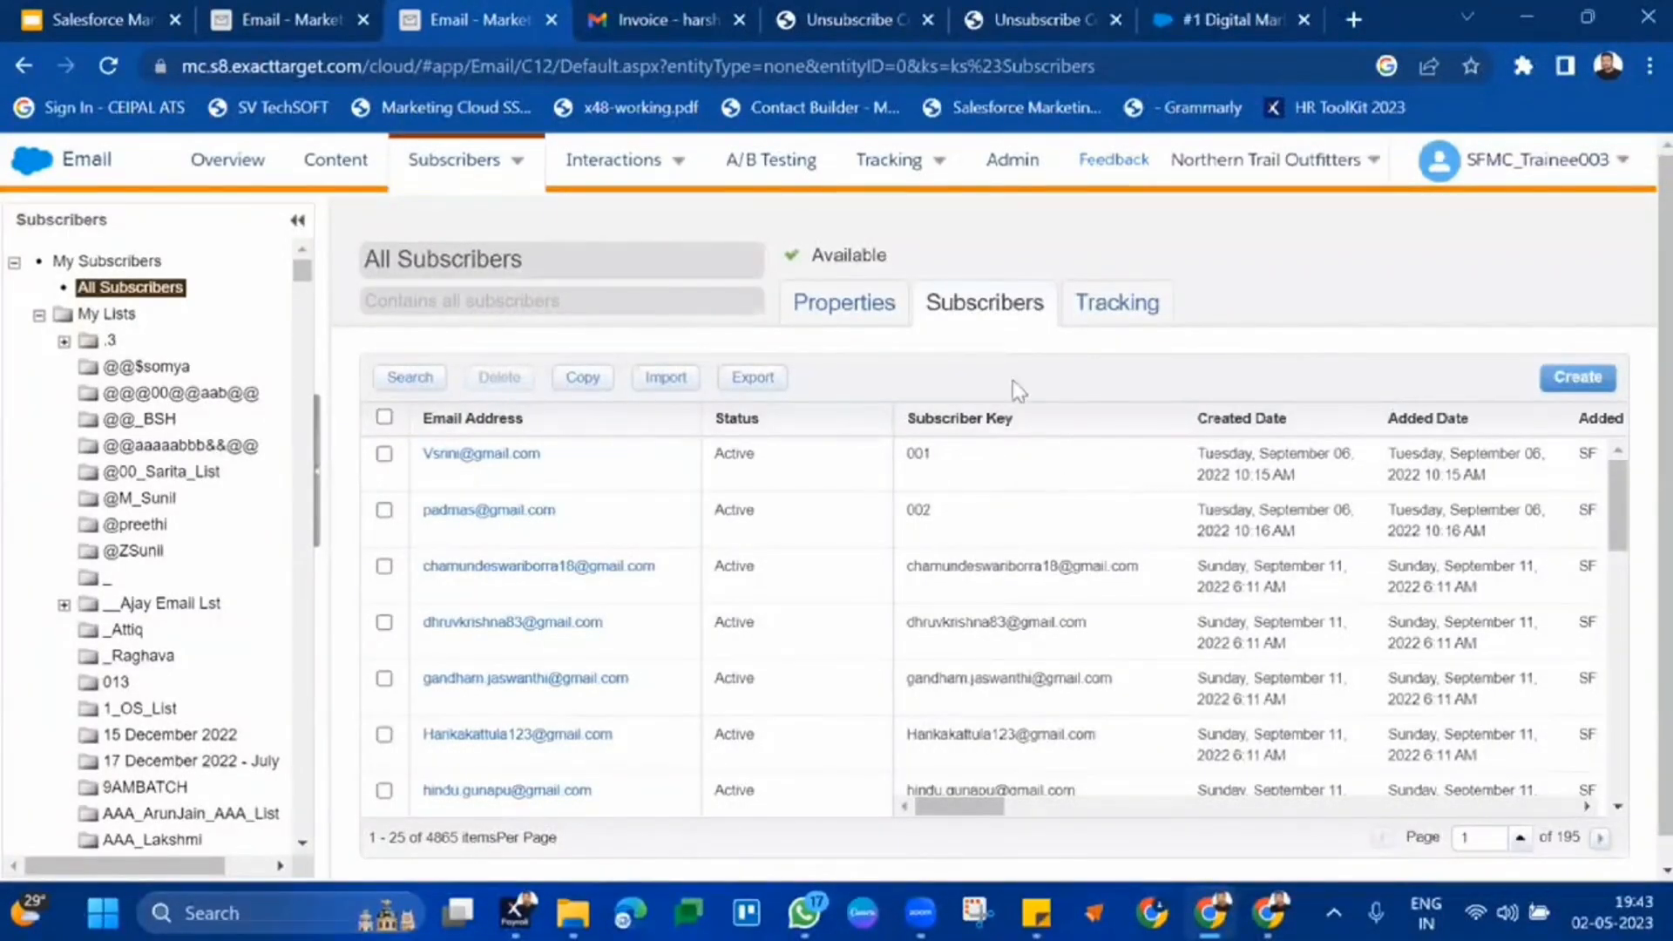
# Step: Show the subscribers of the B36Jewellers publication list
pyautogui.moveTo(459, 161)
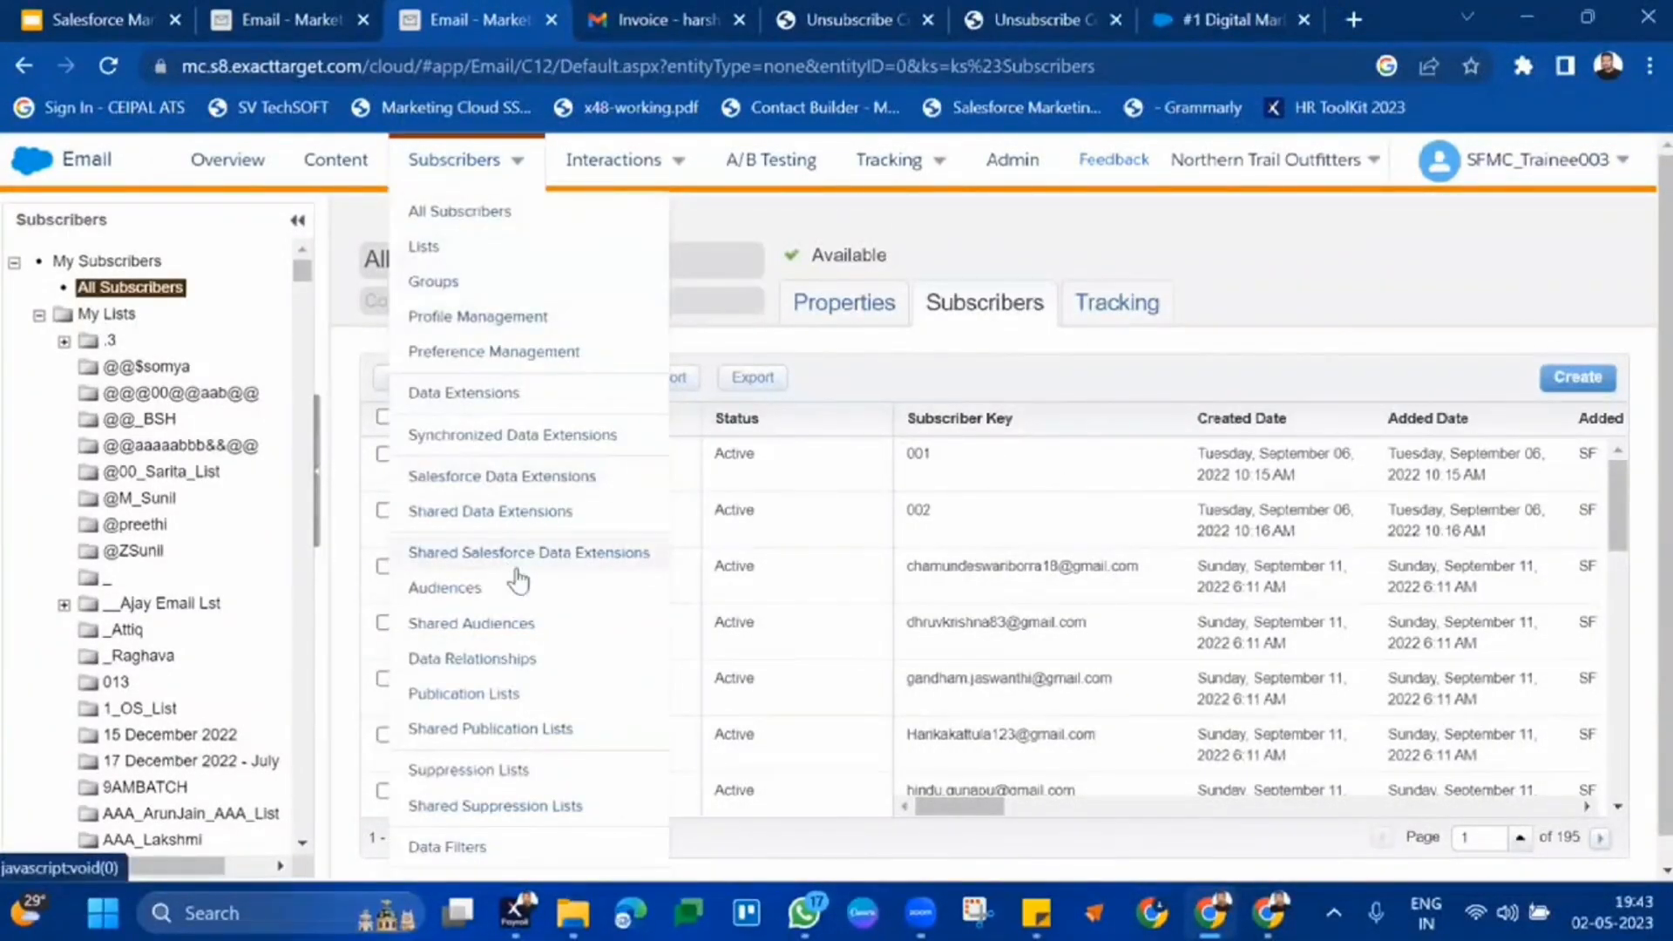
pyautogui.click(501, 695)
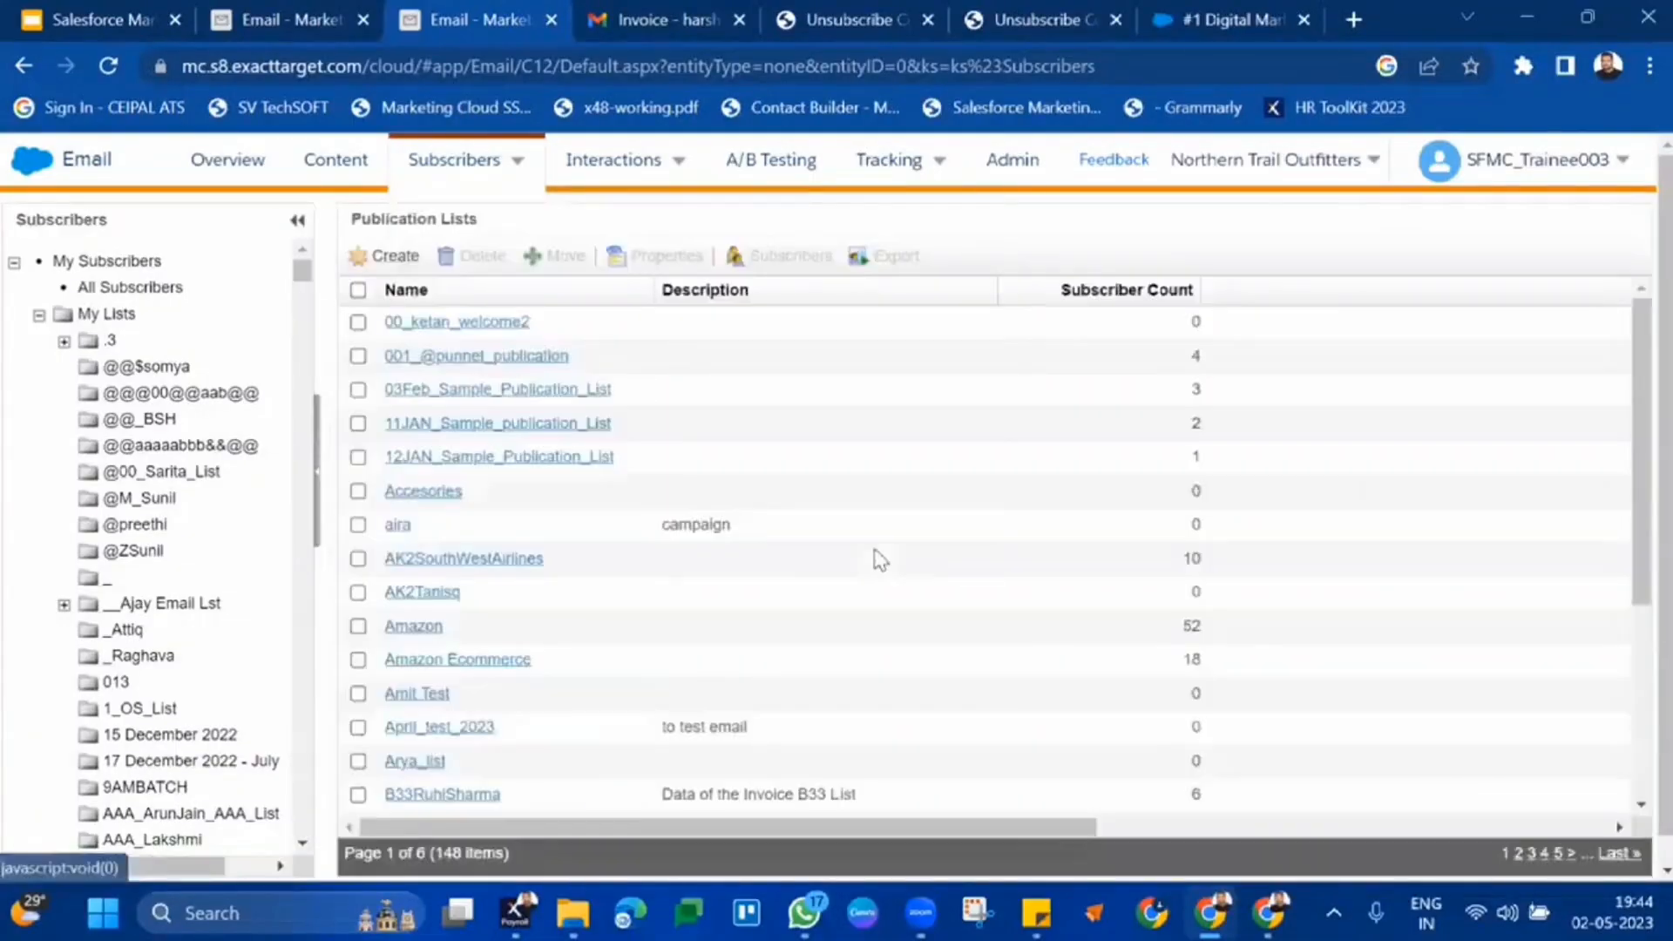
pyautogui.scroll(-4, 880, 559)
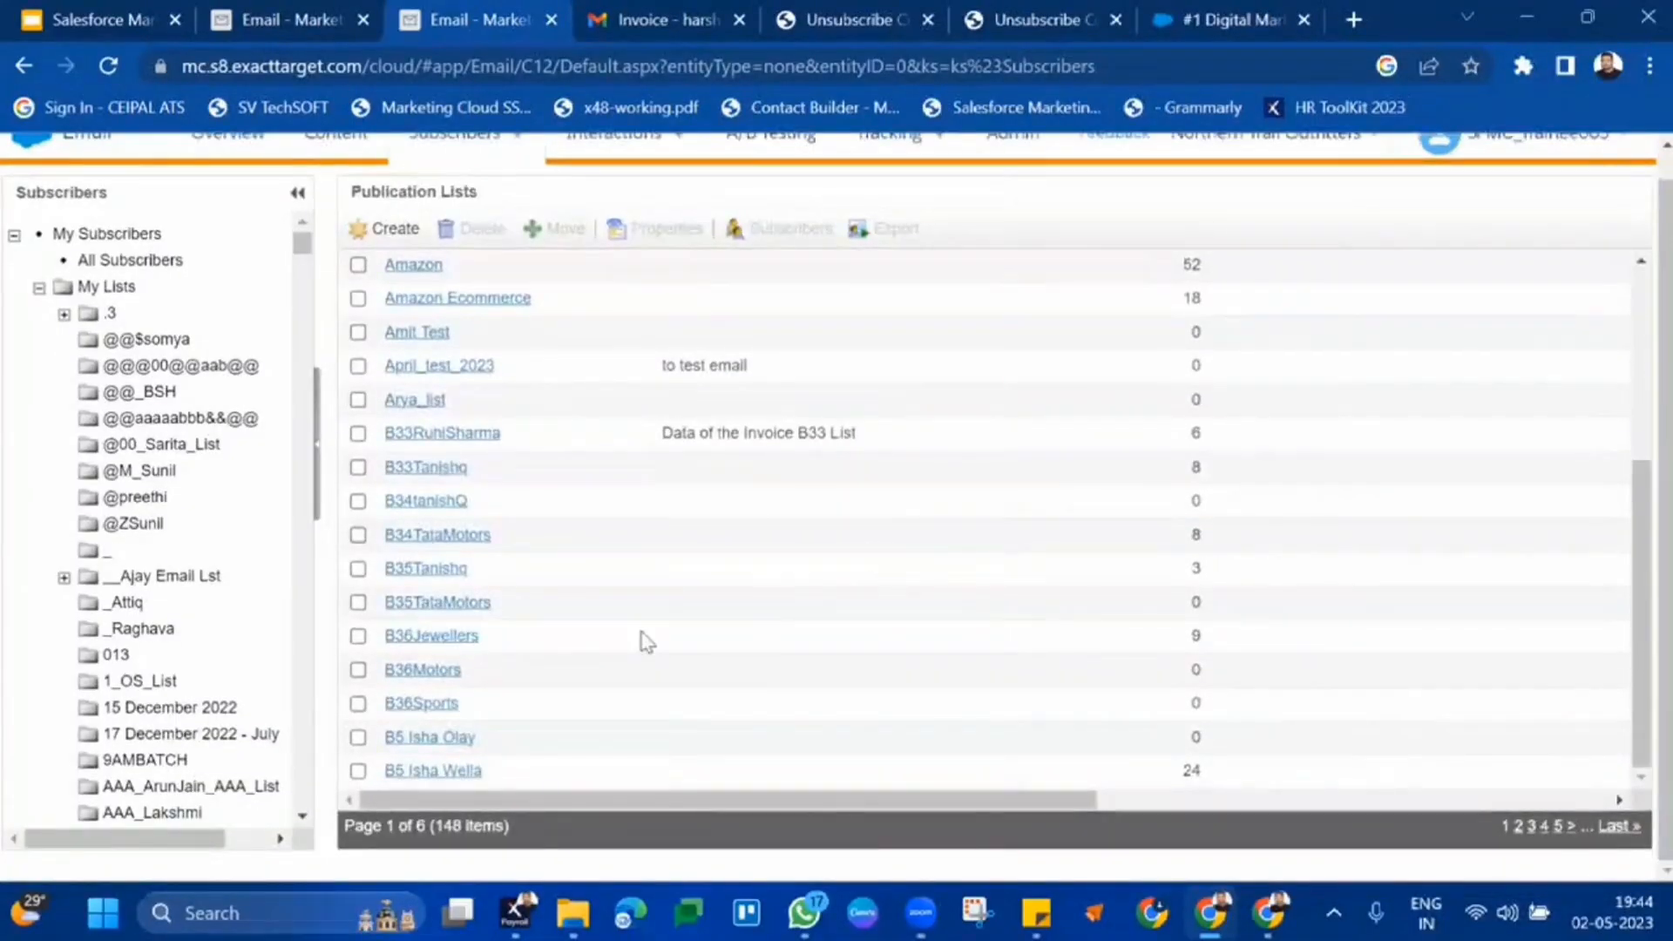
pyautogui.click(358, 637)
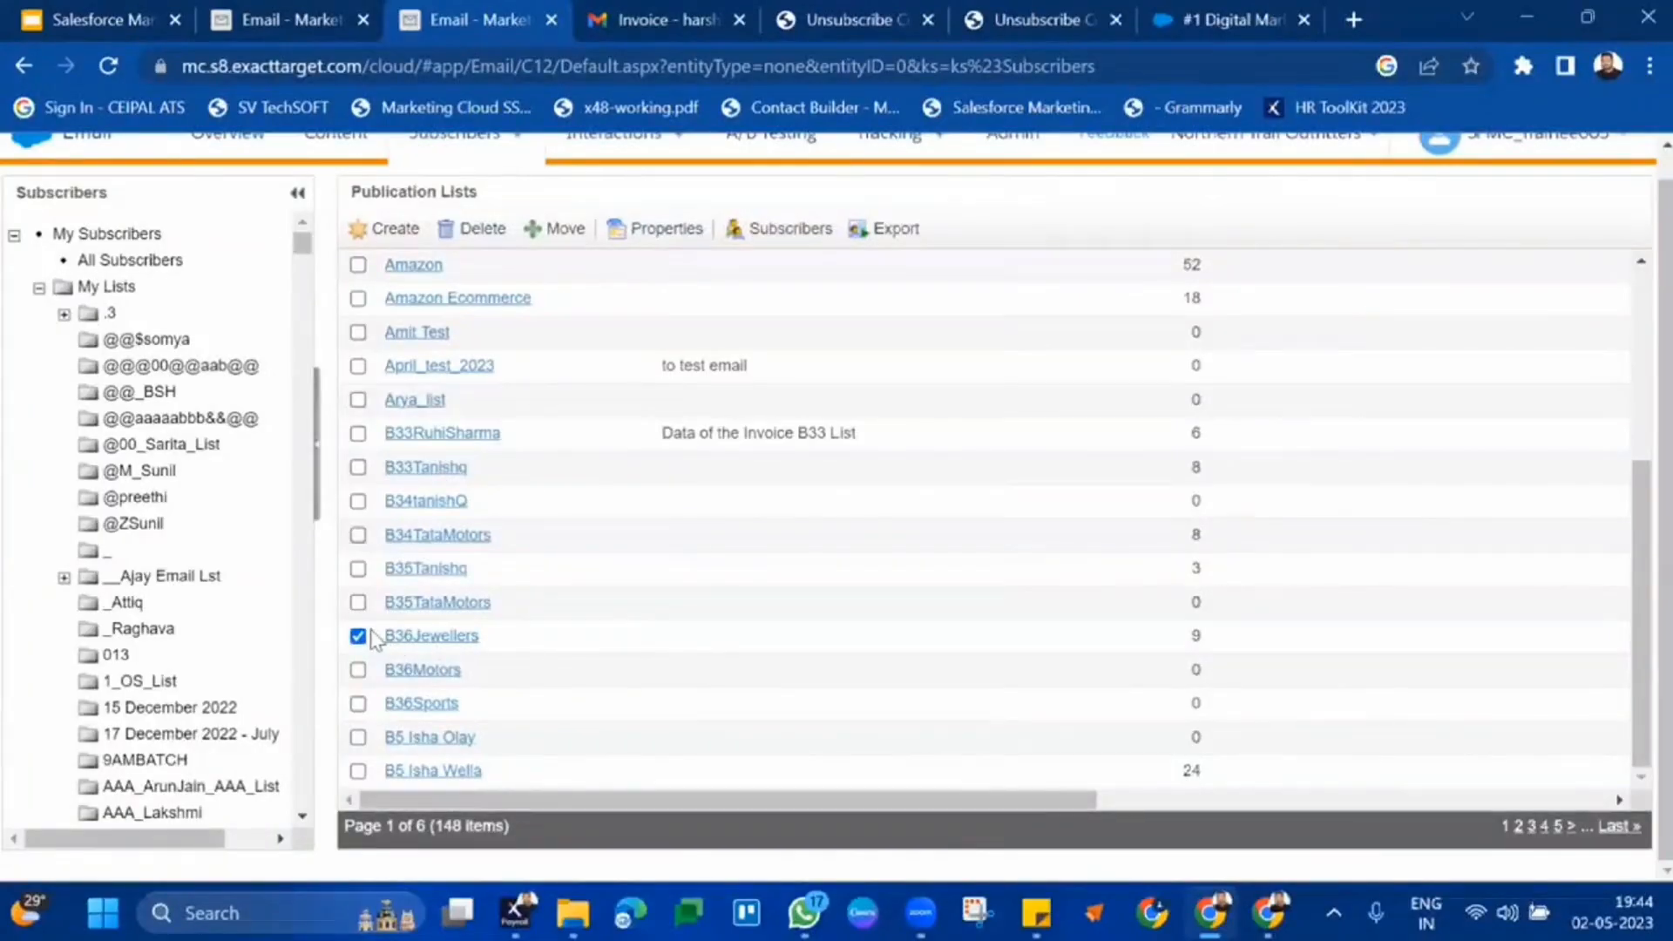
pyautogui.click(765, 230)
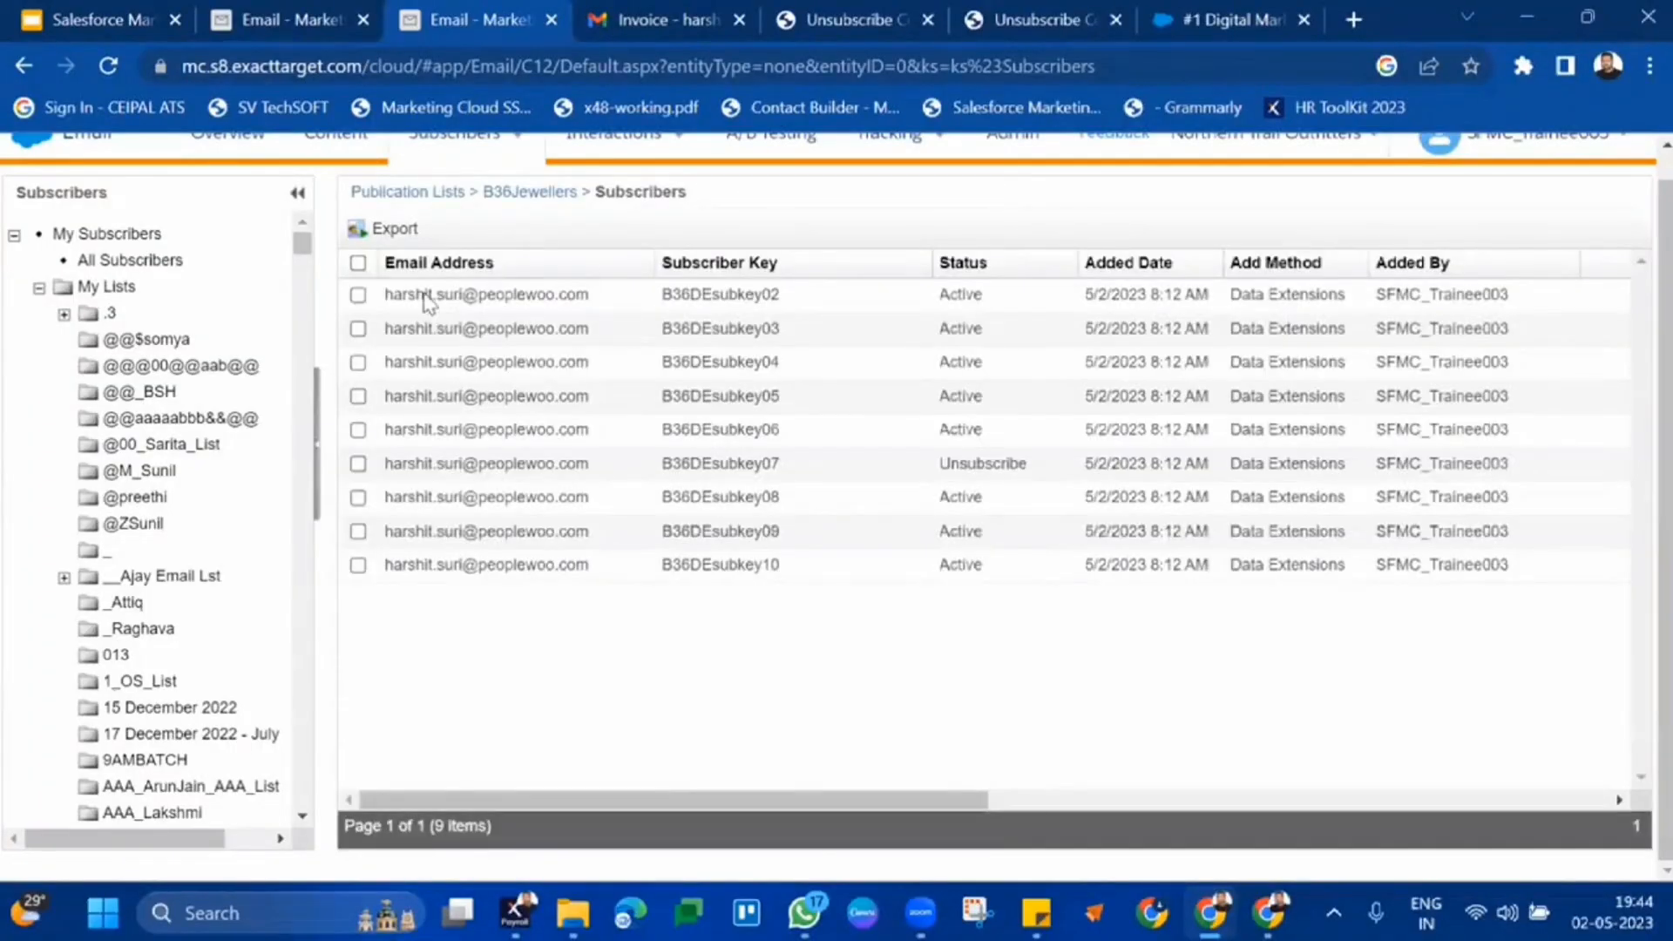
# Step: Examine the subscriber rows of the B36Jewellers list and highlight the status of the recipient who opted out
pyautogui.moveTo(385, 294); pyautogui.dragTo(1090, 679)
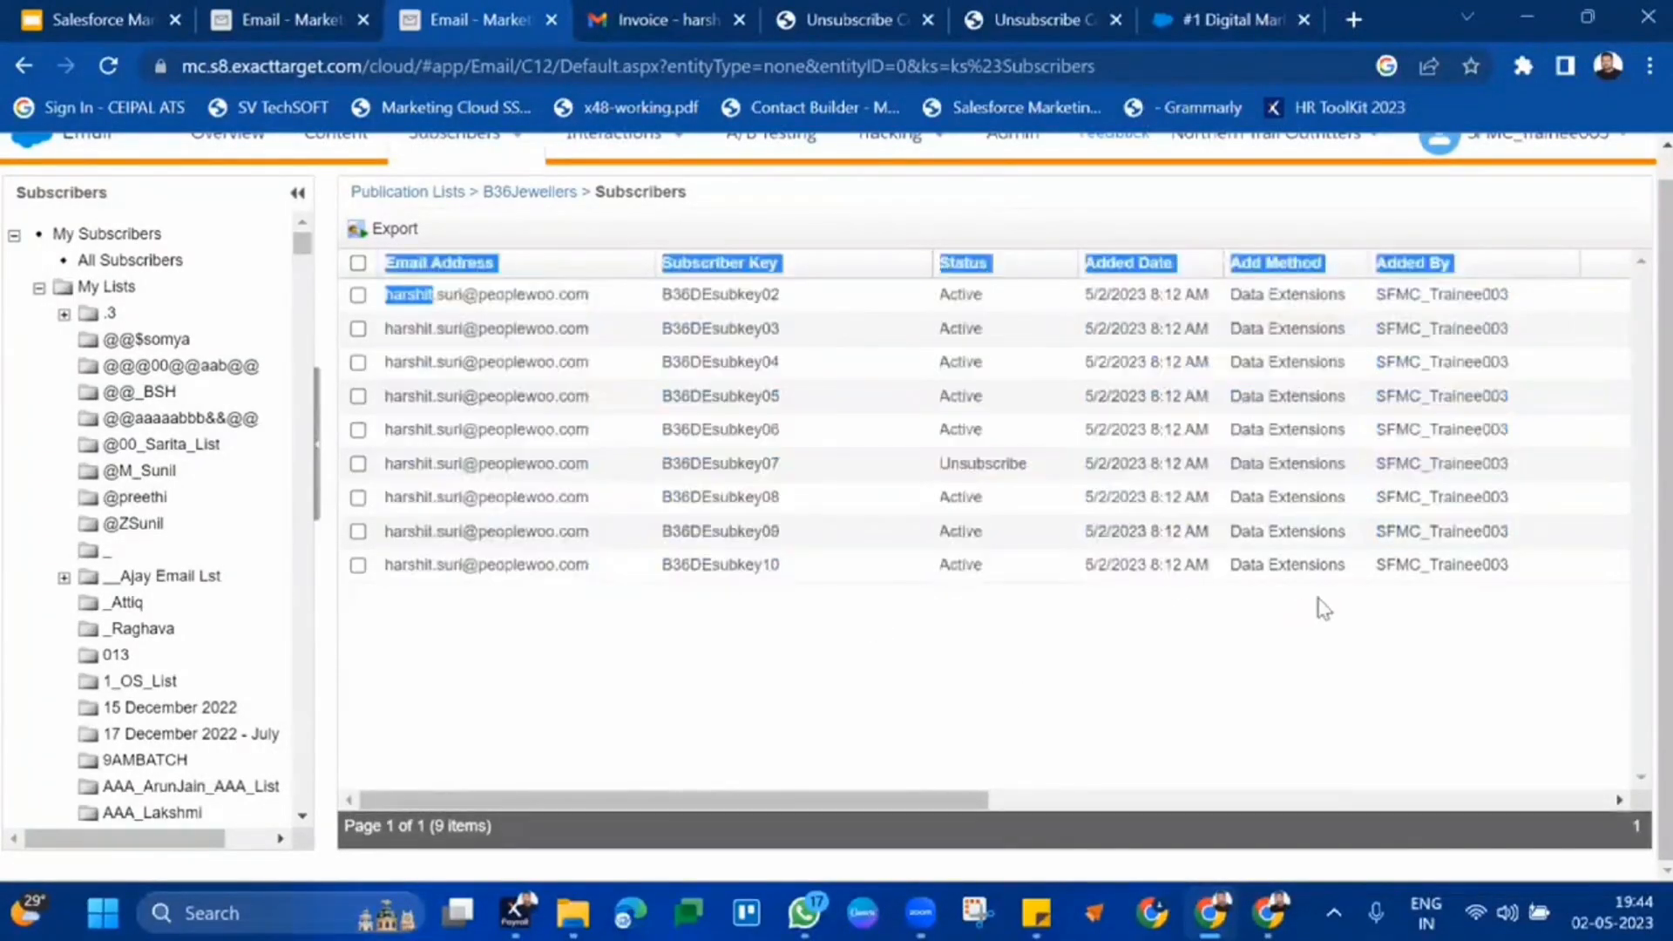
pyautogui.moveTo(1504, 613); pyautogui.dragTo(1481, 567)
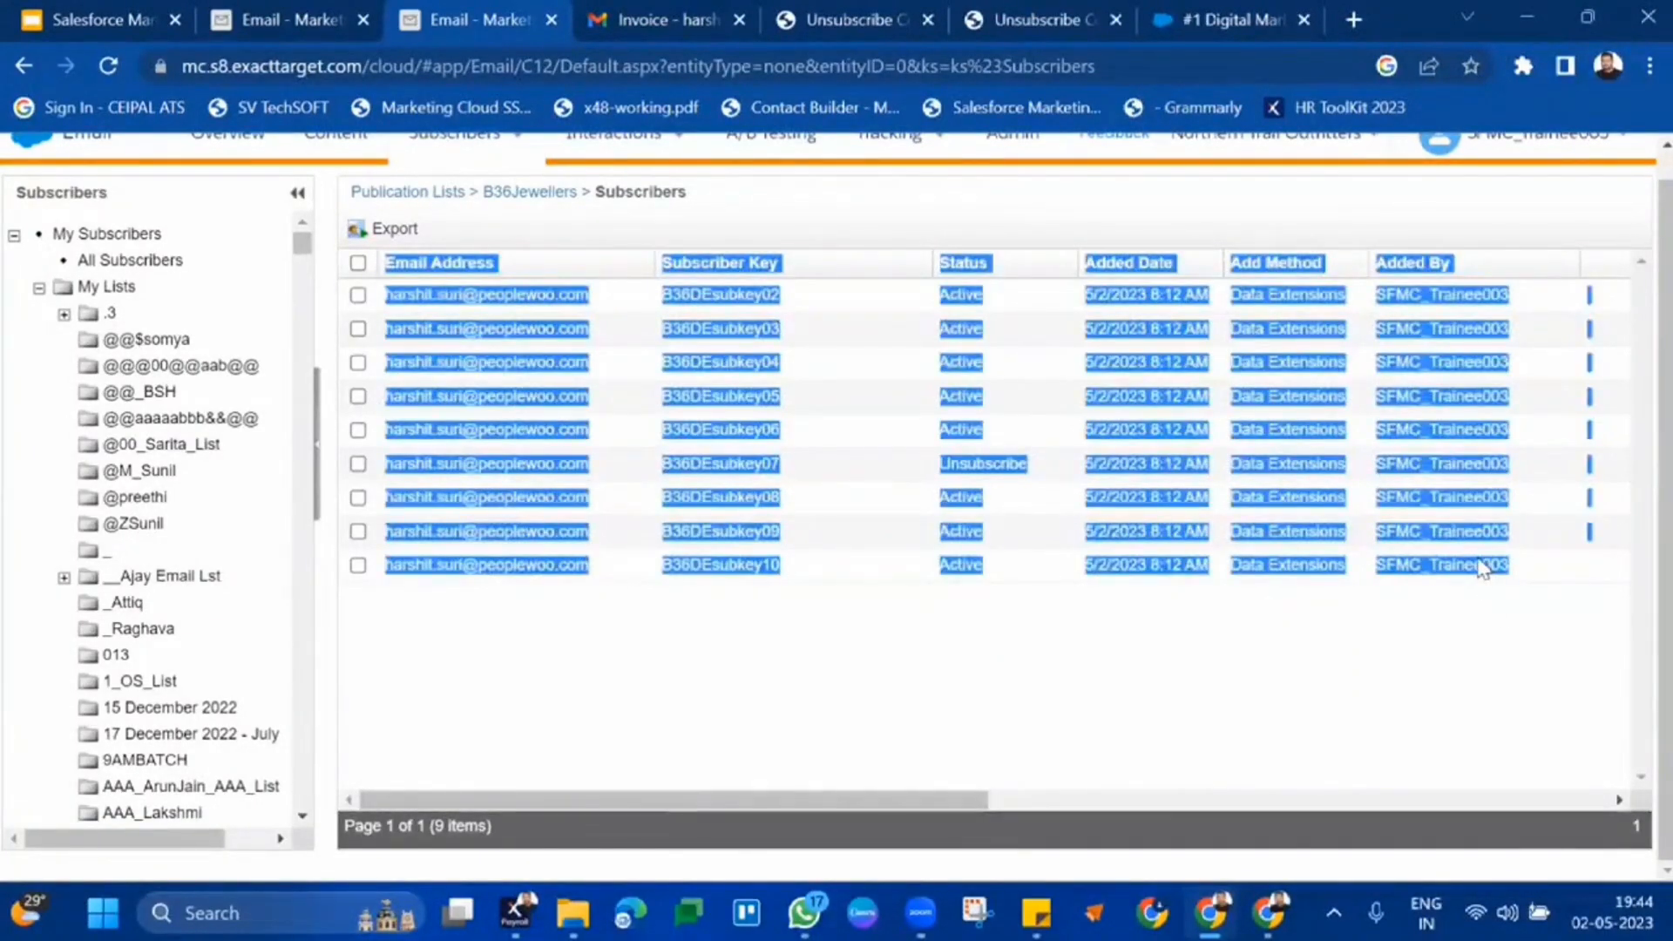
pyautogui.click(1482, 567)
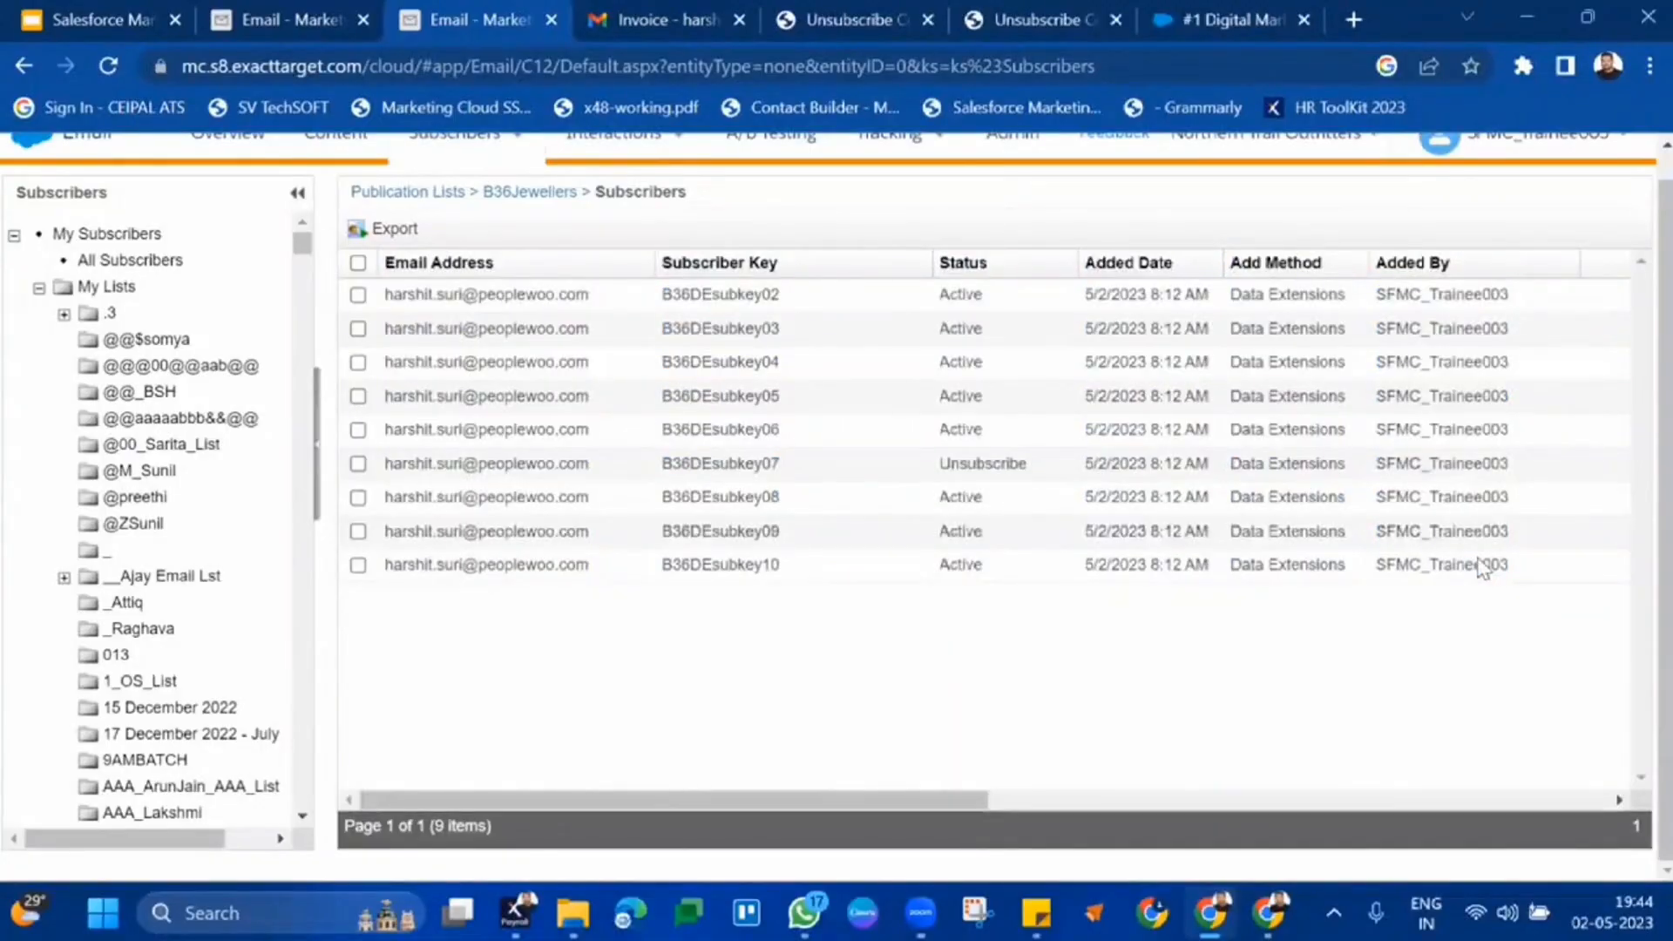
pyautogui.doubleClick(959, 464)
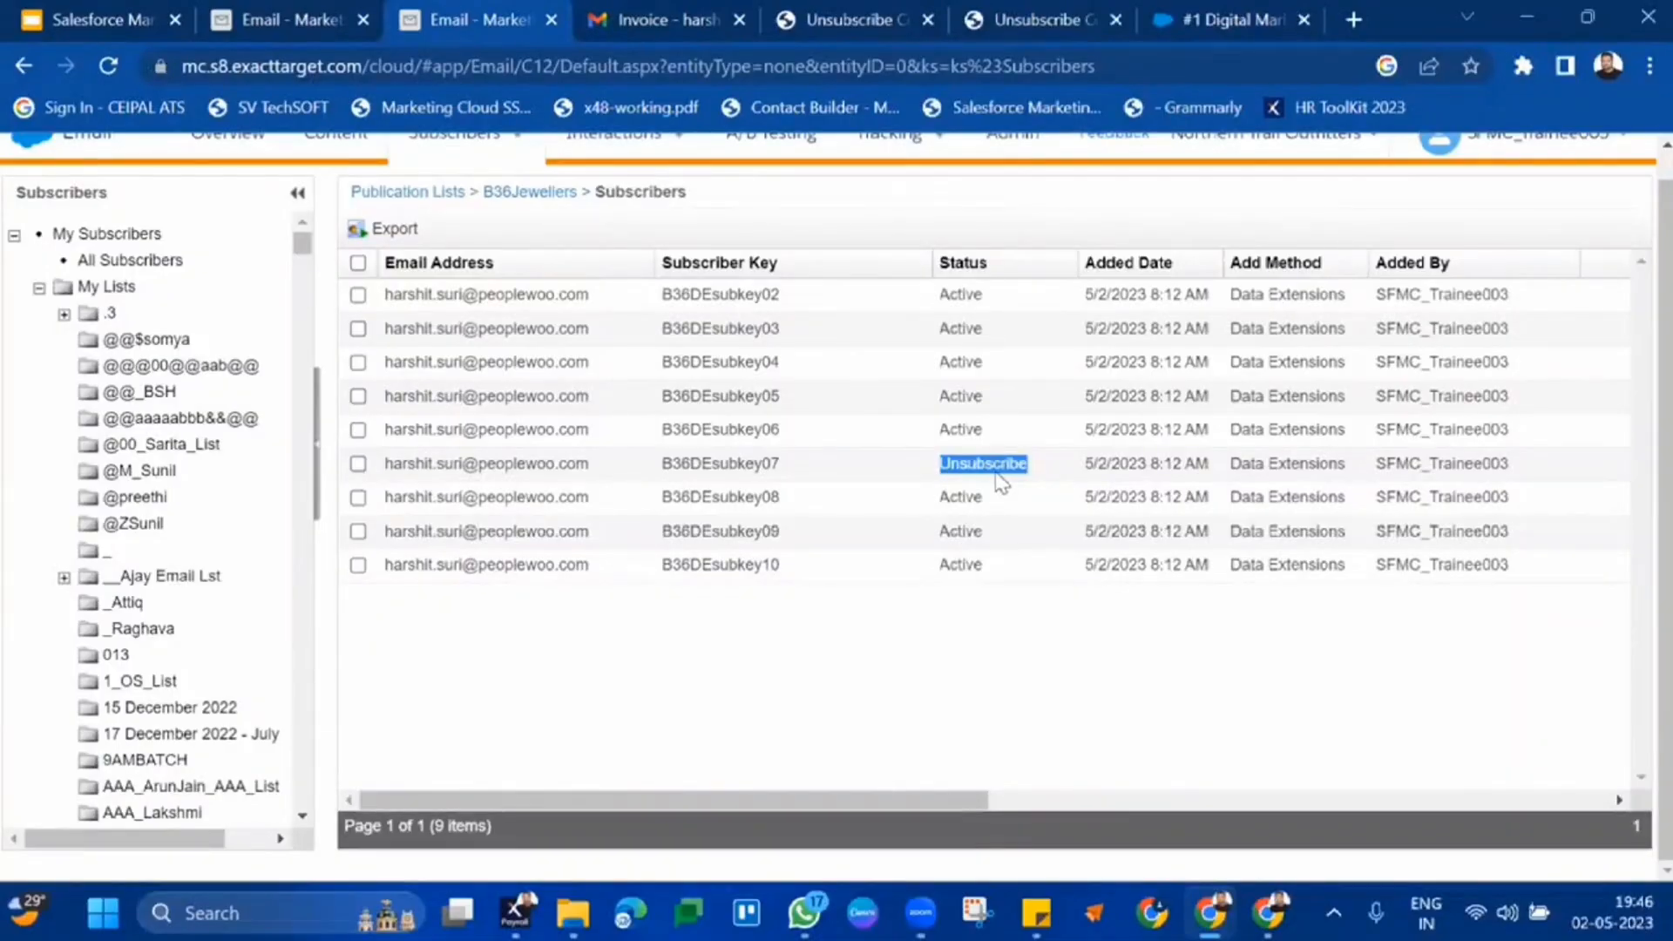
# Step: Switch to the Salesforce Marketing Cloud Tutorial presentation in Google Slides and start the slideshow at the Types of Lists slide
pyautogui.click(51, 10)
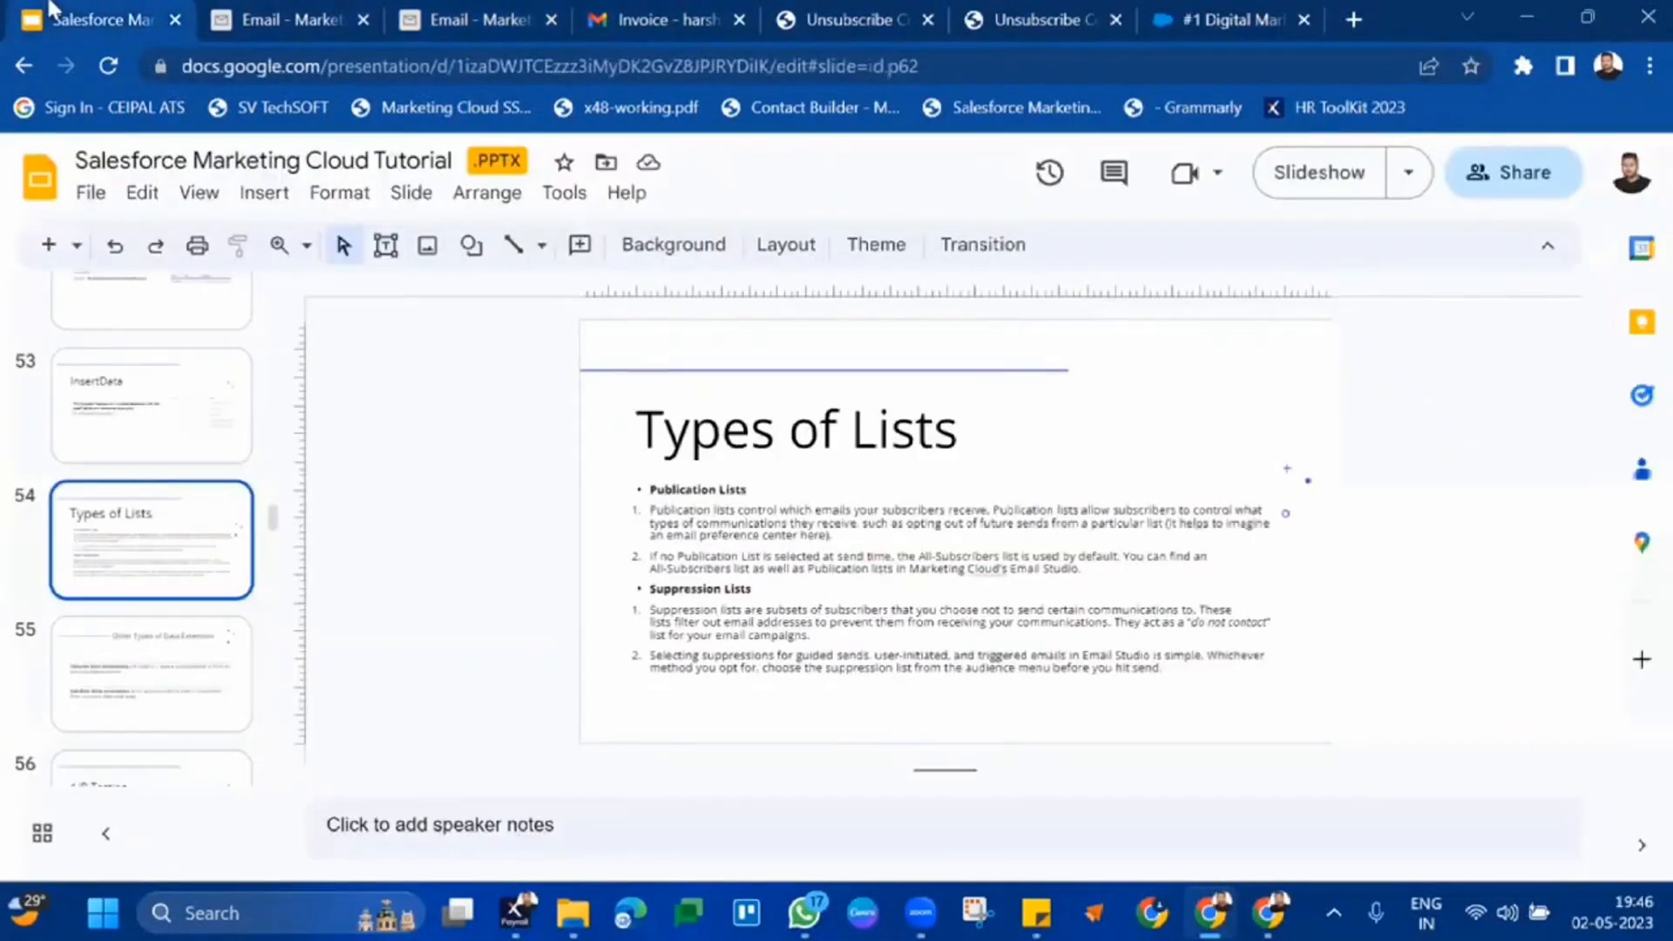
pyautogui.click(1314, 187)
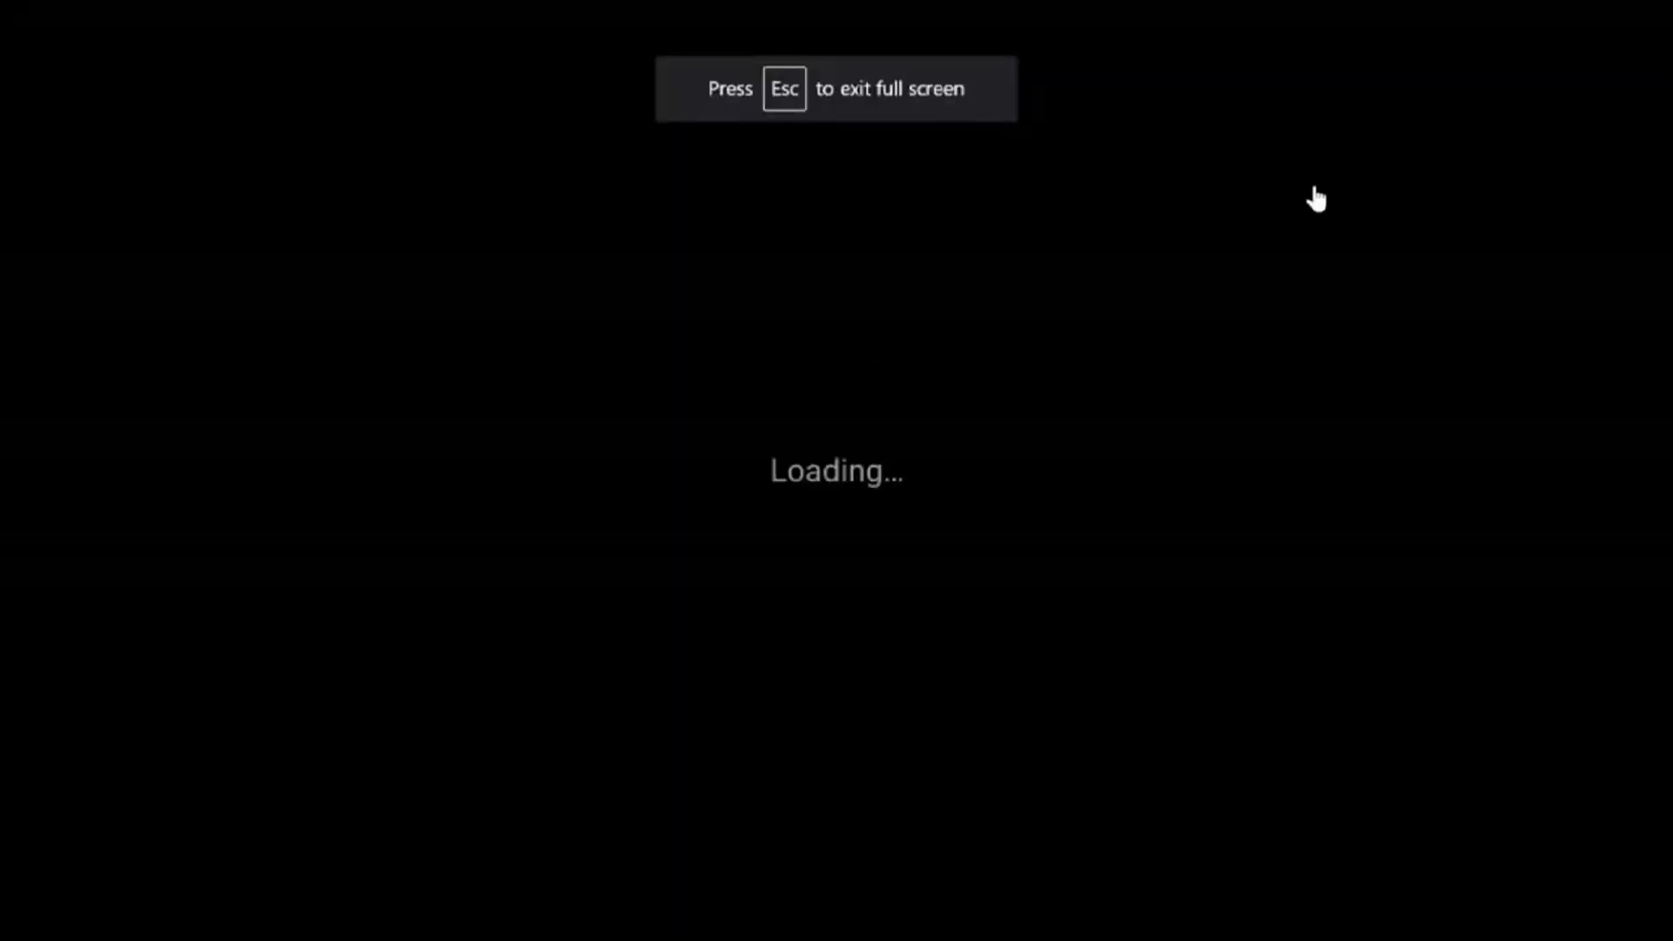
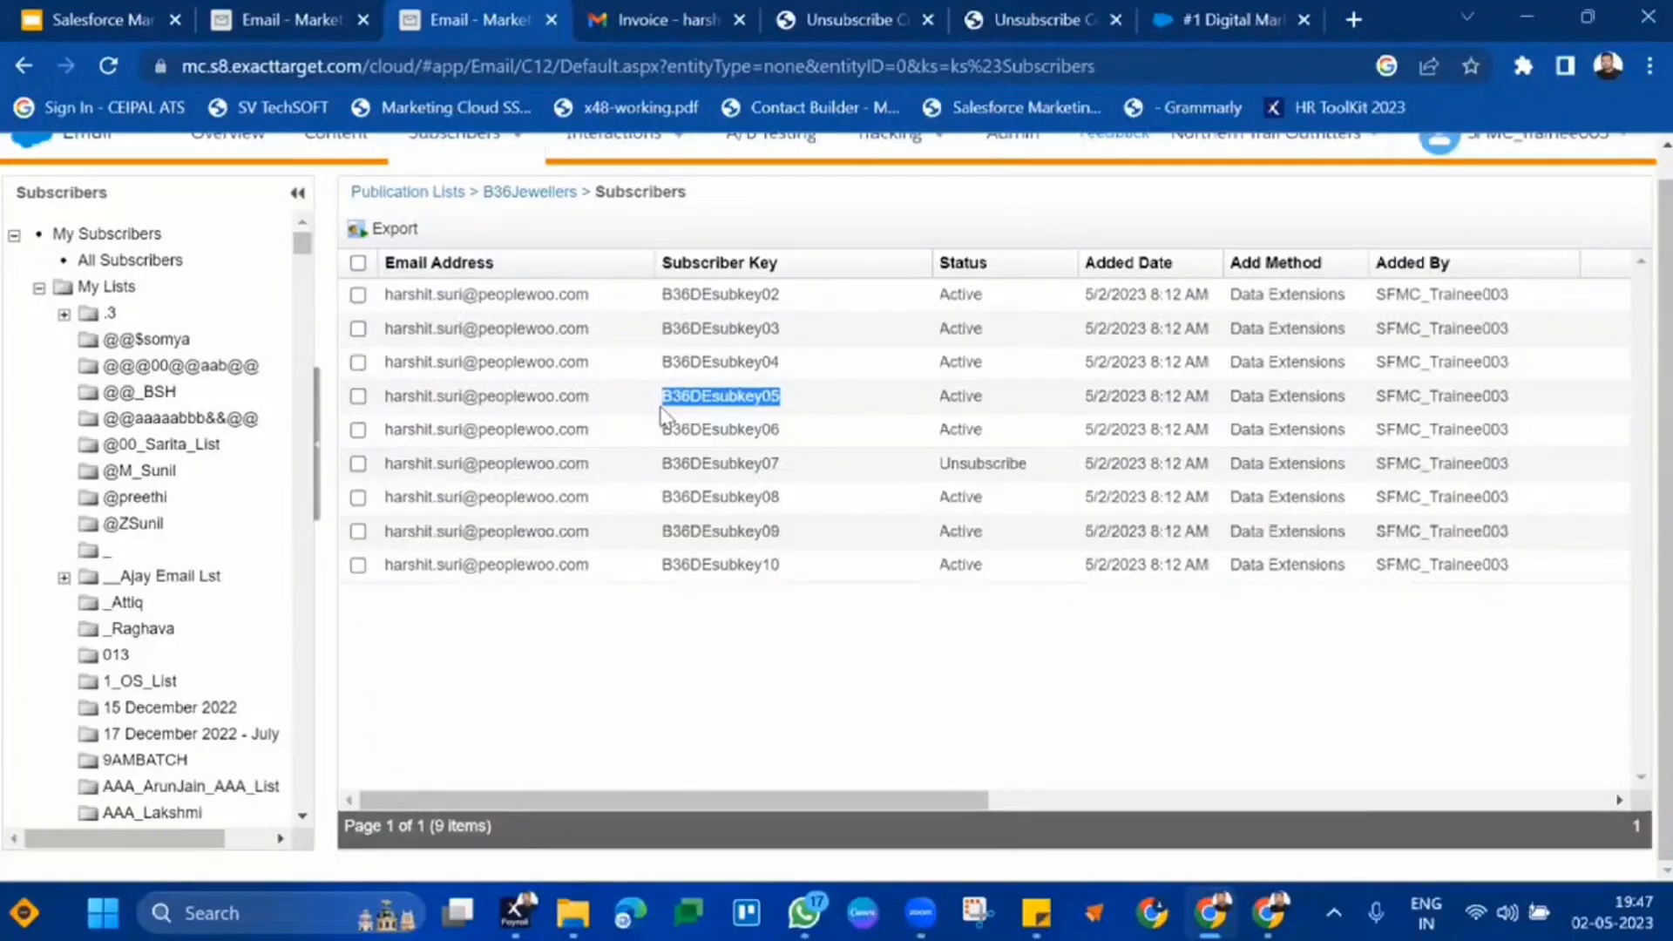
pyautogui.click(662, 415)
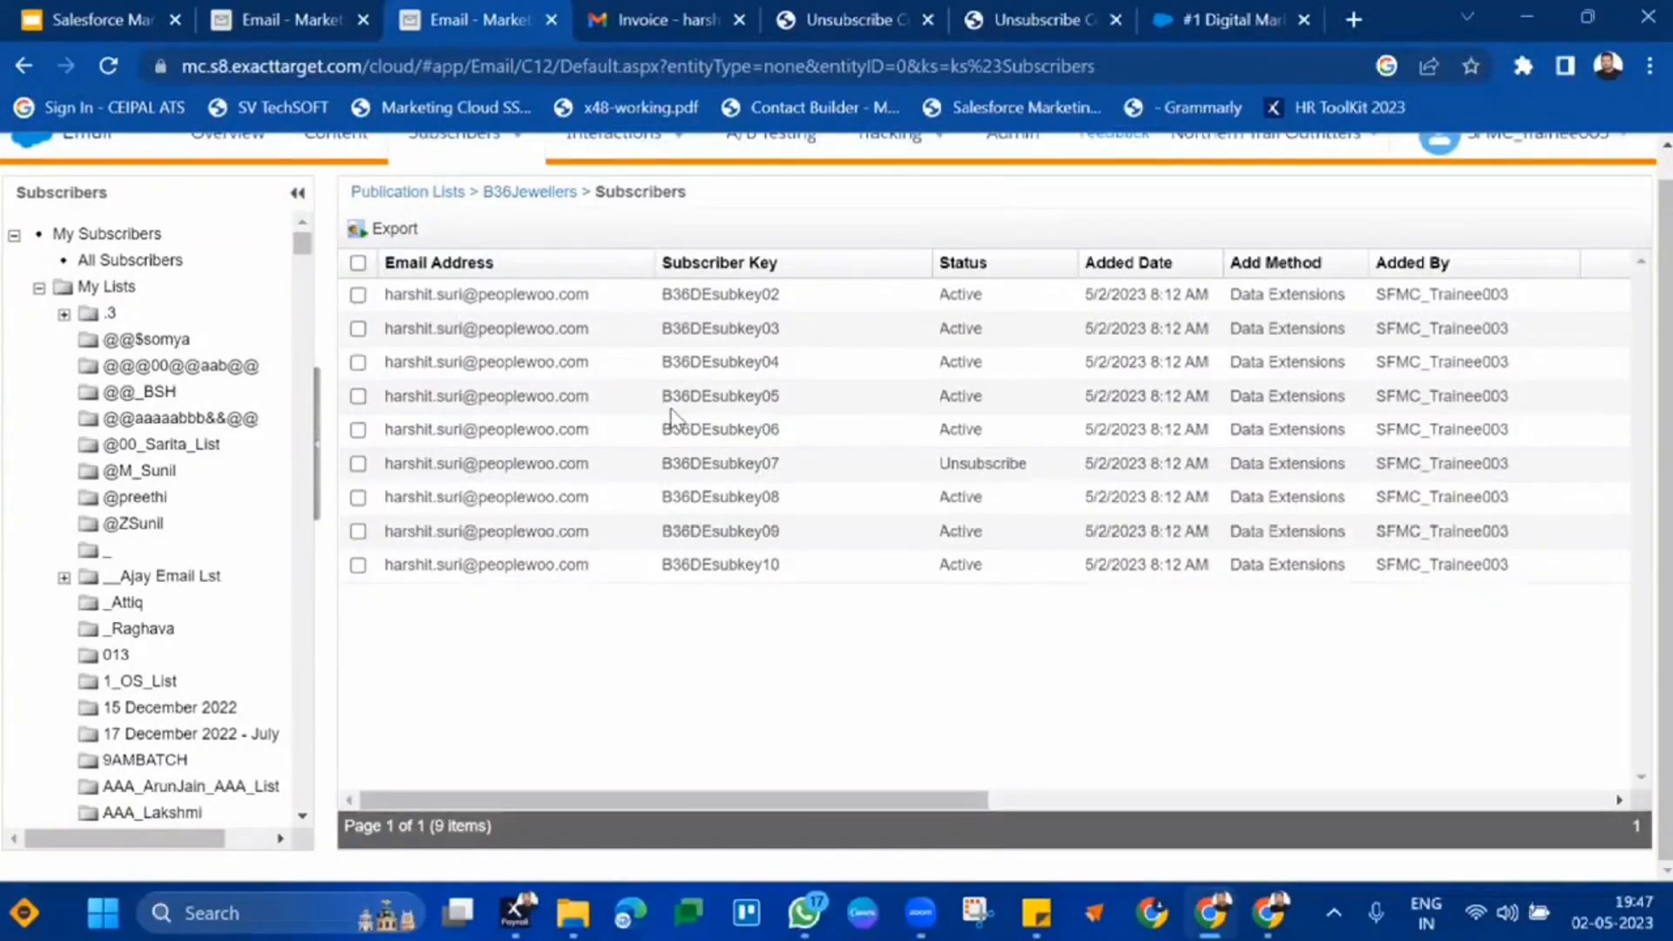
pyautogui.doubleClick(662, 407)
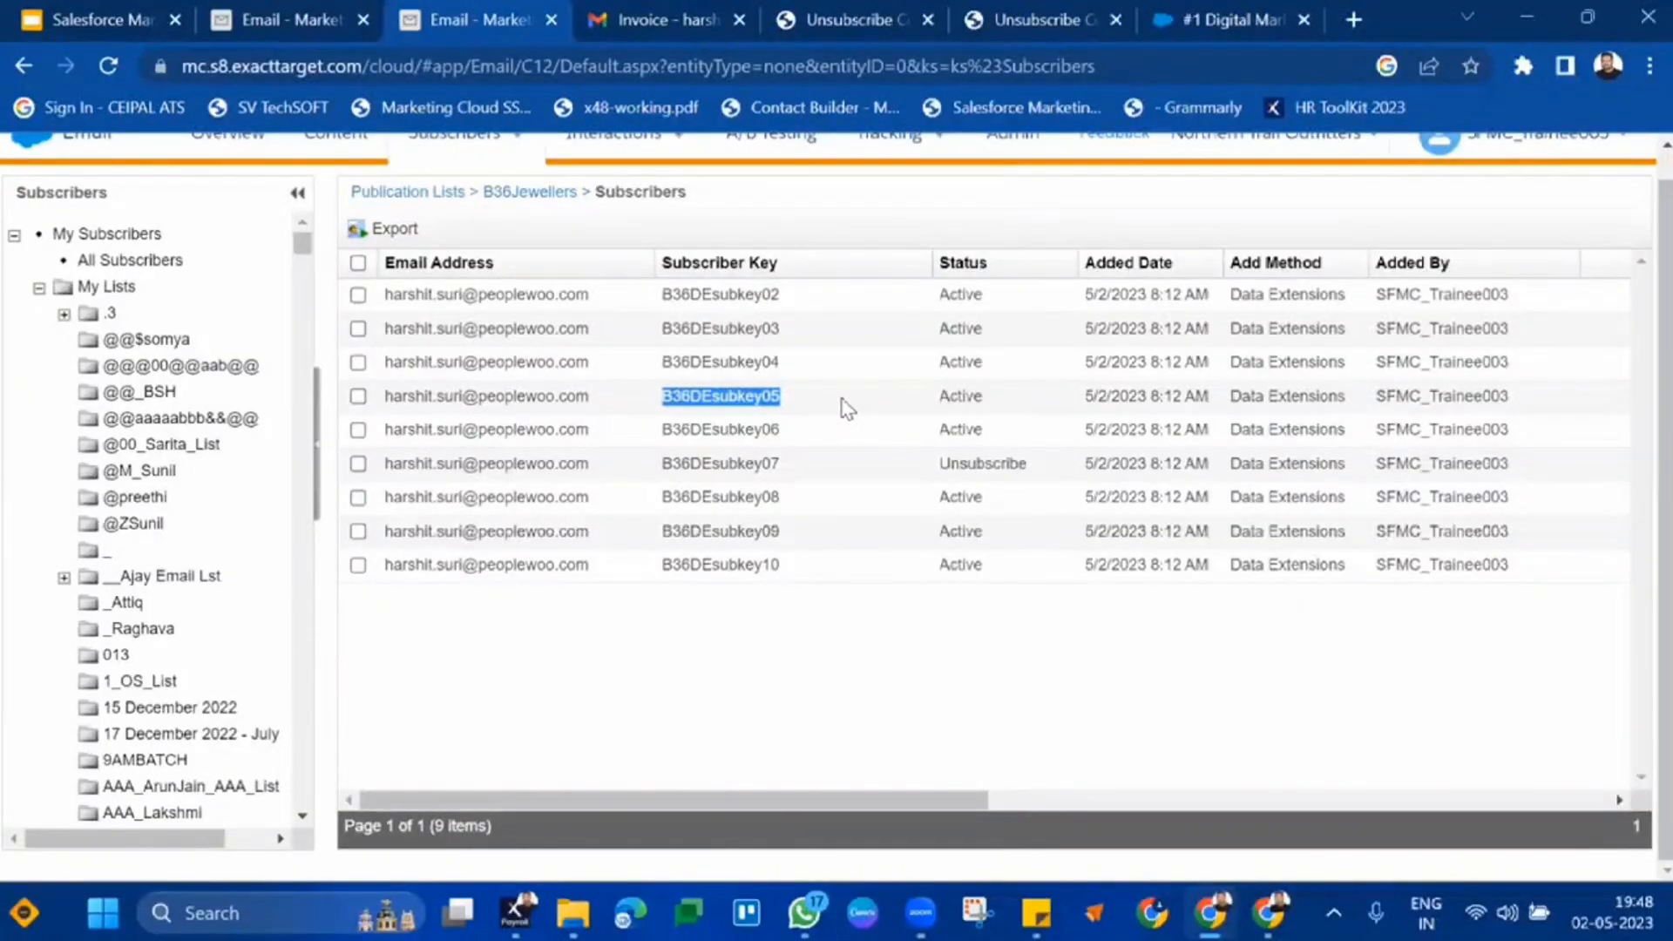
# Step: Show the account's suppression lists
pyautogui.scroll(1, 511, 406)
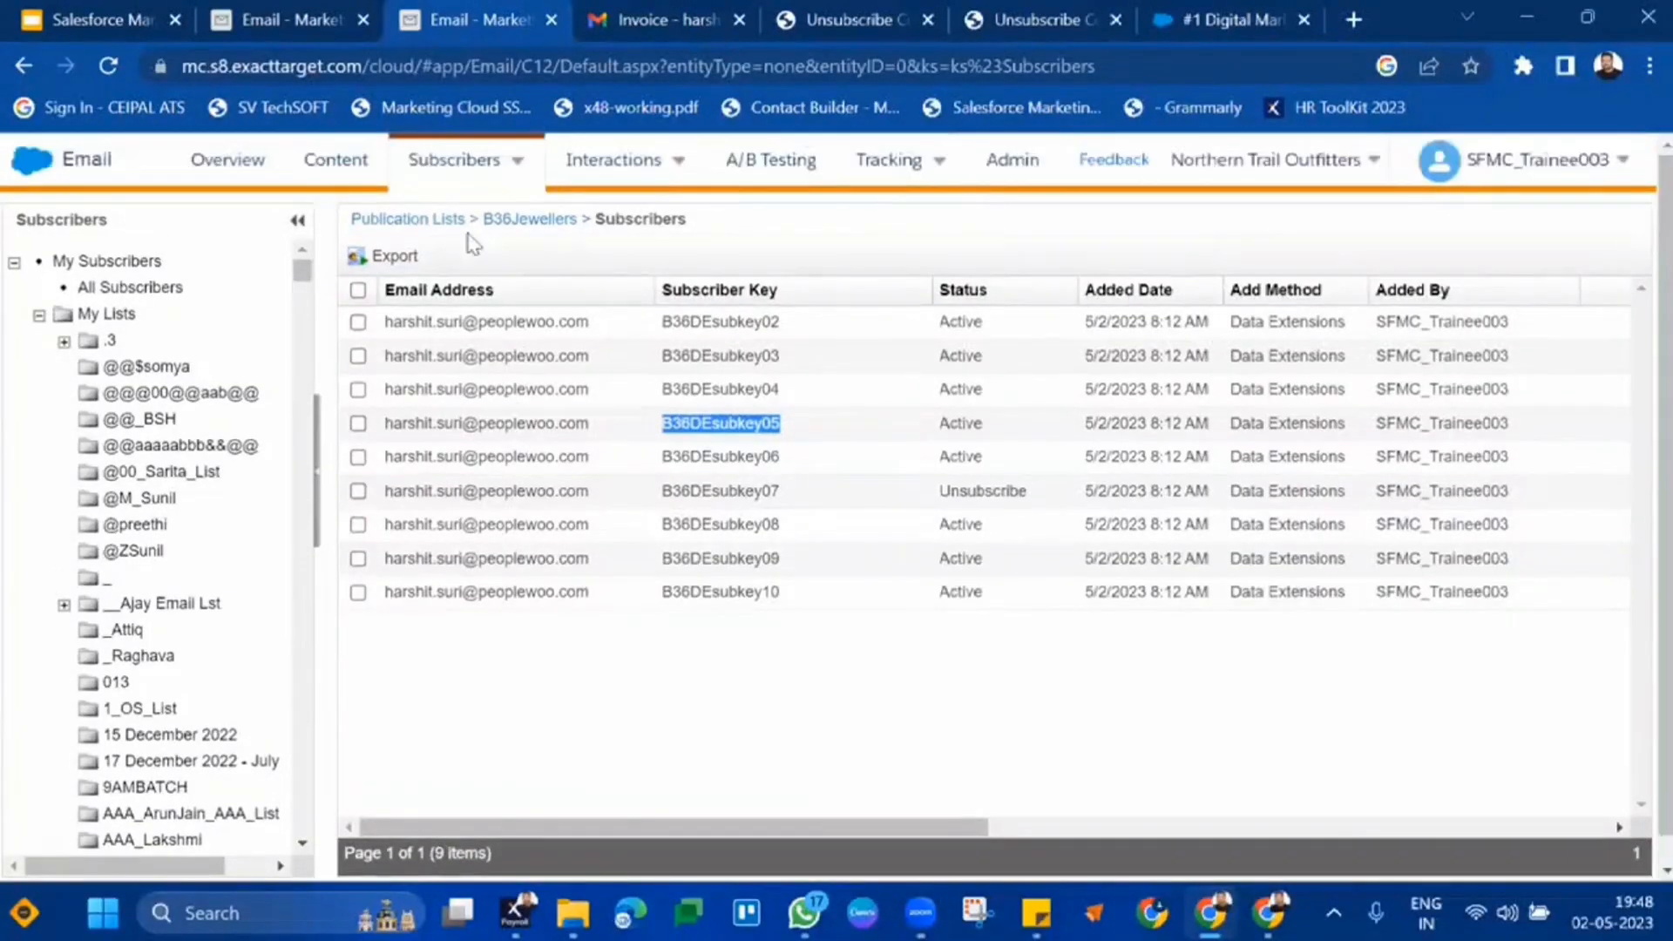
pyautogui.click(452, 169)
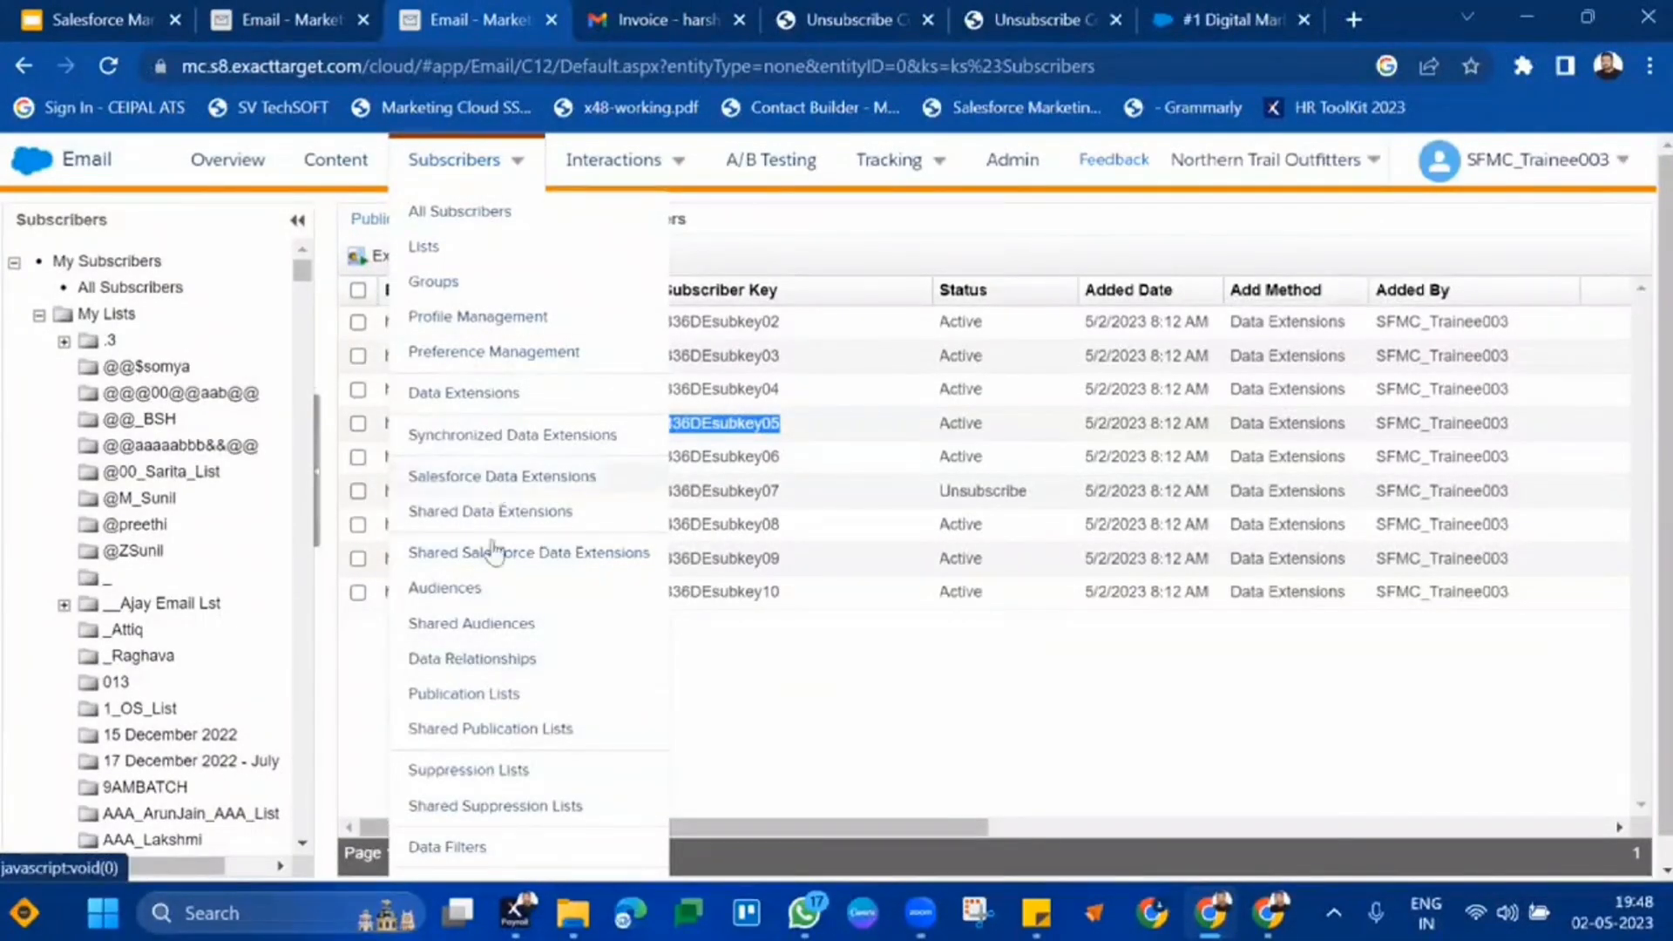
pyautogui.click(494, 784)
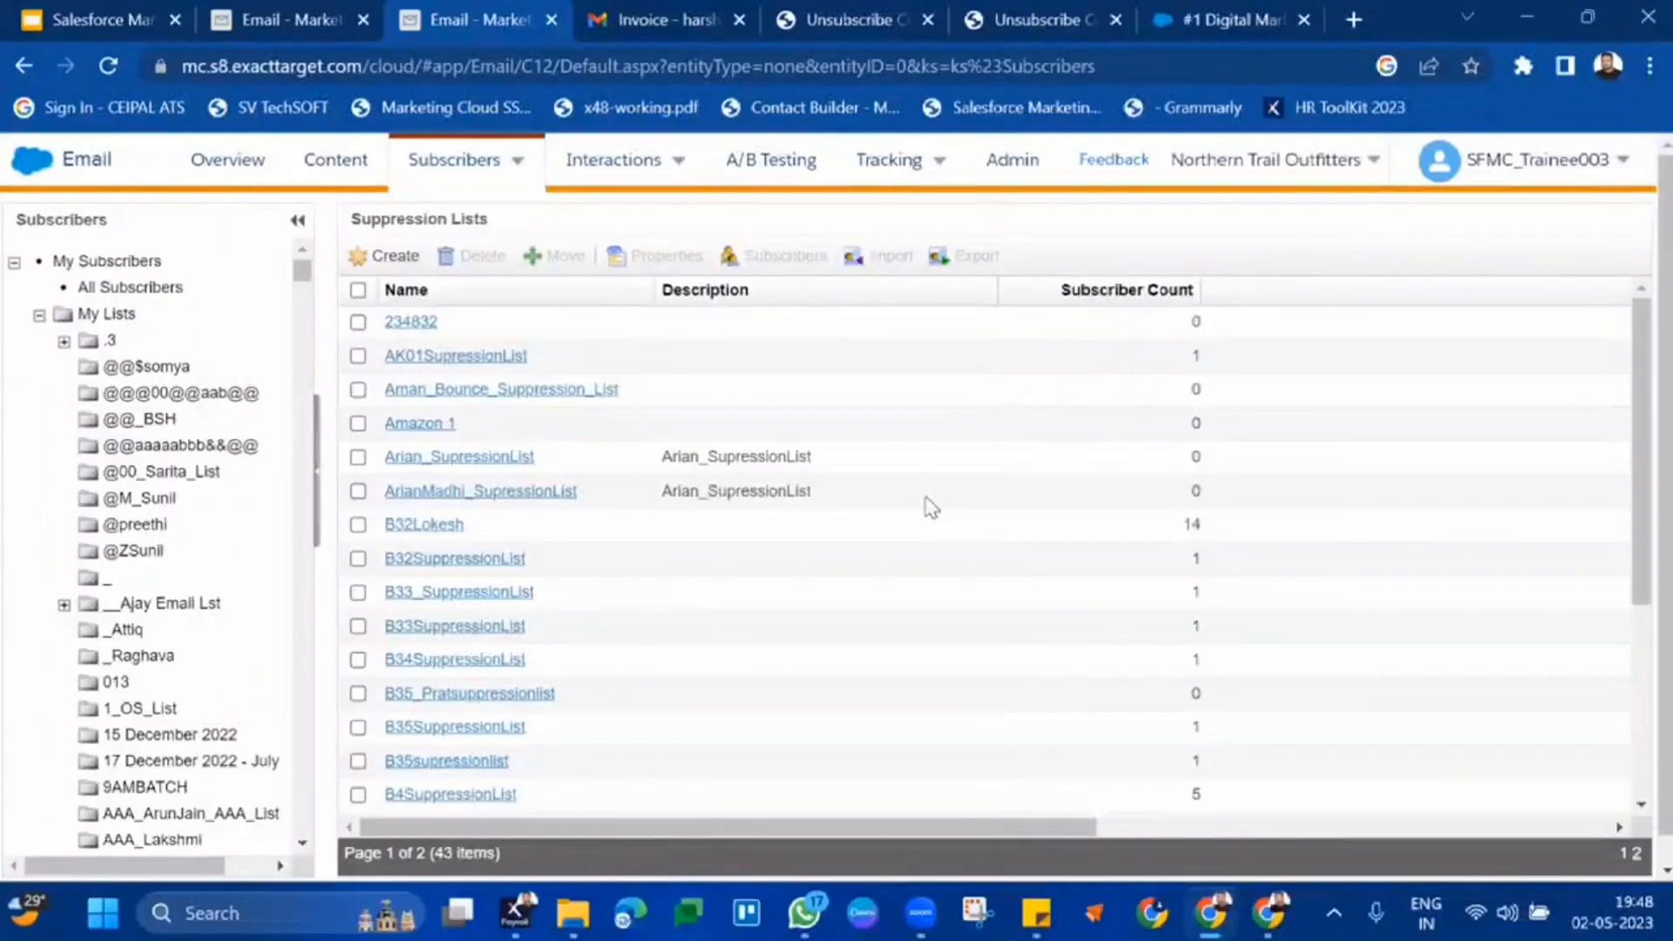
# Step: Create and save a new suppression list named B36SuppressionList
pyautogui.click(395, 256)
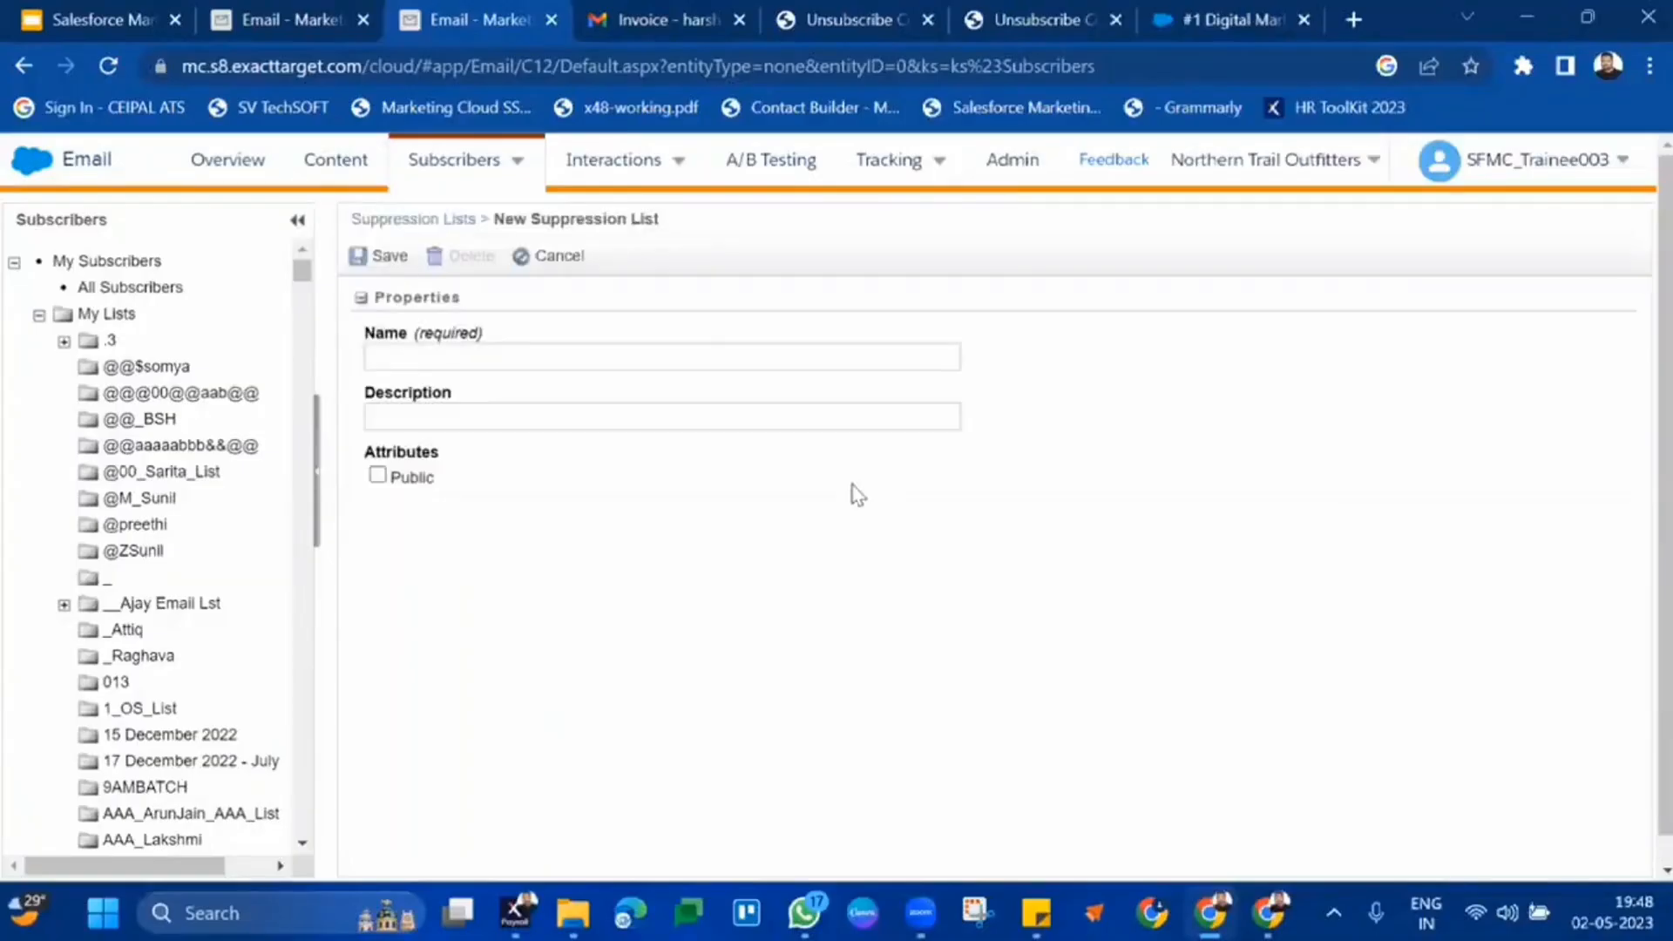
pyautogui.click(574, 360)
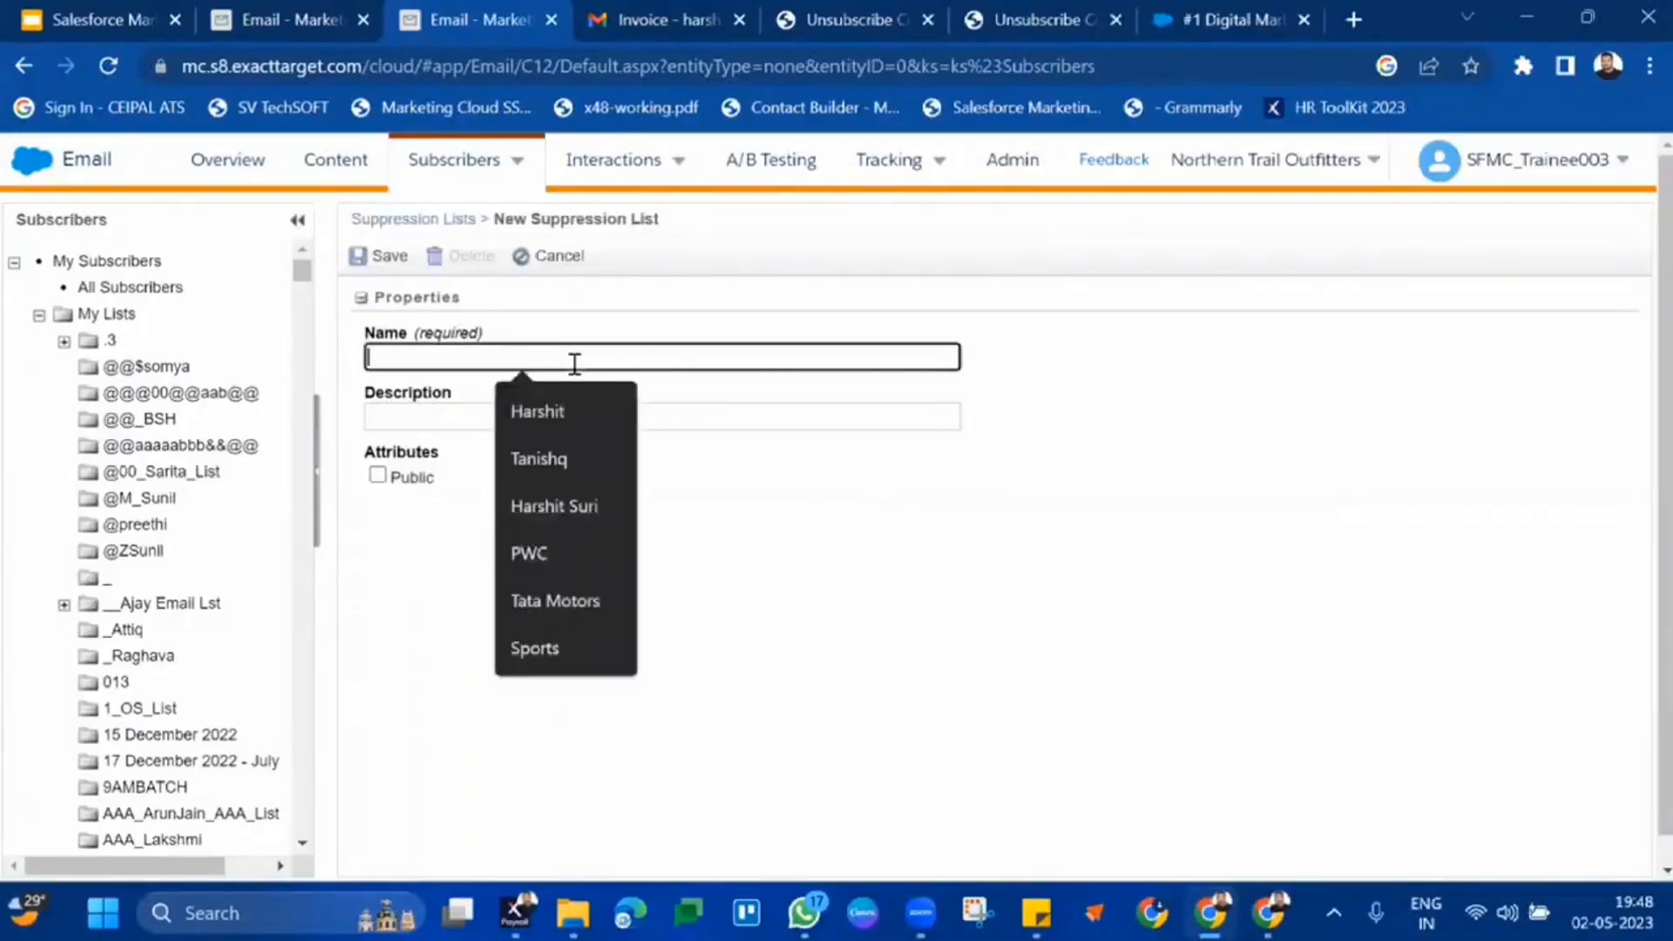
pyautogui.write('B36S')
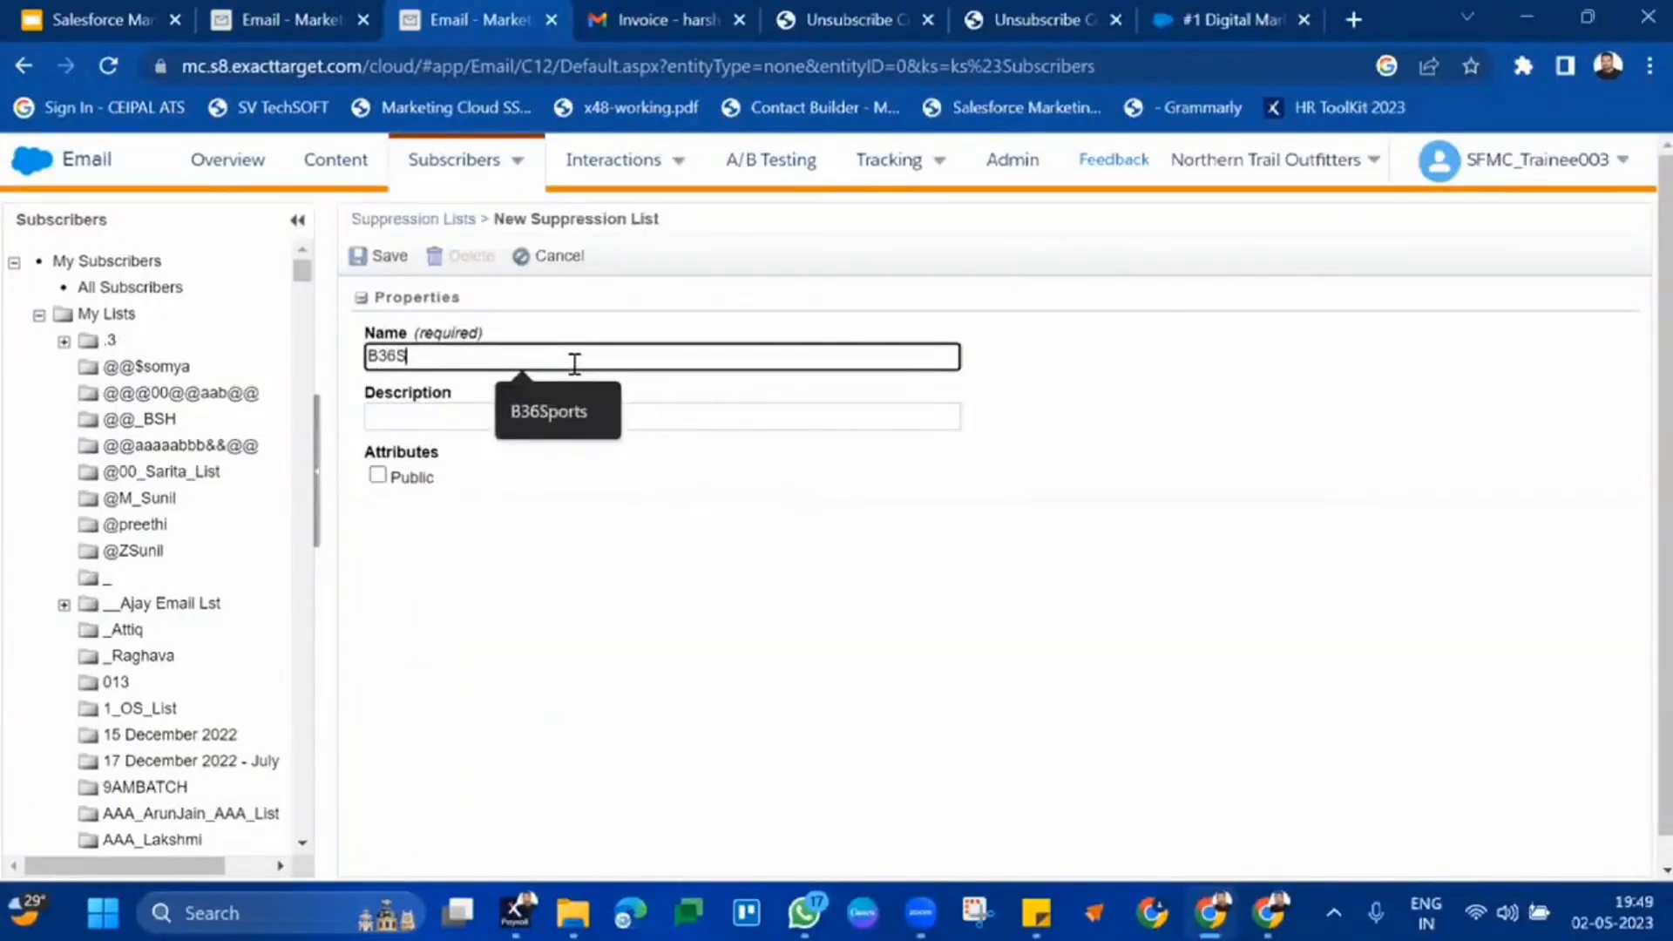
pyautogui.write('uppressionList')
pyautogui.doubleClick(574, 364)
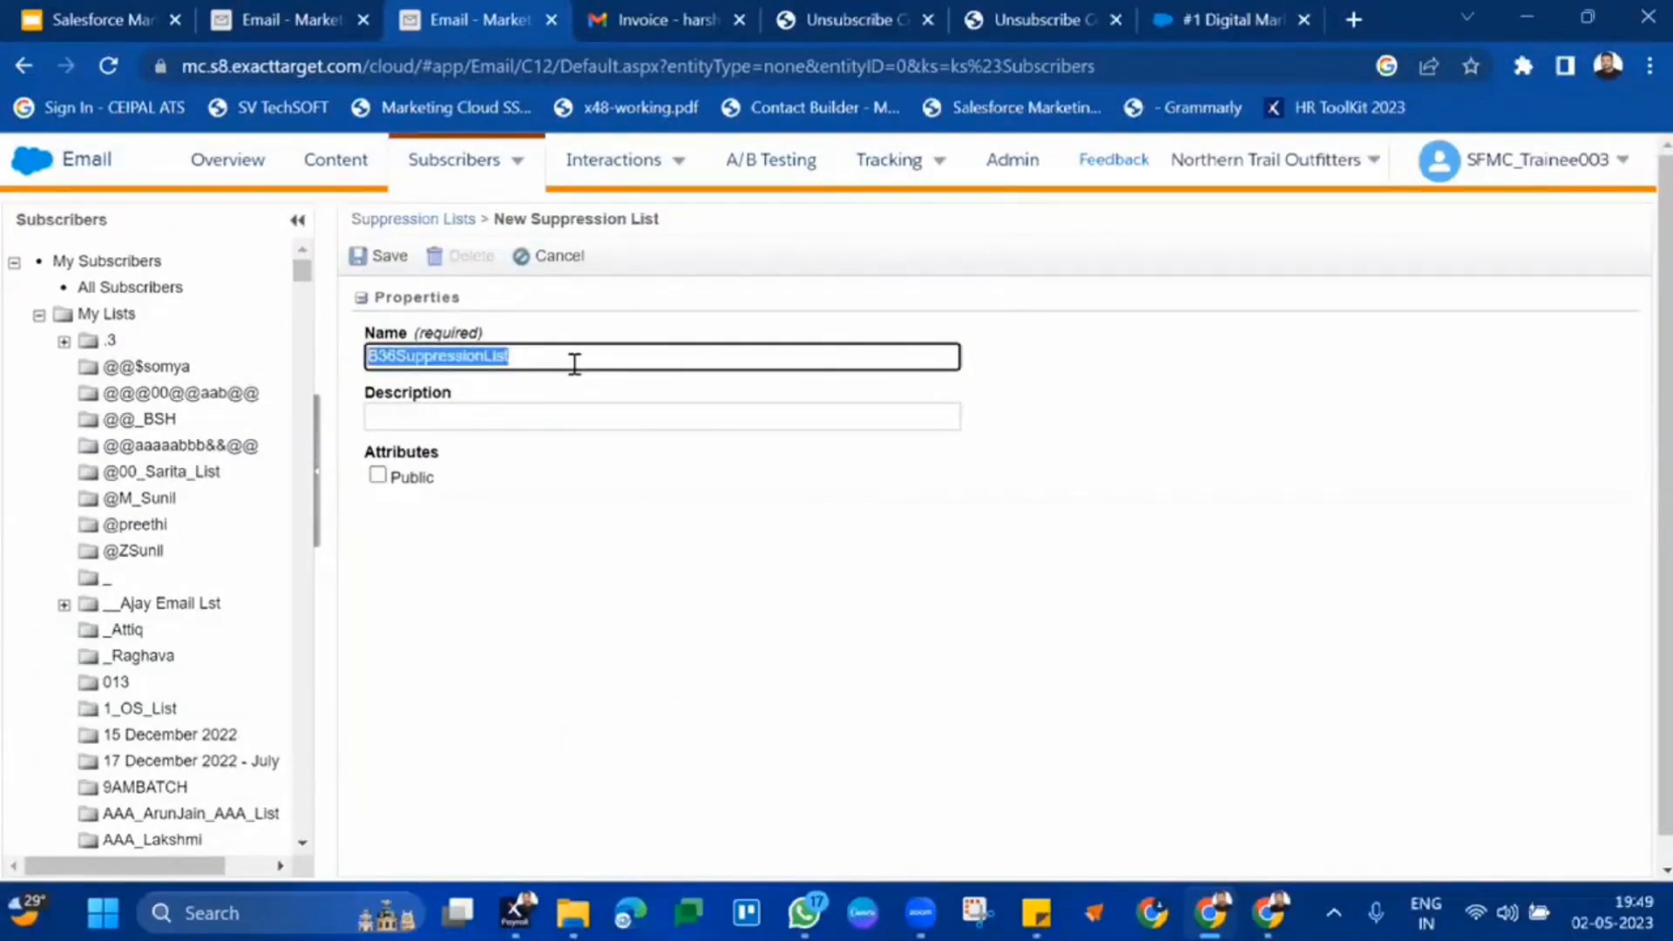
pyautogui.click(388, 260)
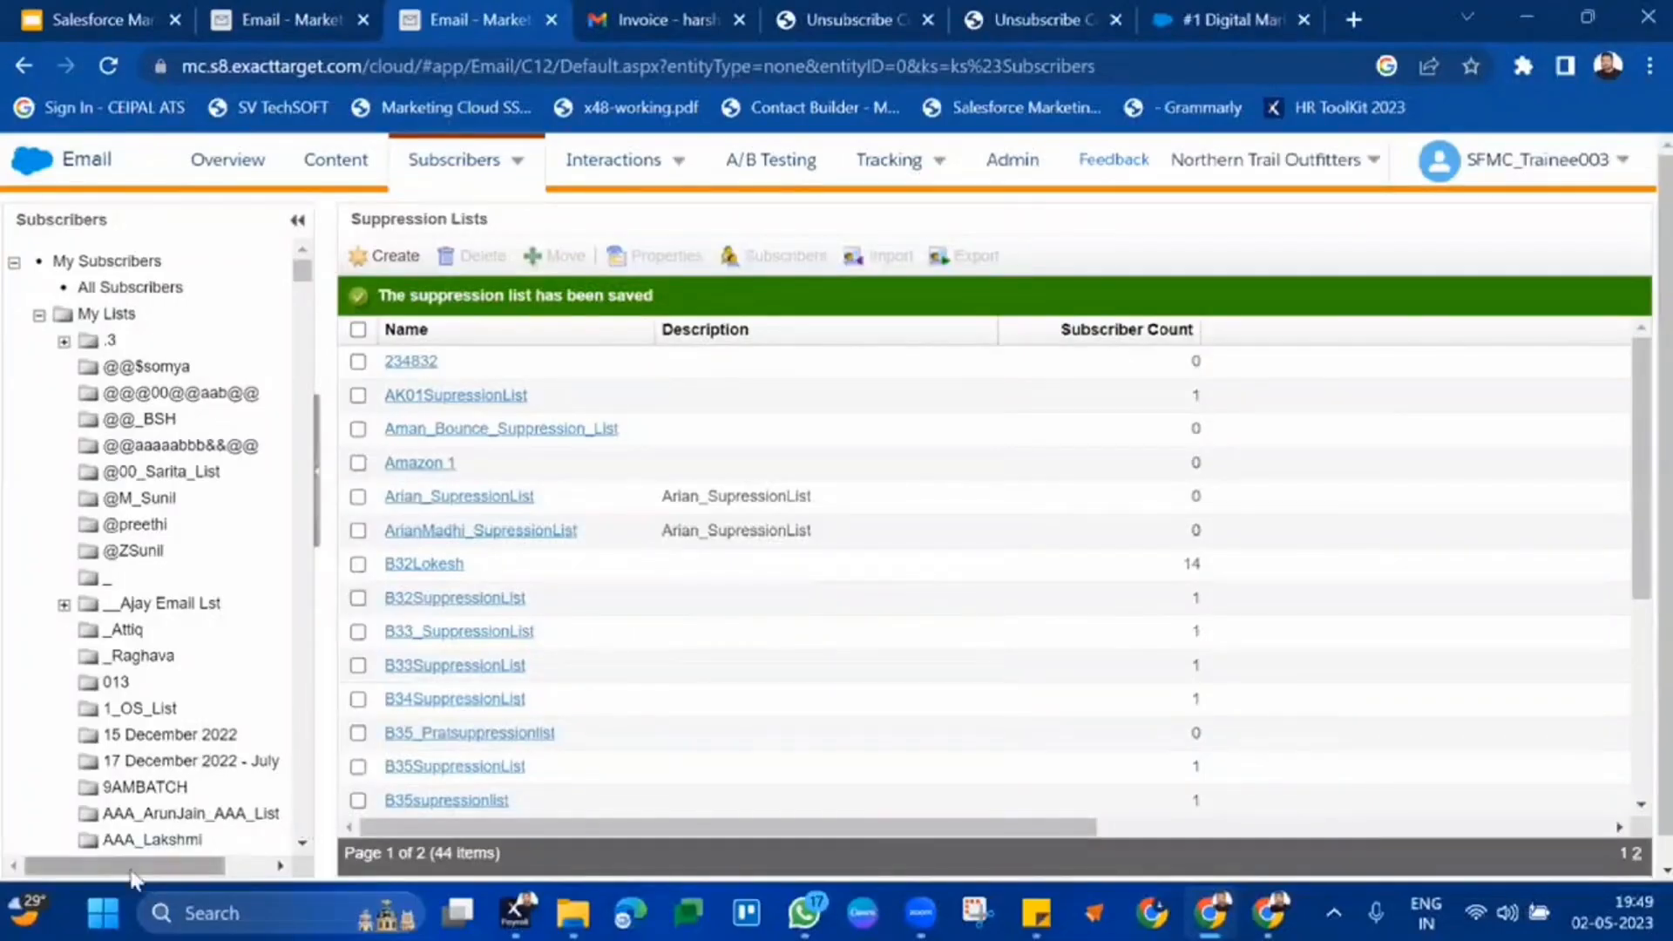
# Step: Find Excel through the Windows search, launch it and create a blank workbook
pyautogui.click(103, 912)
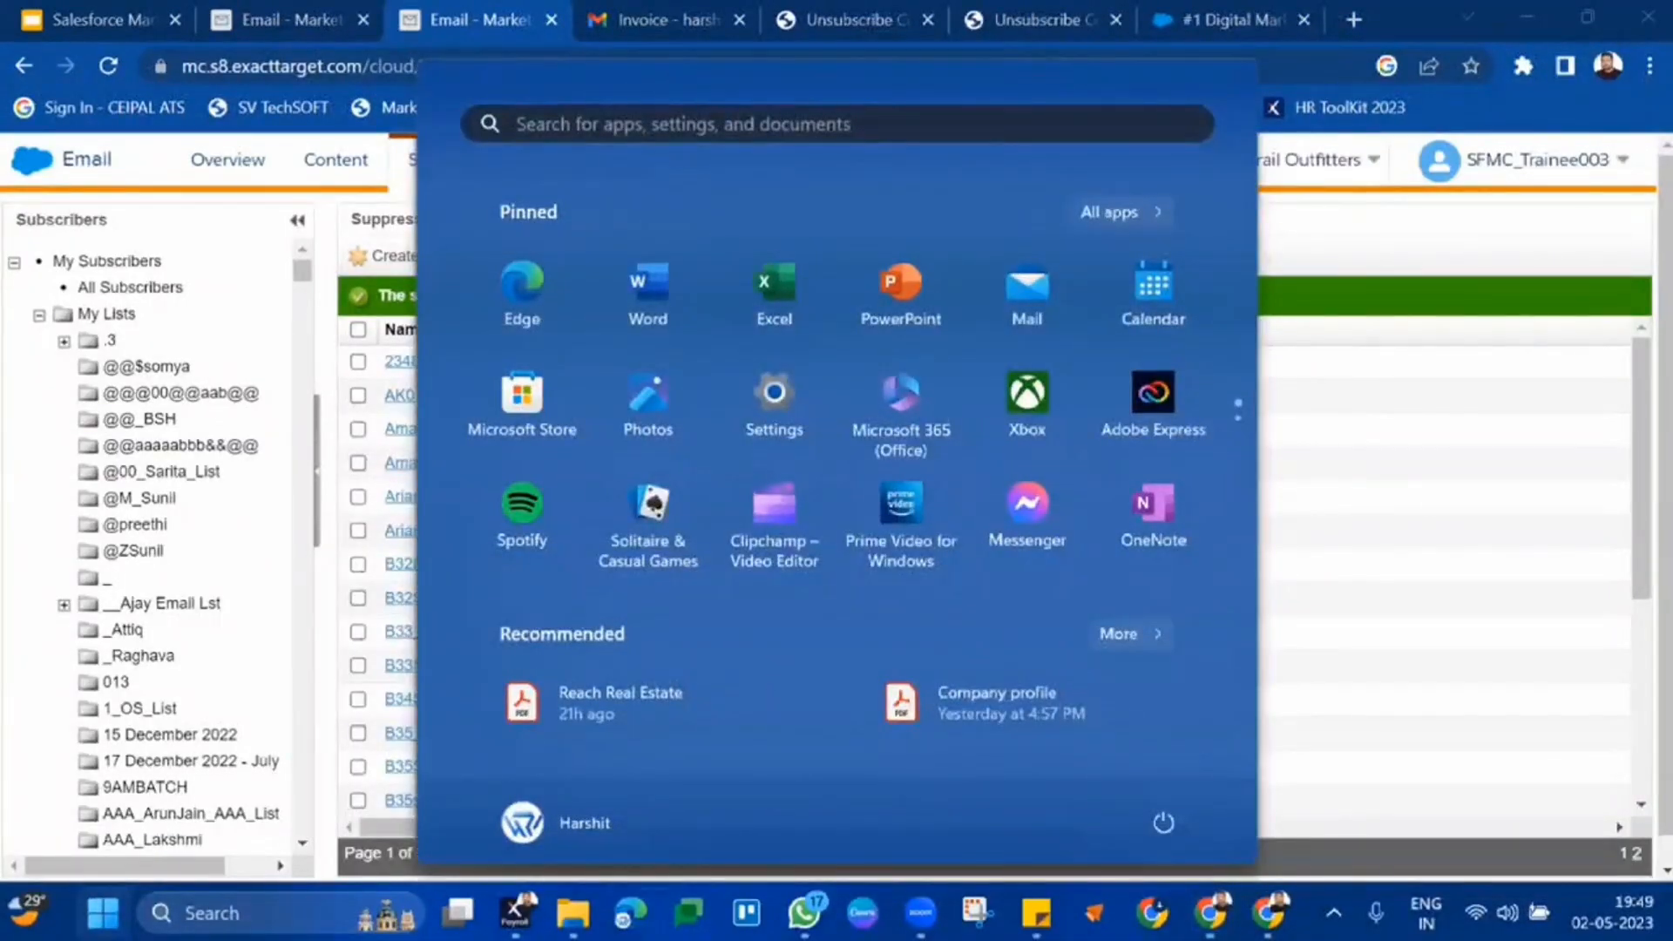
pyautogui.write('csv')
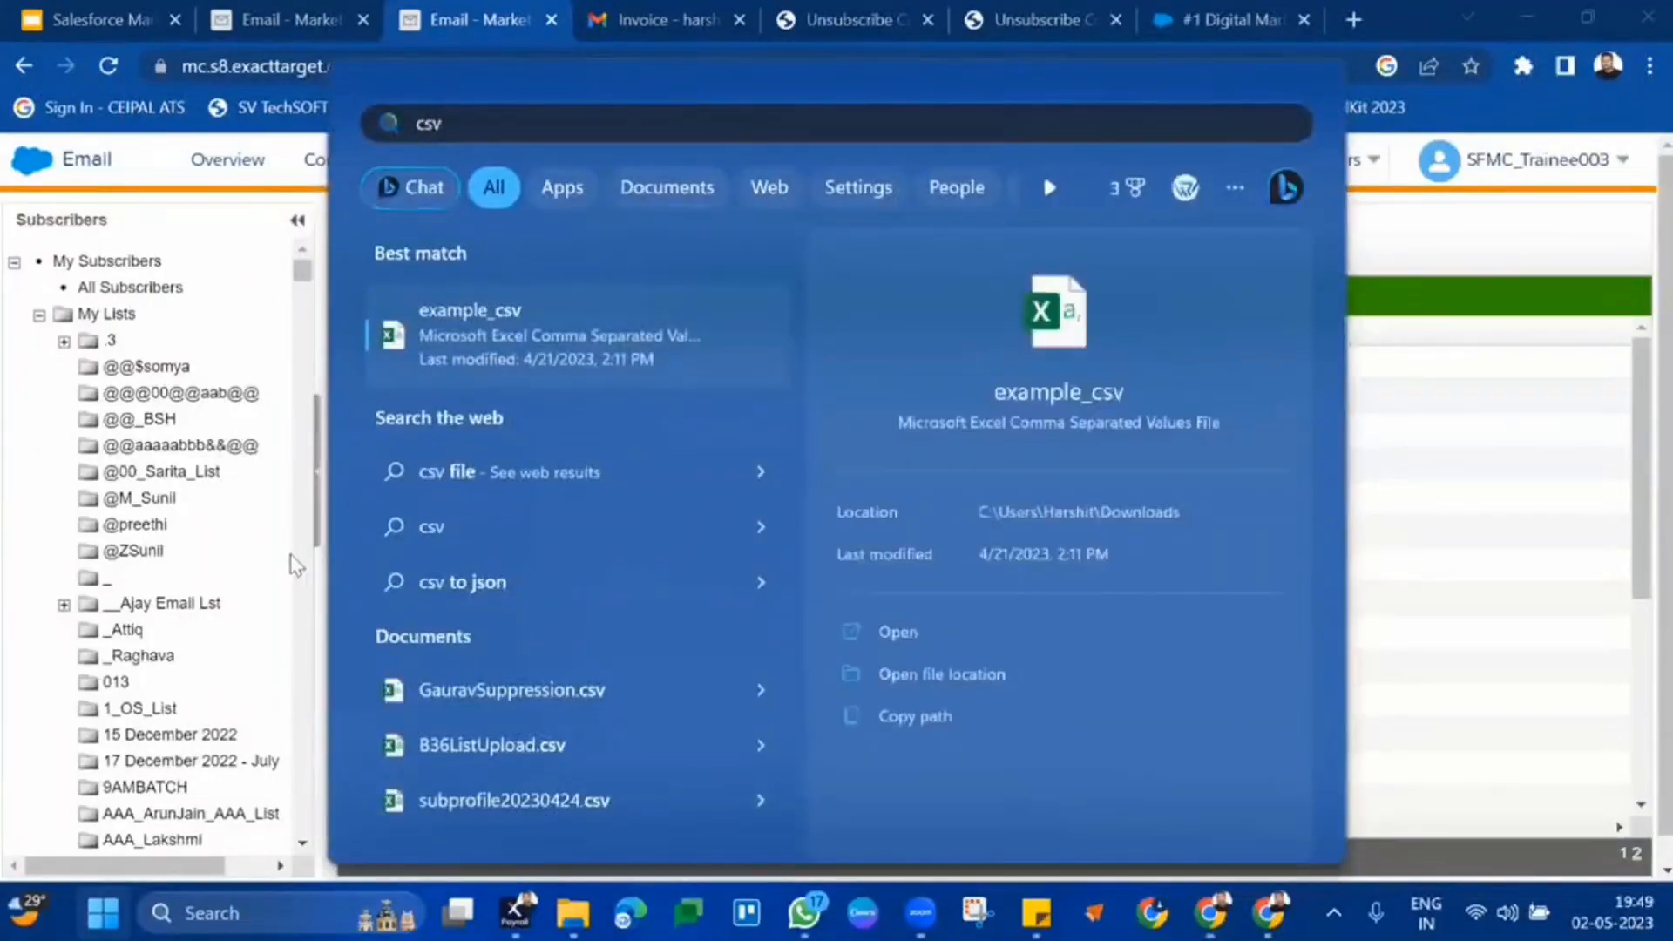
pyautogui.press('BackSpace')
pyautogui.press('BackSpace')
pyautogui.press('BackSpace')
pyautogui.write('excelc')
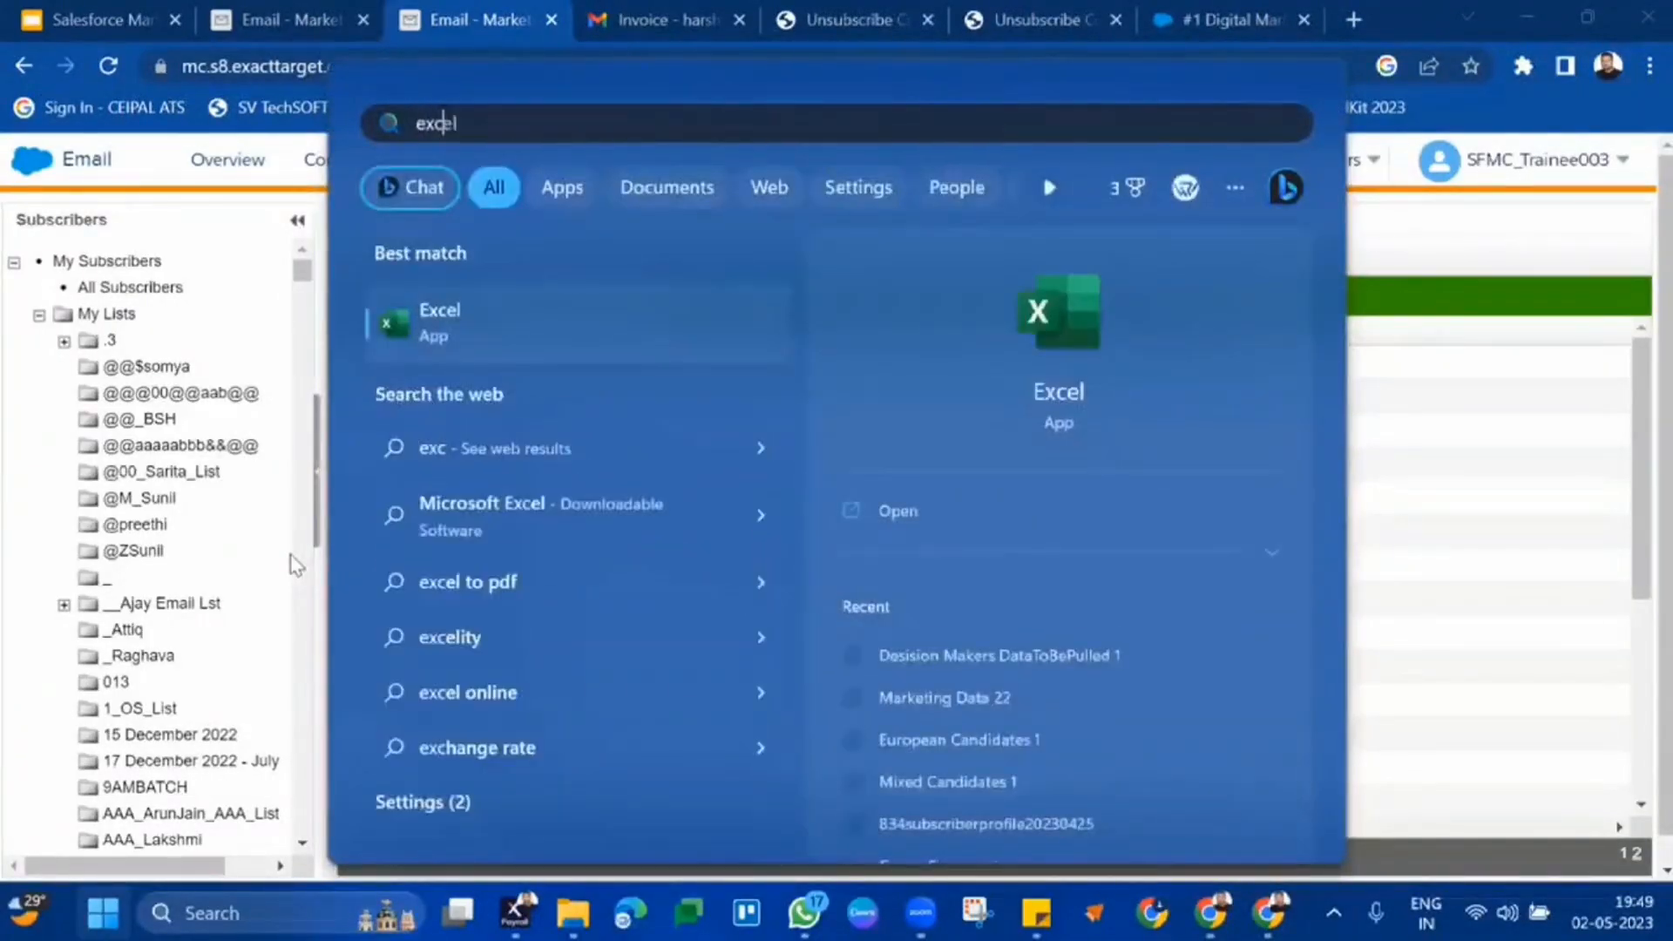
pyautogui.click(665, 294)
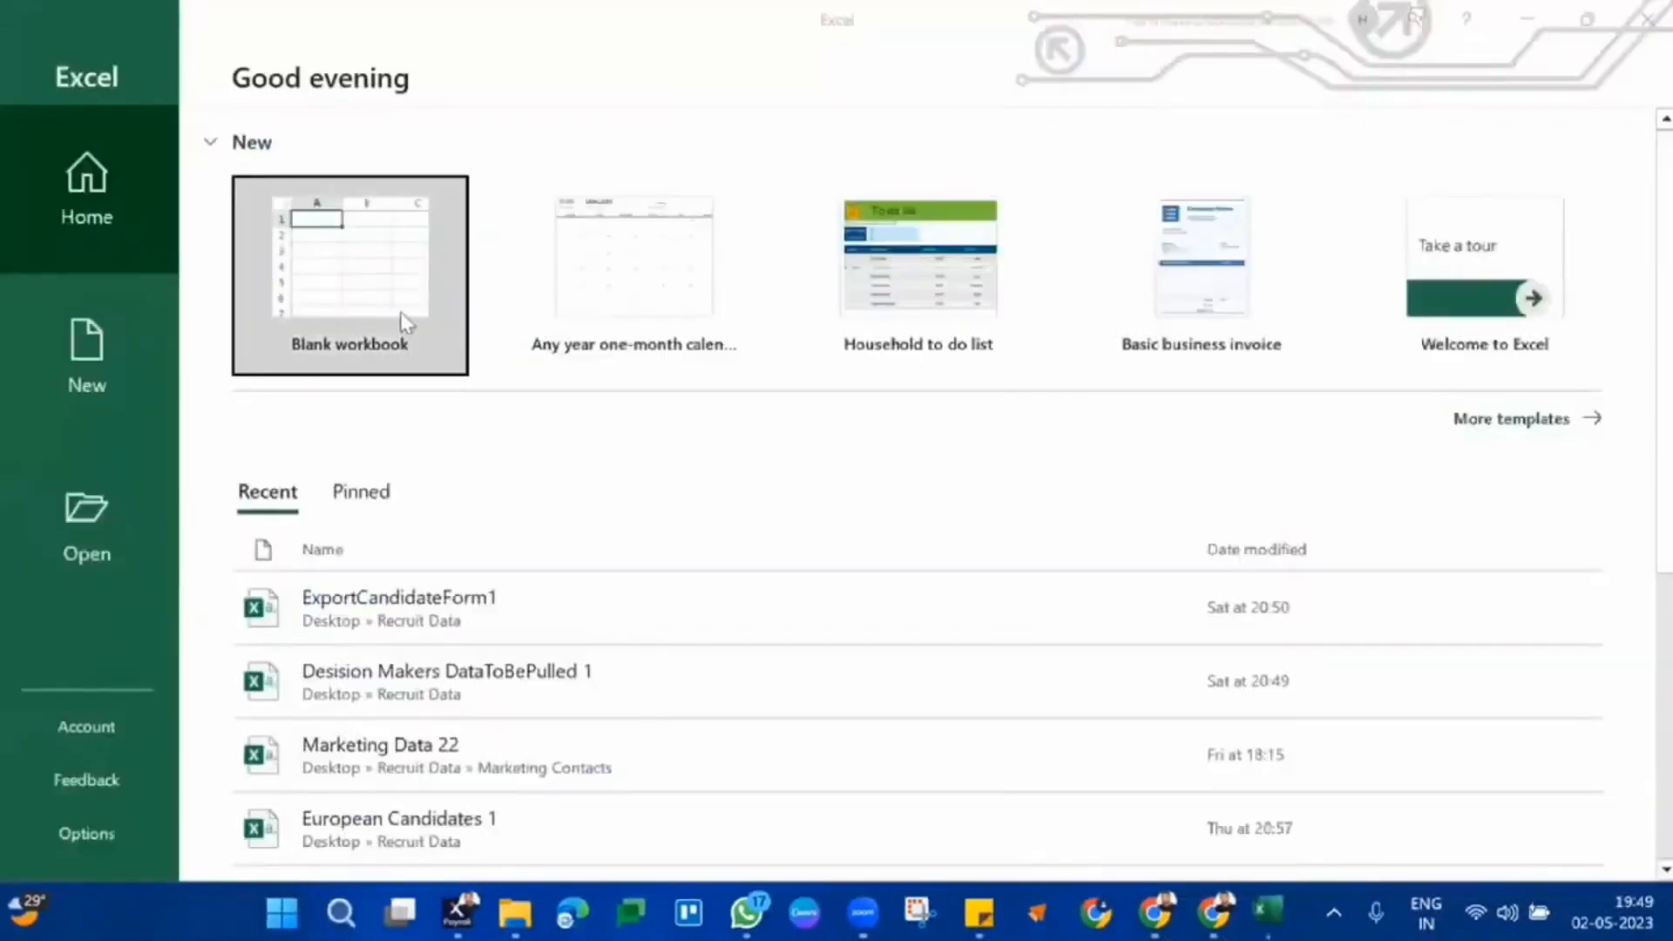
pyautogui.click(399, 318)
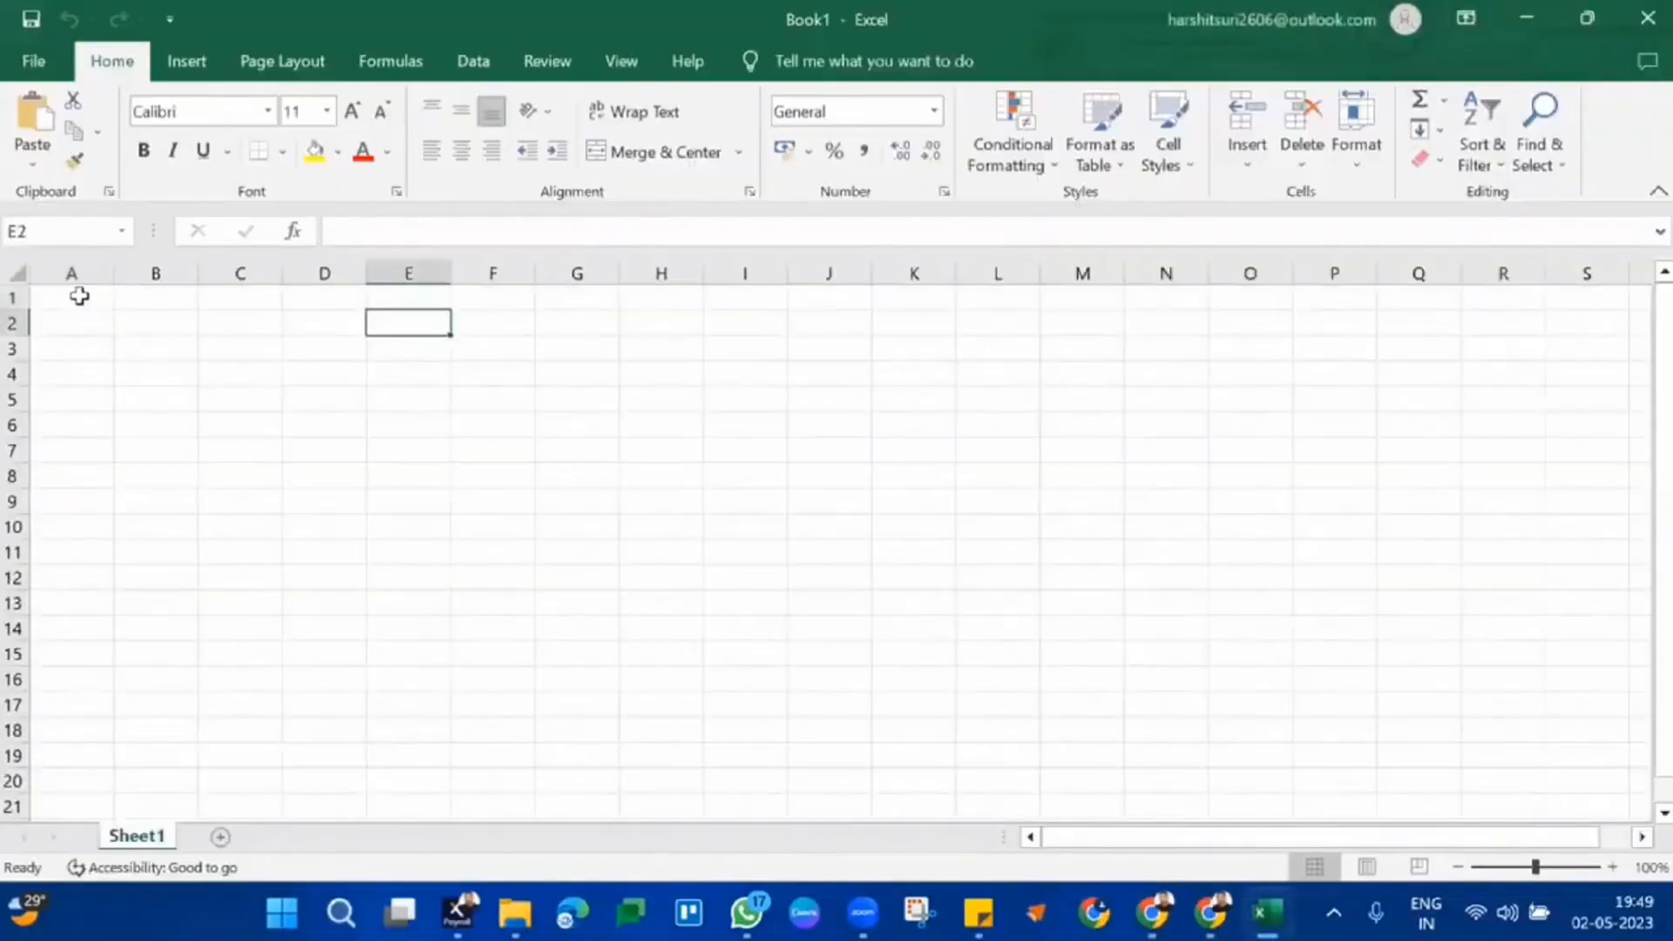
# Step: Enter the headers SubscriberKey in A1 and EmailAddress in B1, widening column A to fit
pyautogui.click(78, 296)
pyautogui.write('SubscriberKey')
pyautogui.click(106, 394)
pyautogui.moveTo(117, 261); pyautogui.dragTo(183, 265)
pyautogui.click(237, 300)
pyautogui.write('EmailAddress')
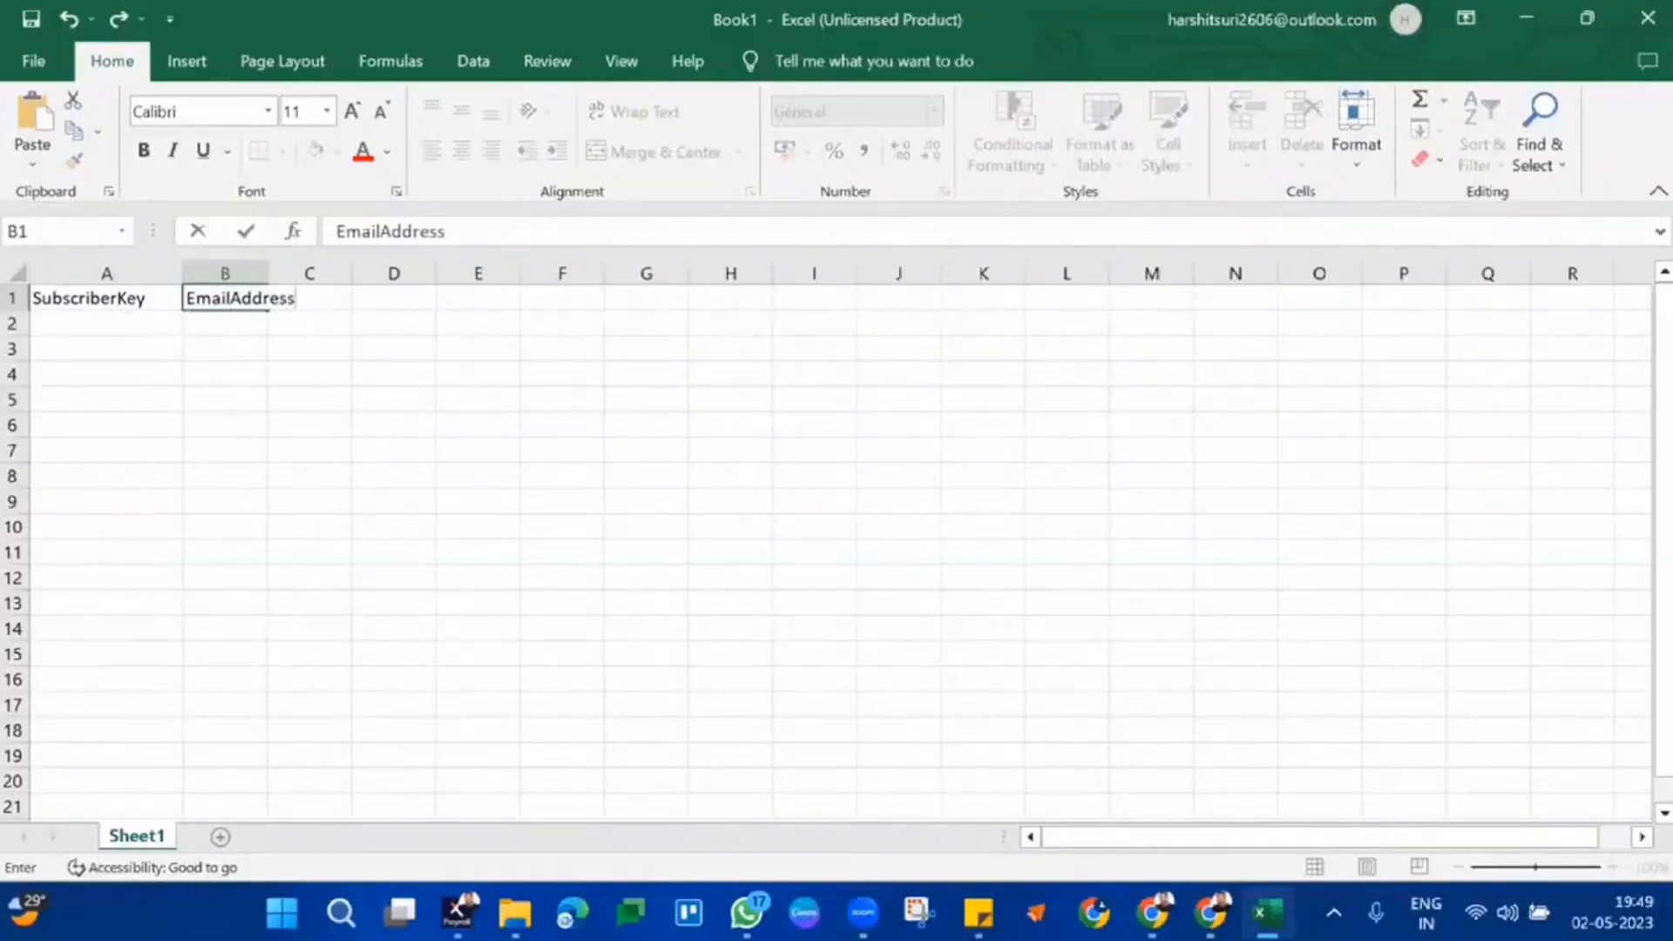
# Step: Switch to Gmail and copy the subscriber key from the bill details of the second Invoice email in the inbox
pyautogui.click(1153, 913)
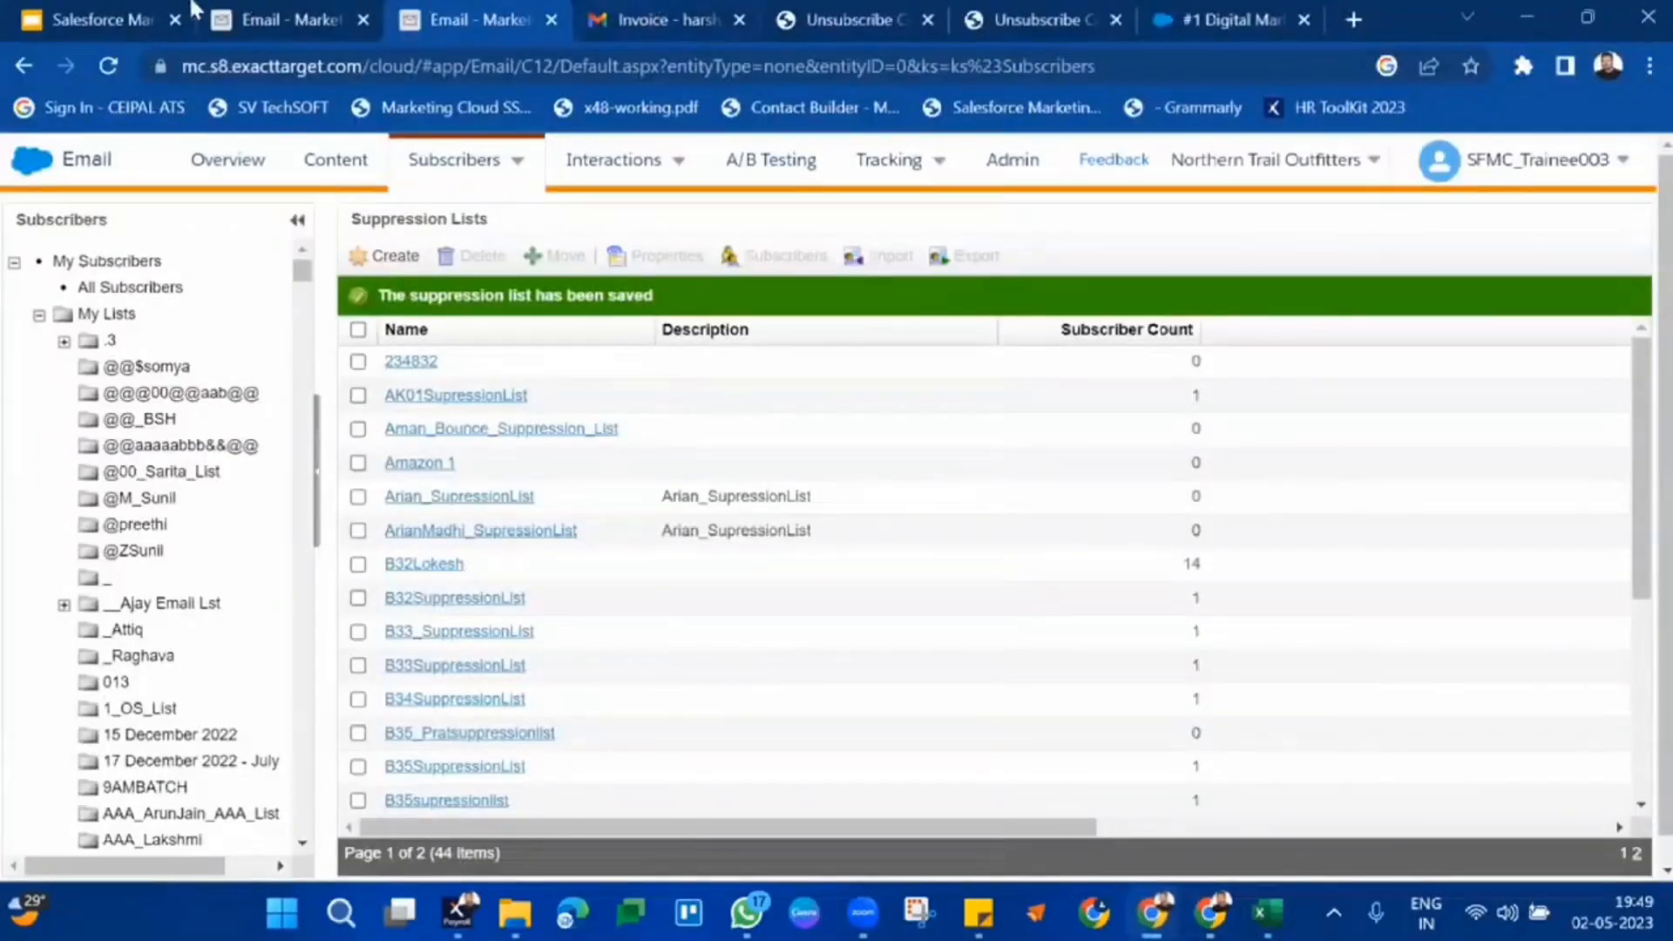
pyautogui.click(265, 11)
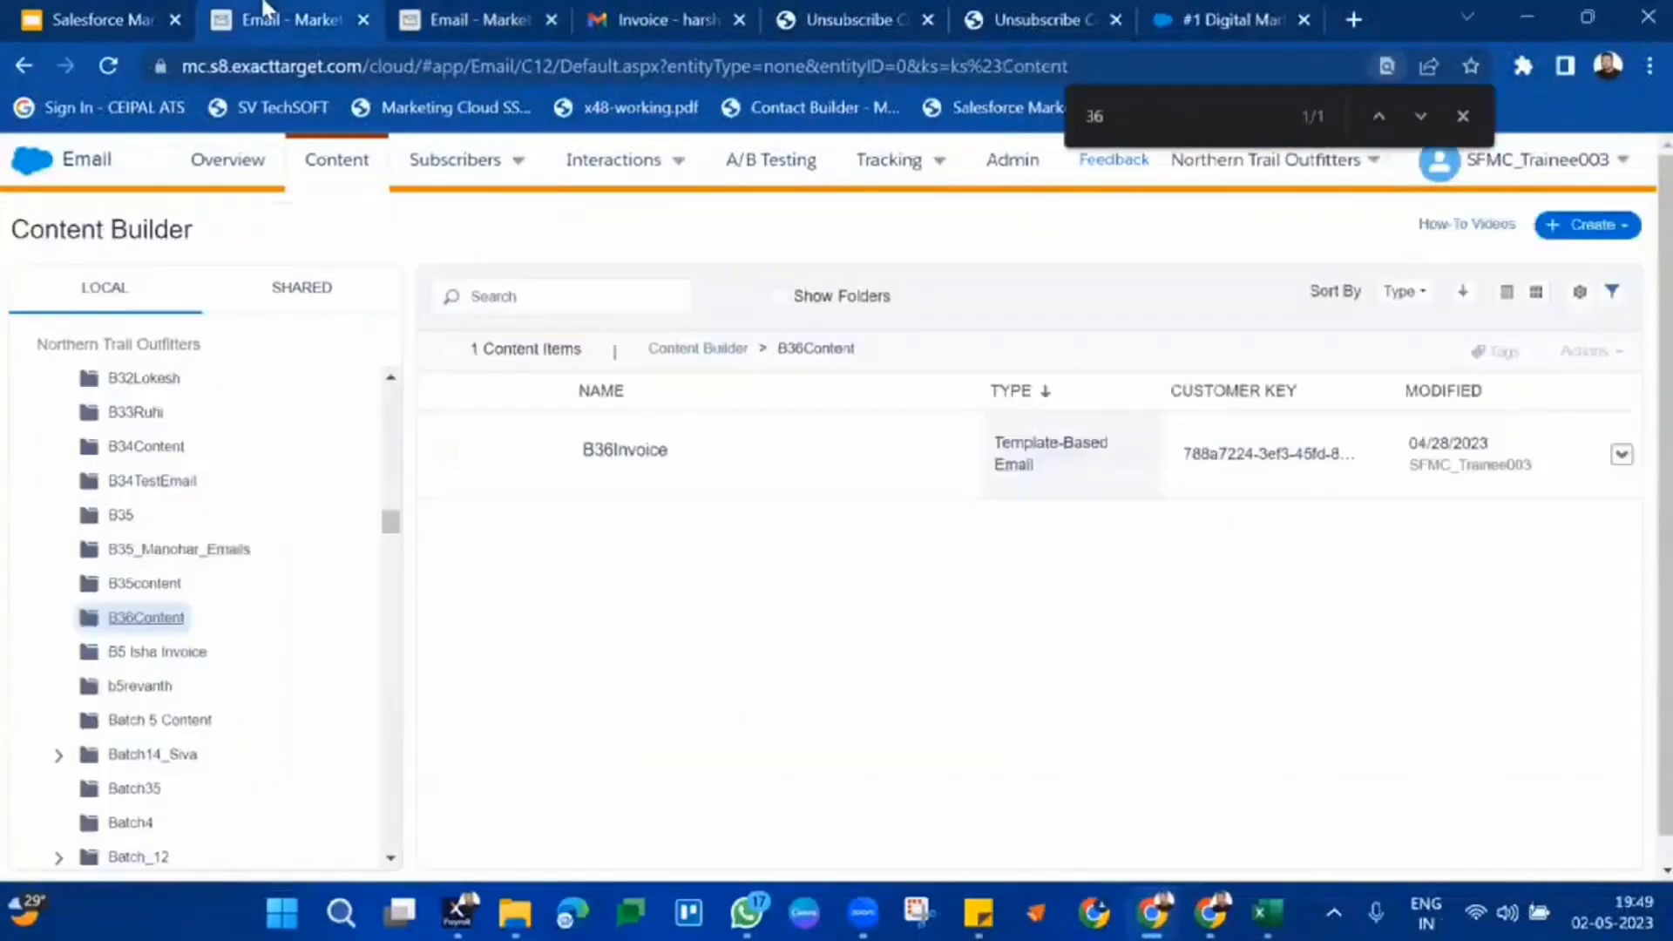
pyautogui.click(716, 11)
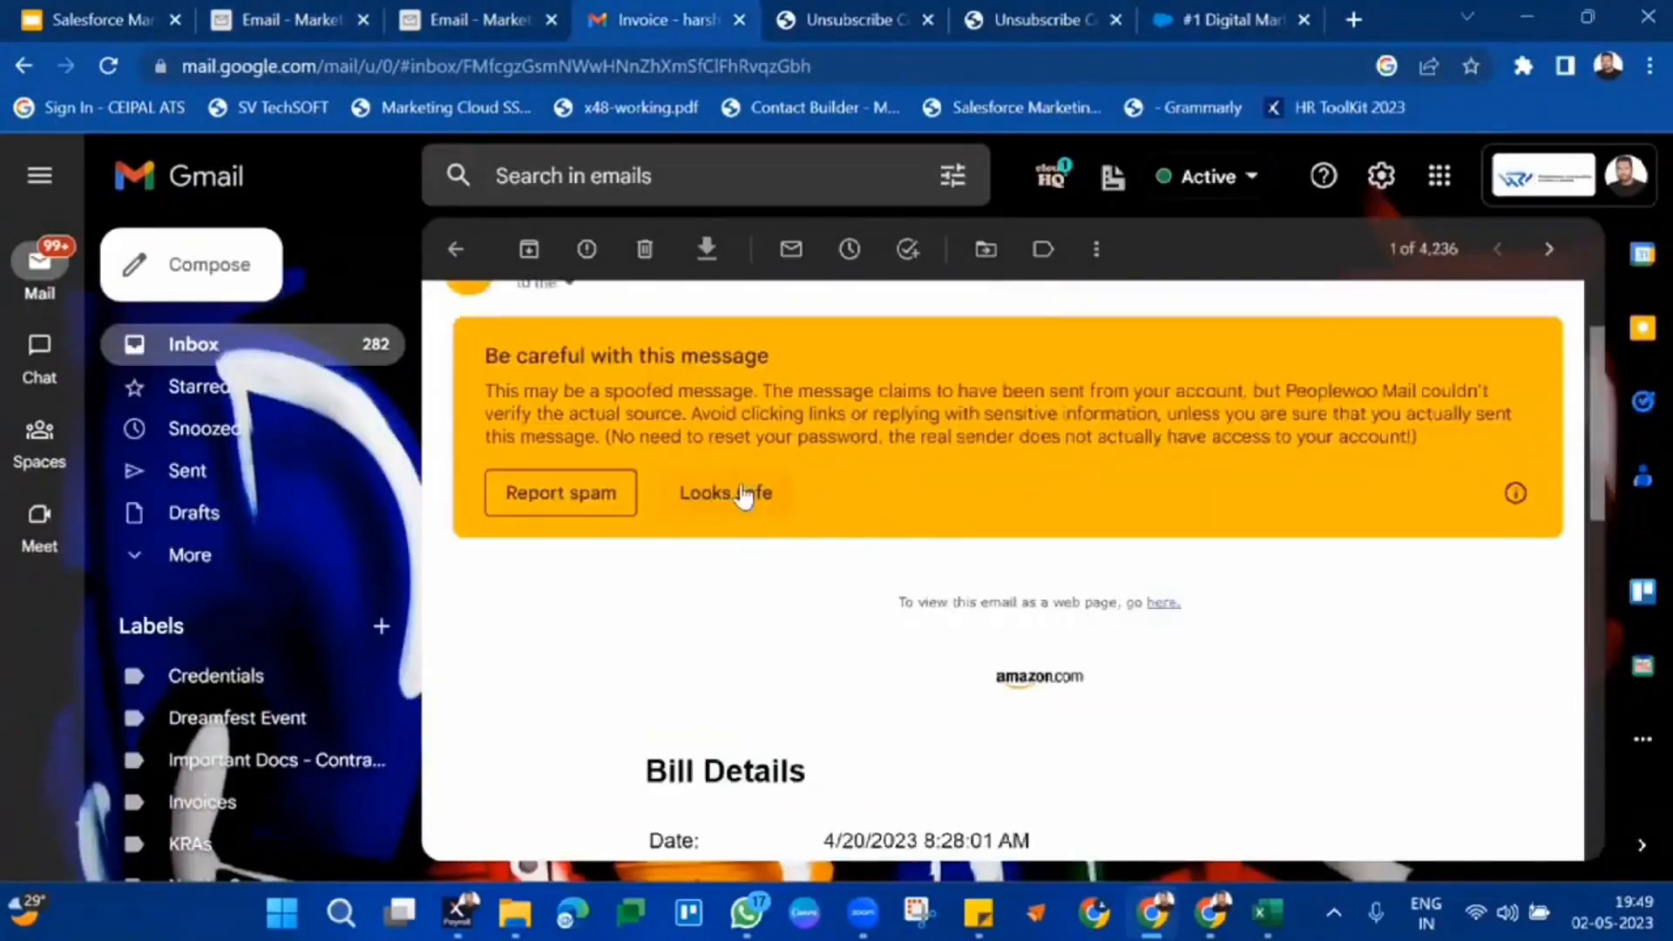
pyautogui.scroll(-6, 745, 492)
pyautogui.scroll(-4, 745, 492)
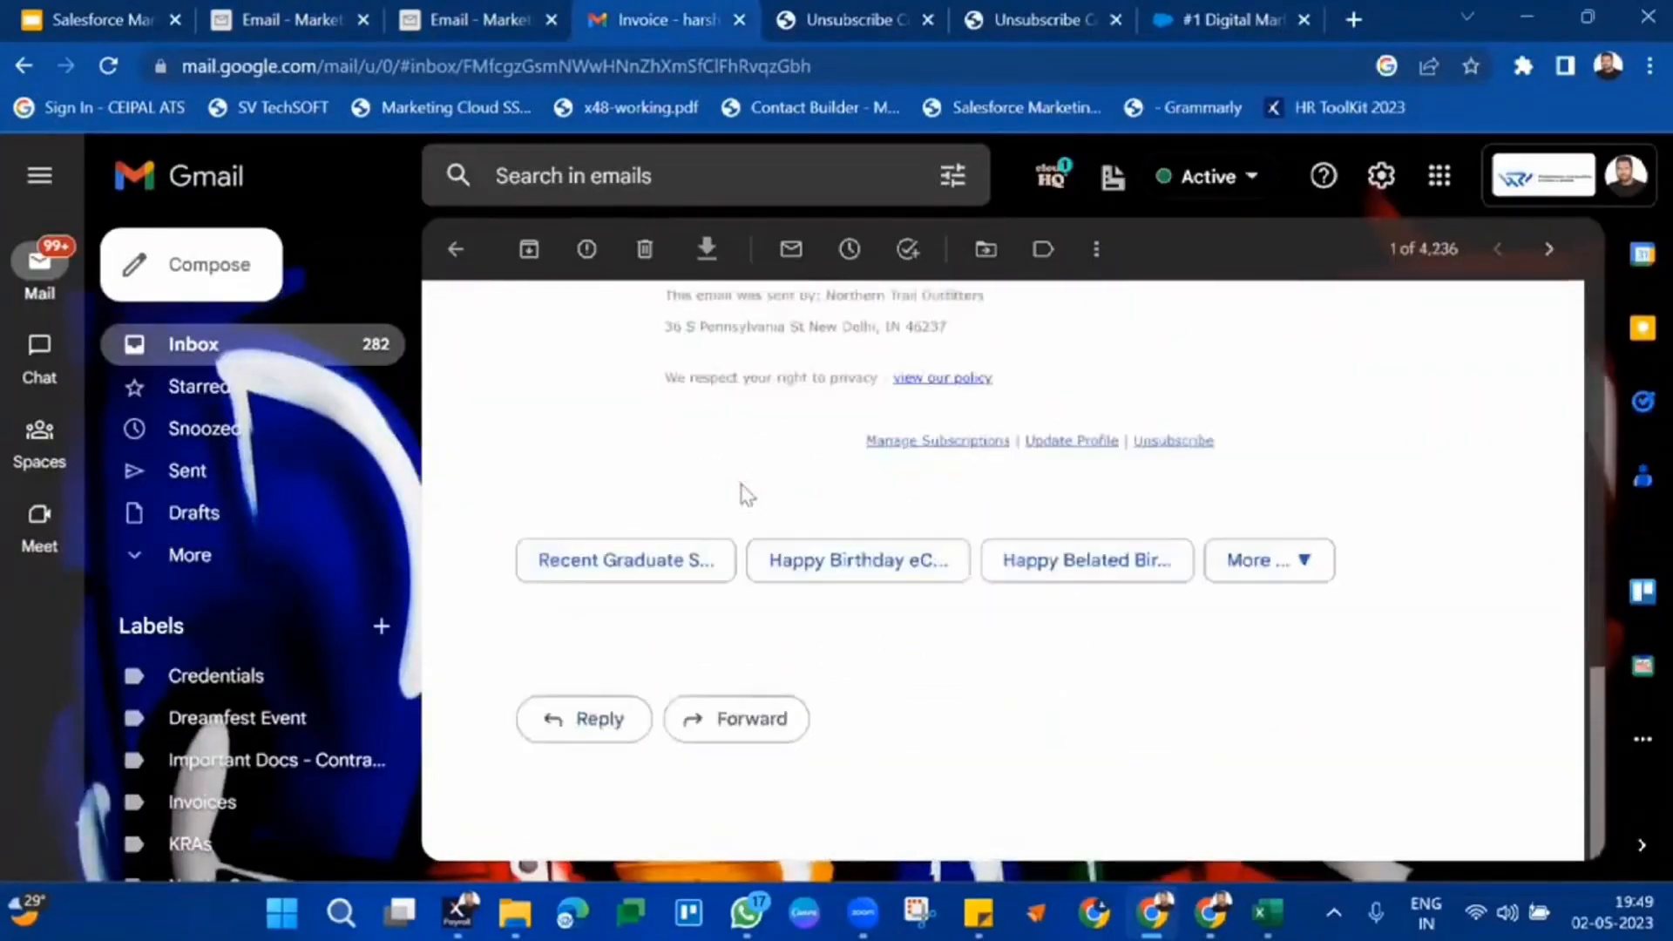
pyautogui.click(465, 265)
pyautogui.click(939, 438)
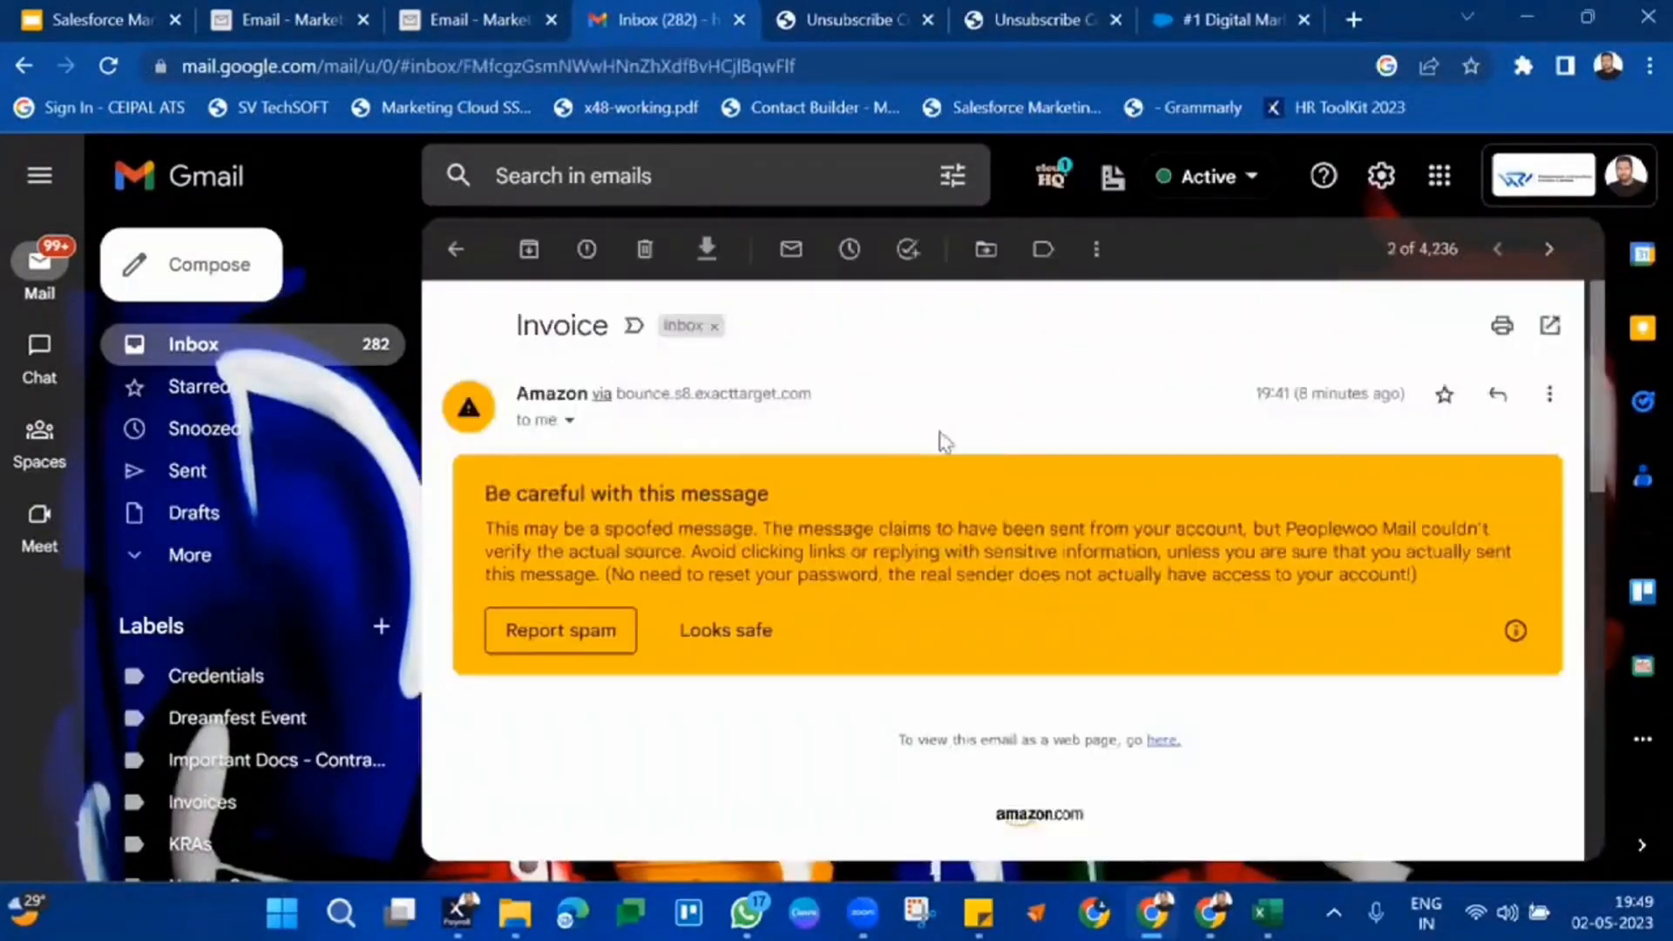
pyautogui.scroll(-4, 899, 447)
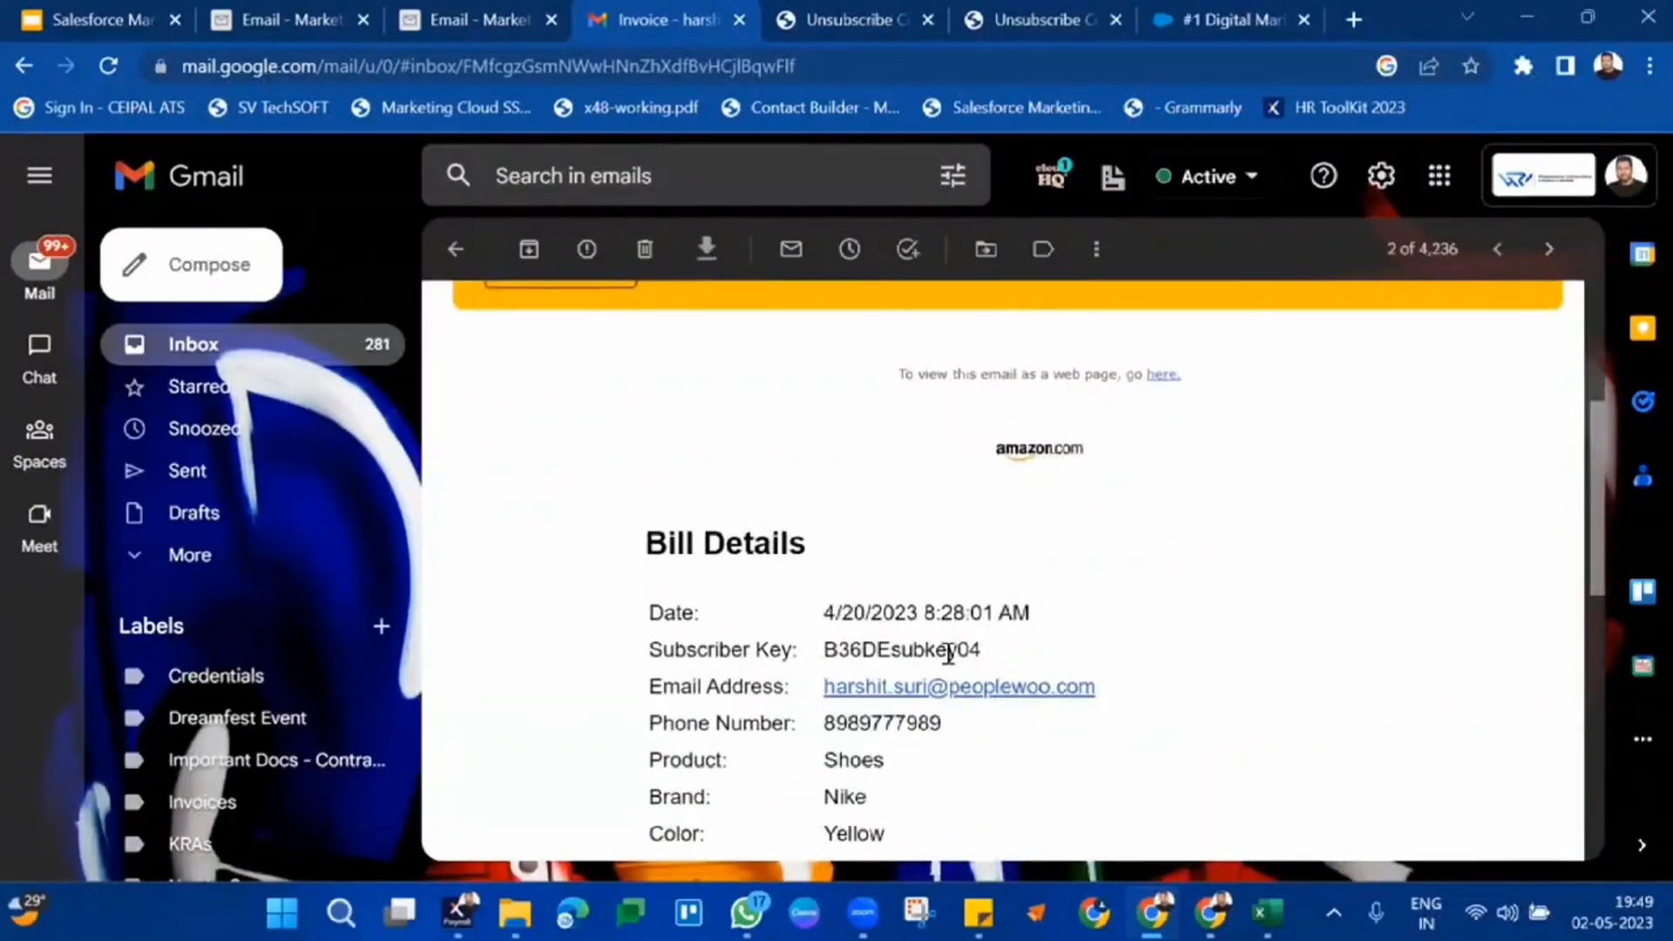
pyautogui.doubleClick(948, 651)
pyautogui.hotkey('ctrl', 'c')
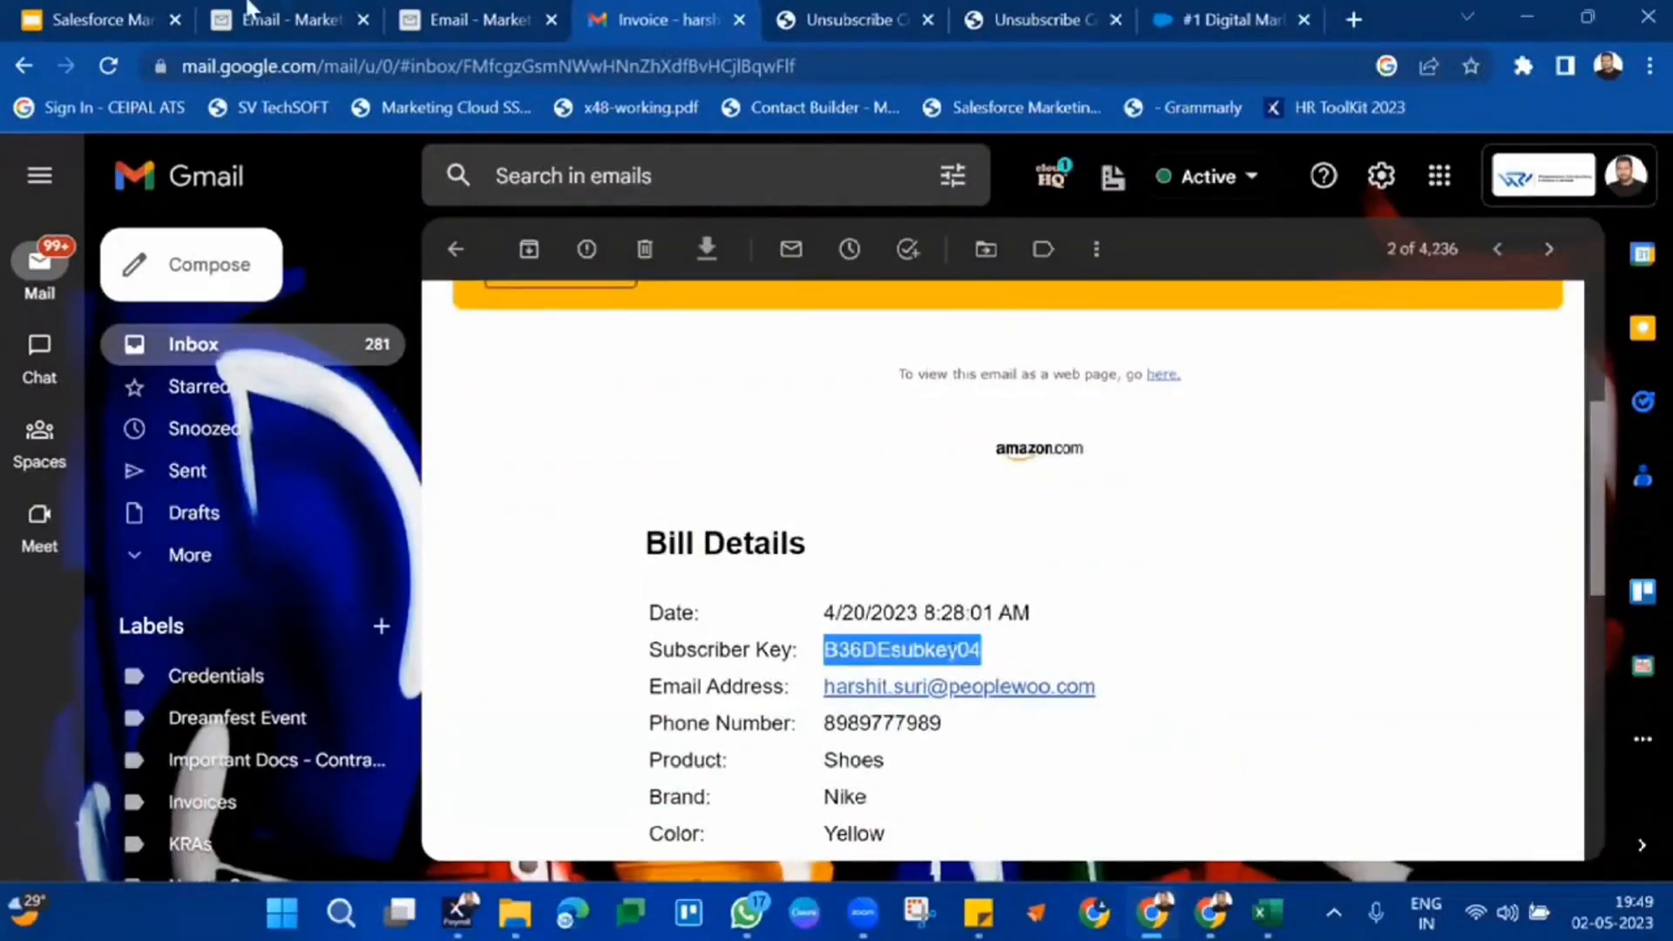
# Step: Return to the Excel workbook, paste the copied subscriber key into A2 and enter the subscriber's email address in B2
pyautogui.click(1260, 912)
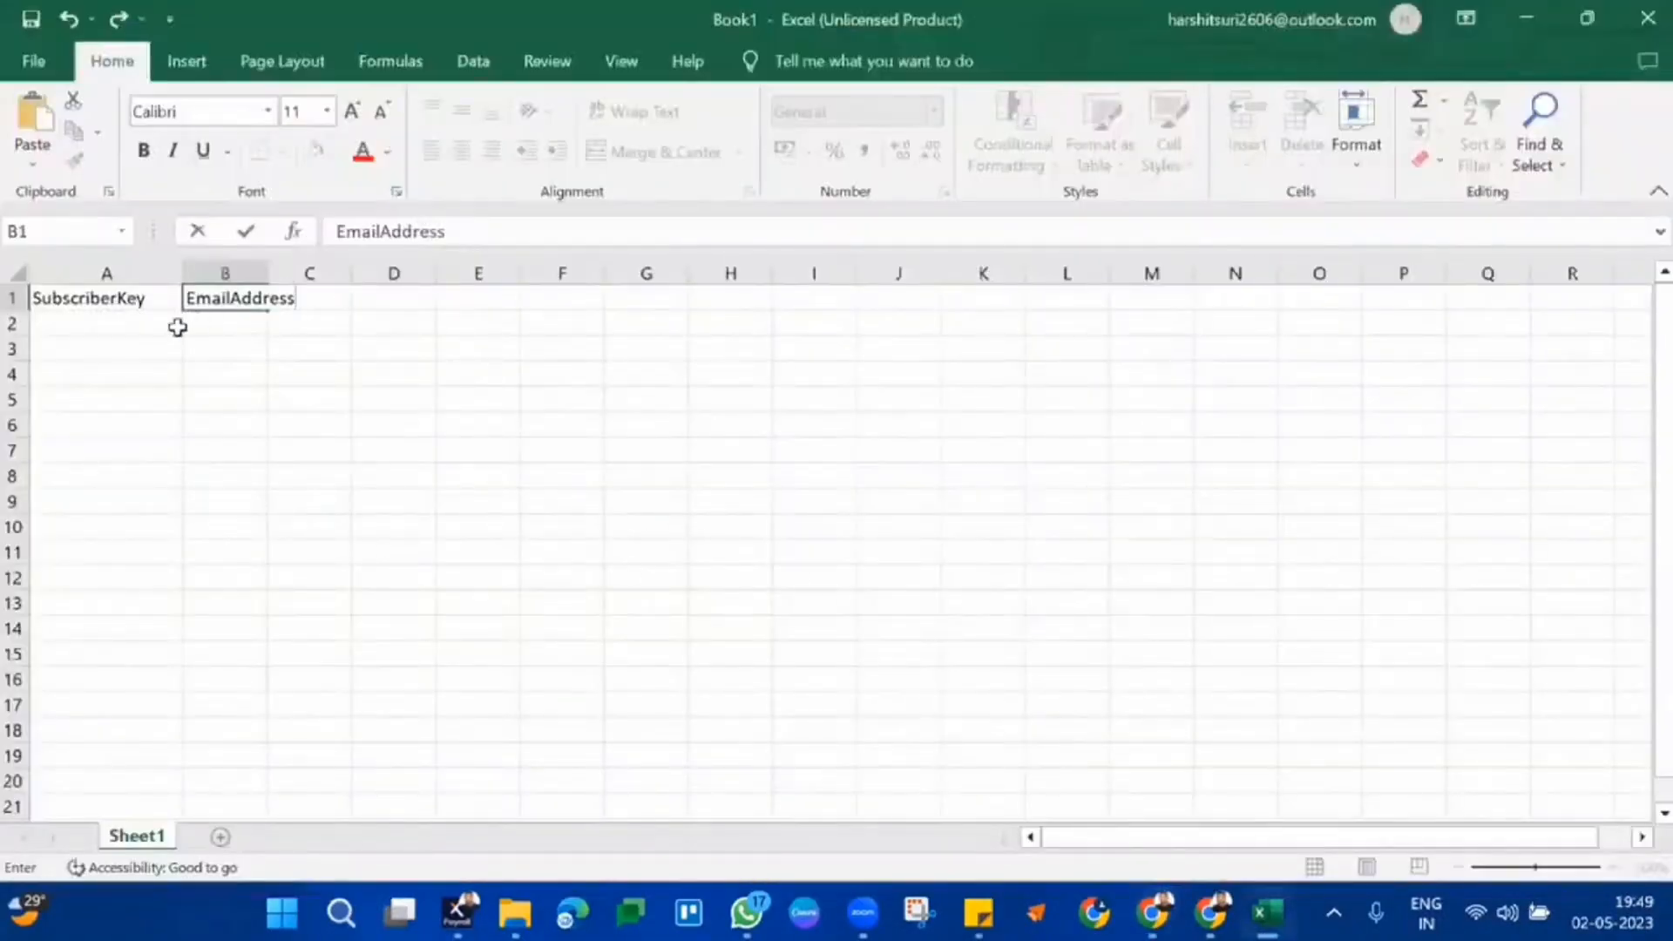
pyautogui.click(142, 326)
pyautogui.hotkey('ctrl', 'v')
pyautogui.click(231, 324)
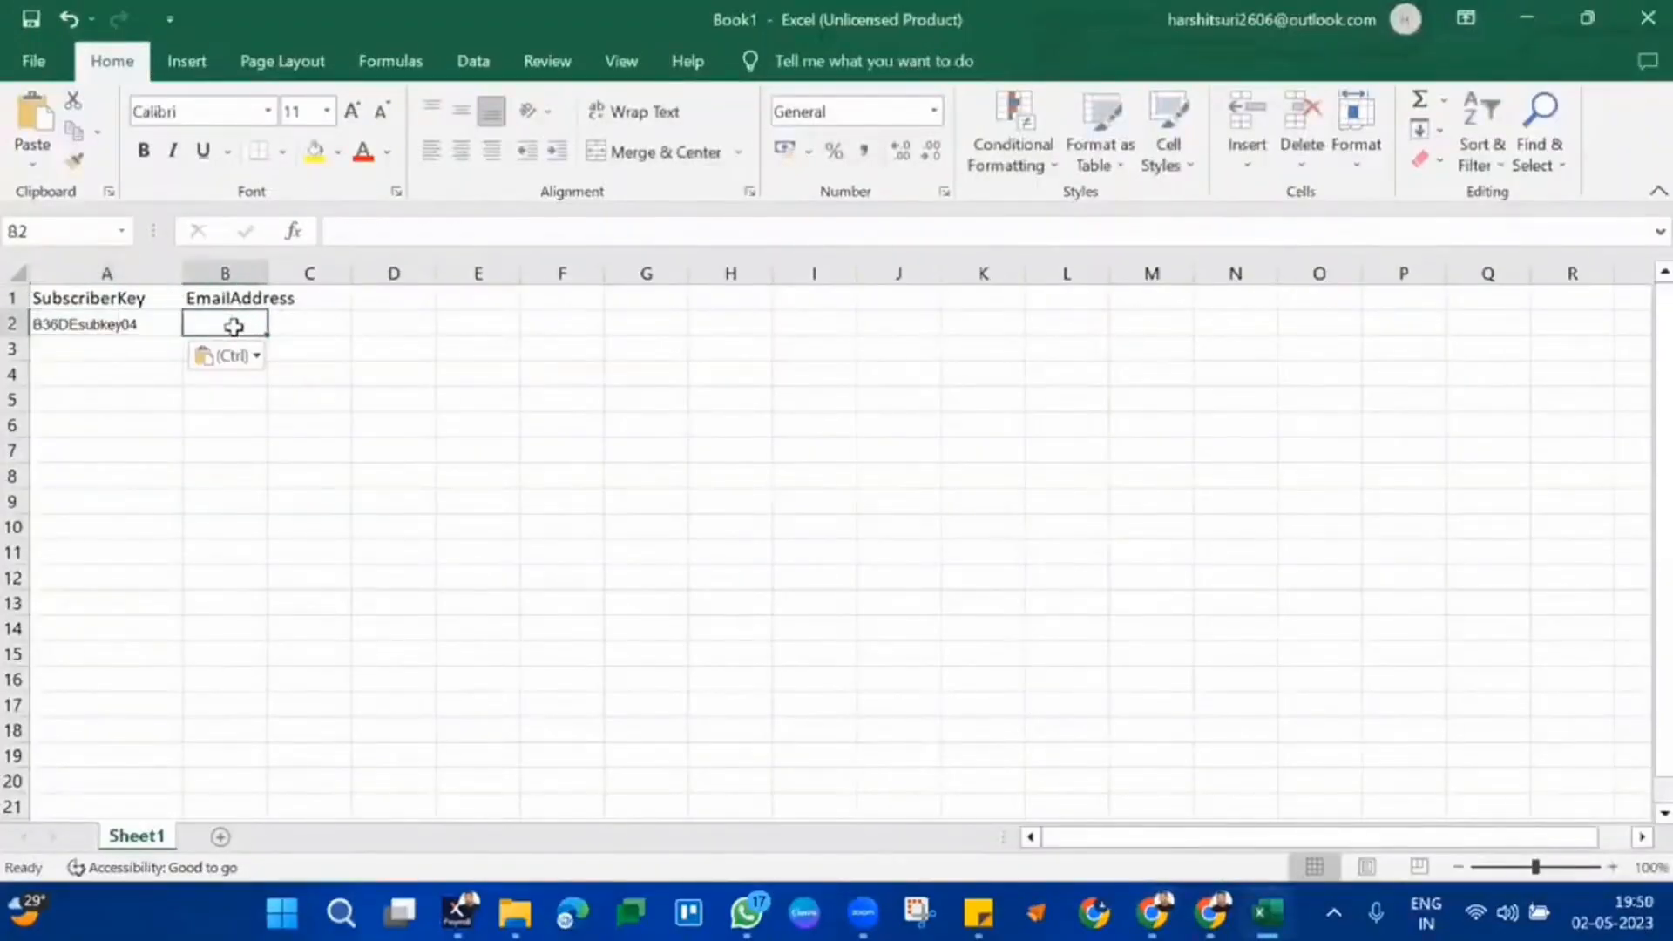
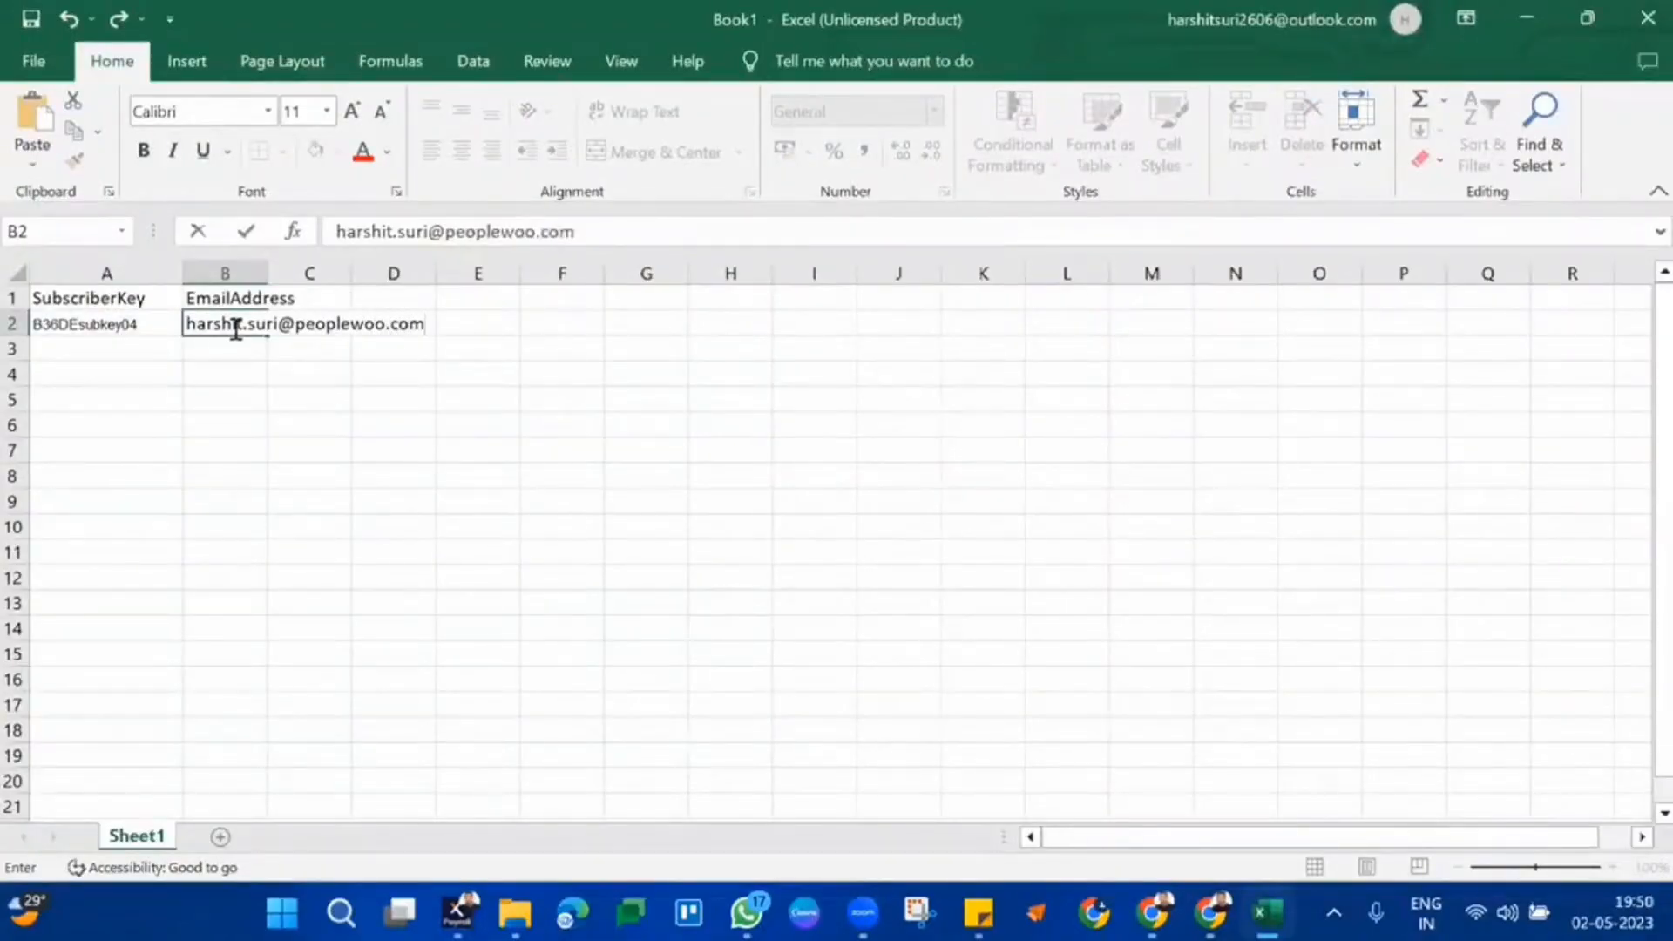
# Step: Save the workbook to the Desktop as B36SuppressionList in CSV (Comma delimited) format, then close Excel
pyautogui.click(35, 61)
pyautogui.click(118, 416)
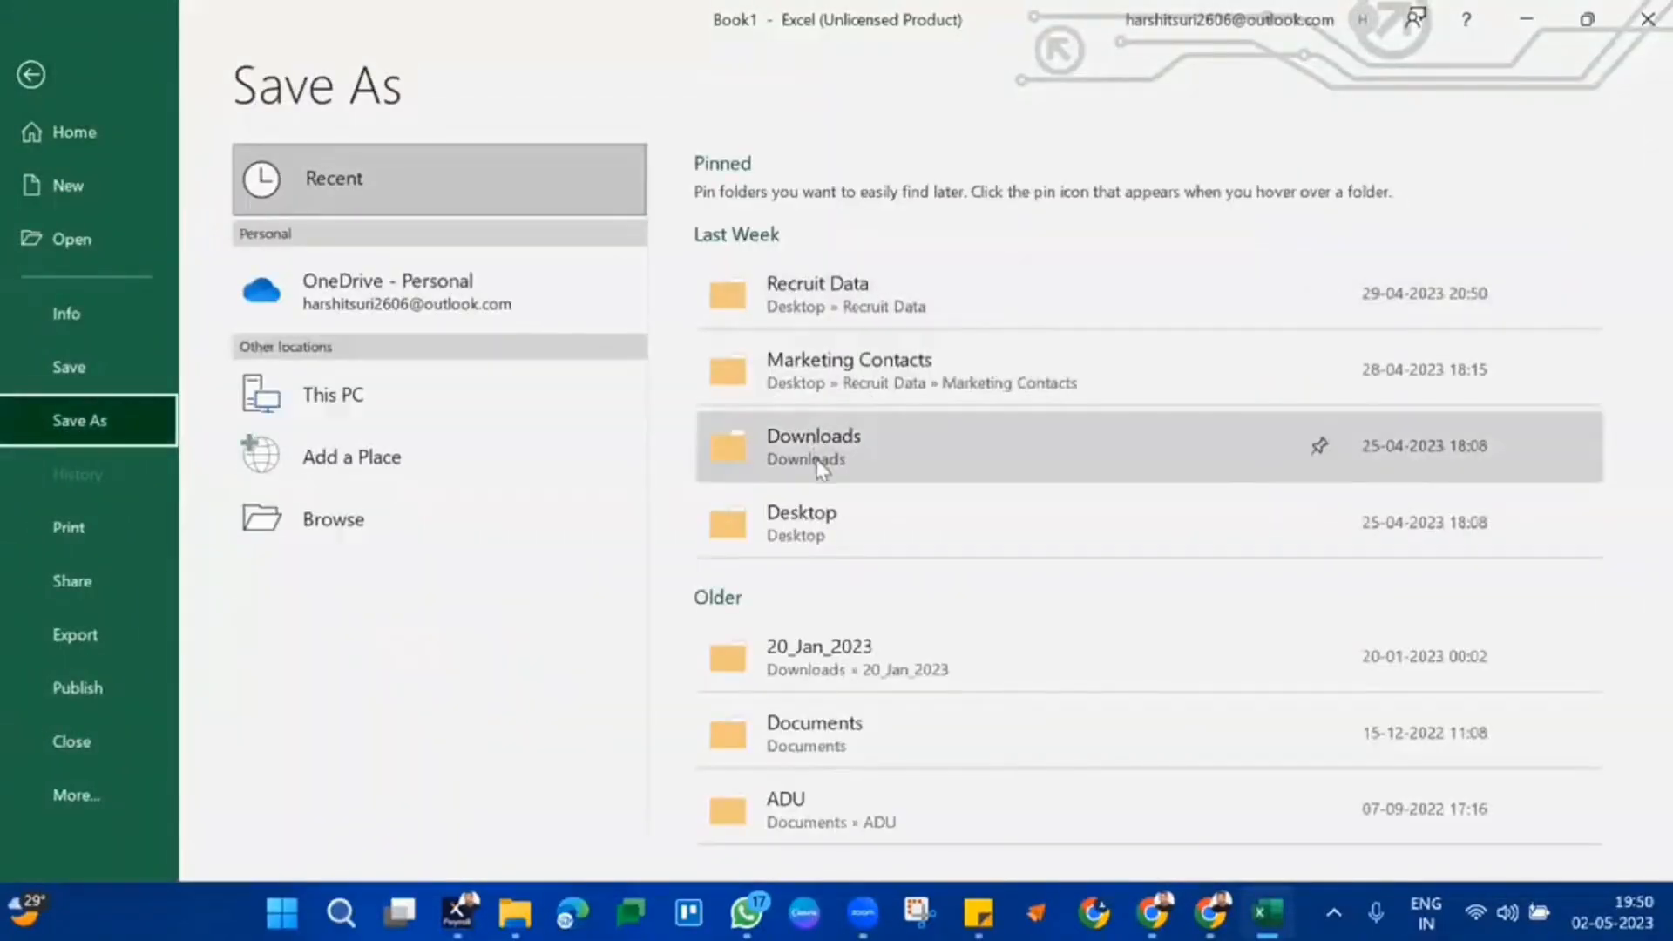
pyautogui.click(826, 523)
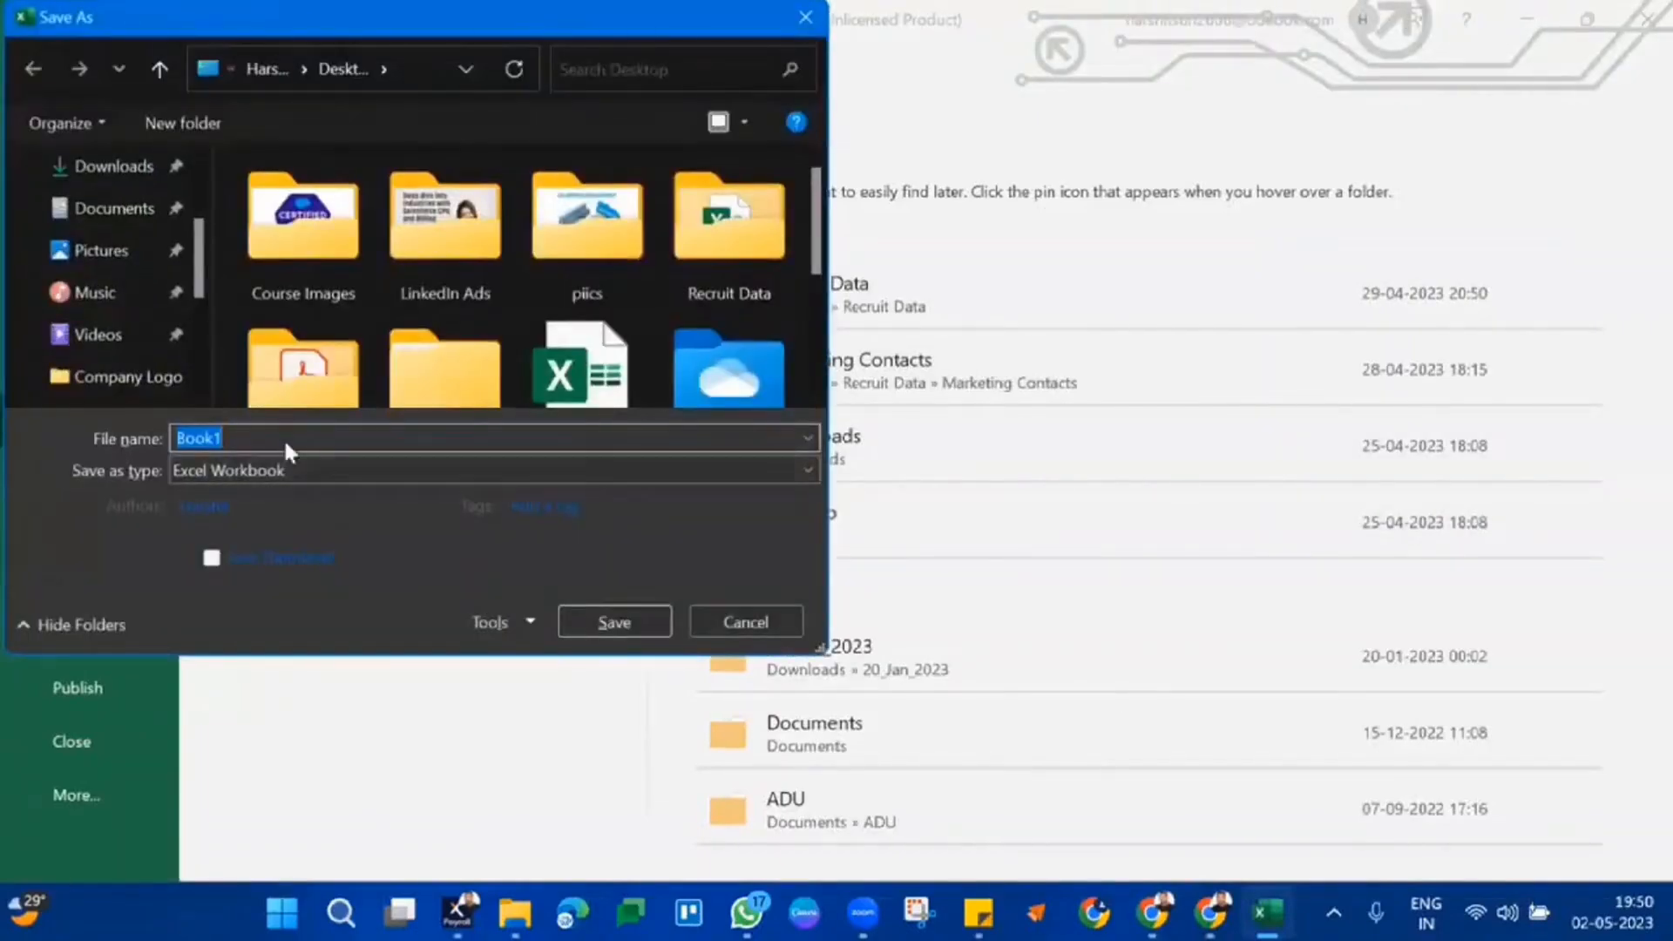
pyautogui.write('B36SuppressionList')
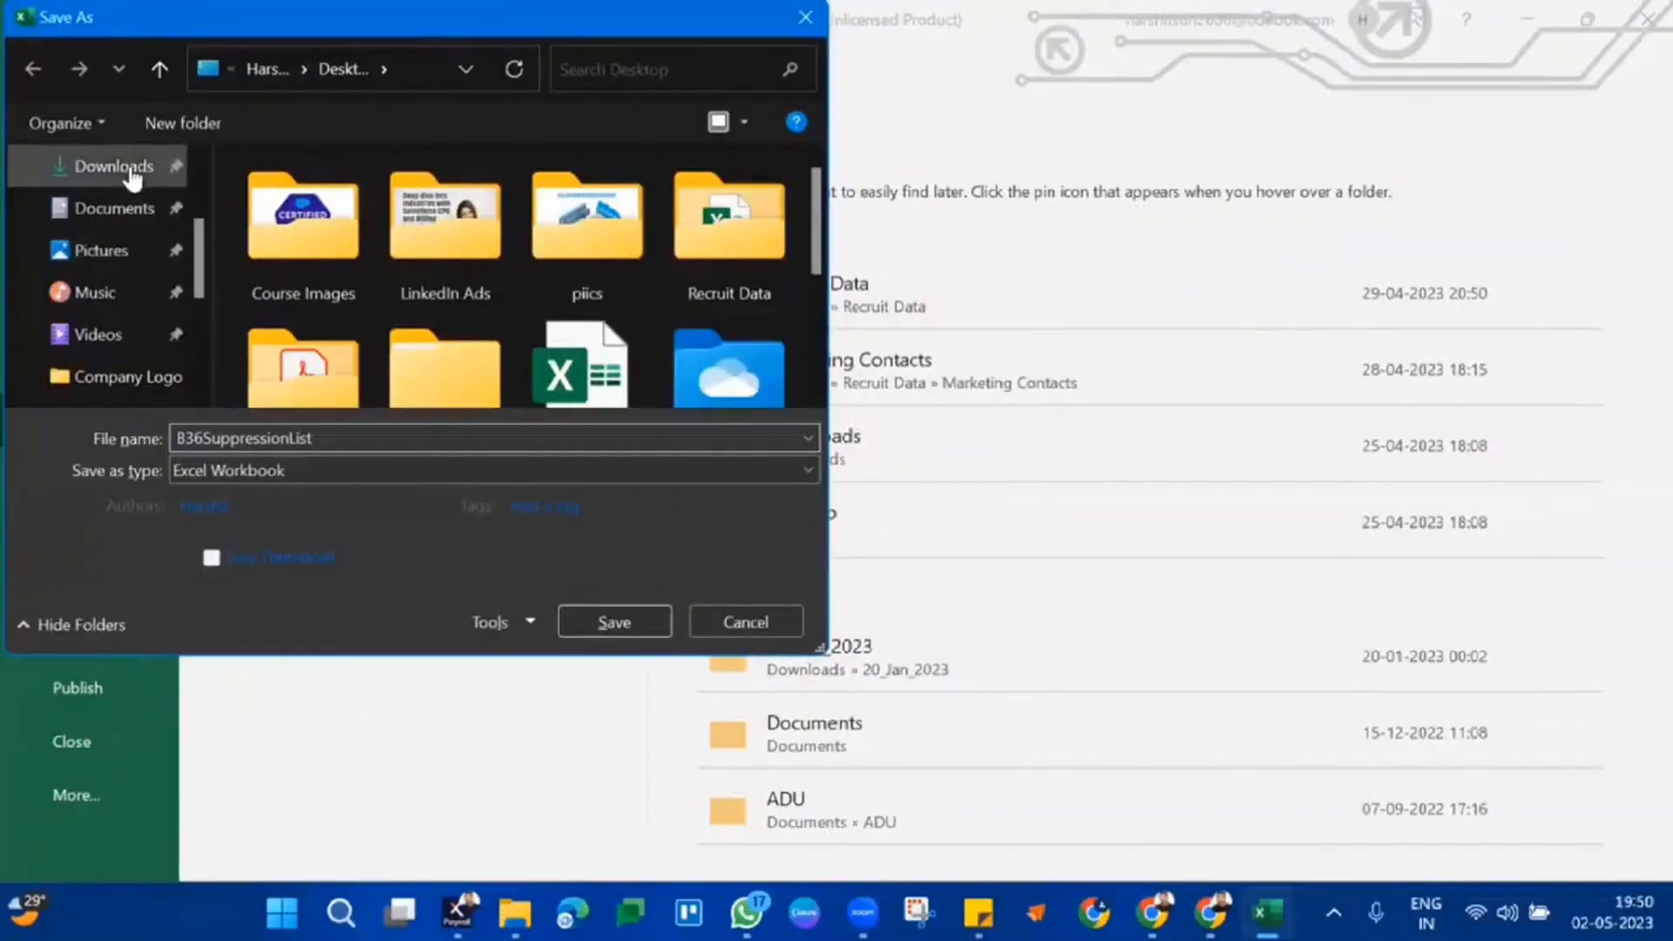
pyautogui.scroll(2, 131, 171)
pyautogui.click(112, 291)
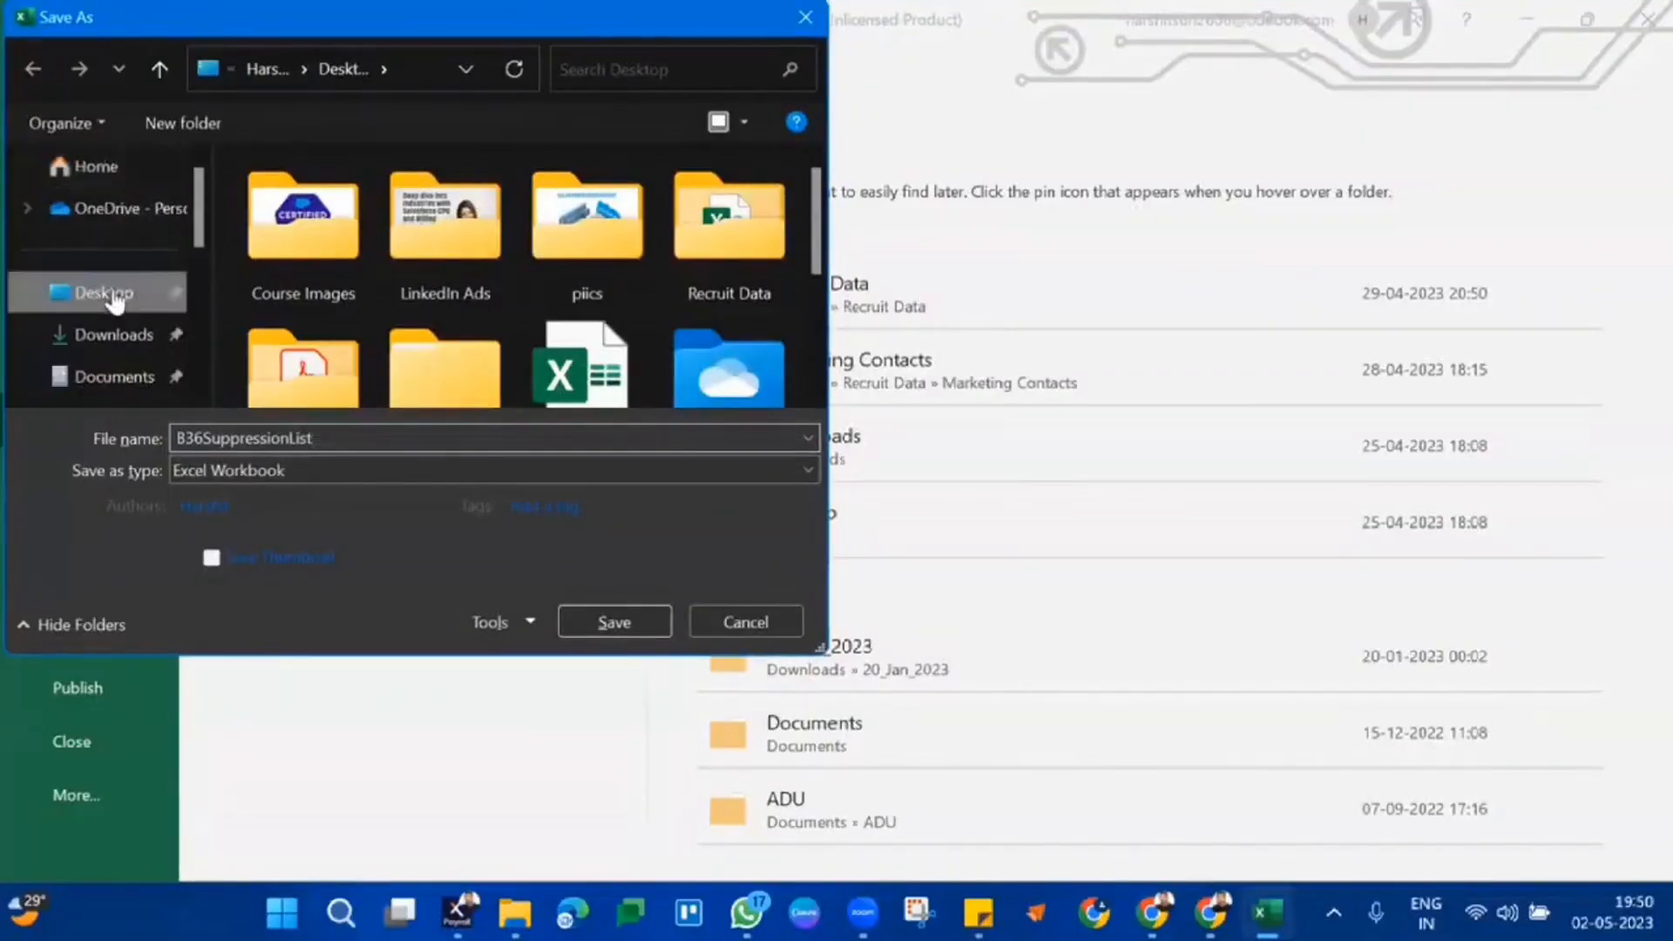
pyautogui.click(358, 462)
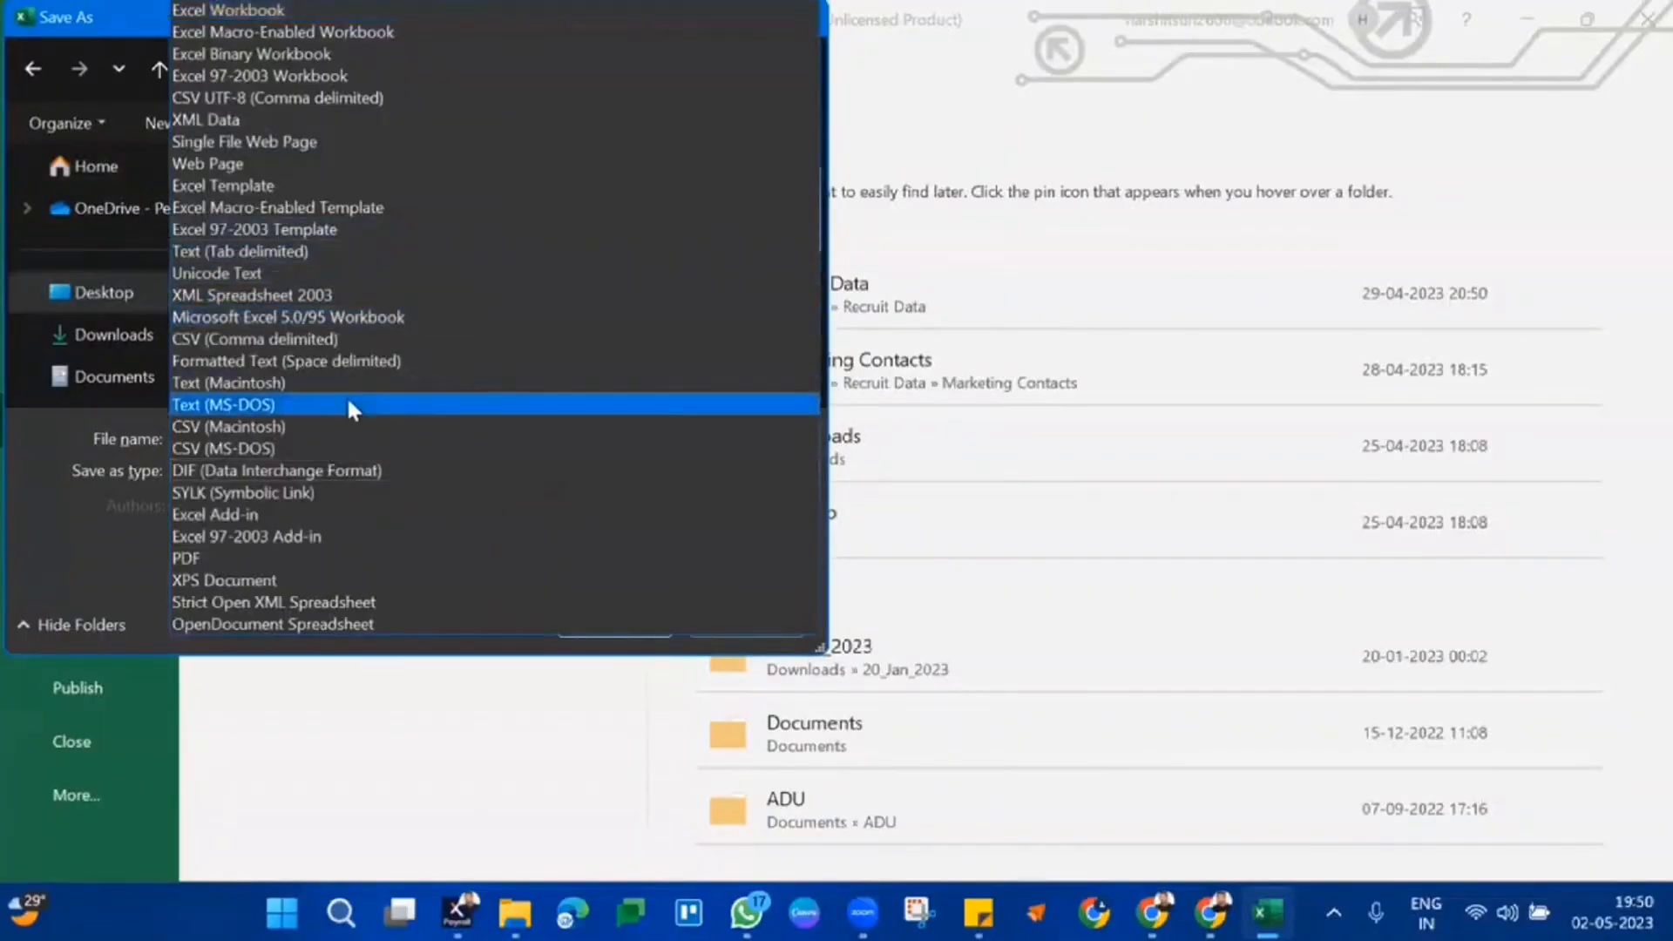
pyautogui.click(371, 338)
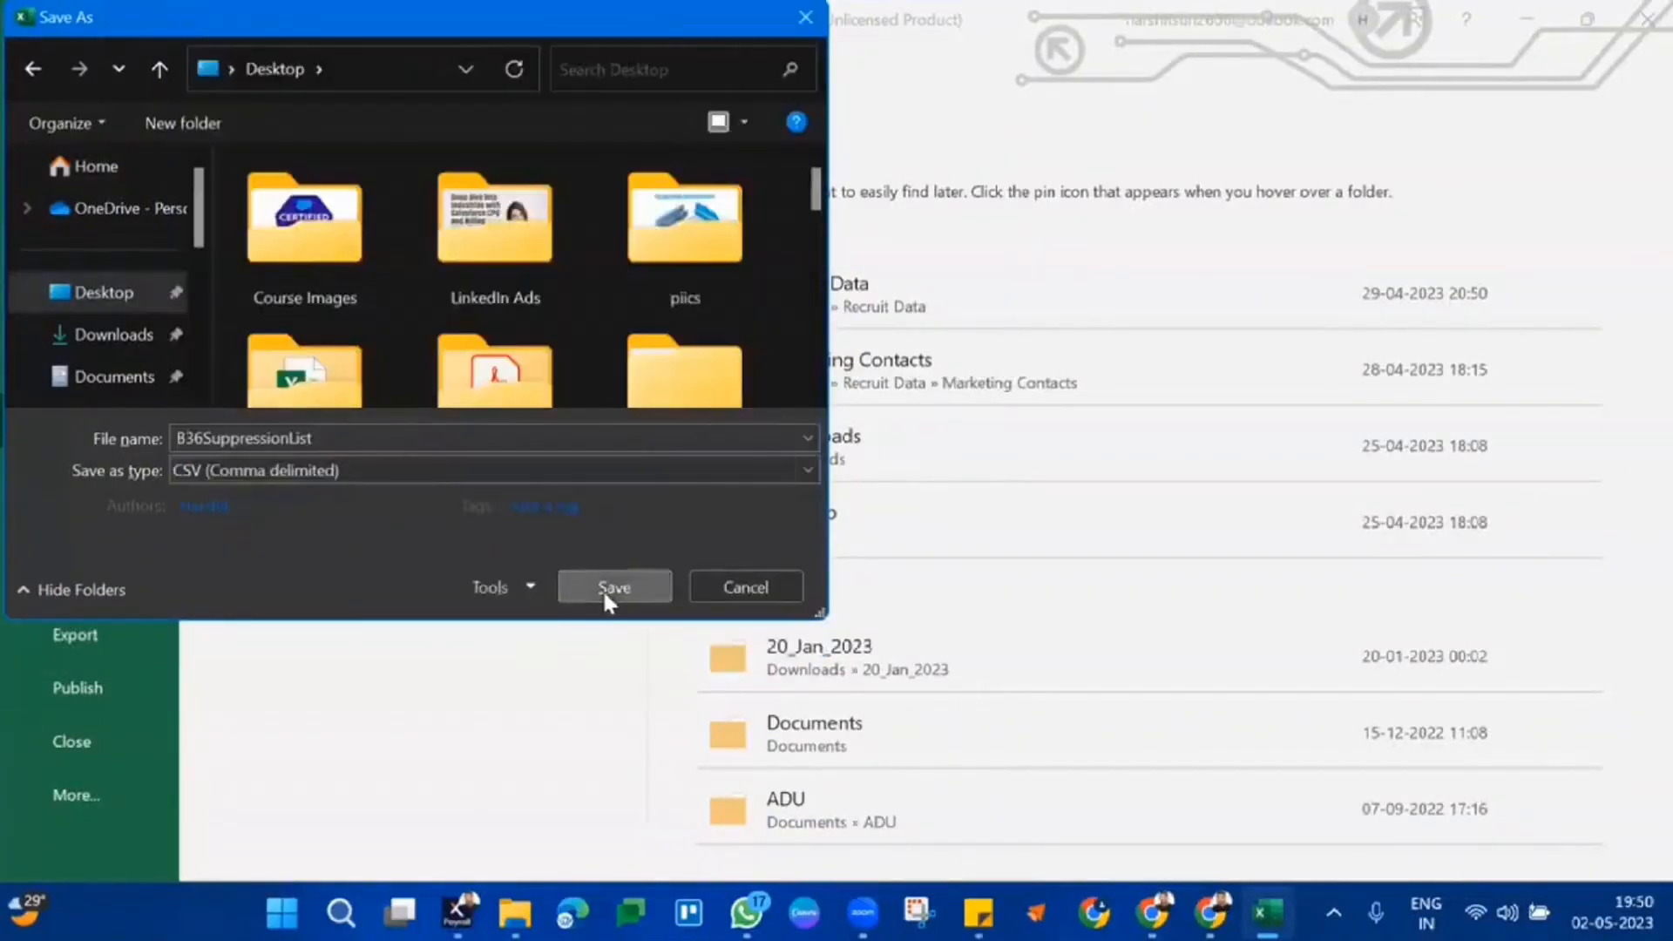
pyautogui.click(603, 586)
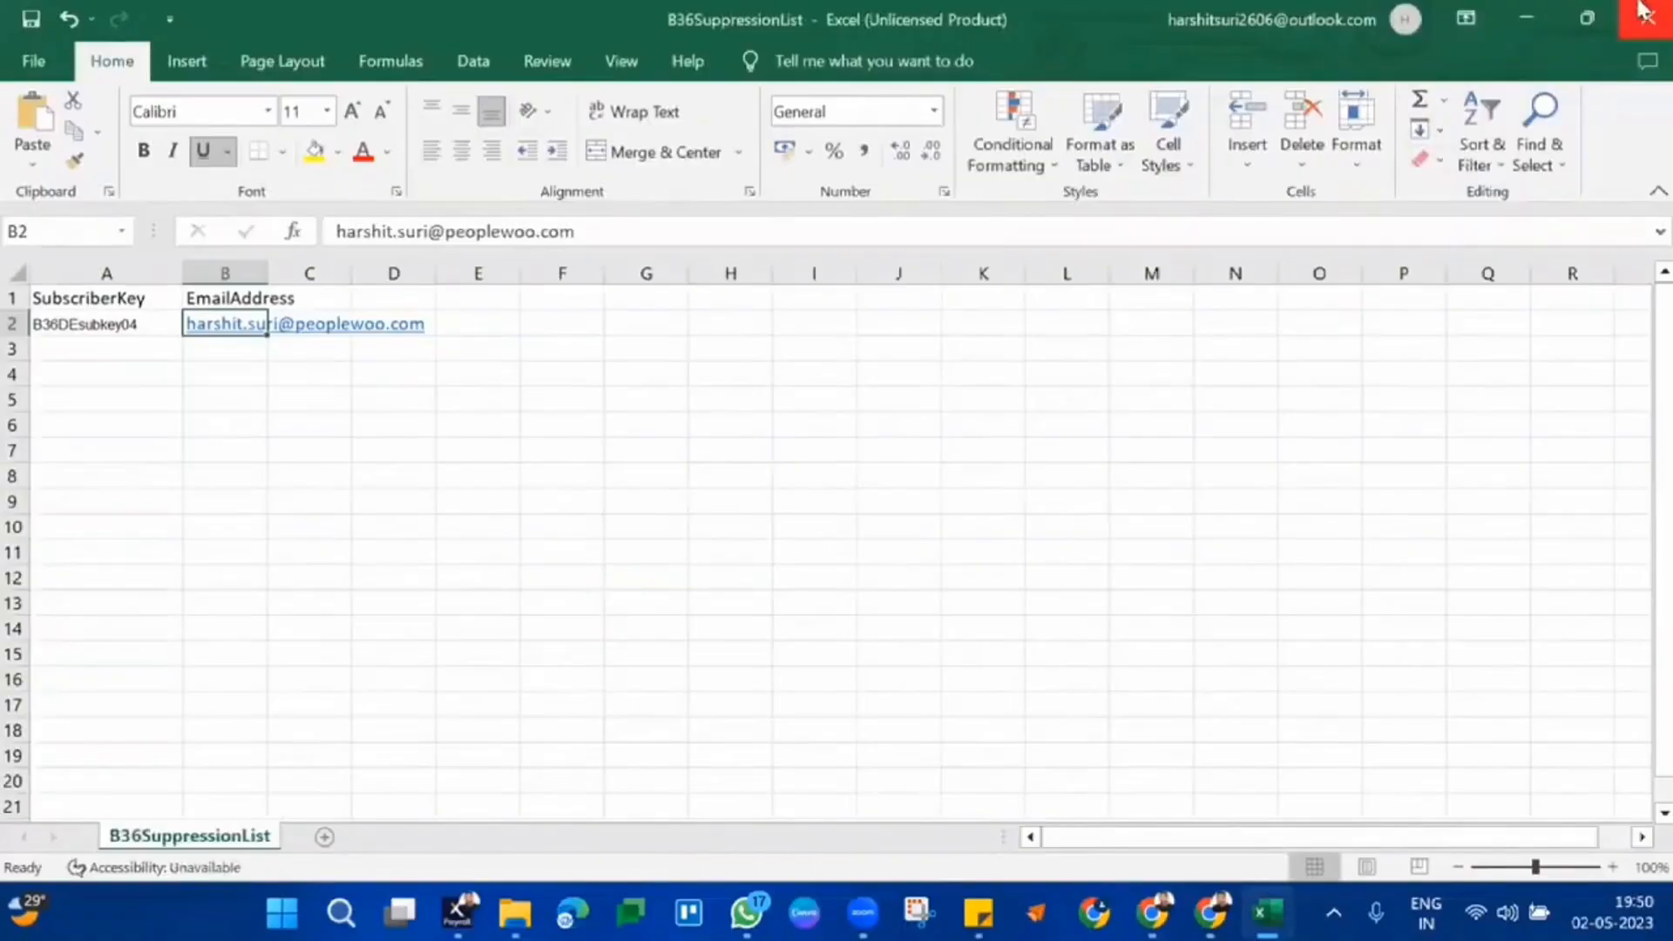
pyautogui.click(1649, 17)
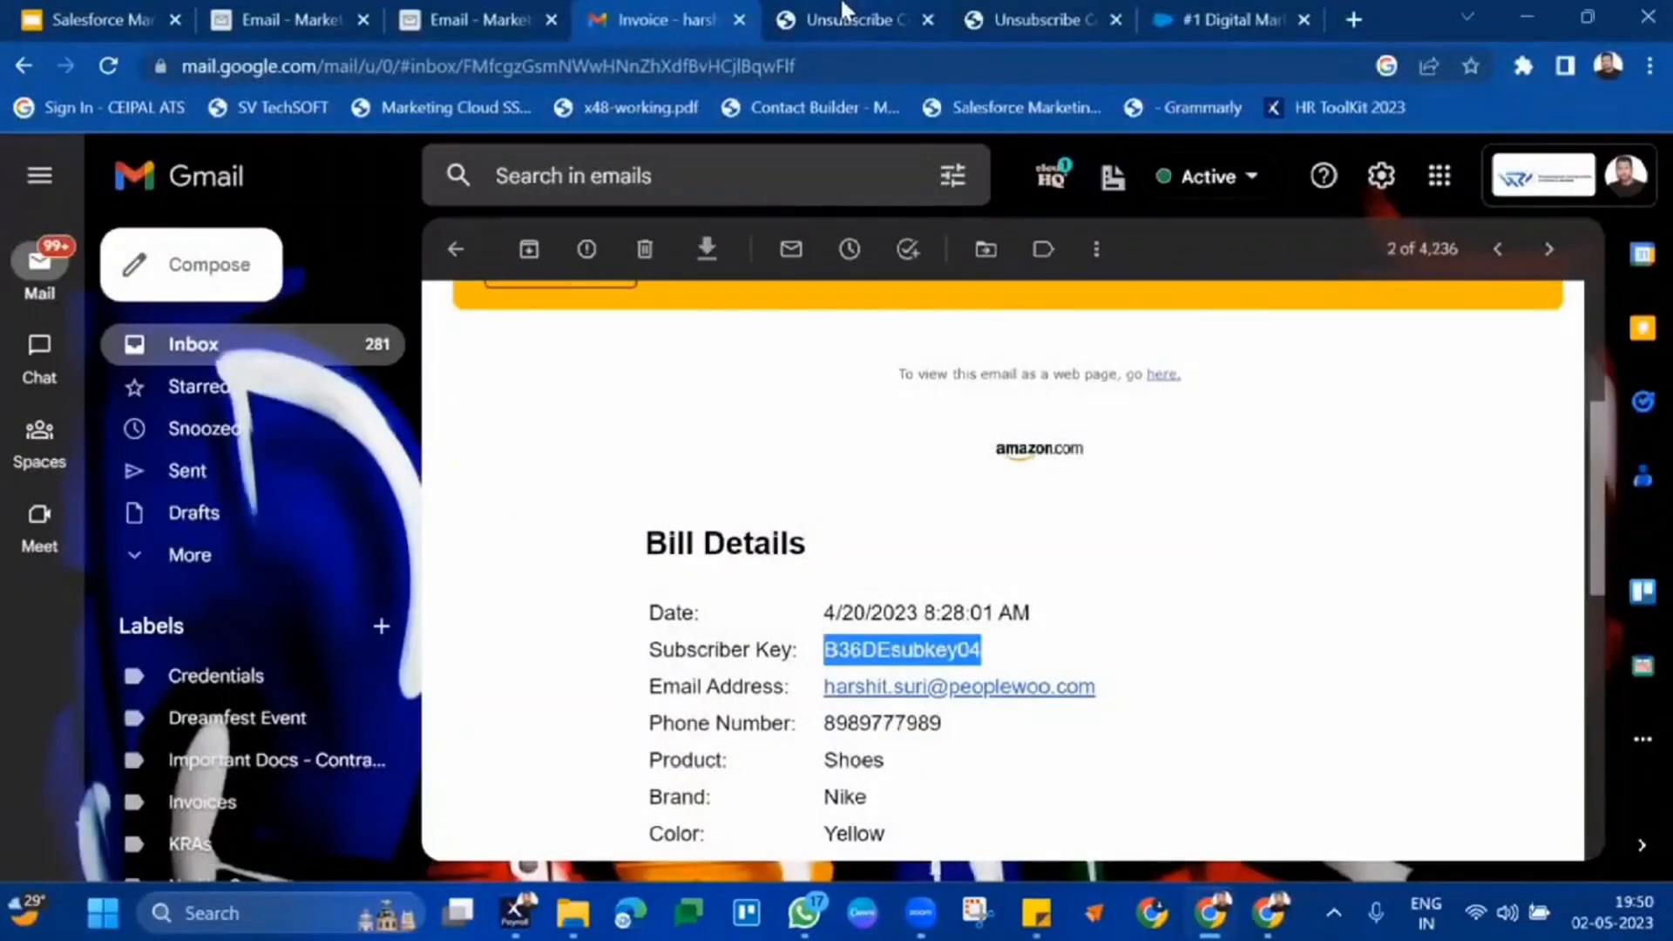
# Step: Switch to the Marketing Cloud tab showing the suppression lists and start a subscriber import for B36SuppressionList
pyautogui.click(444, 24)
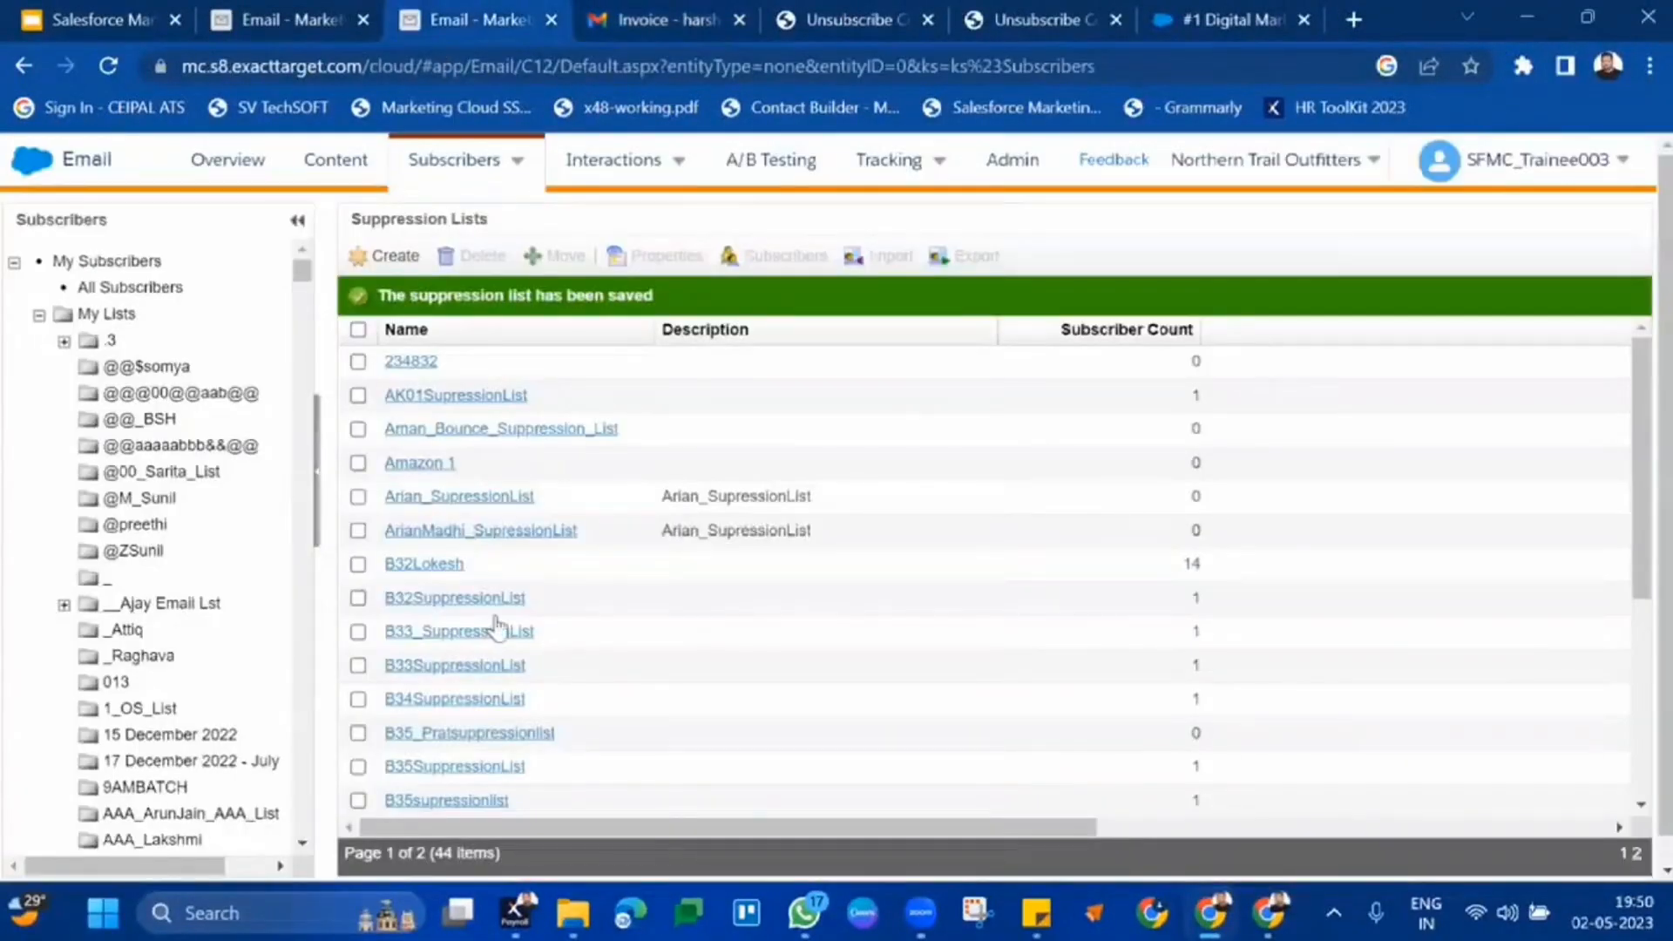
pyautogui.scroll(-2, 540, 666)
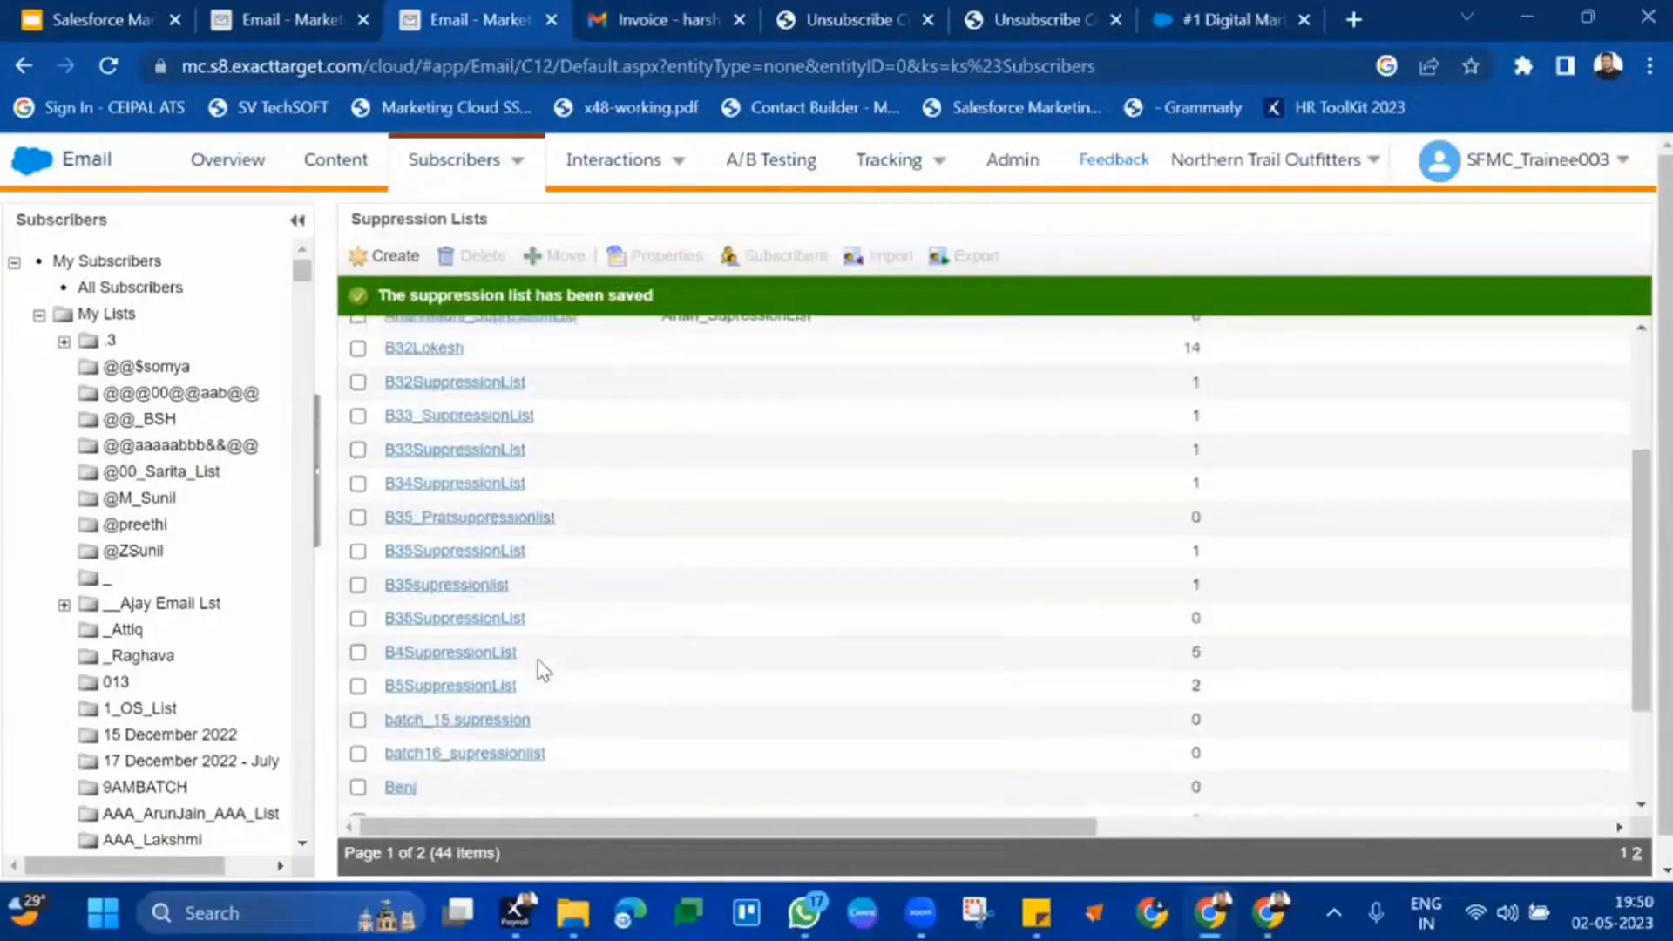
pyautogui.click(356, 619)
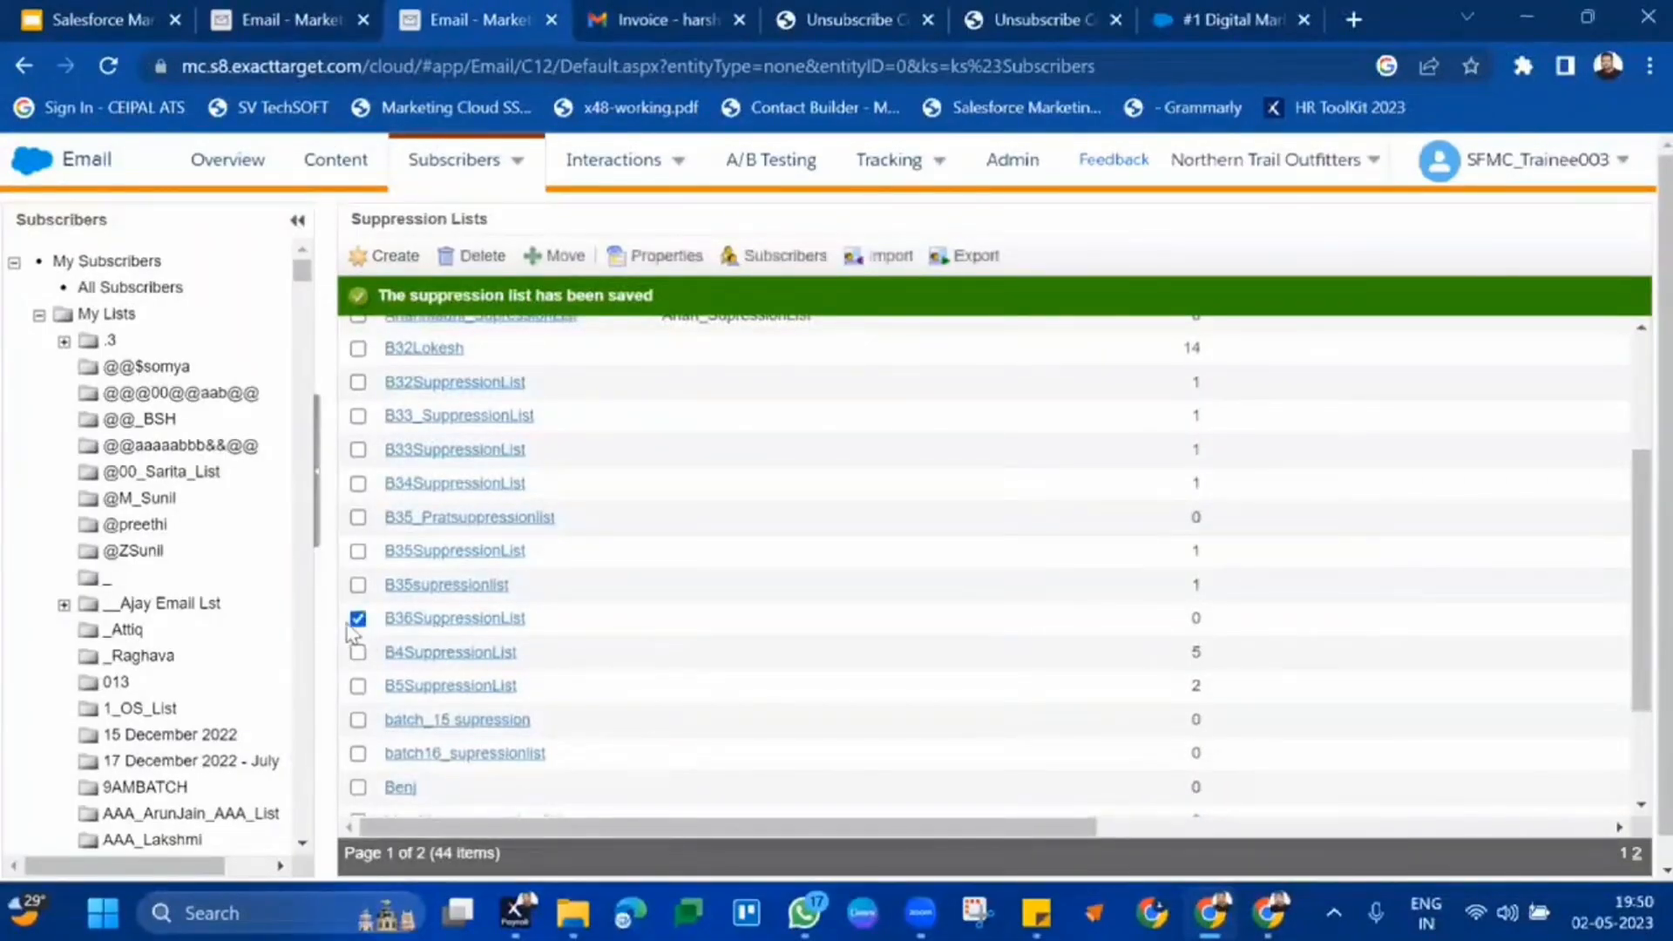
pyautogui.click(892, 260)
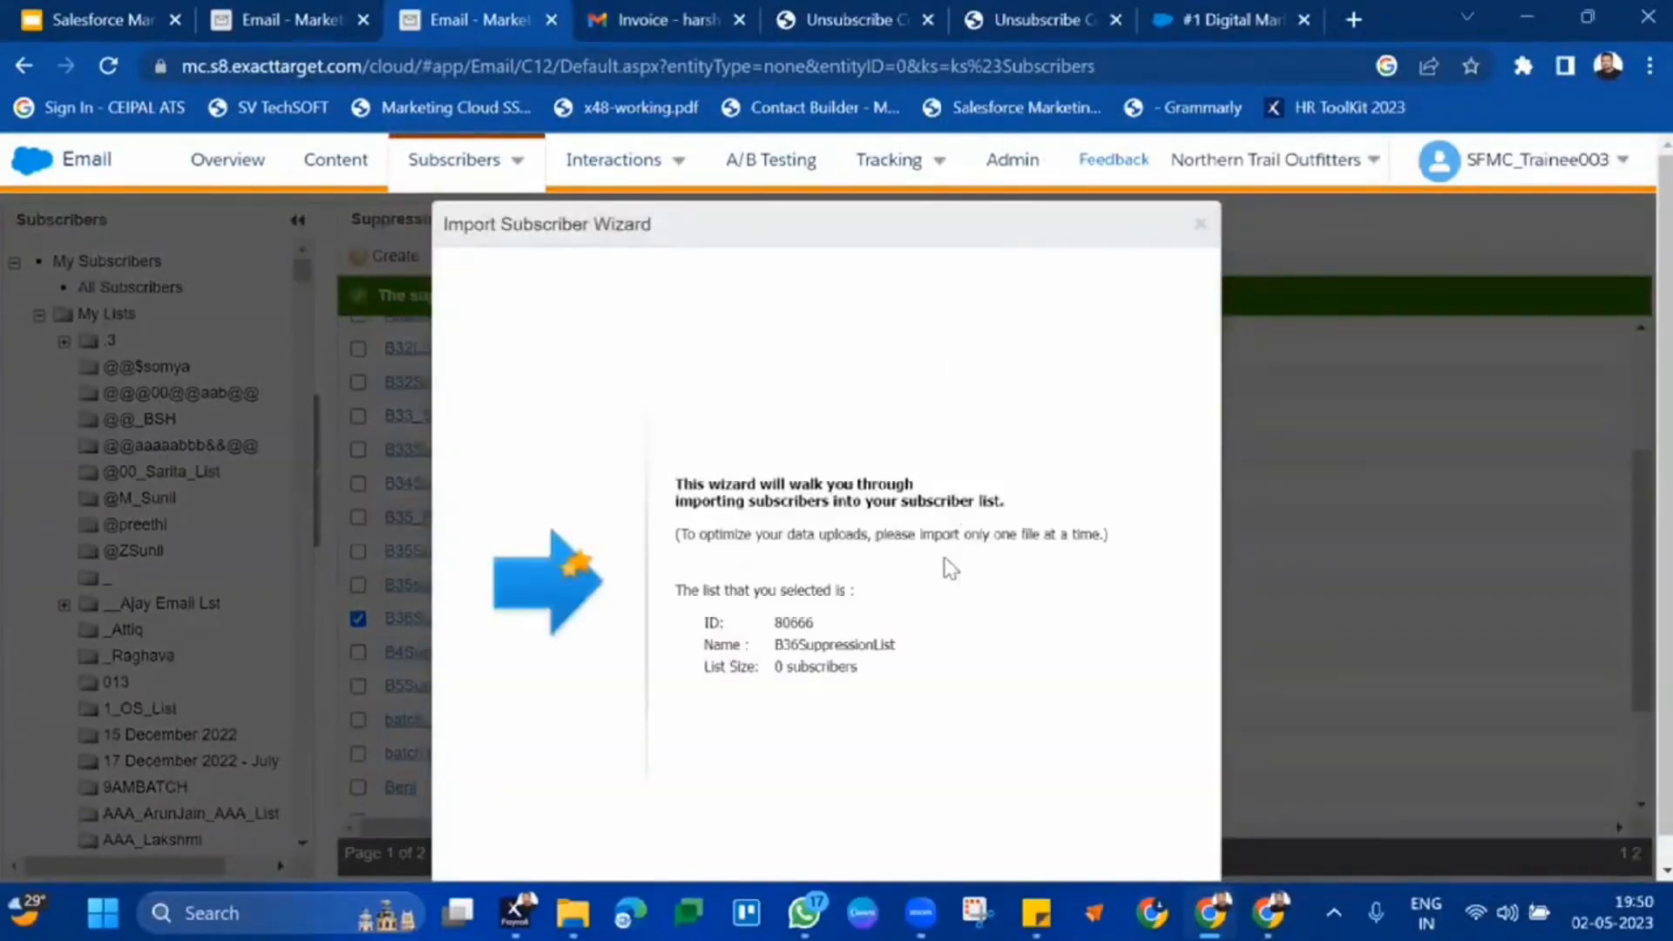
# Step: Show the browser in full screen and agree to the list opt-in certification in the import wizard
pyautogui.scroll(-1, 949, 568)
pyautogui.click(1646, 67)
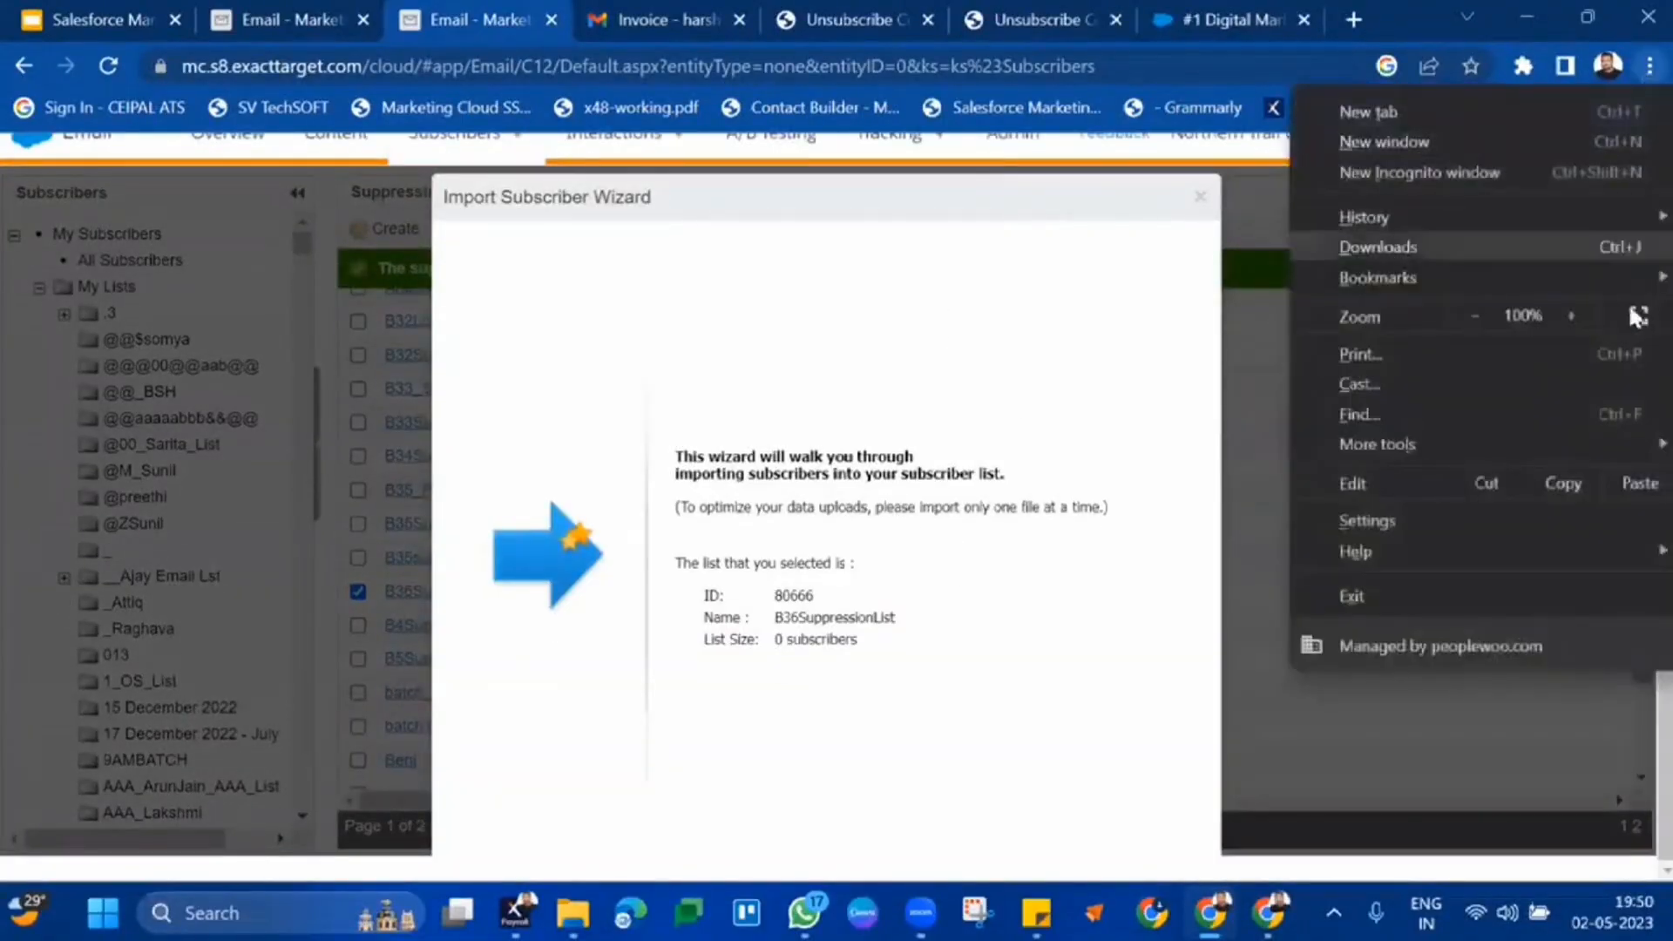
pyautogui.click(1629, 324)
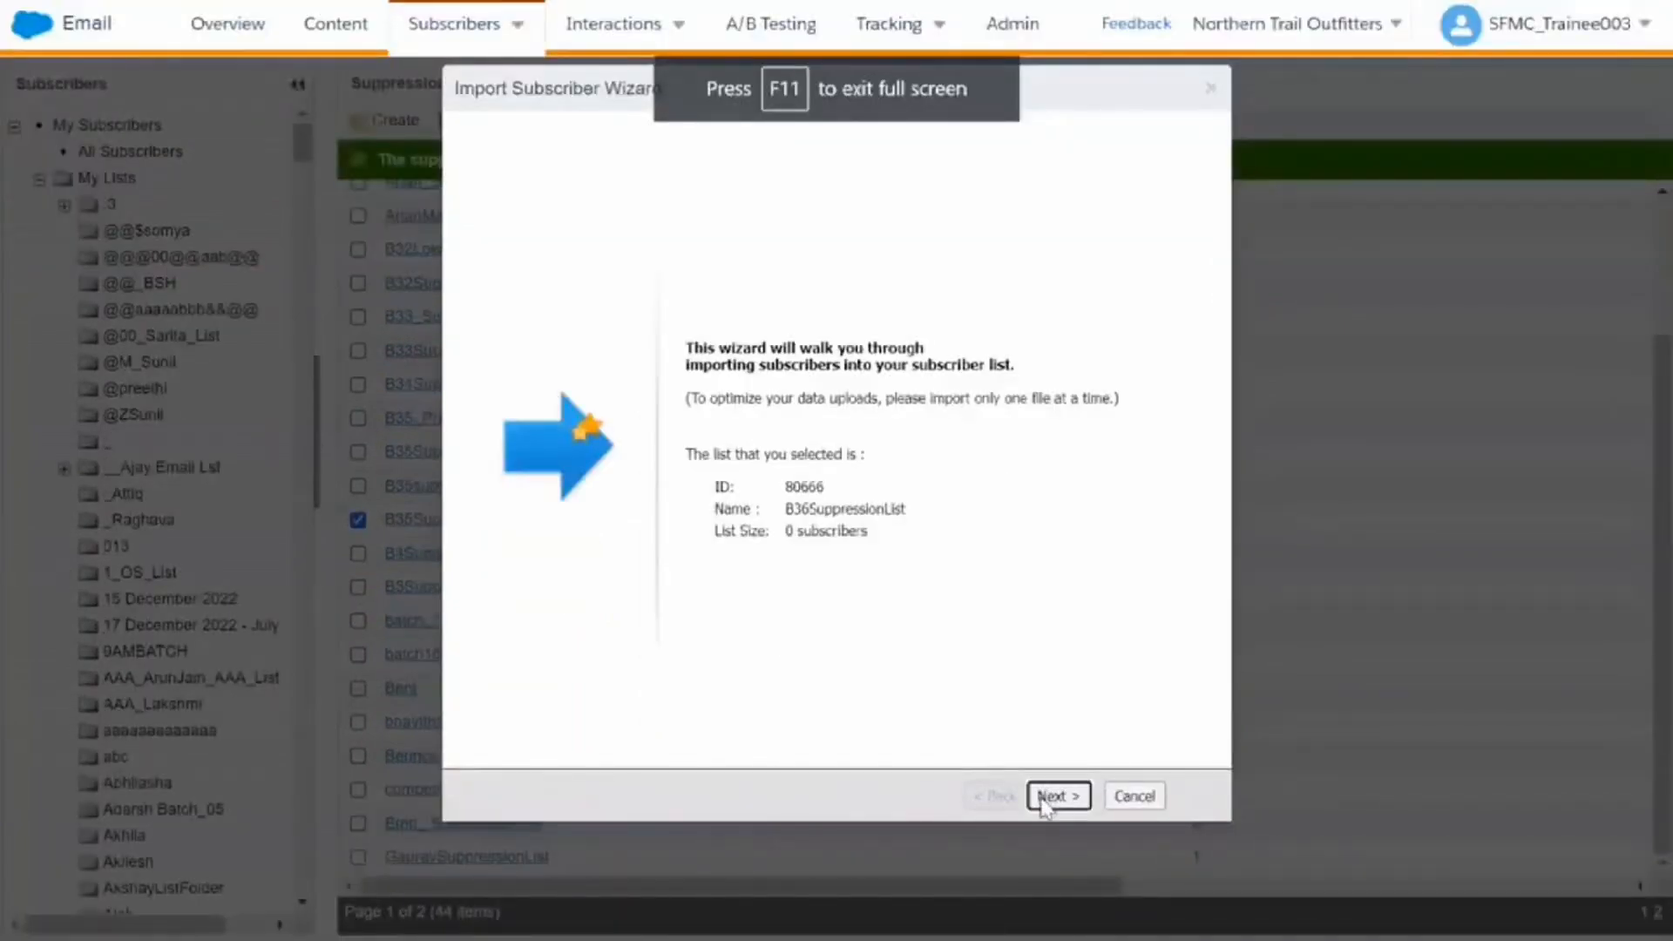
pyautogui.click(1045, 806)
pyautogui.click(521, 531)
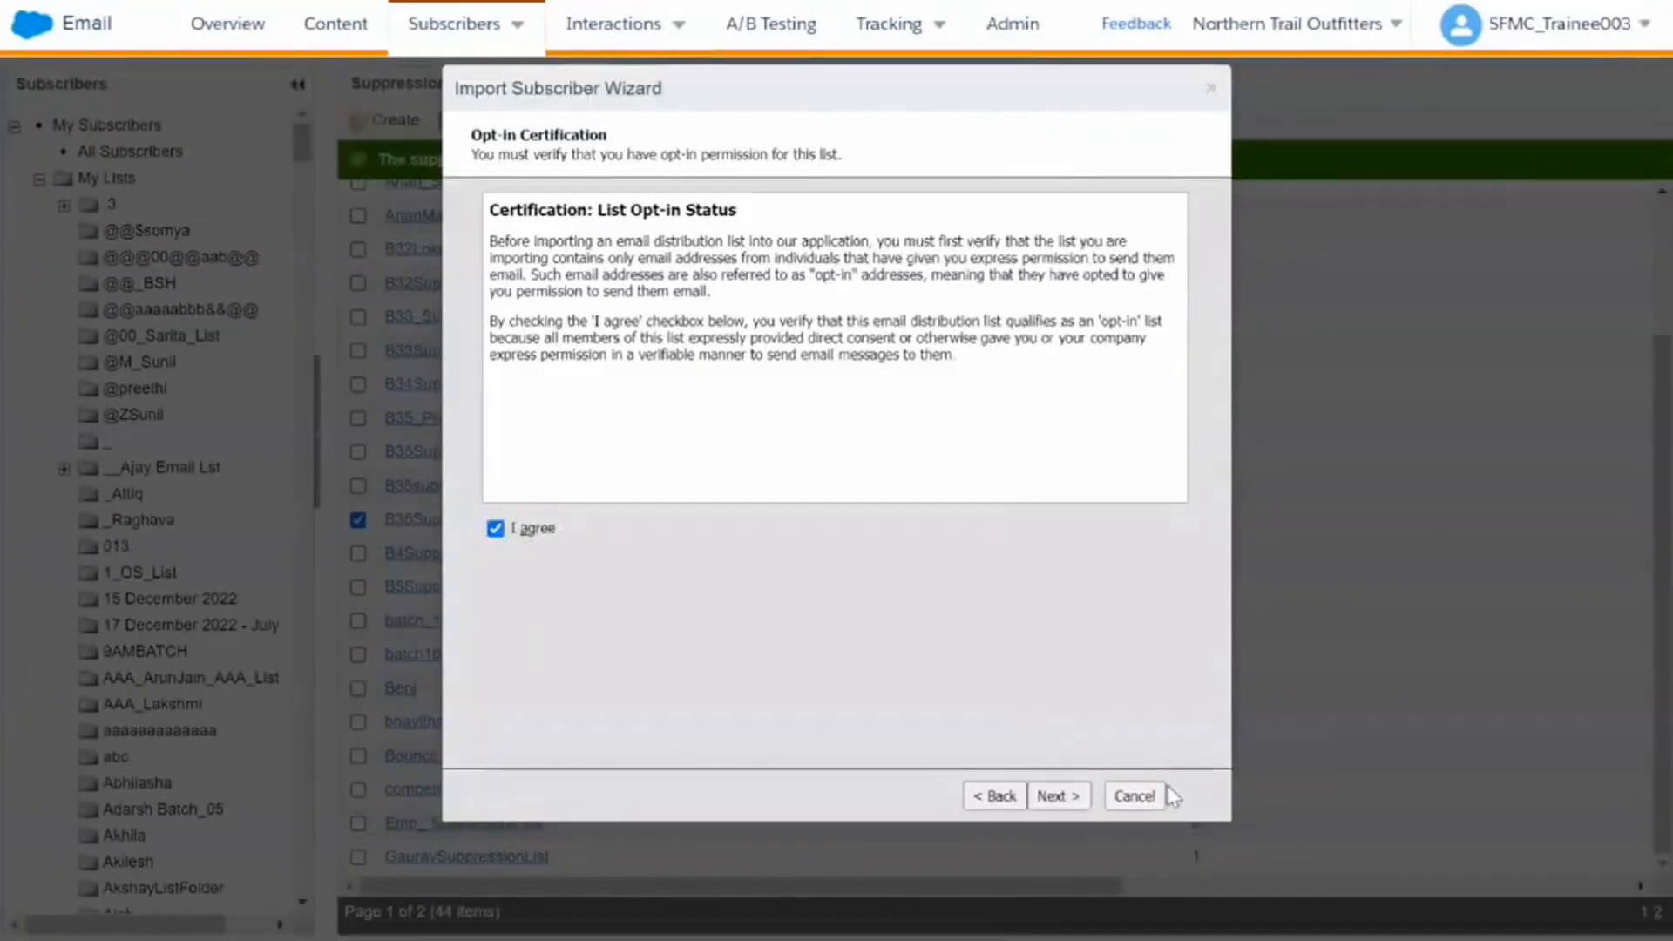
pyautogui.click(1068, 801)
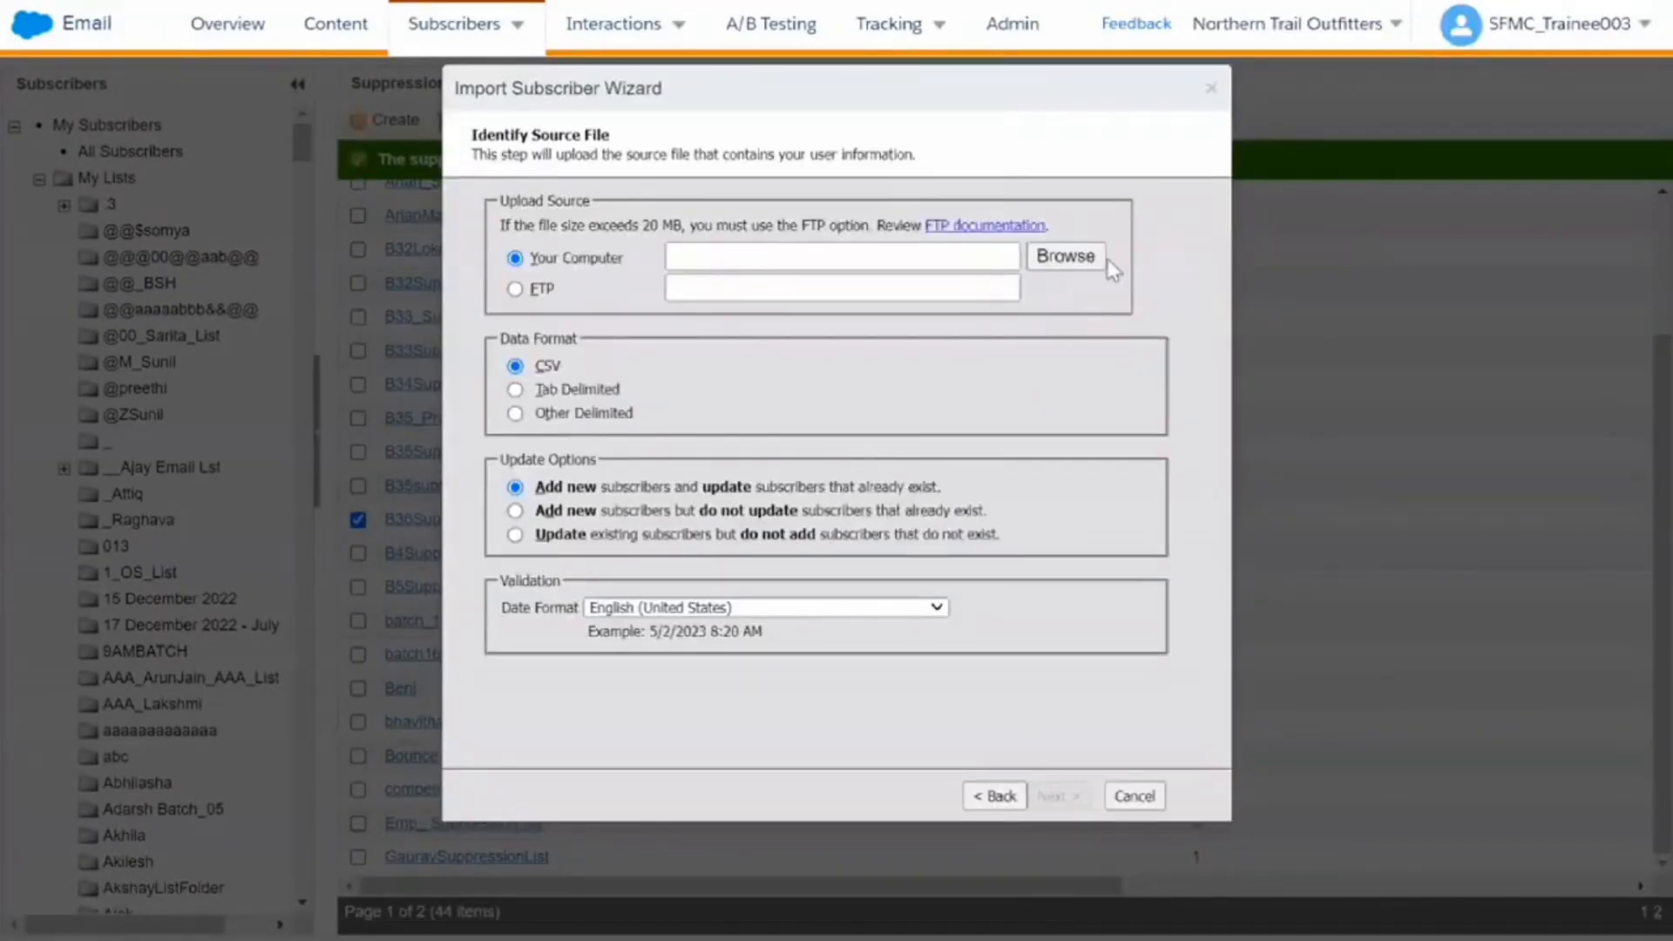
# Step: Choose B36SuppressionList.csv from the Desktop as the import source file and continue to the attribute mapping
pyautogui.click(1088, 261)
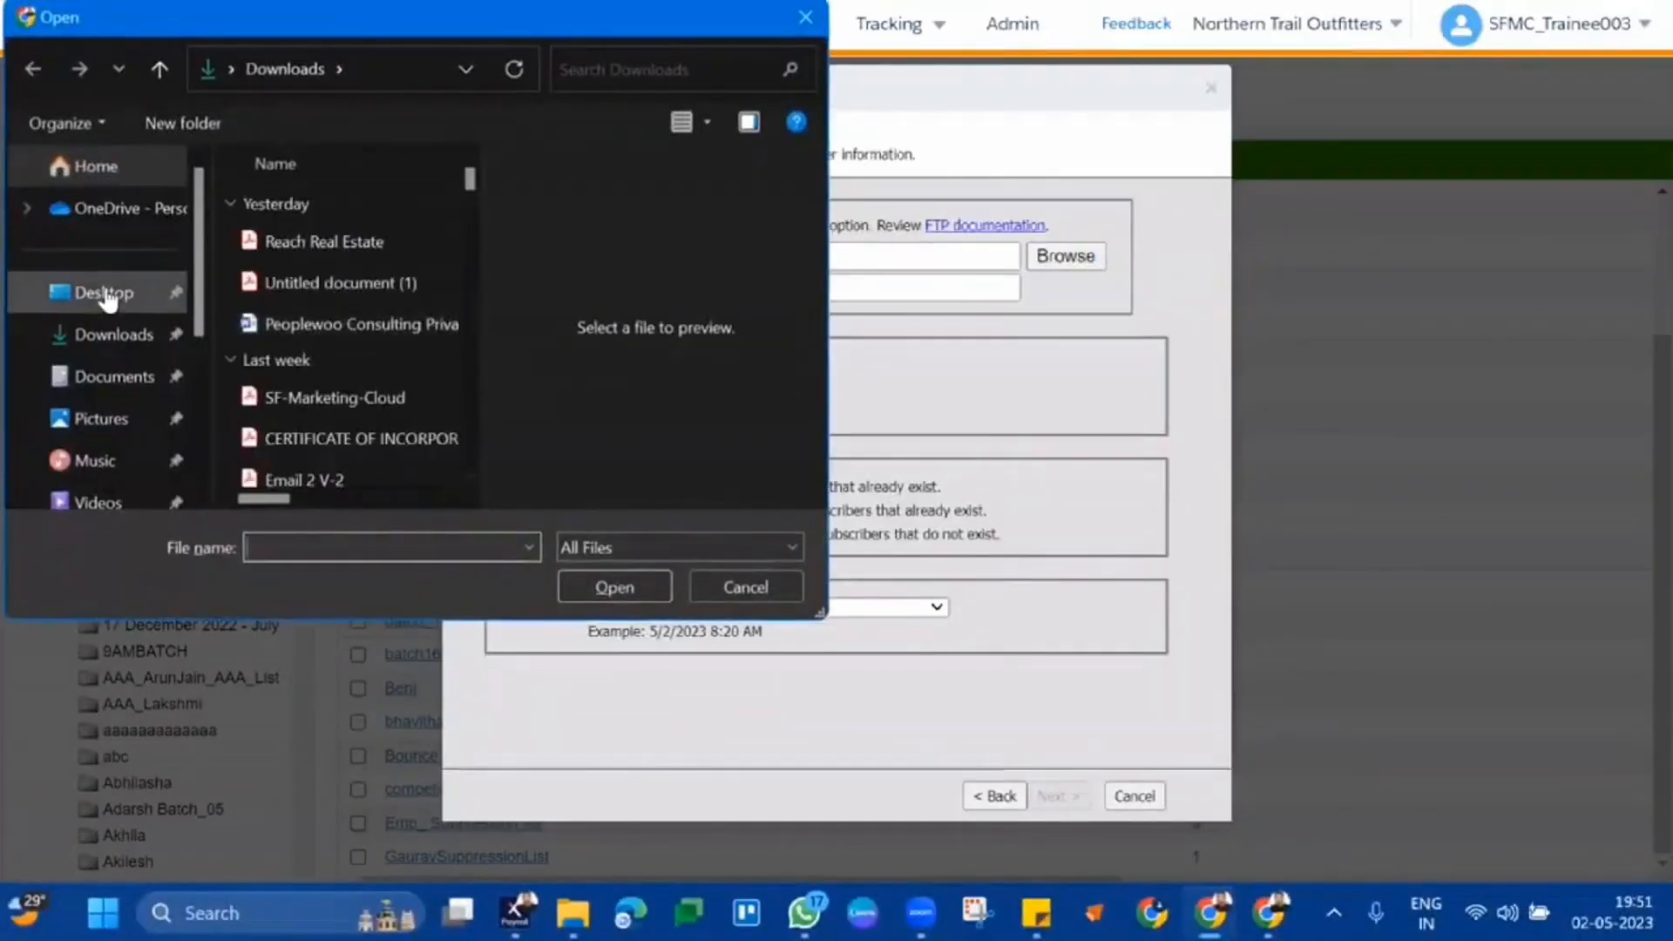
pyautogui.click(104, 294)
pyautogui.click(416, 549)
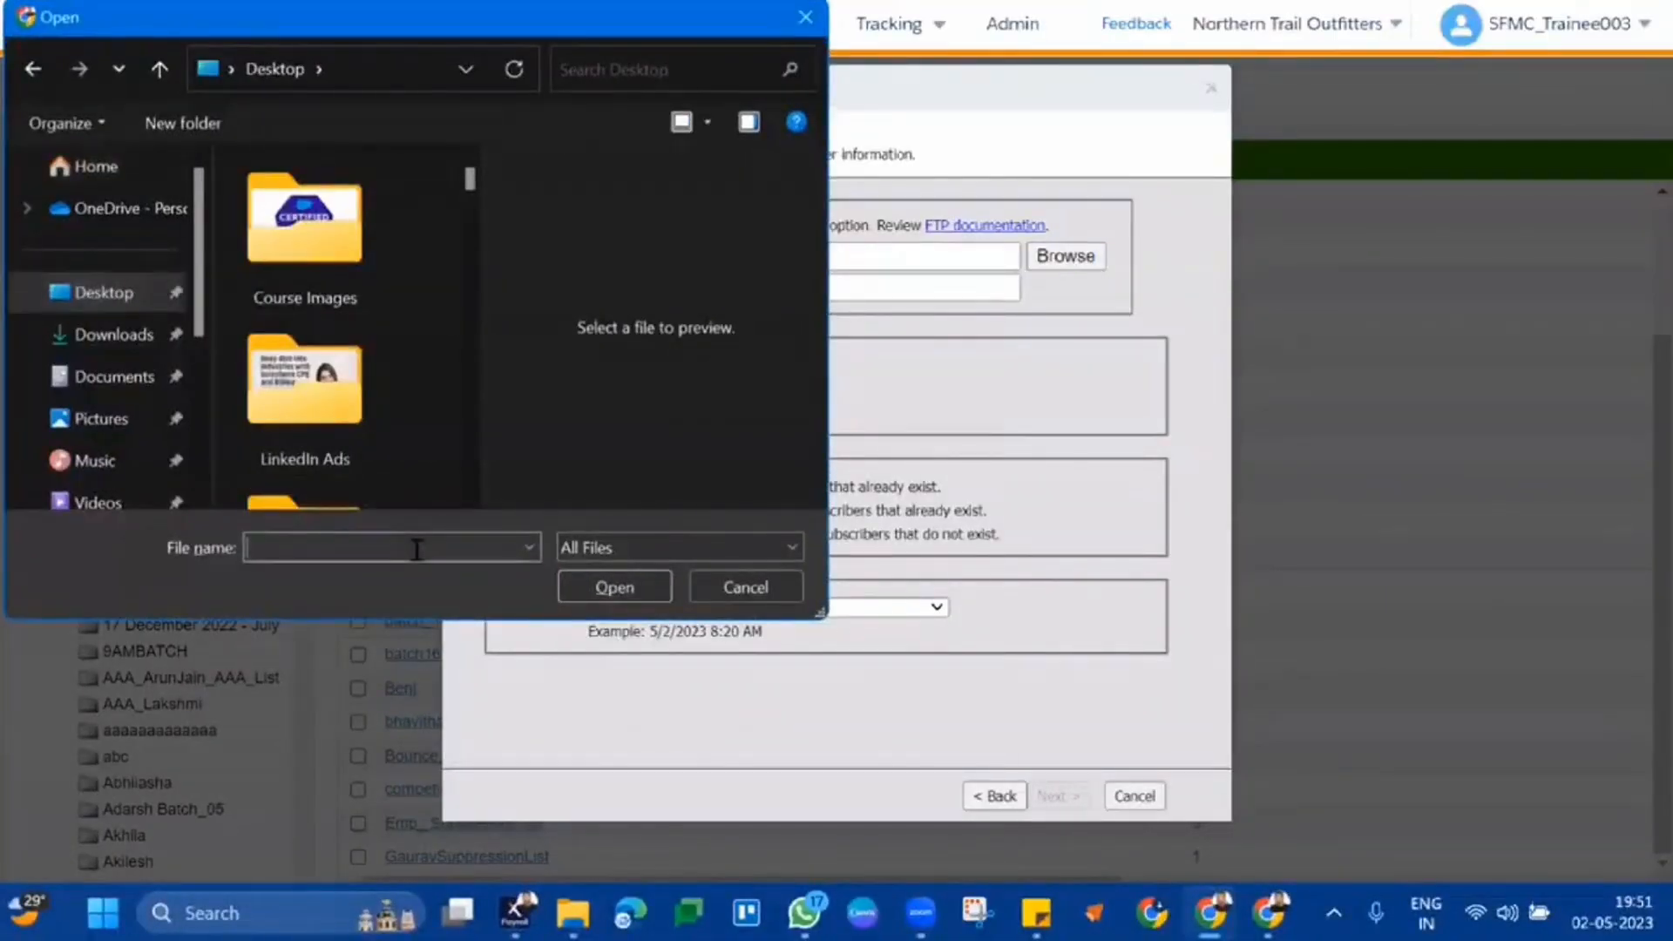
pyautogui.write('36B36')
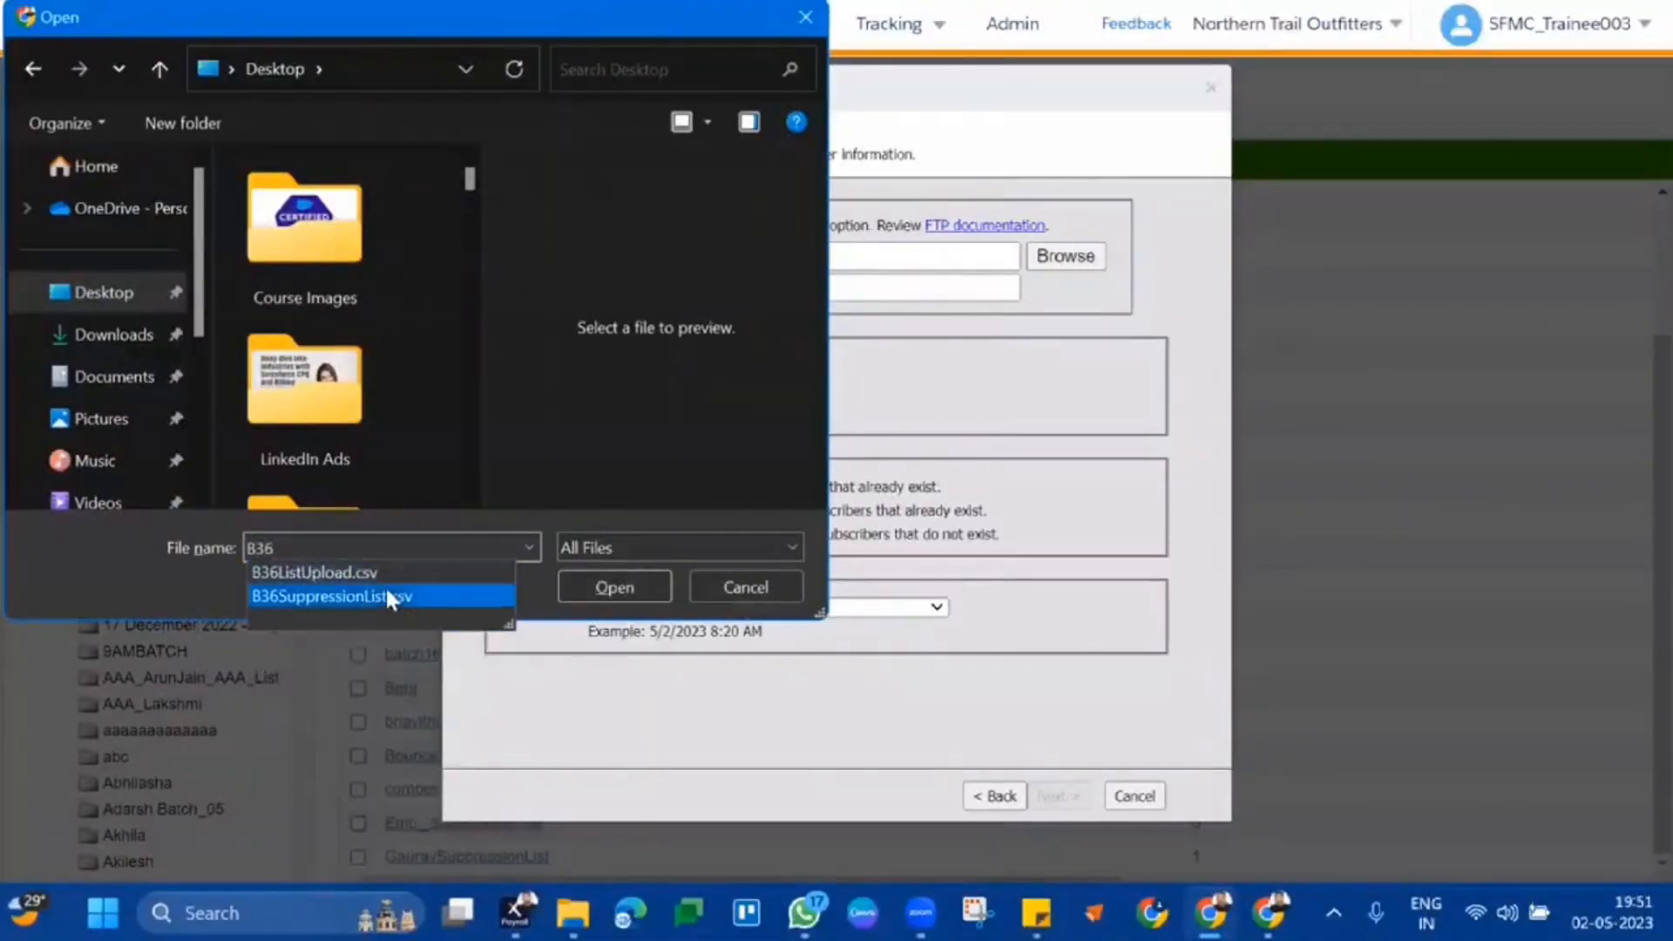
pyautogui.click(389, 596)
pyautogui.click(614, 586)
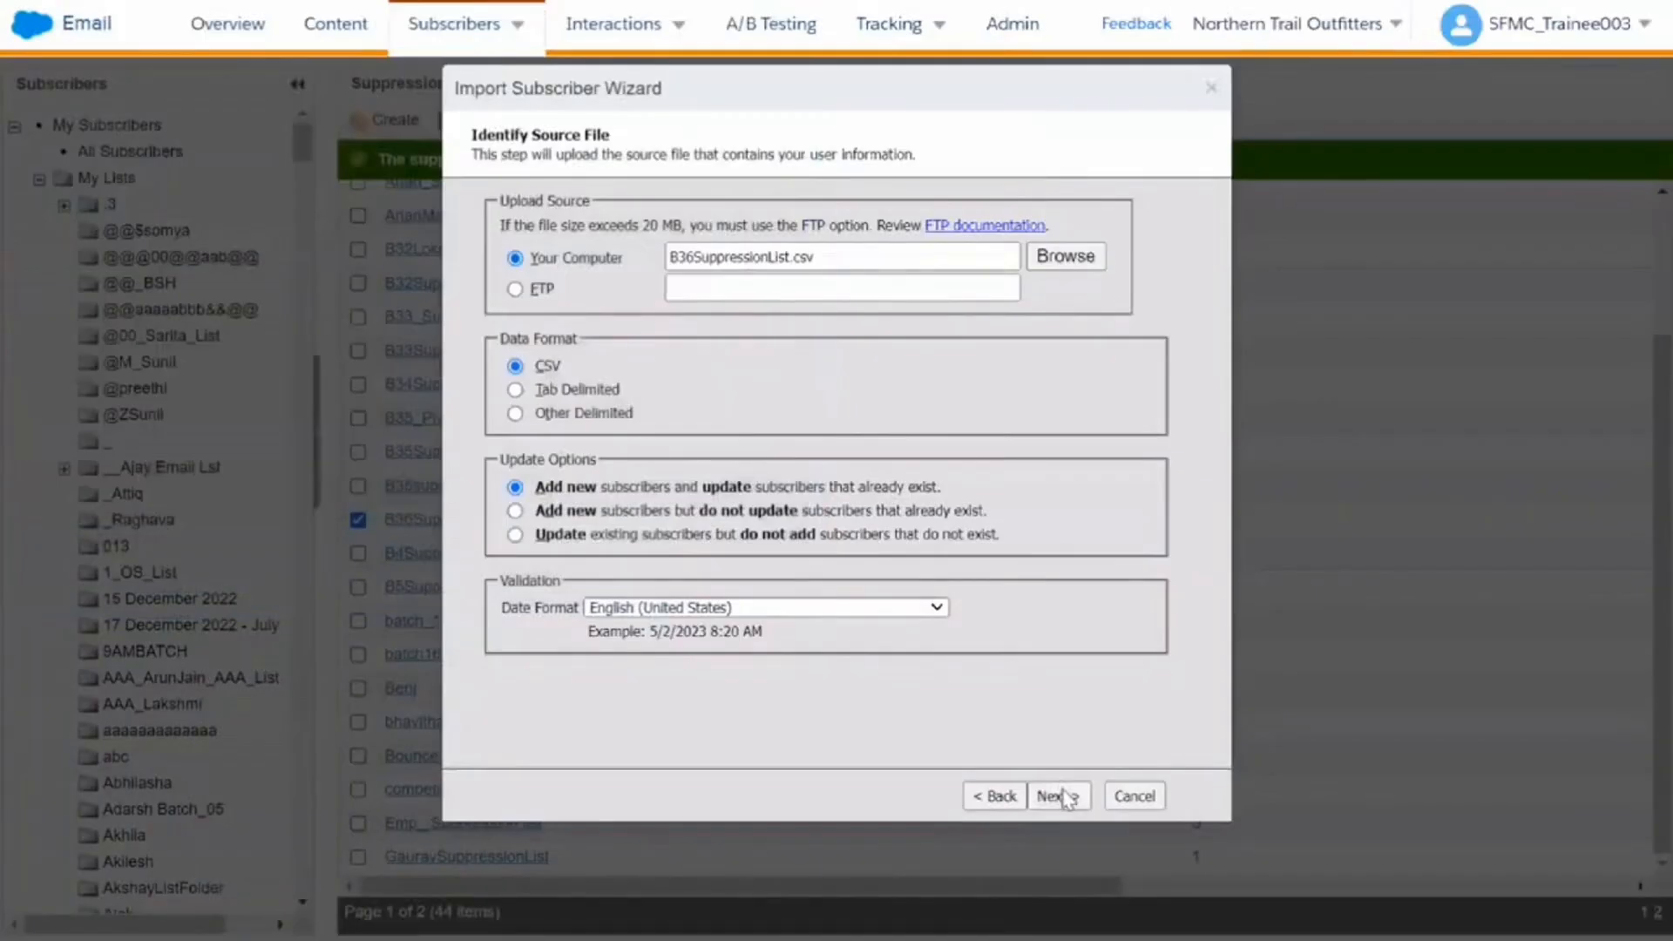
pyautogui.click(1058, 795)
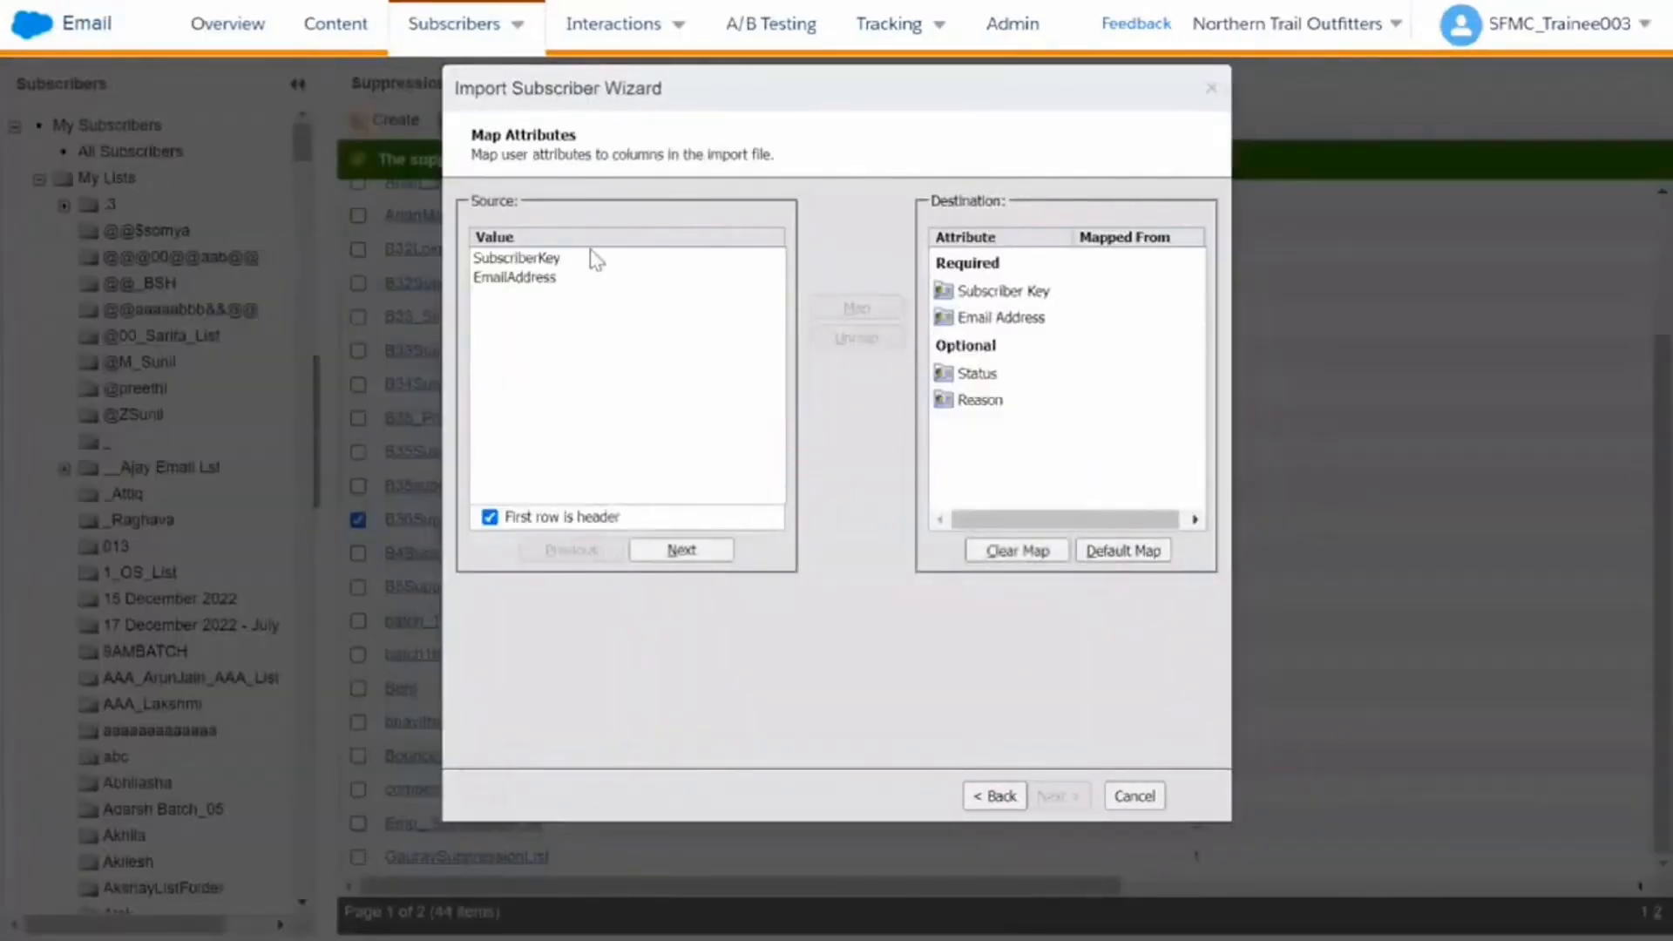
# Step: Map the source column SubscriberKey to Subscriber Key and EmailAddress to Email Address
pyautogui.click(595, 258)
pyautogui.click(1034, 291)
pyautogui.click(862, 310)
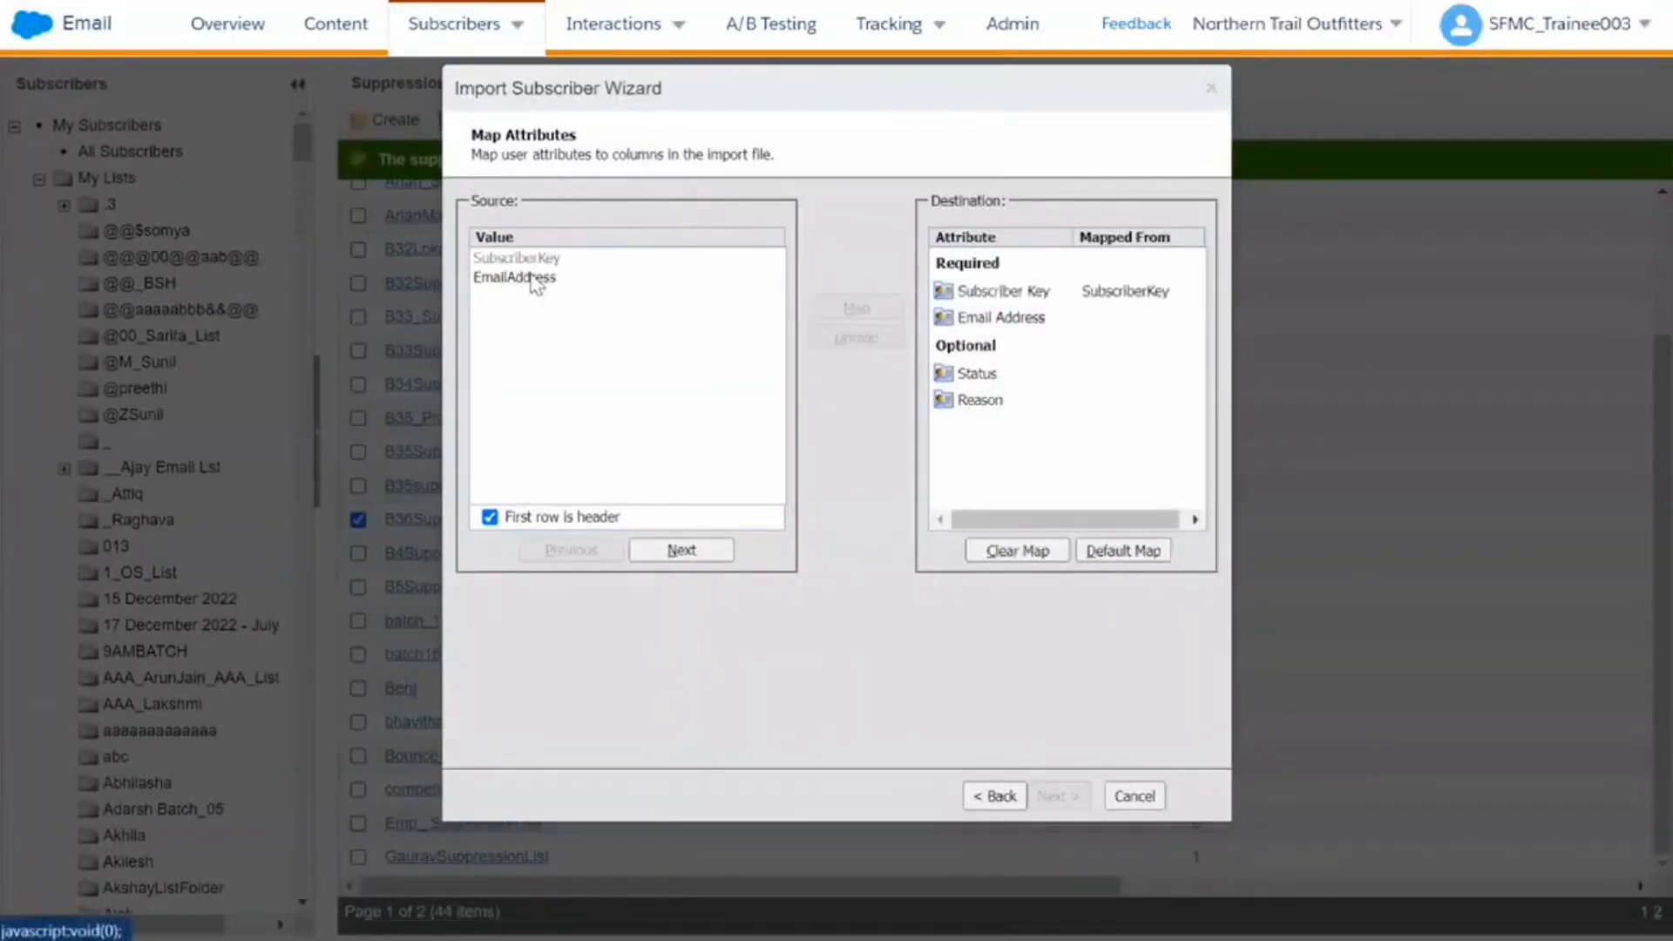
pyautogui.click(533, 277)
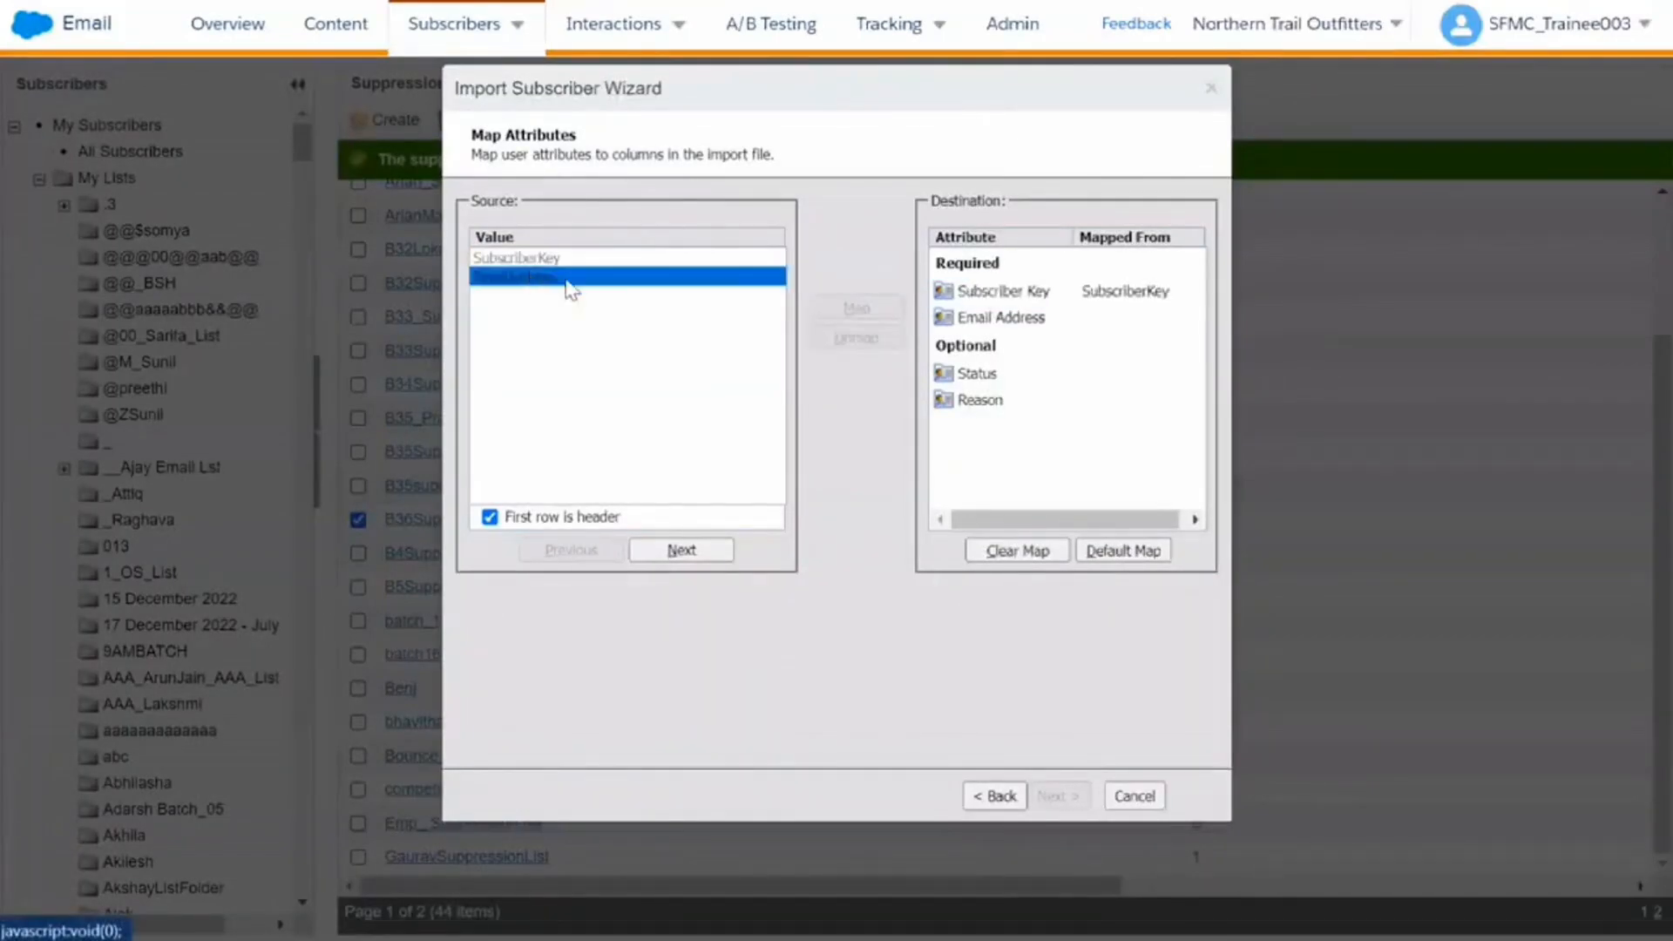
pyautogui.click(1005, 319)
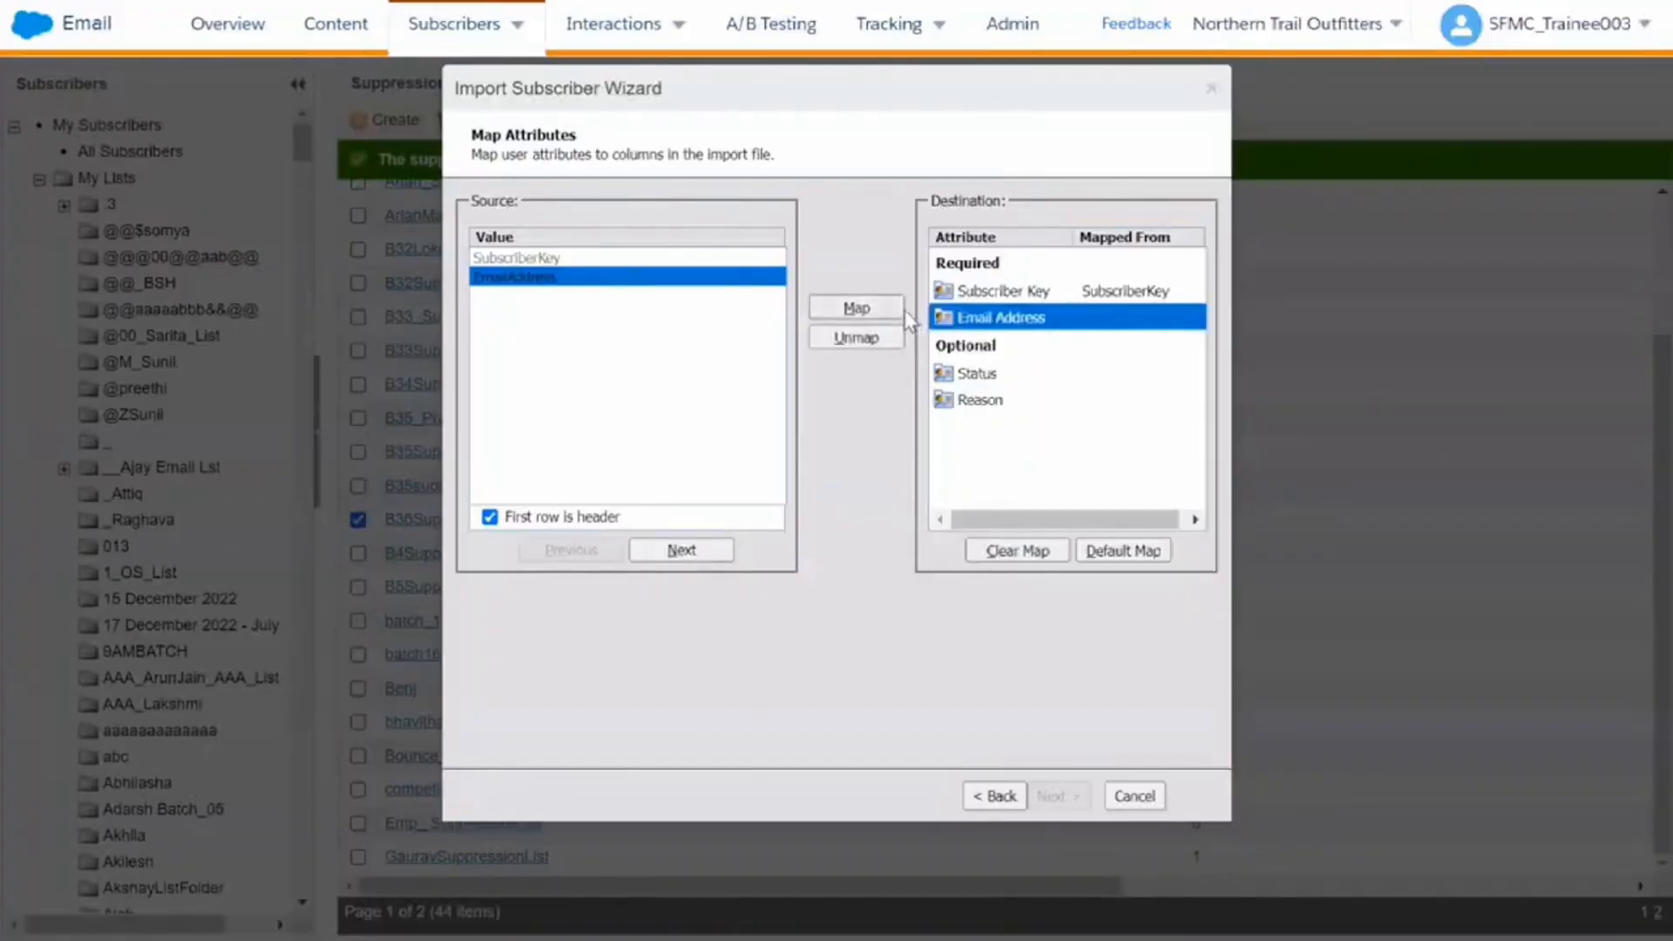
pyautogui.click(901, 312)
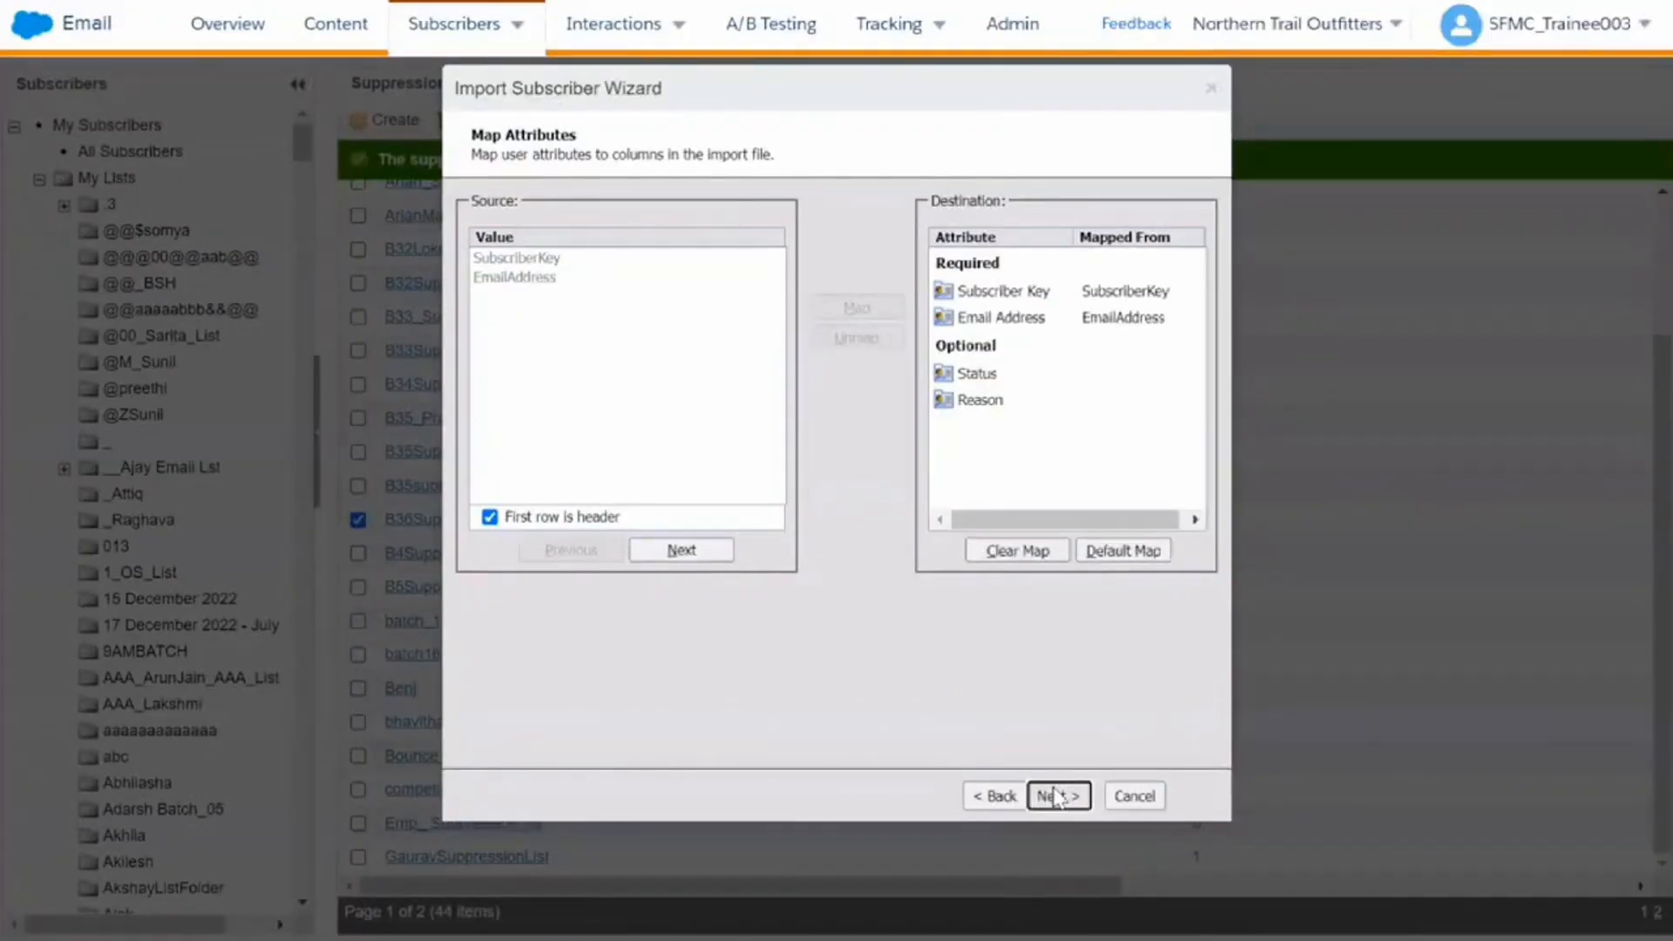
# Step: Accept the attribute mappings and begin the import into the suppression list
pyautogui.click(1056, 798)
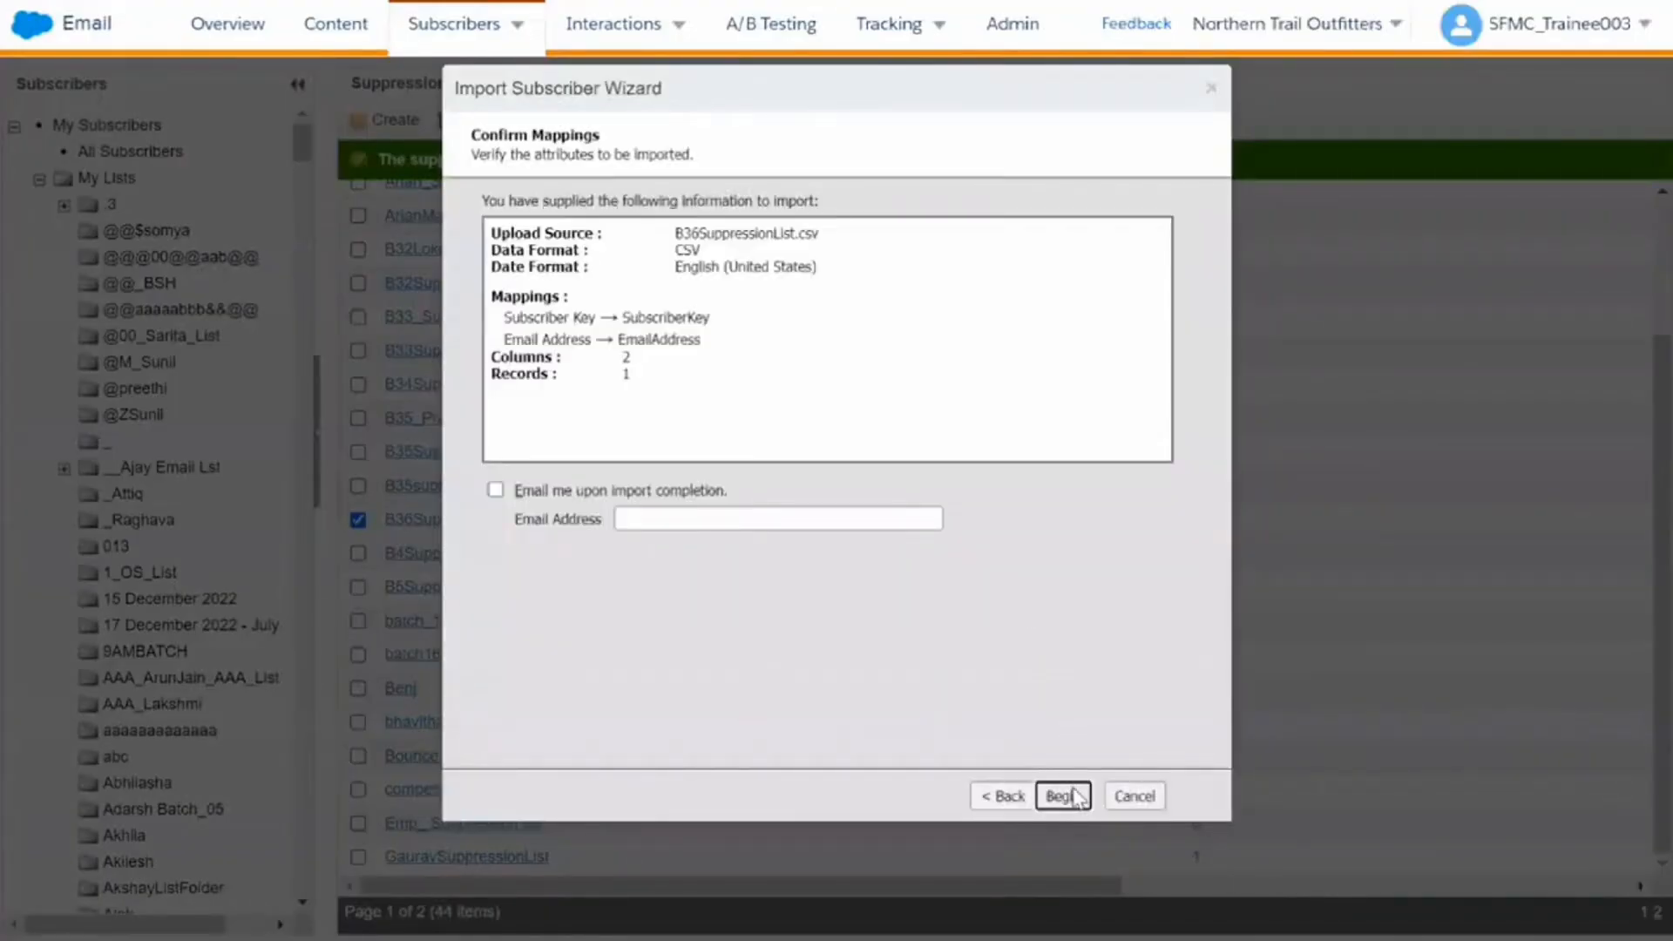
pyautogui.click(1063, 796)
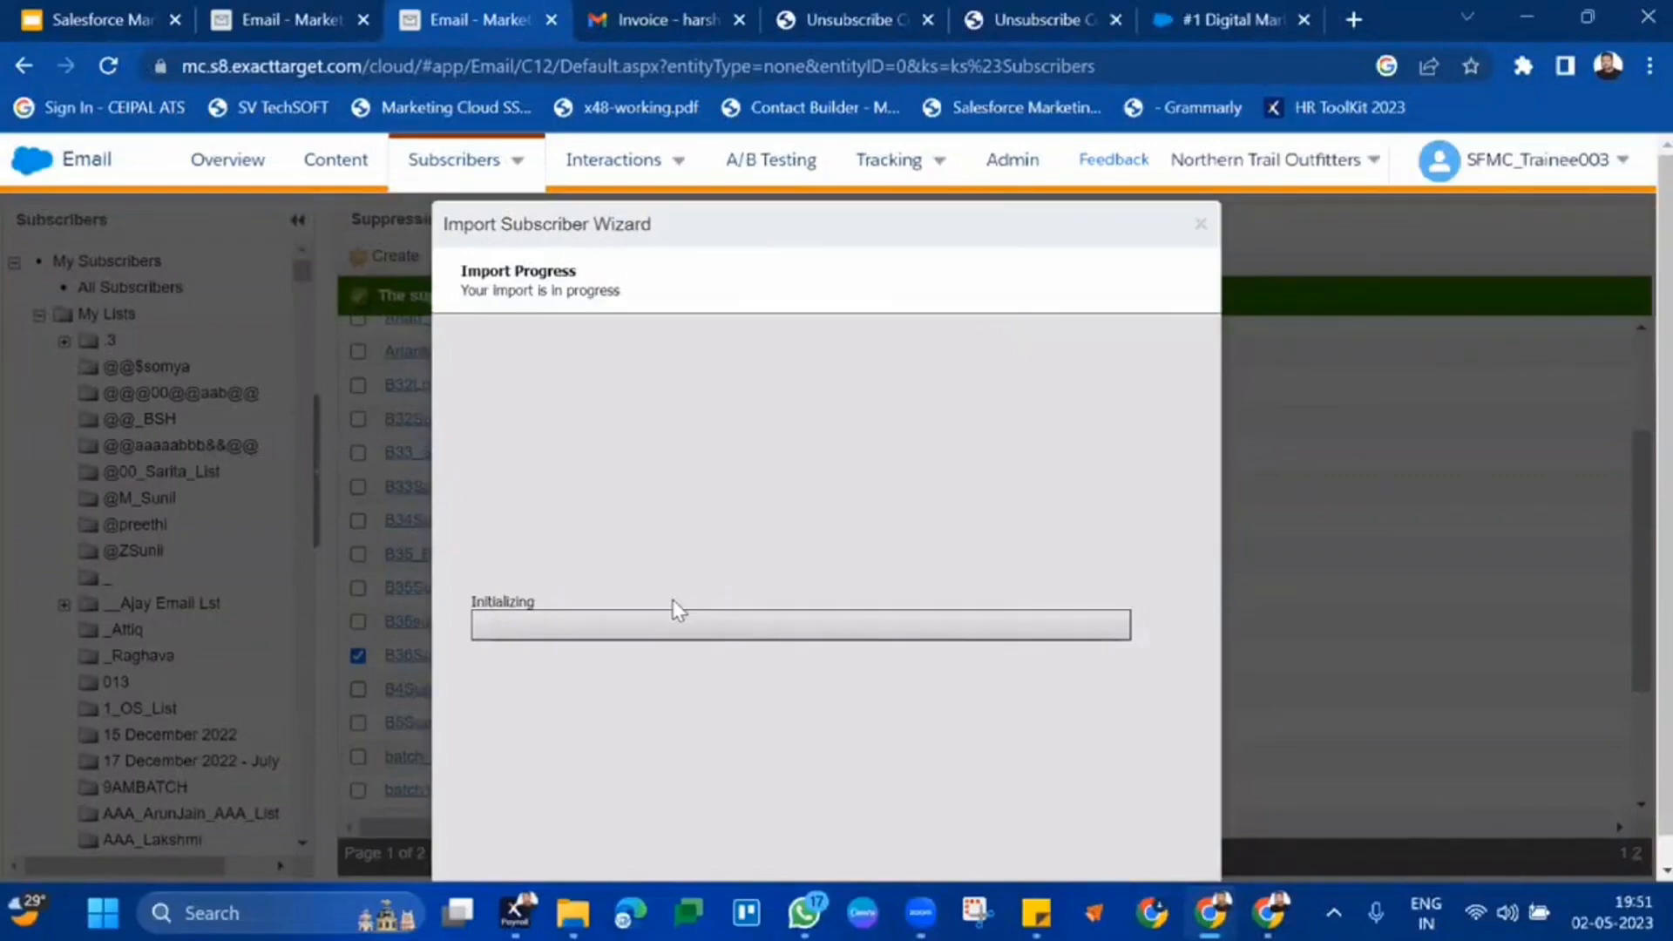
pyautogui.scroll(-1, 941, 446)
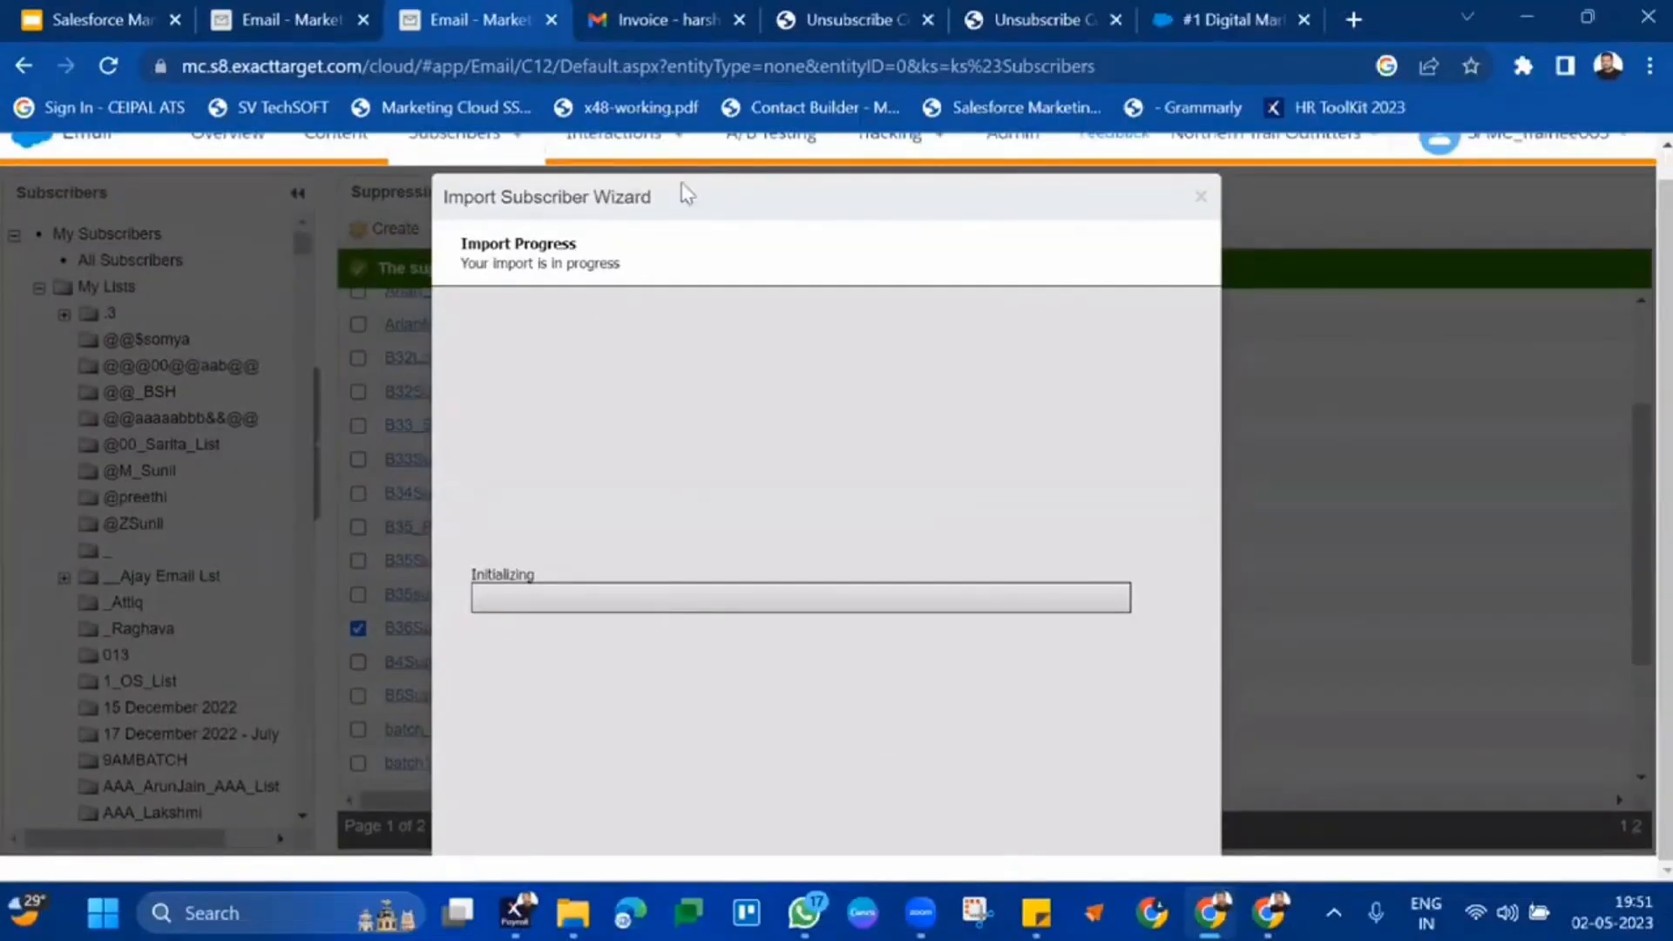
# Step: Switch to the Content Builder browser tab, open the B36Invoice email and start sending it
pyautogui.hotkey('ctrl', 'shift', 'Tab')
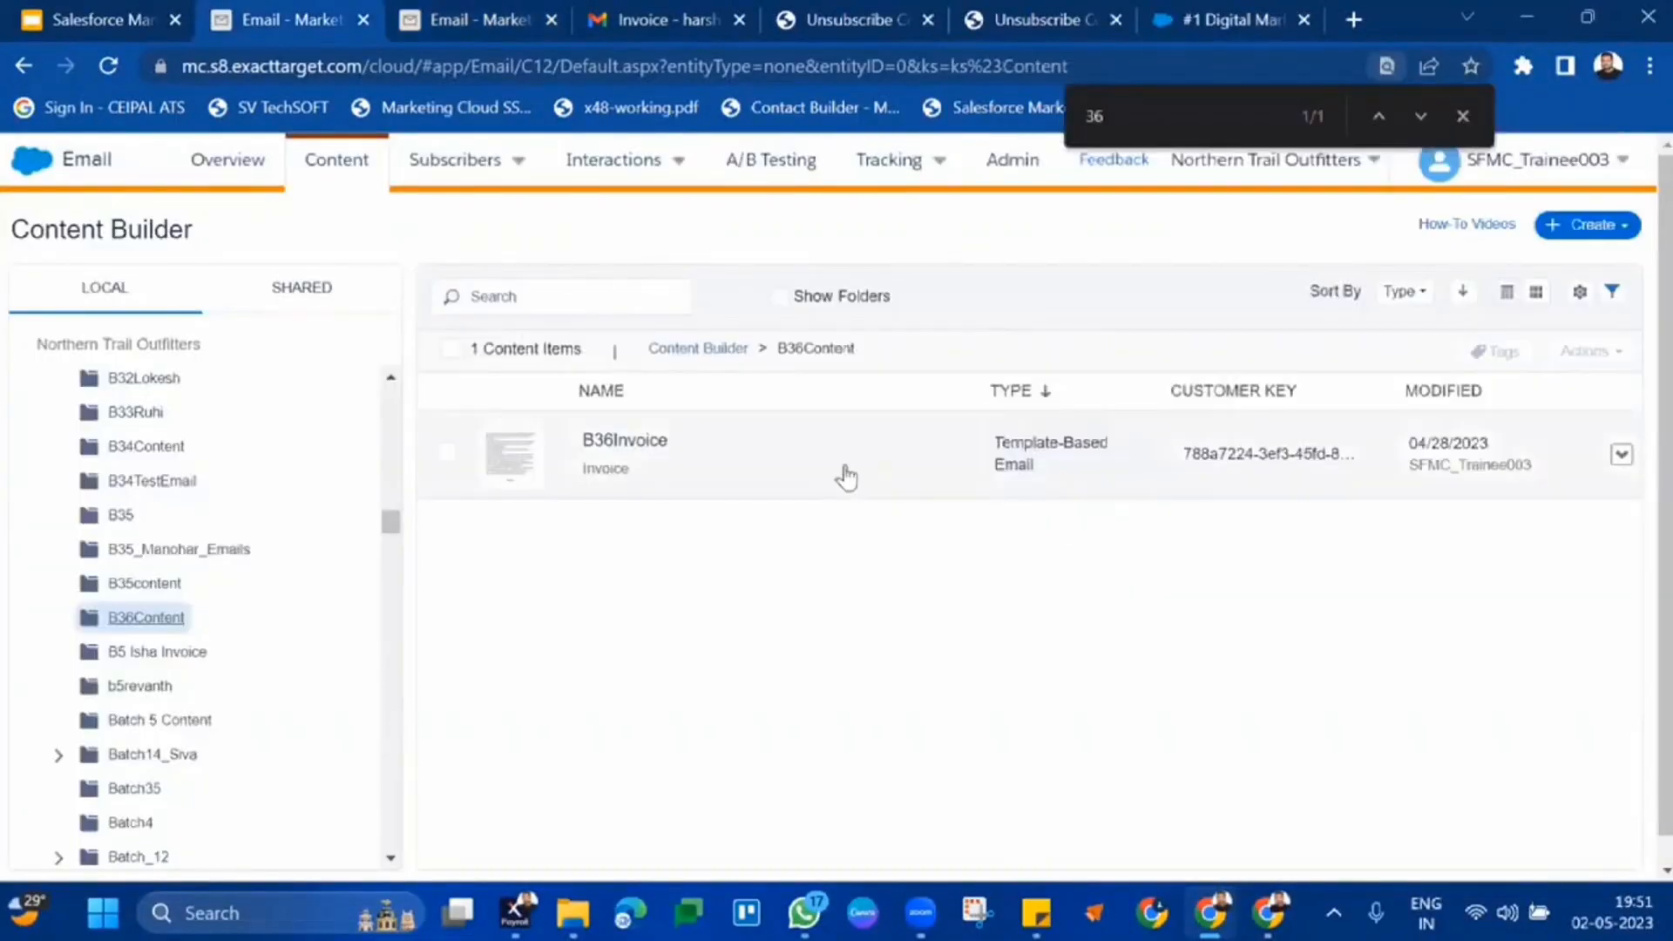
pyautogui.click(849, 475)
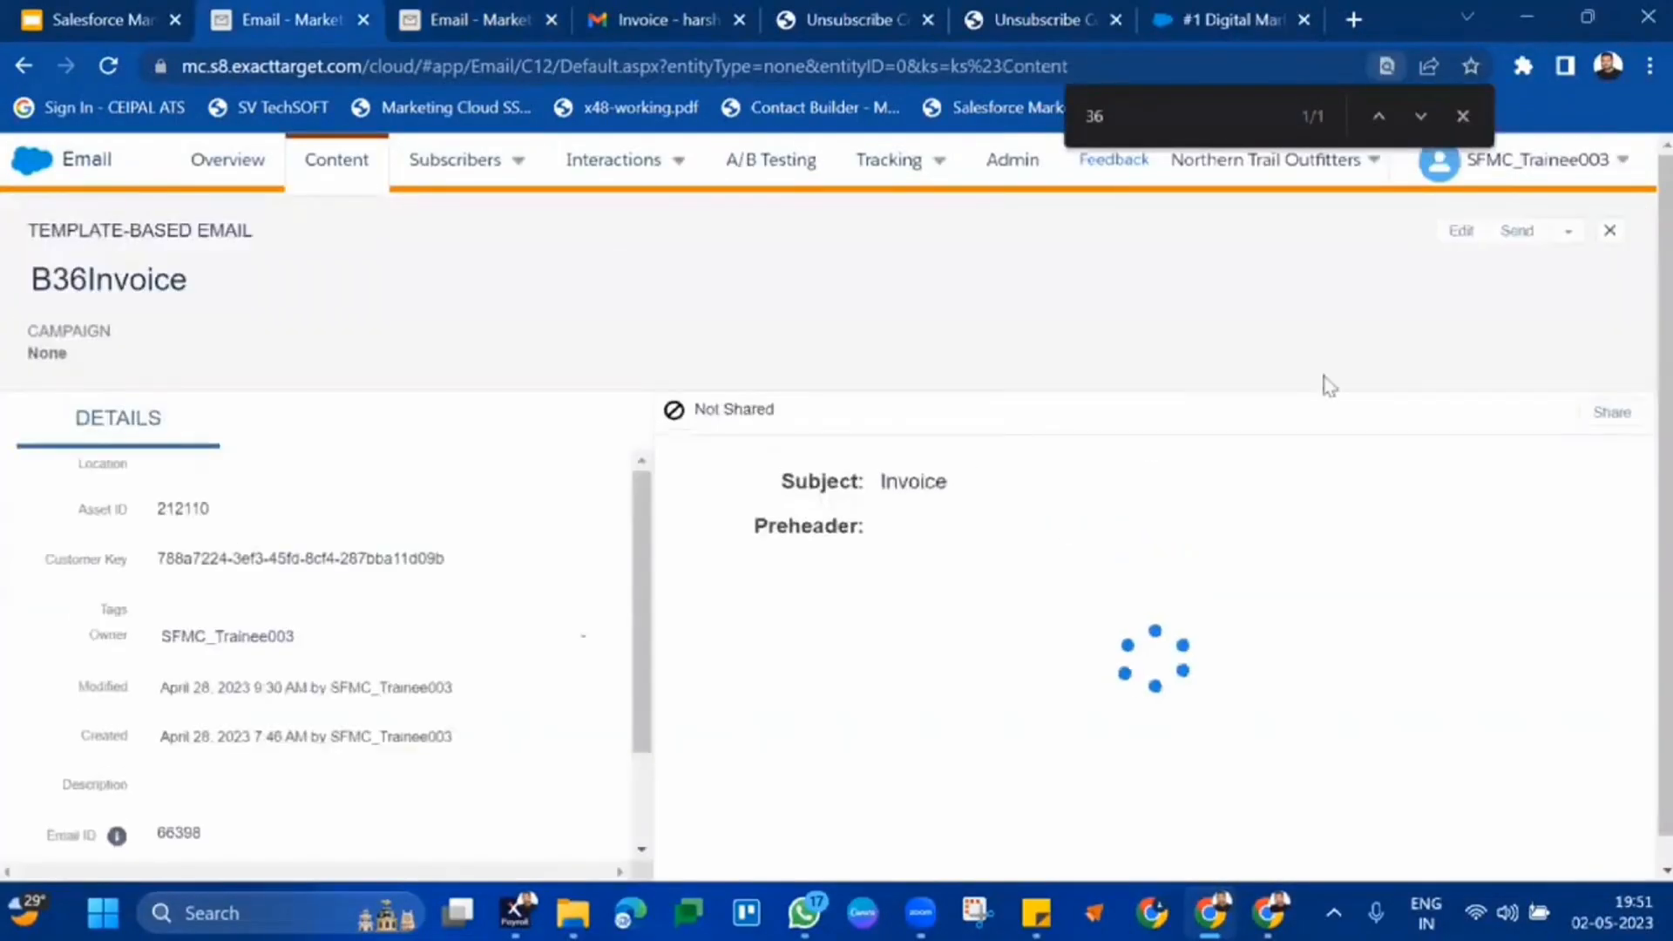
pyautogui.click(1516, 229)
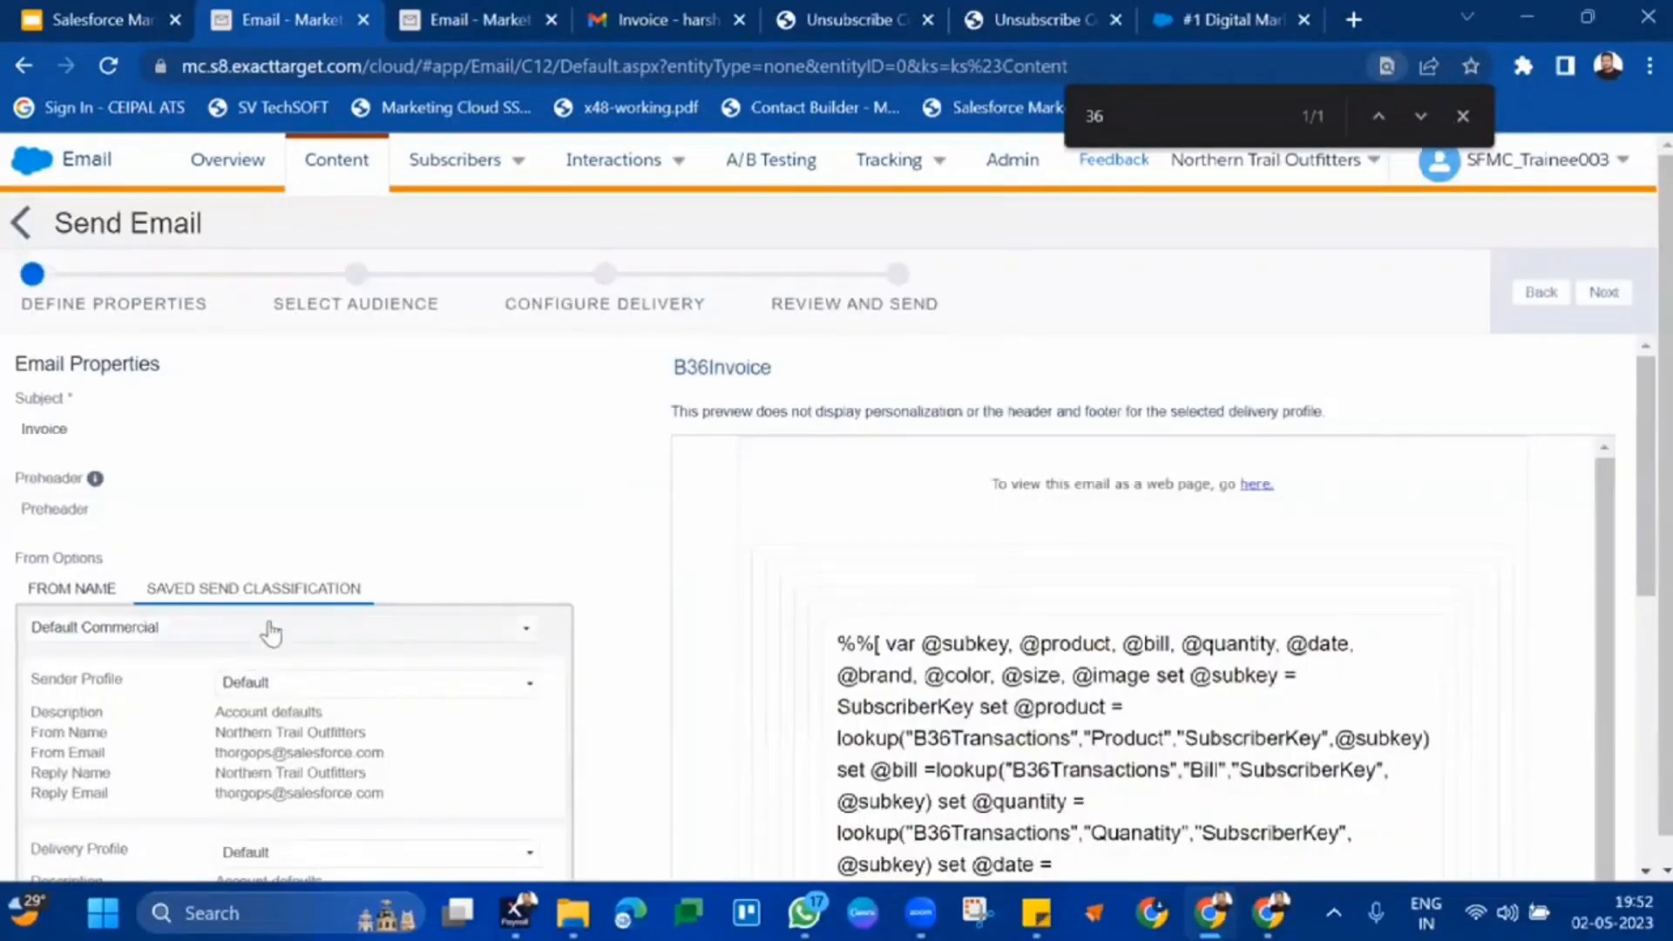
# Step: Set the saved send classification to B36SendClassification and continue to the audience selection
pyautogui.click(271, 633)
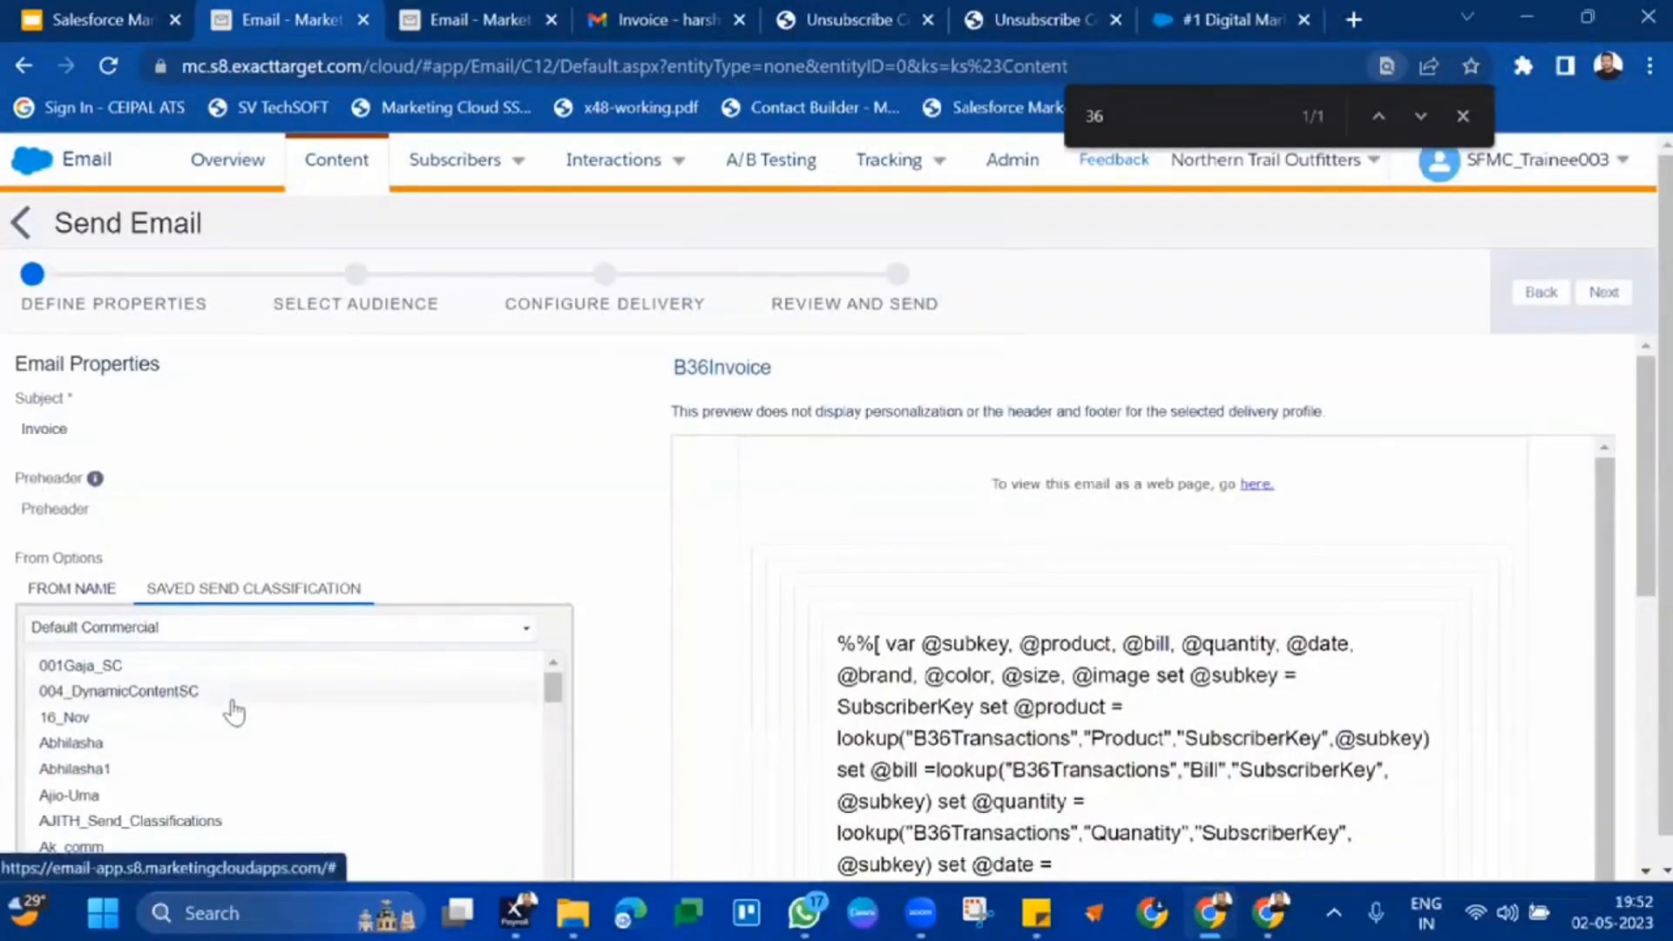
pyautogui.write('36')
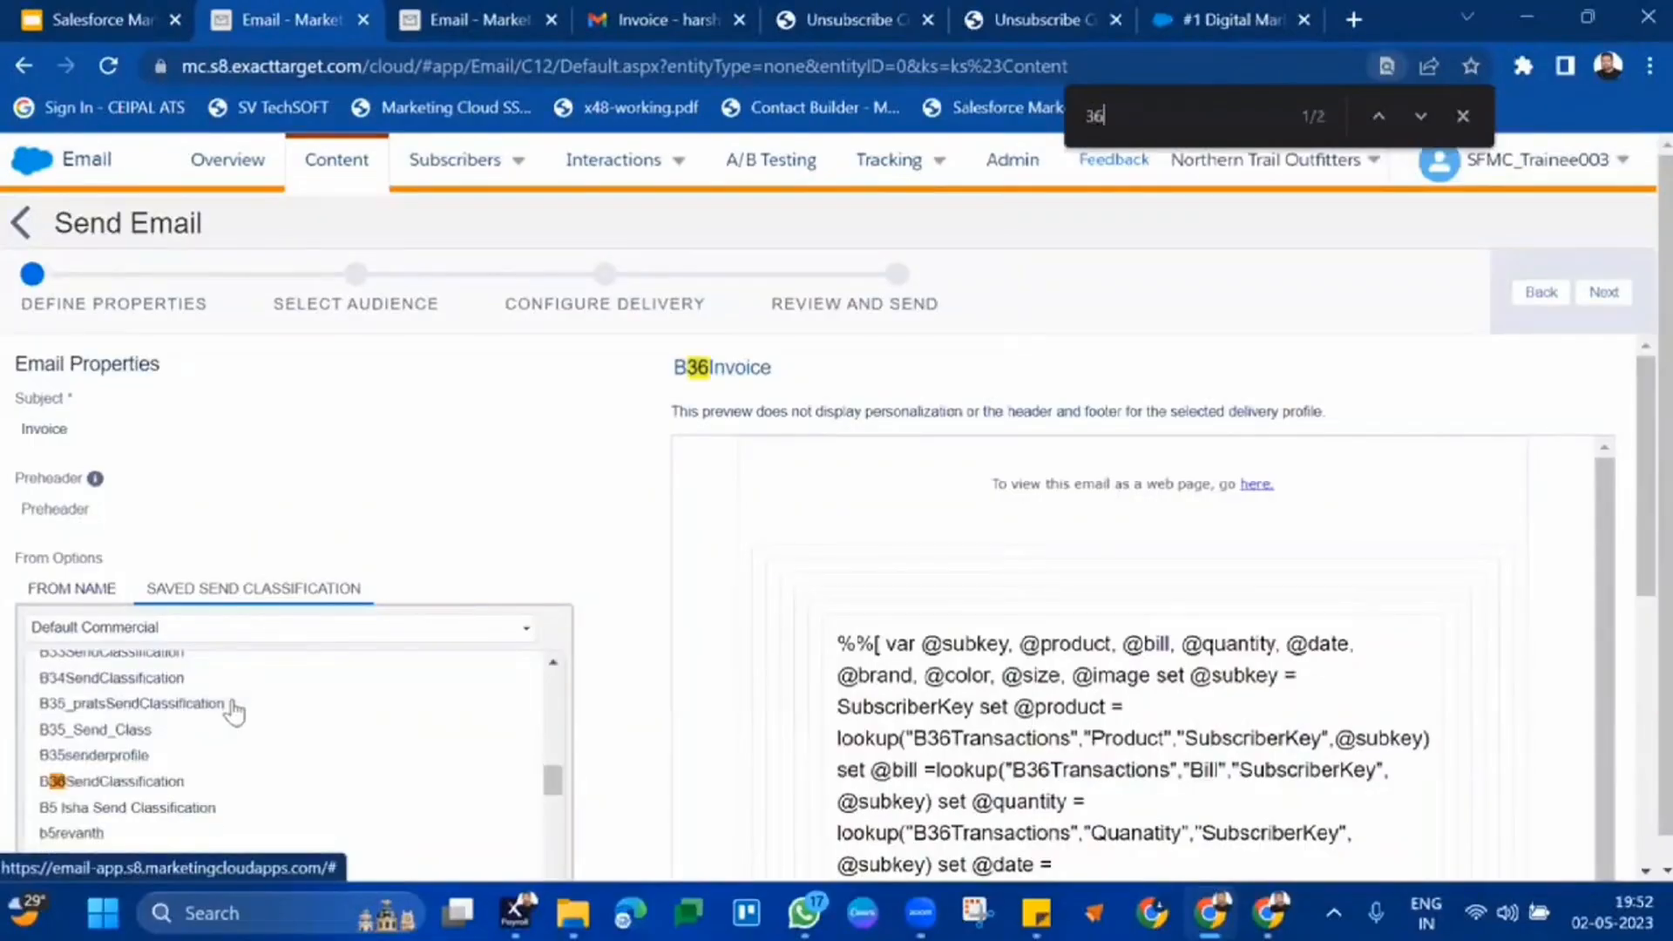
pyautogui.click(174, 784)
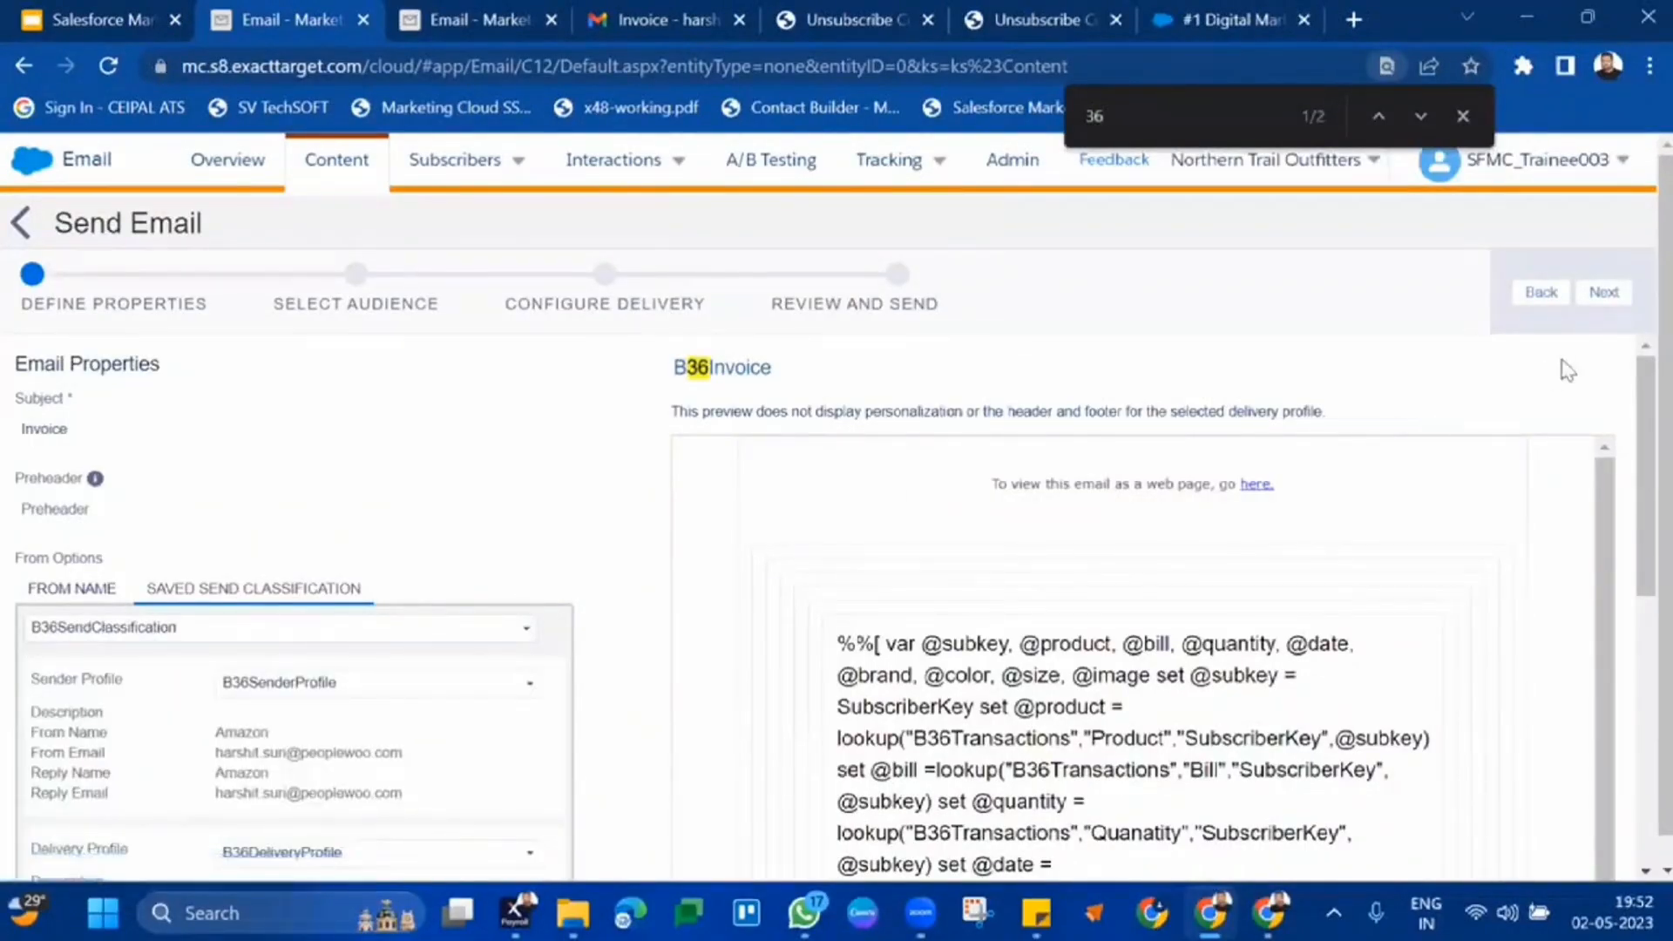
pyautogui.click(1603, 293)
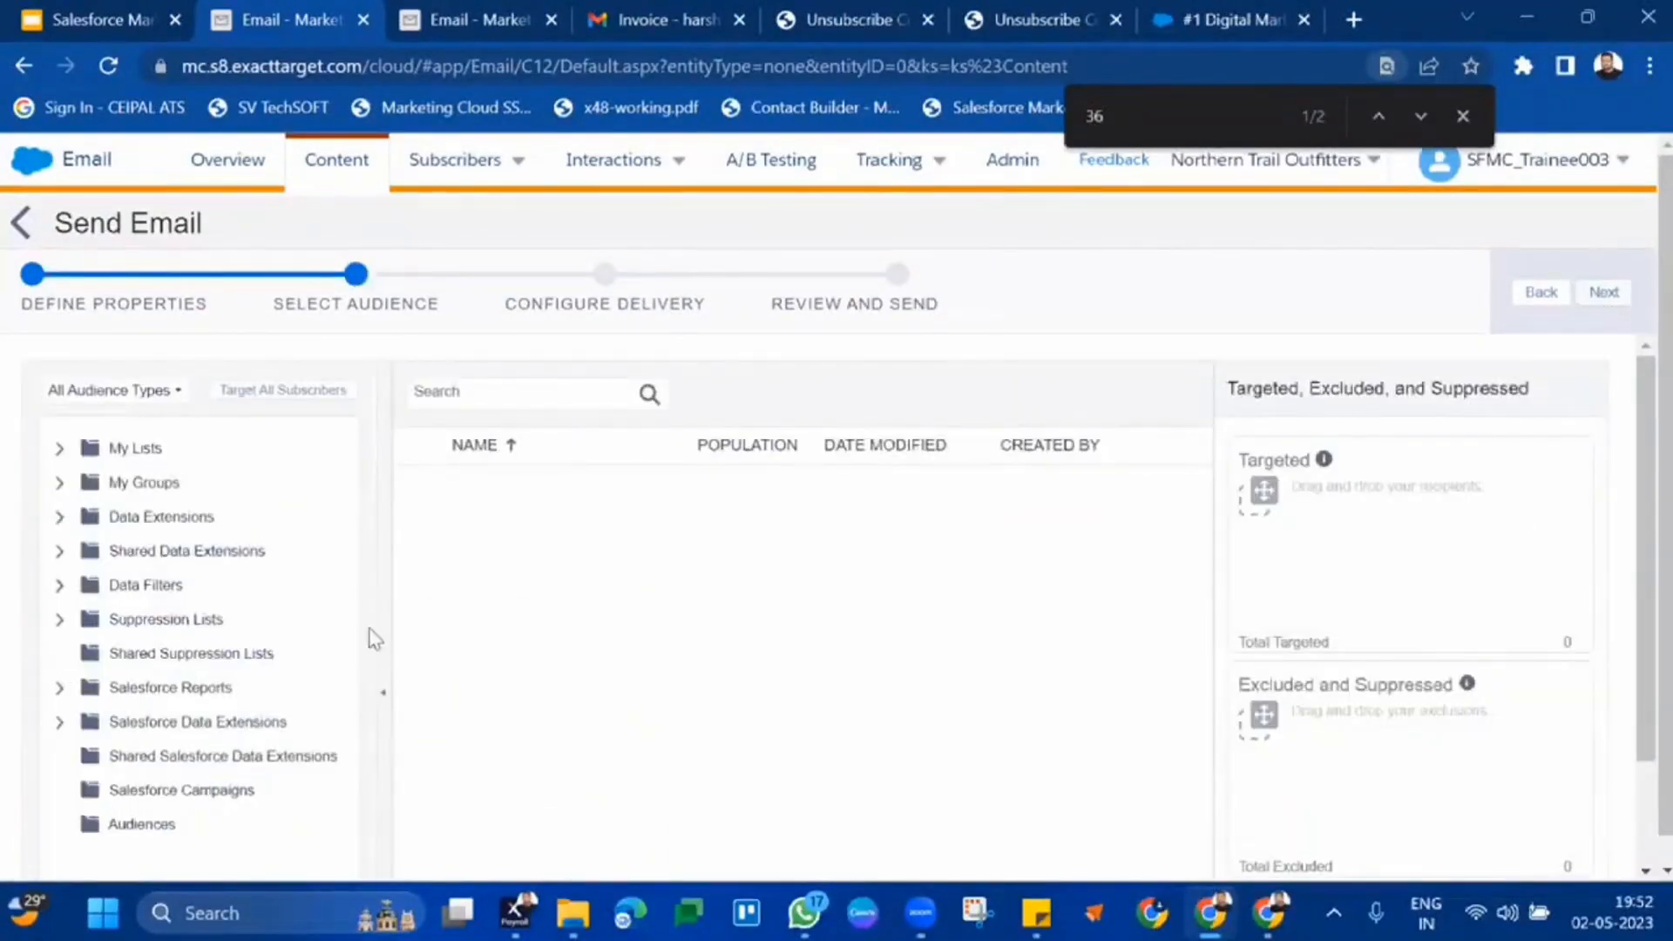
# Step: Add the B36CustomerProfile data extension from the Batch36DataExtension folder to the targeted audience
pyautogui.click(207, 529)
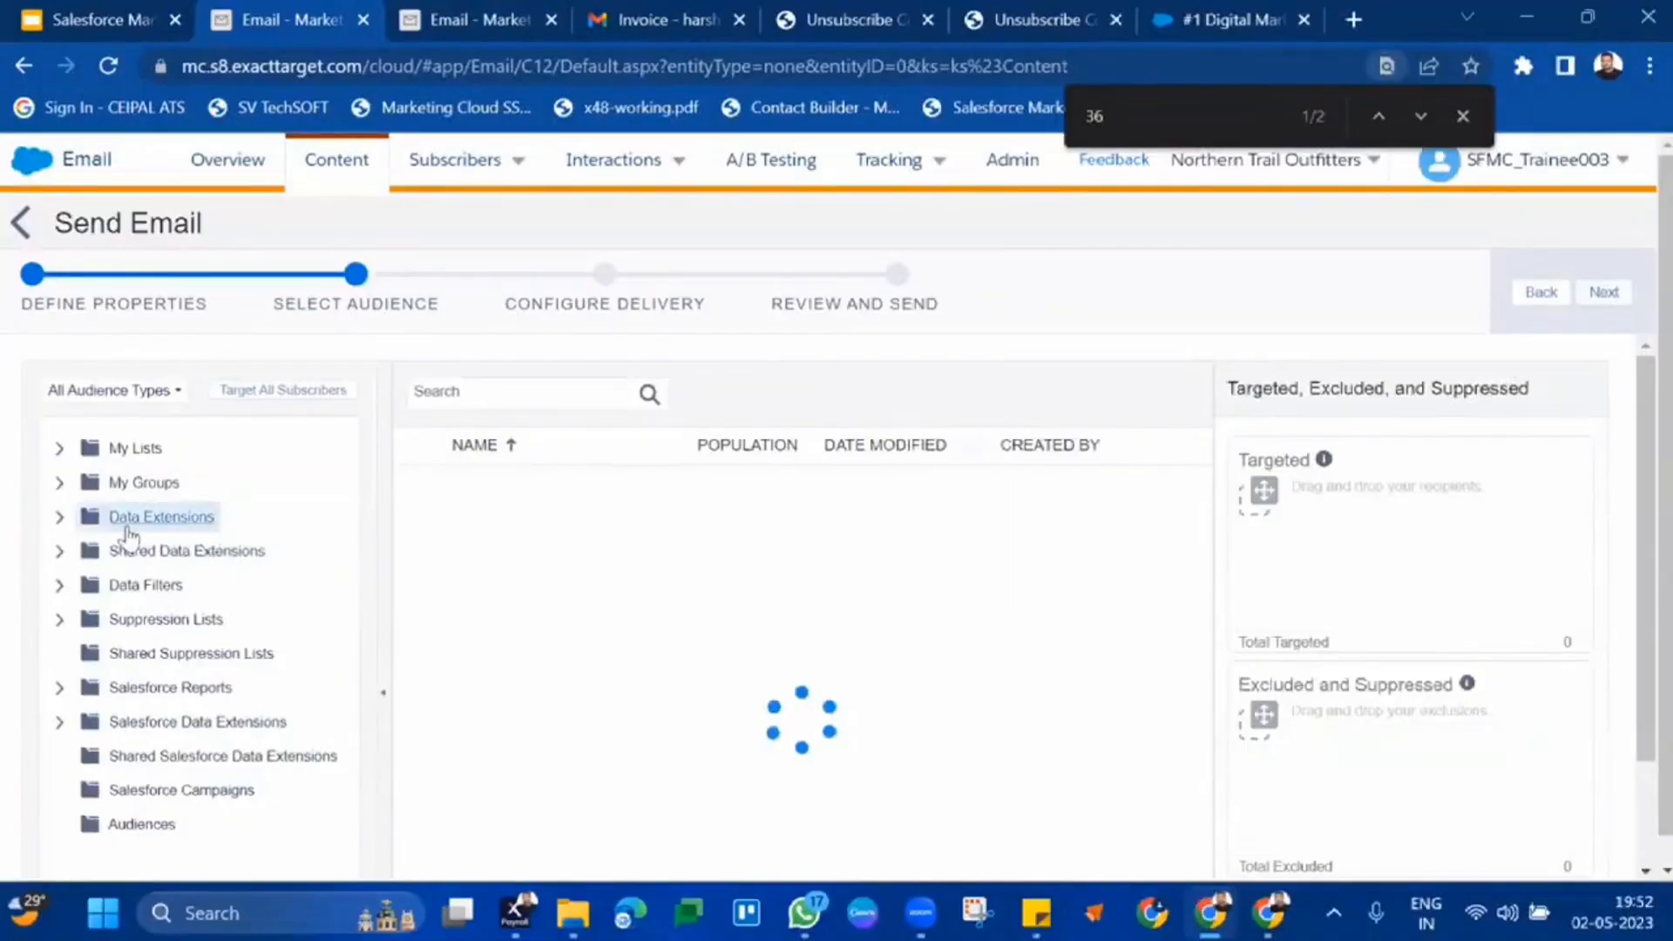
pyautogui.click(60, 519)
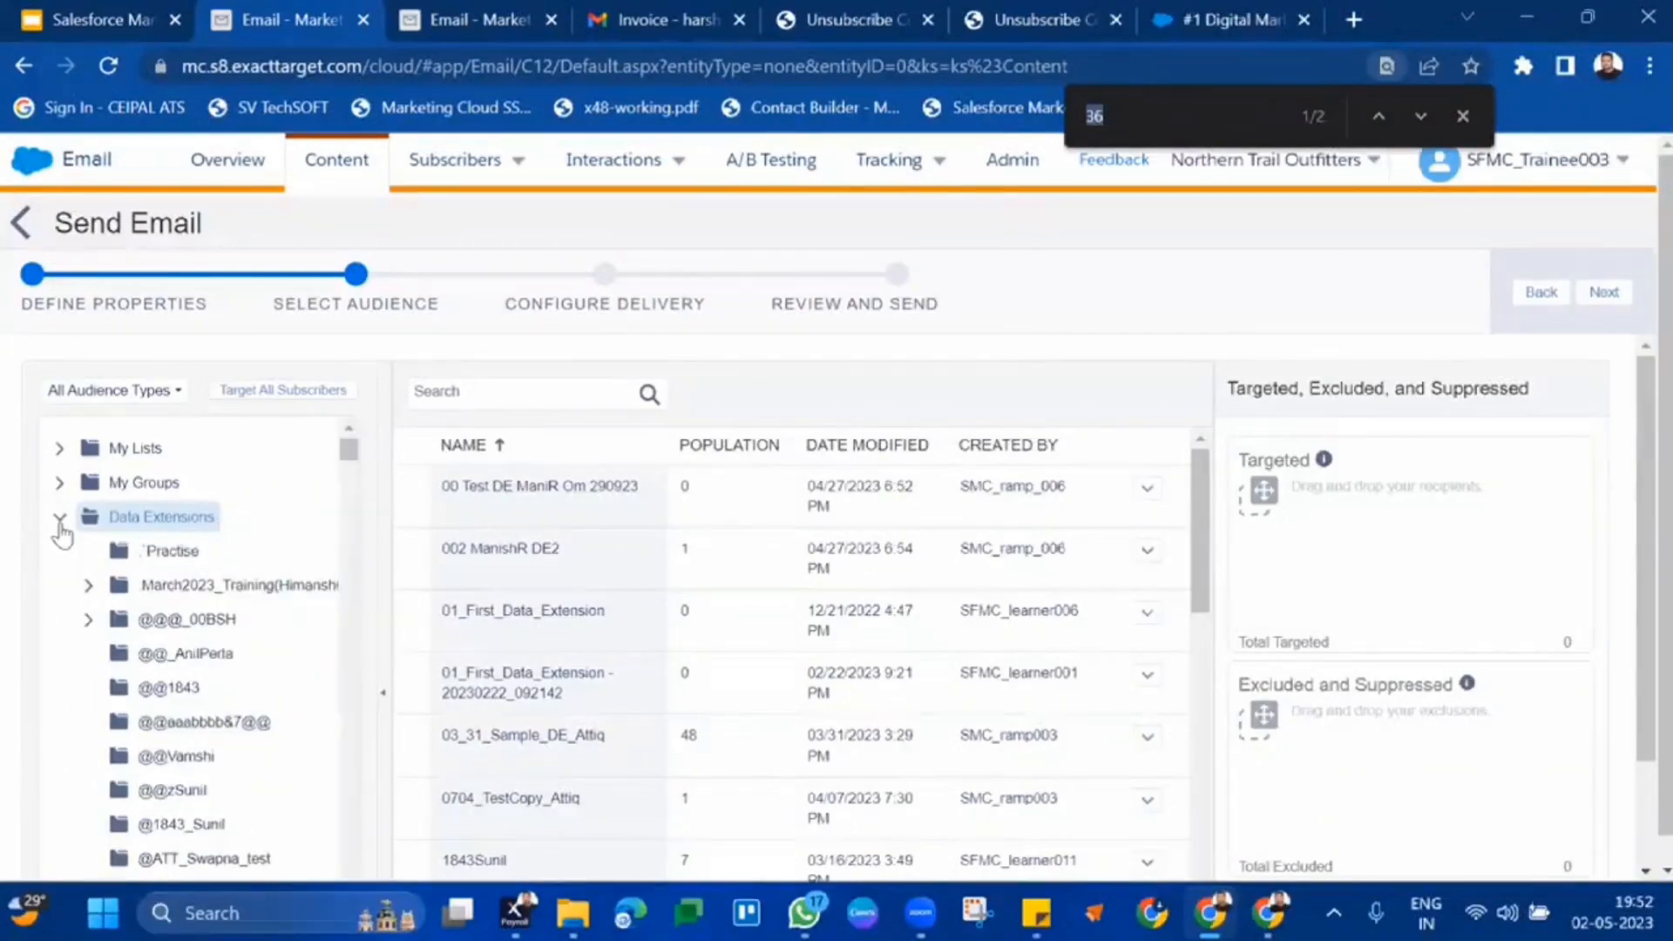
pyautogui.click(166, 701)
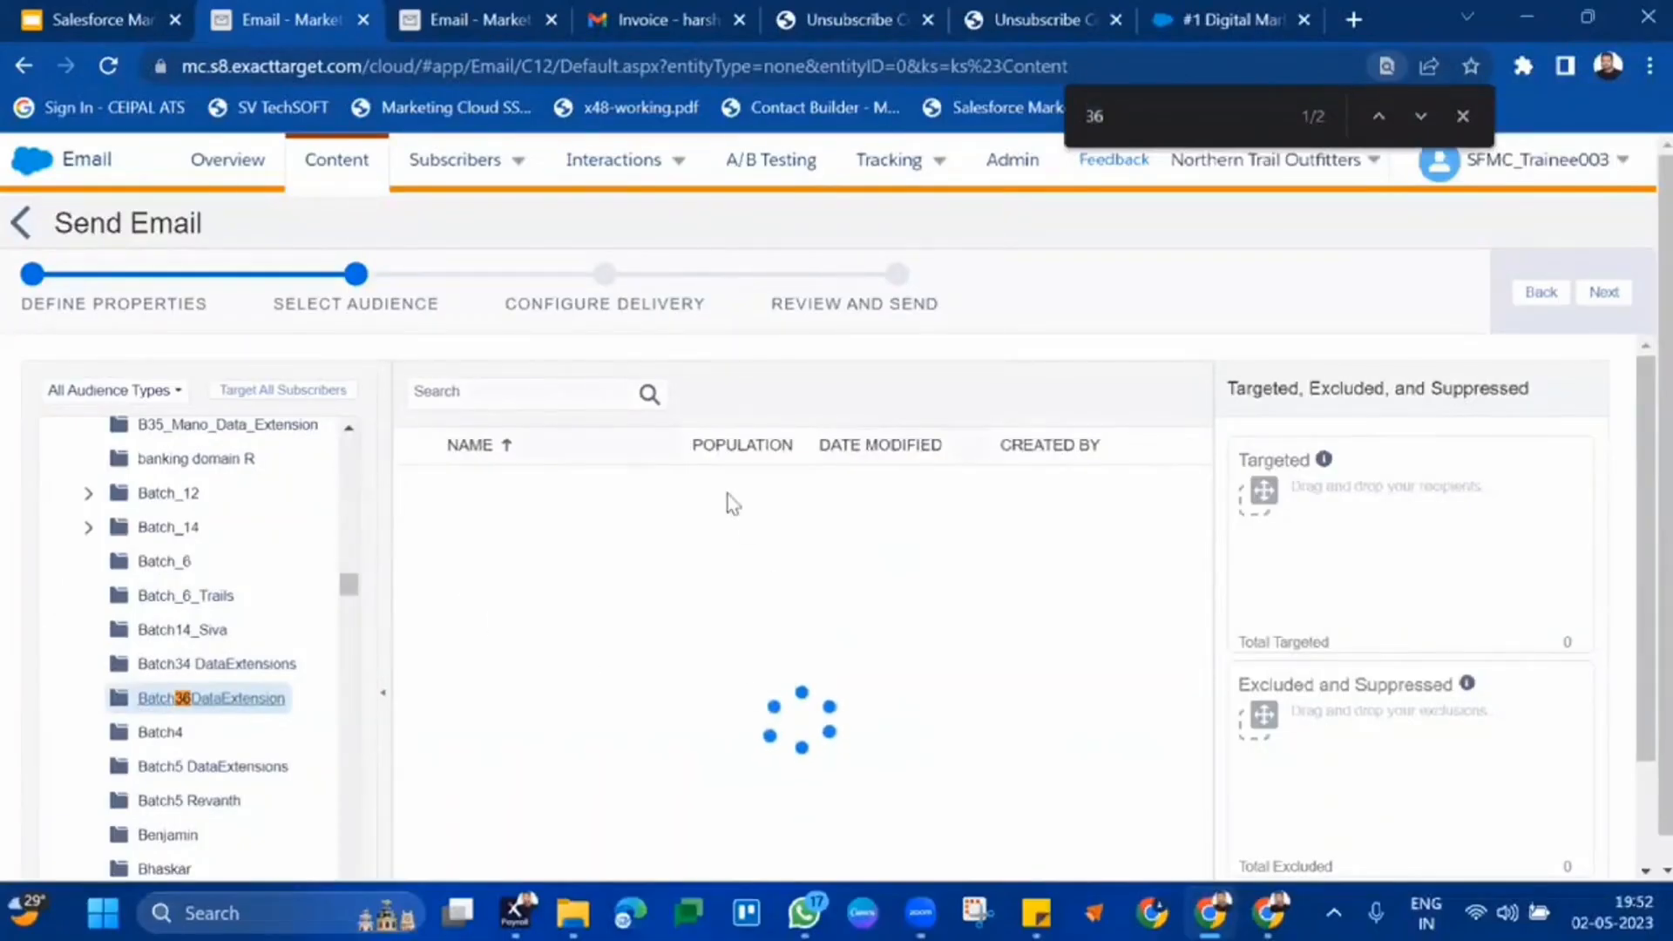
pyautogui.moveTo(642, 511); pyautogui.dragTo(1336, 464)
# Step: Select B36Jewellers as the publication list for the targeted B36CustomerProfile data extension
pyautogui.click(476, 377)
pyautogui.scroll(-10, 685, 547)
pyautogui.scroll(-15, 687, 547)
pyautogui.scroll(-6, 688, 549)
pyautogui.scroll(3, 687, 549)
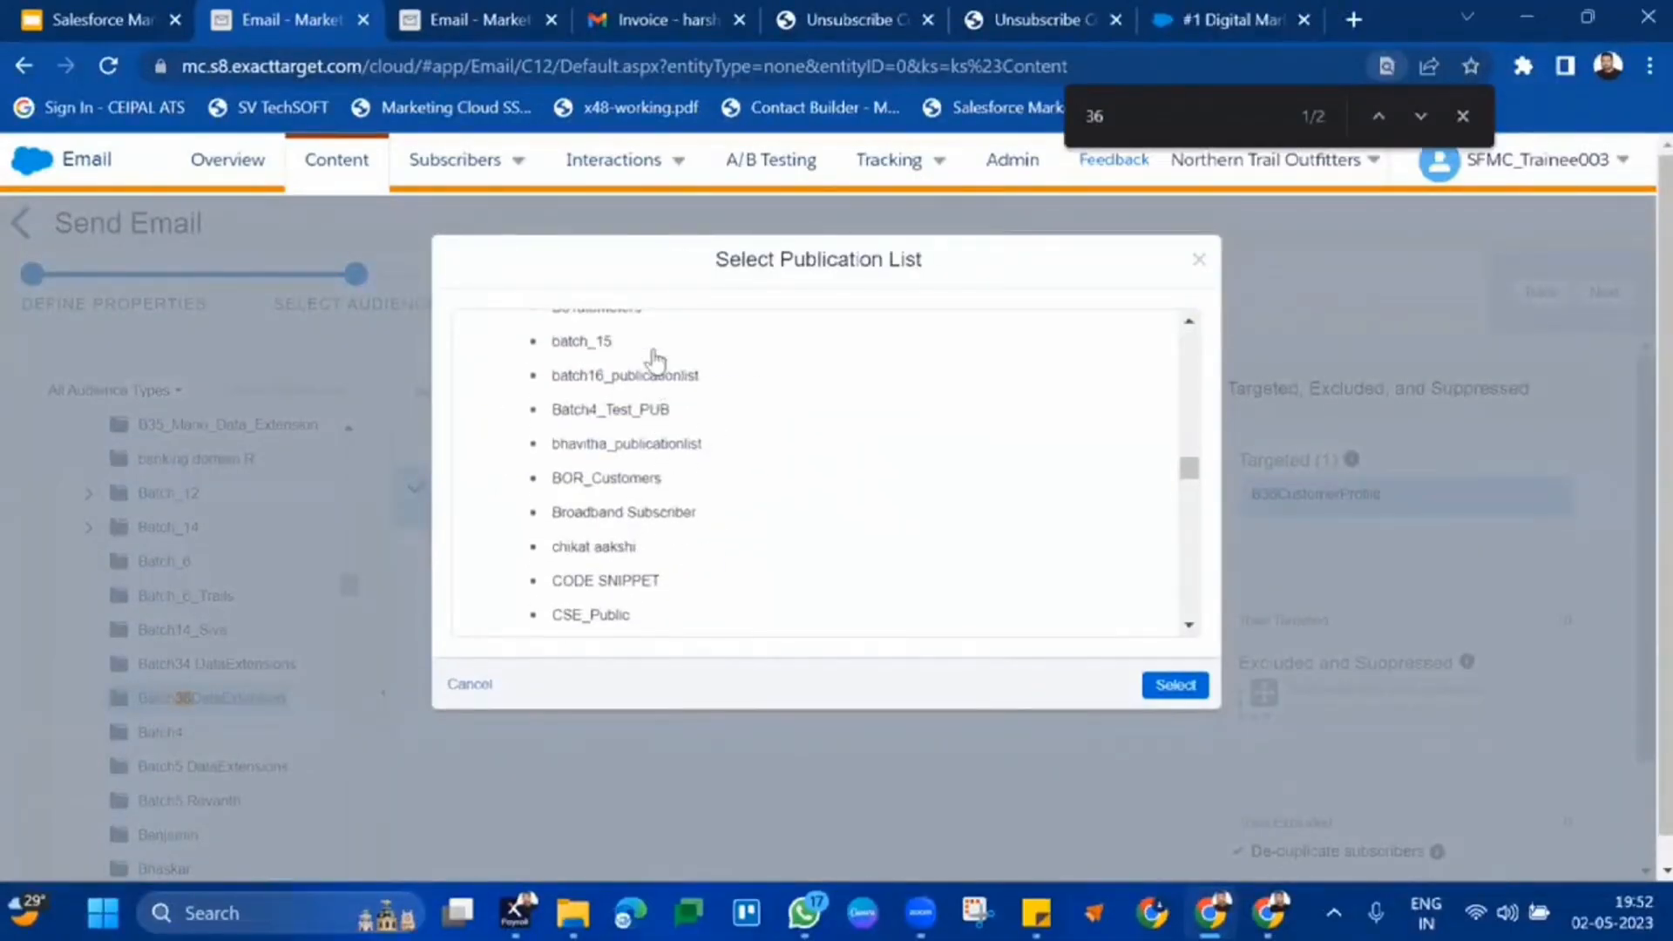
pyautogui.scroll(-8, 649, 577)
pyautogui.scroll(2, 647, 577)
pyautogui.scroll(-12, 649, 577)
pyautogui.scroll(15, 649, 578)
pyautogui.scroll(7, 649, 579)
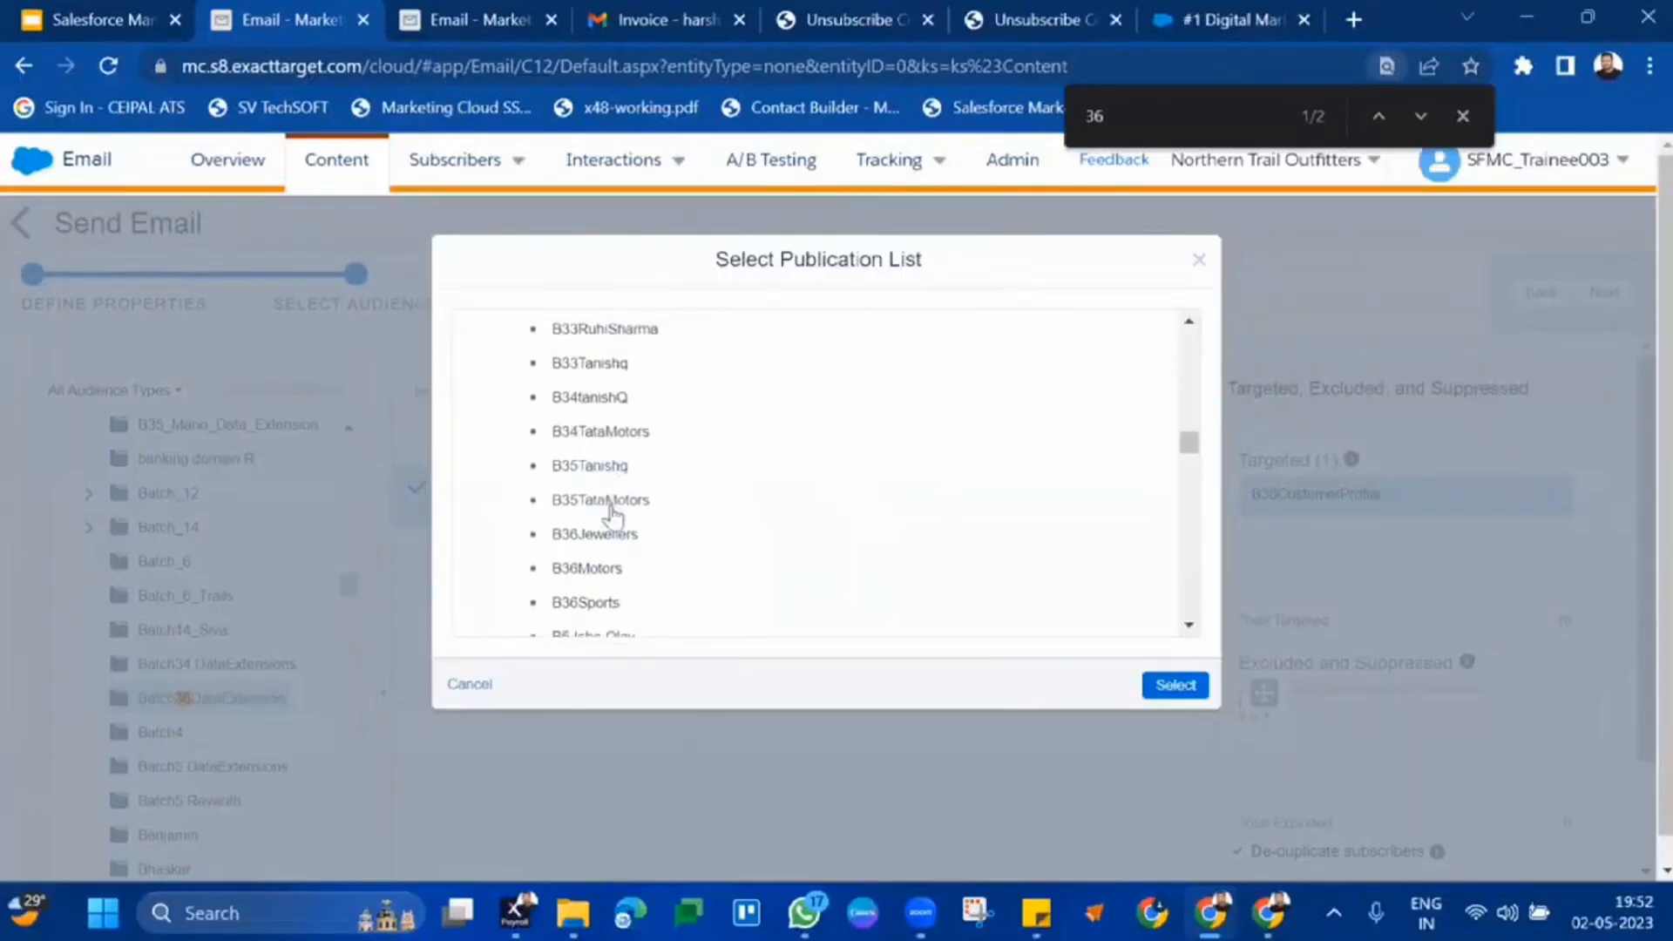
pyautogui.click(604, 533)
pyautogui.click(1160, 686)
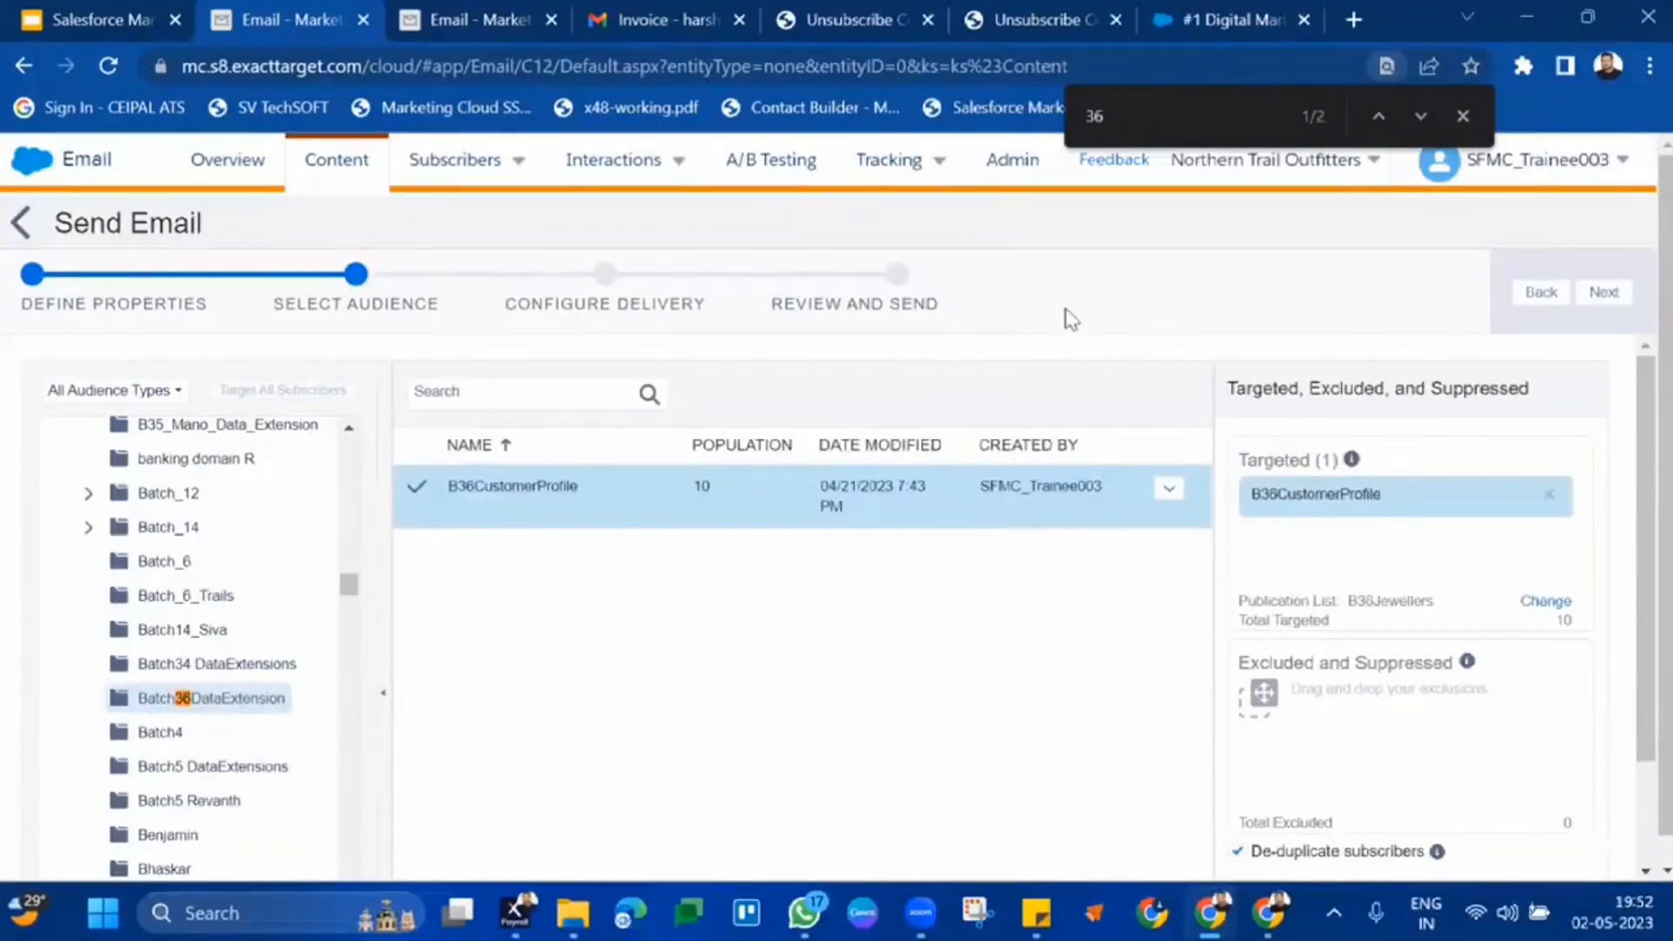
pyautogui.doubleClick(1407, 600)
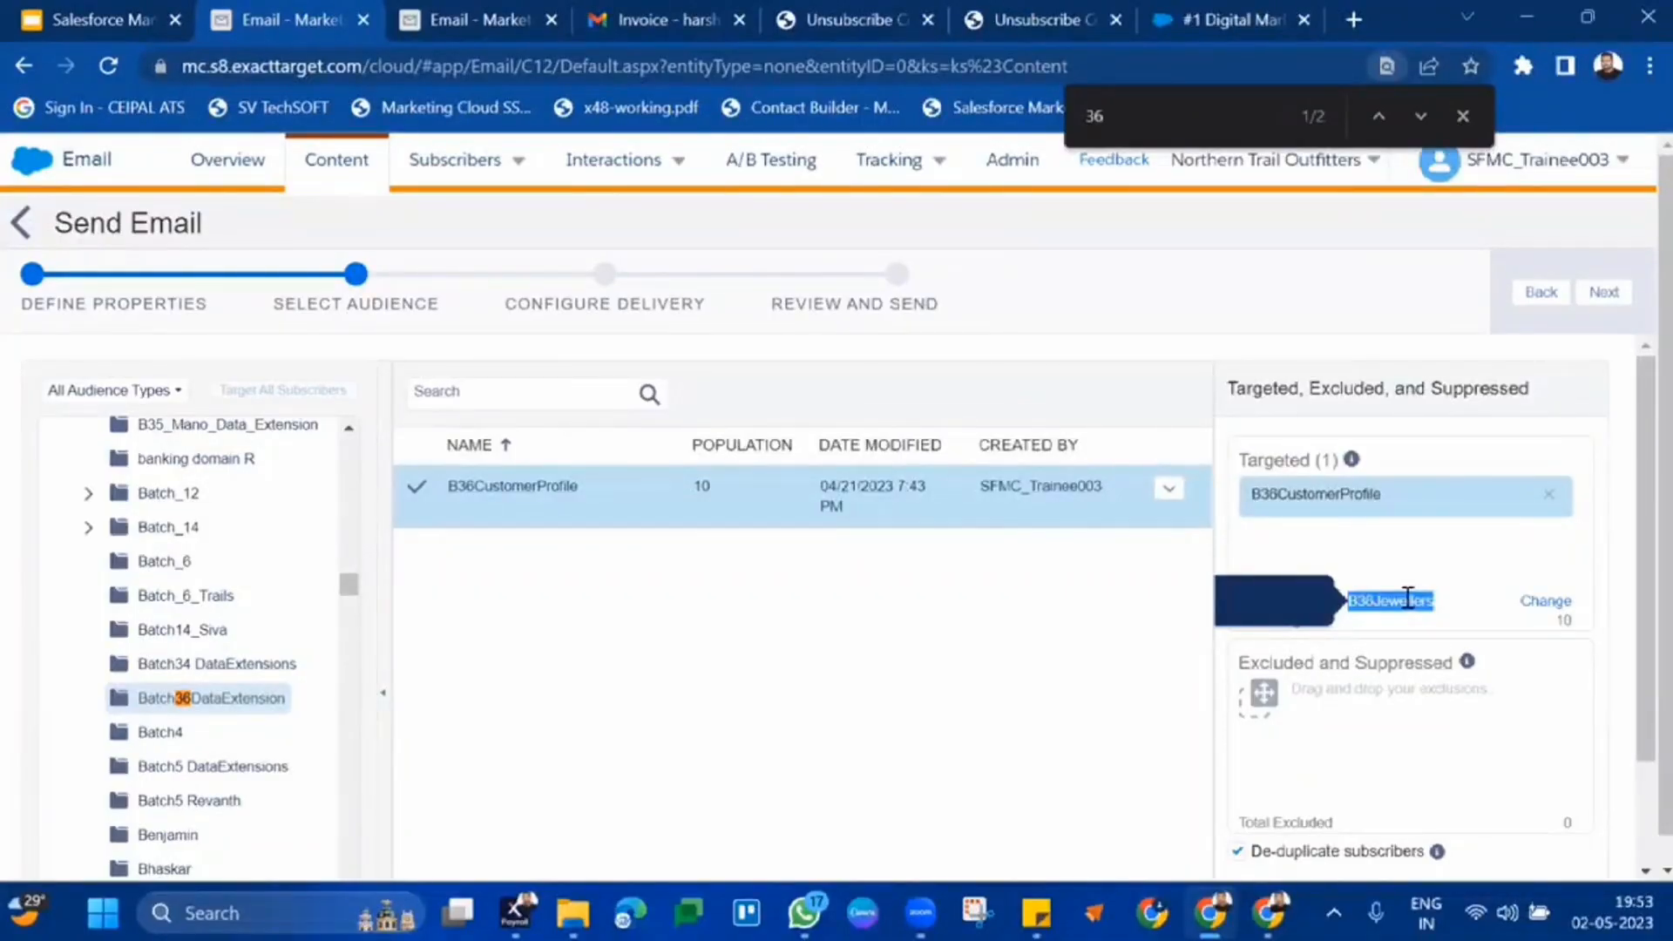
pyautogui.click(1407, 599)
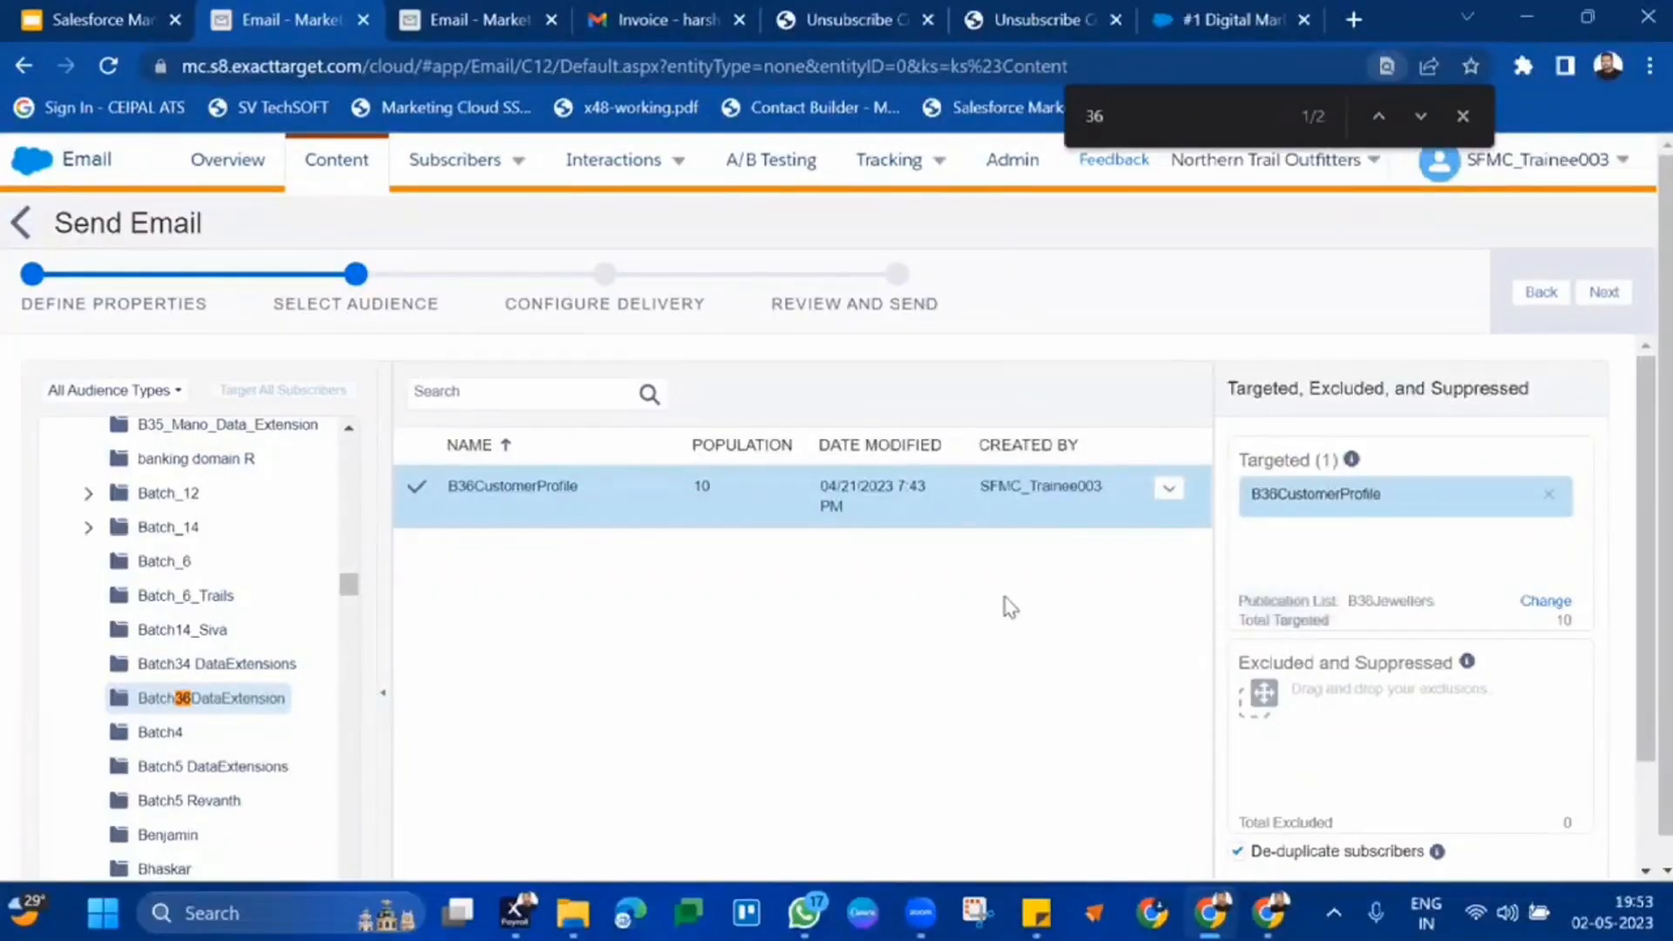
pyautogui.doubleClick(1369, 599)
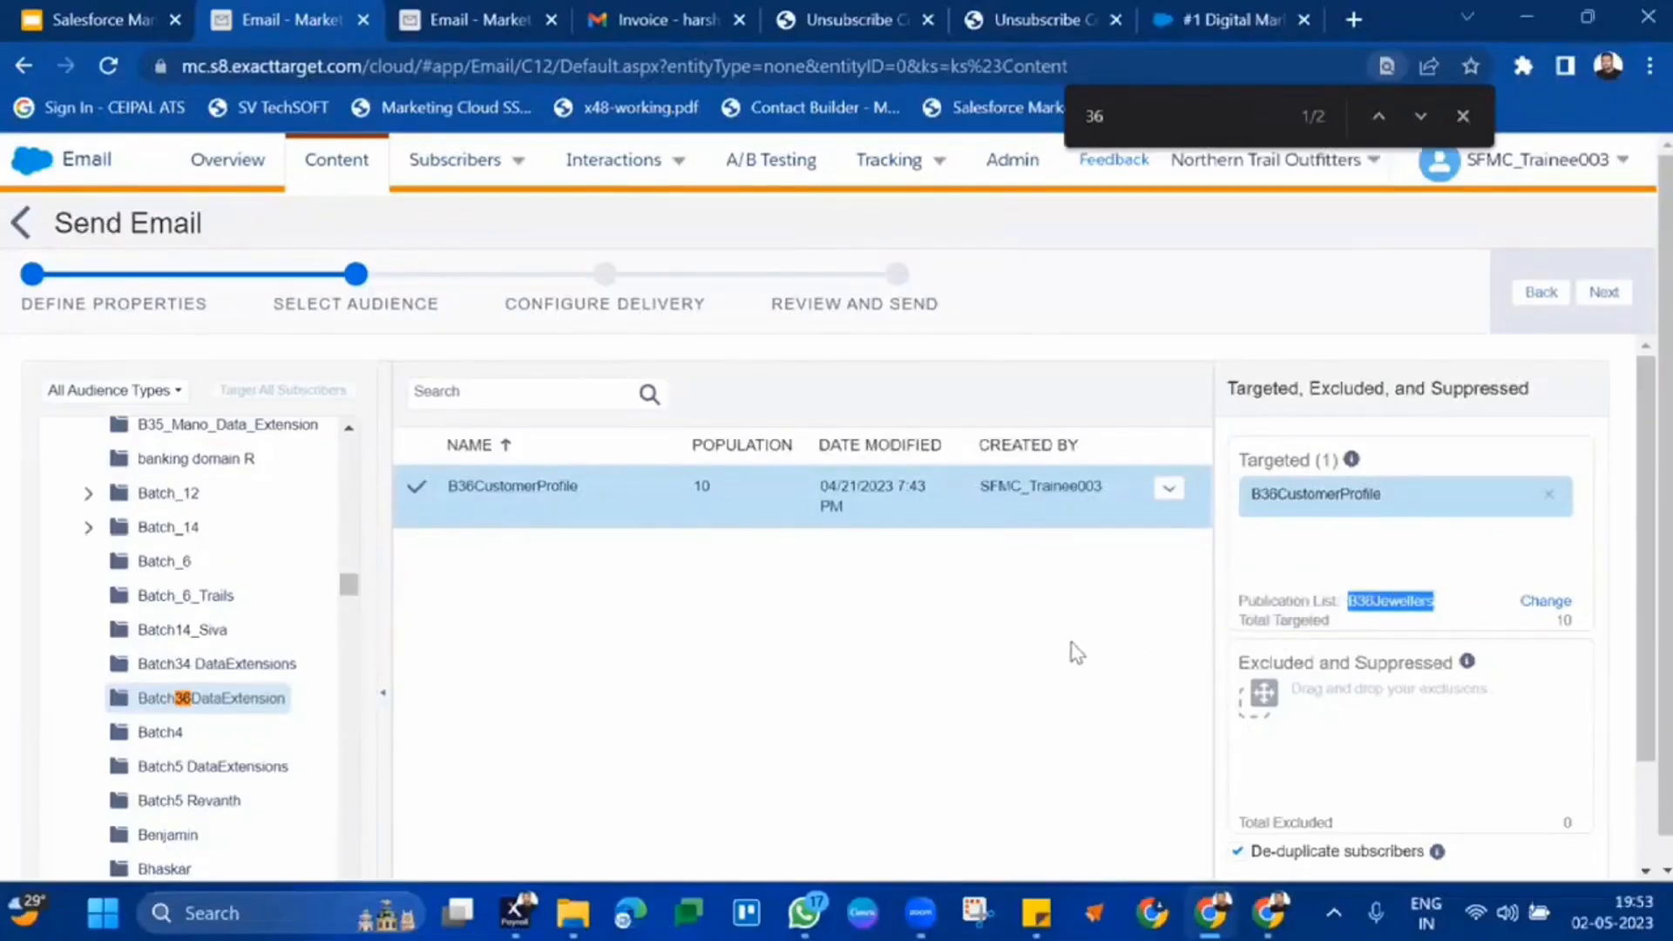
pyautogui.scroll(-3, 1077, 653)
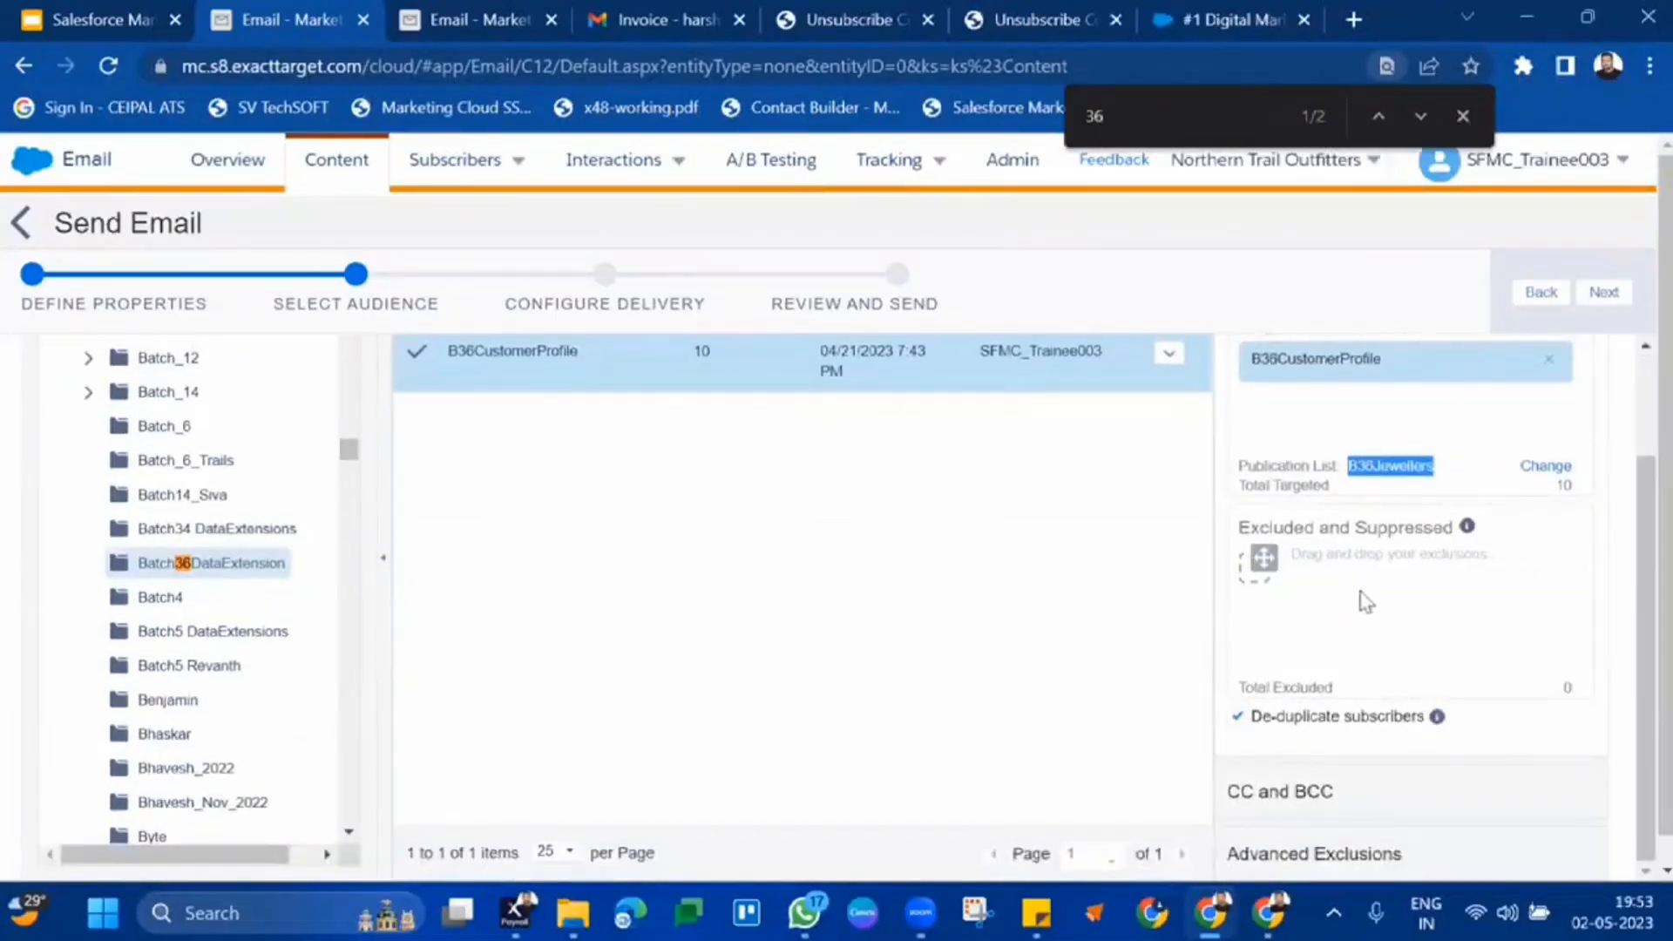
pyautogui.tripleClick(1383, 523)
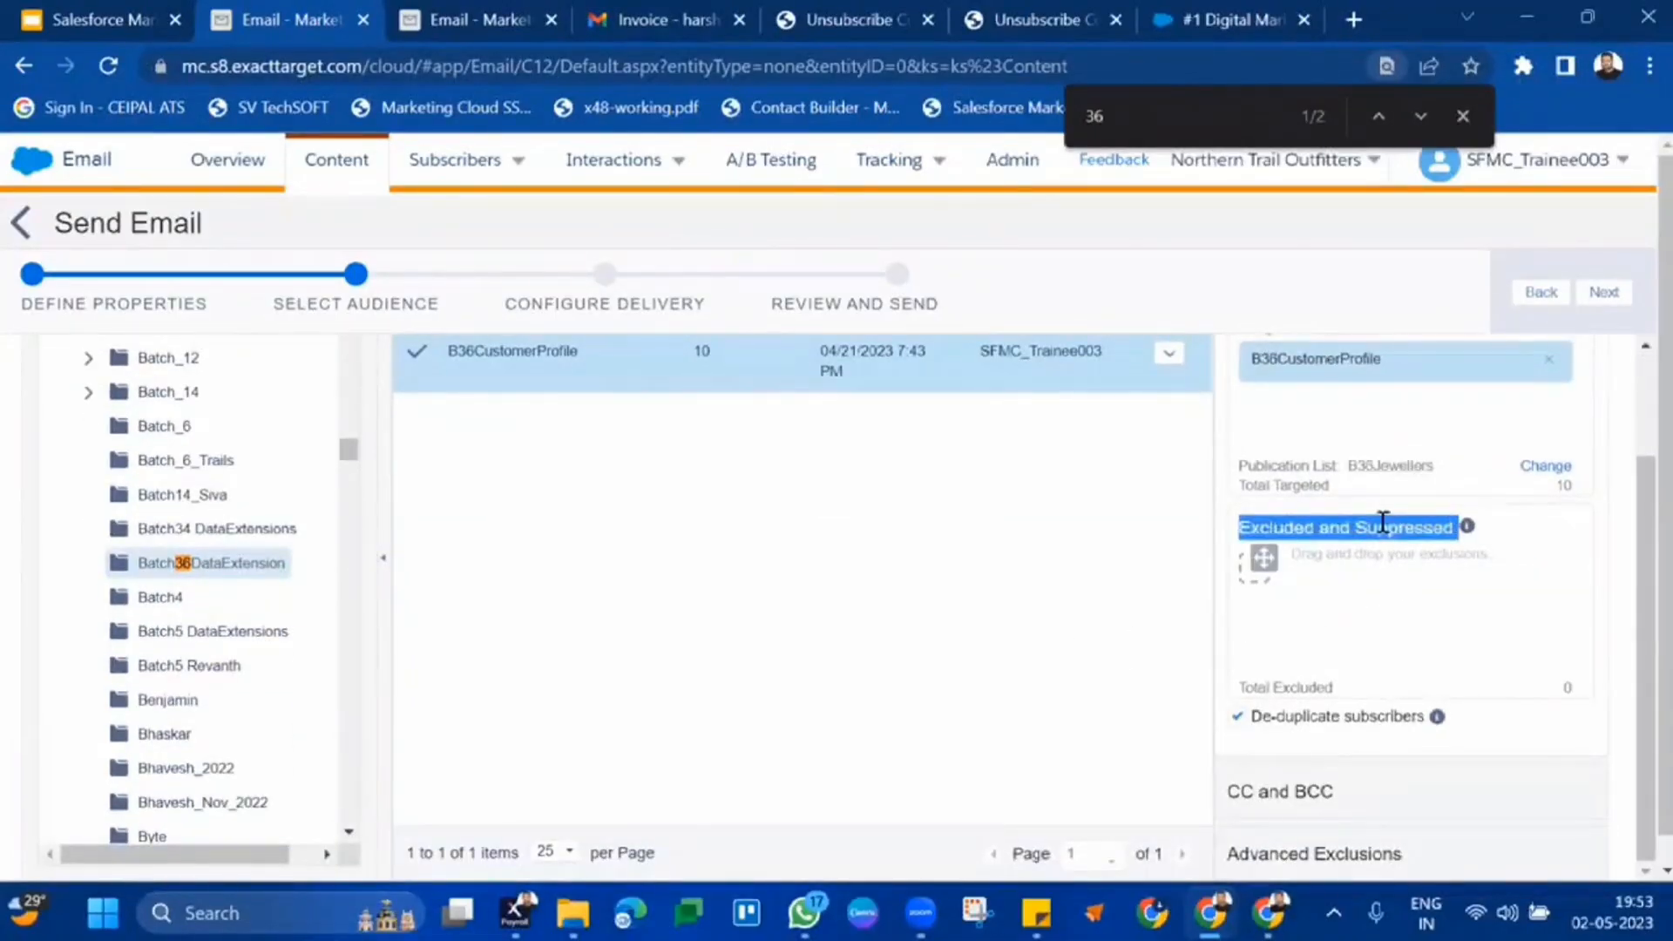
pyautogui.doubleClick(1437, 476)
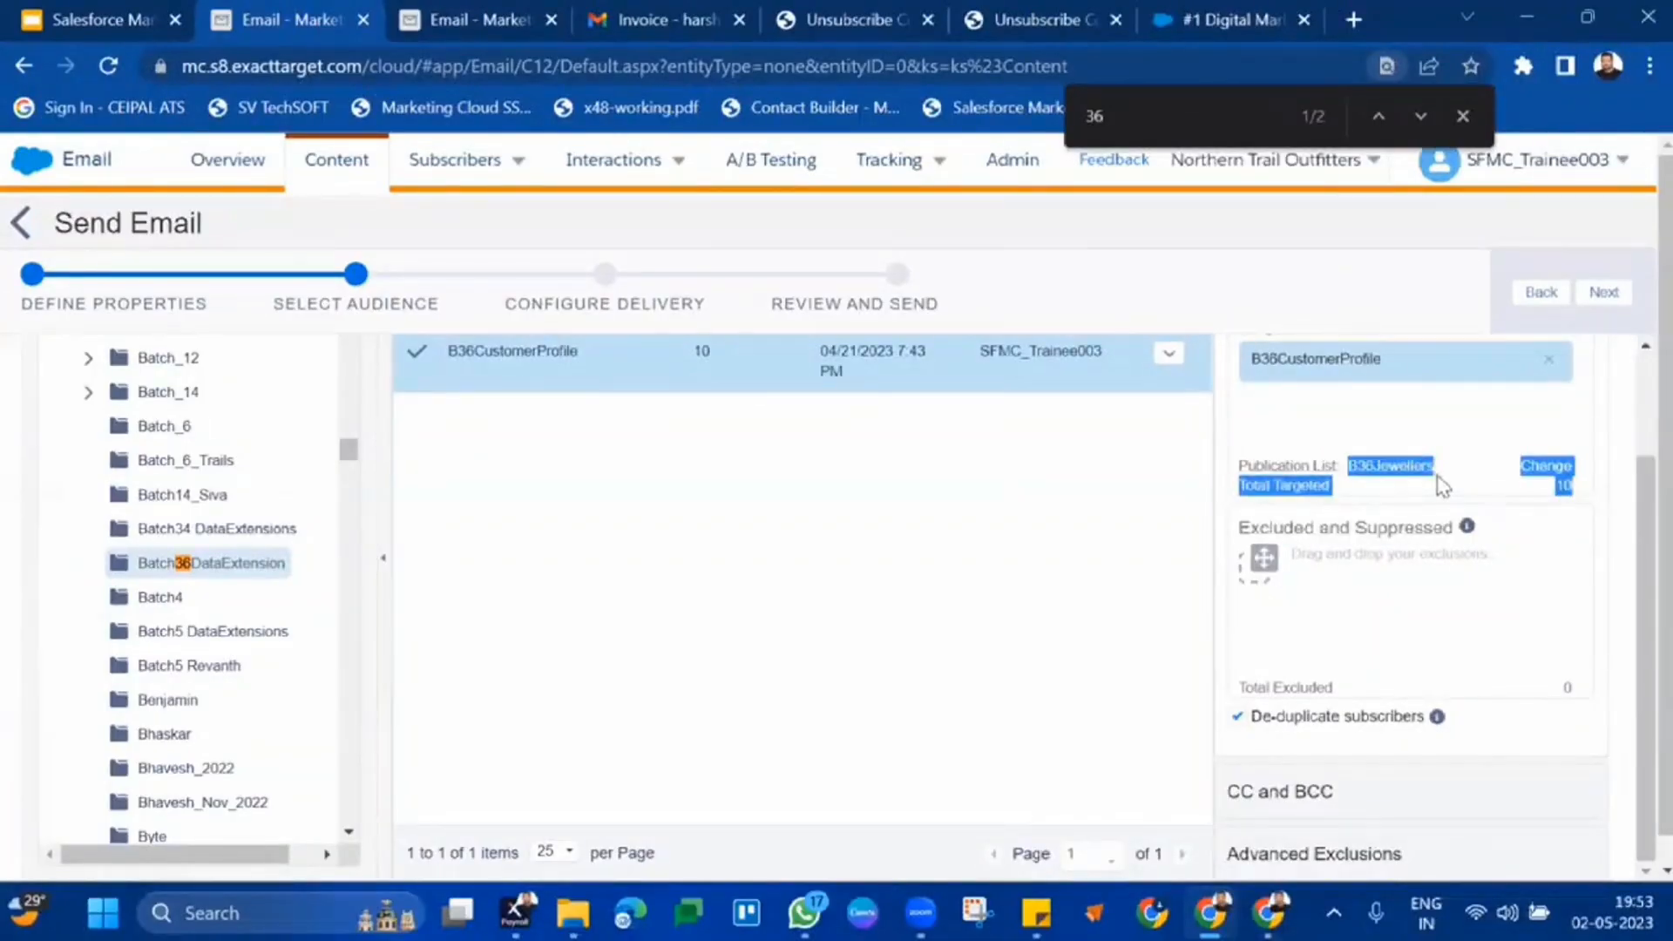
# Step: Add B36SuppressionList from the Suppression Lists folder to the excluded and suppressed audience
pyautogui.scroll(-10, 181, 645)
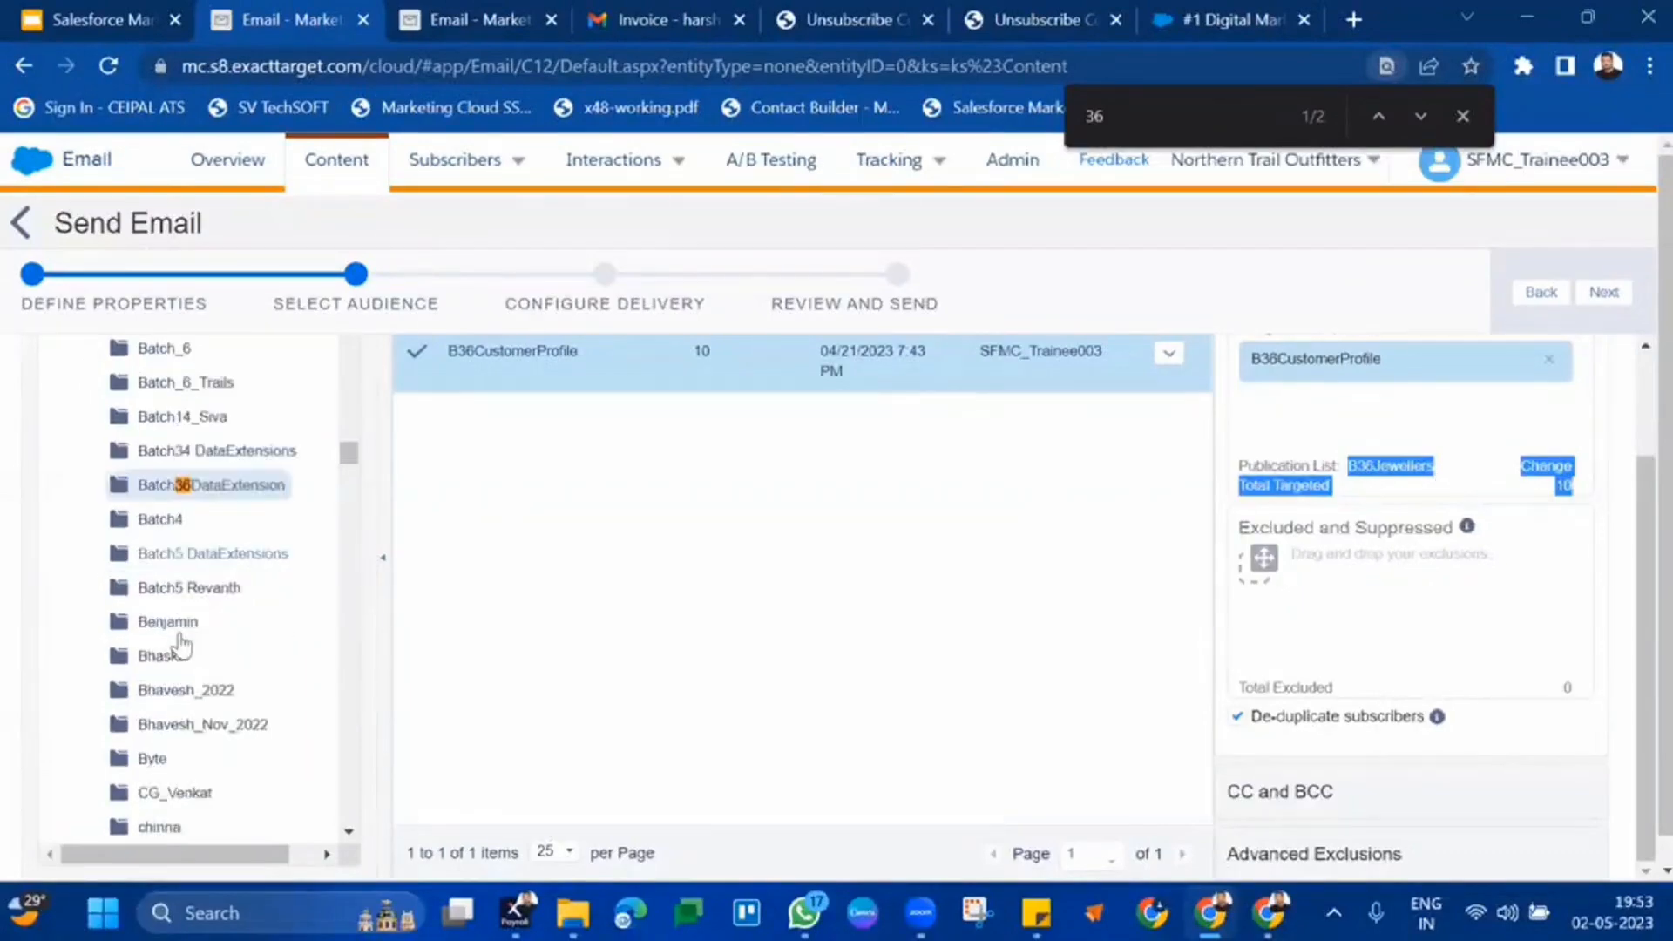
pyautogui.scroll(-20, 181, 647)
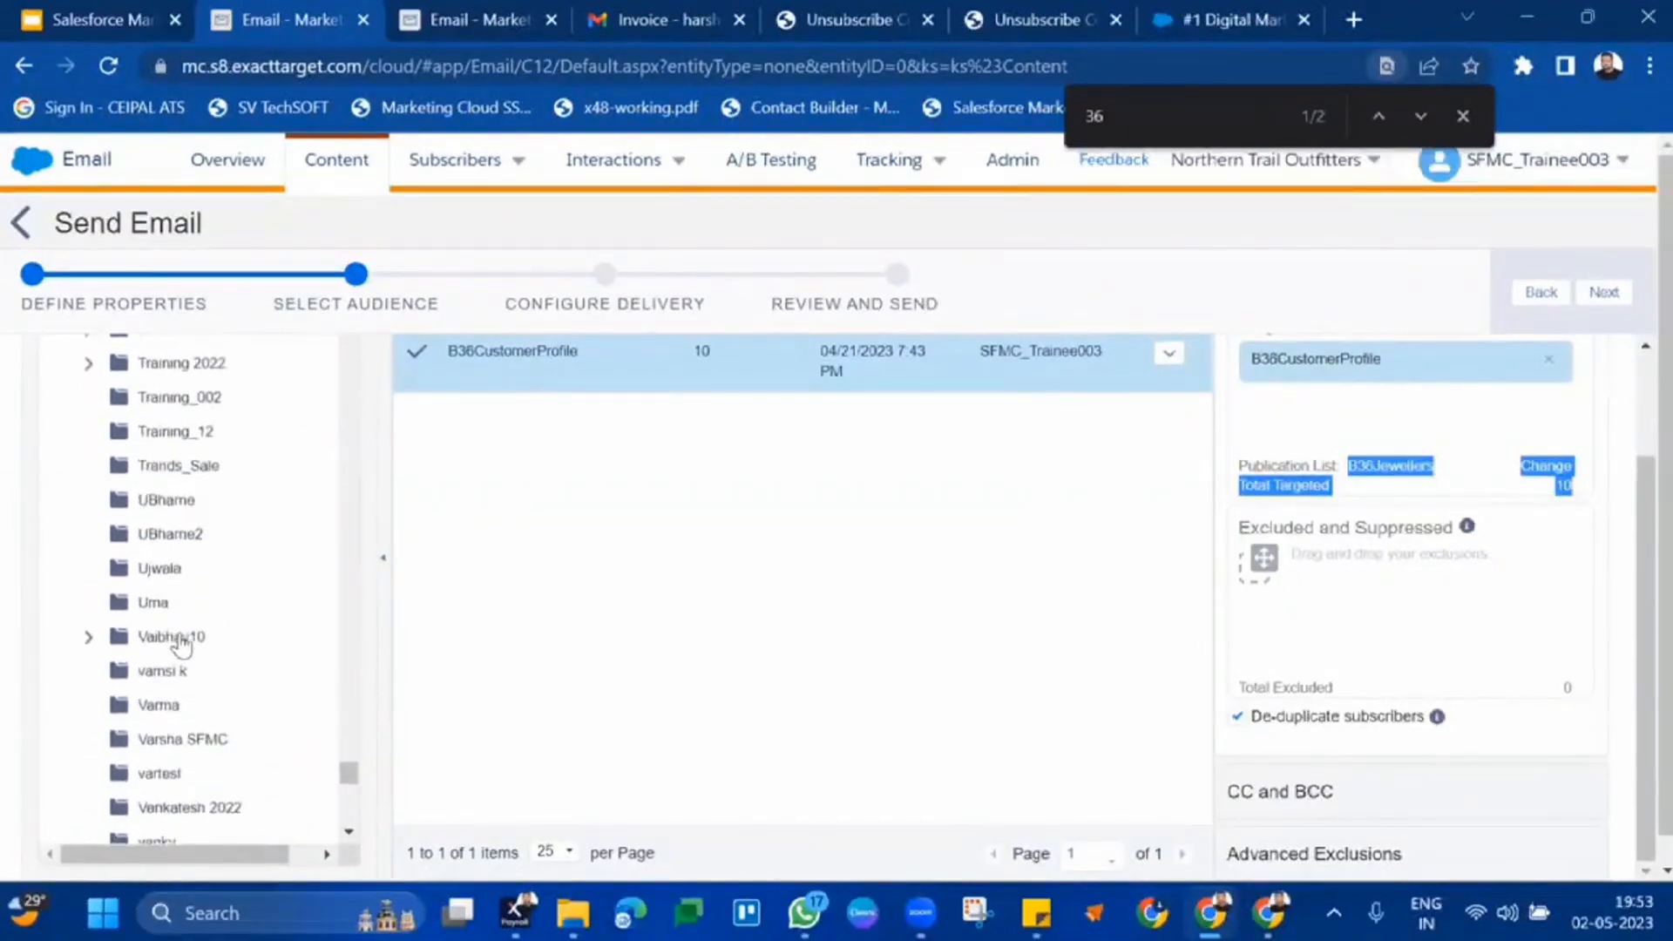
pyautogui.scroll(-8, 177, 643)
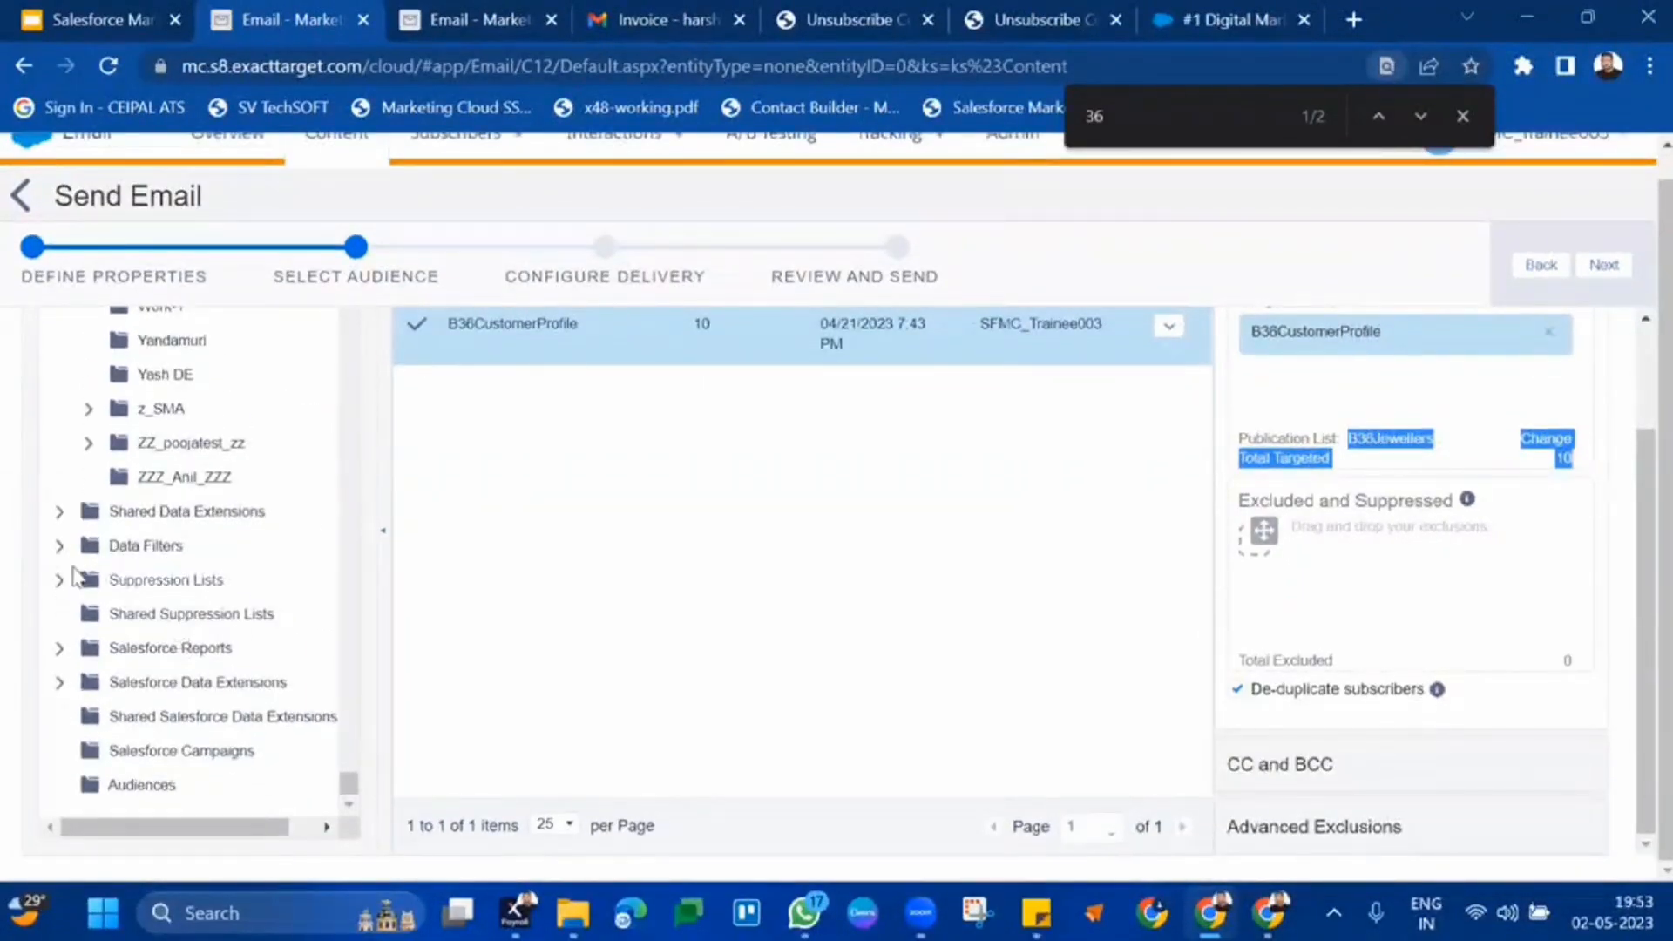
pyautogui.click(57, 581)
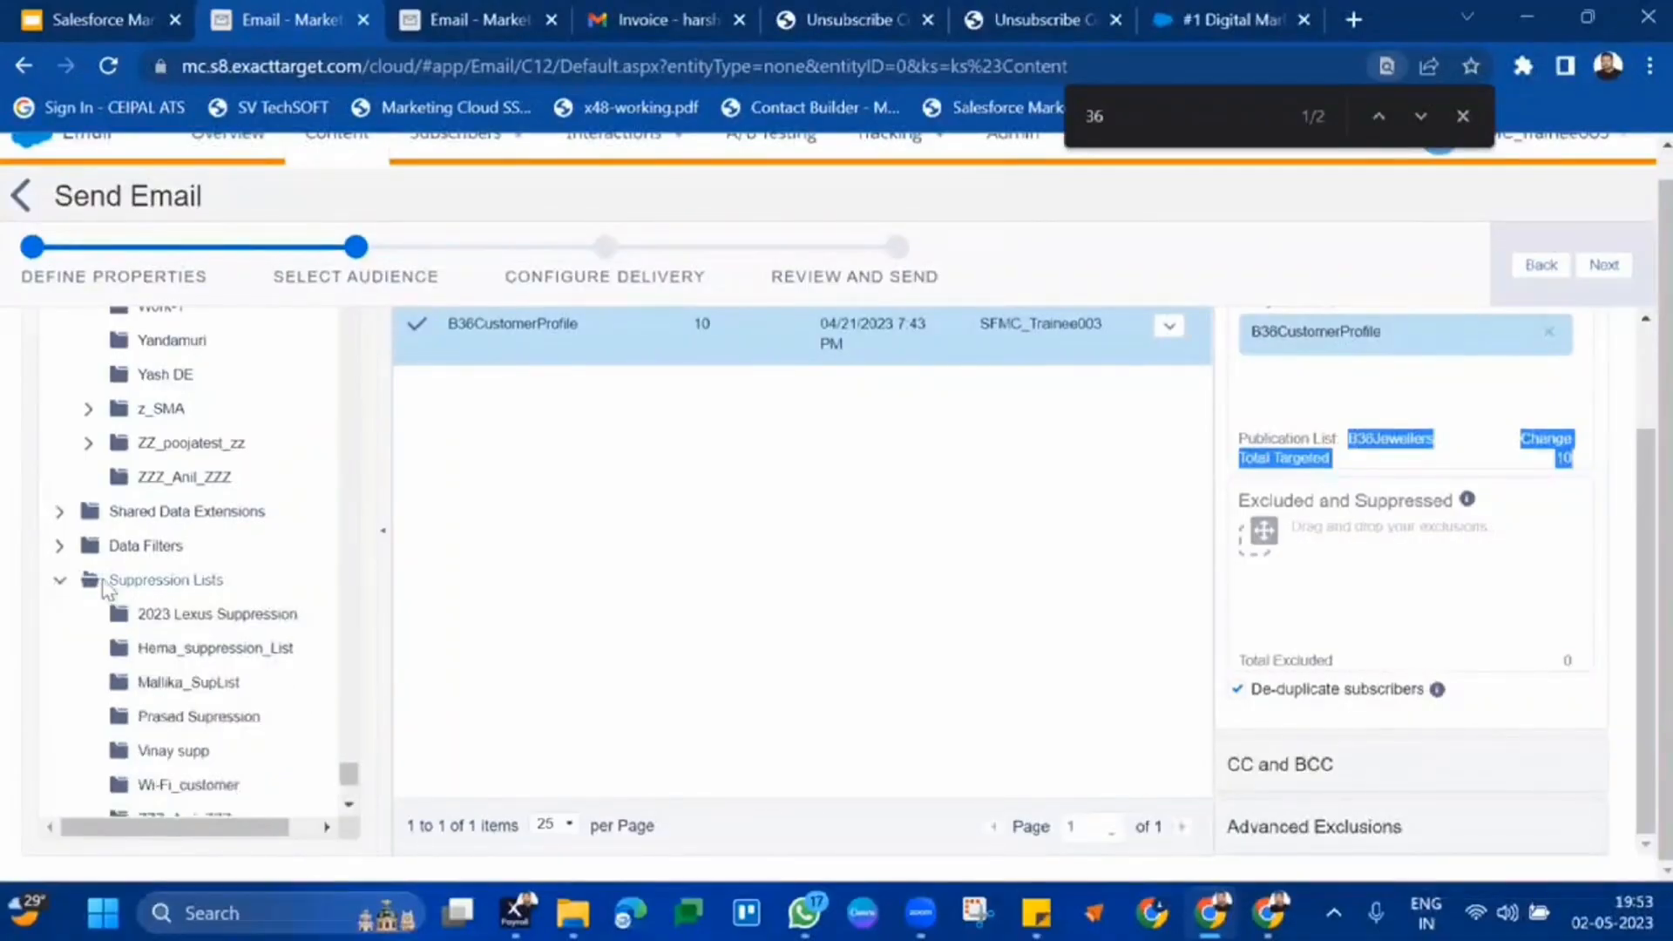
pyautogui.scroll(-8, 678, 572)
pyautogui.scroll(-3, 679, 572)
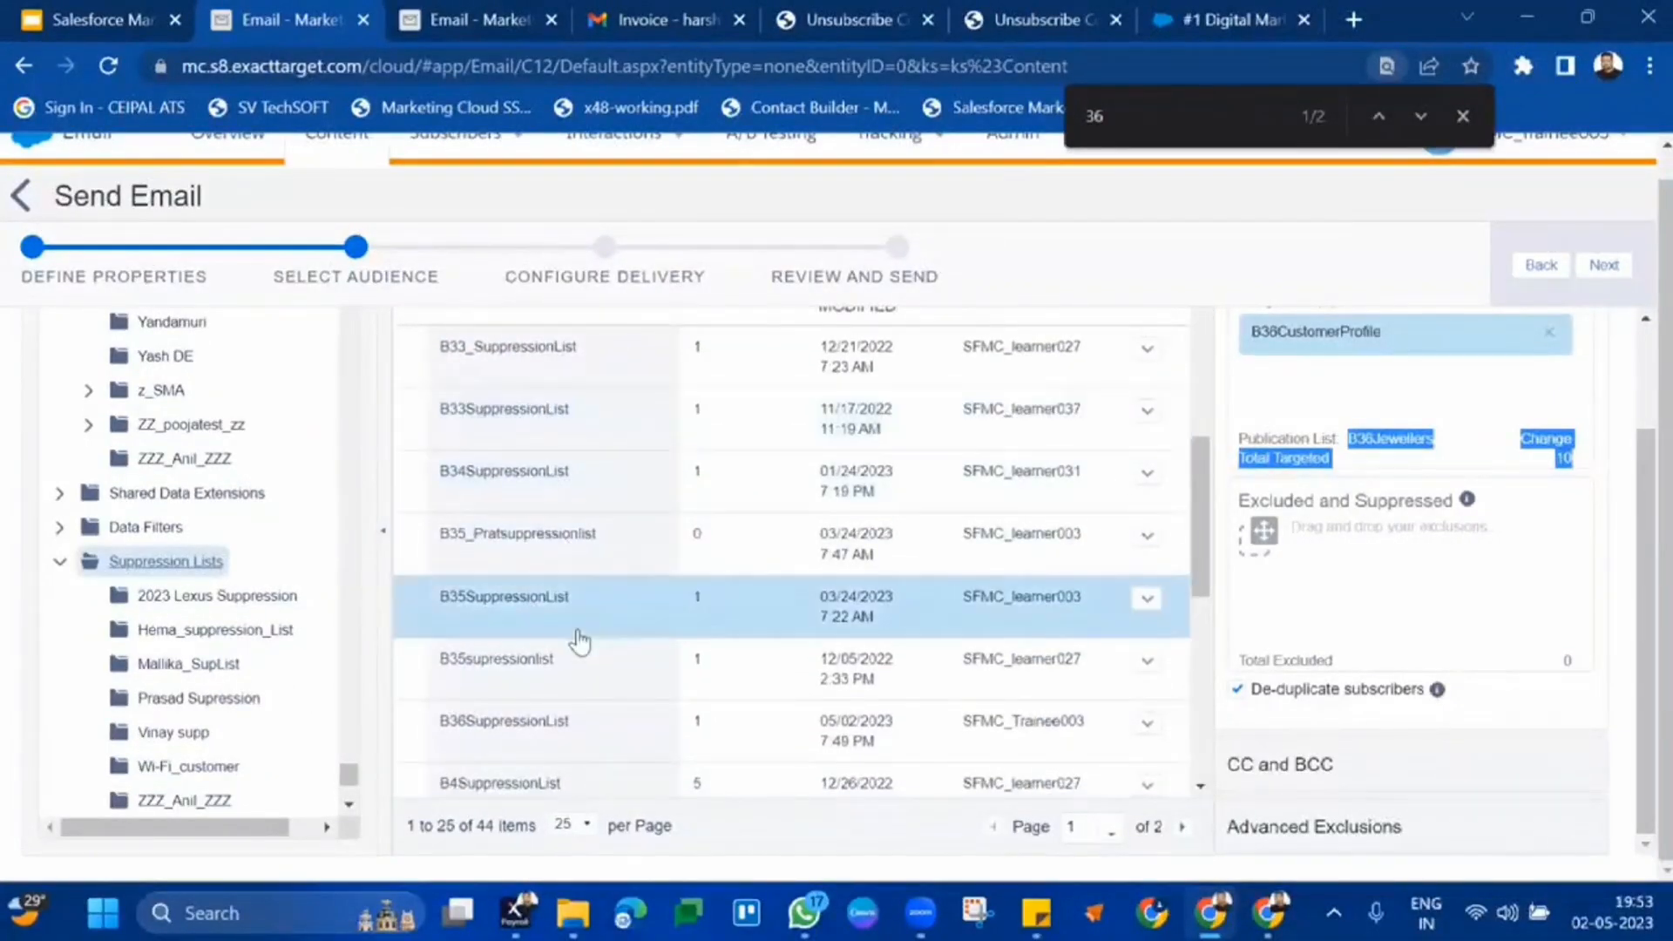
pyautogui.scroll(-4, 566, 671)
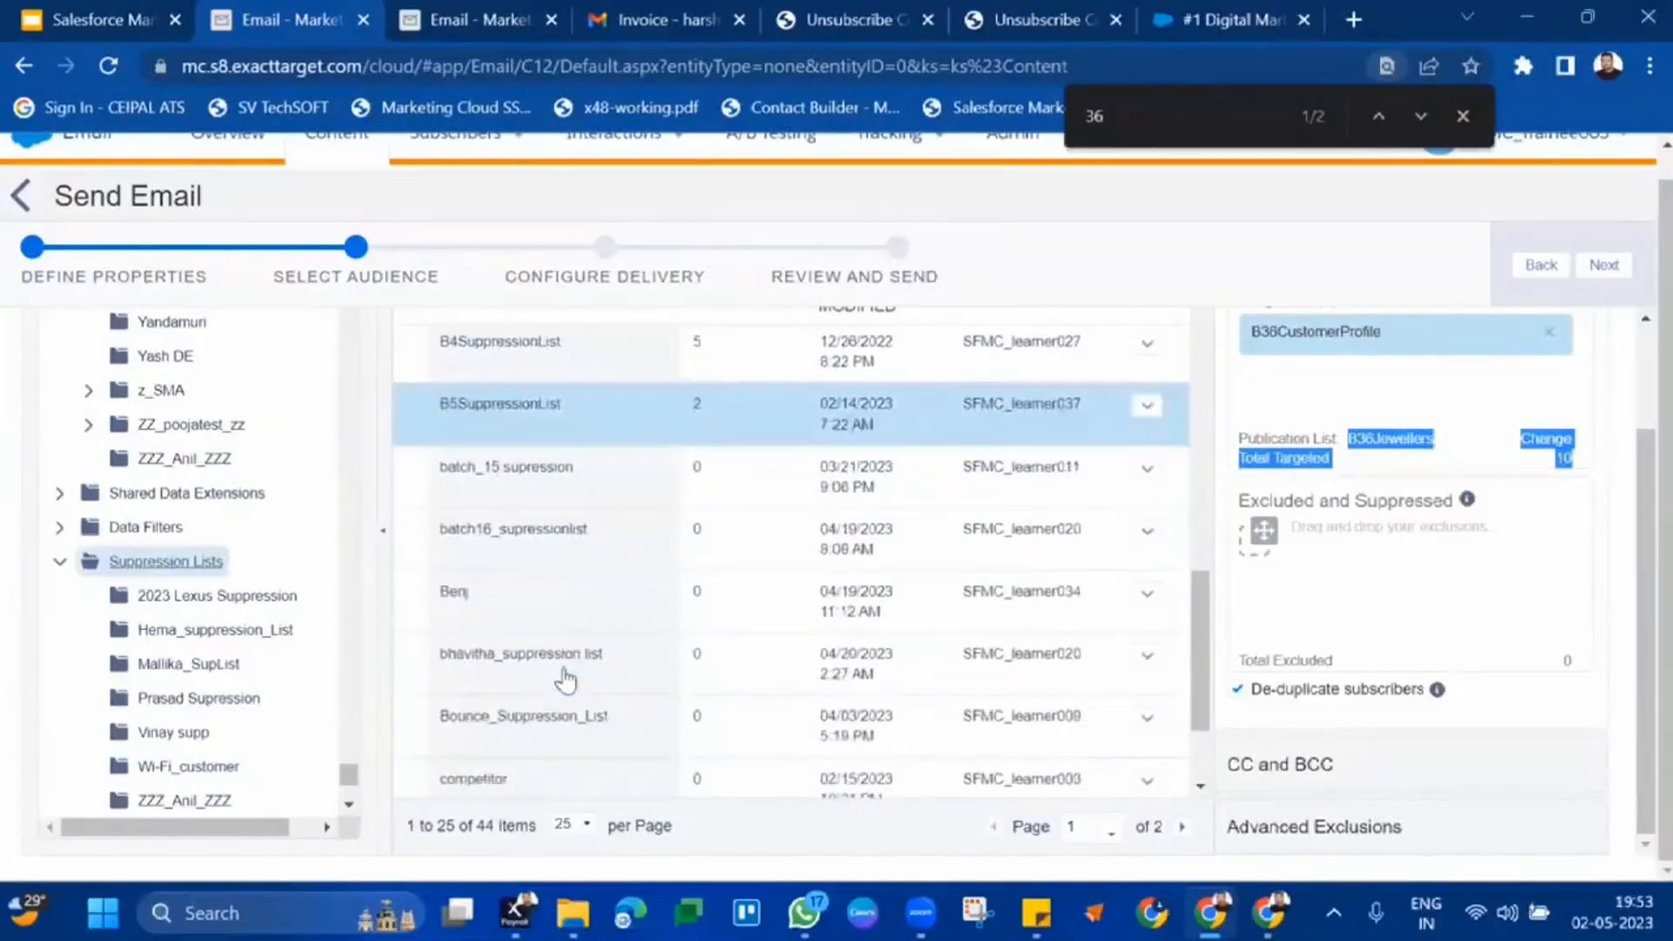
pyautogui.scroll(-2, 635, 653)
pyautogui.scroll(6, 635, 651)
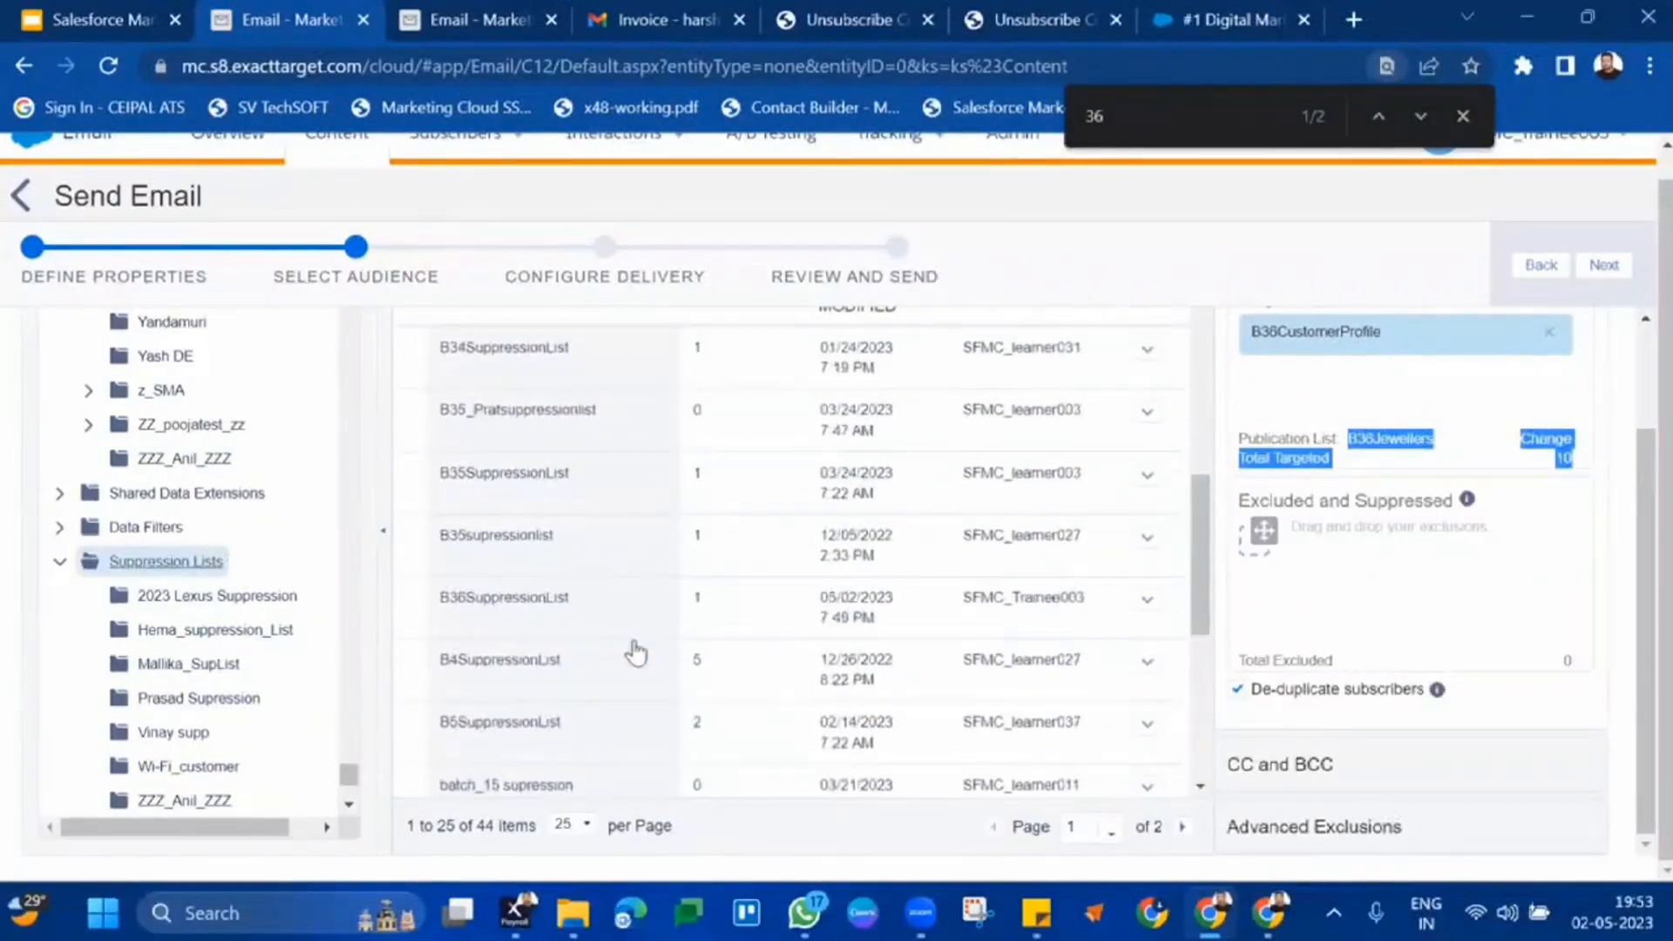
pyautogui.moveTo(589, 642); pyautogui.dragTo(1352, 567)
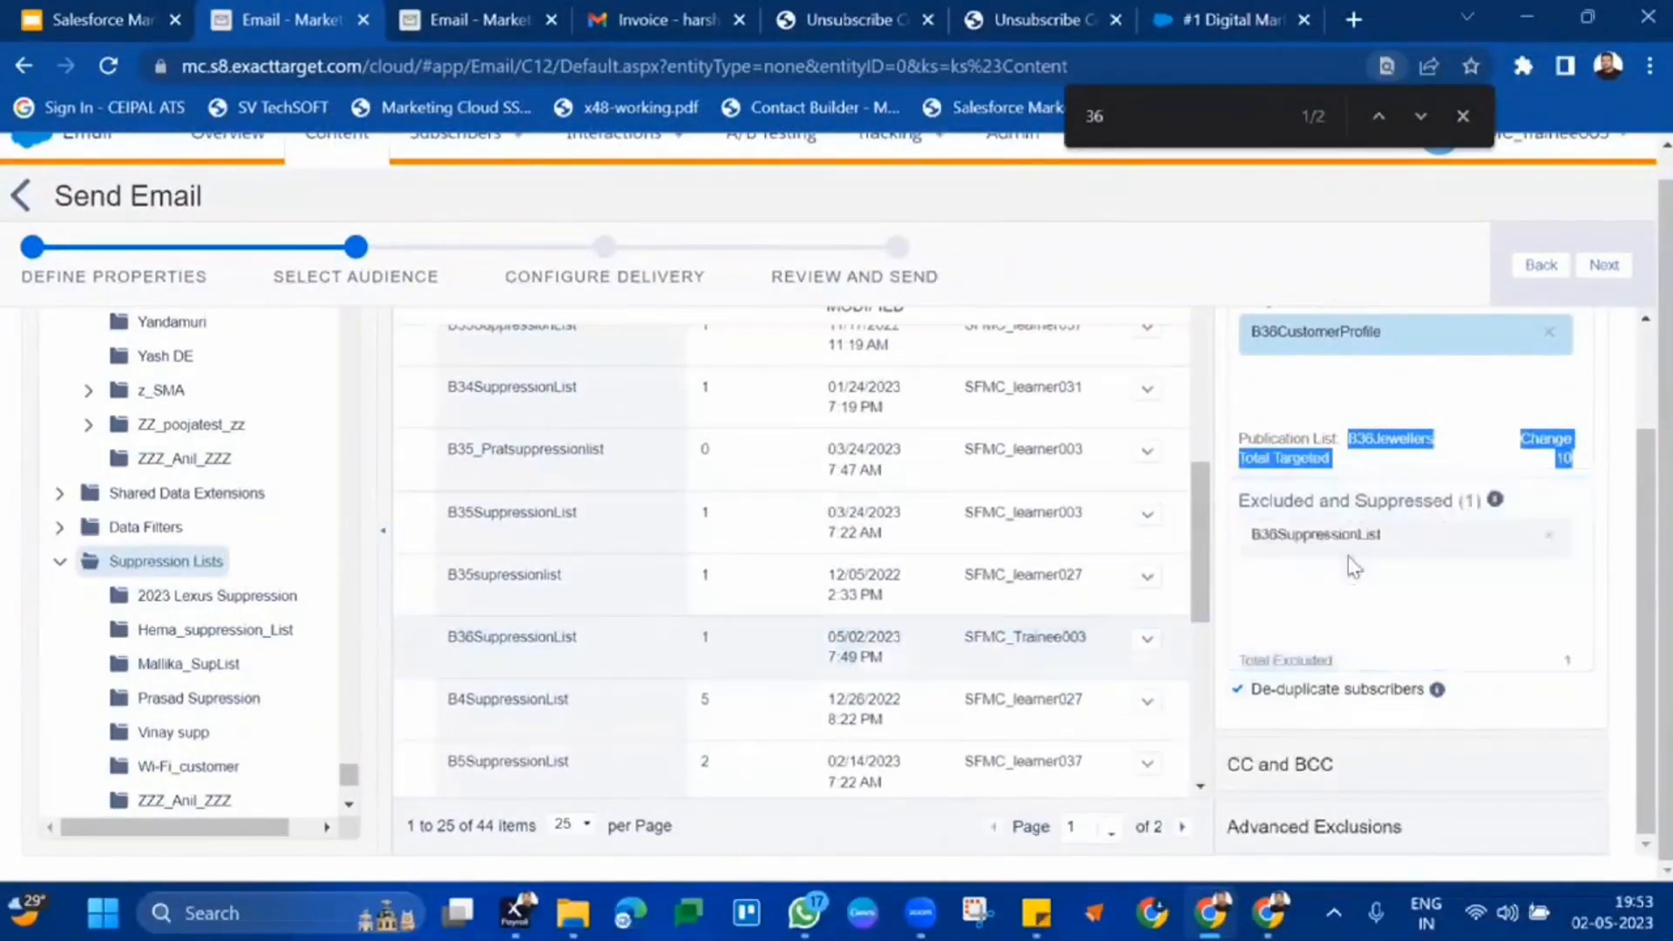
pyautogui.doubleClick(1324, 534)
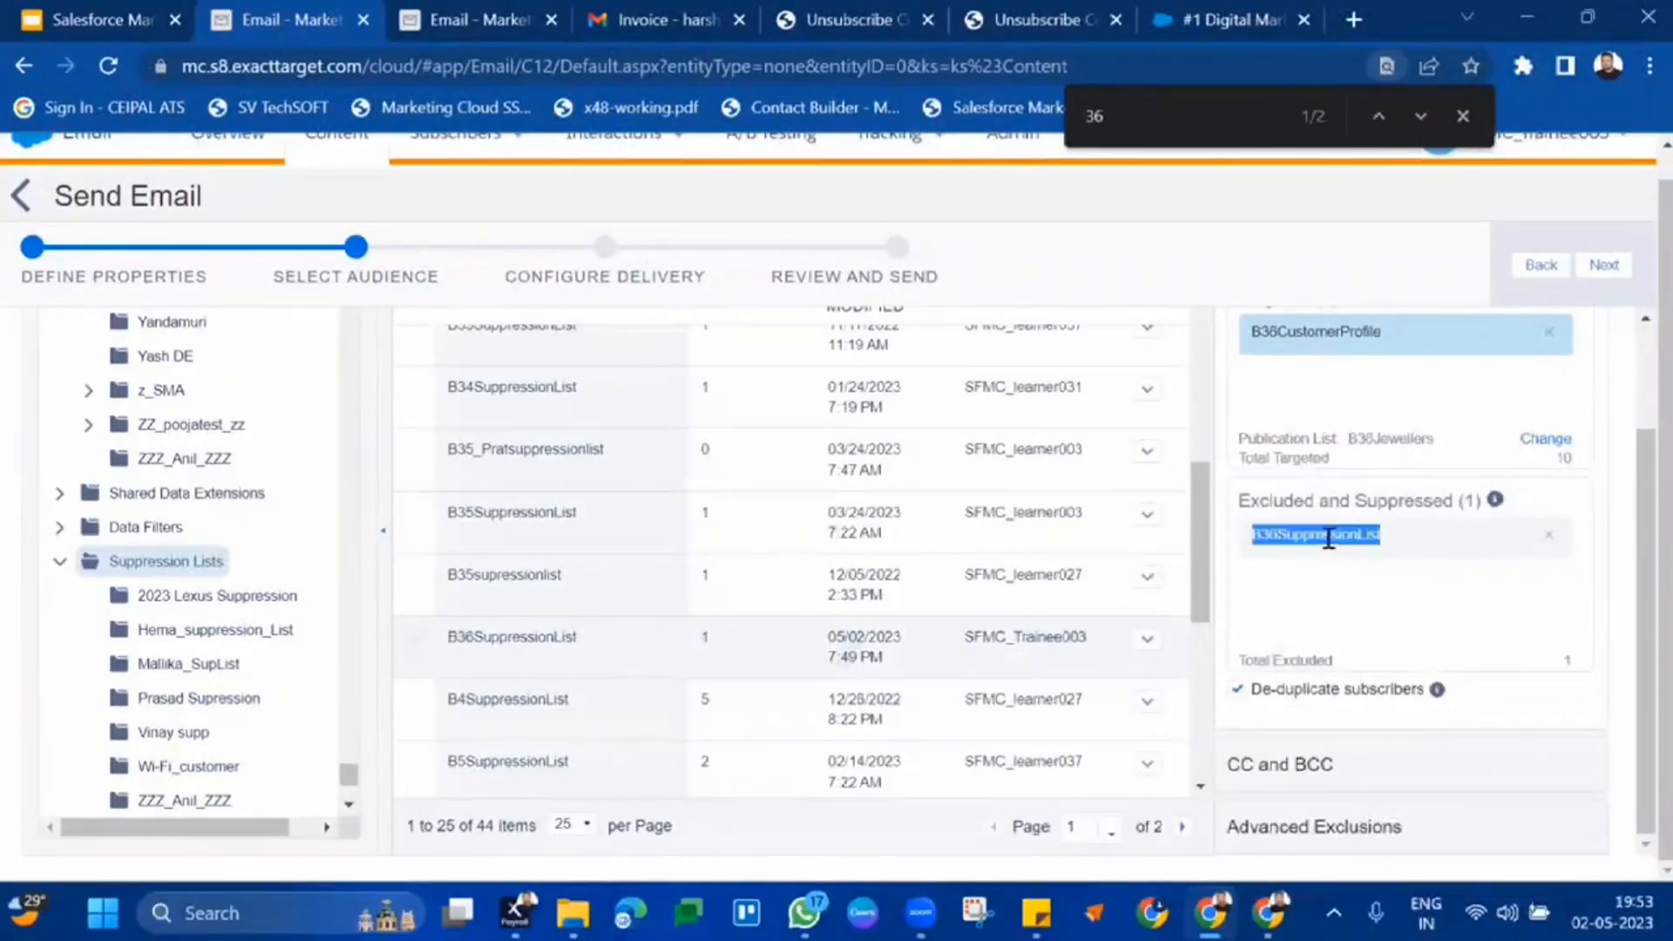
# Step: Turn off subscriber de-duplication for the send and continue to the delivery configuration
pyautogui.click(1237, 697)
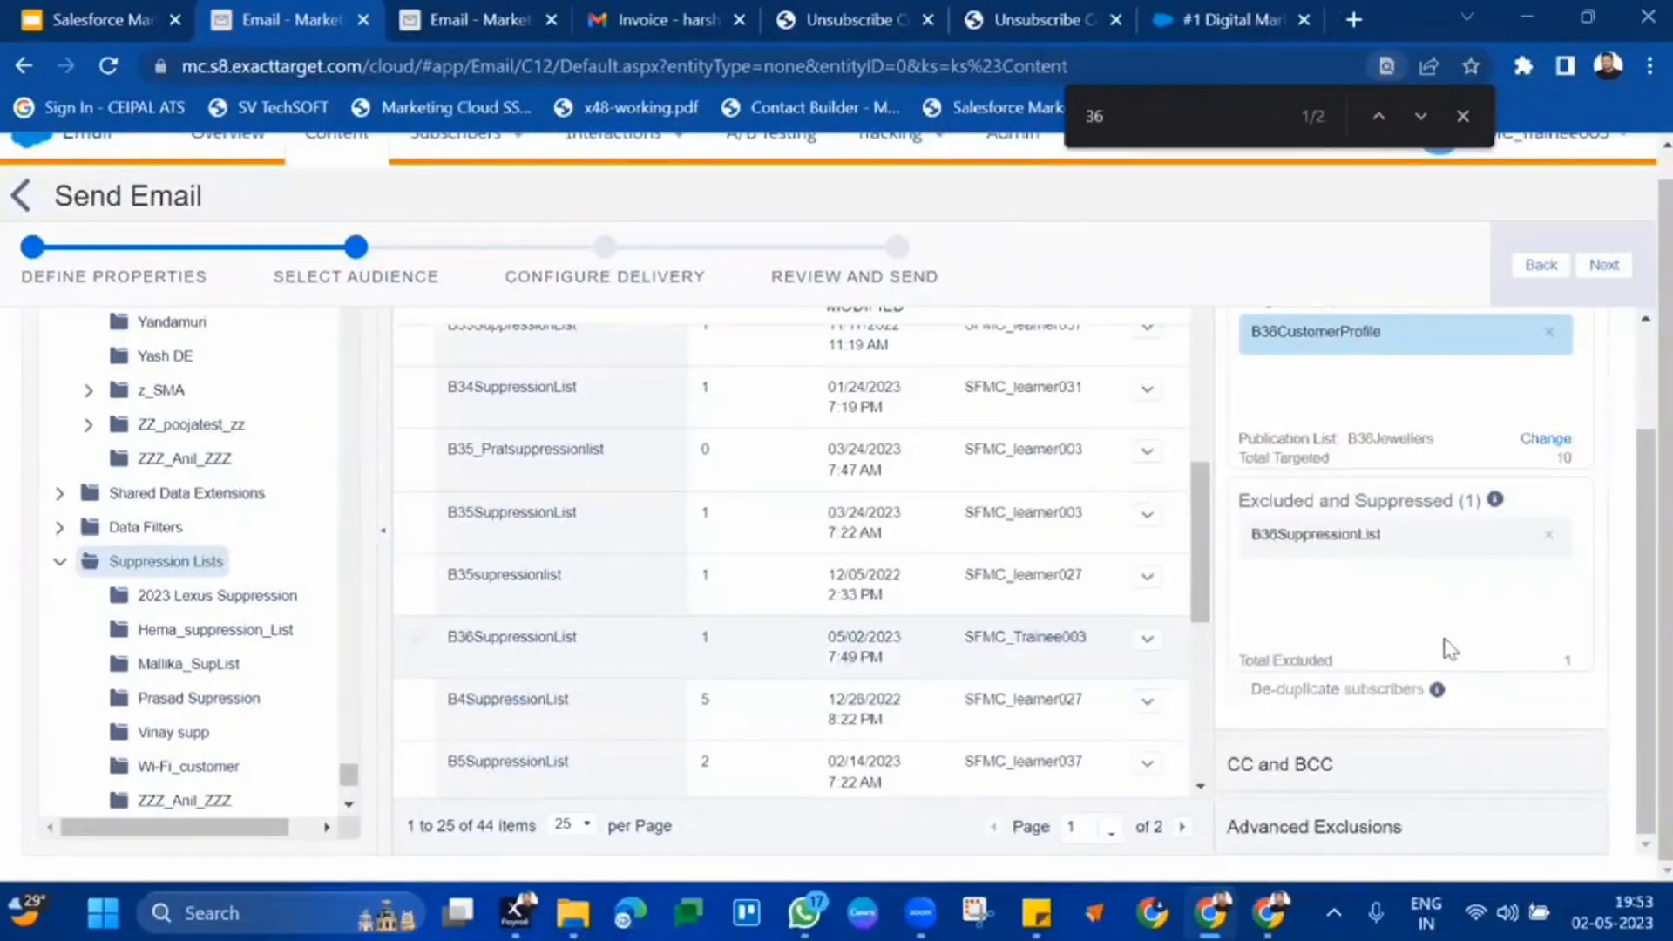
pyautogui.scroll(2, 1486, 645)
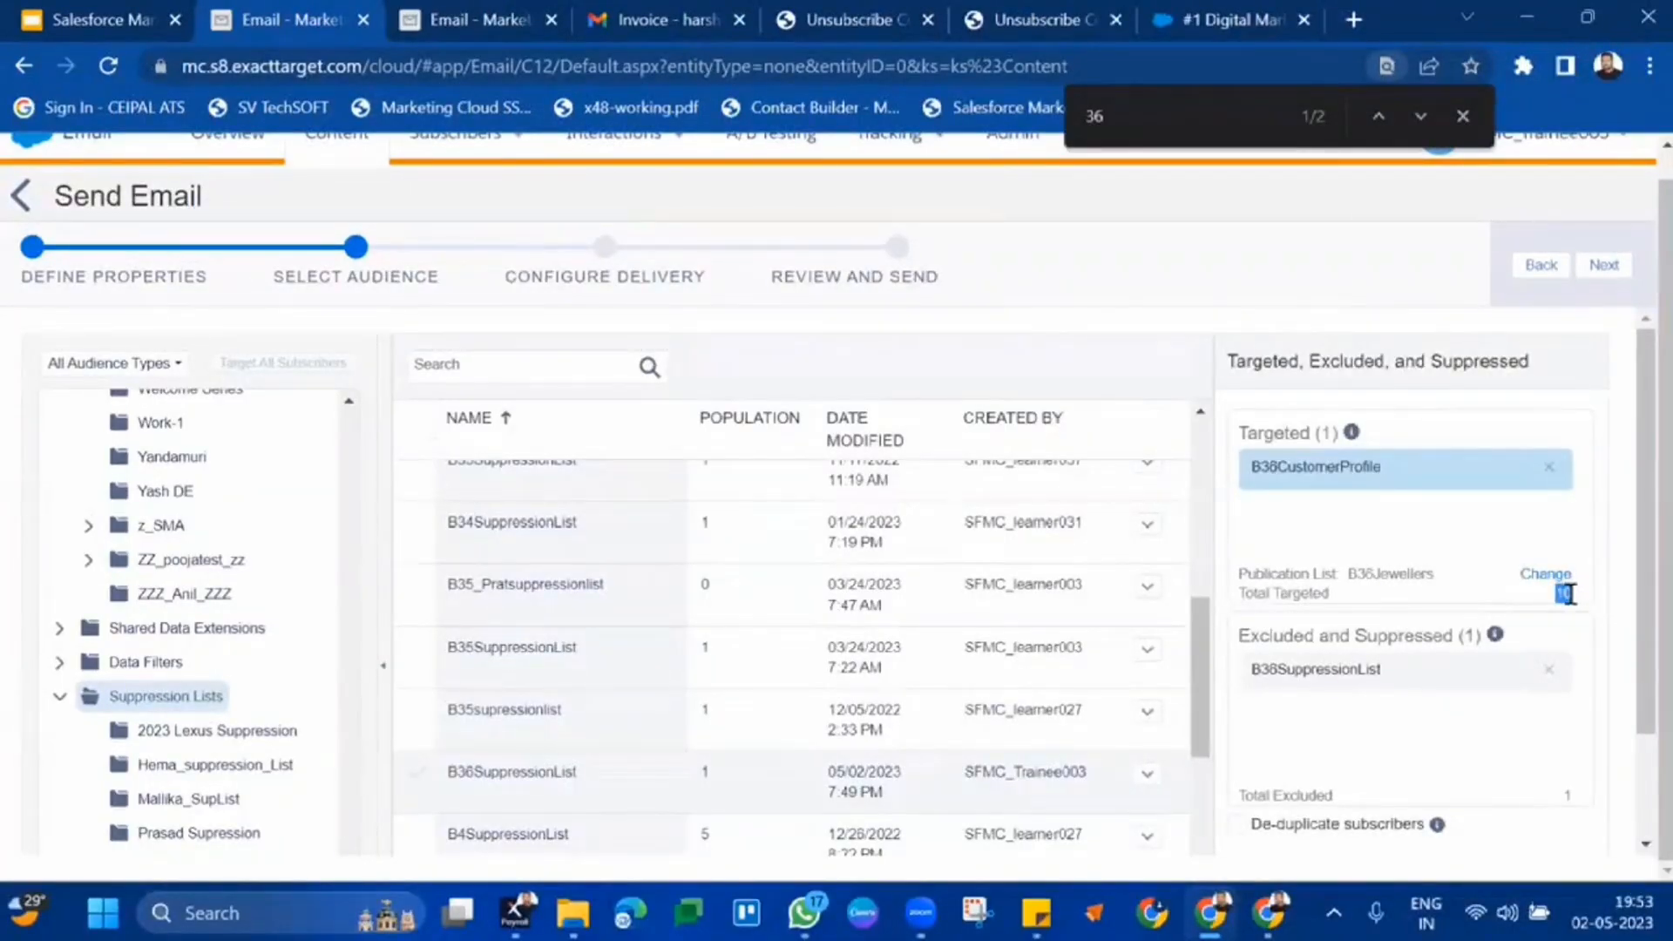
pyautogui.doubleClick(1394, 575)
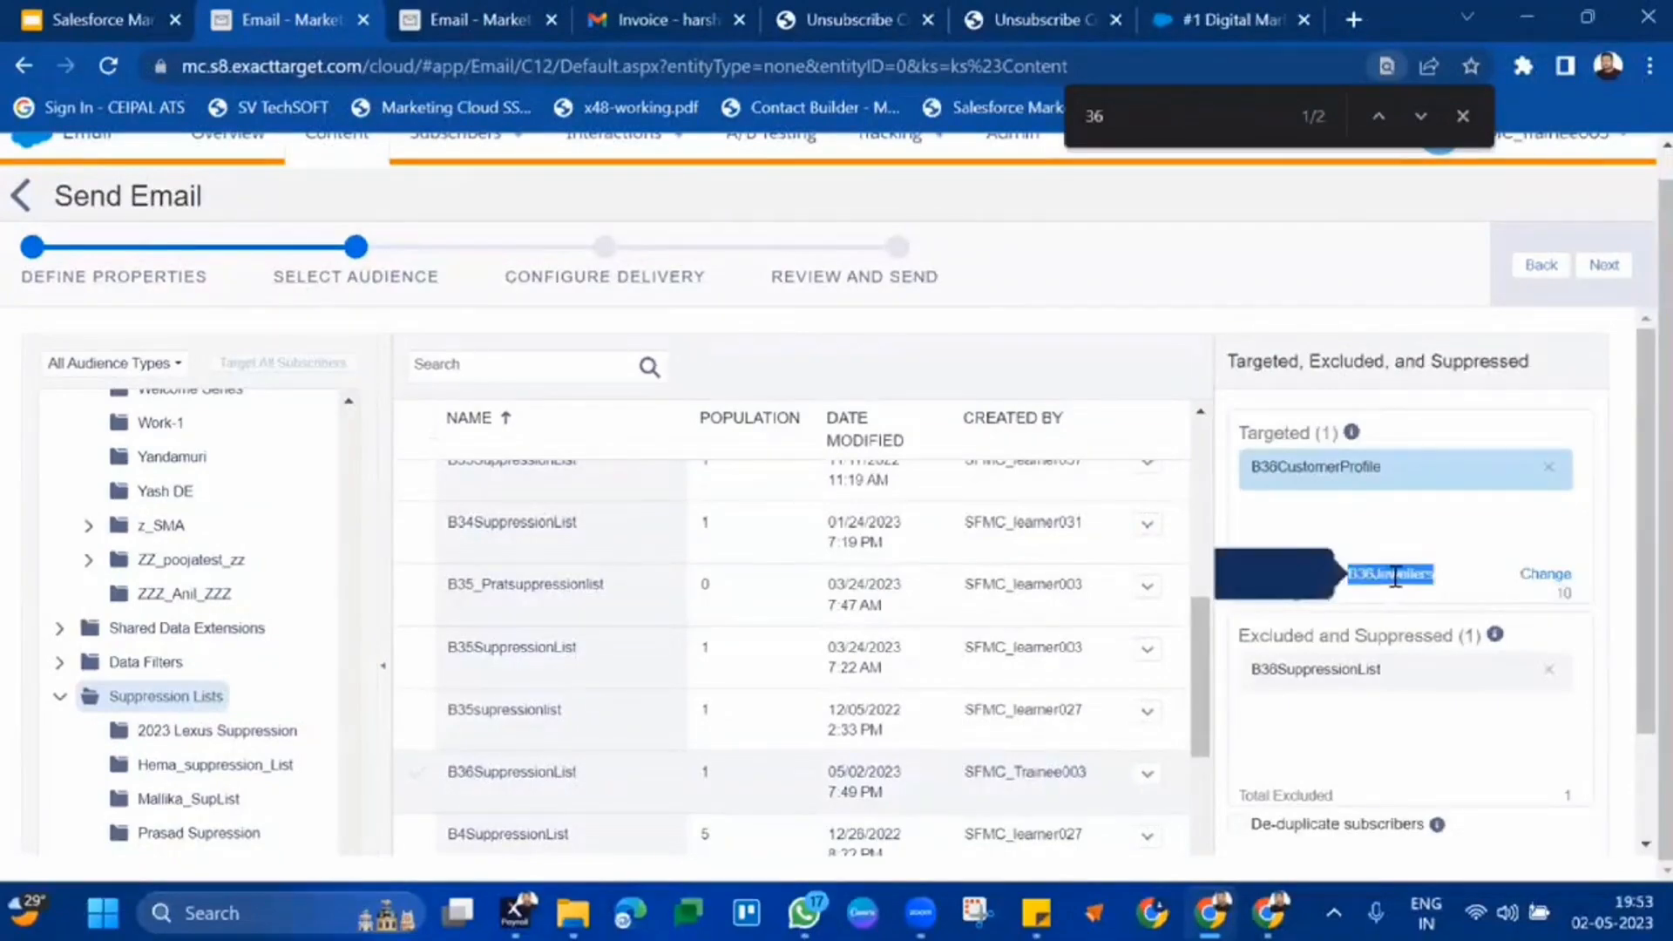
pyautogui.scroll(-2, 1475, 697)
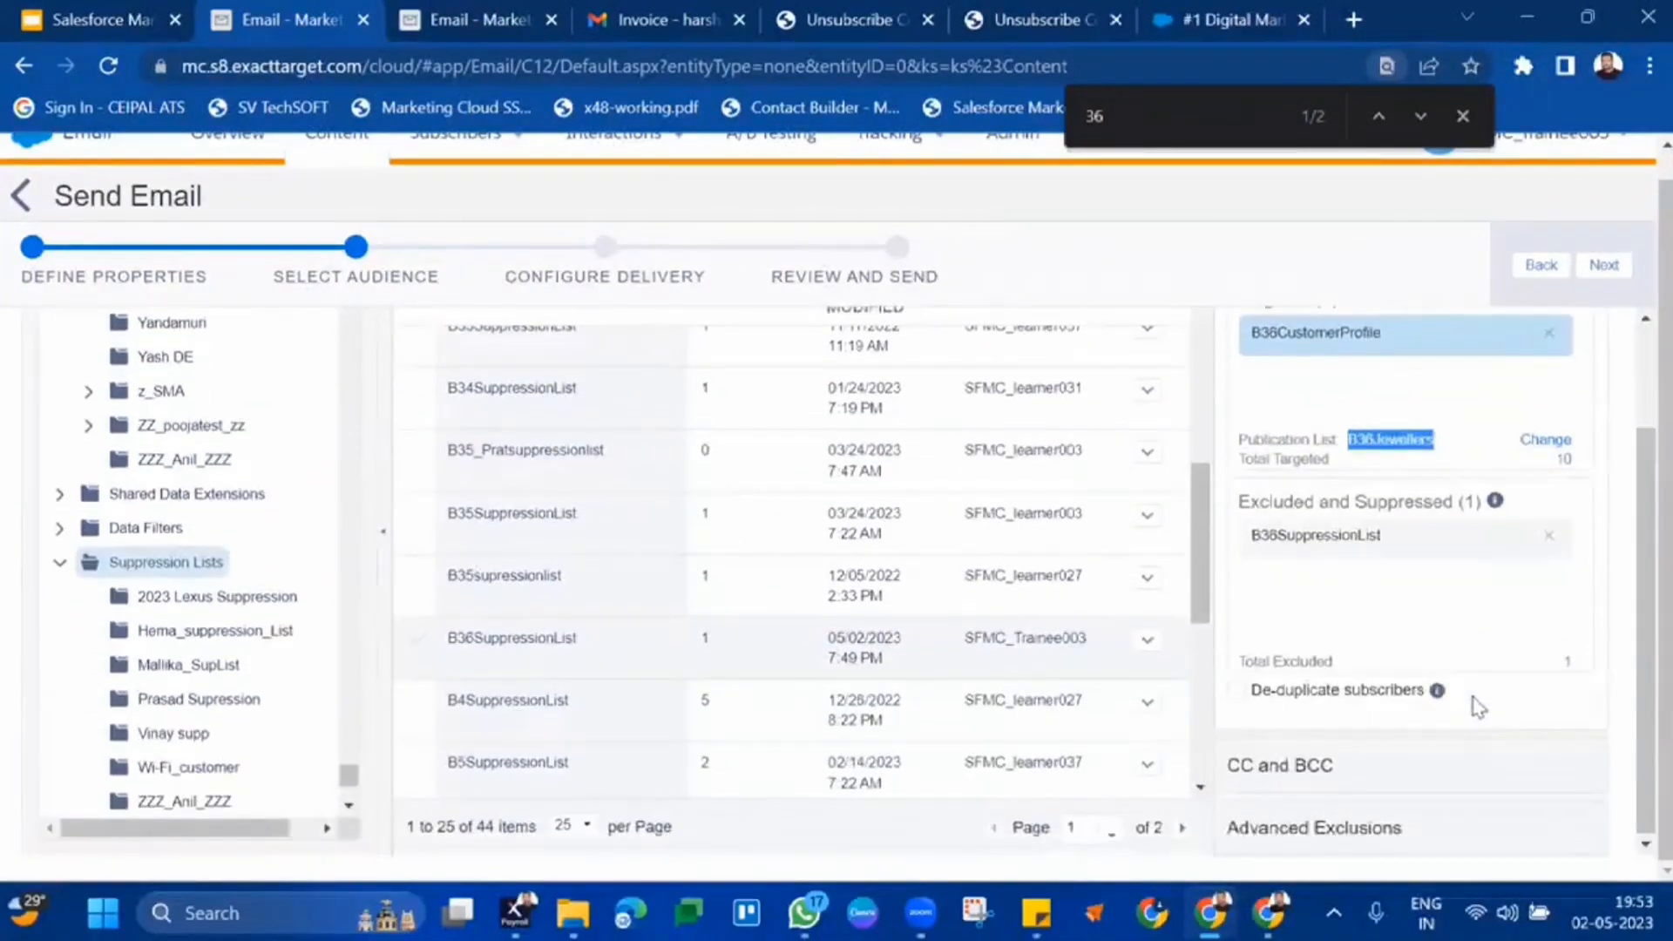
pyautogui.click(1368, 534)
pyautogui.doubleClick(1368, 534)
pyautogui.scroll(2, 1540, 659)
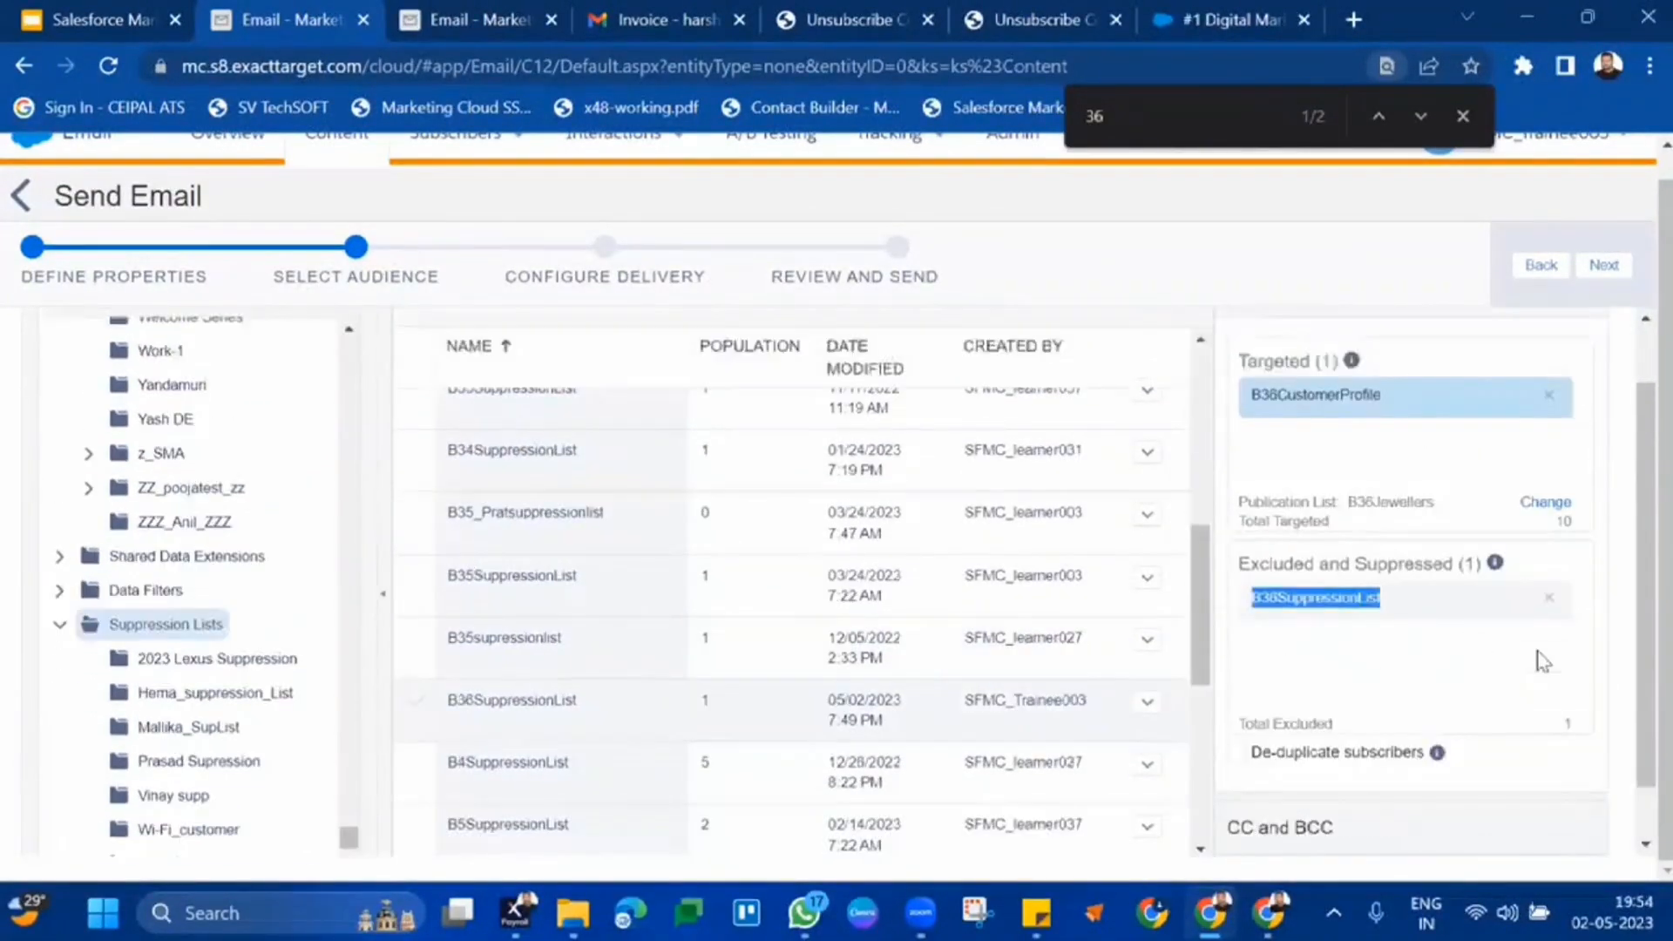
pyautogui.click(1603, 266)
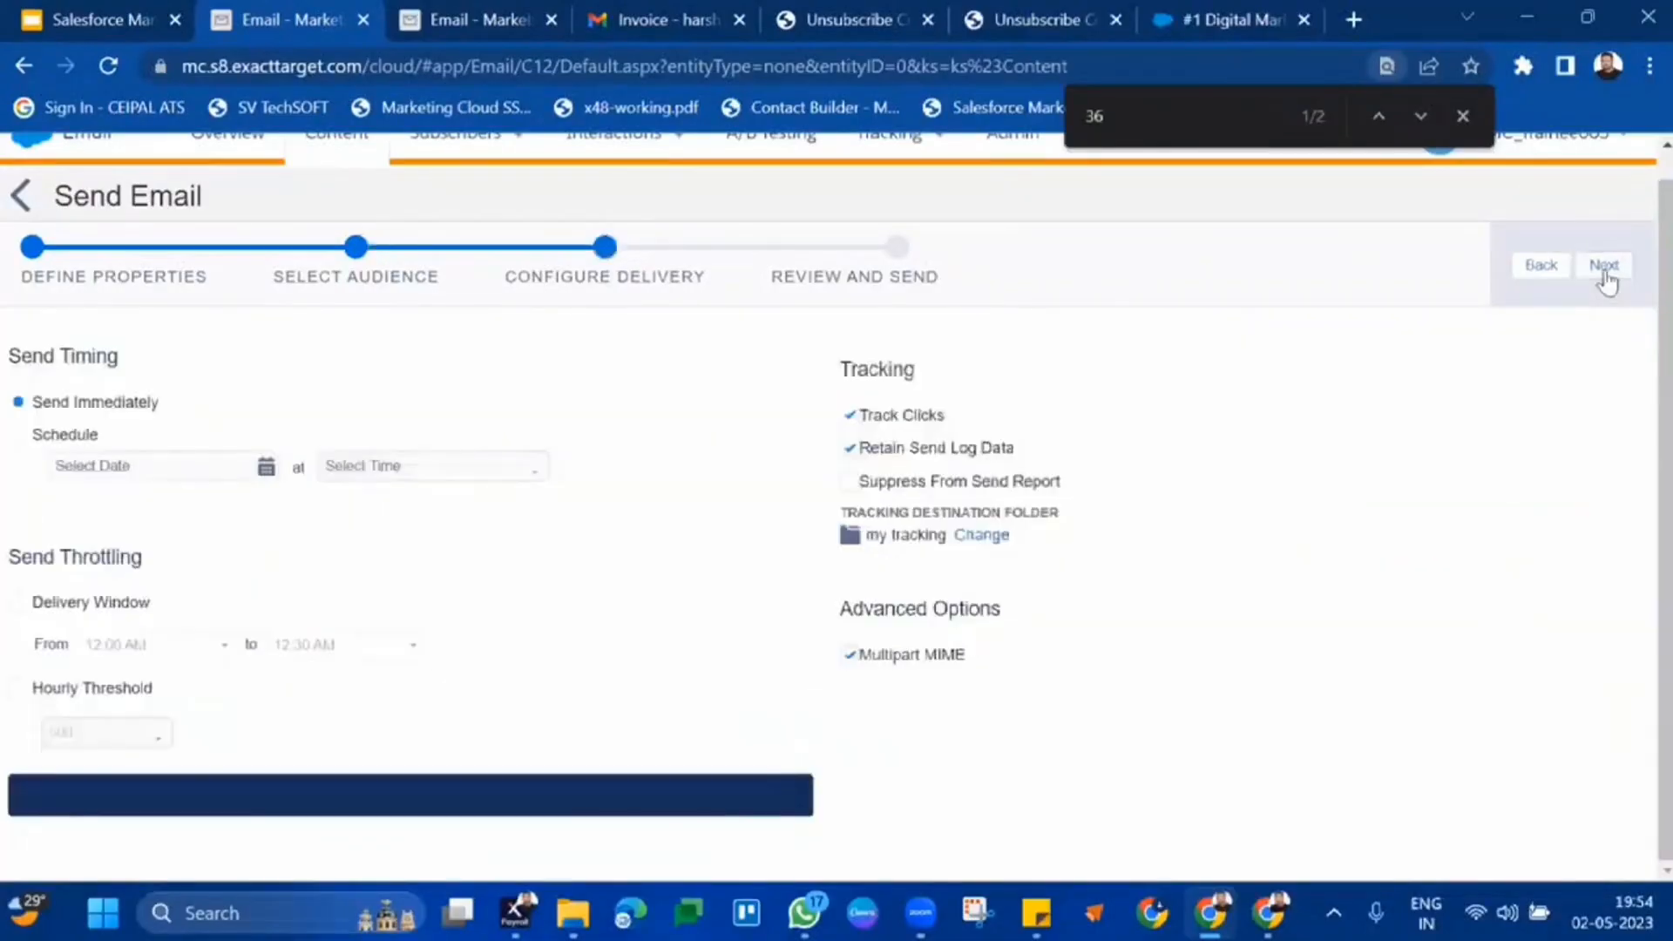
# Step: Keep immediate delivery, confirm the reviewed information as correct and send the B36Invoice email
pyautogui.click(1603, 265)
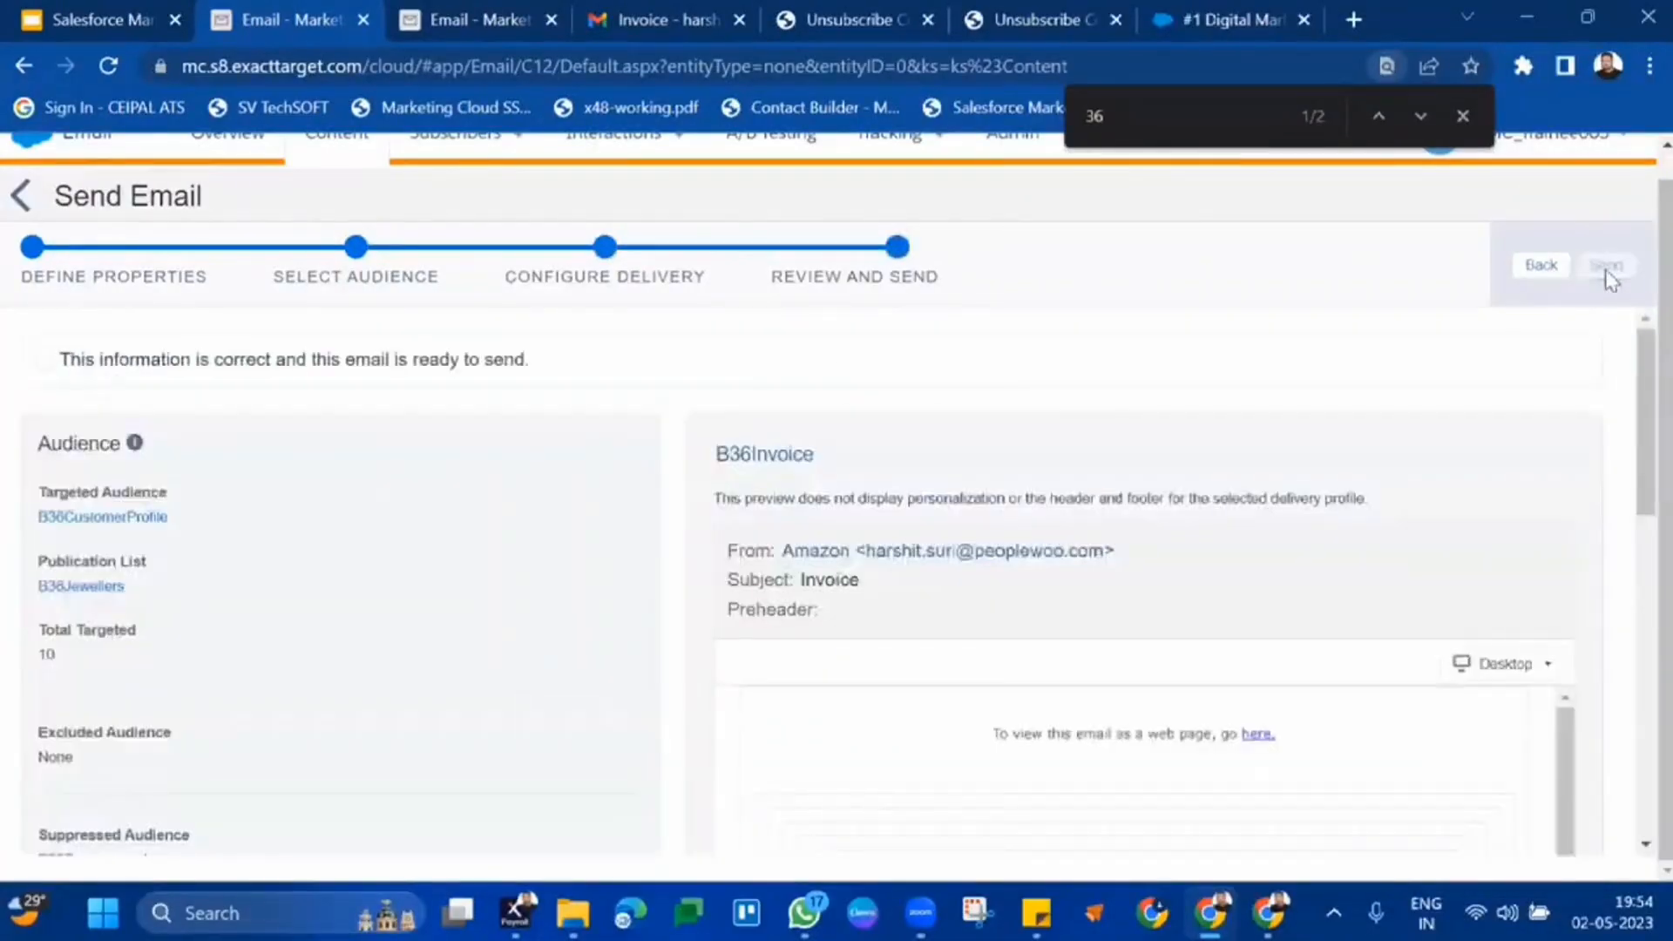
pyautogui.click(366, 364)
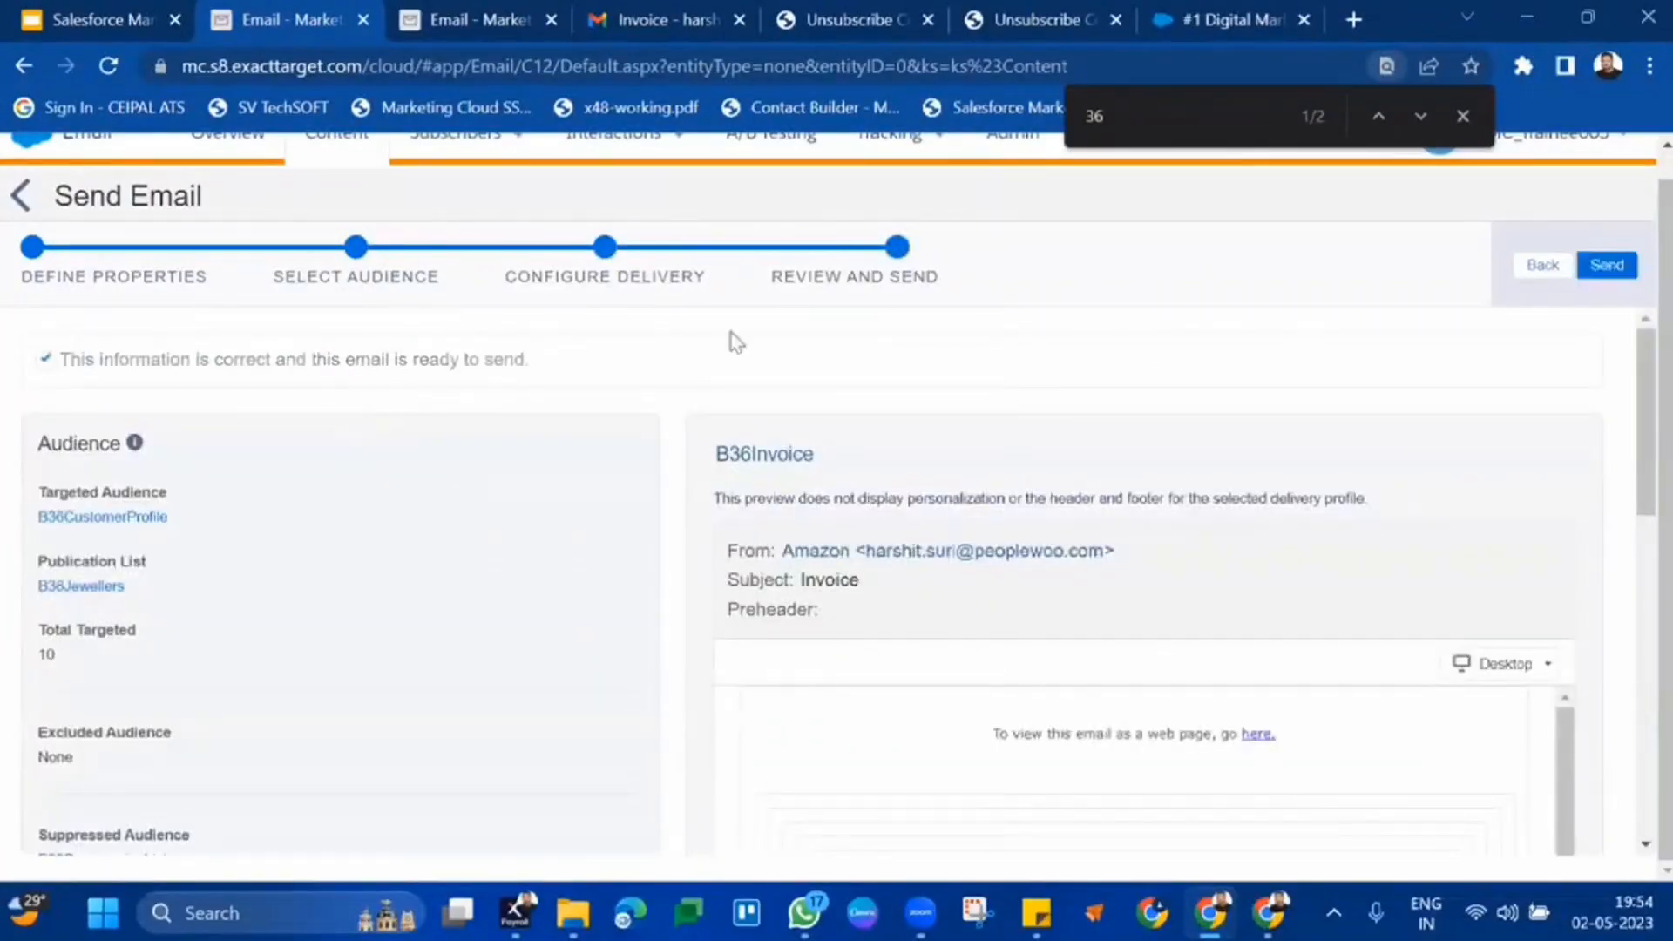
pyautogui.click(1606, 266)
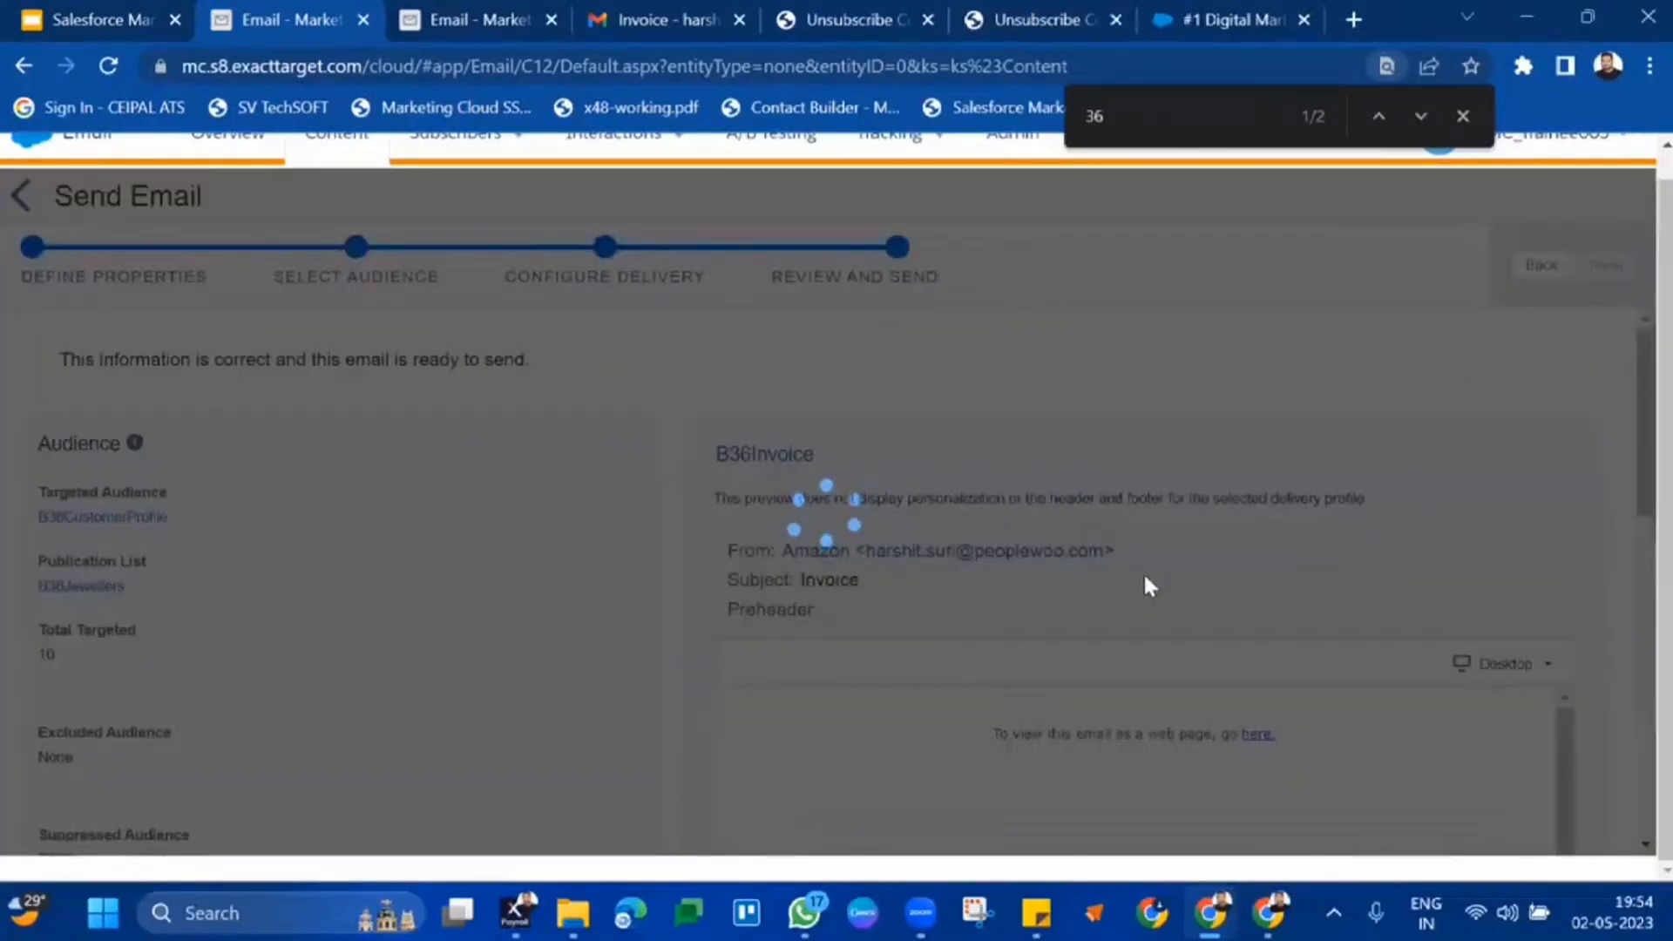
pyautogui.click(1461, 110)
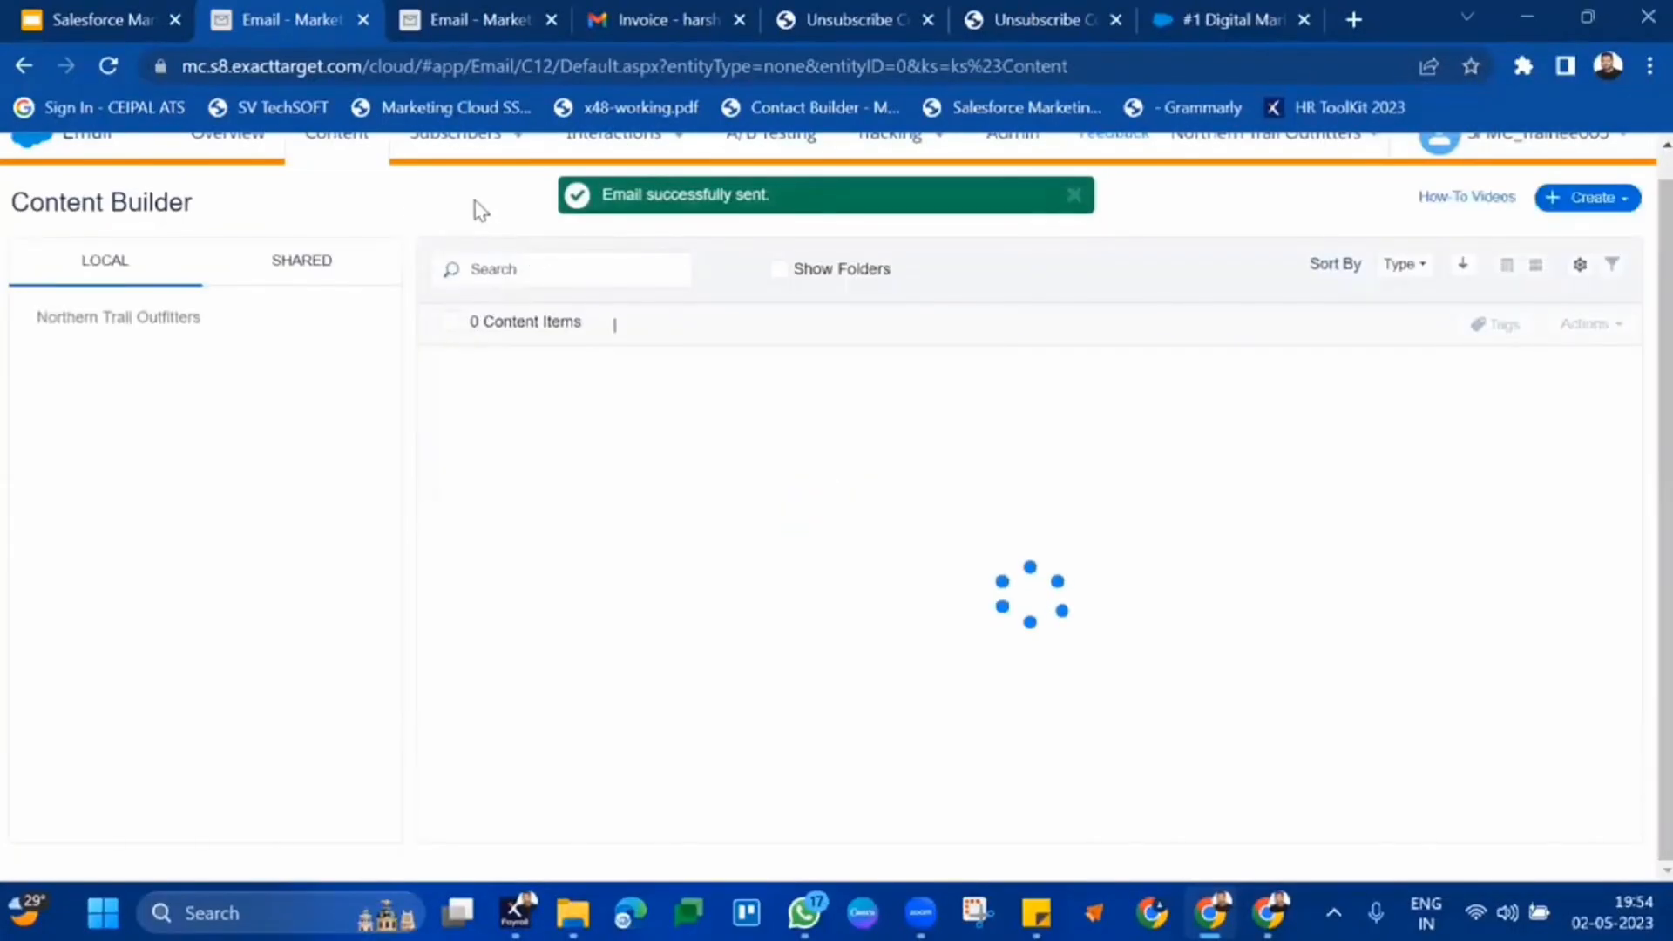
# Step: Switch to the other Email browser tab, close the completed import wizard and check the newest B36Invoice send's status and emails sent in My Tracking
pyautogui.click(537, 7)
pyautogui.moveTo(897, 135)
pyautogui.click(903, 193)
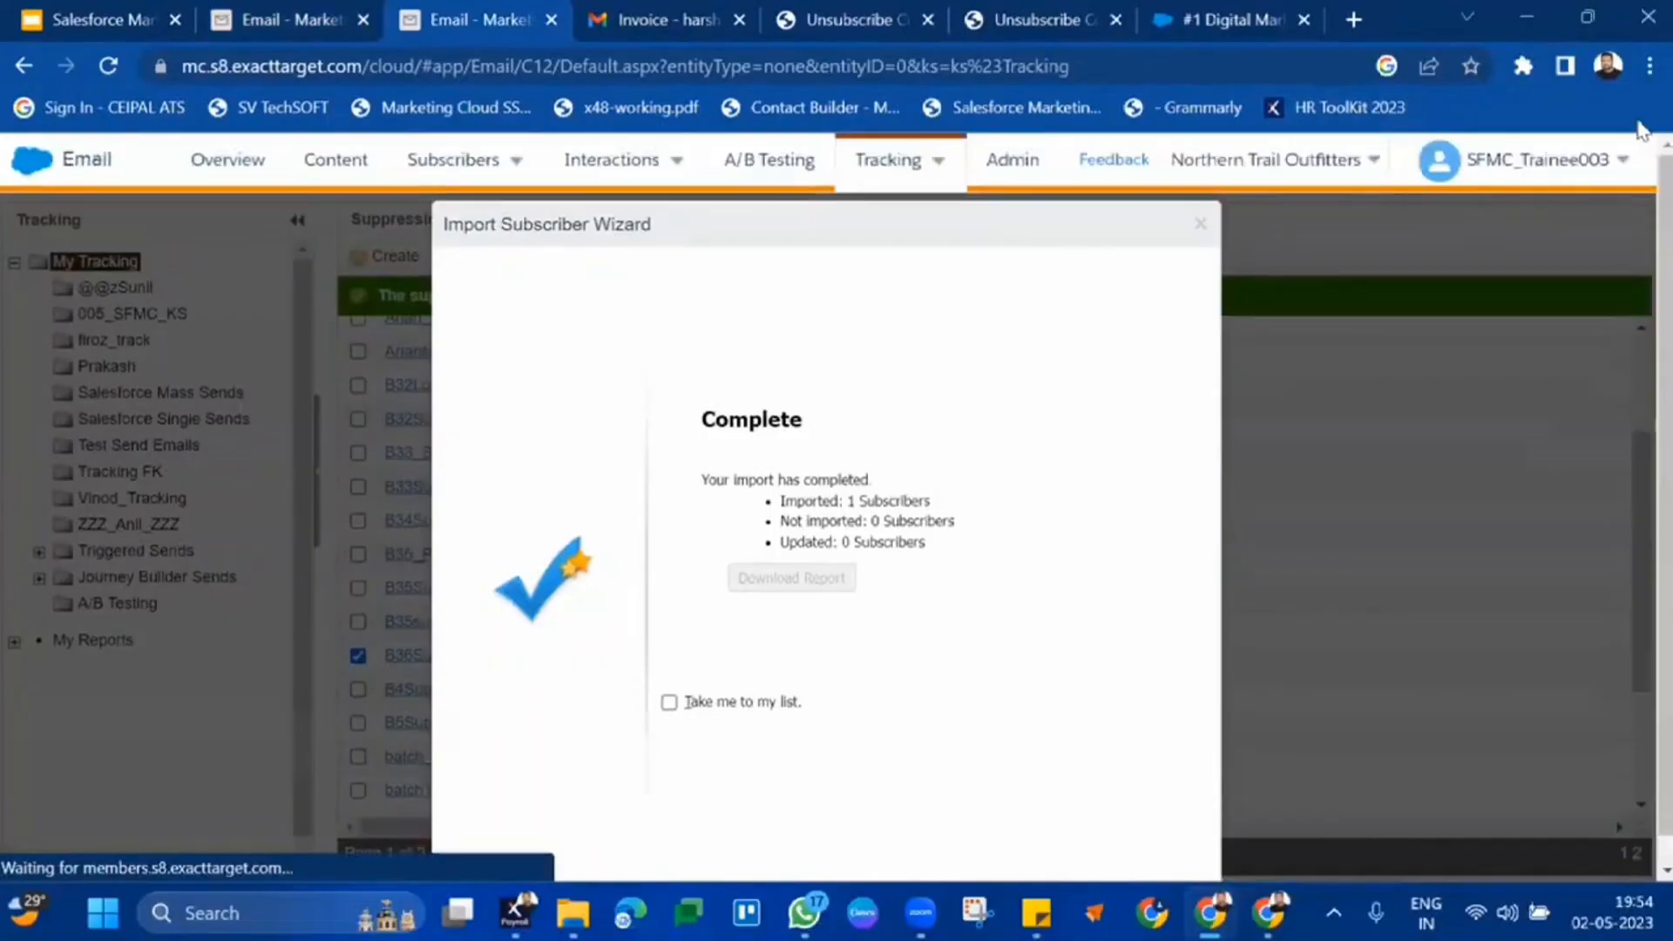
pyautogui.click(1200, 224)
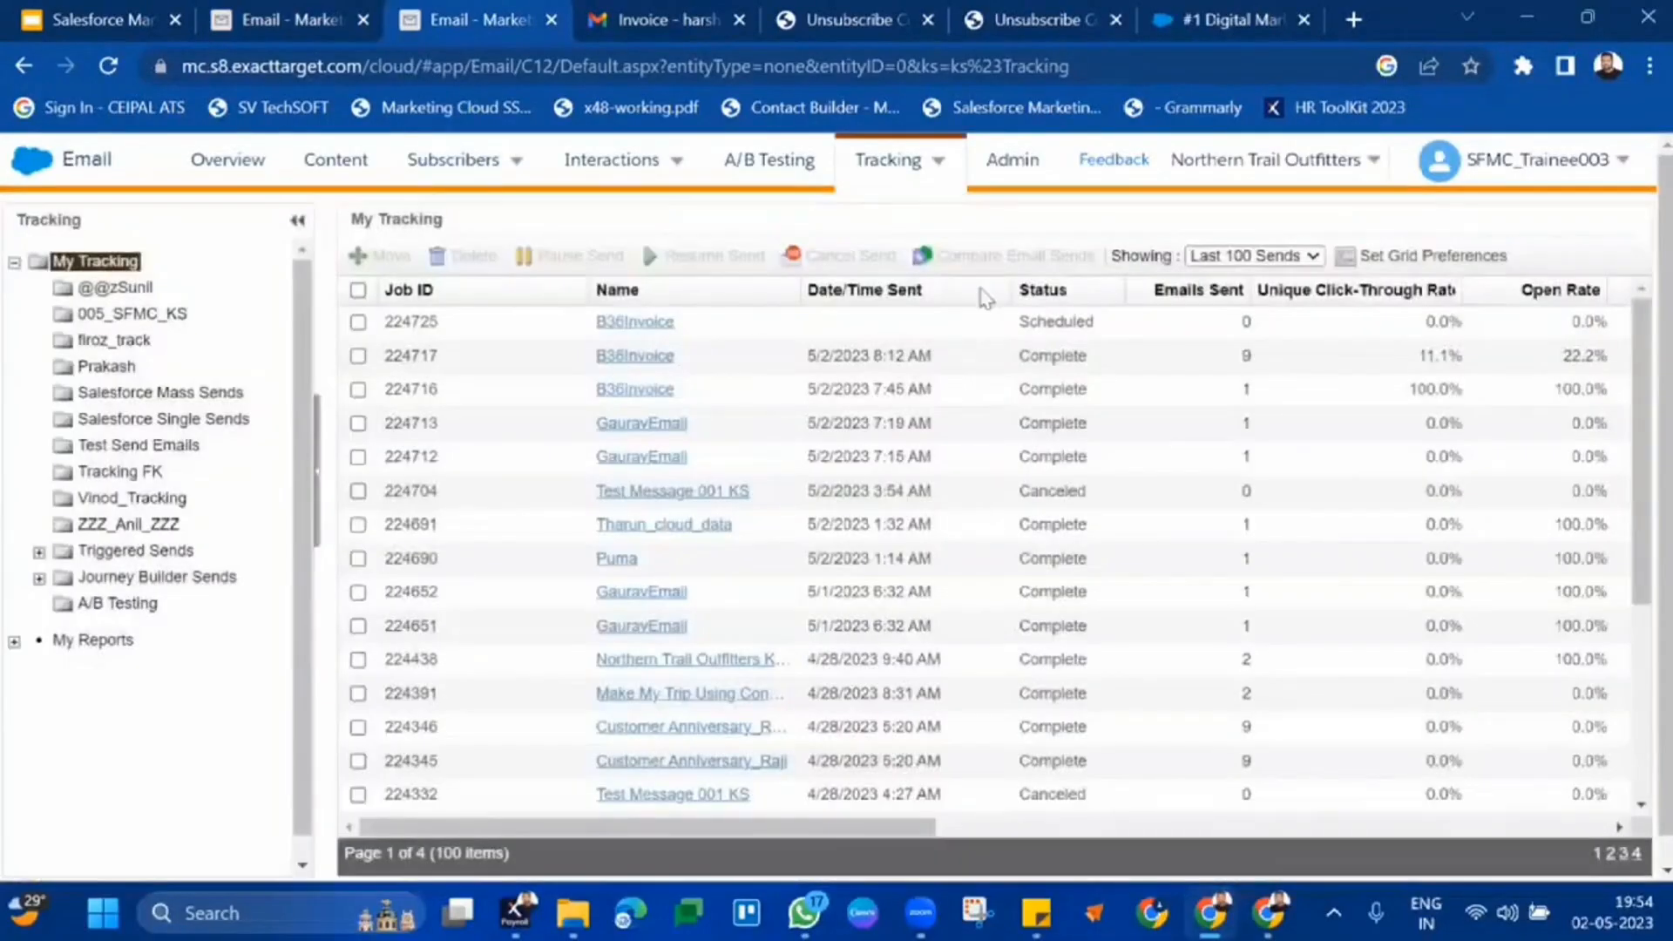
pyautogui.doubleClick(1052, 322)
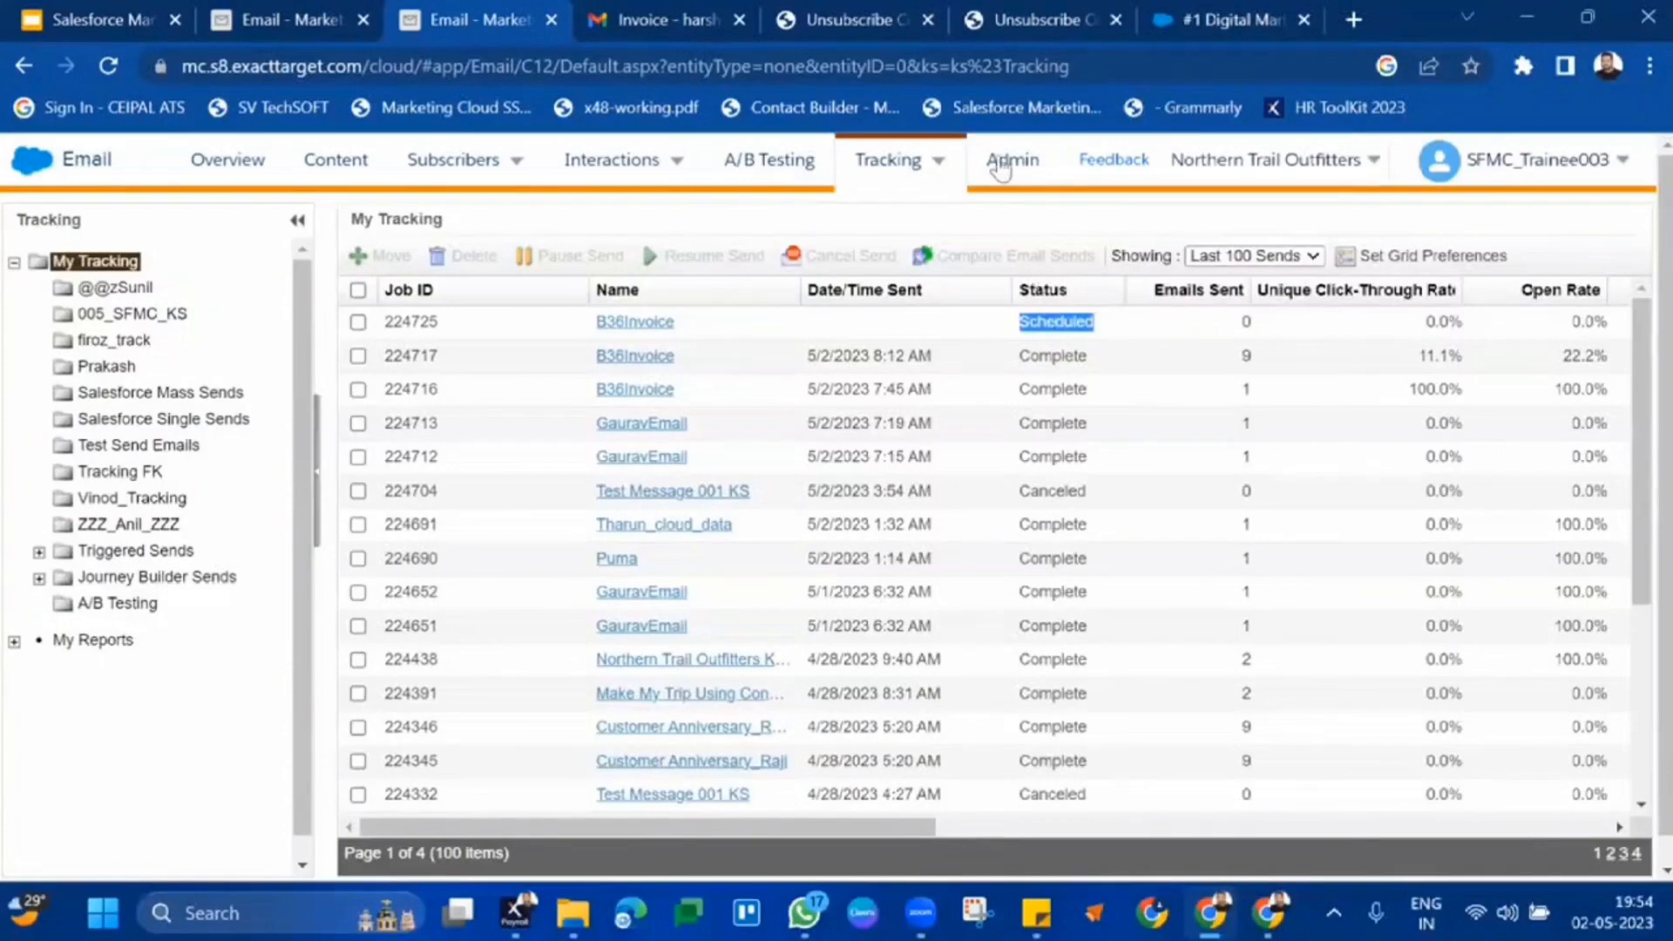
pyautogui.click(1000, 168)
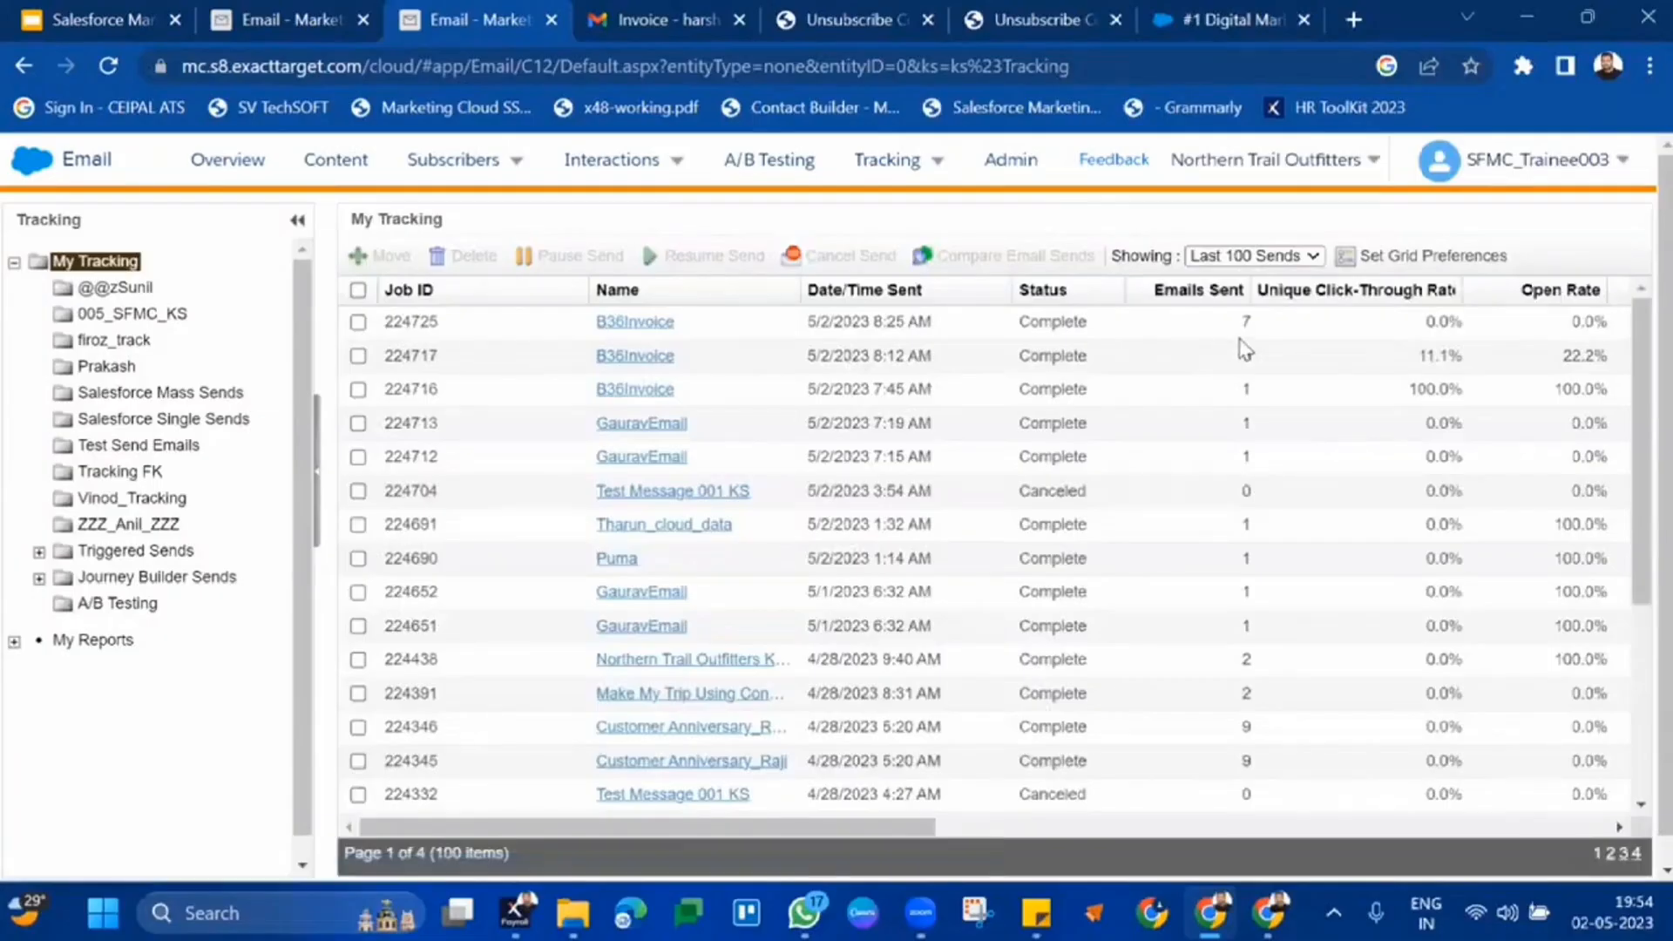
pyautogui.click(1246, 320)
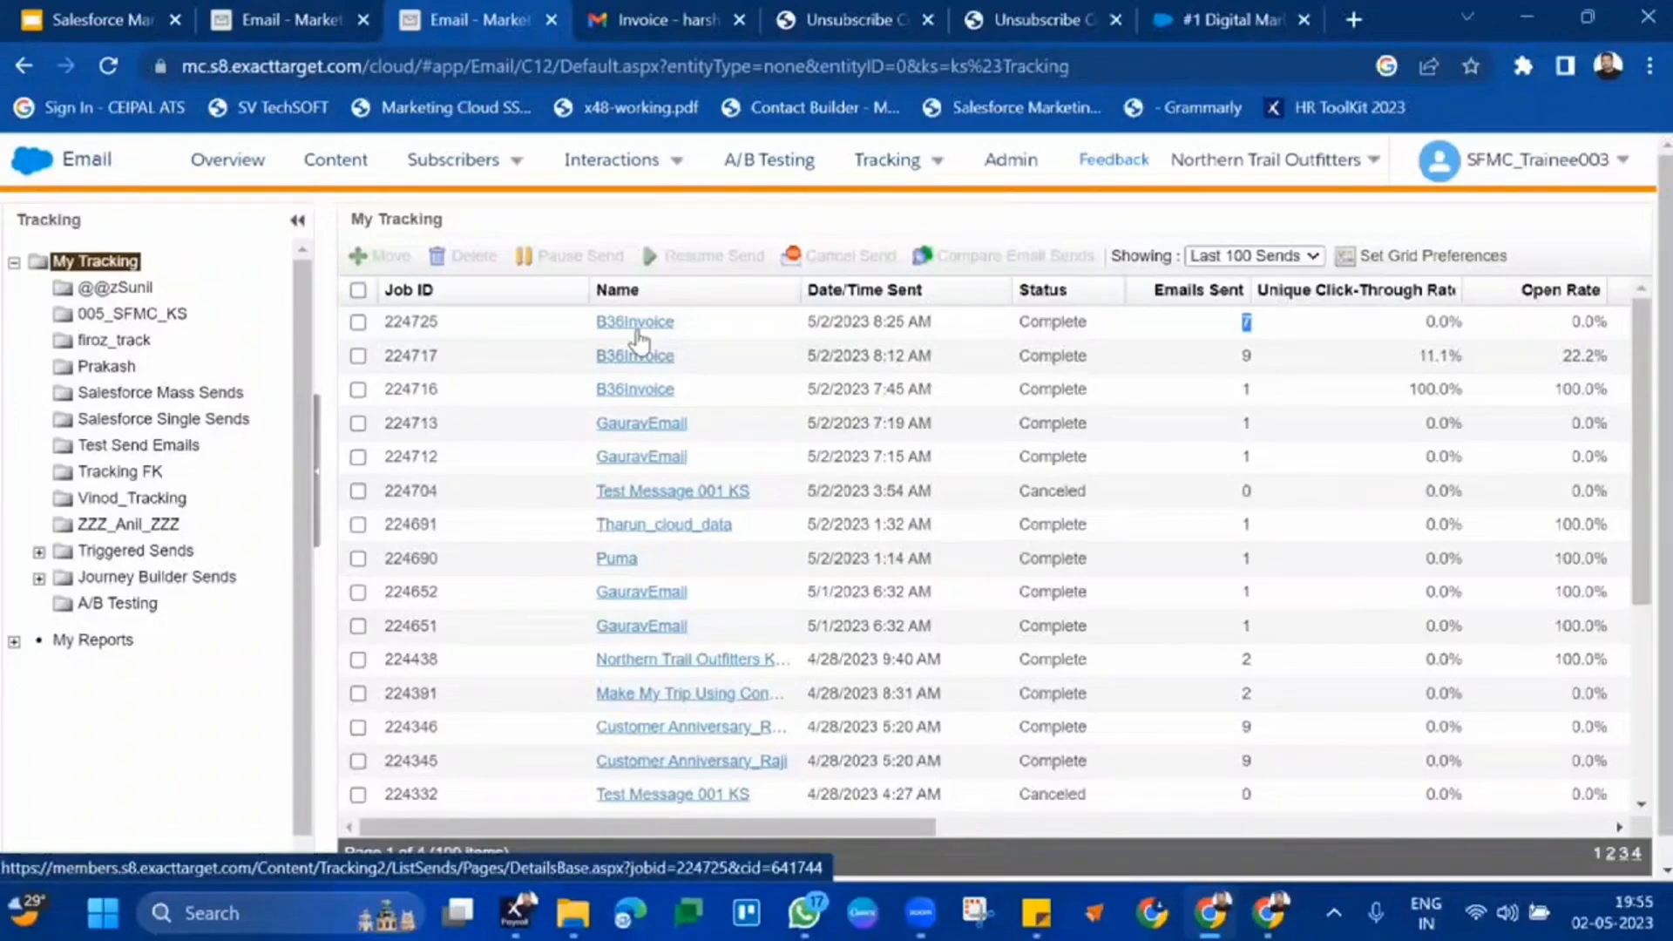
# Step: Open the newest B36Invoice send's tracking details and examine its total sent, exclusions, inbox activity, and delivery and open performance
pyautogui.click(635, 329)
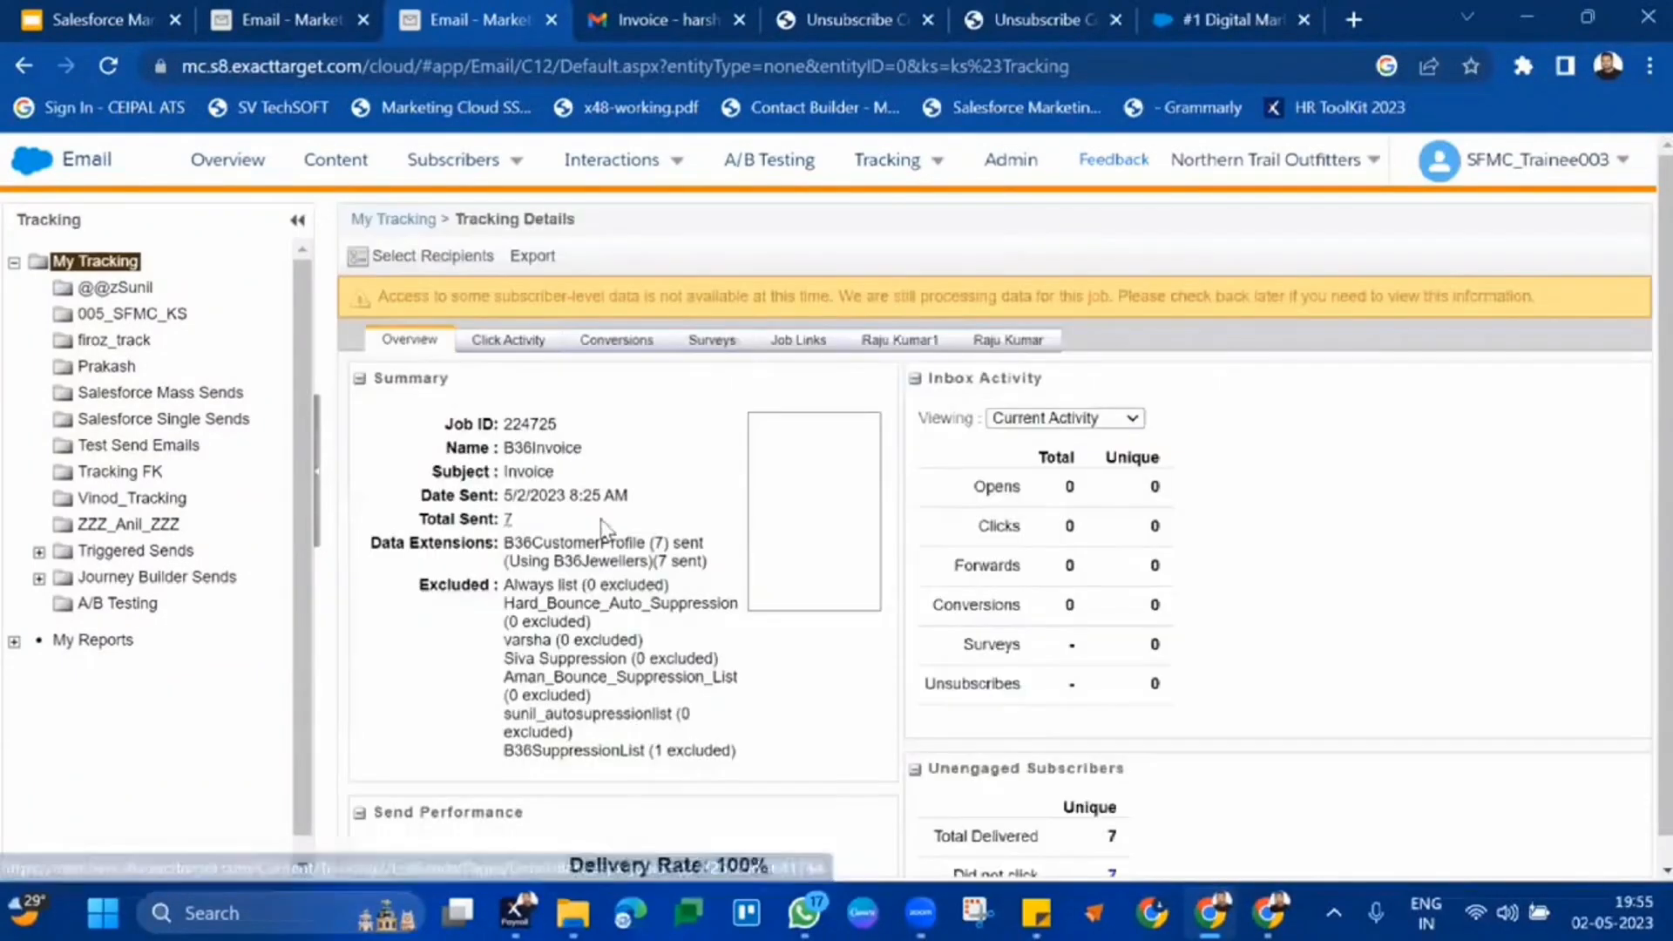
pyautogui.tripleClick(582, 752)
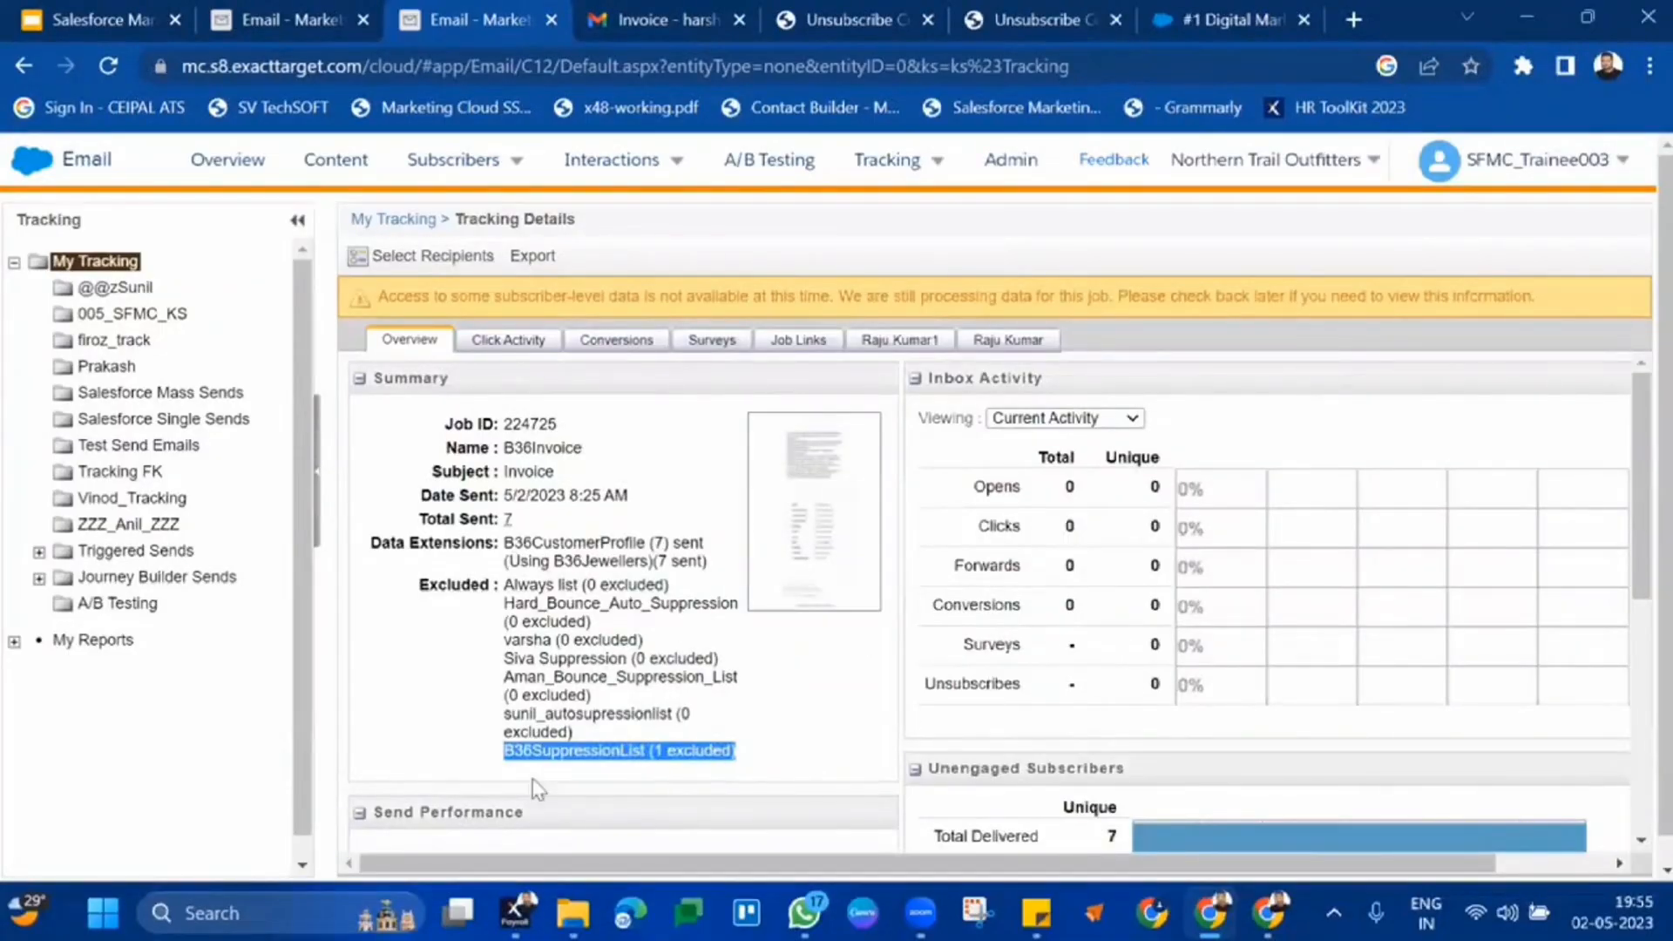
pyautogui.tripleClick(460, 519)
pyautogui.moveTo(991, 489); pyautogui.dragTo(1002, 683)
pyautogui.scroll(-3, 1001, 680)
pyautogui.moveTo(688, 578); pyautogui.dragTo(571, 578)
pyautogui.scroll(-2, 673, 576)
pyautogui.doubleClick(618, 674)
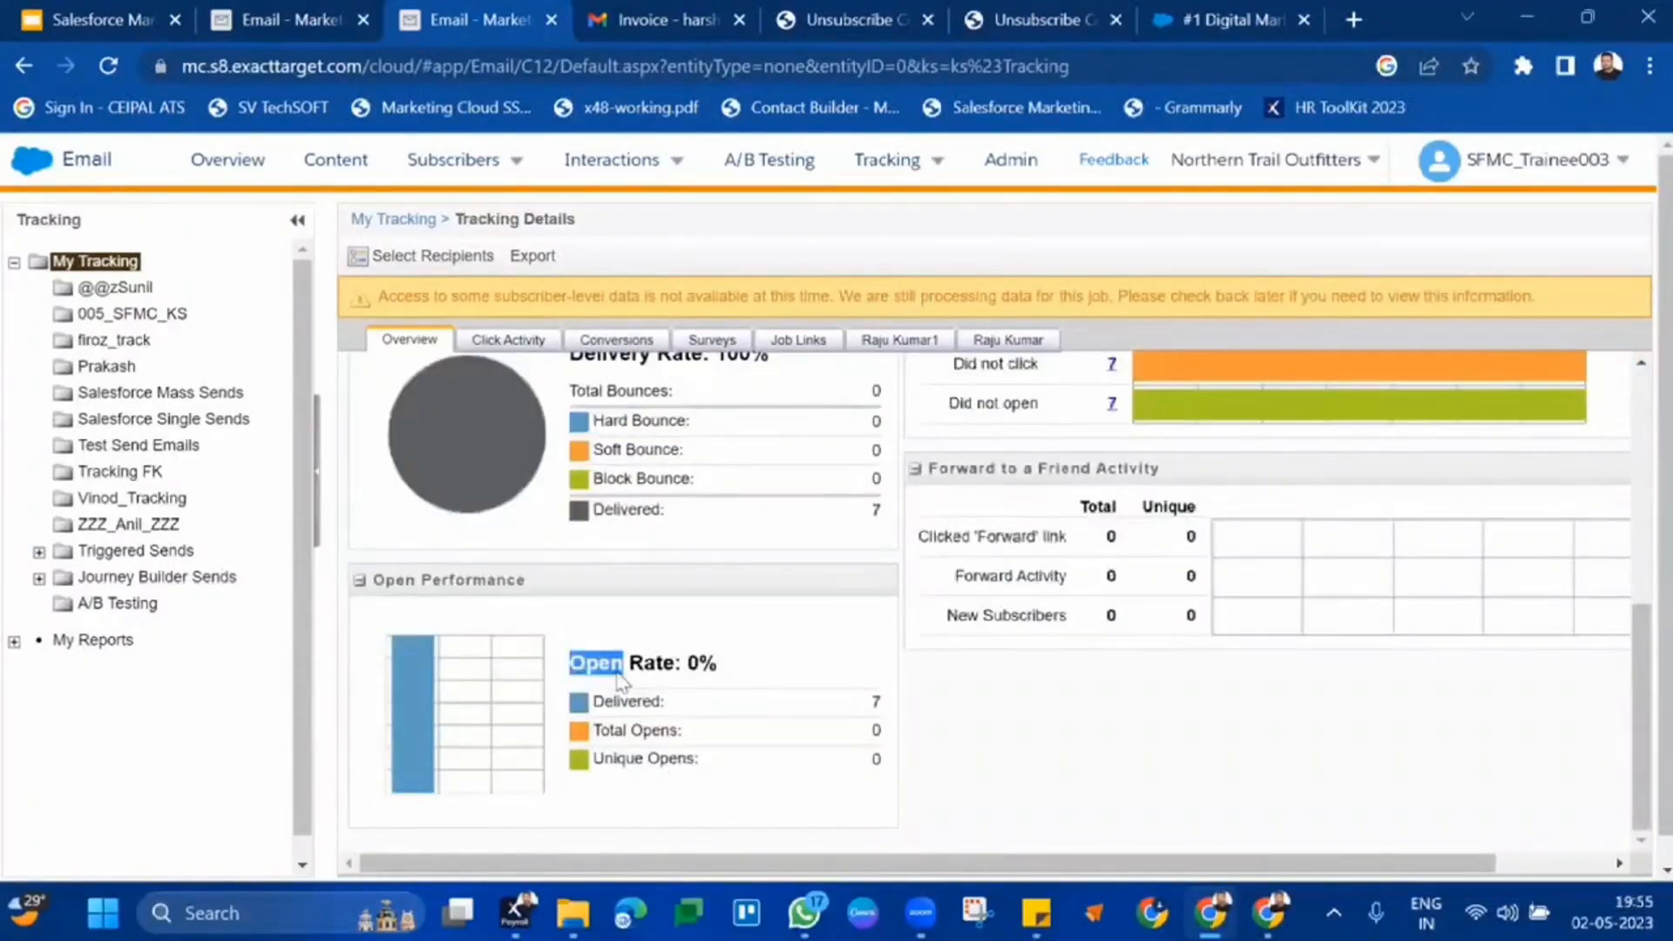
pyautogui.scroll(5, 1152, 447)
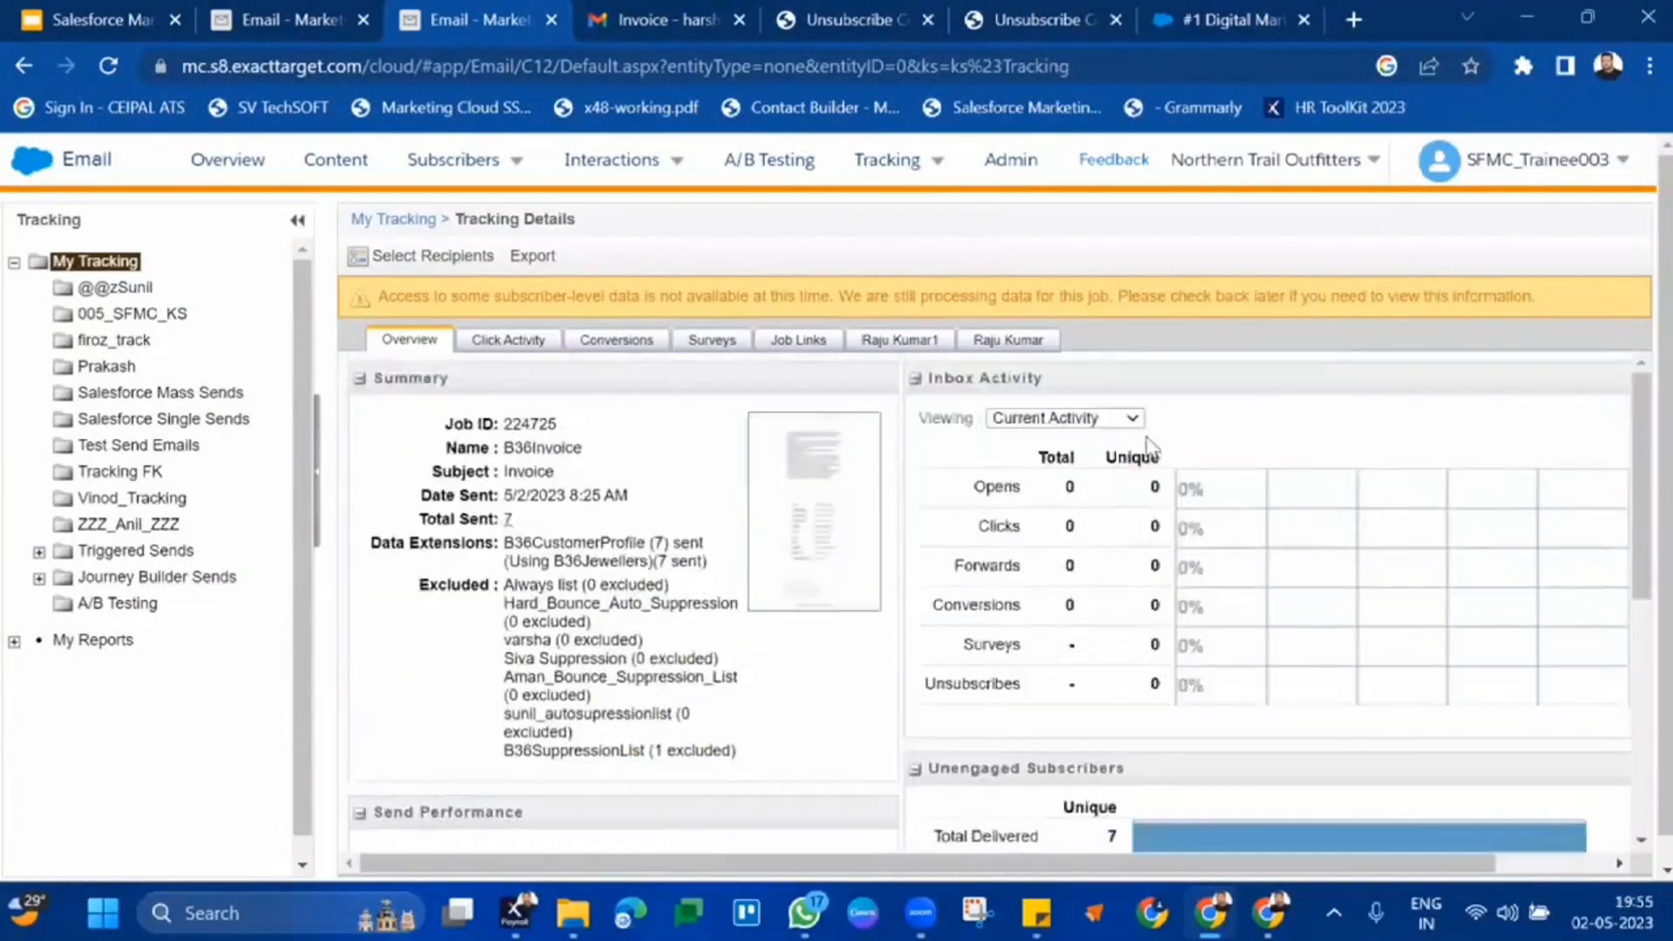
pyautogui.click(1259, 372)
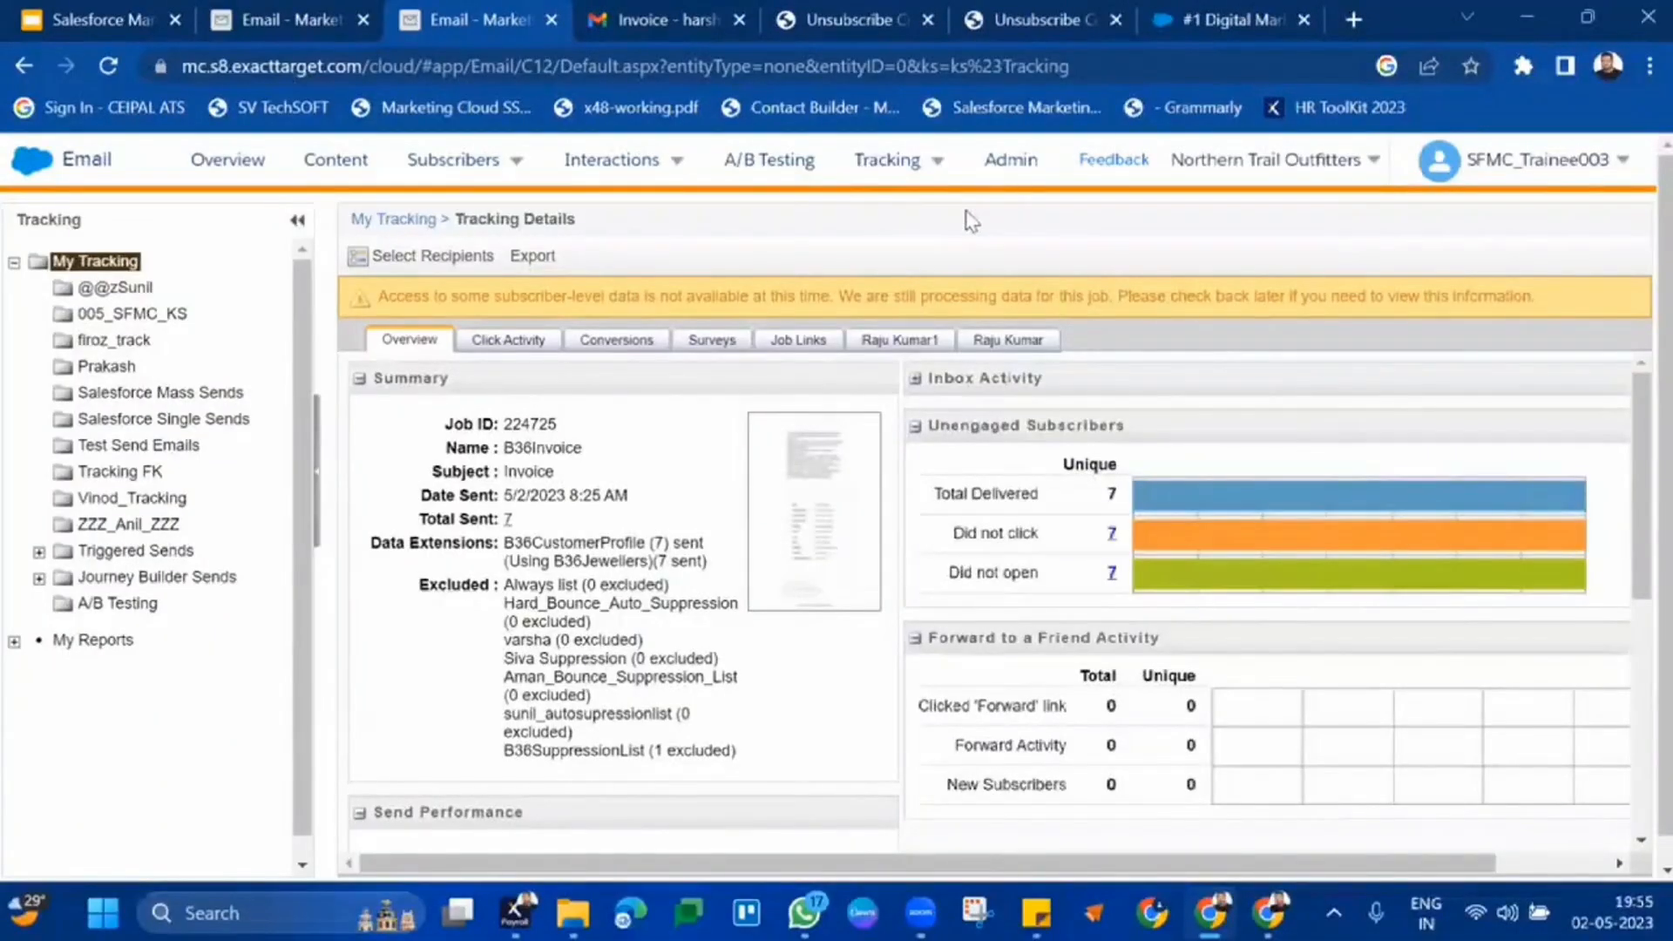
pyautogui.click(286, 19)
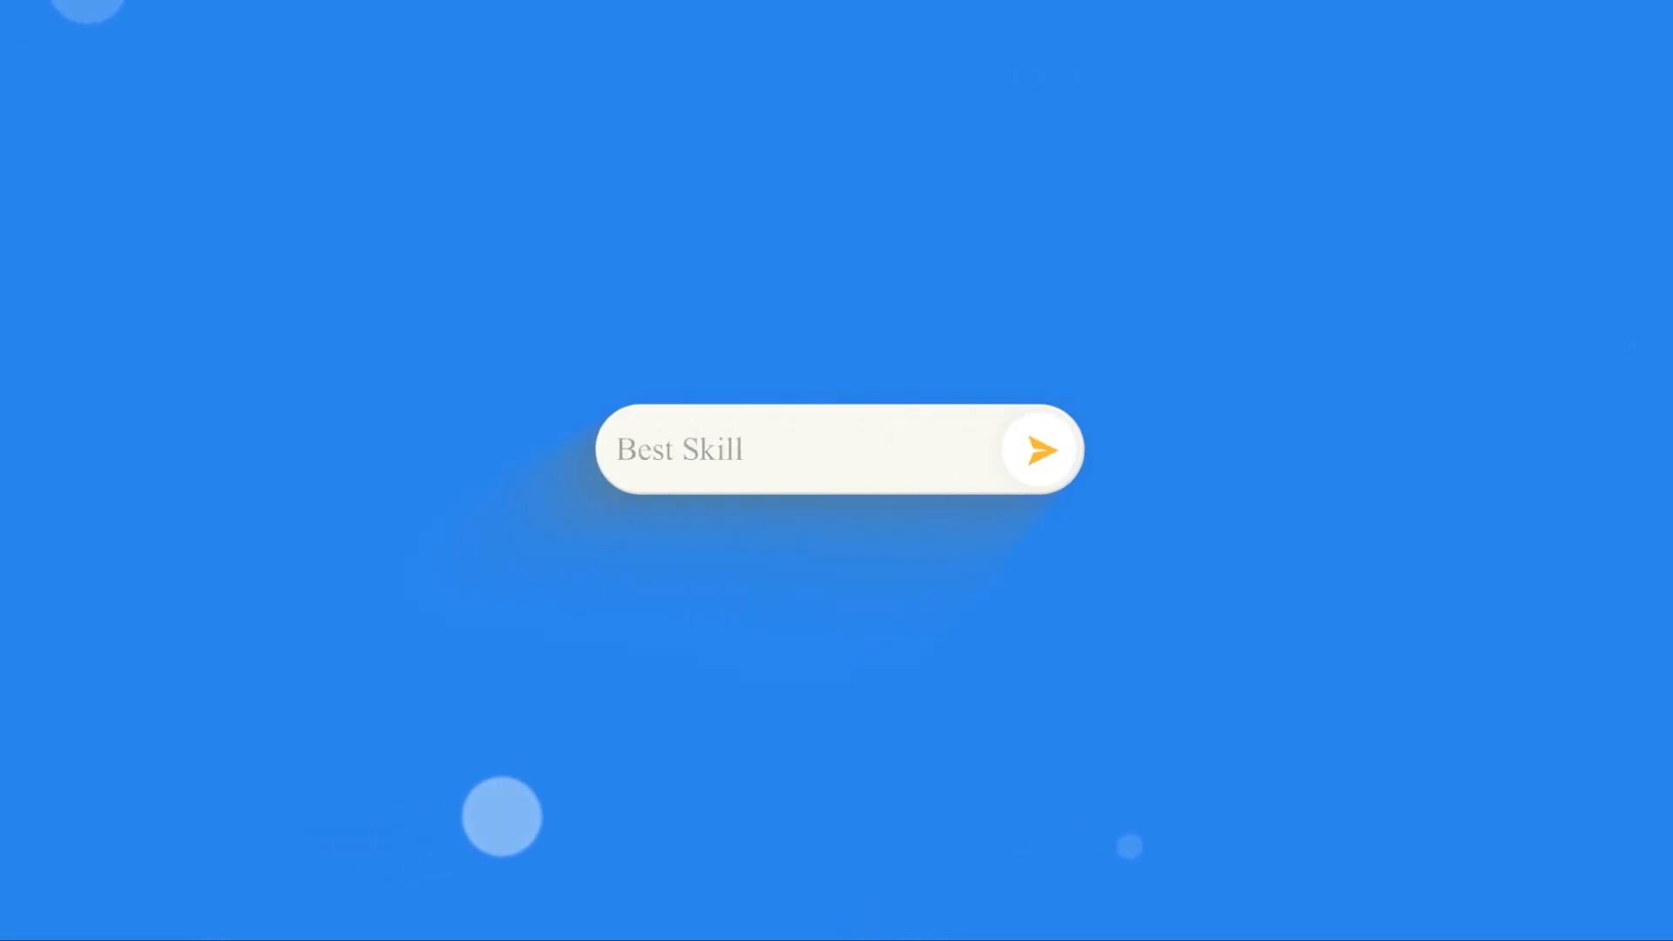